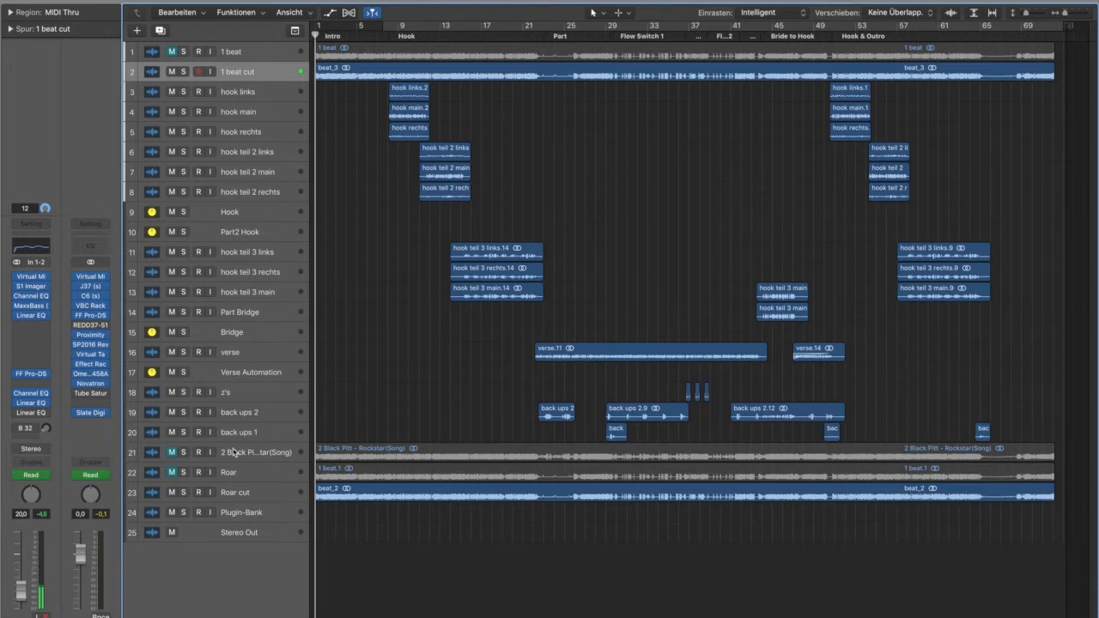
# Solo the Roar cut track and play it from the start of the song
pyautogui.click(284, 455)
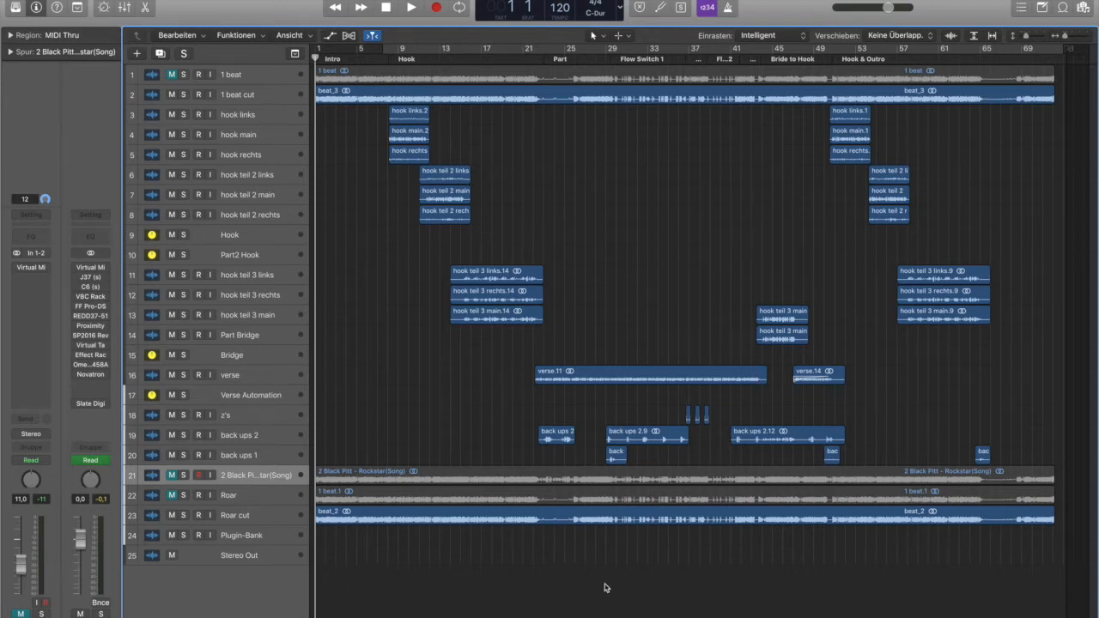
pyautogui.press('Down')
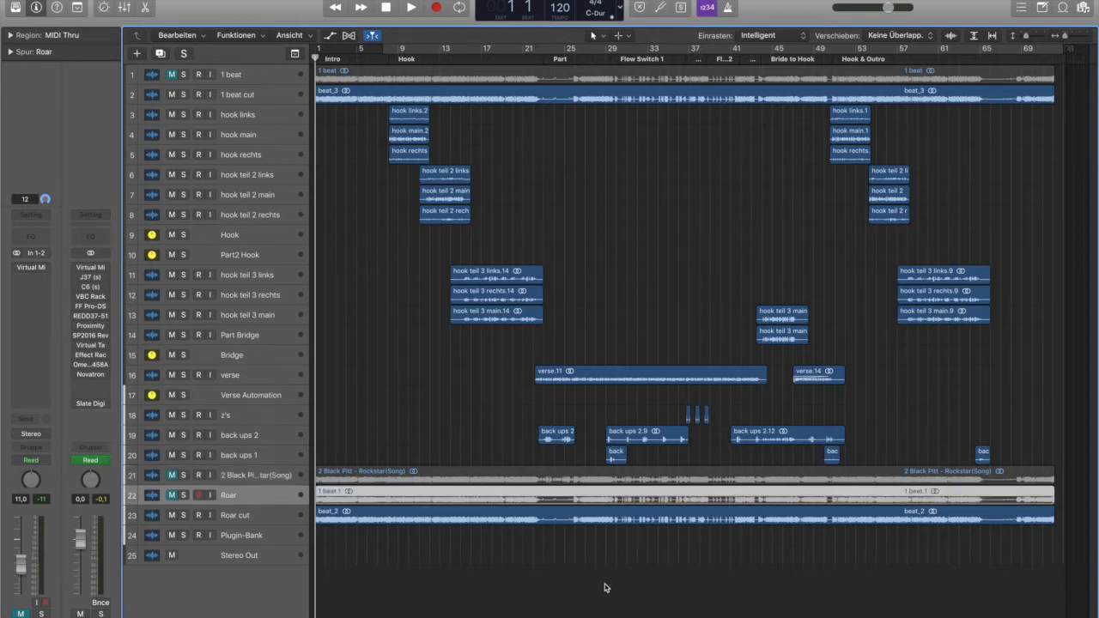
pyautogui.press('Down')
pyautogui.press('s')
pyautogui.press('space')
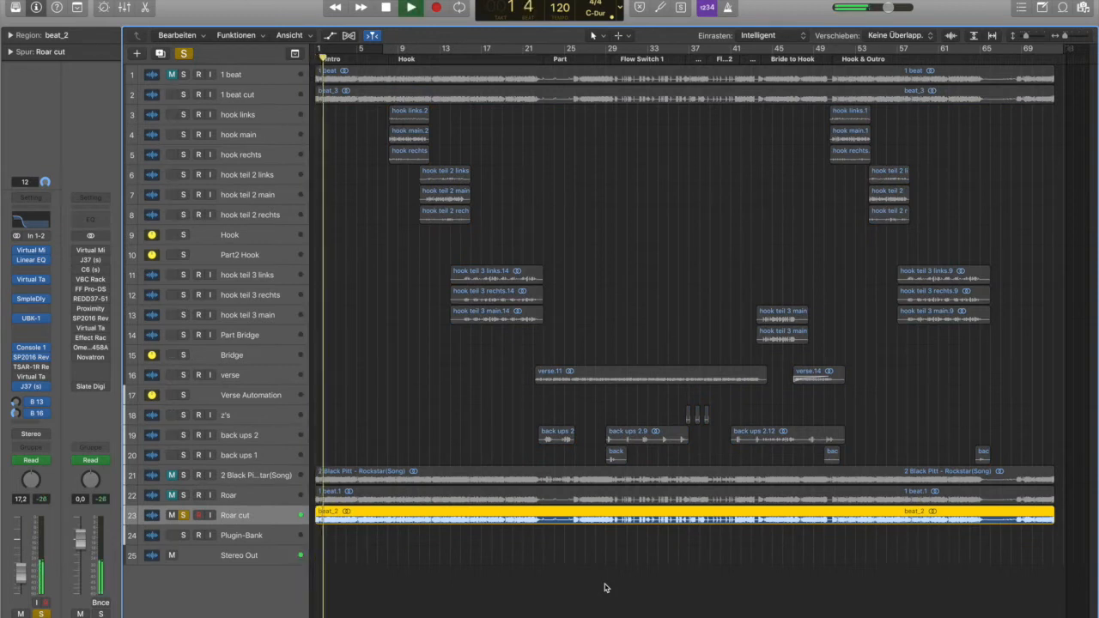
# Move the solo from Roar cut to the 2 Black Pitt - Rockstar(Song) track, listen to it, and clear the solo
pyautogui.press('s')
pyautogui.press('Up')
pyautogui.press('Up')
pyautogui.press('s')
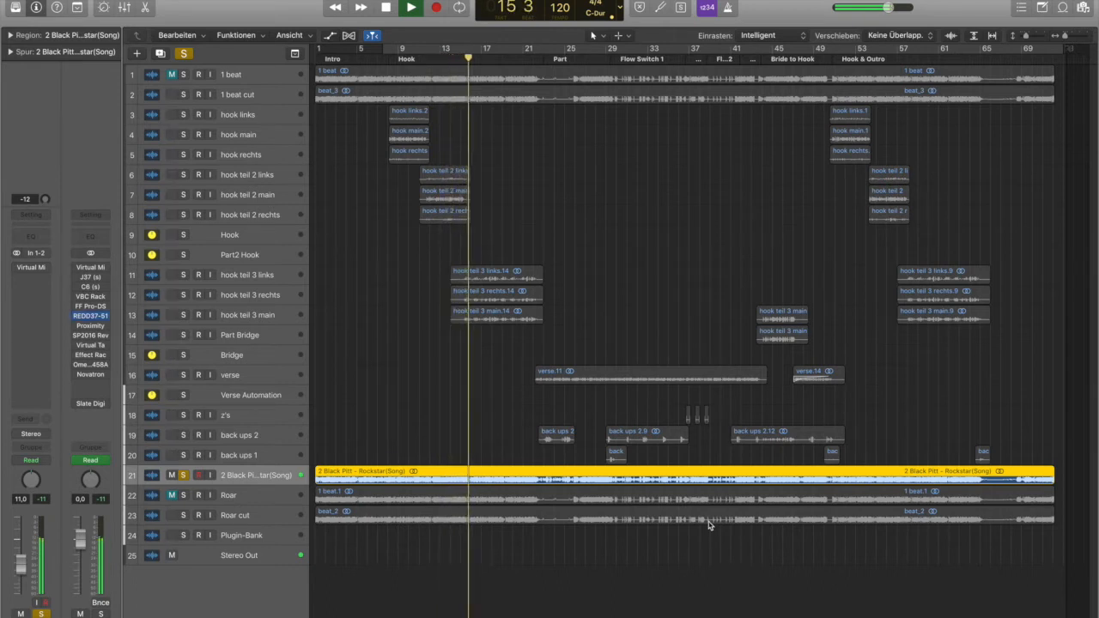
pyautogui.click(749, 598)
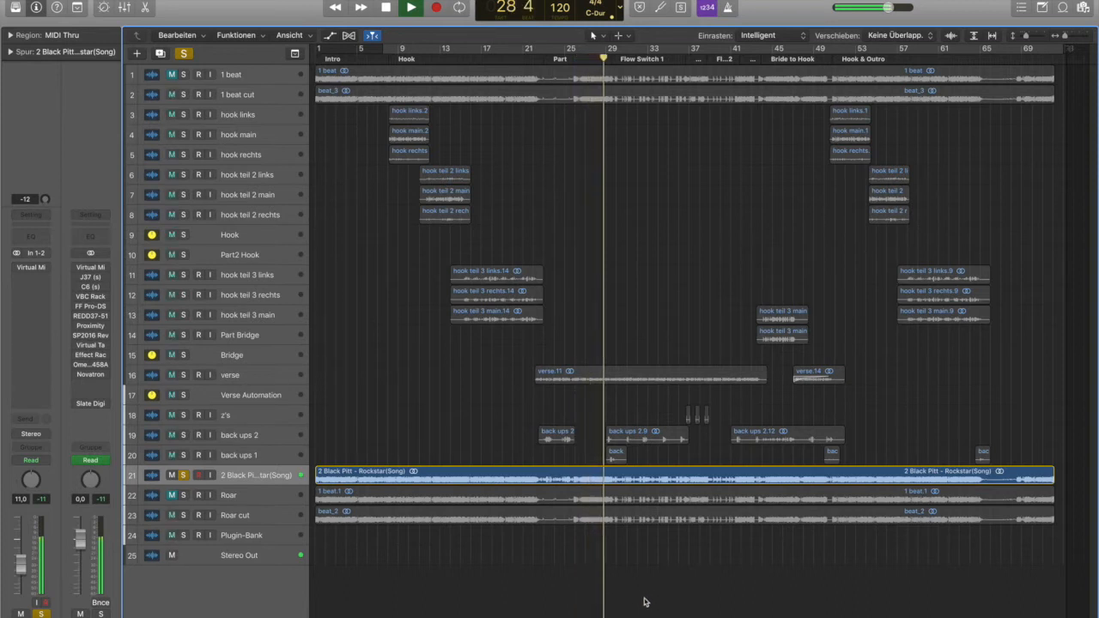
pyautogui.click(183, 475)
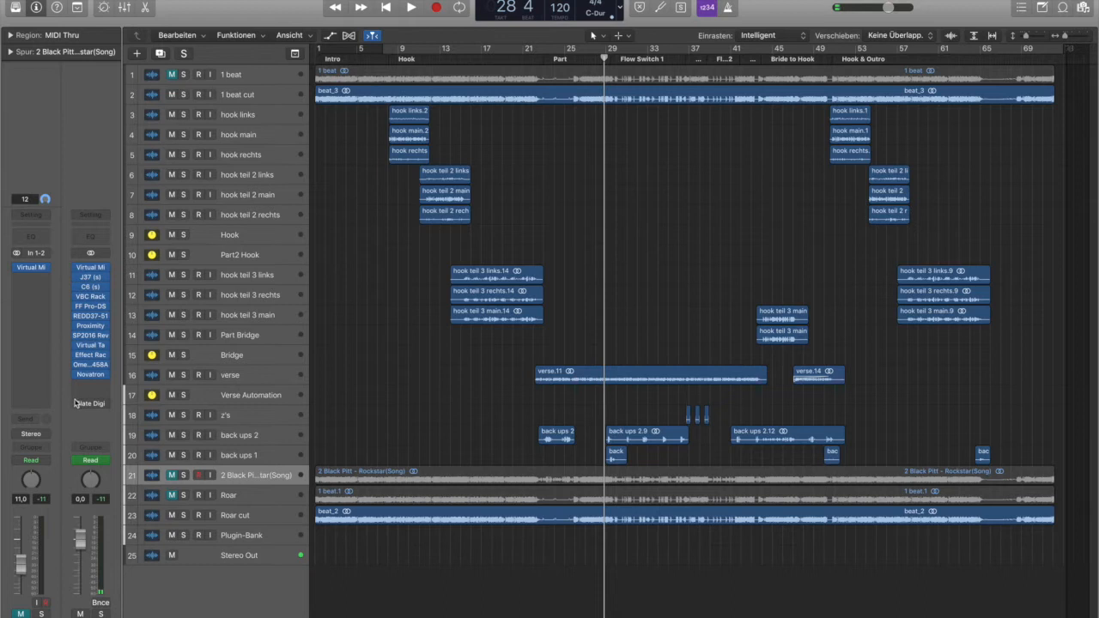
# Return the playhead to the start of the song and play the full mix
pyautogui.moveTo(334, 55); pyautogui.dragTo(297, 66)
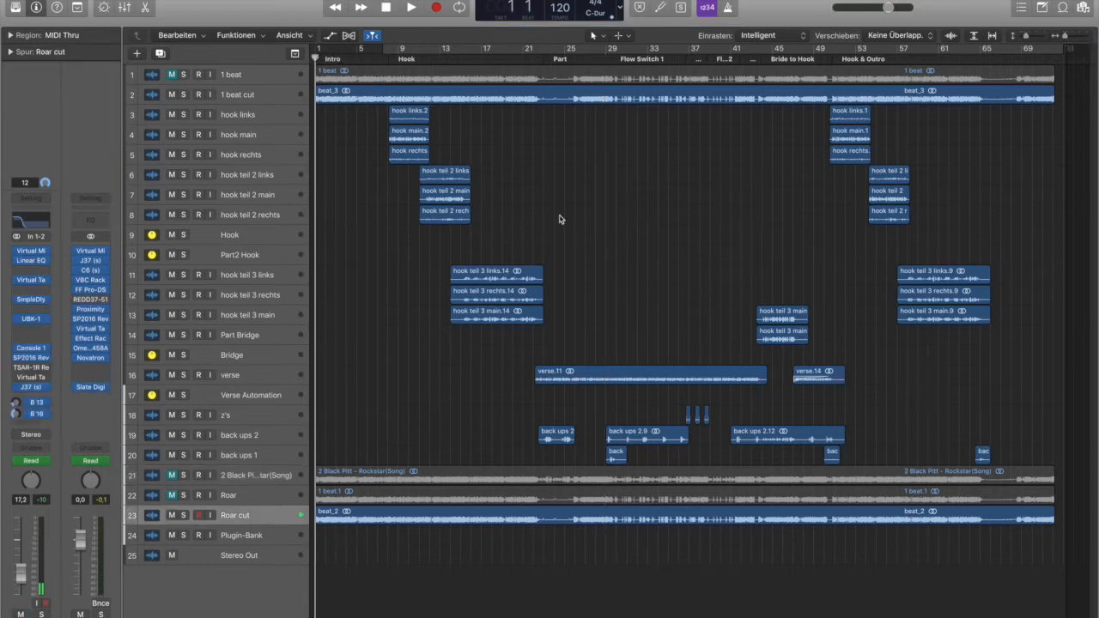
pyautogui.click(250, 6)
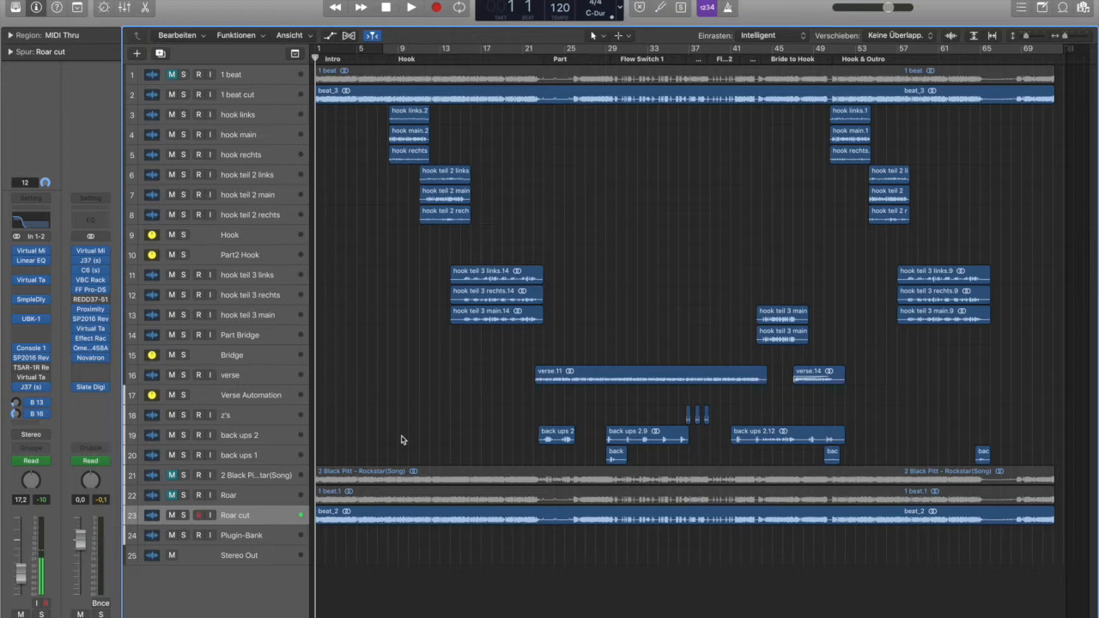
pyautogui.press('space')
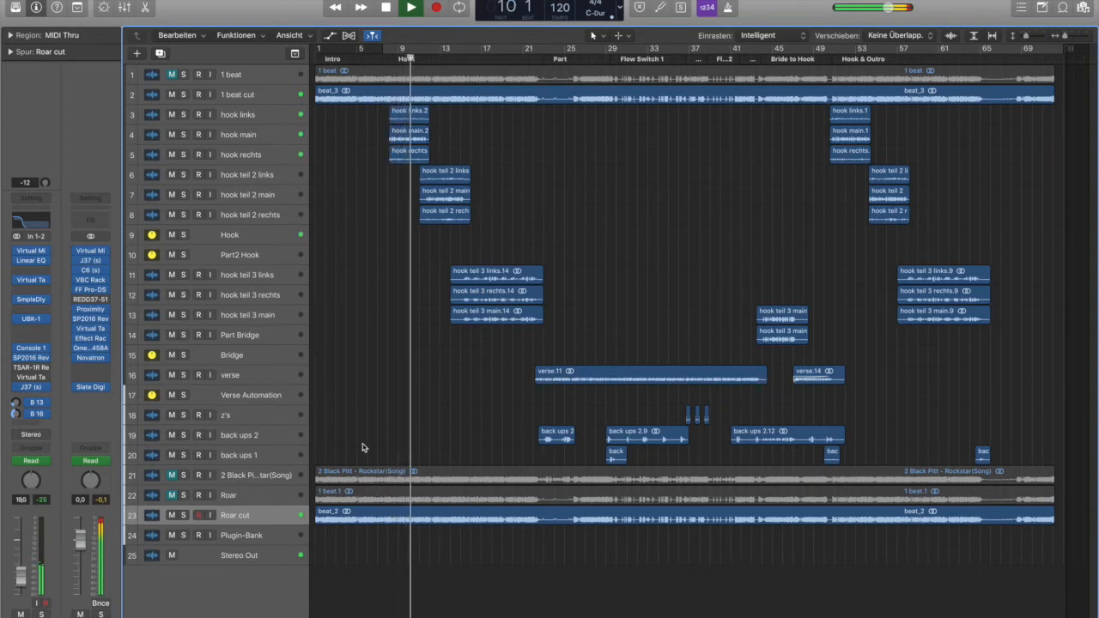
# Examine the channel strips and plugin chains of the tracks from 1 beat cut down to Stereo Out during playback
pyautogui.click(240, 98)
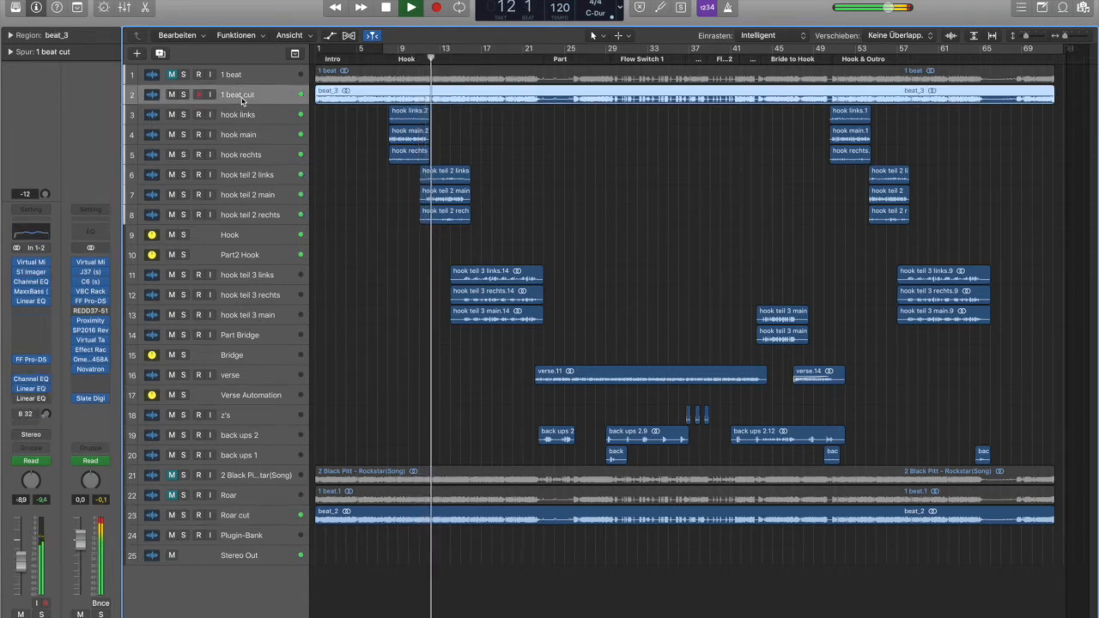
pyautogui.press('Down')
pyautogui.press('Down')
pyautogui.press('Down')
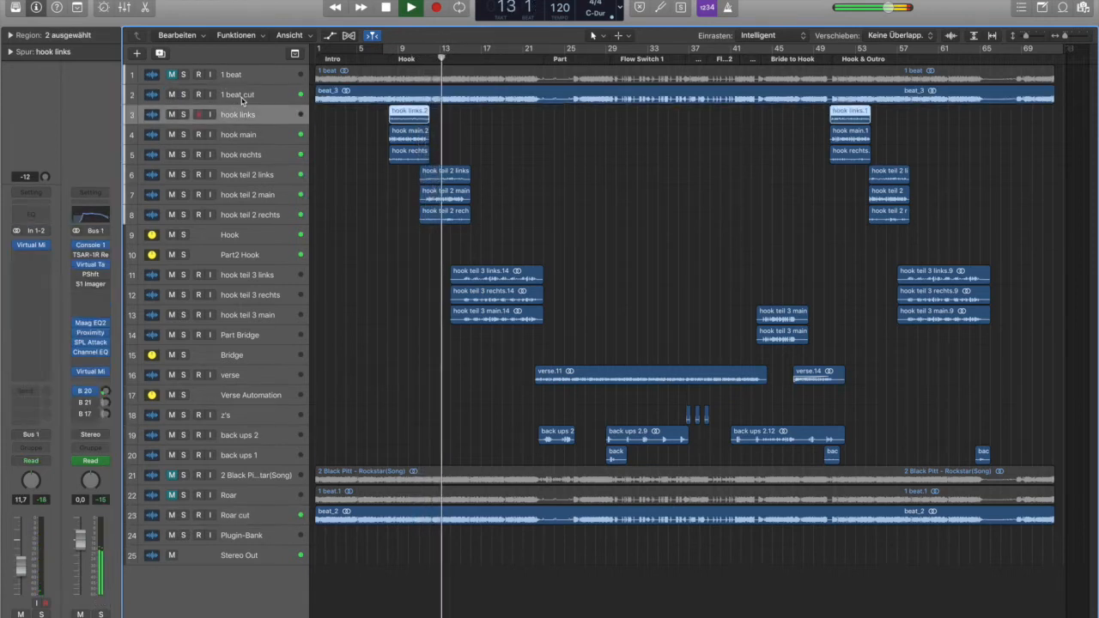
pyautogui.press('Down')
pyautogui.press('Down')
pyautogui.press('Down')
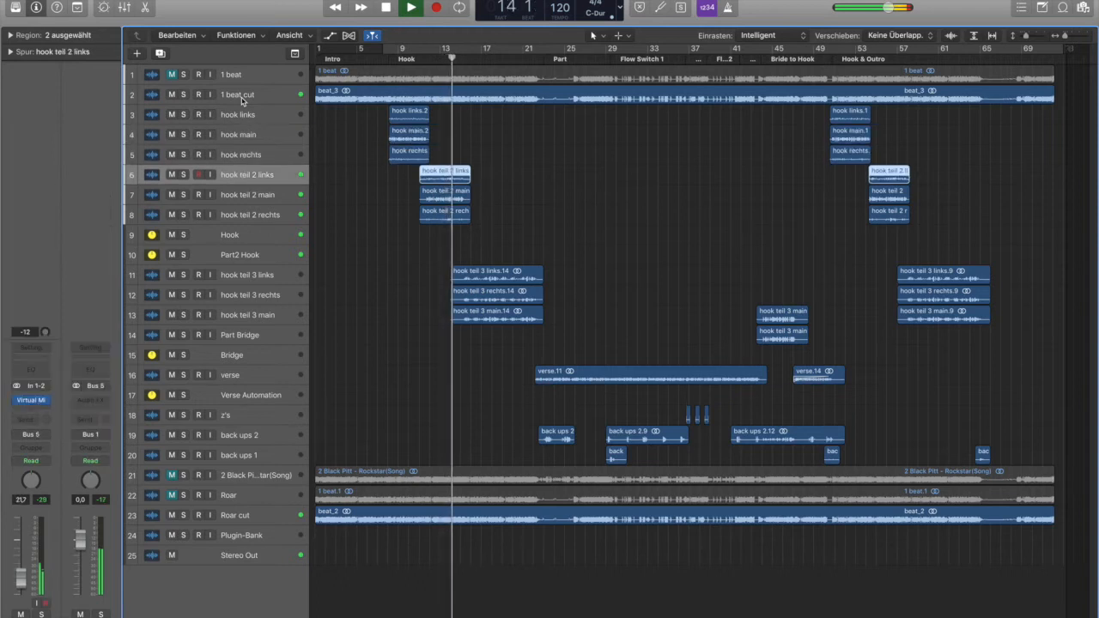
pyautogui.press('Down')
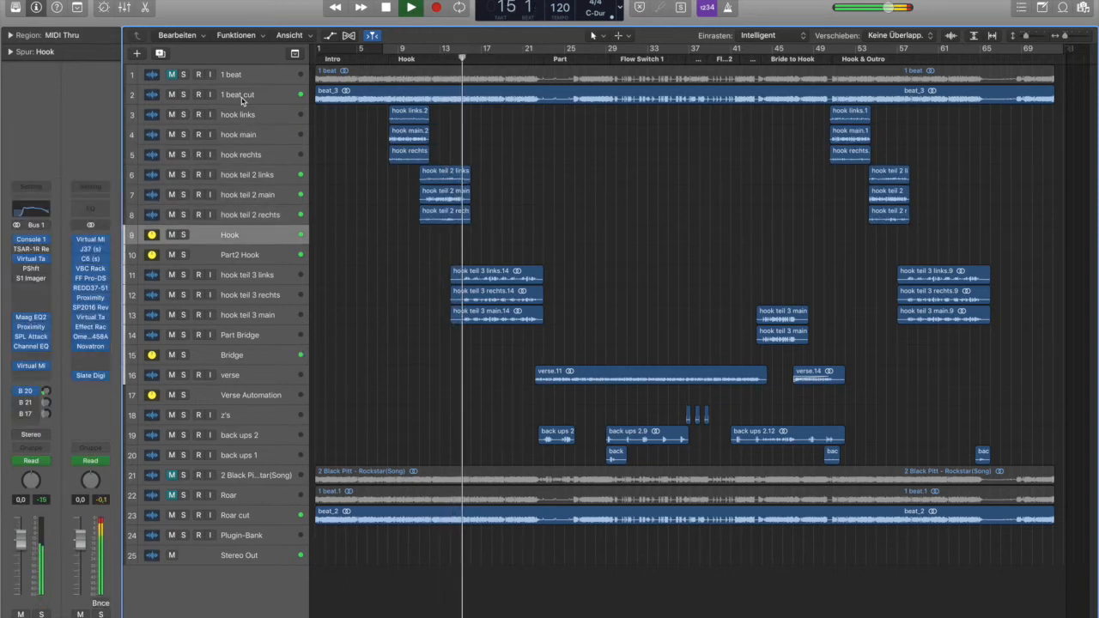
pyautogui.press('Down')
pyautogui.press('Down')
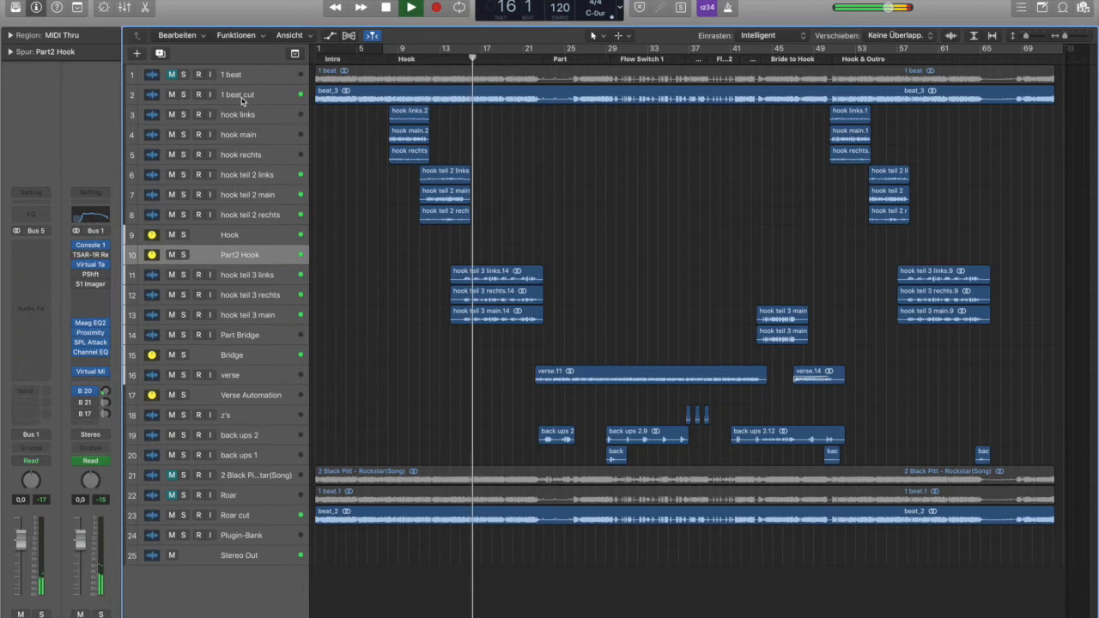
pyautogui.press('Down')
pyautogui.press('Down')
pyautogui.press('Down')
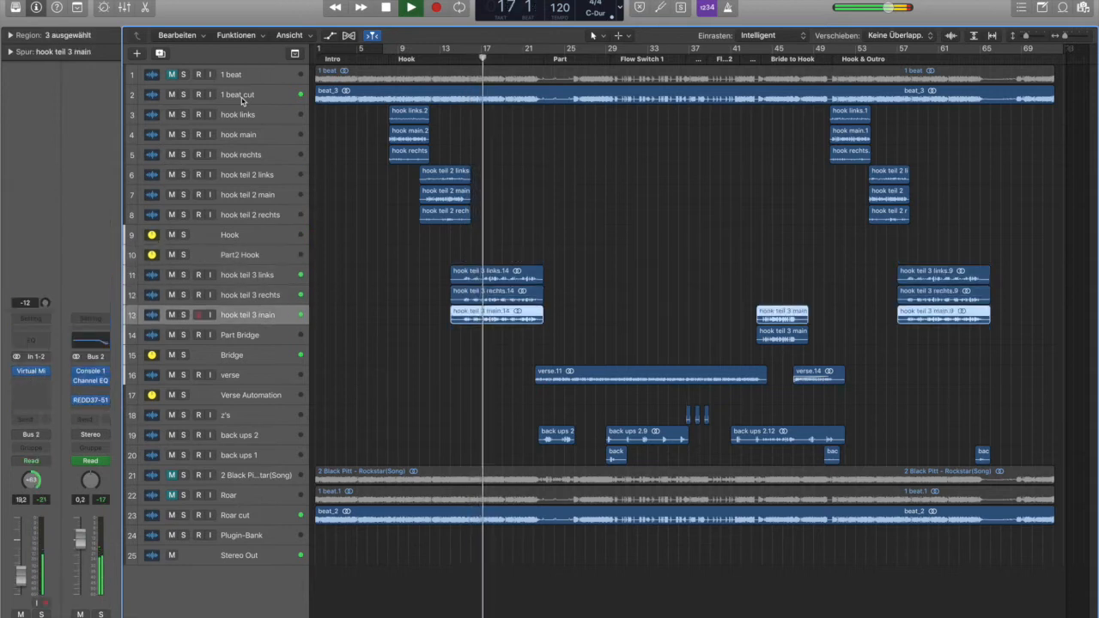
pyautogui.press('Down')
pyautogui.press('Down')
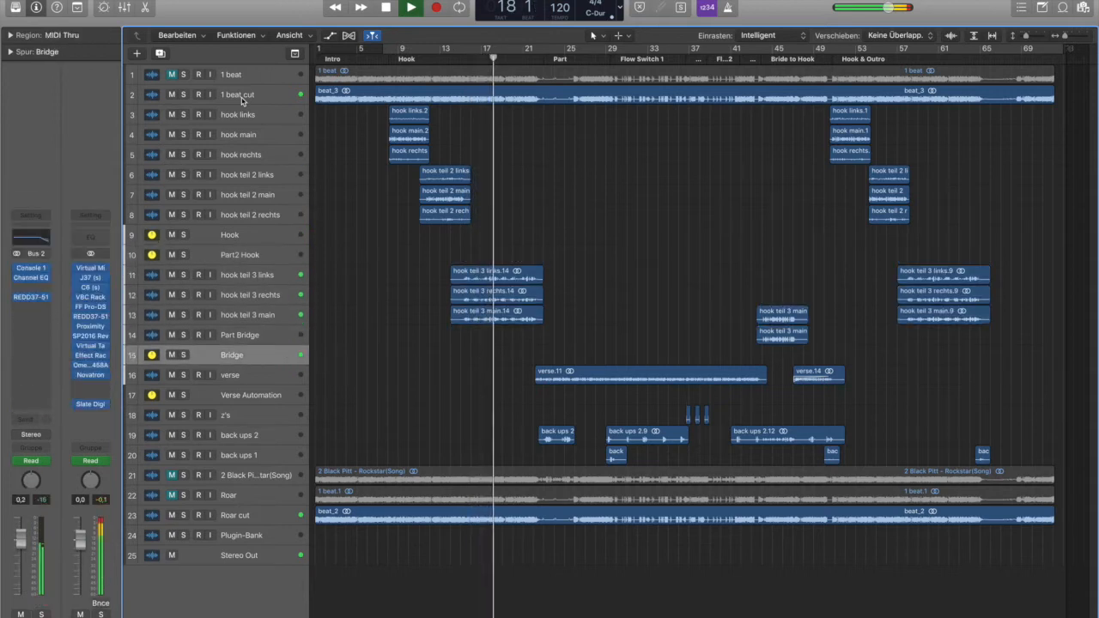
pyautogui.press('Down')
pyautogui.press('Down')
pyautogui.press('Down')
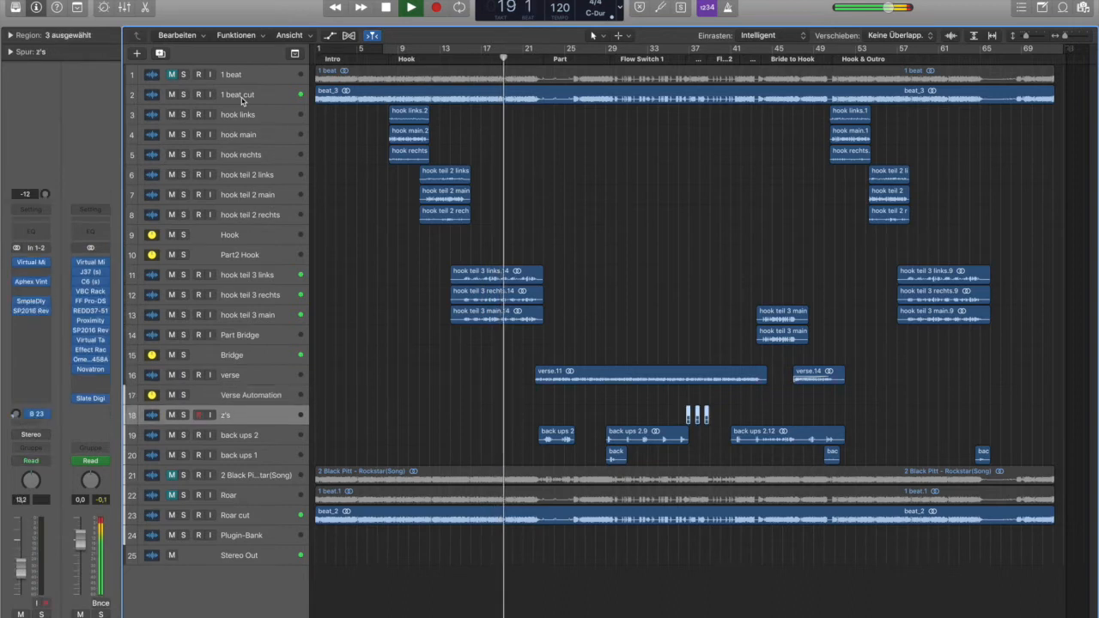
pyautogui.press('Down')
pyautogui.press('Down')
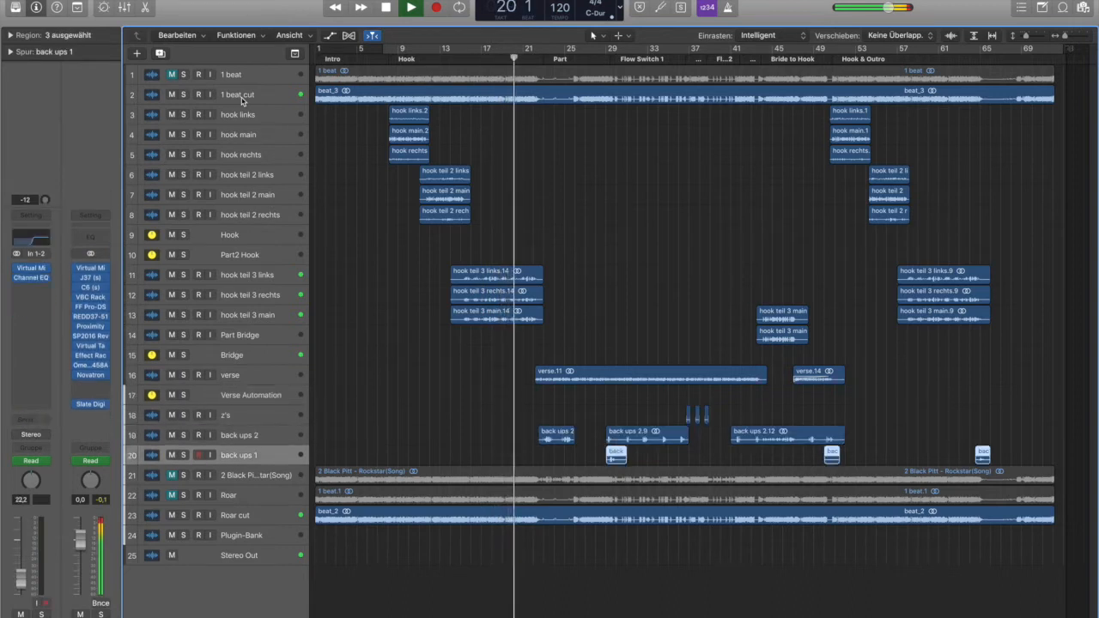
pyautogui.press('Down')
pyautogui.press('Down')
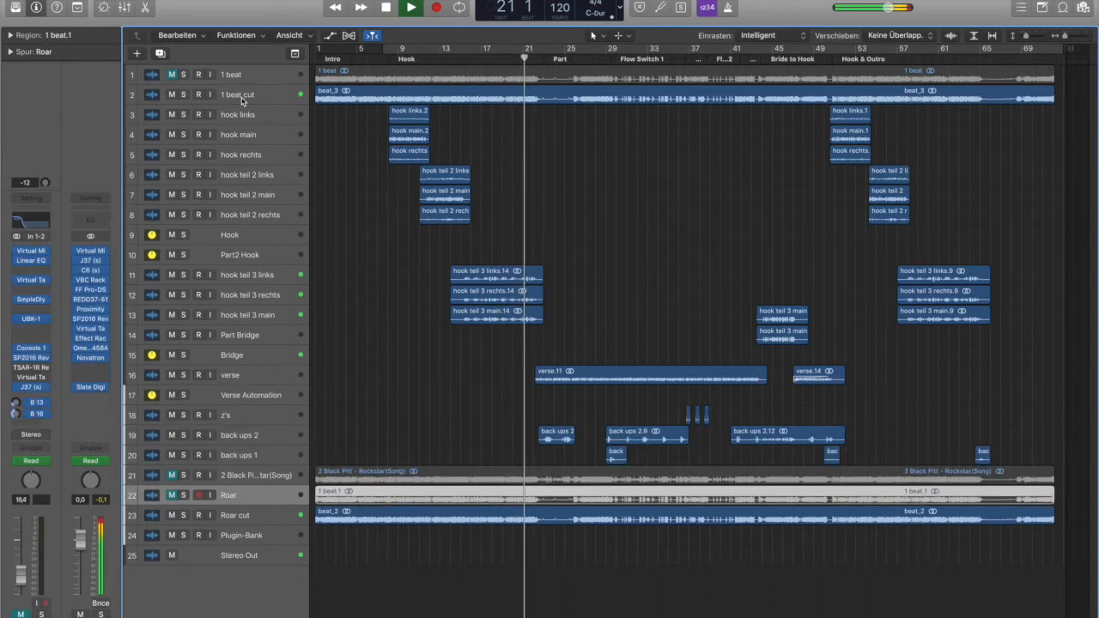
pyautogui.press('Down')
pyautogui.press('Down')
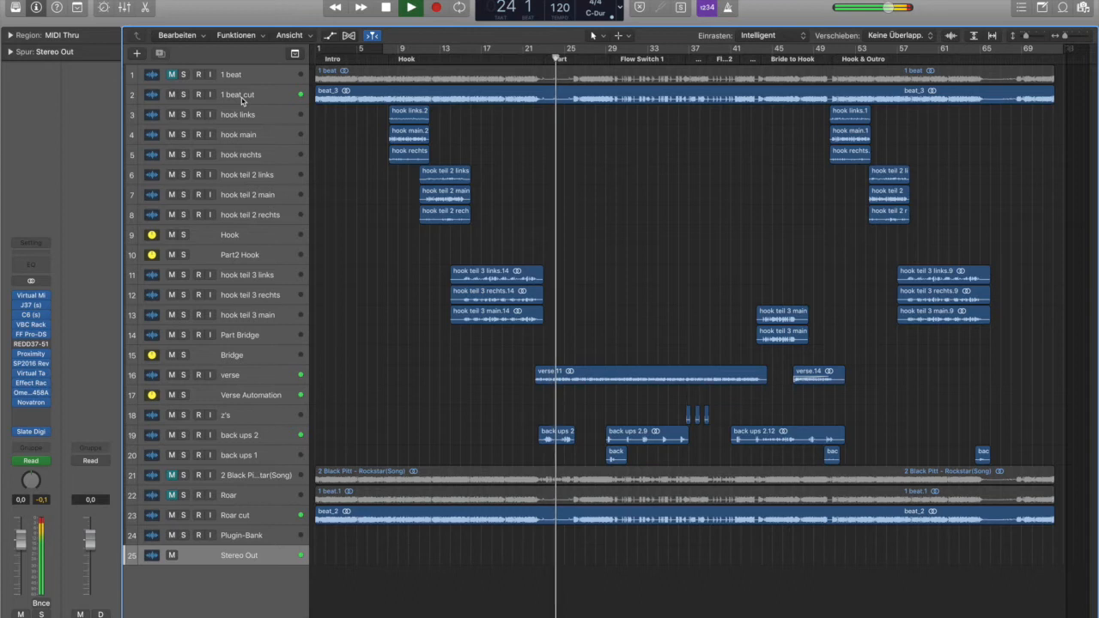
# Reselect the Roar cut track, play the song to its end, and return the playhead to bar 1
pyautogui.press('Up')
pyautogui.press('Up')
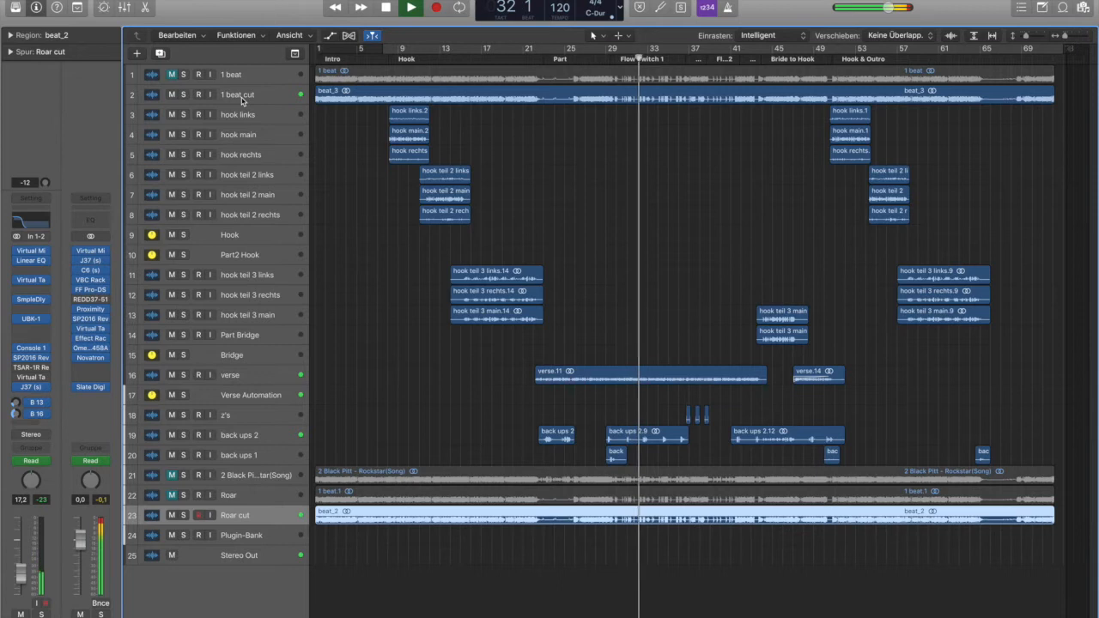
pyautogui.click(741, 248)
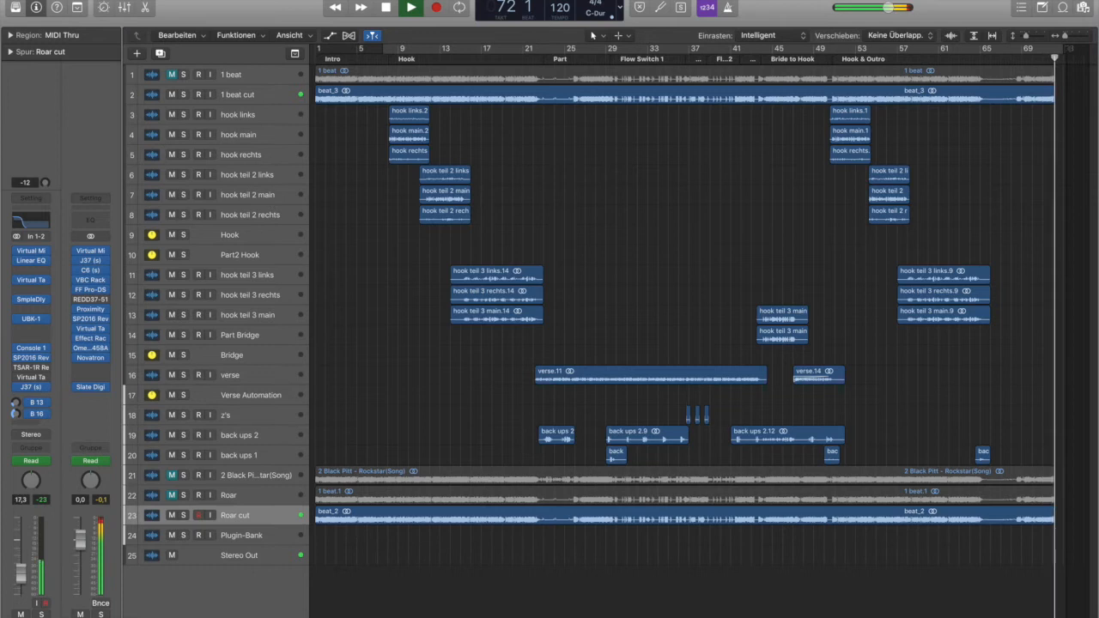
pyautogui.press('space')
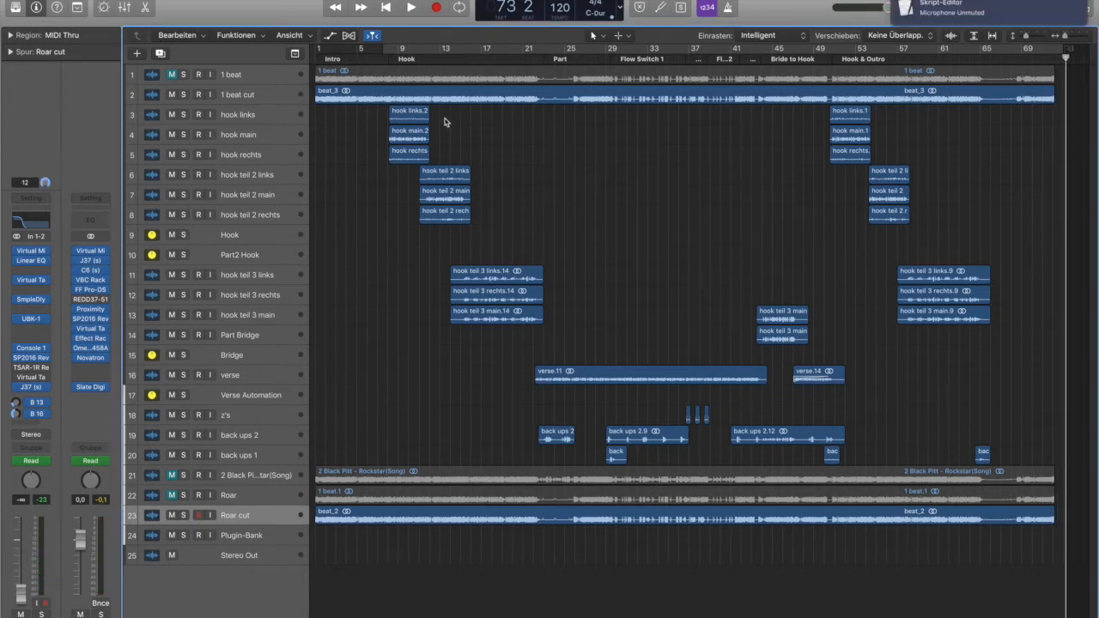
pyautogui.click(387, 8)
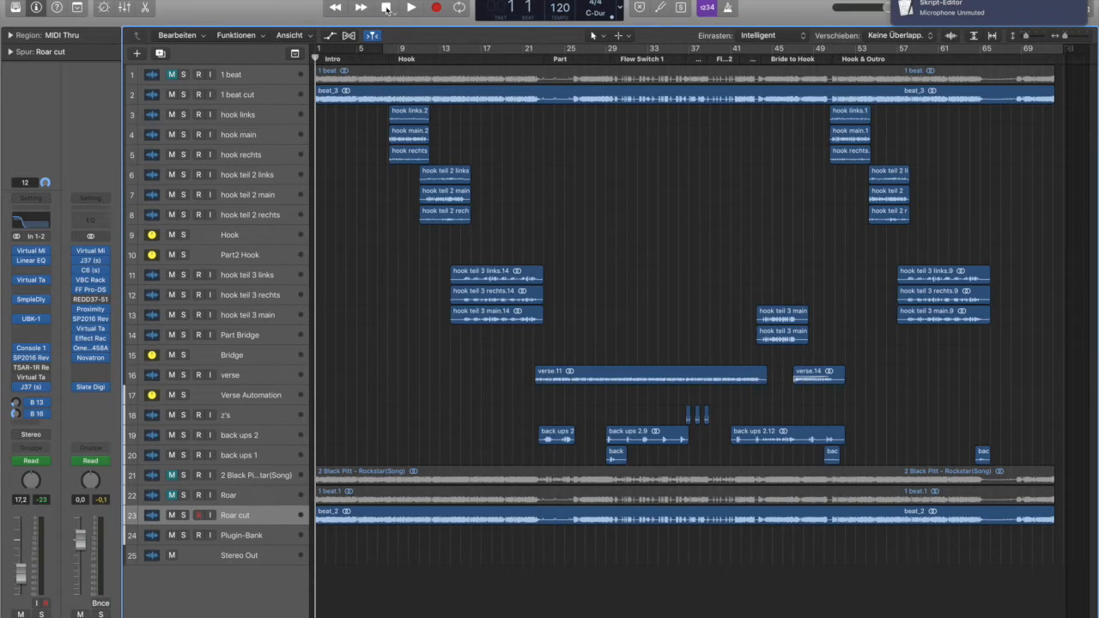
# Play the song with the 1 beat cut track selected and inspect its Virtual Mix Rack plugin
pyautogui.click(273, 95)
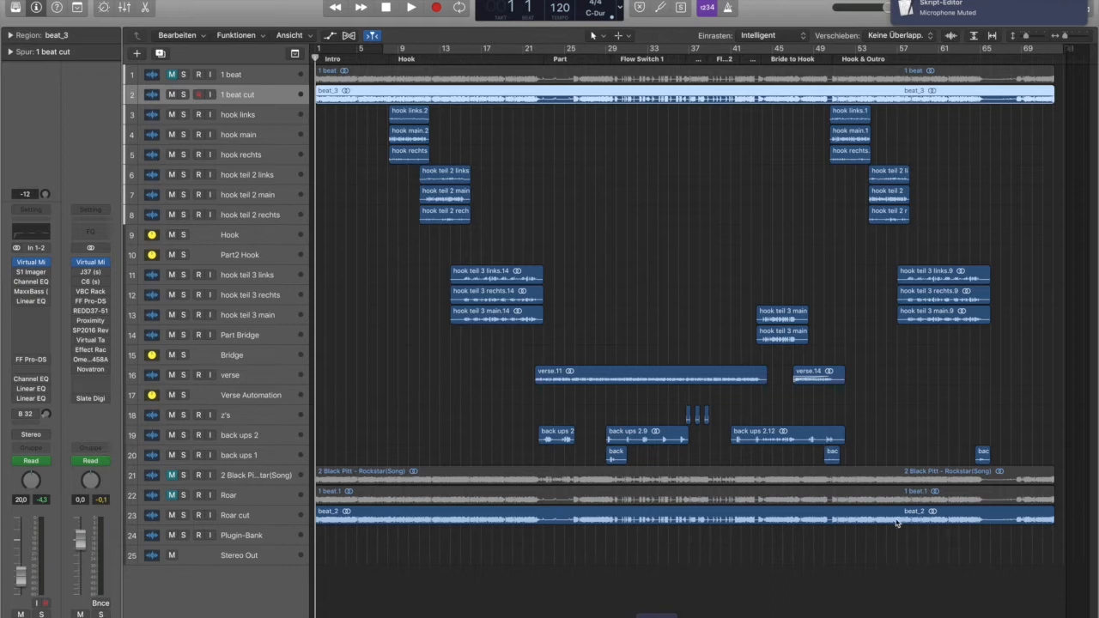
pyautogui.click(387, 238)
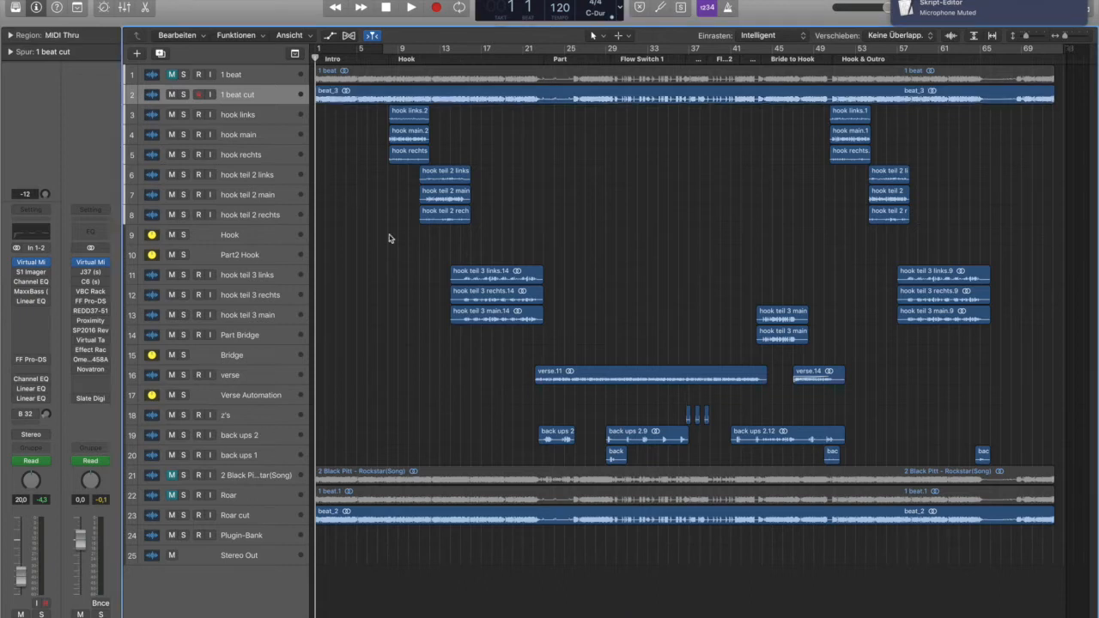
pyautogui.press('space')
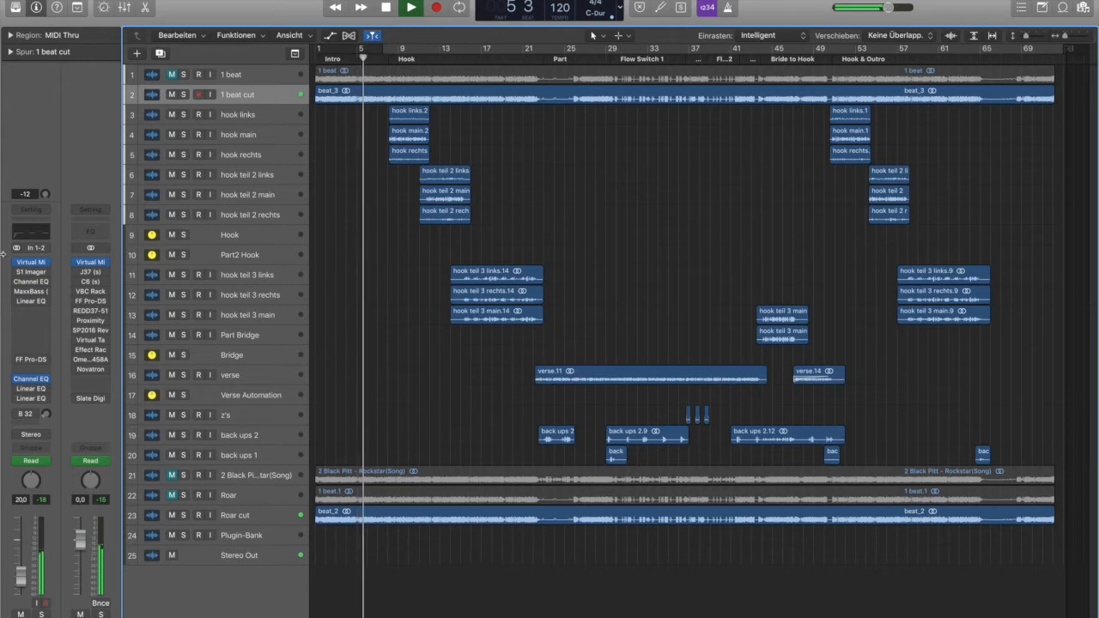
pyautogui.click(31, 262)
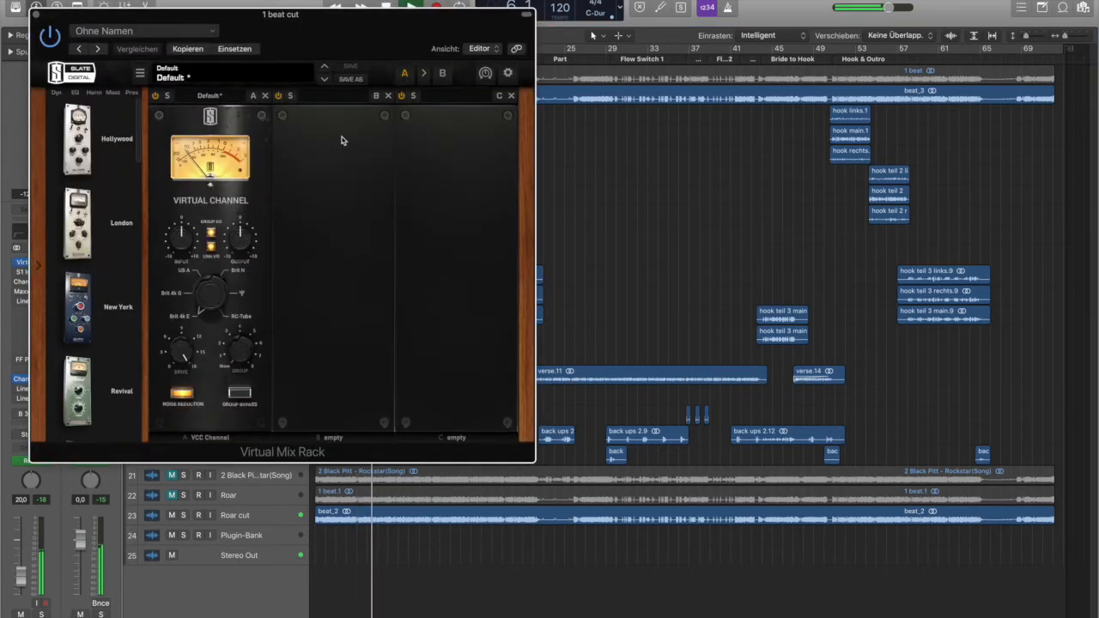
pyautogui.moveTo(247, 32); pyautogui.dragTo(418, 52)
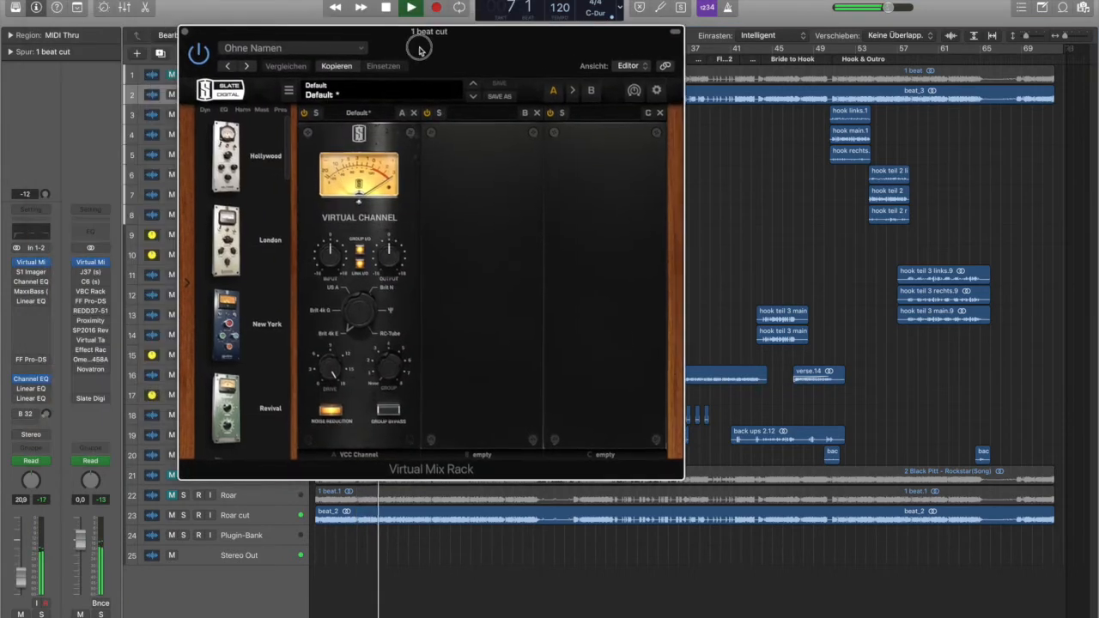
pyautogui.click(190, 33)
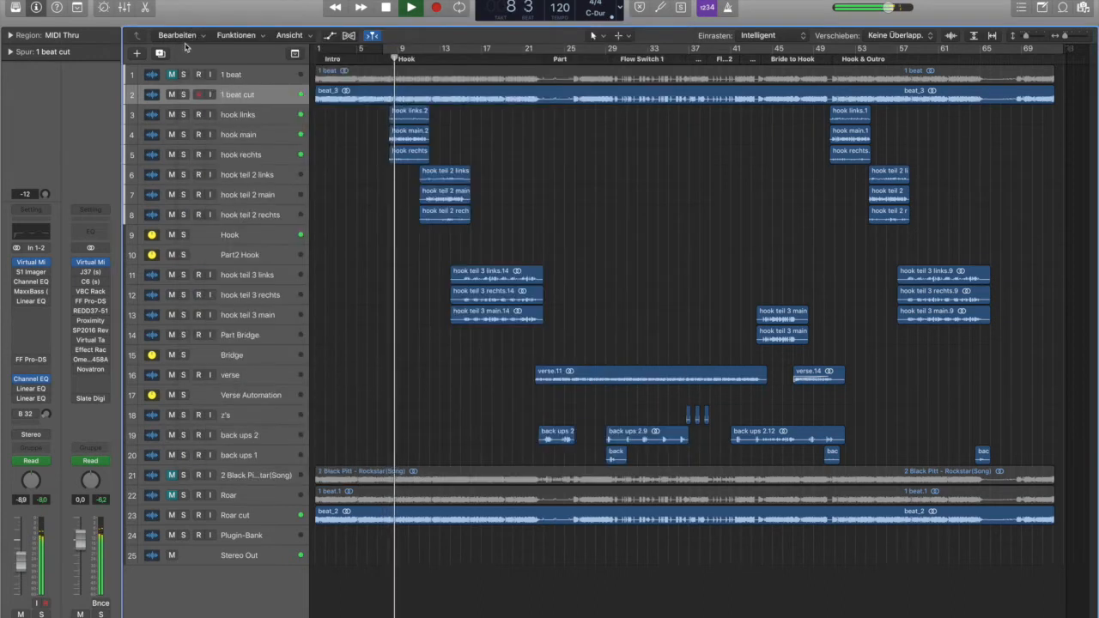
# Solo the 1 beat cut track and enable its S1 Imager plugin
pyautogui.press('s')
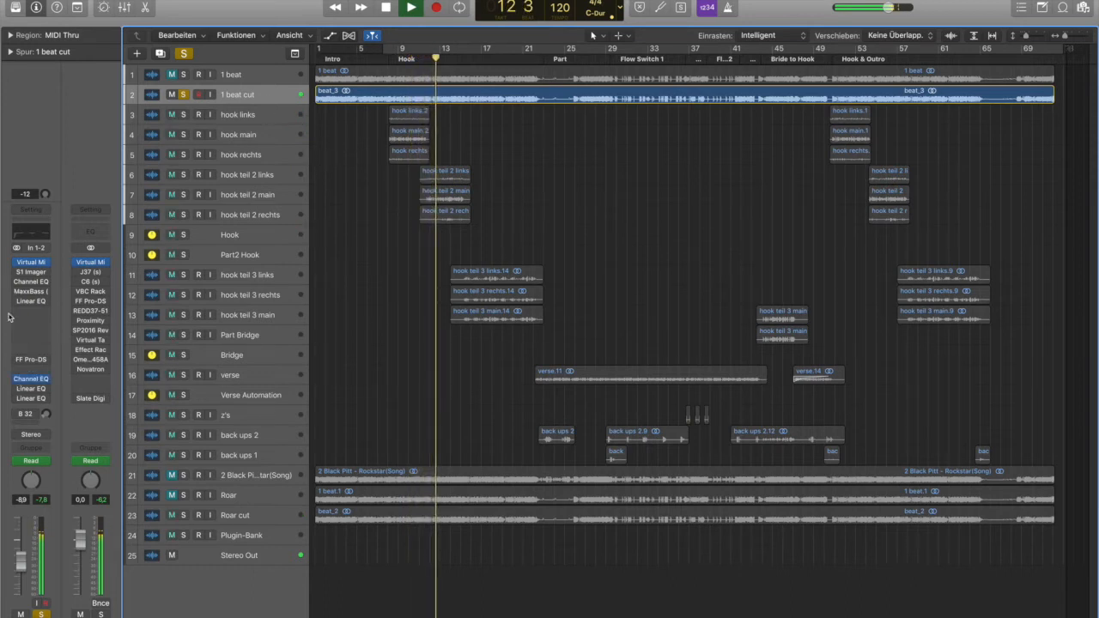
pyautogui.click(30, 271)
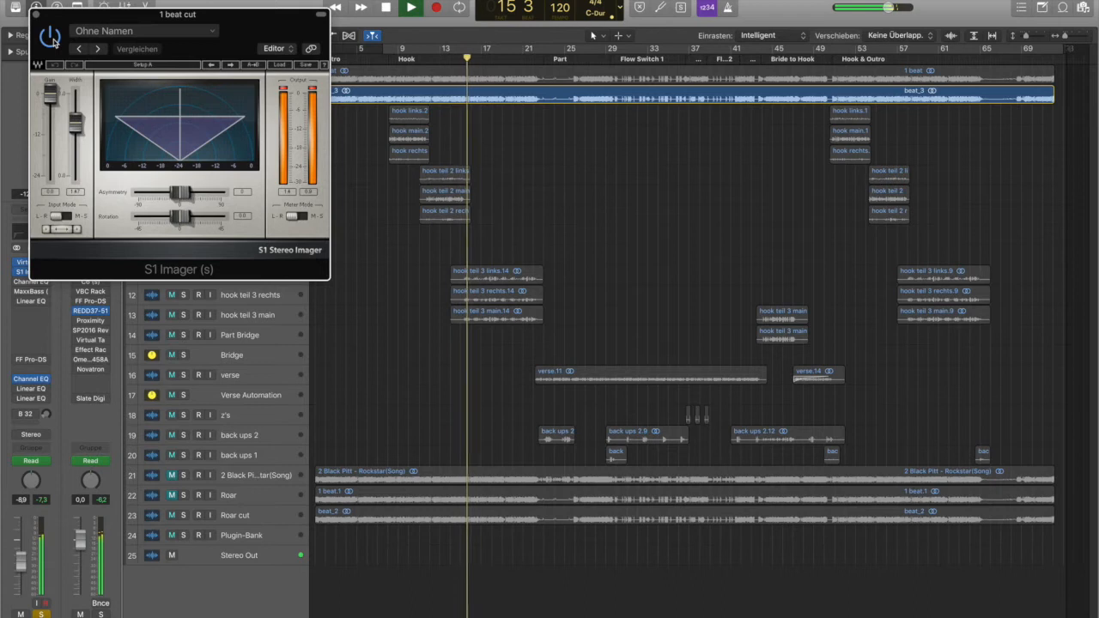
pyautogui.moveTo(59, 21); pyautogui.dragTo(248, 57)
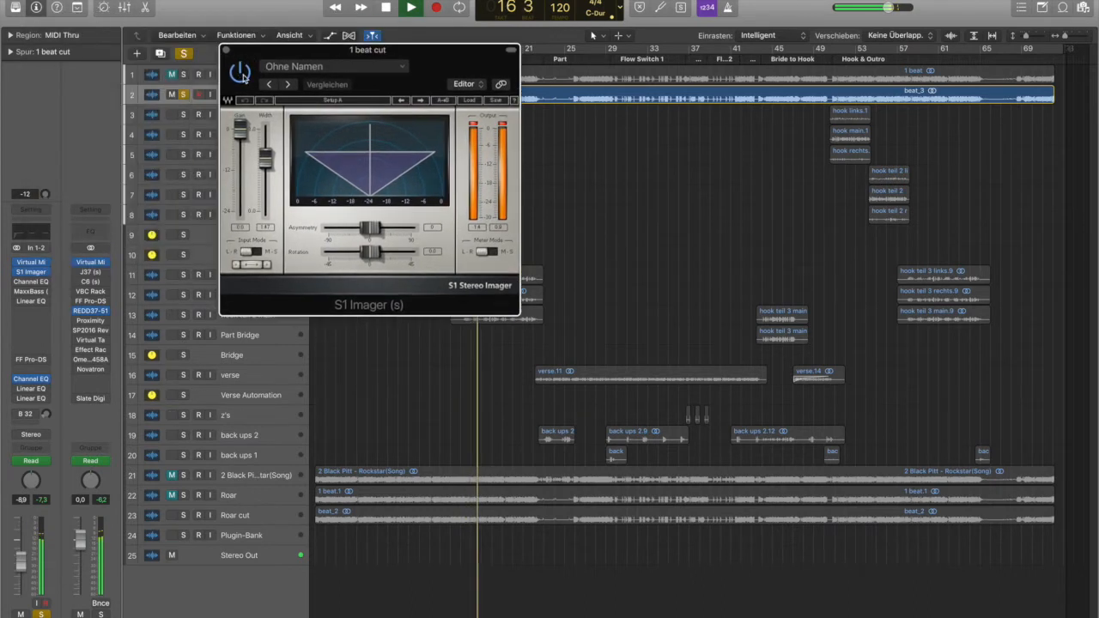
# Open the first Channel EQ on the 1 beat cut track and enable it
pyautogui.click(31, 284)
pyautogui.moveTo(325, 31); pyautogui.dragTo(807, 198)
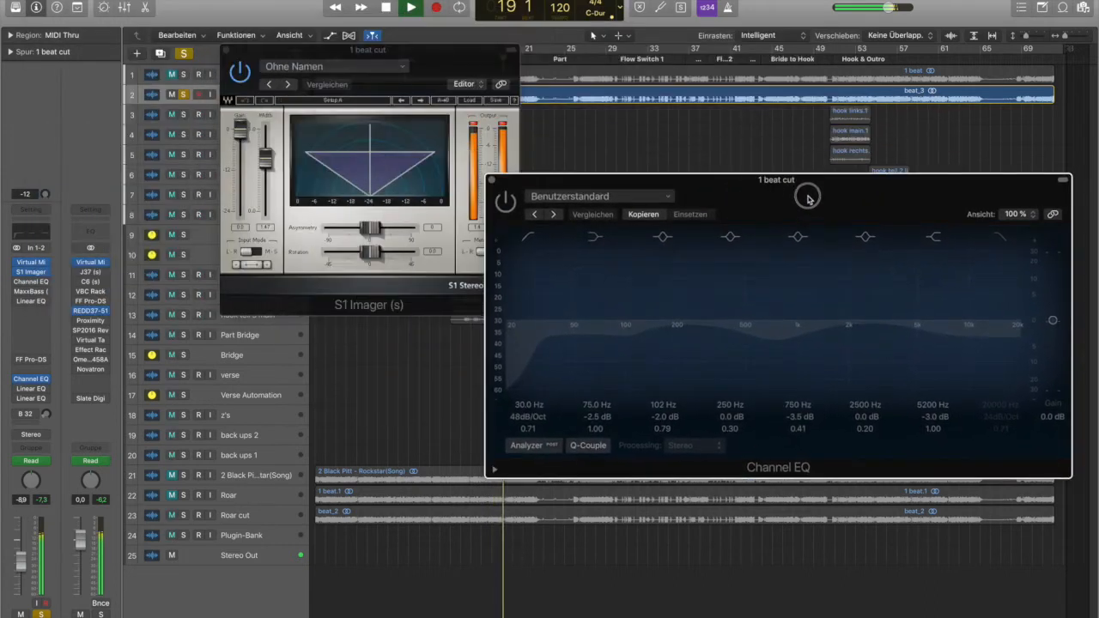
pyautogui.click(508, 204)
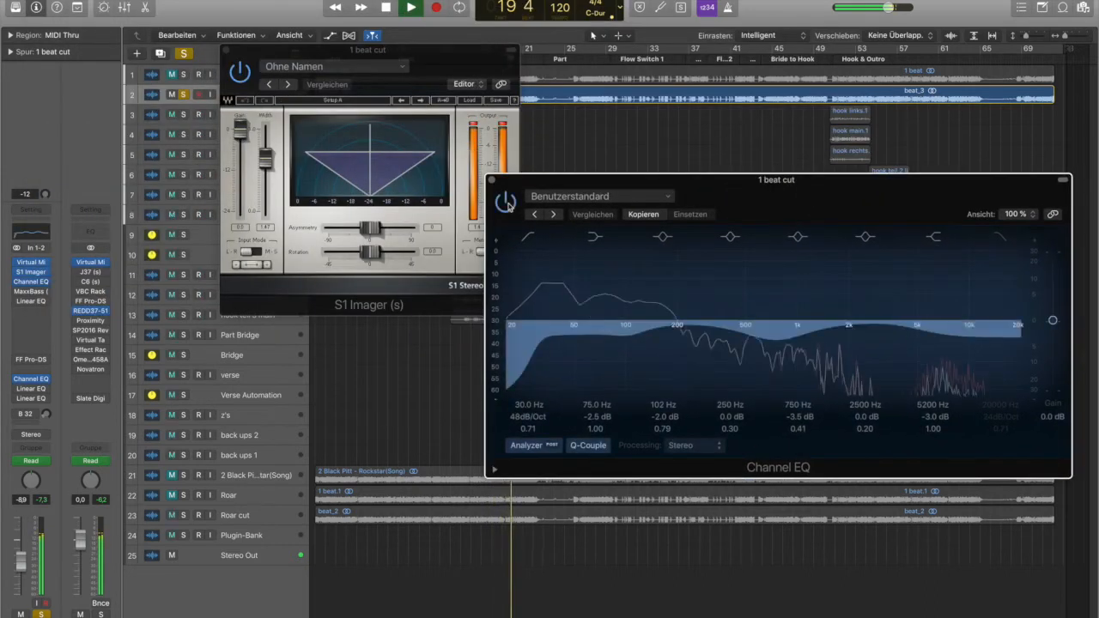
# Open the MaxxBass plugin on the 1 beat cut track, jump playback to about bar 27, and enable the plugin
pyautogui.click(30, 292)
pyautogui.moveTo(231, 21); pyautogui.dragTo(460, 327)
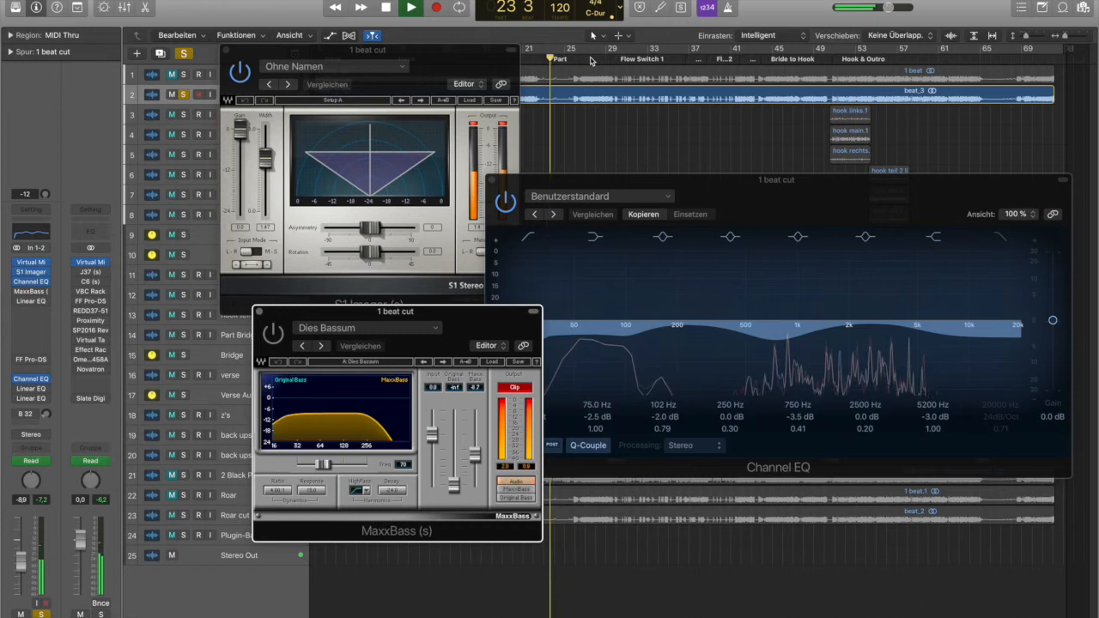
pyautogui.click(589, 58)
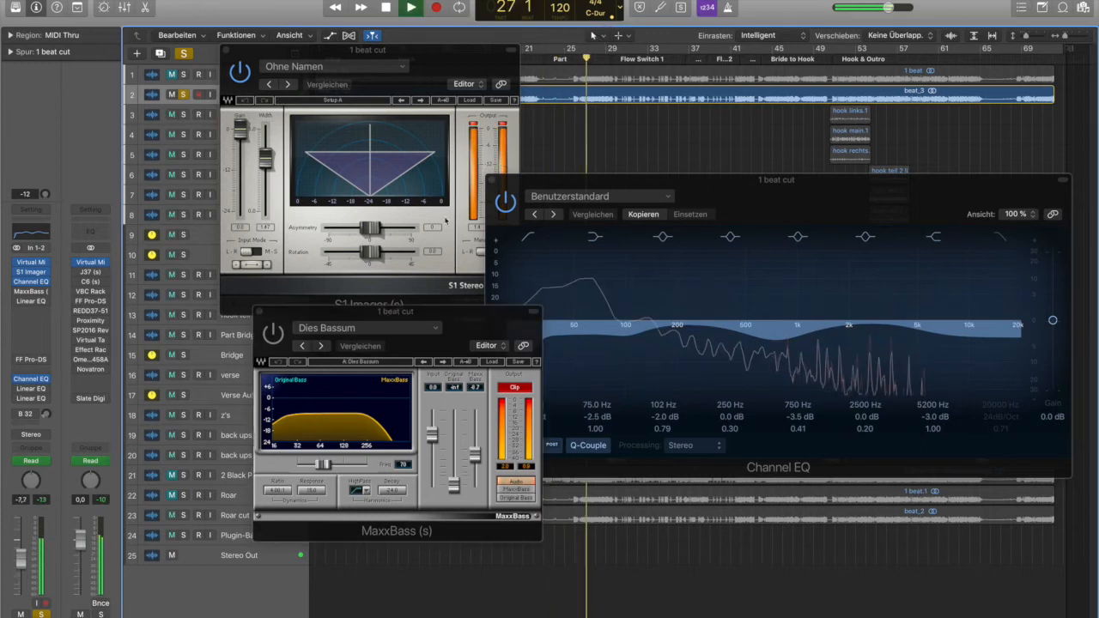
pyautogui.click(277, 342)
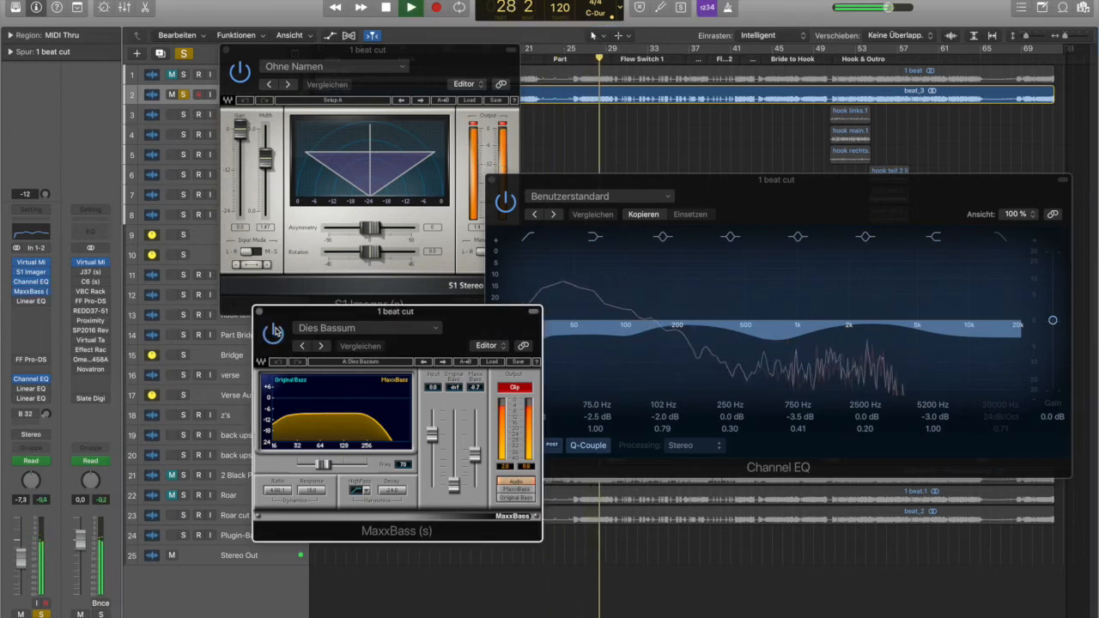
# Move the S1 Imager window aside, turn on cycle mode, and restart playback from the cycle start near bar 7
pyautogui.moveTo(469, 84); pyautogui.dragTo(696, 145)
pyautogui.press('c')
pyautogui.press('space')
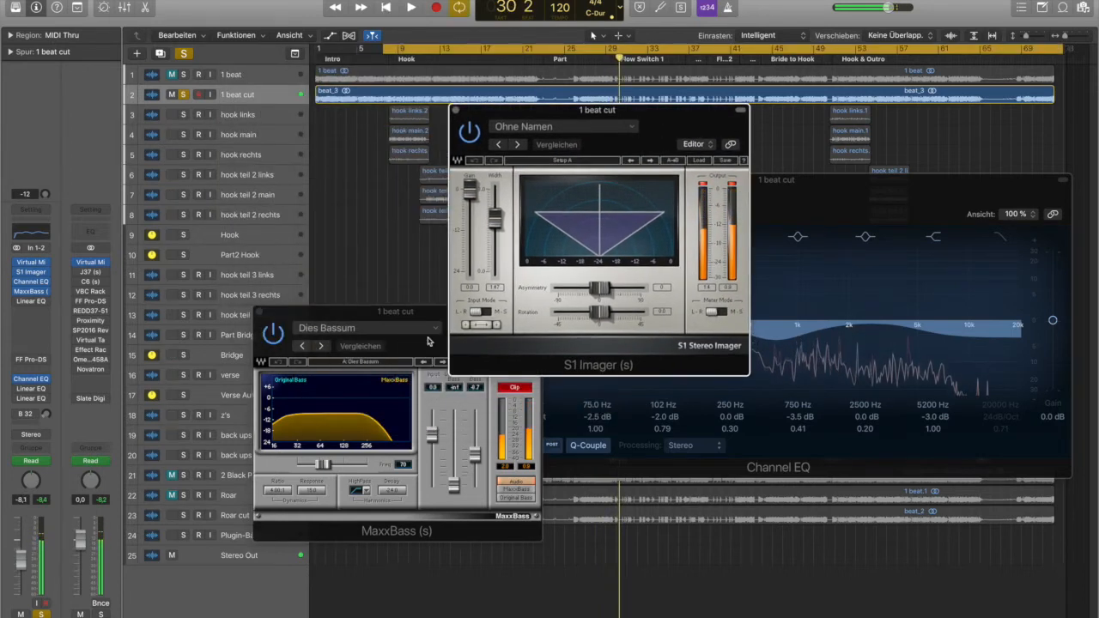
pyautogui.press('space')
# Compare the looped beat with MaxxBass bypassed and enabled, keeping its window clear of the other plugins
pyautogui.moveTo(297, 319); pyautogui.dragTo(158, 141)
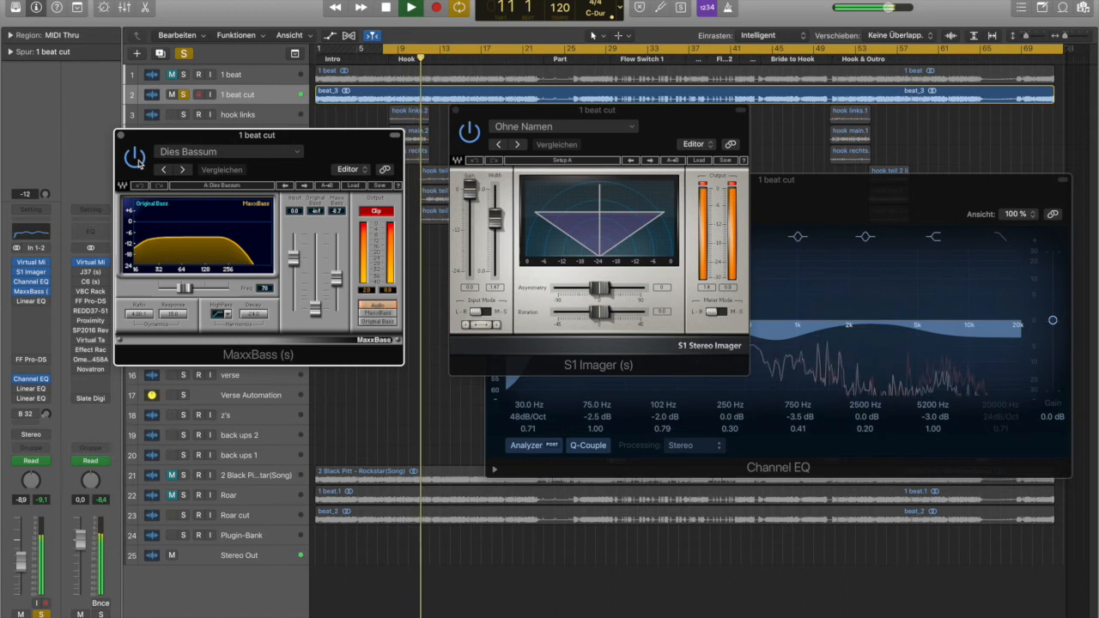
pyautogui.press('space')
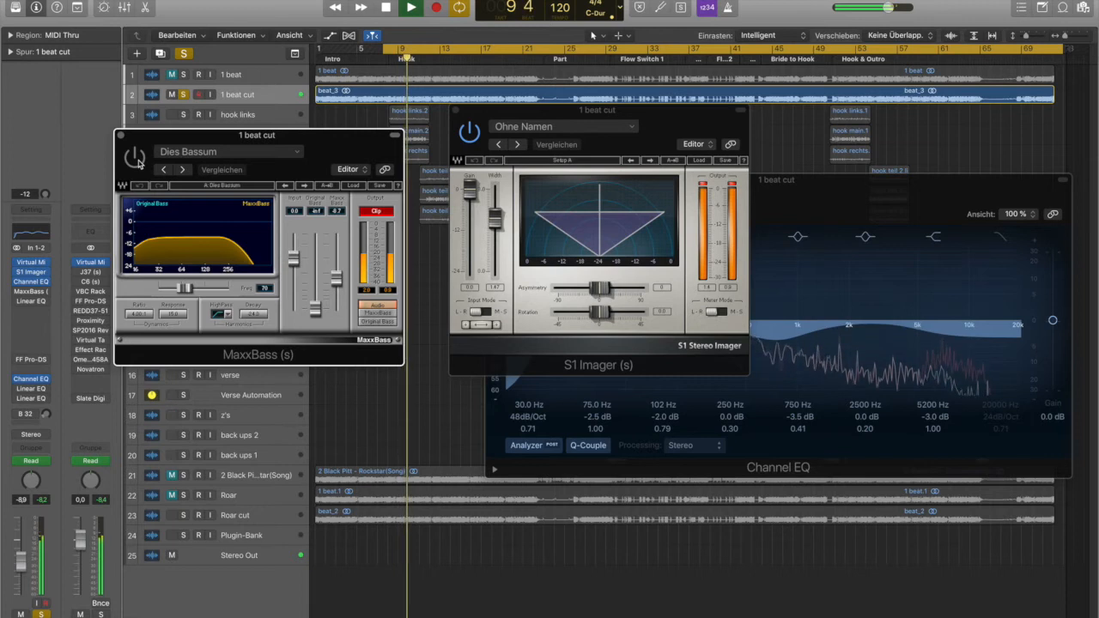
pyautogui.press('space')
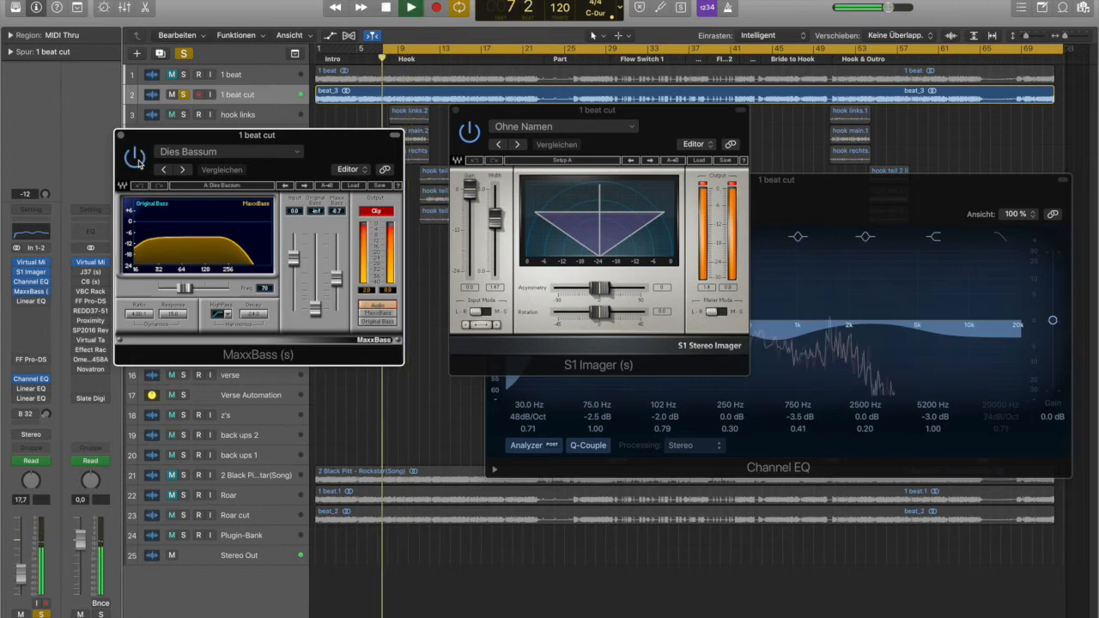
# Open the first Linear Phase EQ on the 1 beat cut track, enable it, and check its processing mode during playback
pyautogui.click(36, 303)
pyautogui.moveTo(174, 21); pyautogui.dragTo(684, 334)
pyautogui.press('space')
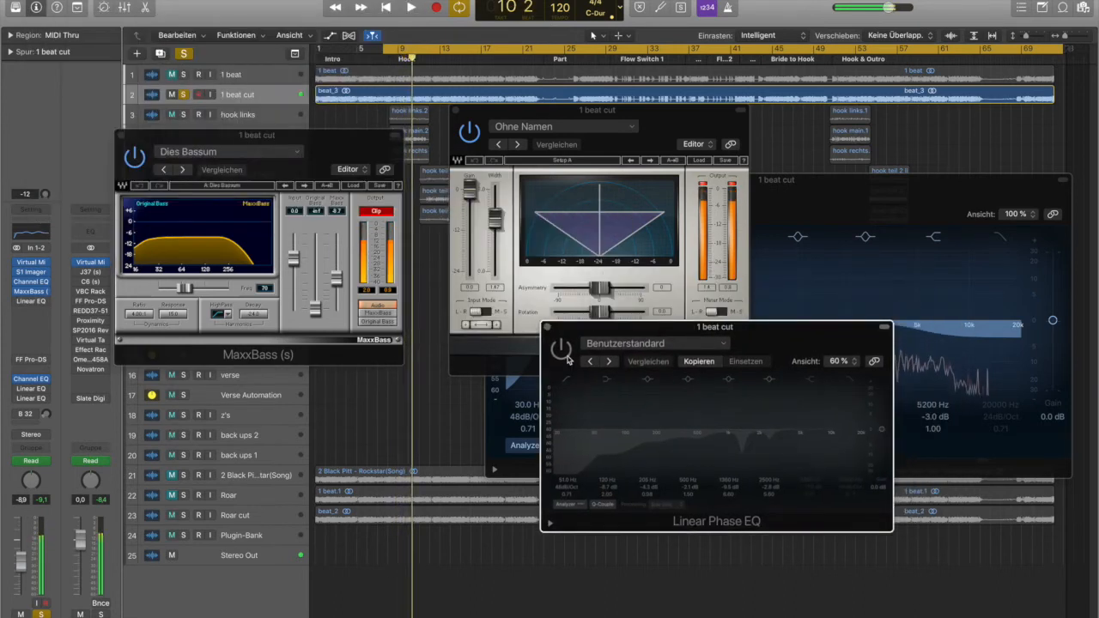
pyautogui.click(560, 350)
pyautogui.press('space')
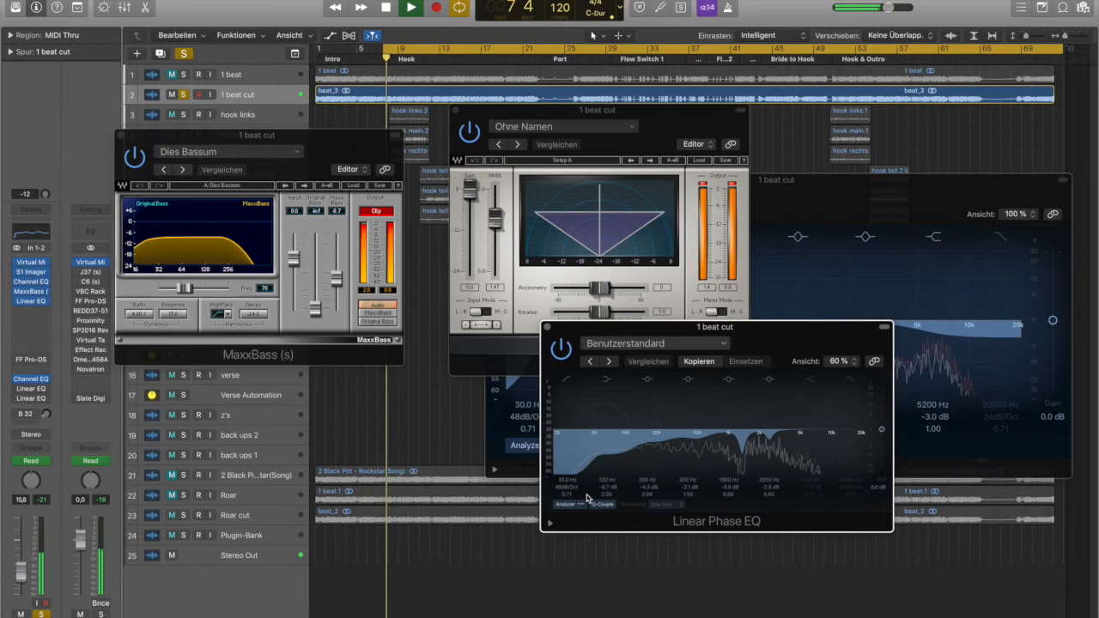
pyautogui.click(677, 507)
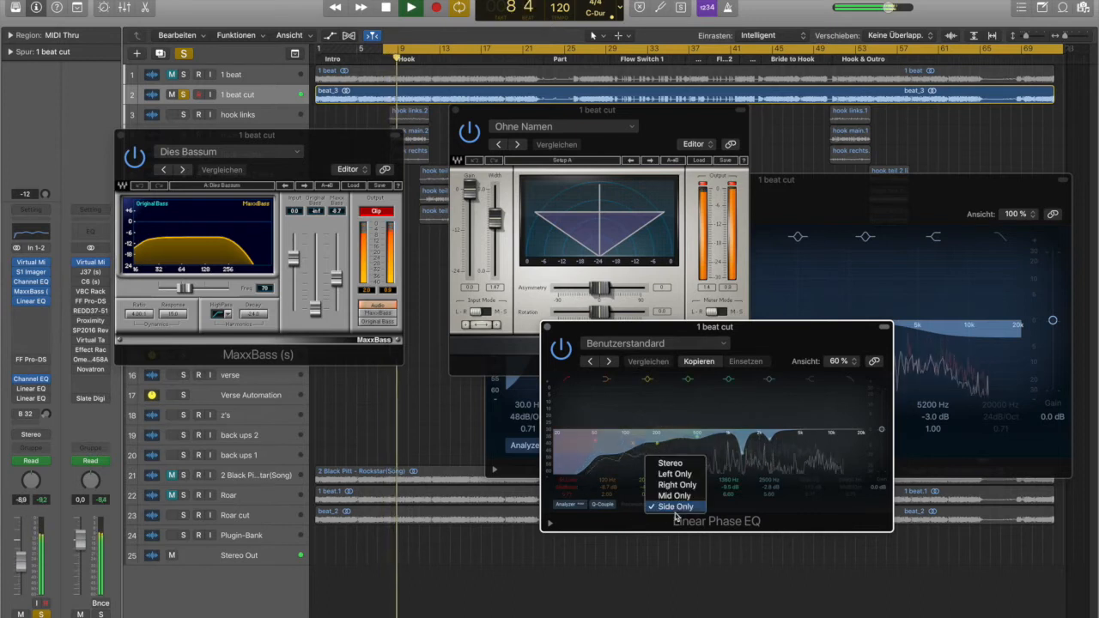
pyautogui.click(642, 525)
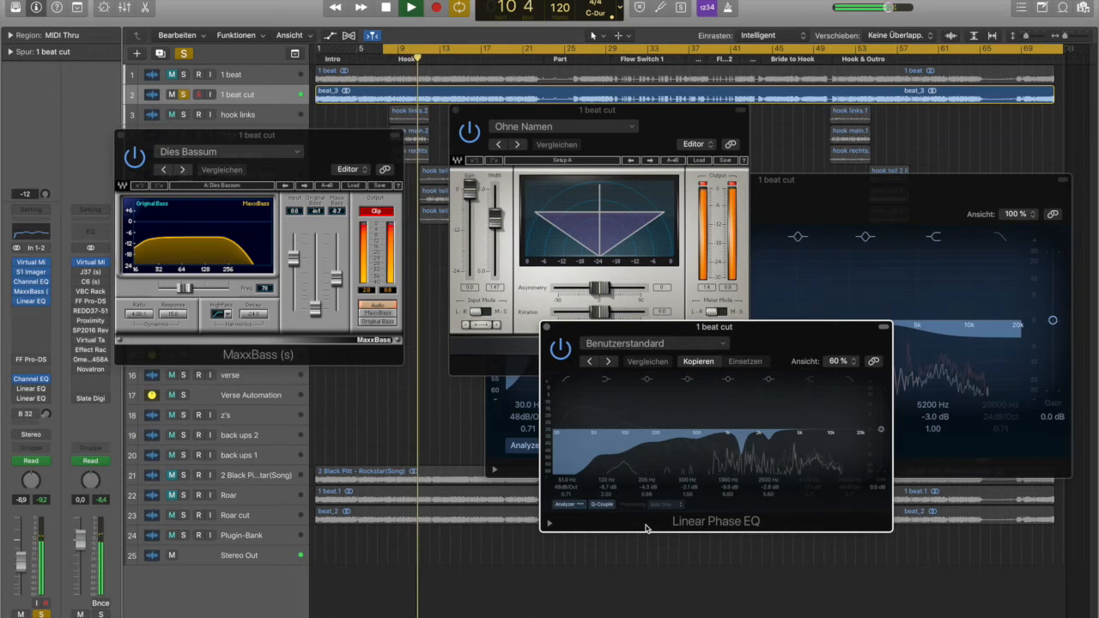
# Compare the looped beat with the Linear Phase EQ bypassed and enabled, leaving the EQ on
pyautogui.click(562, 349)
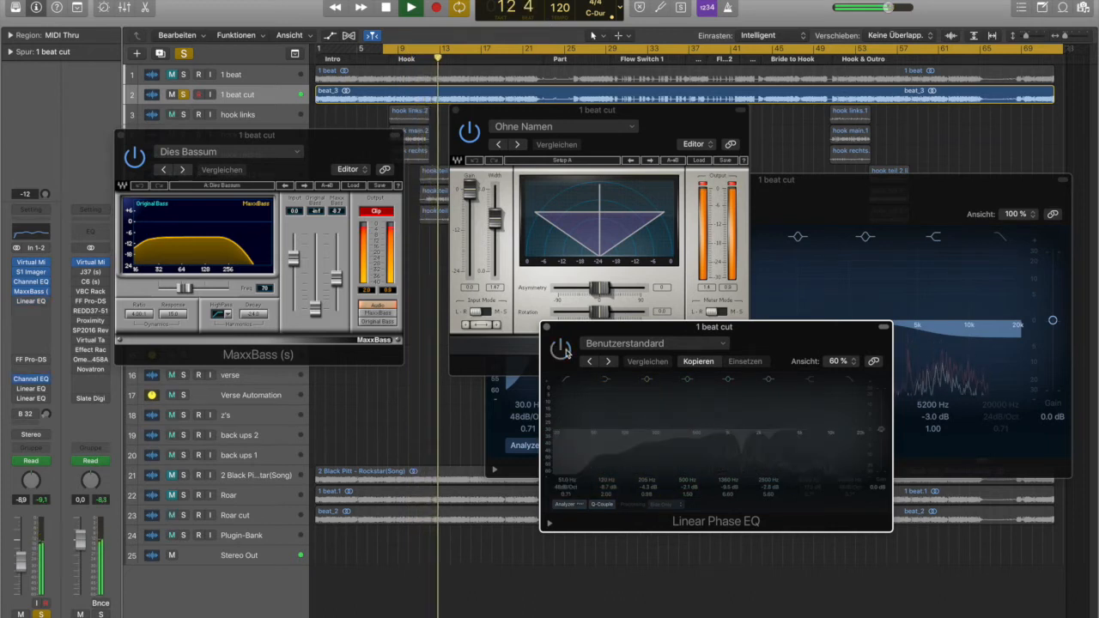
pyautogui.press('space')
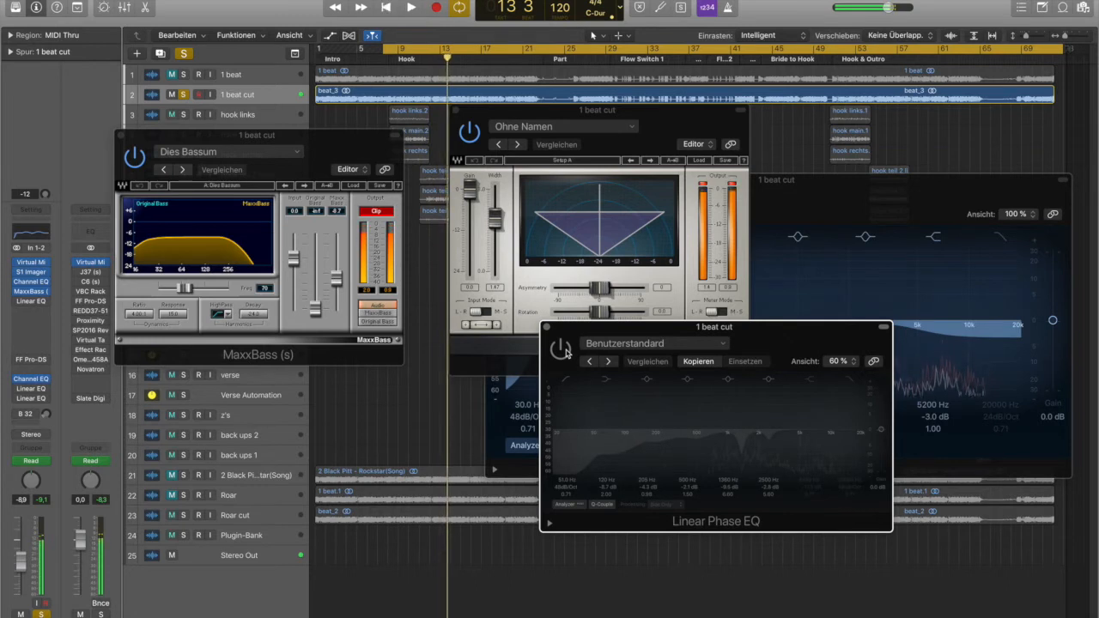
pyautogui.press('space')
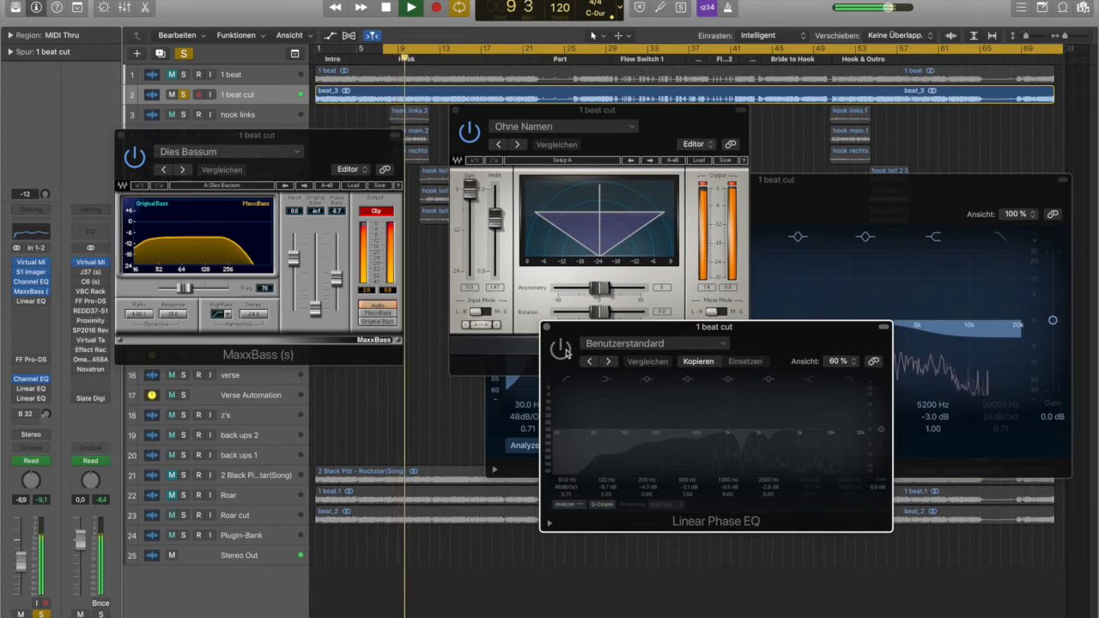
pyautogui.press('space')
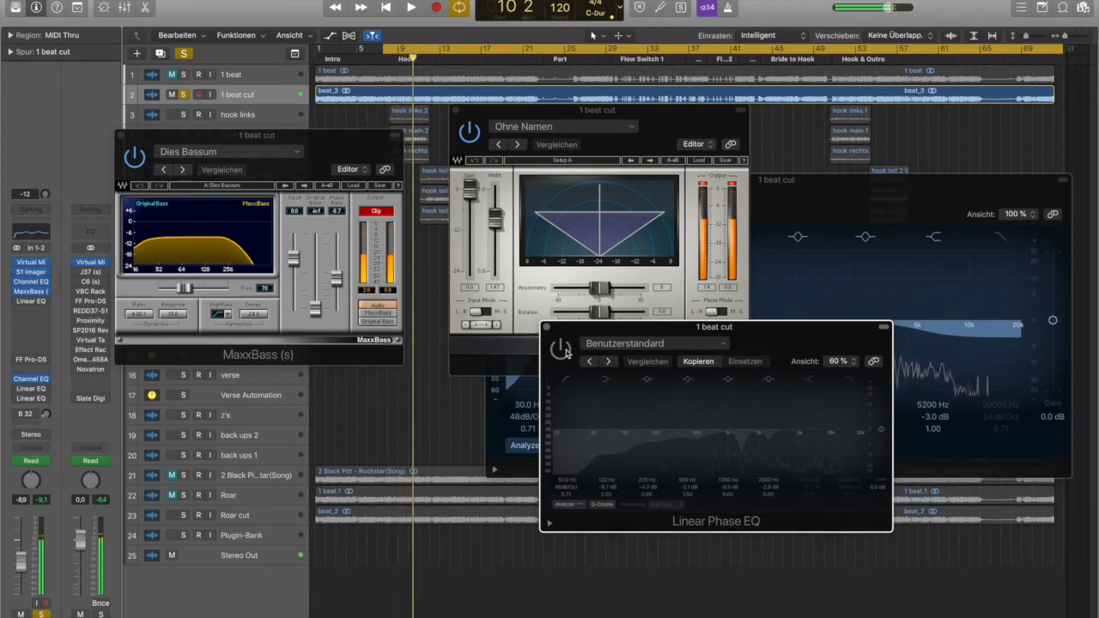
pyautogui.click(562, 349)
pyautogui.press('space')
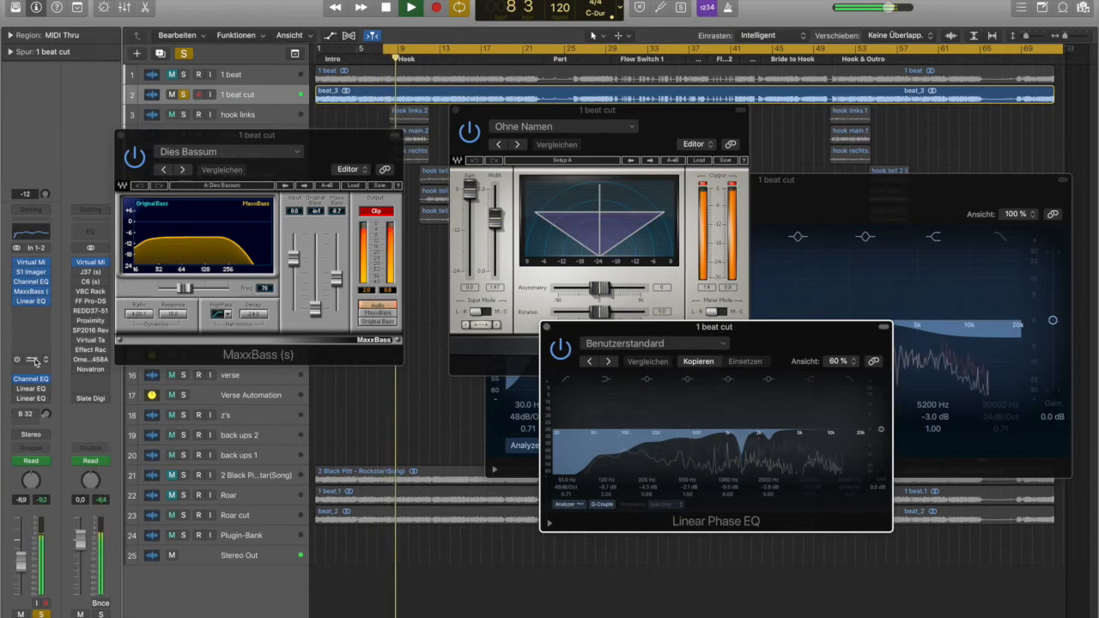
# Close the MaxxBass, S1 Imager, Channel EQ and Linear Phase EQ windows and stop playback
pyautogui.click(120, 135)
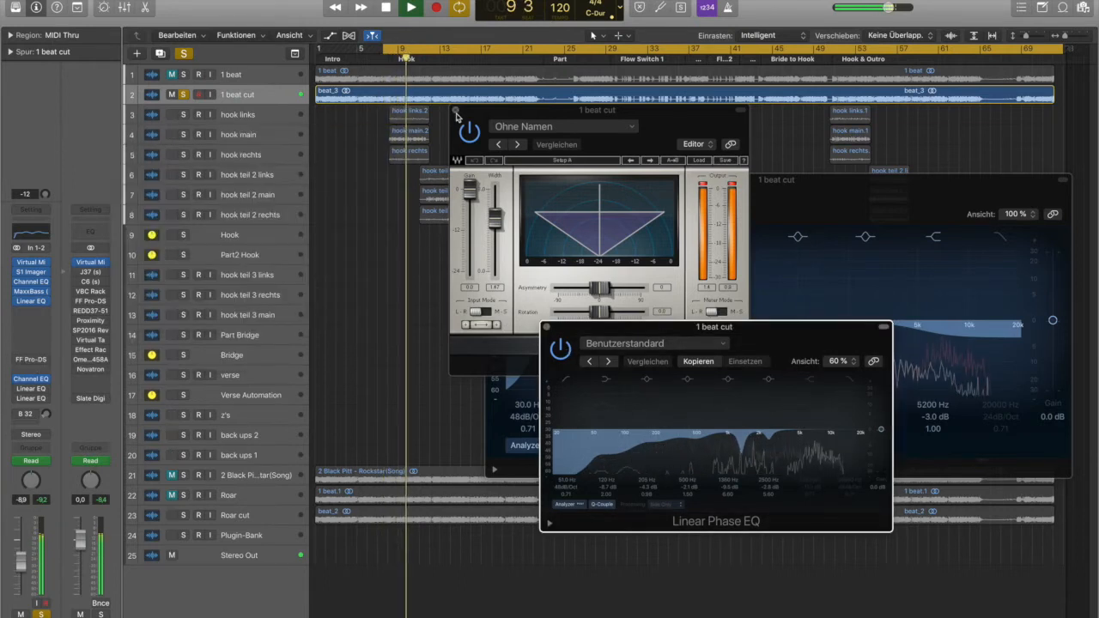
pyautogui.click(454, 110)
pyautogui.click(489, 181)
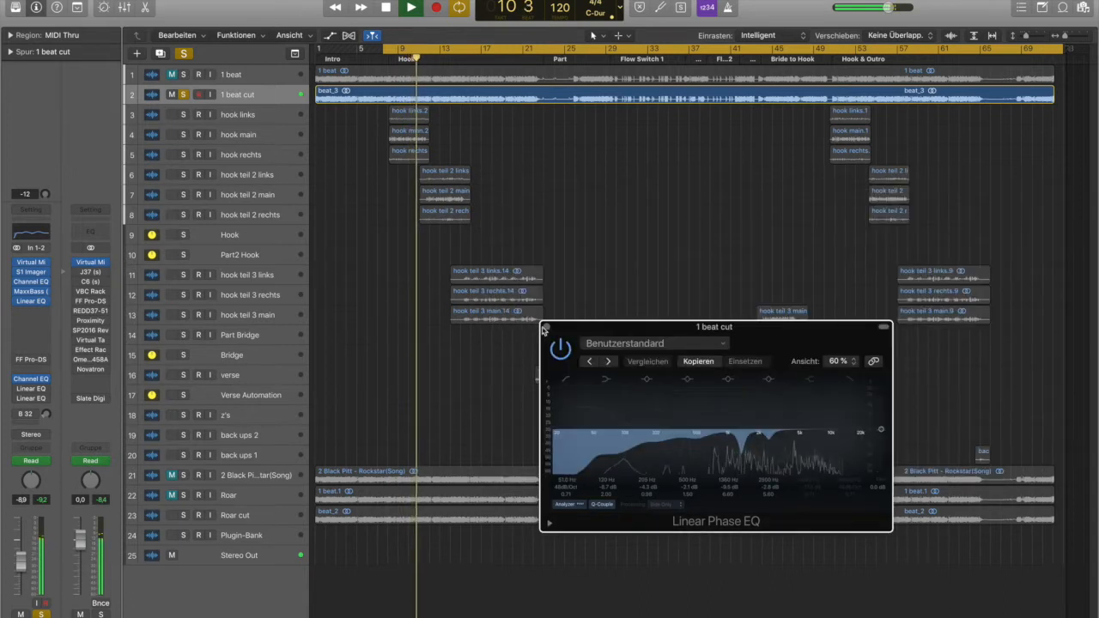
pyautogui.click(546, 327)
pyautogui.press('space')
# Open FF Pro-DS on the 1 beat cut track and check its selected preset in the Mastering category
pyautogui.click(37, 363)
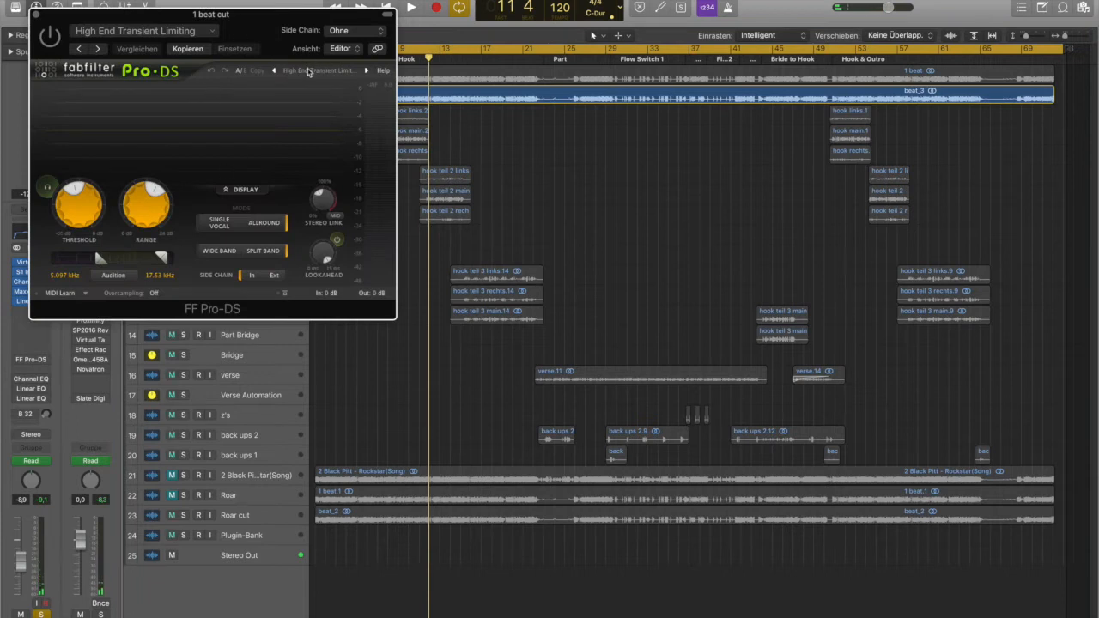
pyautogui.click(333, 72)
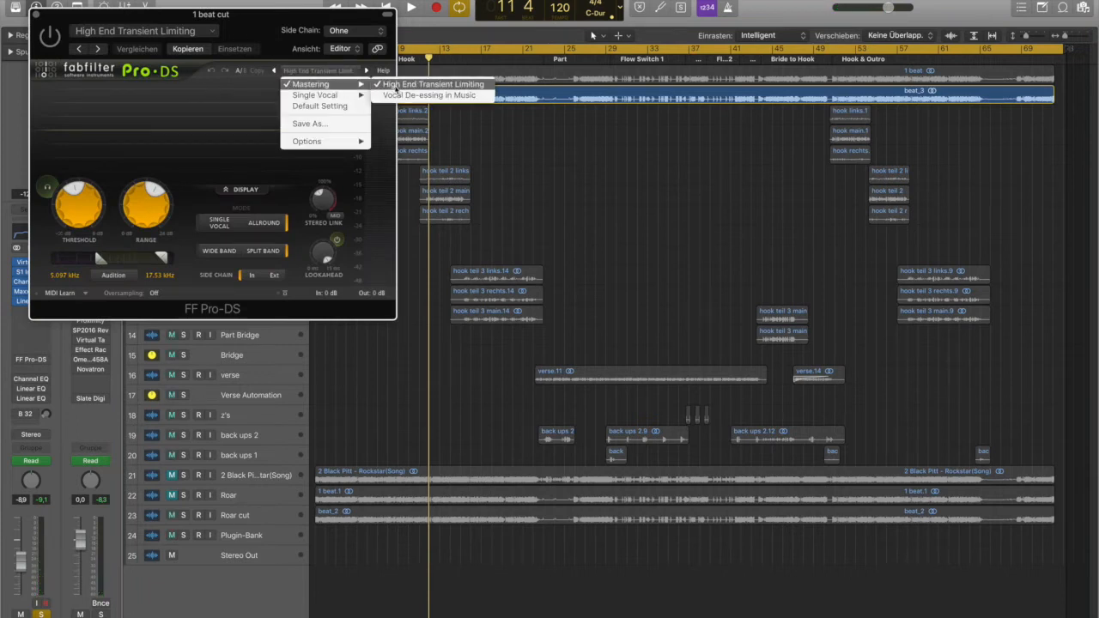
pyautogui.click(207, 90)
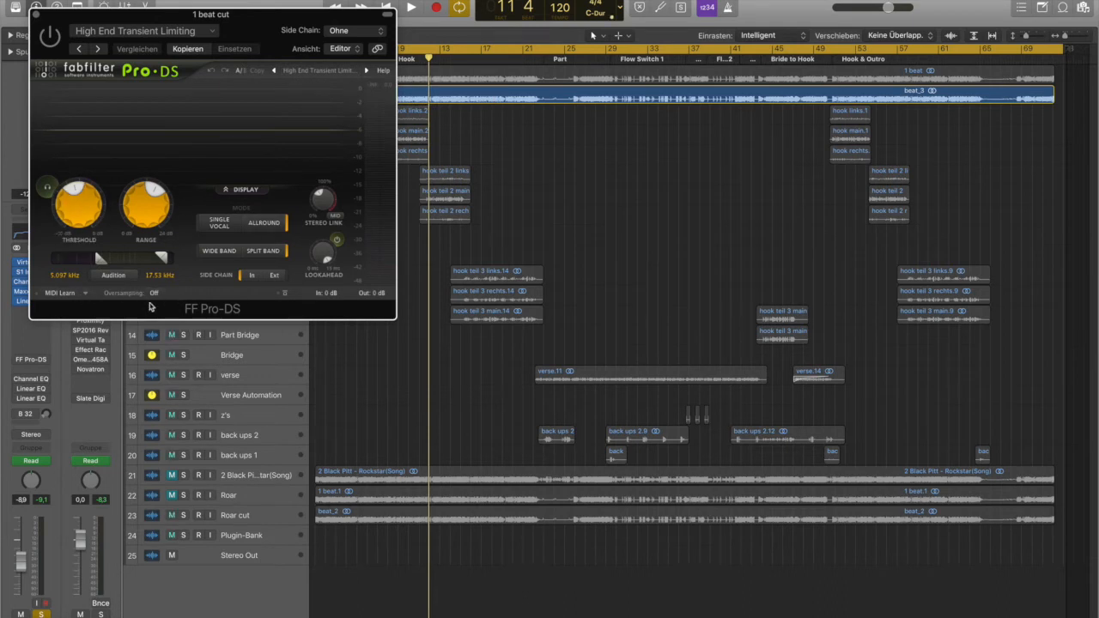
# Play the looped beat, enable FF Pro-DS to hear its effect, then close its window and stop playback
pyautogui.press('space')
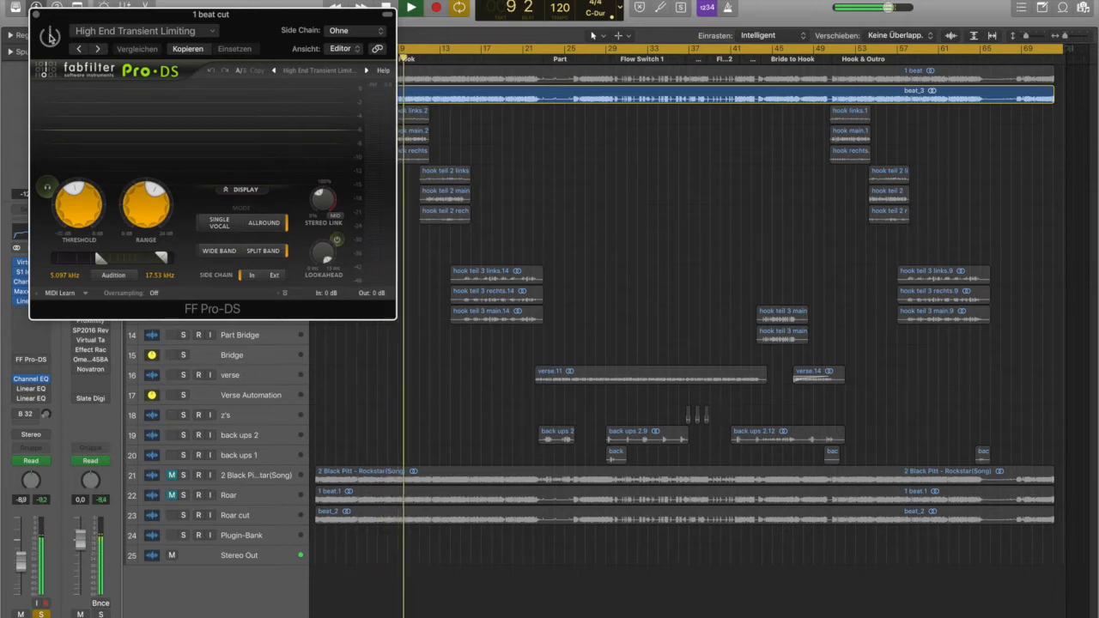
pyautogui.click(50, 36)
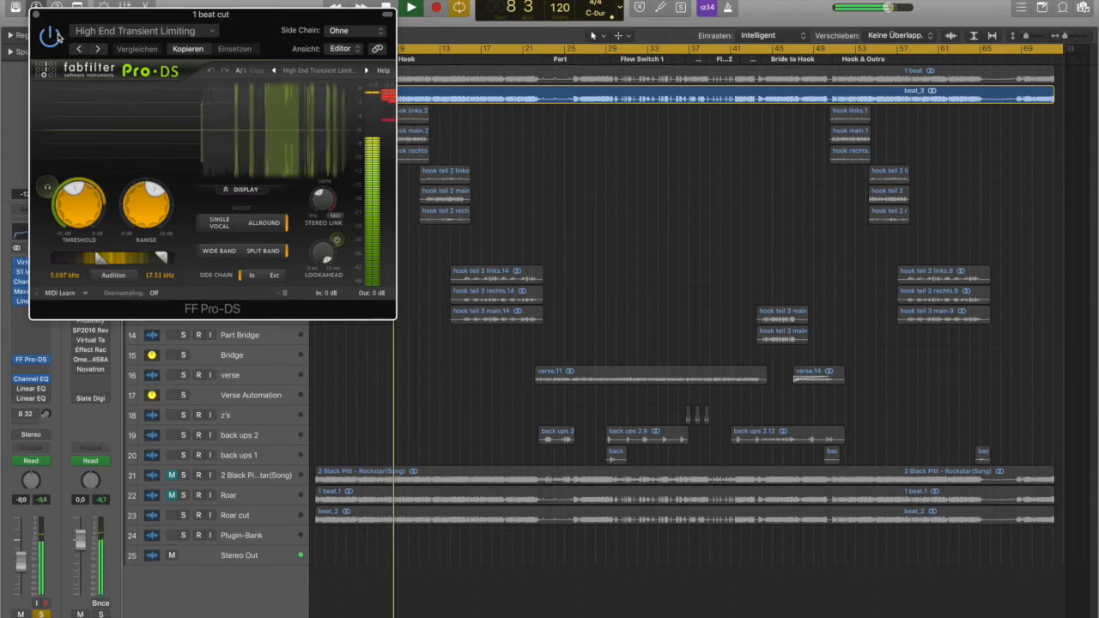
pyautogui.click(36, 16)
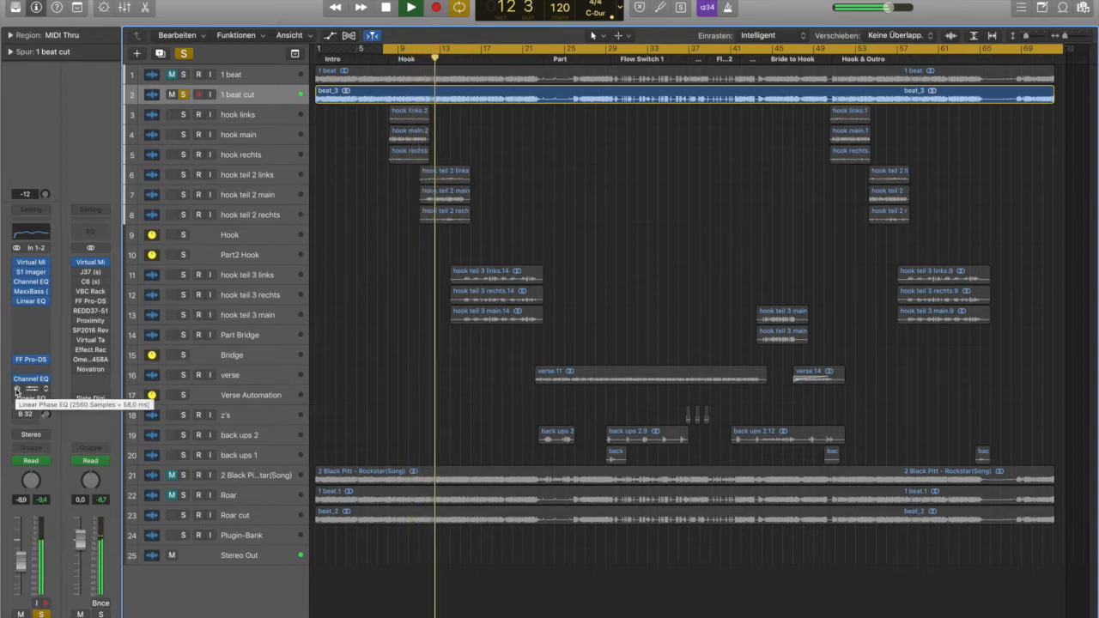
pyautogui.press('space')
# Reselect the 1 beat cut track, open the Linear Phase EQ directly below the second Channel EQ, and check its processing mode
pyautogui.press('Up')
pyautogui.press('Down')
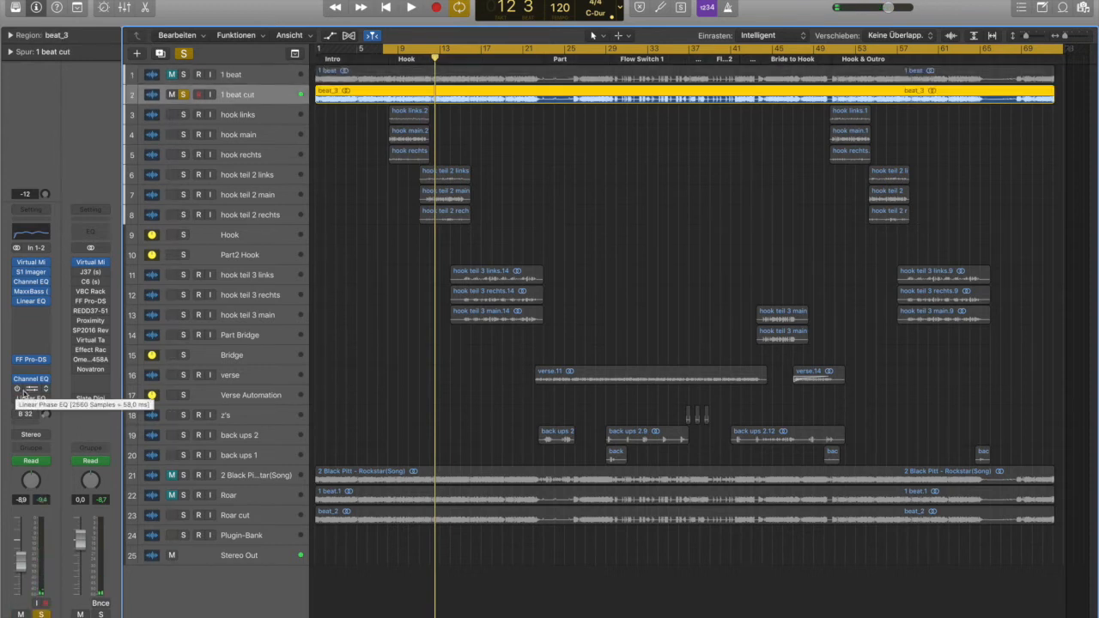
pyautogui.click(32, 388)
pyautogui.moveTo(133, 16); pyautogui.dragTo(333, 109)
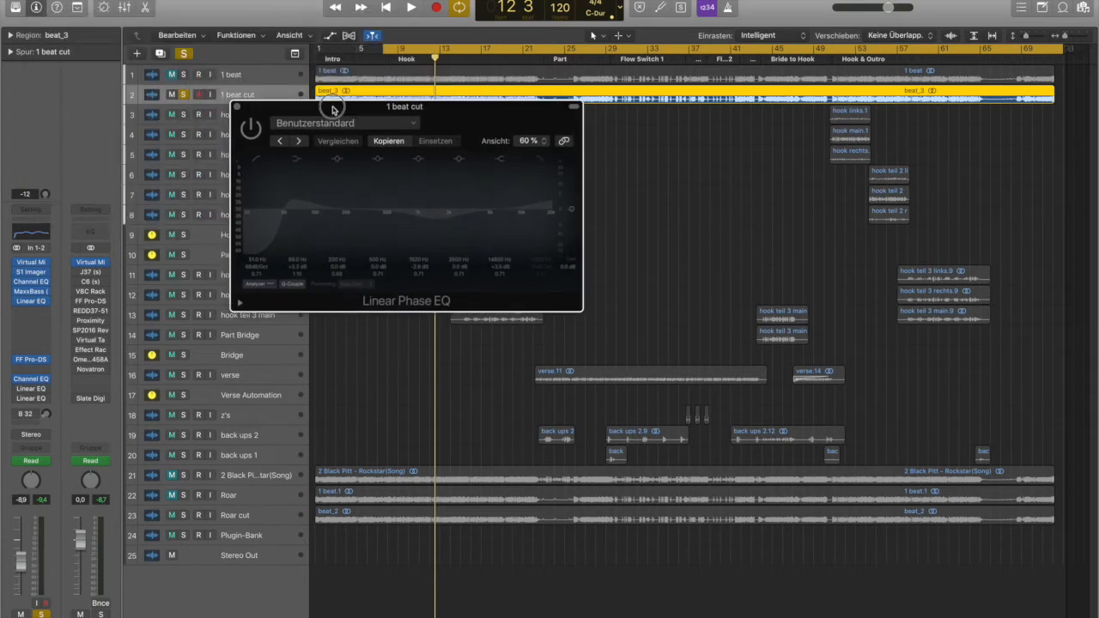
pyautogui.click(372, 291)
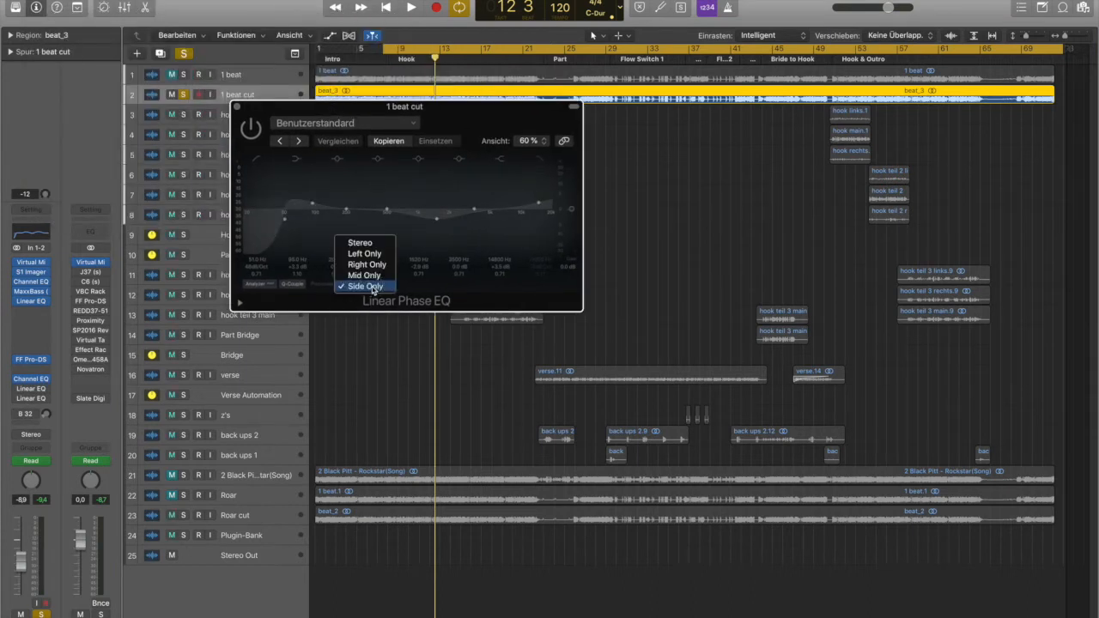
pyautogui.click(424, 289)
# Compare the looped beat without and with this Linear Phase EQ, leave it enabled, close its window, and stop playback
pyautogui.press('space')
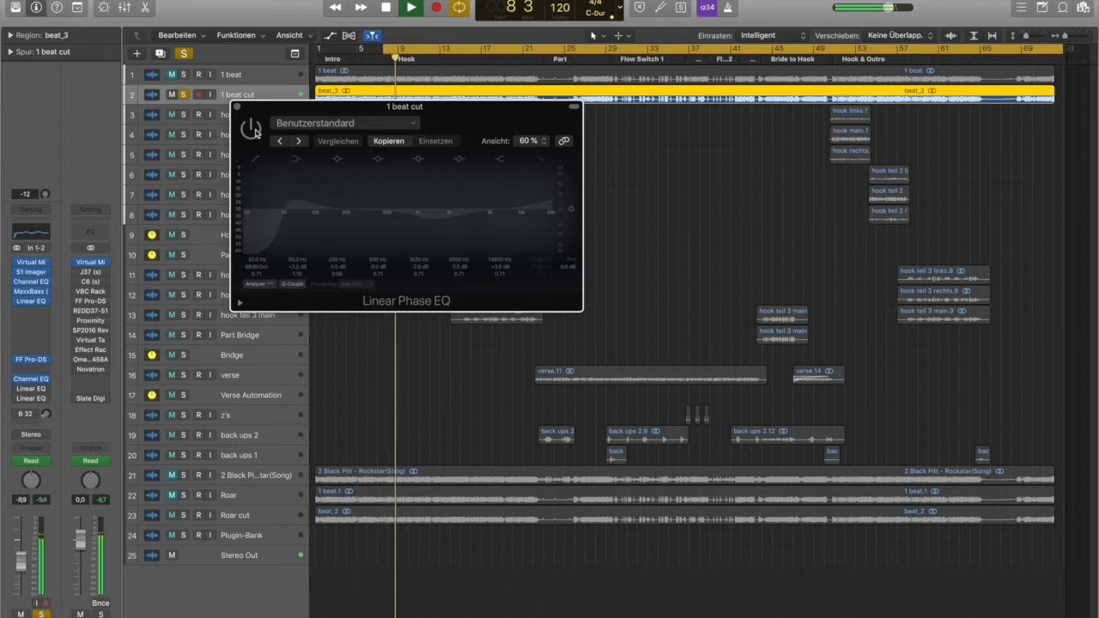
pyautogui.press('space')
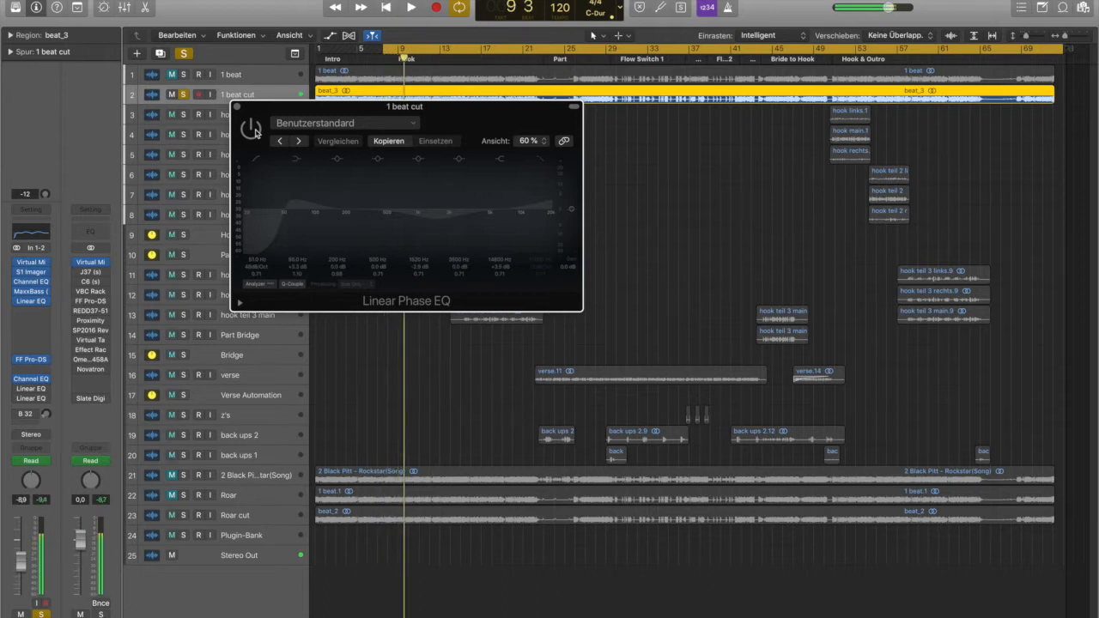
pyautogui.click(254, 129)
pyautogui.press('space')
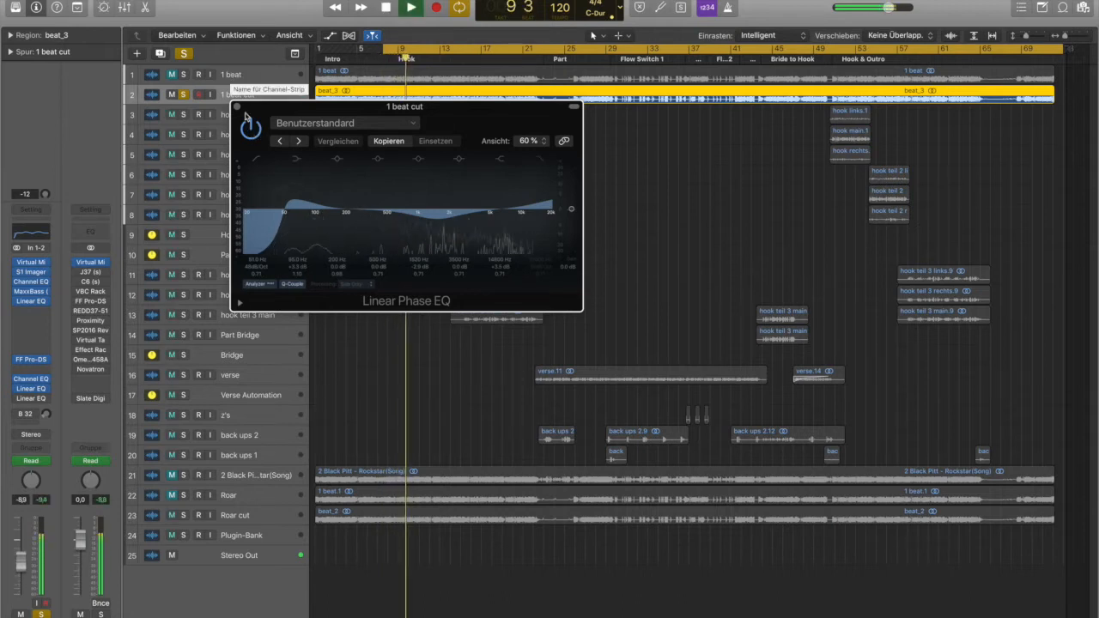
pyautogui.click(236, 107)
pyautogui.press('space')
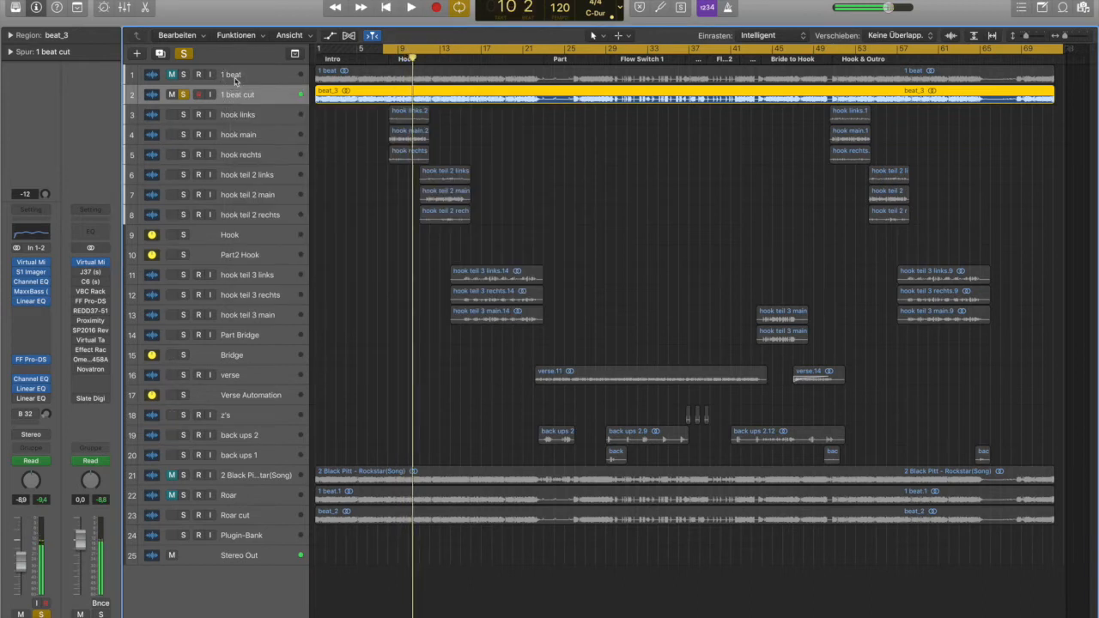
# Bypass the Virtual Mix Rack on the 1 beat track, solo that track instead of 1 beat cut, and play the loop
pyautogui.click(235, 81)
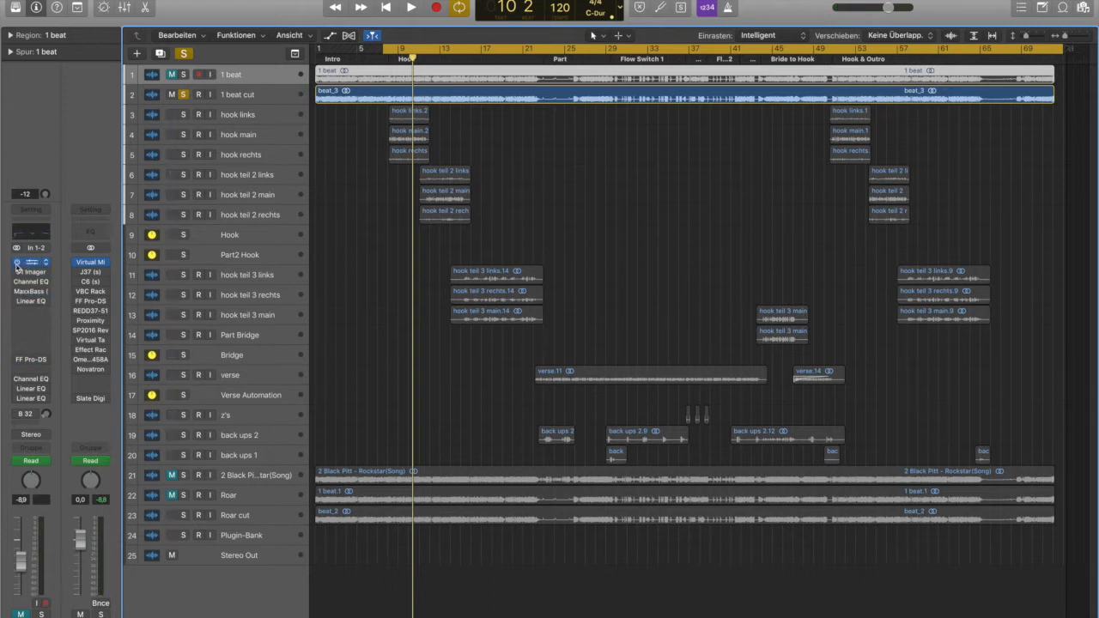
pyautogui.click(17, 263)
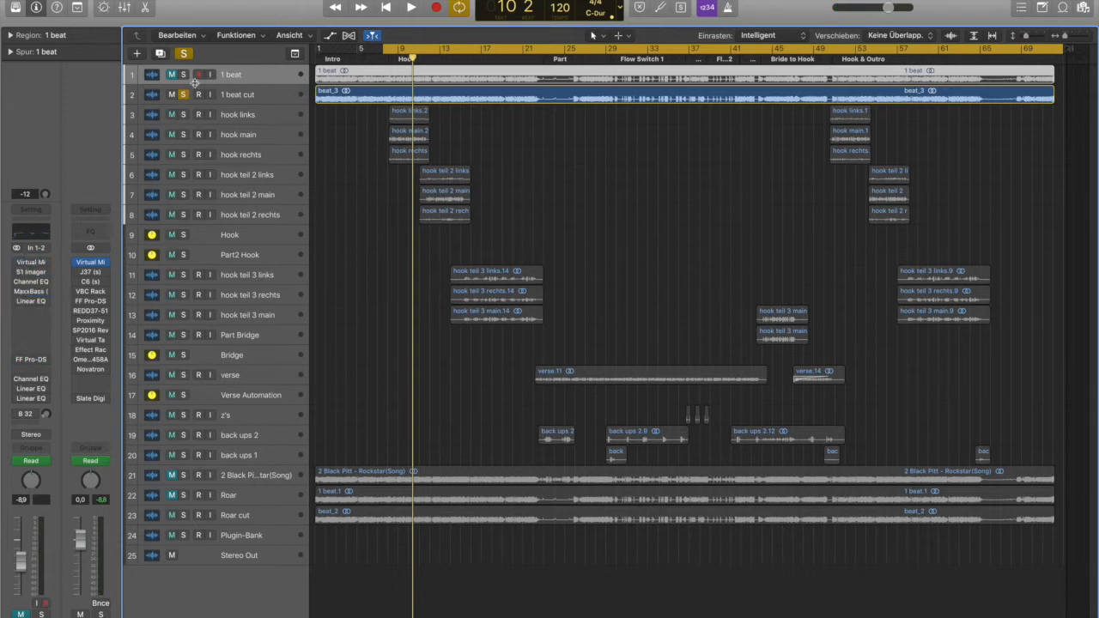
pyautogui.click(183, 75)
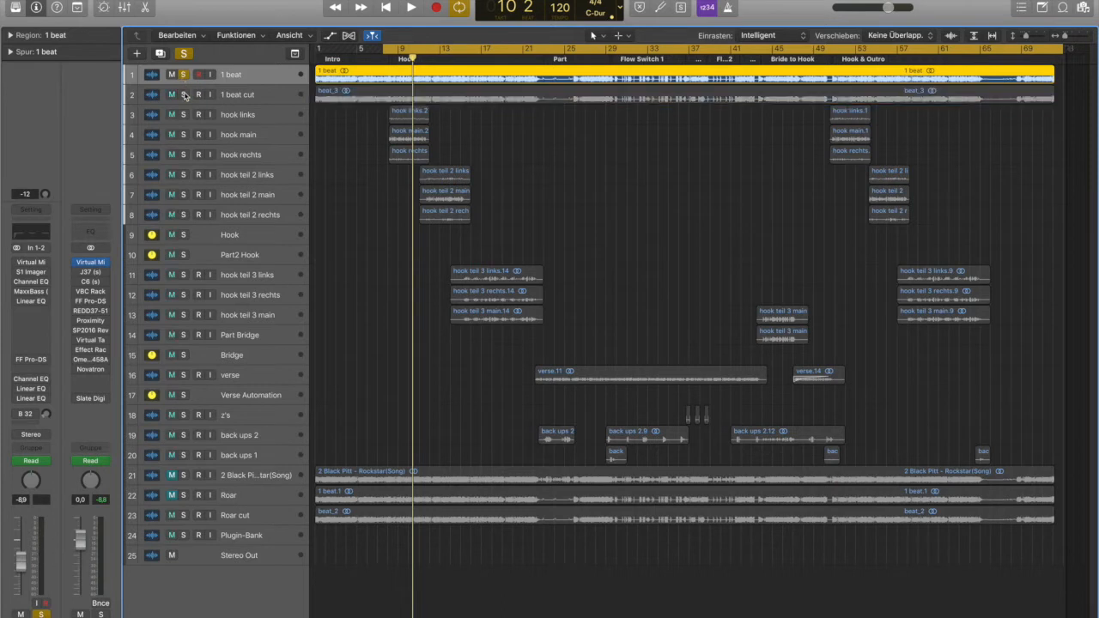
pyautogui.press('space')
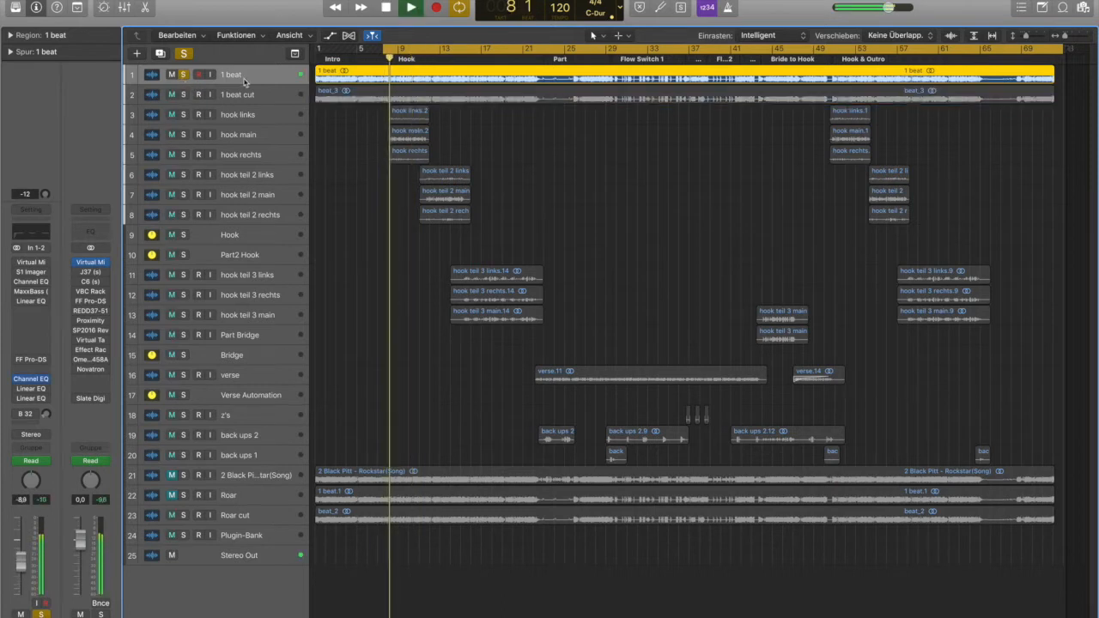
# Bypass the remaining Channel EQ on the 1 beat track and play the looped unprocessed beat
pyautogui.click(48, 381)
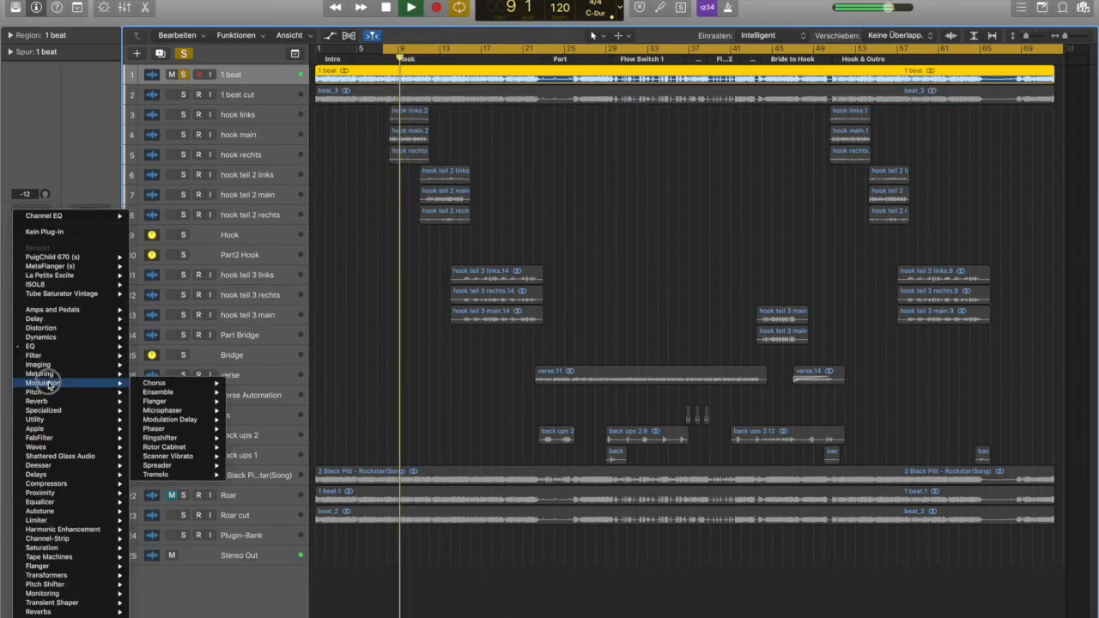
pyautogui.click(35, 239)
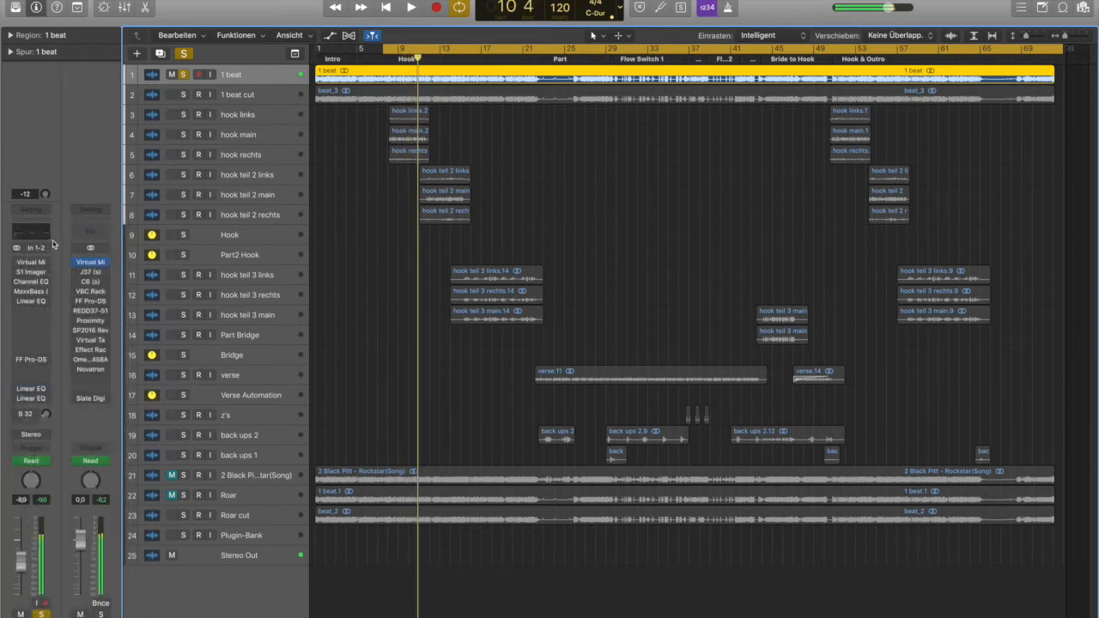
pyautogui.press('space')
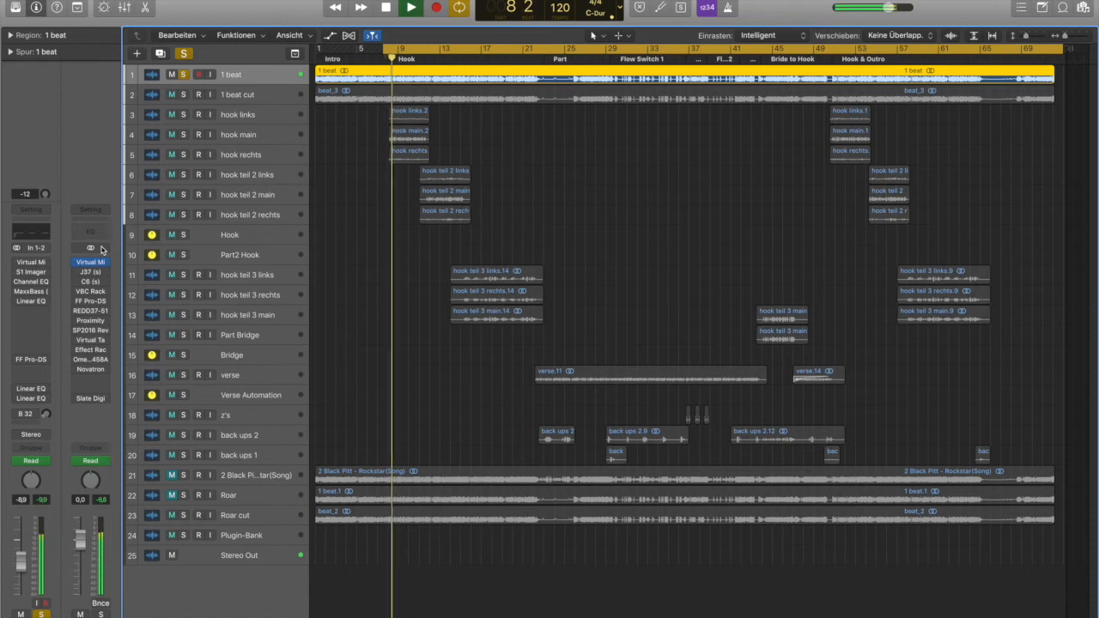
# Solo the 1 beat cut track instead of 1 beat, deselect its region, and play the loop with the processed beat
pyautogui.keyDown('alt'); pyautogui.click(185, 96); pyautogui.keyUp('alt')
pyautogui.click(256, 94)
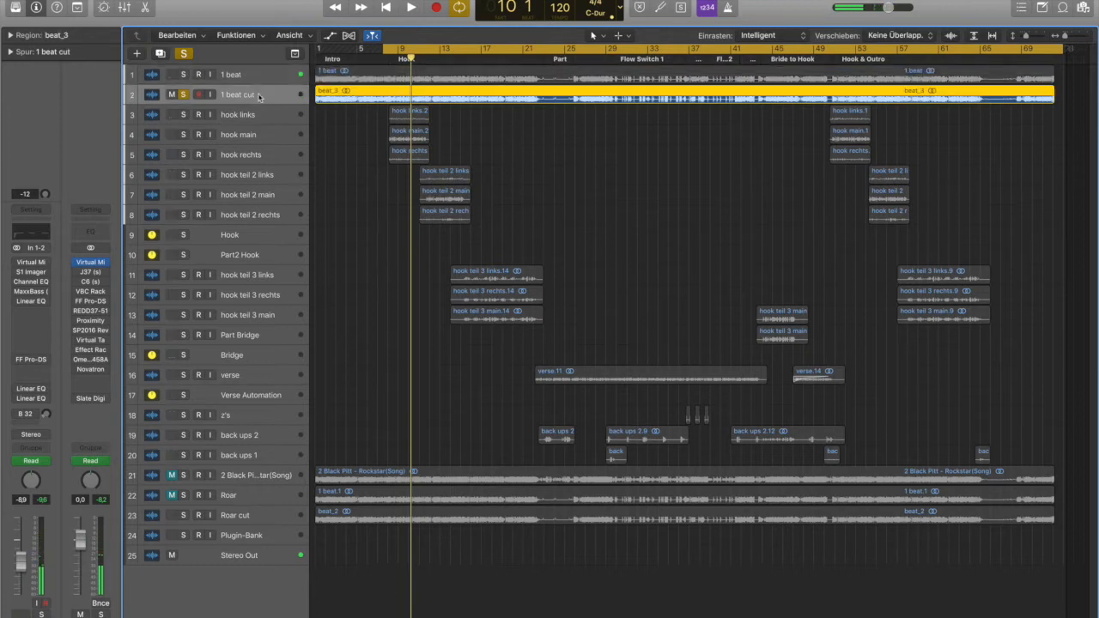
pyautogui.click(587, 154)
pyautogui.press('space')
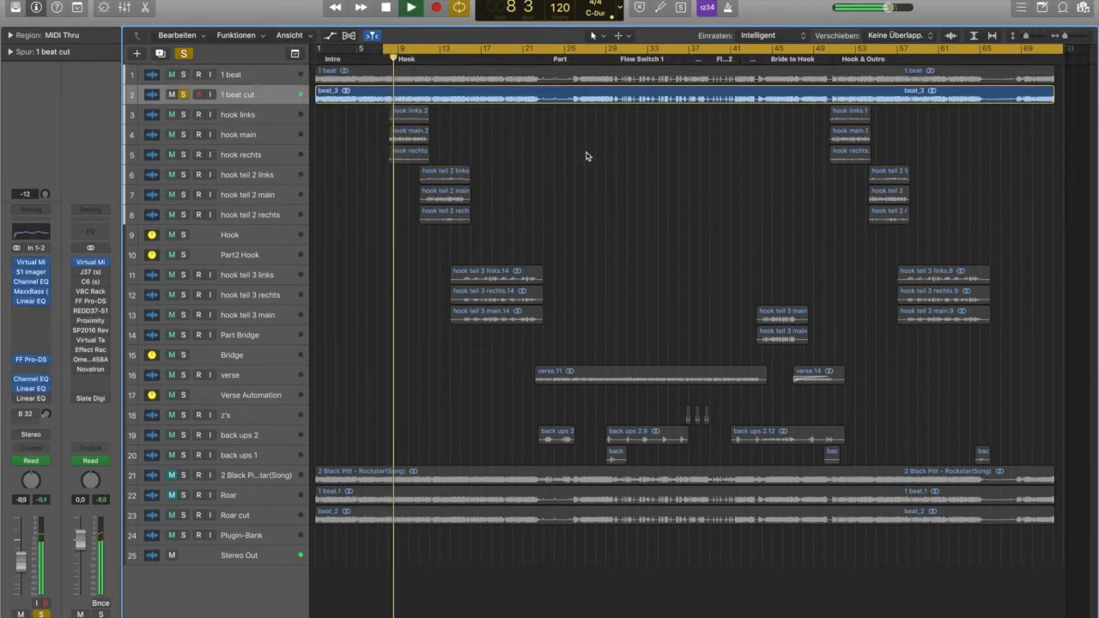
# Clear the solo, mute the 1 beat track, and play the full mix from just before the Hook section
pyautogui.click(242, 77)
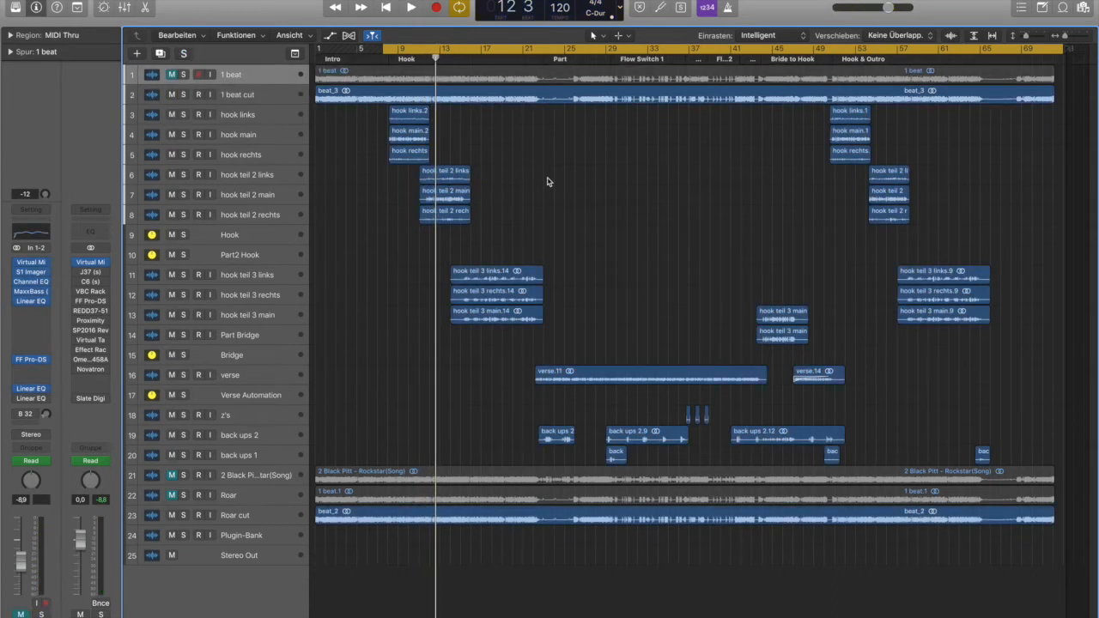
pyautogui.click(382, 59)
pyautogui.press('space')
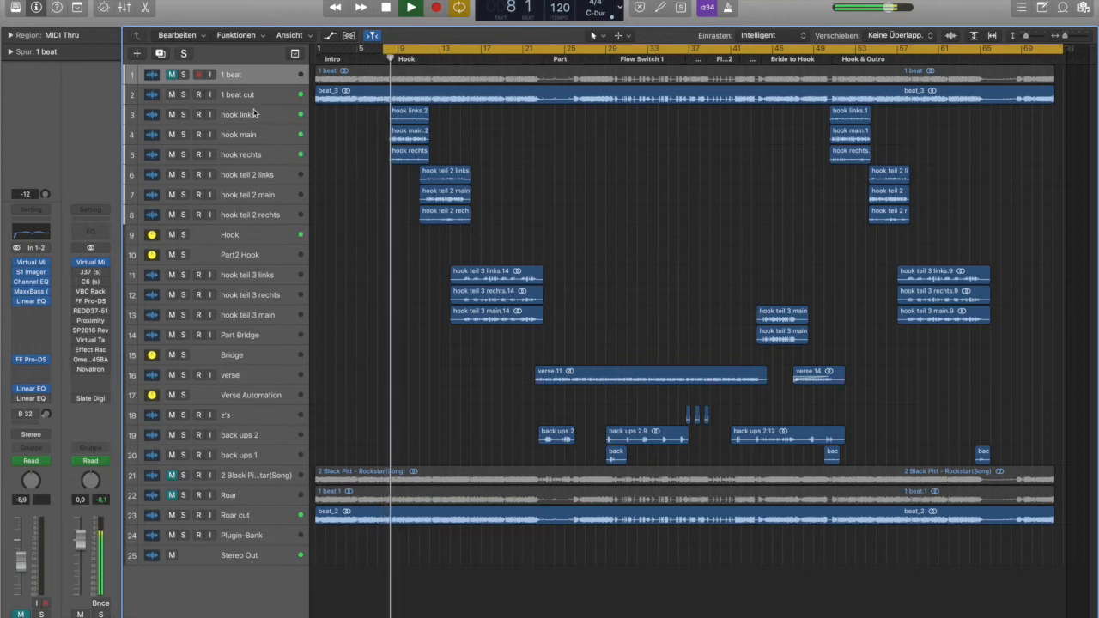
# Select the hook and hook teil 2 tracks one after another during playback to view their channel strips, and stop playback
pyautogui.click(252, 114)
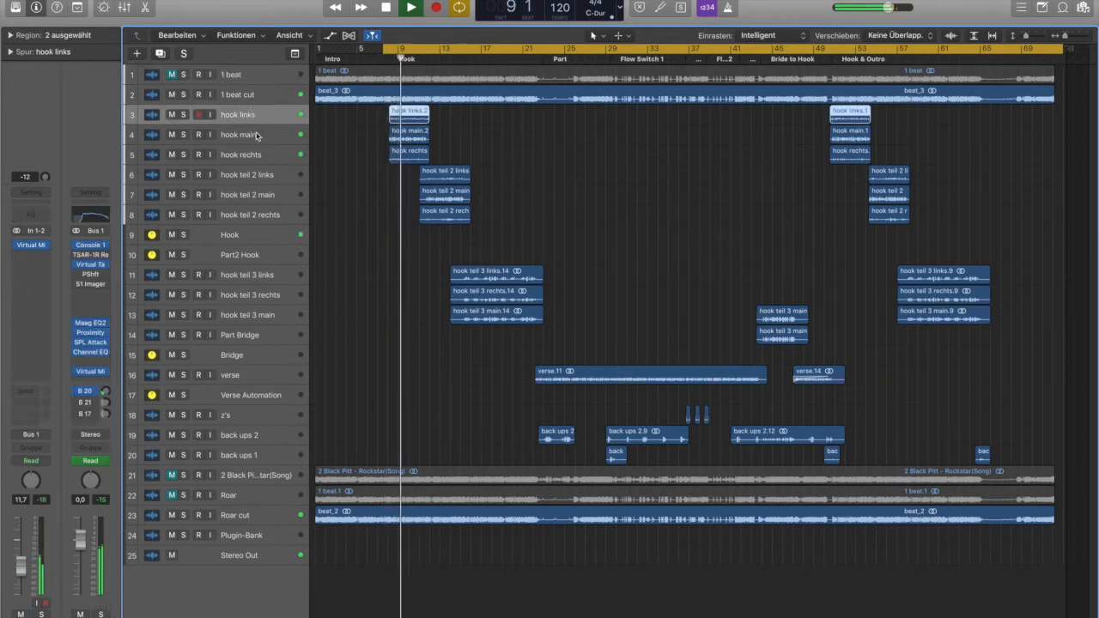
pyautogui.click(263, 138)
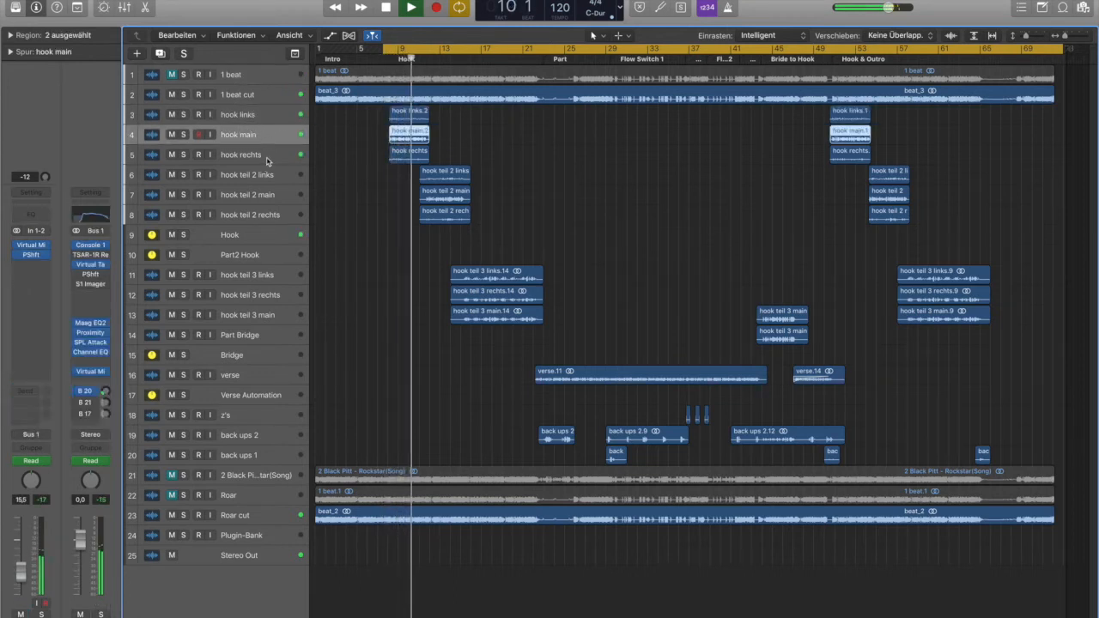
pyautogui.click(267, 159)
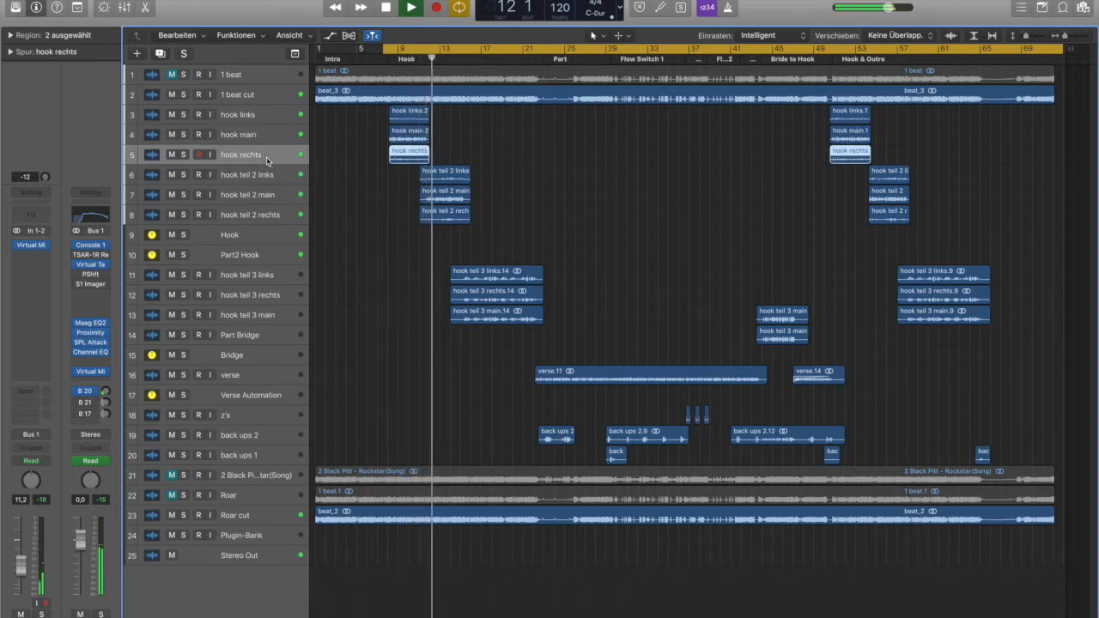
pyautogui.click(268, 194)
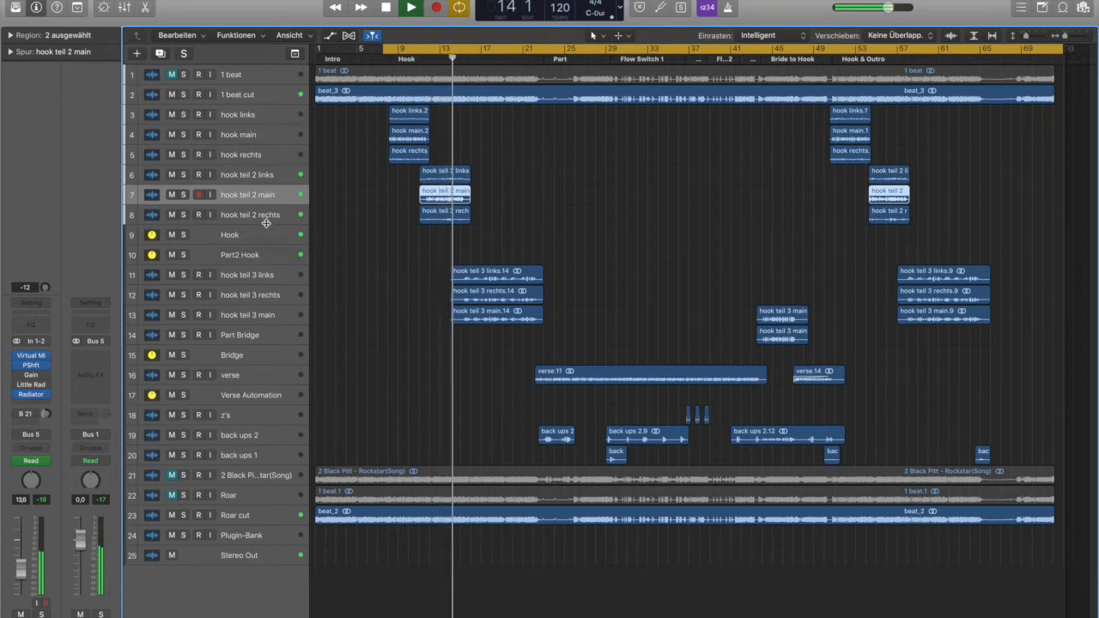
pyautogui.click(264, 217)
pyautogui.click(261, 172)
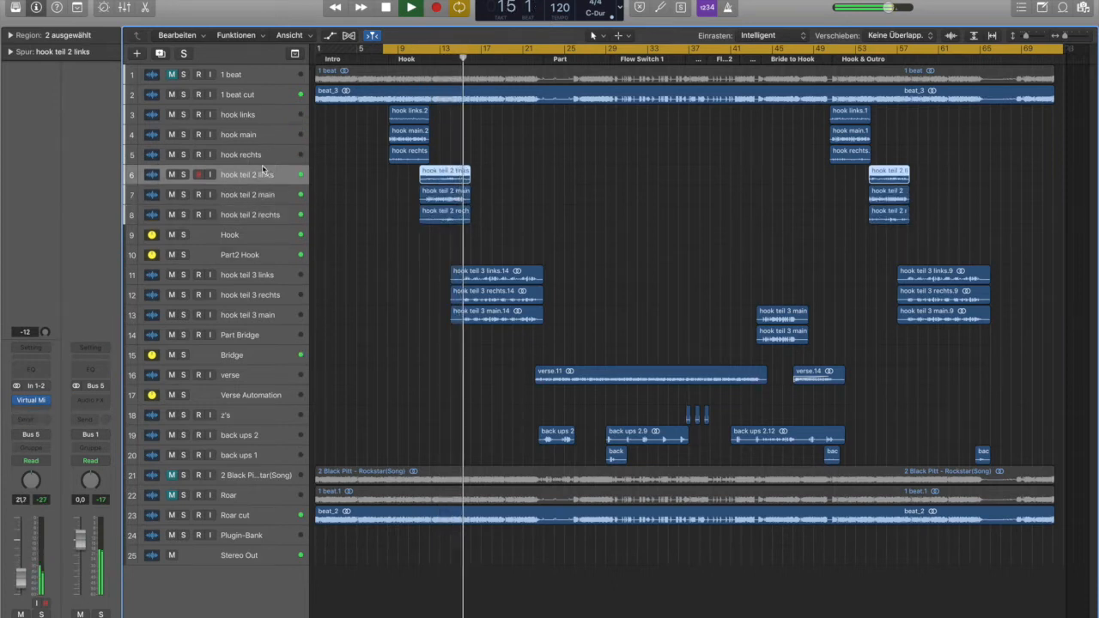
pyautogui.press('space')
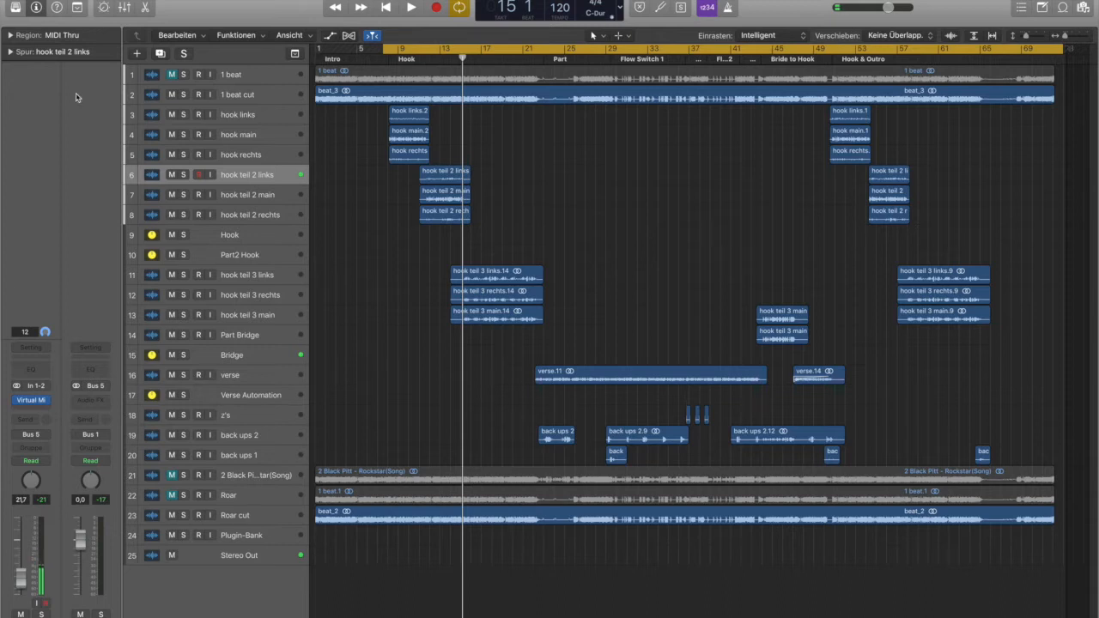
# On the 1 beat cut track's output channel, temporarily enable the bypassed plugins below Virtual Mix Rack, and bypass them again
pyautogui.click(245, 98)
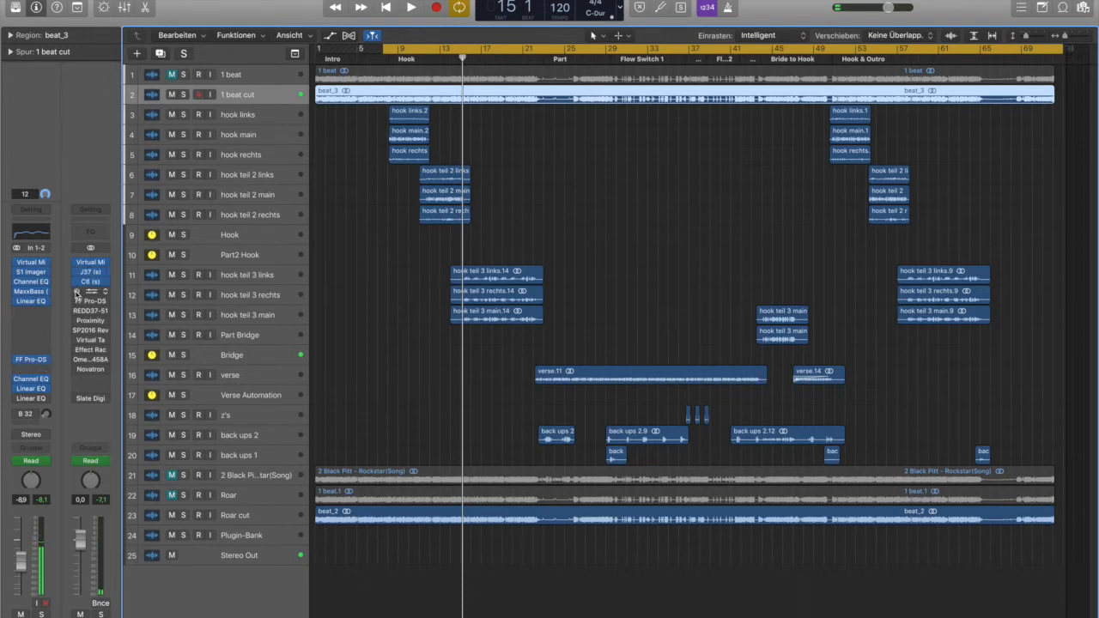
pyautogui.click(75, 293)
pyautogui.click(77, 302)
pyautogui.click(77, 312)
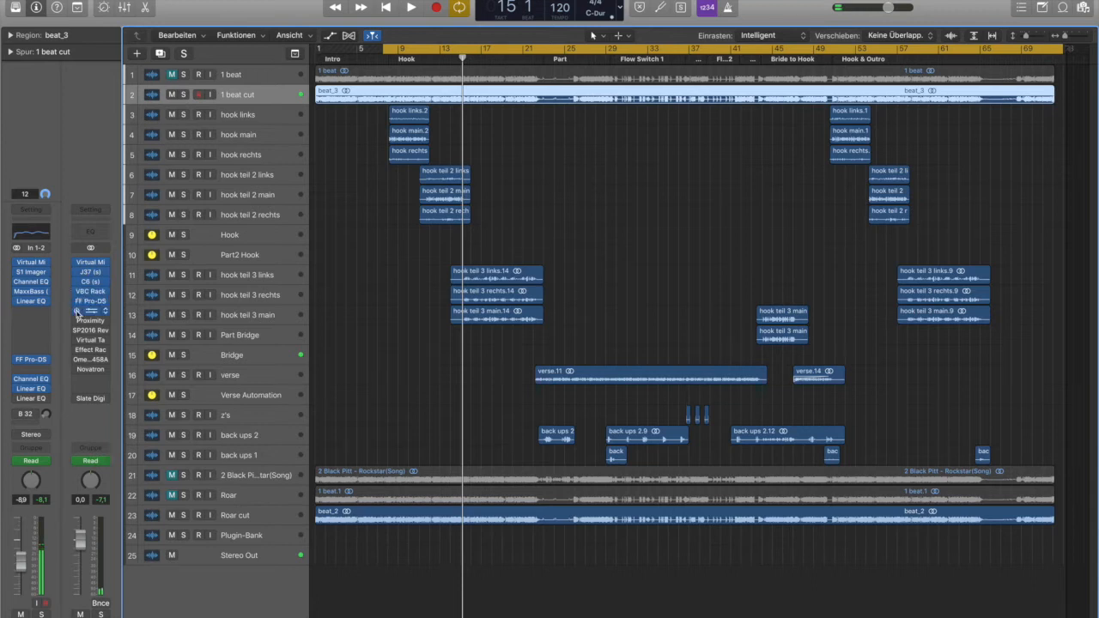
pyautogui.click(75, 321)
pyautogui.click(75, 329)
pyautogui.click(76, 340)
pyautogui.click(75, 349)
pyautogui.click(75, 350)
pyautogui.click(76, 342)
pyautogui.click(76, 398)
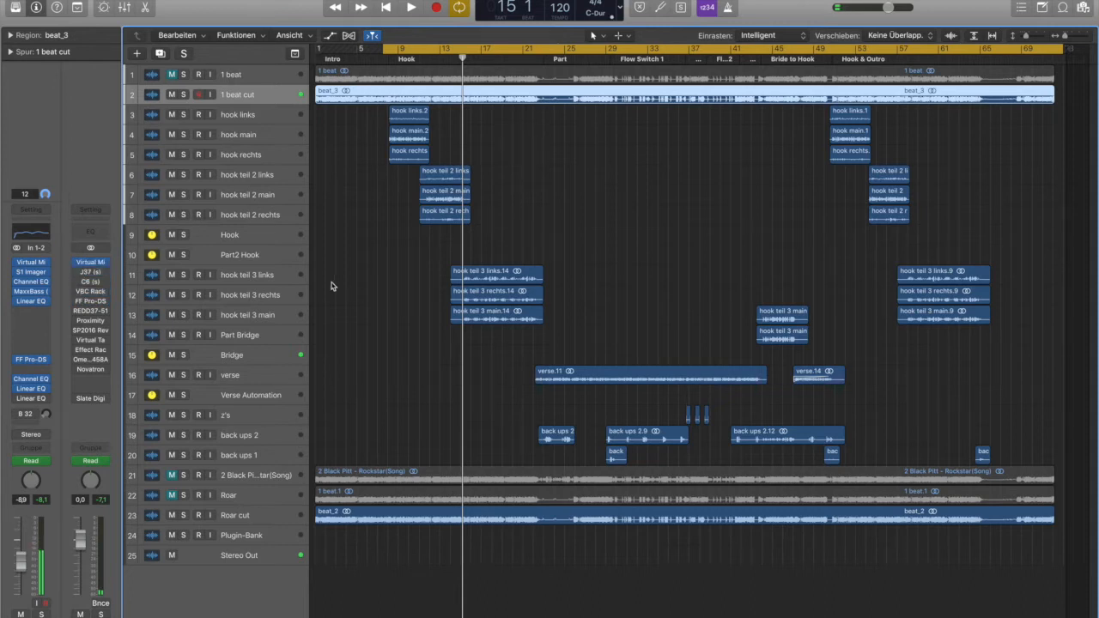
# Examine the channel strips of hook links, the Hook bus, hook main and hook rechts in turn
pyautogui.click(372, 202)
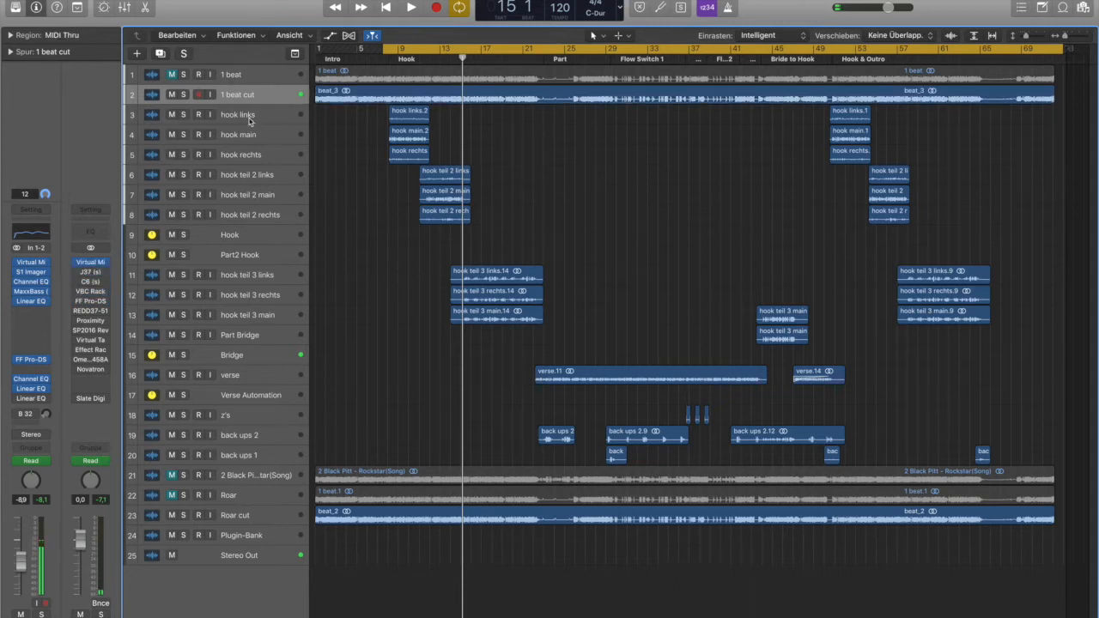
pyautogui.click(245, 115)
pyautogui.click(243, 233)
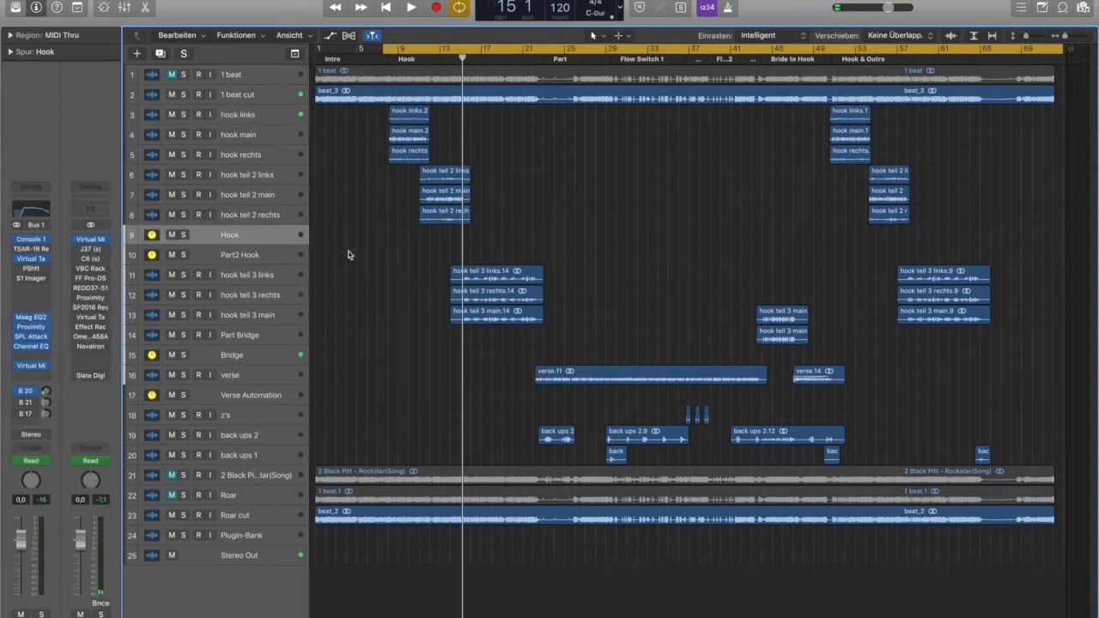
pyautogui.click(254, 122)
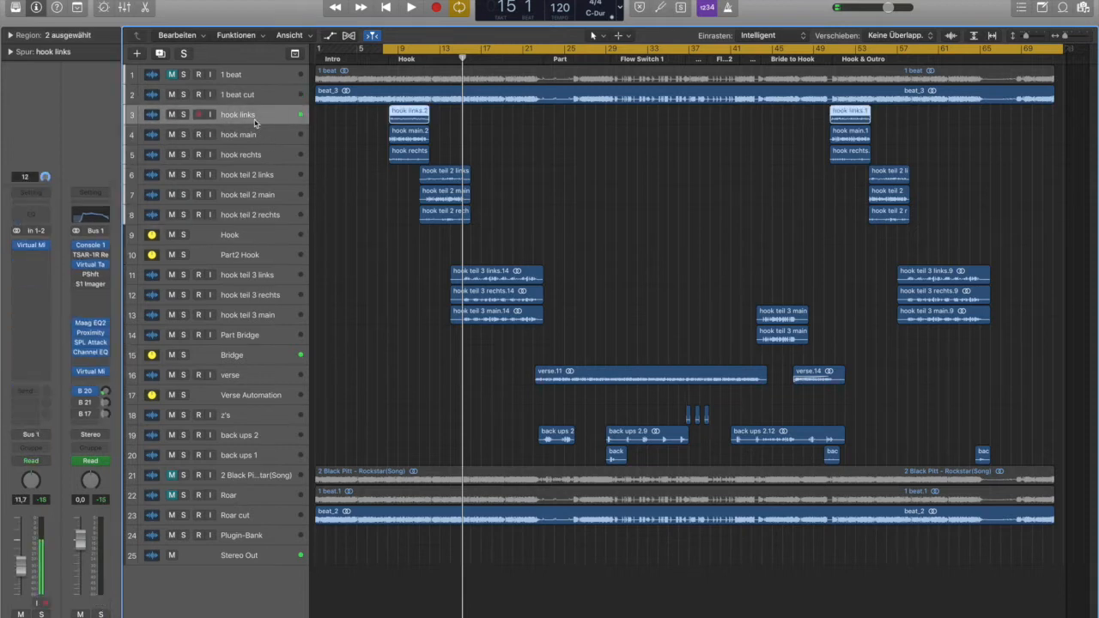
pyautogui.click(262, 138)
pyautogui.click(264, 154)
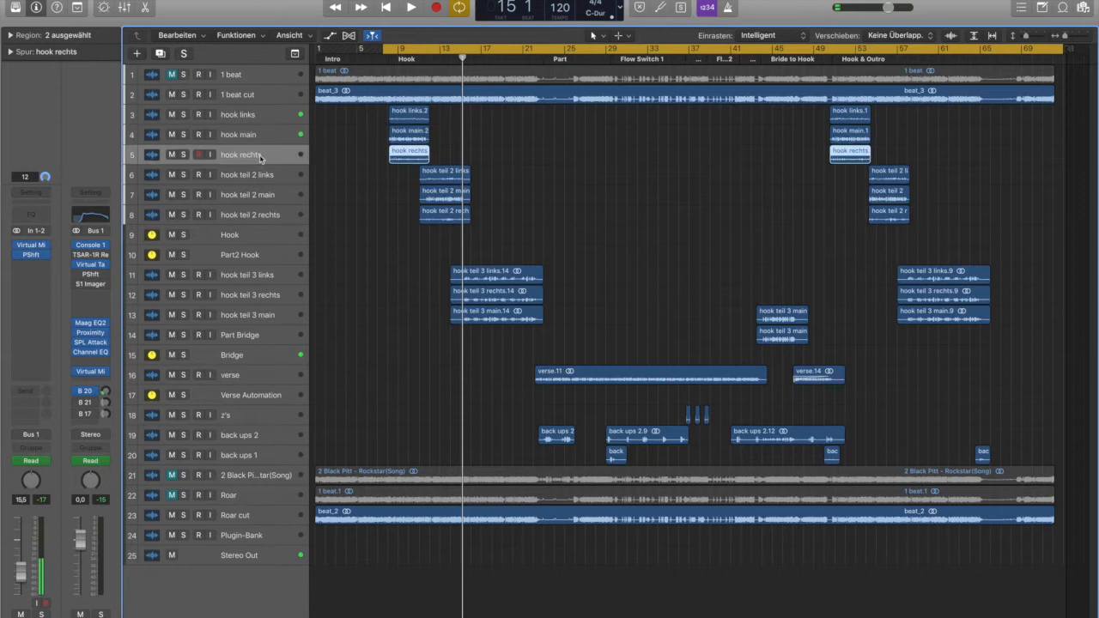
# Step through the tracks from hook links down to the Hook bus to review how each one is set up
pyautogui.click(259, 121)
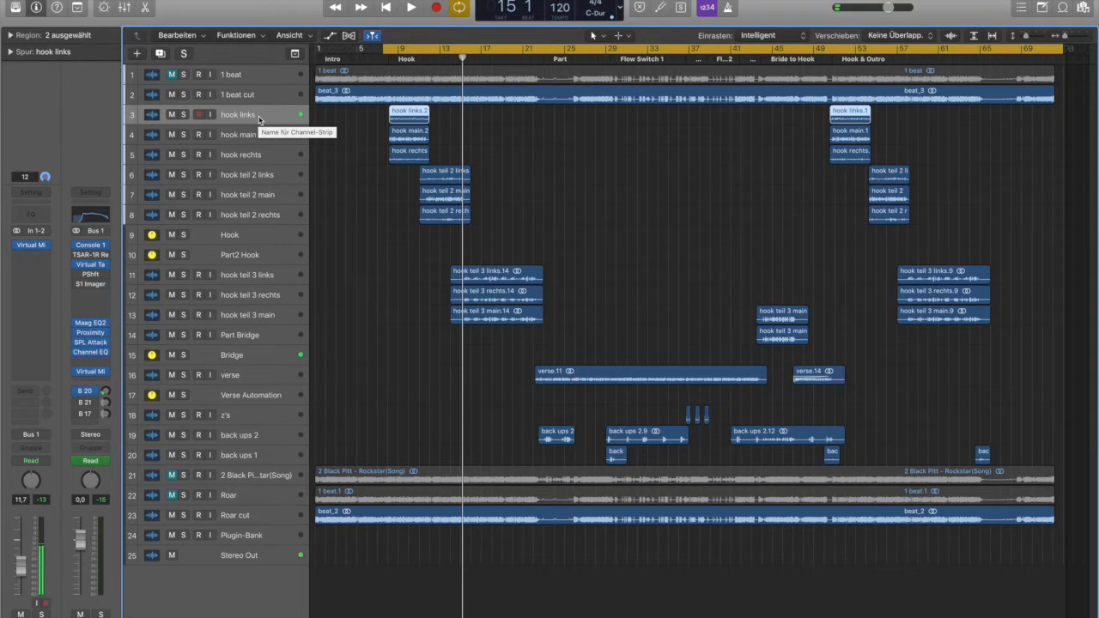
pyautogui.press('Down')
pyautogui.press('Down')
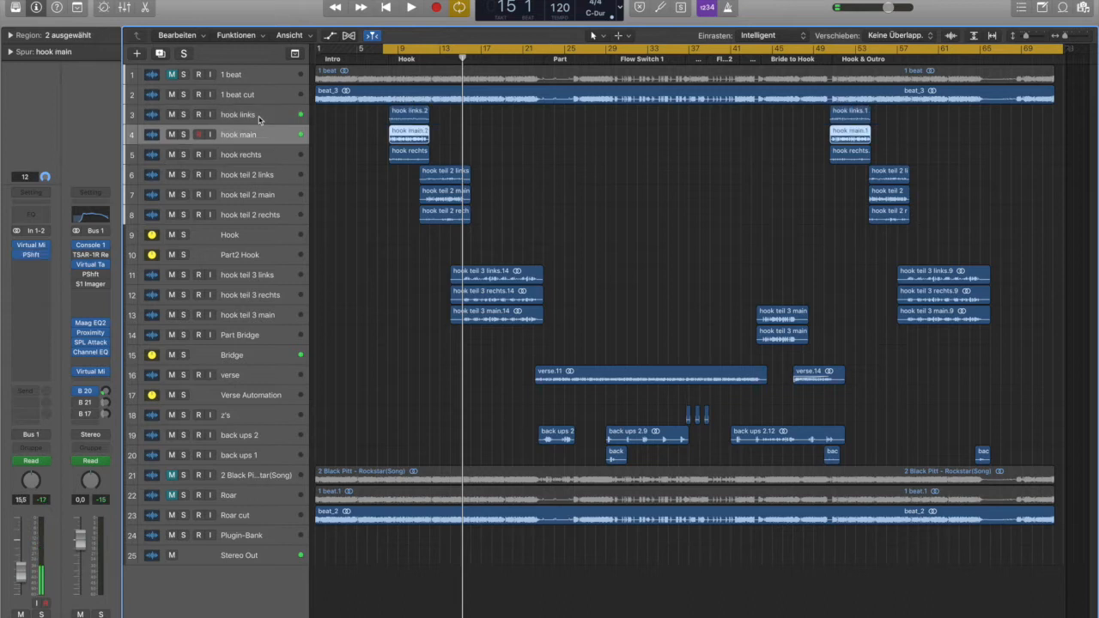
pyautogui.press('Down')
pyautogui.press('Down')
pyautogui.press('Down')
pyautogui.press('Down')
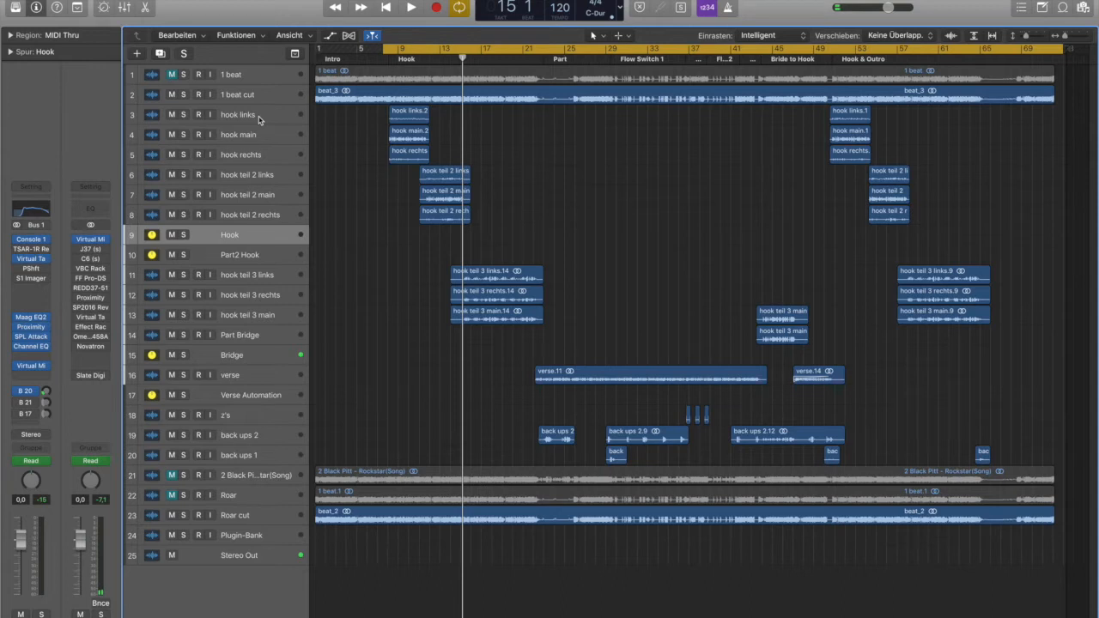
# Select hook main, play the looped hook, check the track's Pitch Shifter settings, then close the plugin and stop playback
pyautogui.click(262, 202)
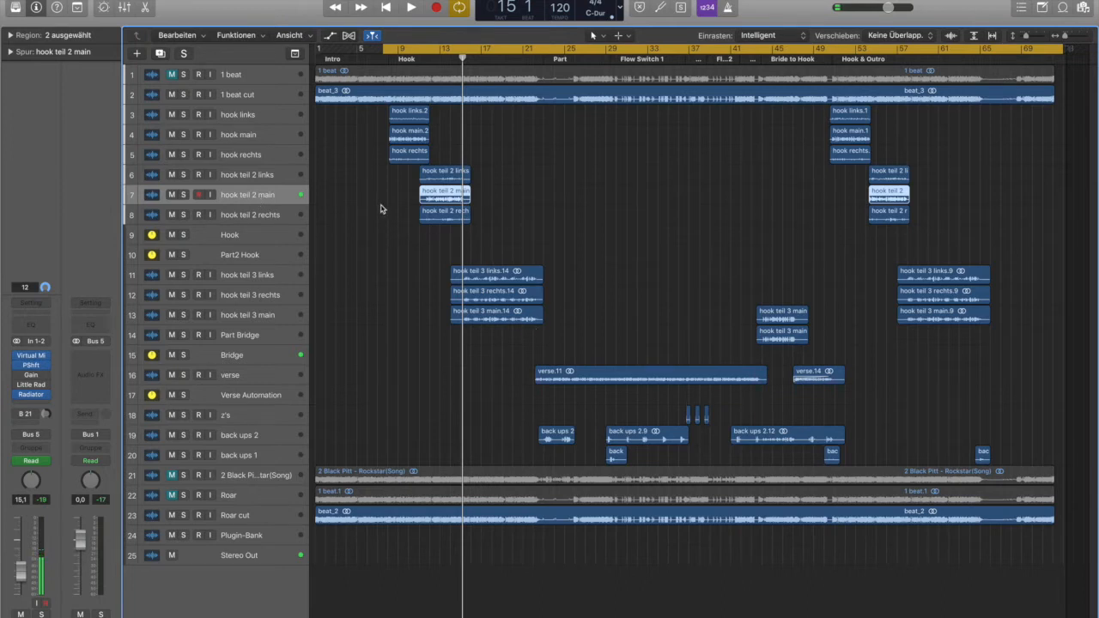
pyautogui.click(247, 138)
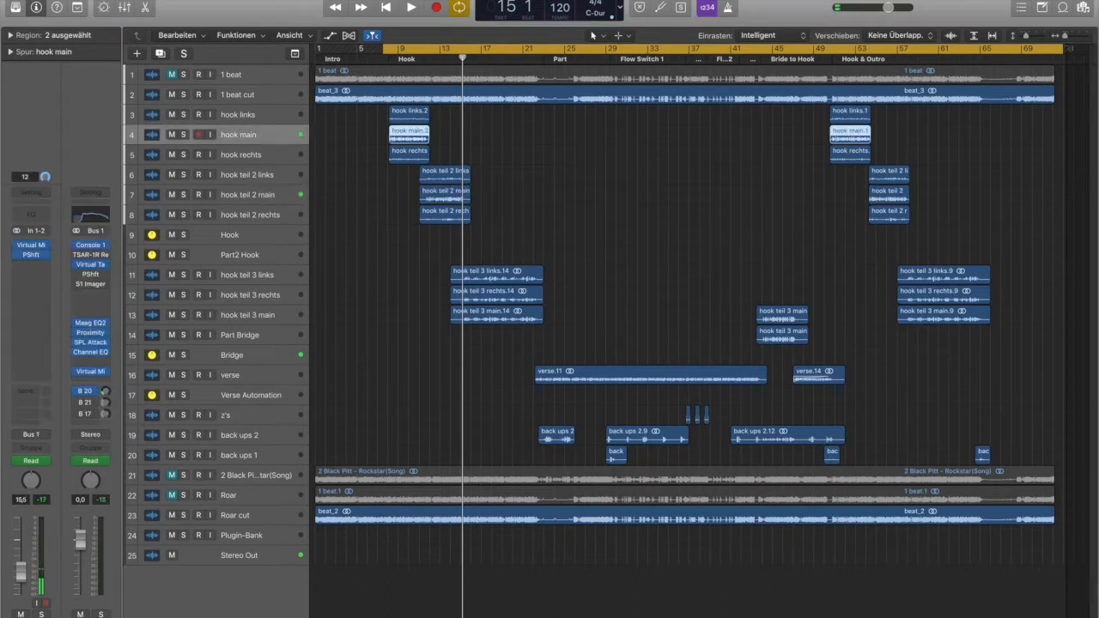
pyautogui.press('space')
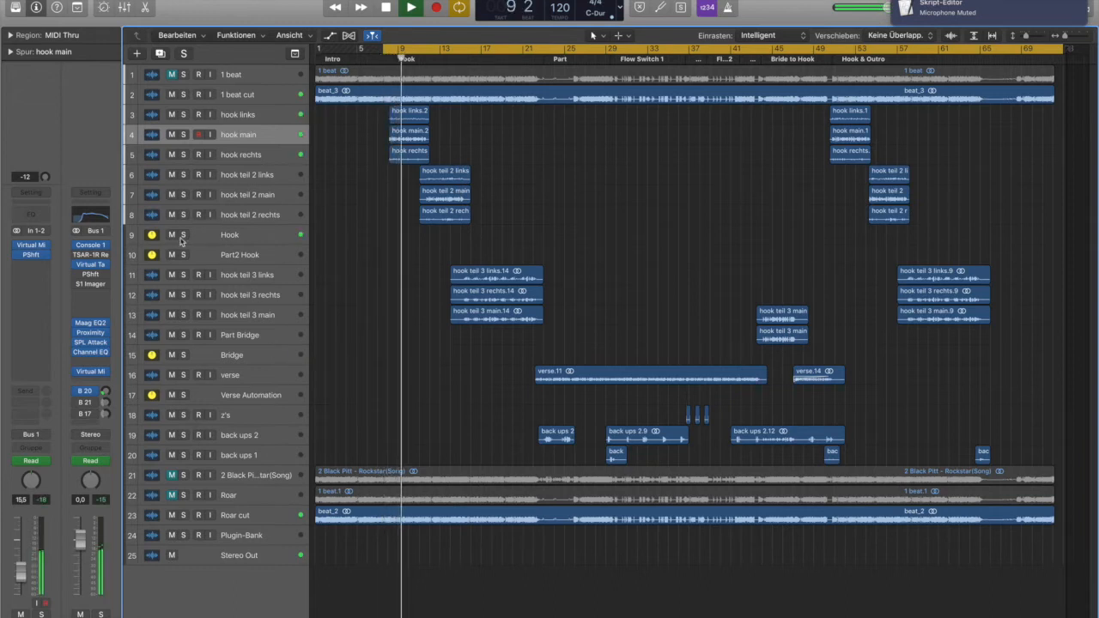
pyautogui.click(33, 254)
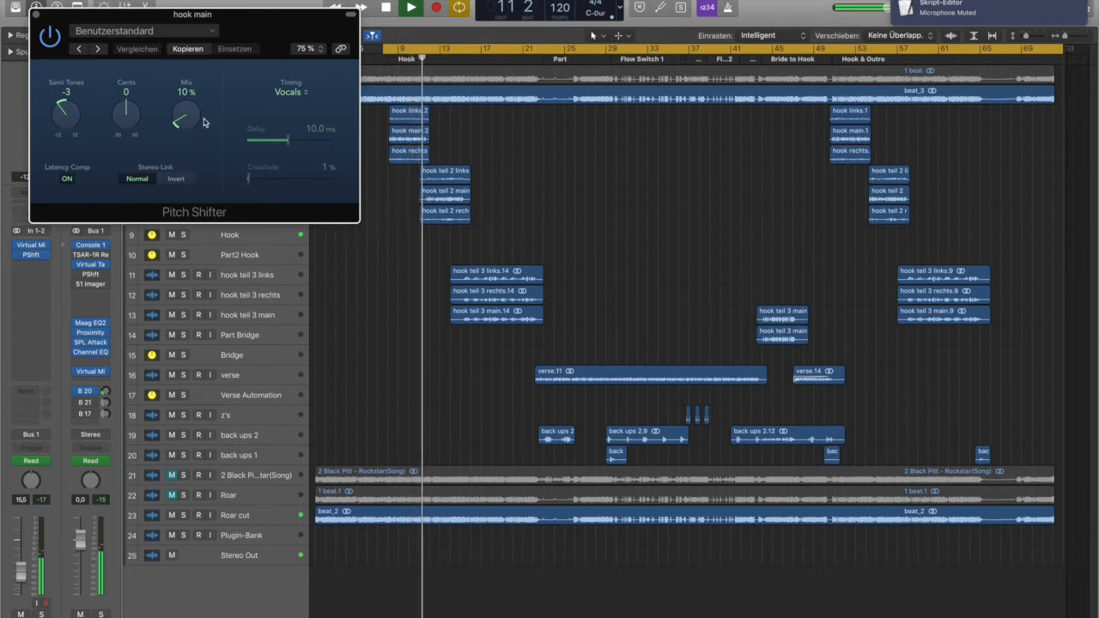
pyautogui.click(37, 16)
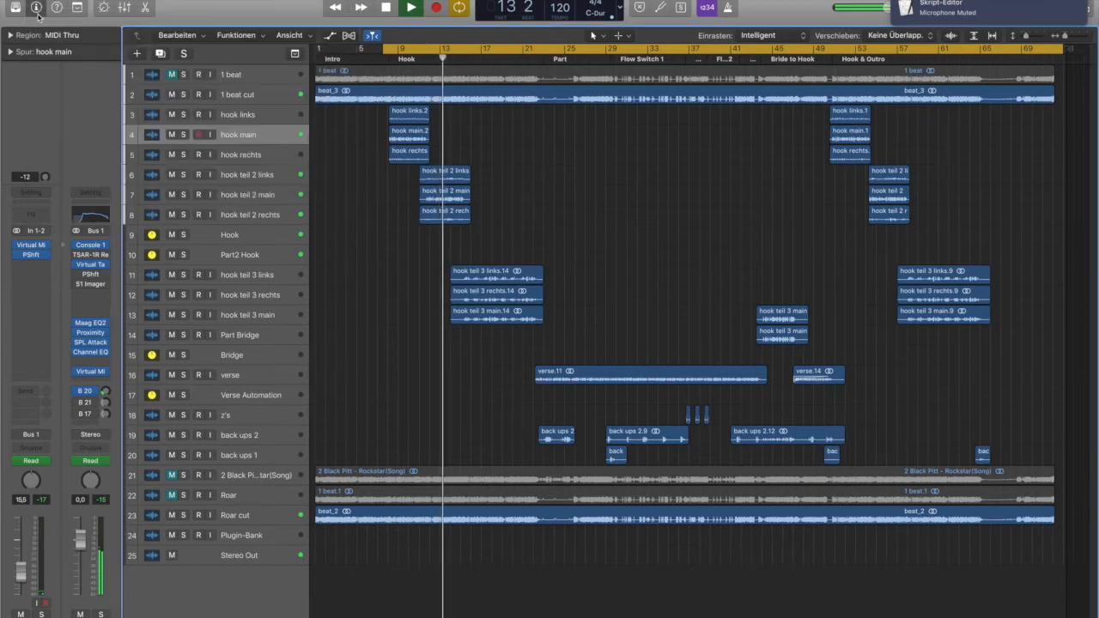
pyautogui.press('space')
# Compare the looped hook without and with the Pitch Shifter on hook main, leaving the plugin enabled and playback stopped
pyautogui.press('space')
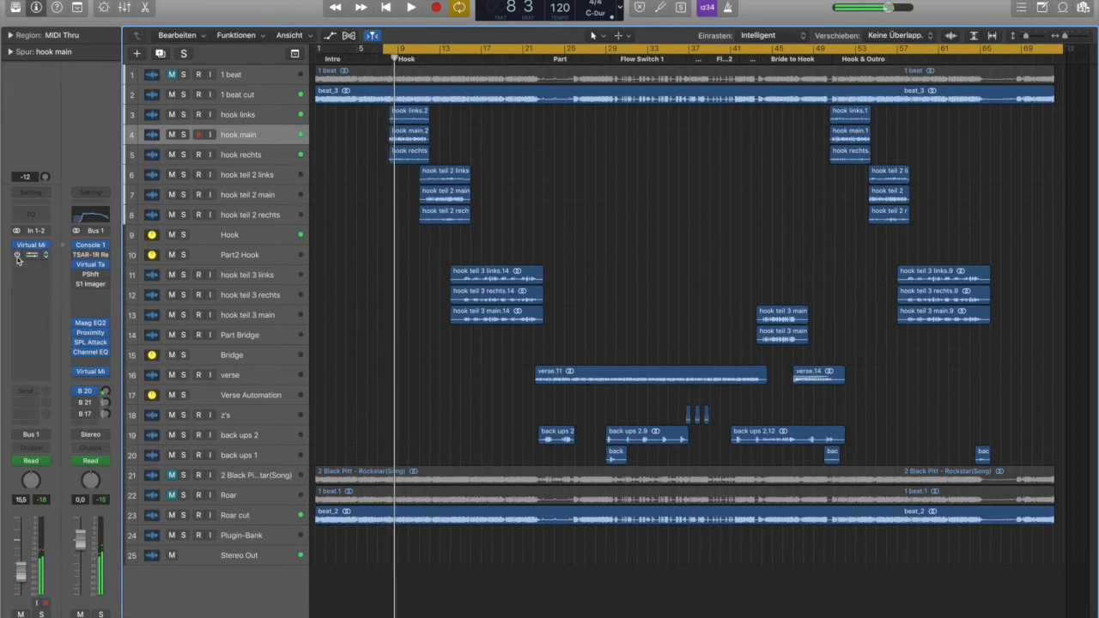
pyautogui.press('space')
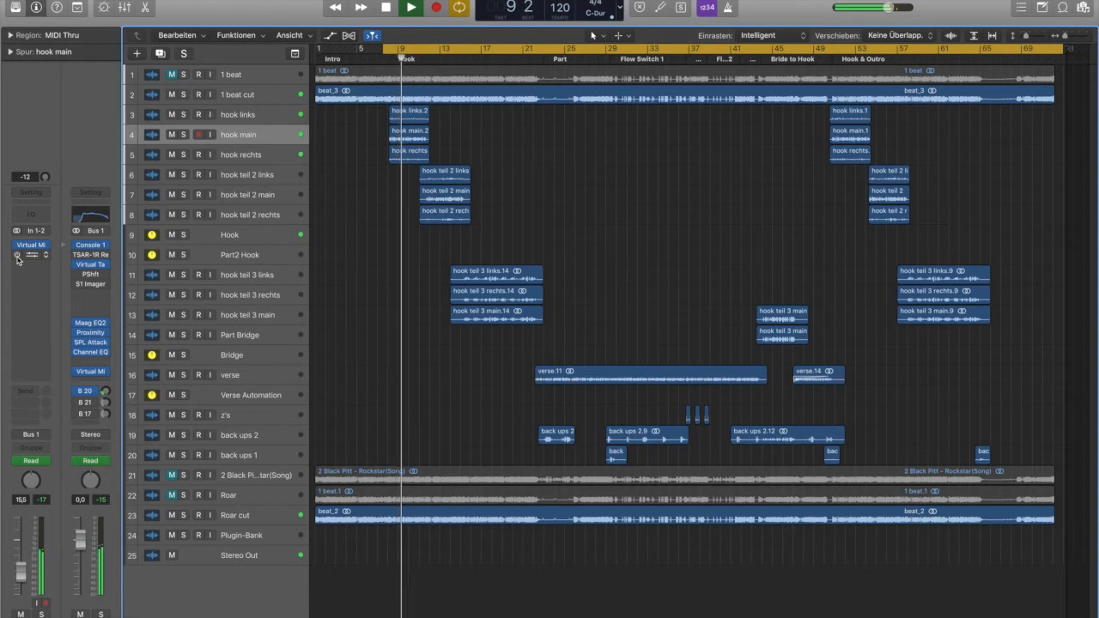
pyautogui.press('space')
pyautogui.press('space')
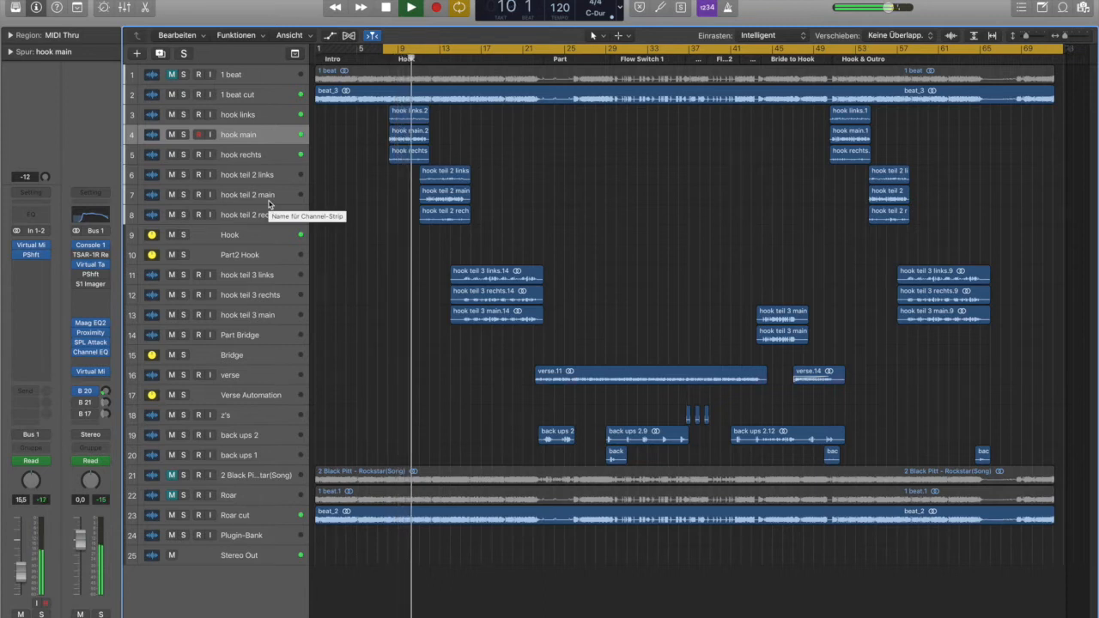
pyautogui.press('space')
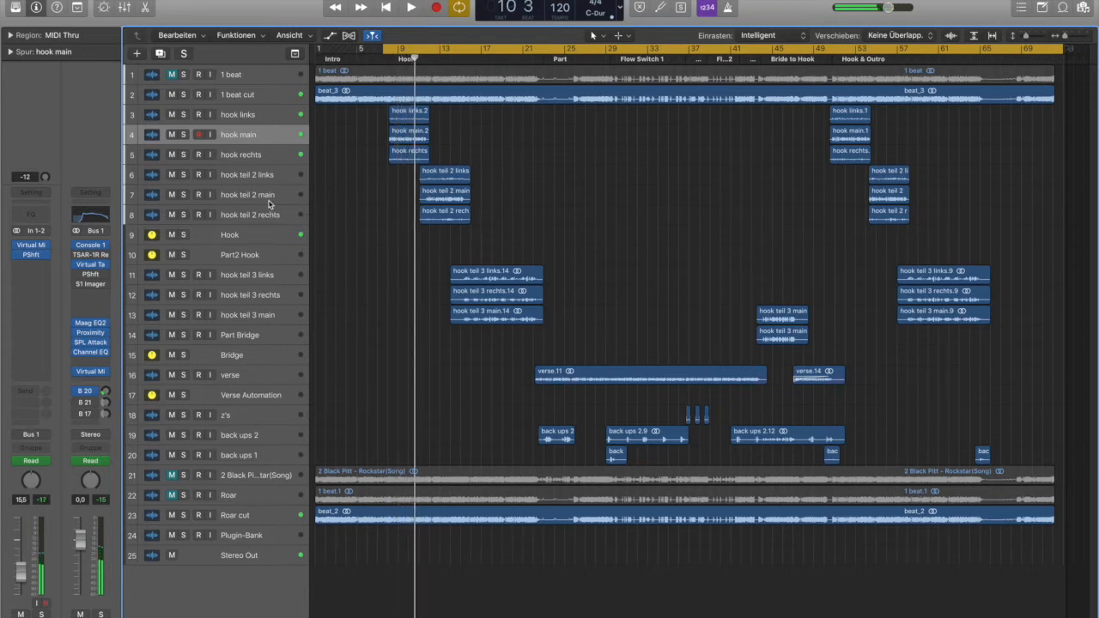
# Turn off cycle mode, resume playback, and check the Pitch Shifter settings on hook teil 2 main before closing the plugin
pyautogui.press('c')
pyautogui.press('space')
pyautogui.click(268, 203)
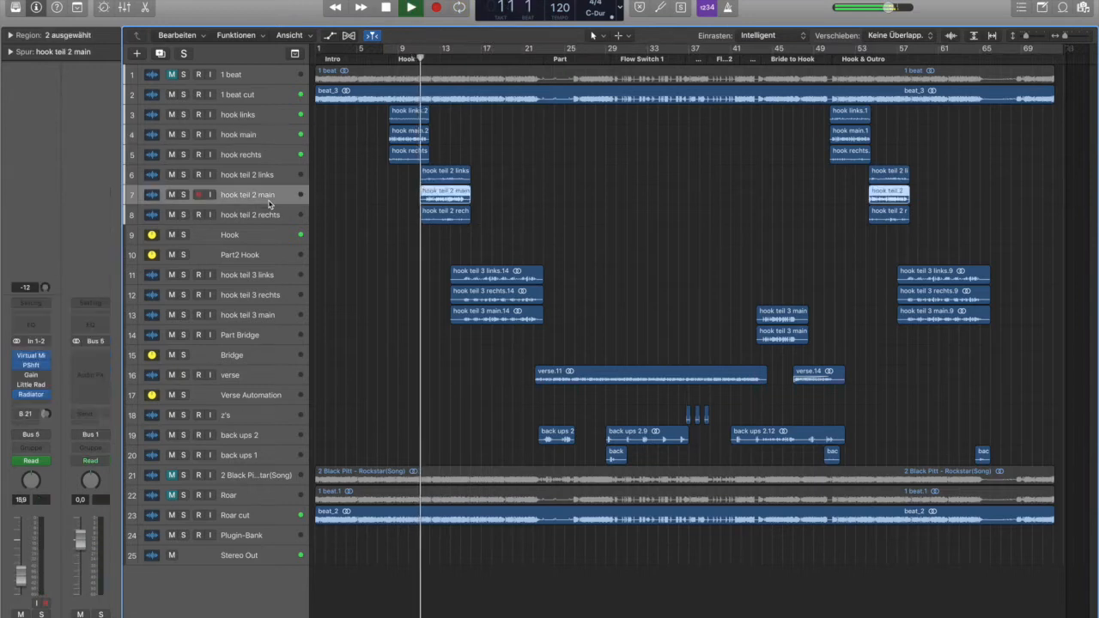
pyautogui.click(31, 365)
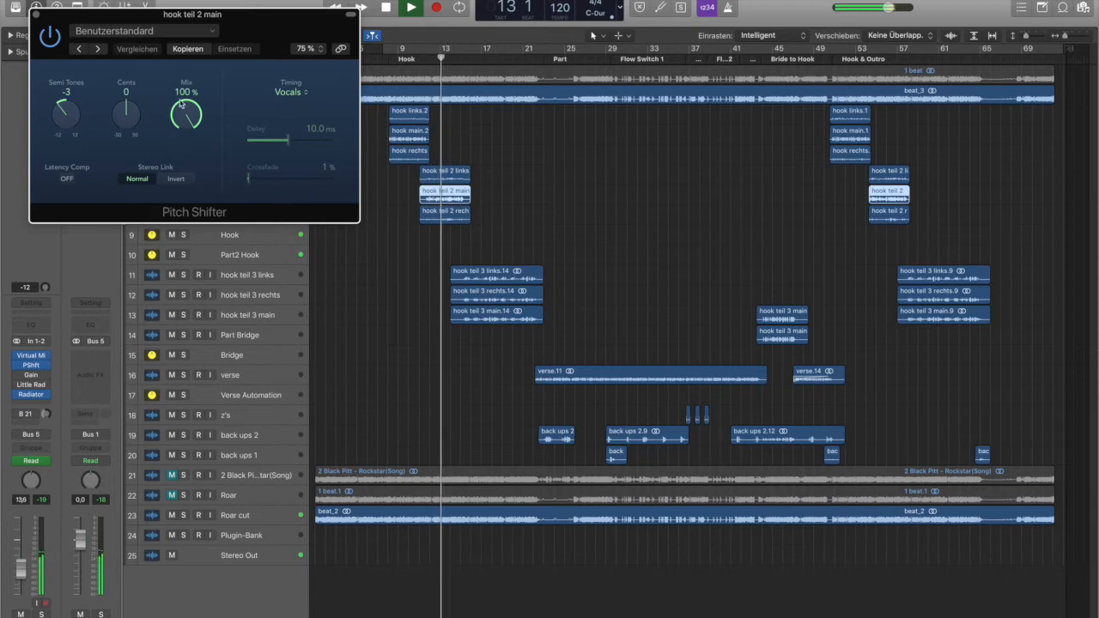
pyautogui.click(36, 15)
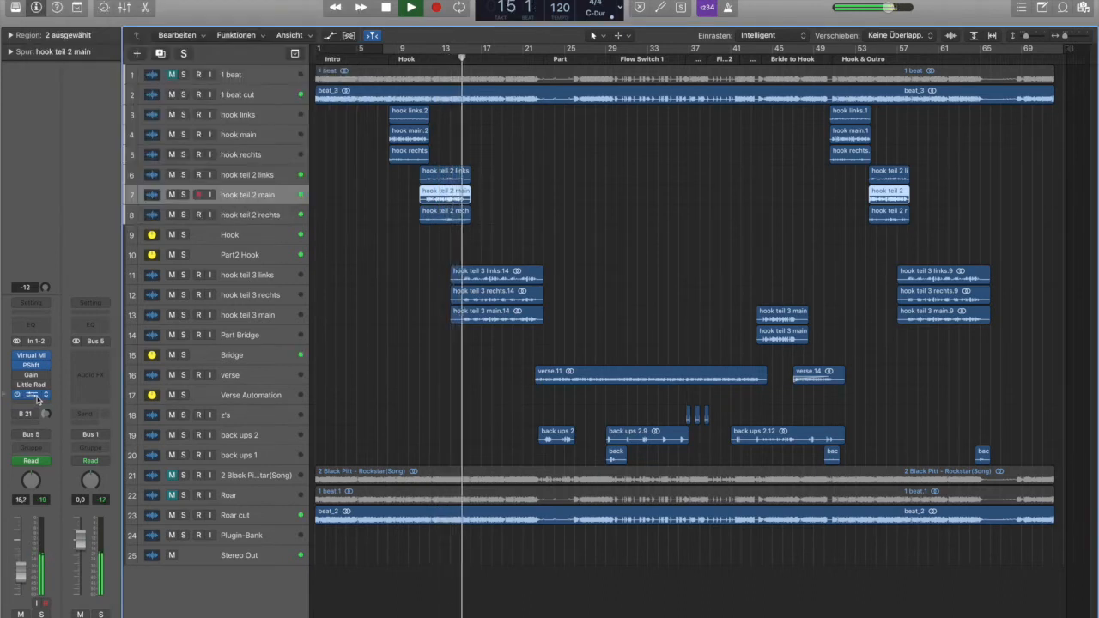
# Check the Radiator settings on hook teil 2 main while replaying the hook's second part, then close the plugin
pyautogui.moveTo(315, 47); pyautogui.dragTo(717, 275)
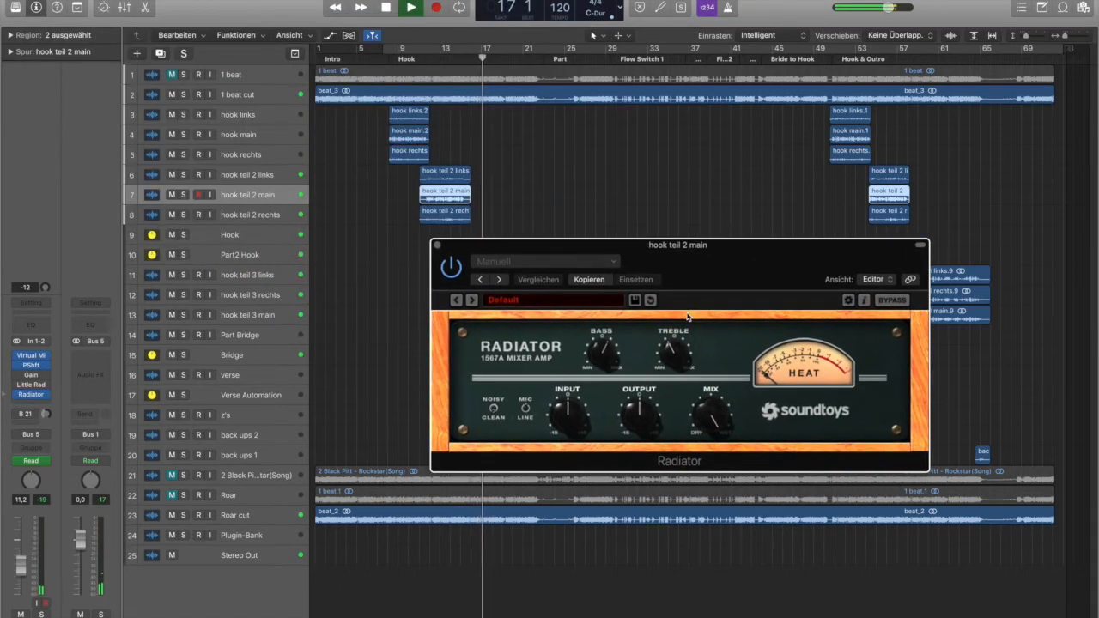
pyautogui.click(427, 62)
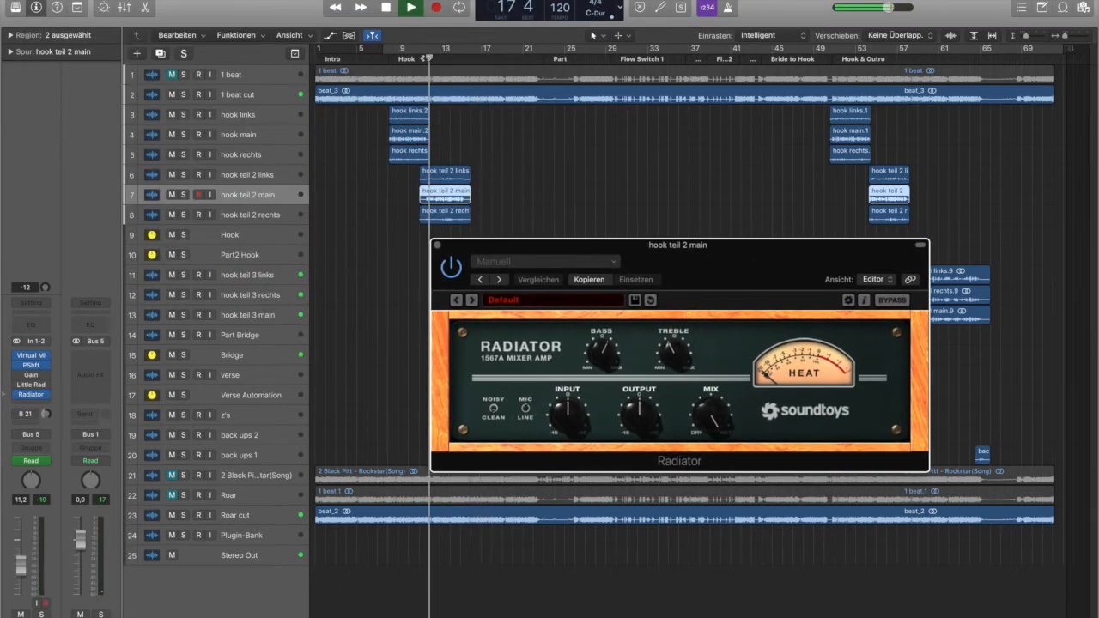
pyautogui.click(452, 274)
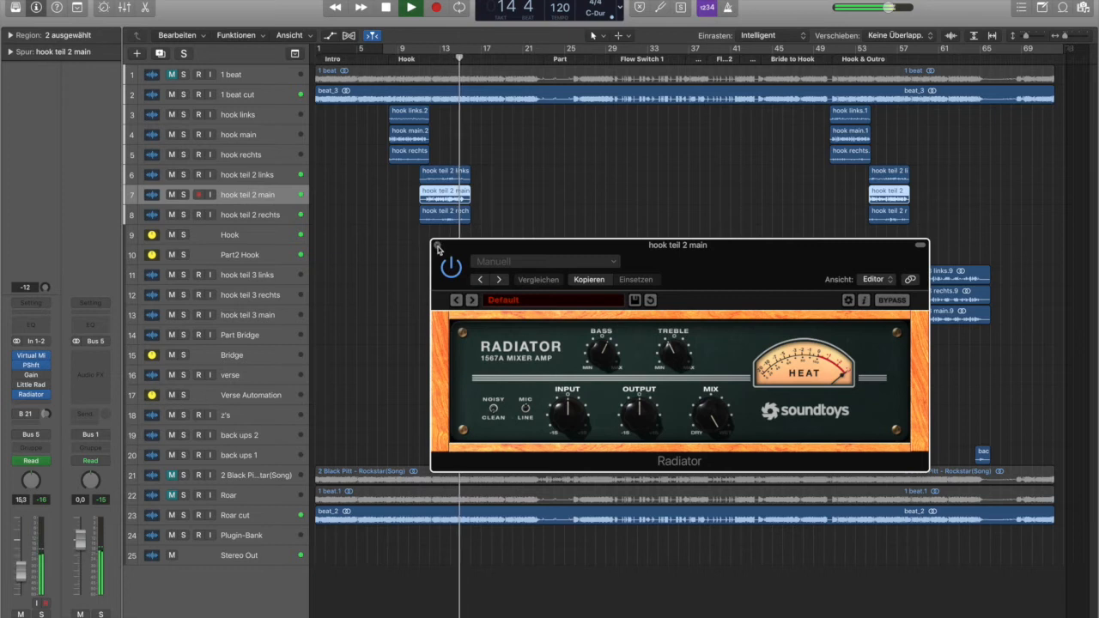
pyautogui.click(437, 245)
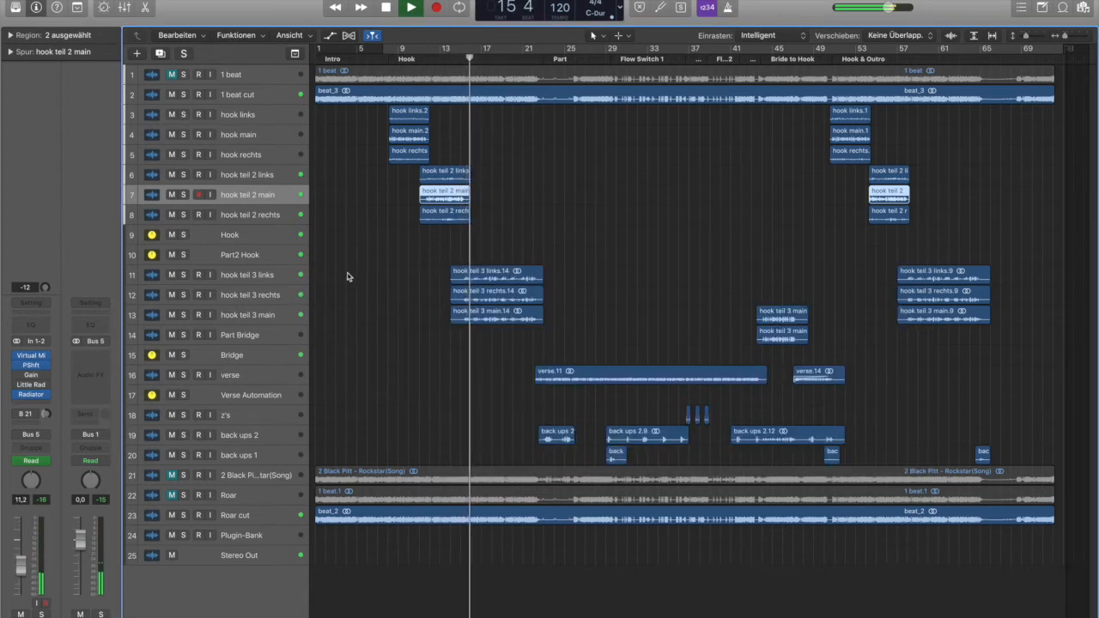
# Select the Hook bus, turn on cycle mode, play the looped hook with the bus soloed, and stop playback
pyautogui.click(255, 237)
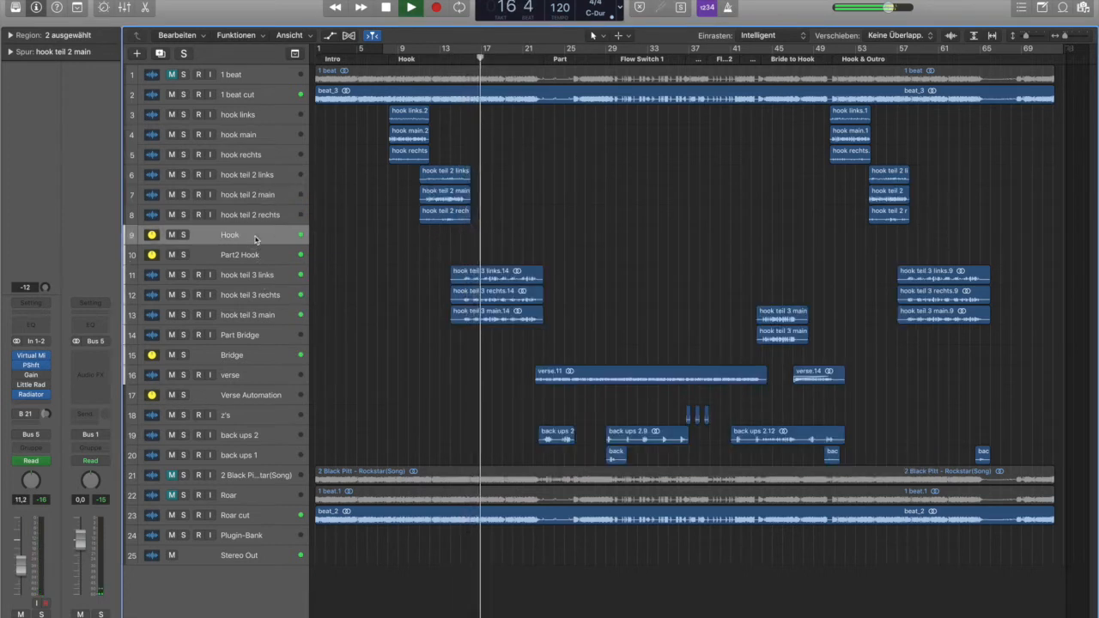
pyautogui.press('space')
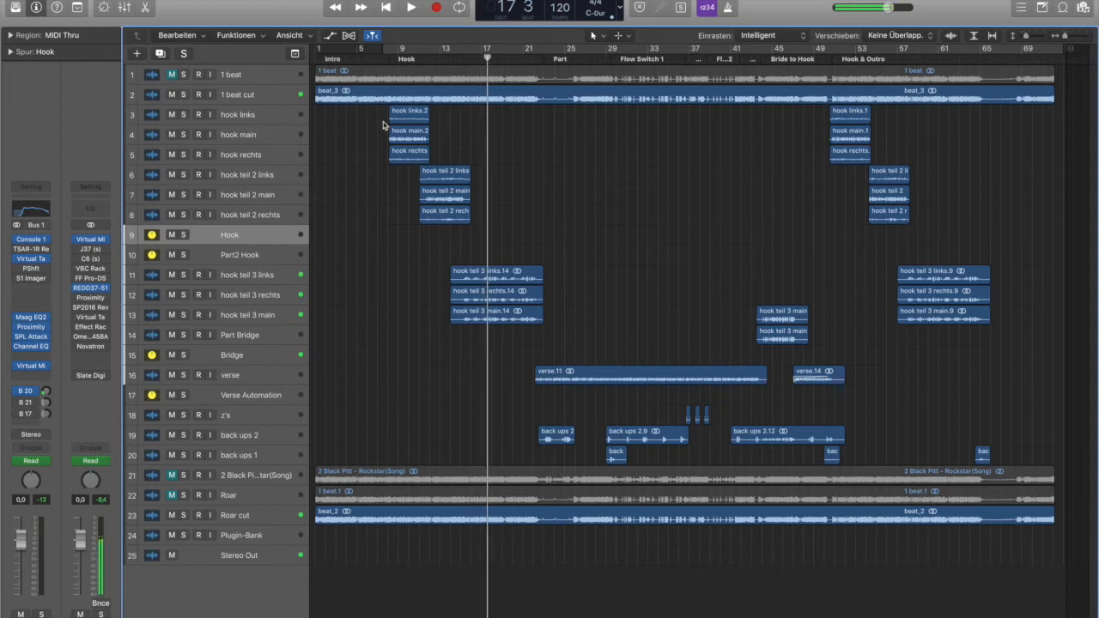
pyautogui.press('c')
pyautogui.press('space')
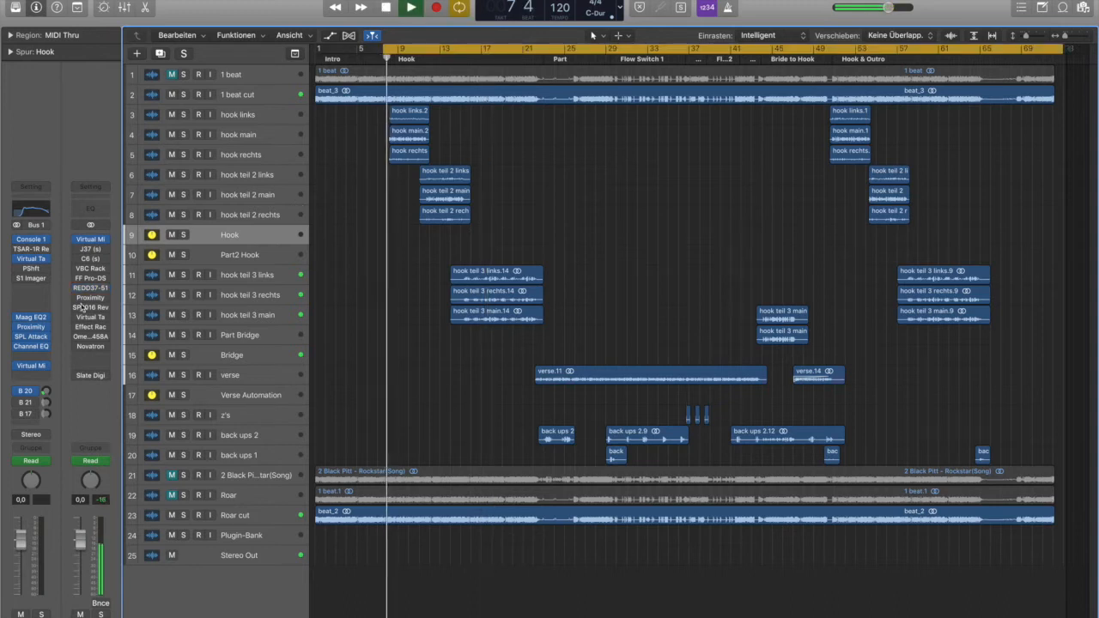
pyautogui.click(183, 235)
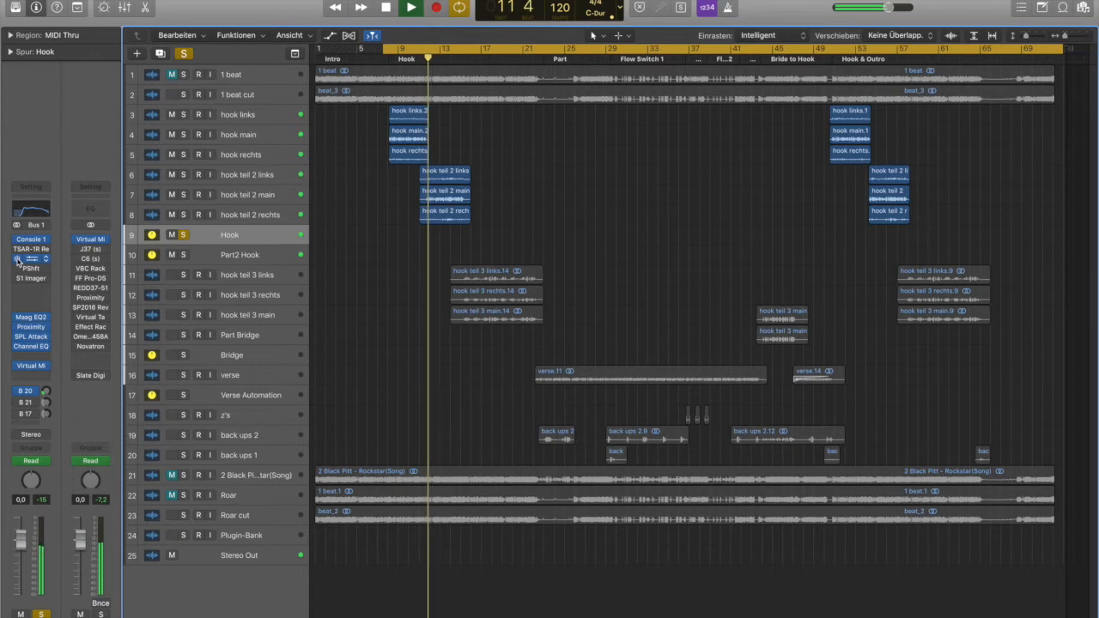
pyautogui.press('space')
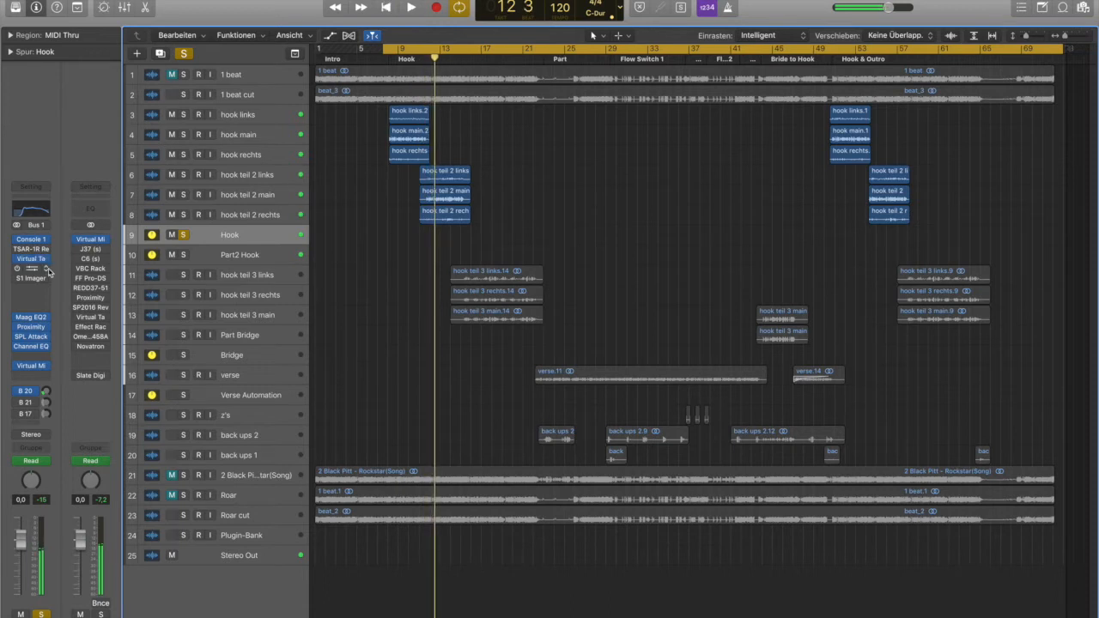
# Bypass the Hook bus's active plugins except Console 1, play the looped hook without them, and unsolo the bus
pyautogui.moveTo(49, 272); pyautogui.dragTo(49, 236)
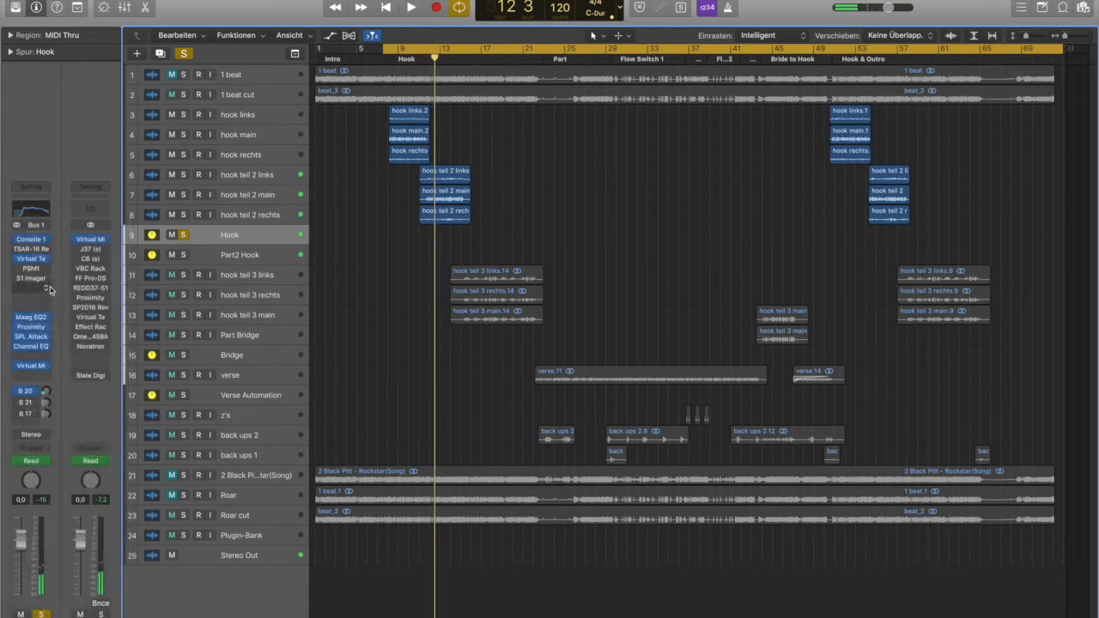
pyautogui.click(49, 281)
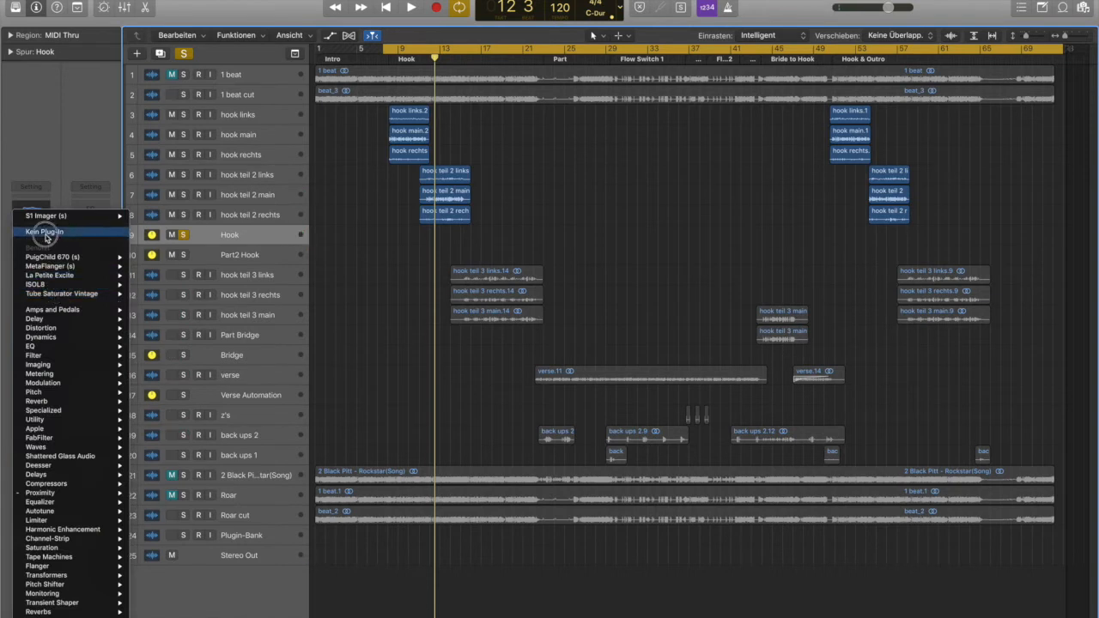
pyautogui.click(3, 248)
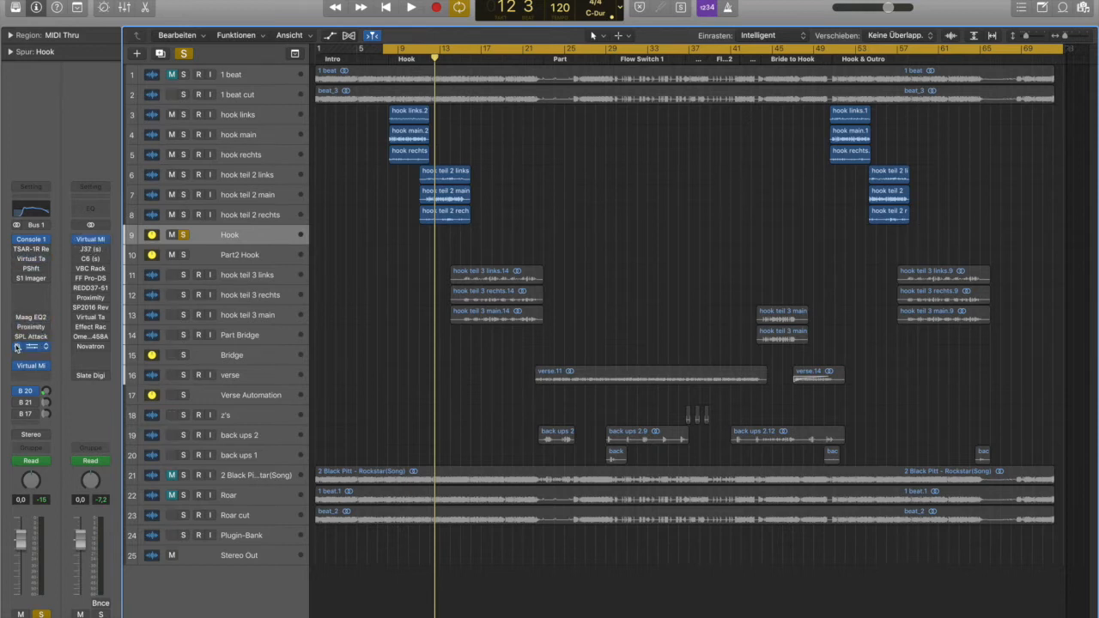
pyautogui.press('space')
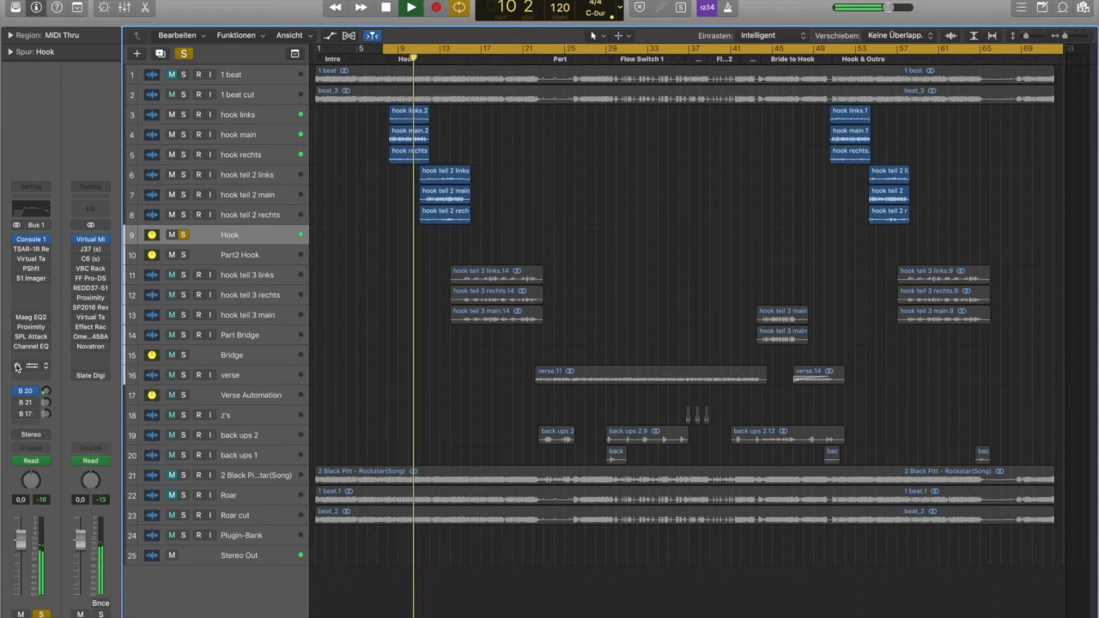
pyautogui.click(183, 234)
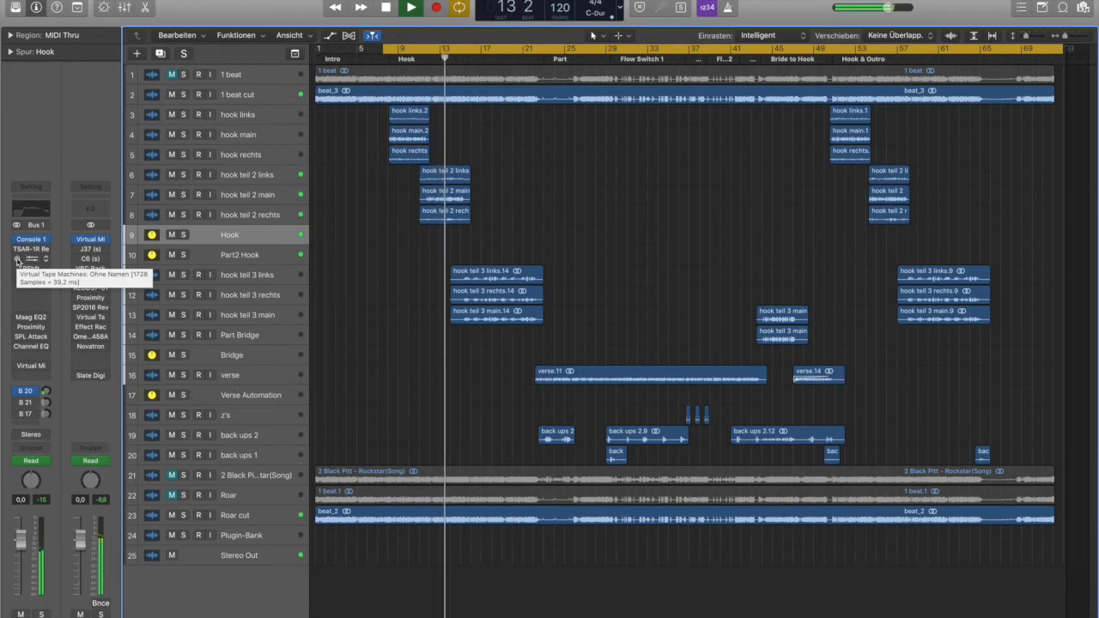
# Select hook teil 2 main, pause and resume playback, then turn off cycle mode and select hook teil 3 rechts
pyautogui.click(247, 194)
pyautogui.press('space')
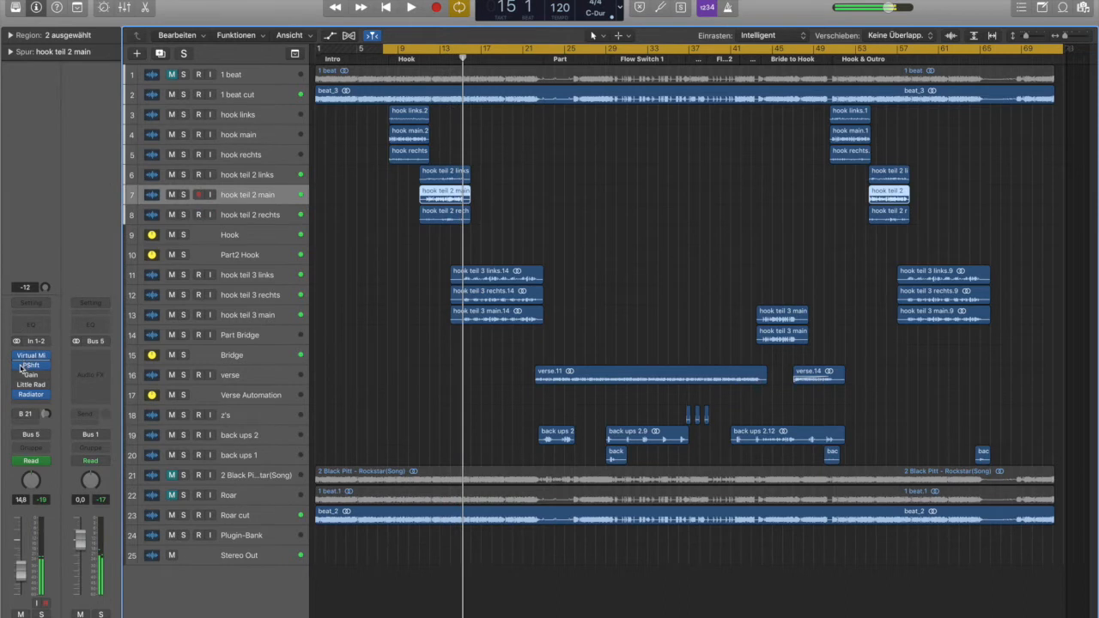
pyautogui.press('space')
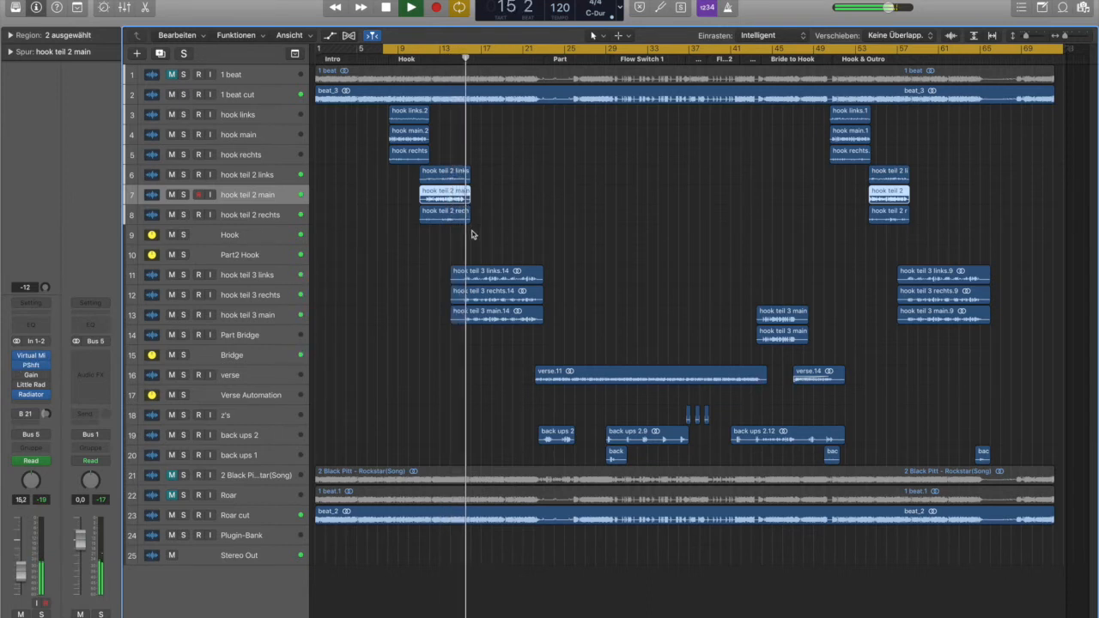
pyautogui.click(267, 296)
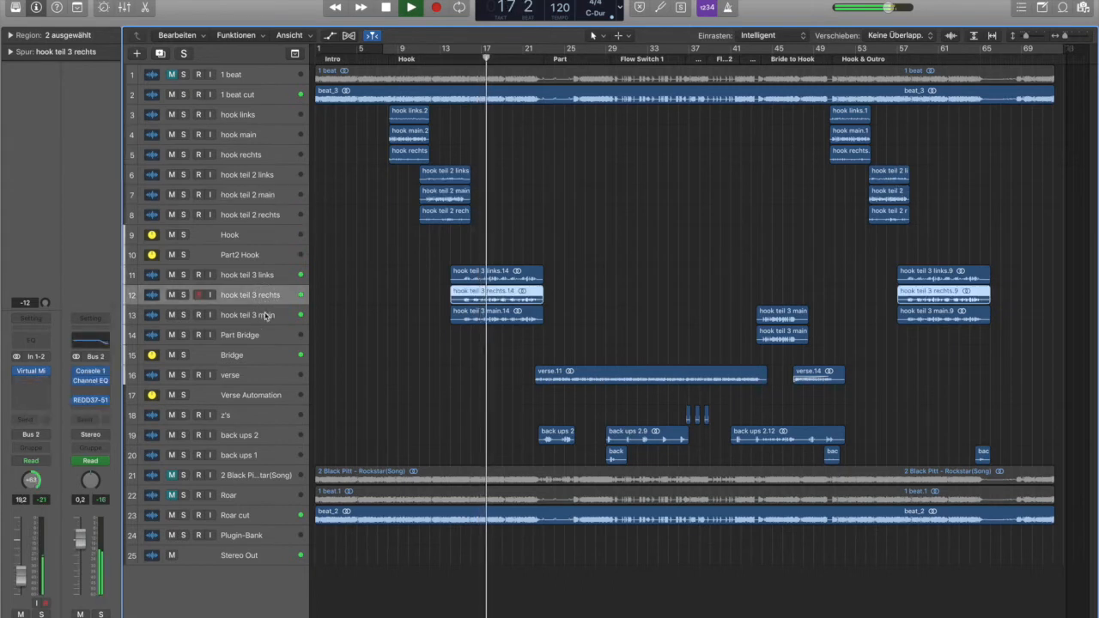
# Select the Hook bus, turn on cycle mode, and re-enable Virtual Tape Machines and Maag EQ2 while auditioning the looped hook
pyautogui.click(233, 237)
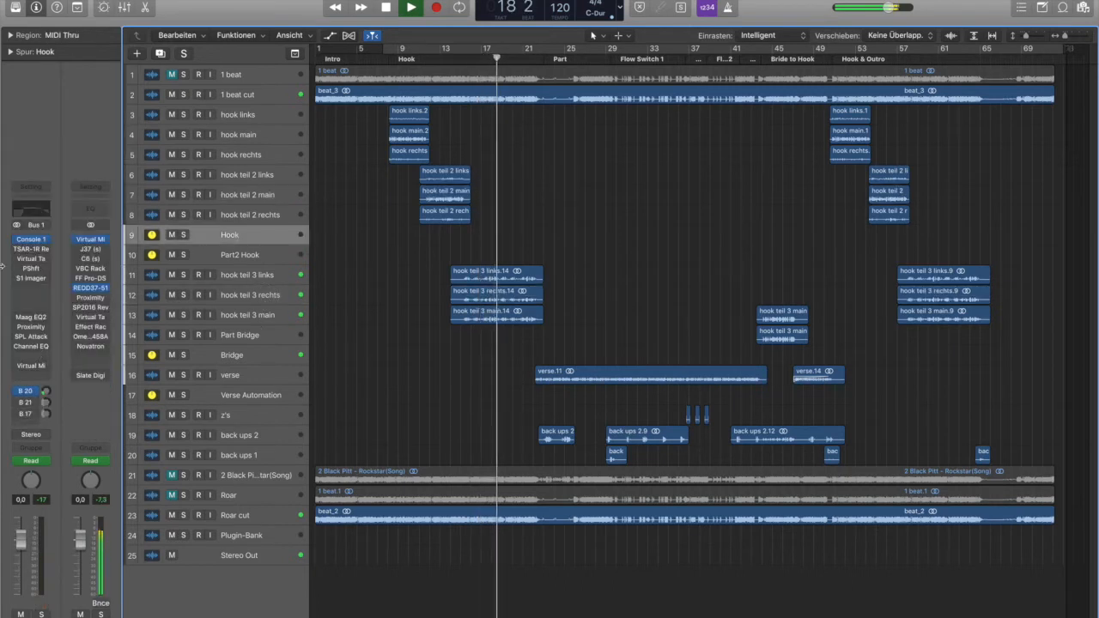
pyautogui.moveTo(19, 261)
pyautogui.press('c')
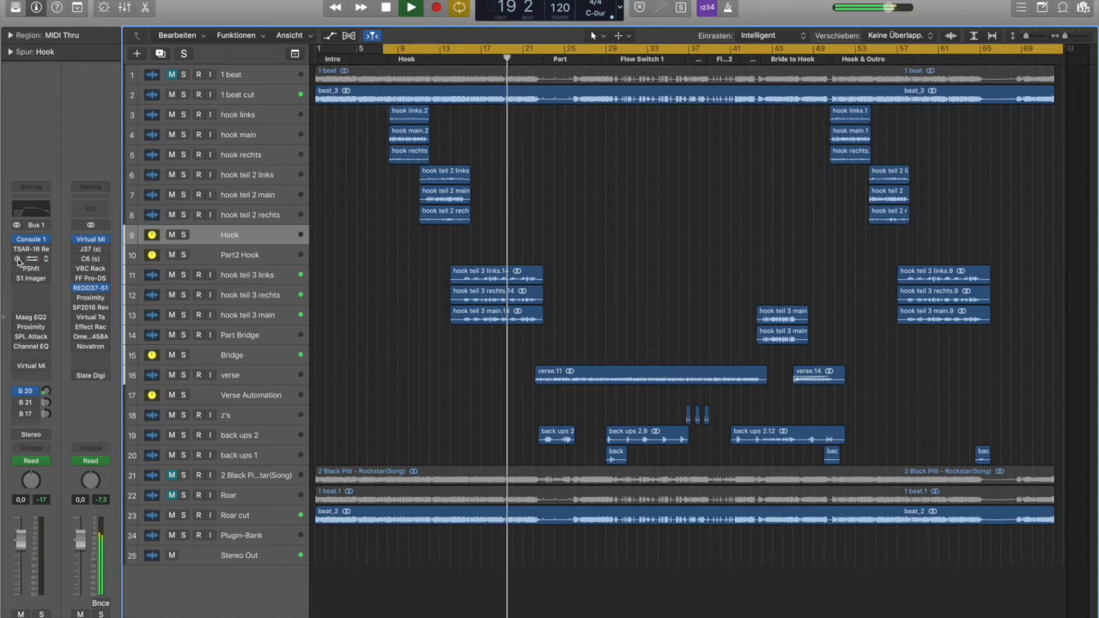
pyautogui.press('space')
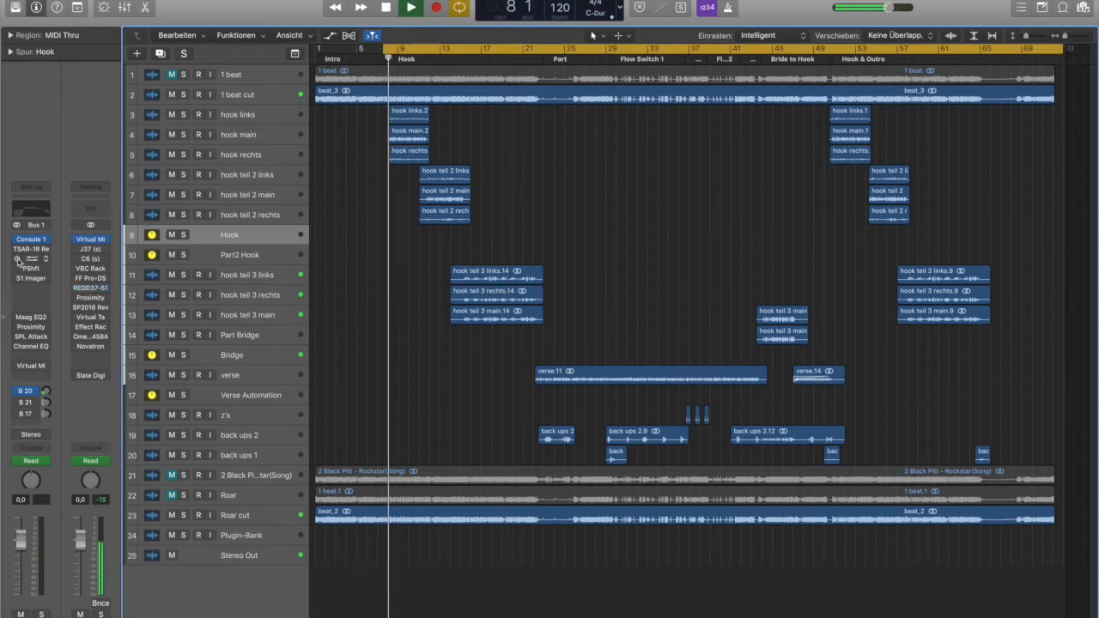
pyautogui.press('space')
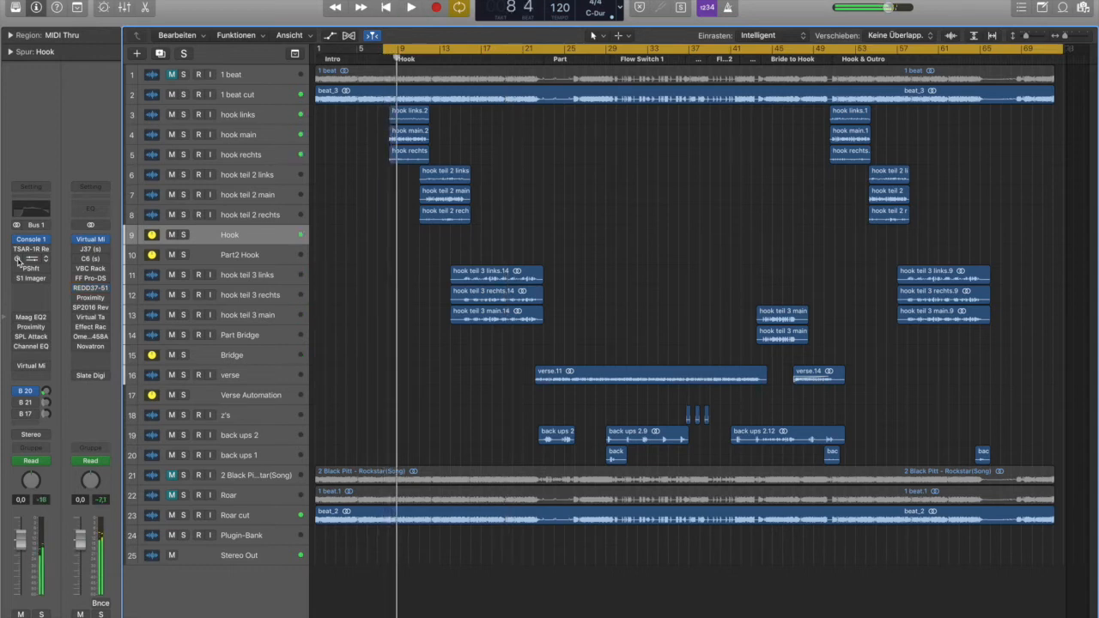
pyautogui.press('space')
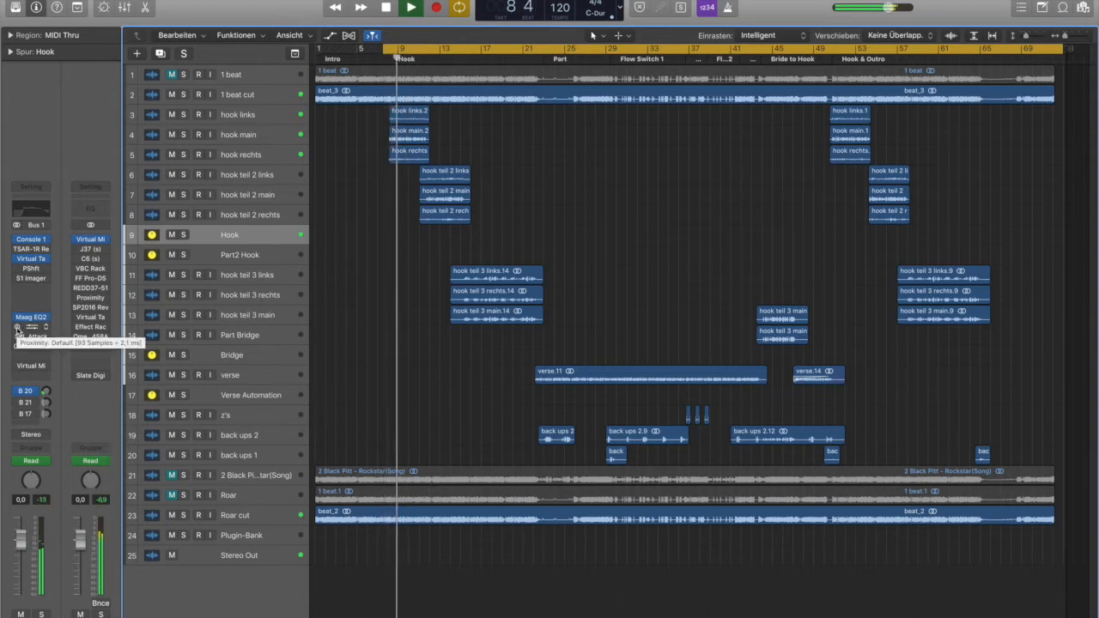
# Check the Hook bus's Maag EQ2 settings, then re-enable Proximity and check its settings before closing it
pyautogui.click(32, 318)
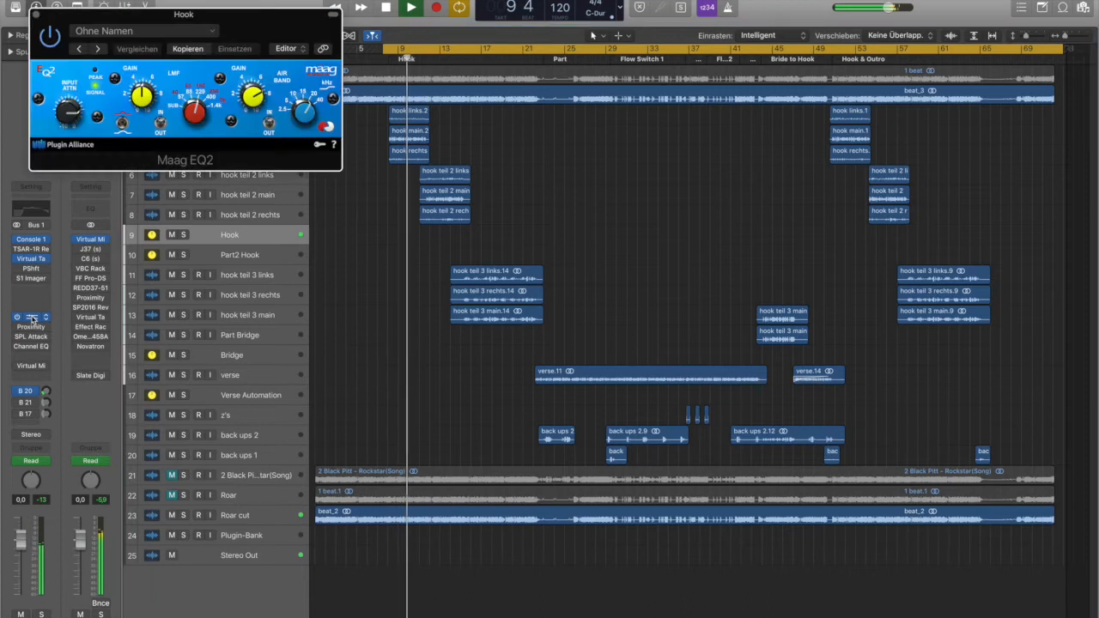
pyautogui.click(36, 15)
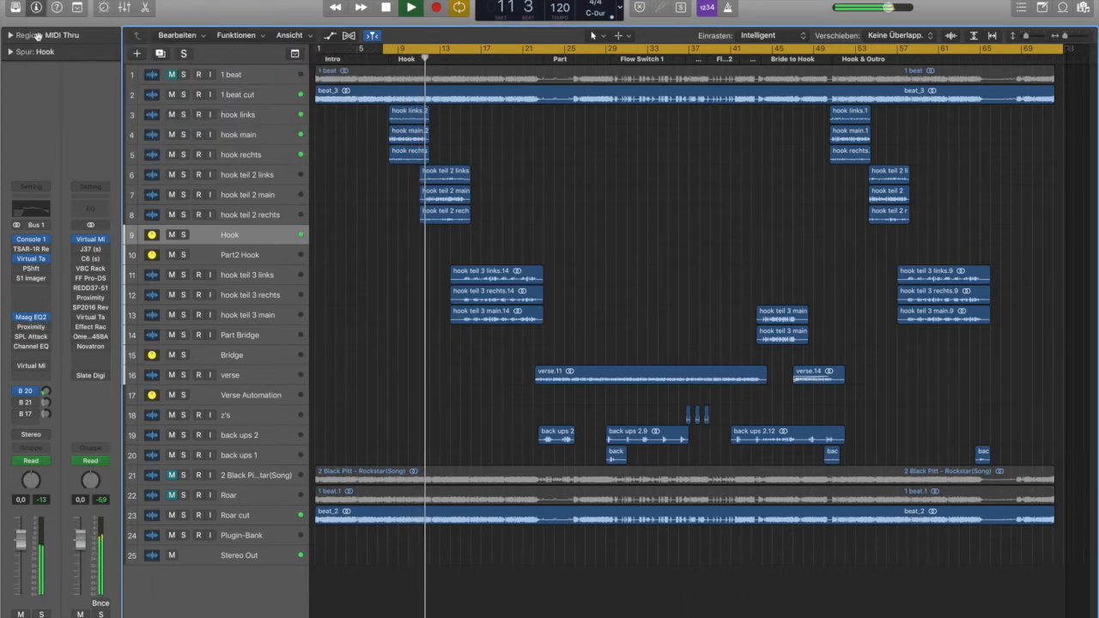
pyautogui.click(32, 327)
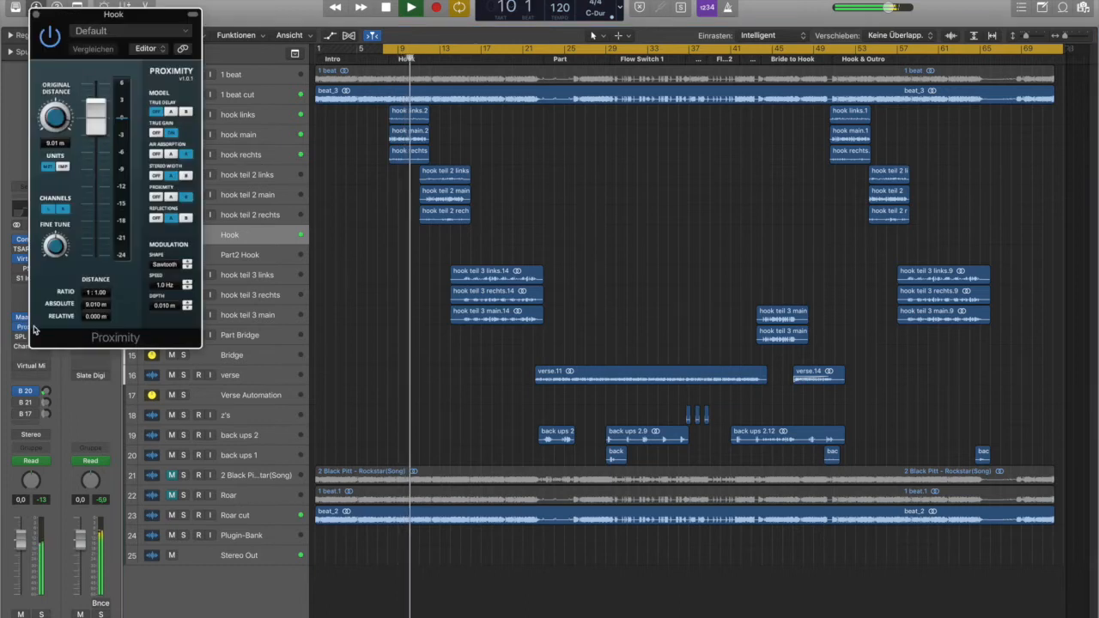
pyautogui.click(36, 15)
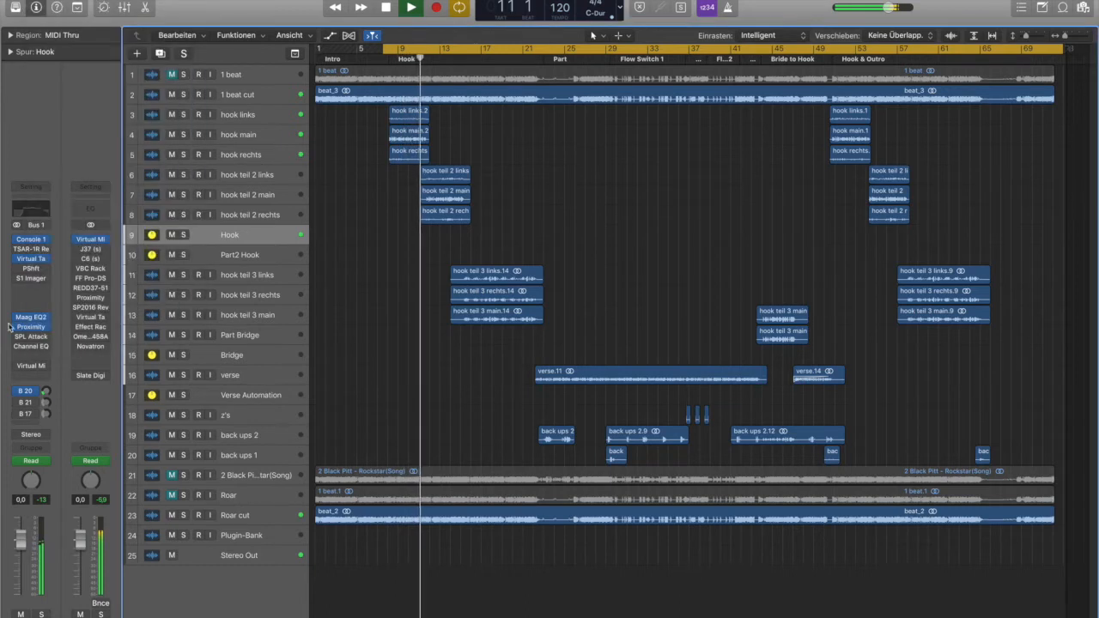
# Restart the looped hook, re-enable SPL Attacker on the Hook bus, check its settings, and close the plugin
pyautogui.press('space')
pyautogui.press('space')
pyautogui.click(32, 337)
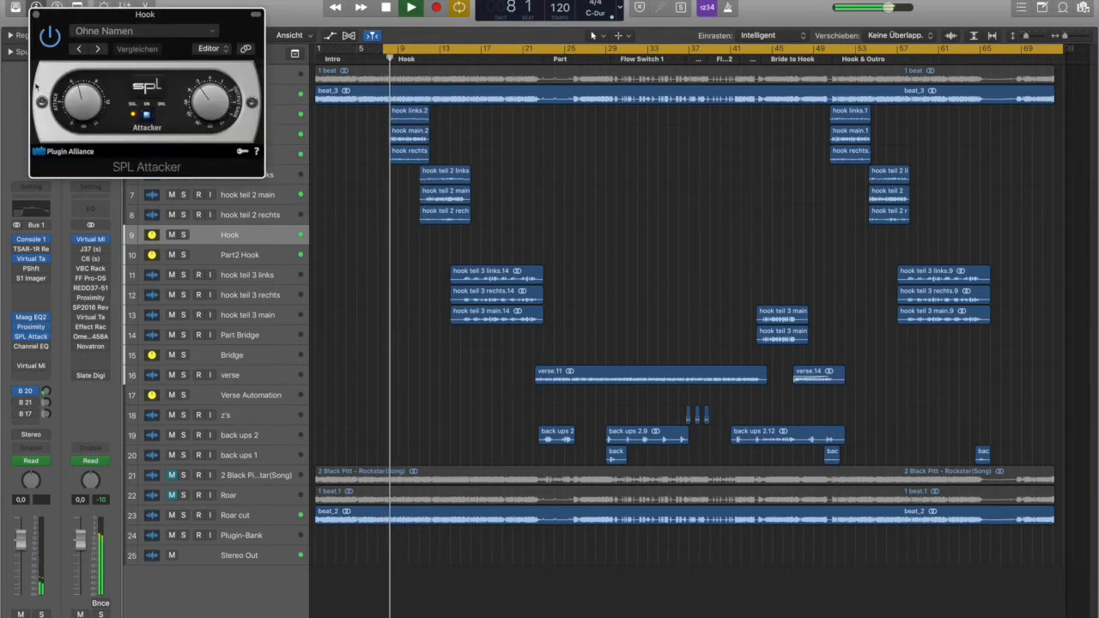
pyautogui.click(37, 15)
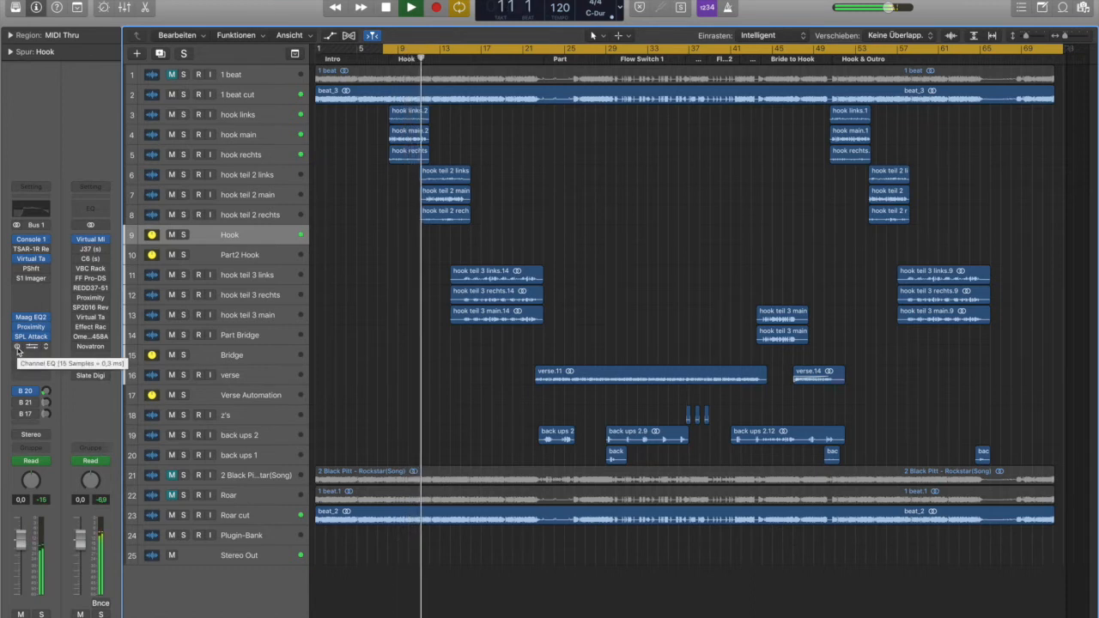
# Re-enable the Channel EQ on the Hook bus, check its curve, and compare the looped hook with and without it
pyautogui.press('space')
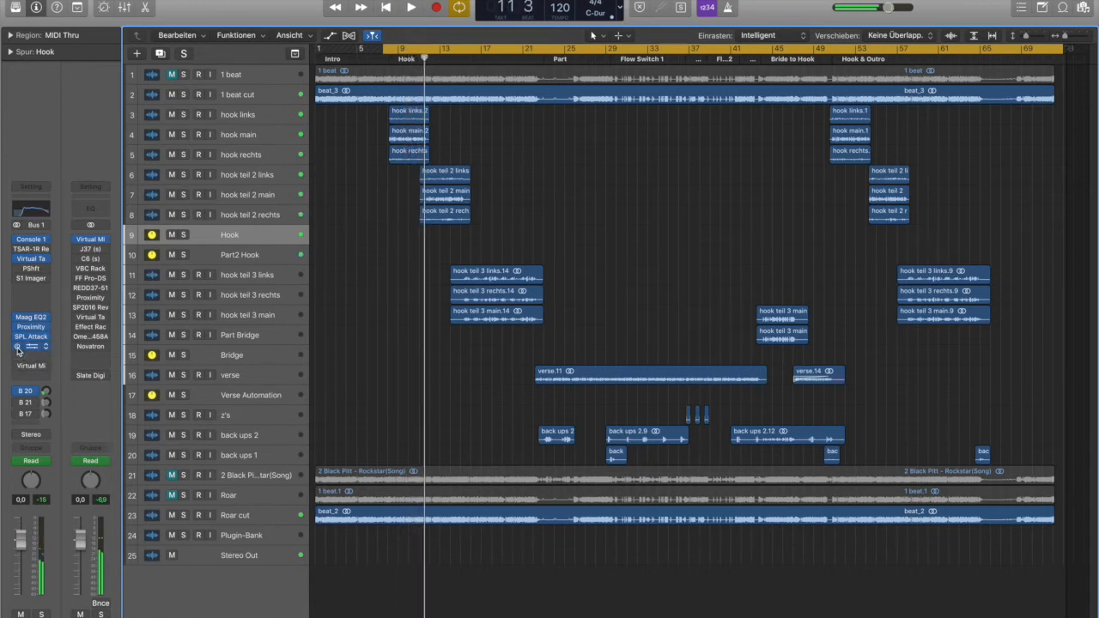
pyautogui.click(36, 349)
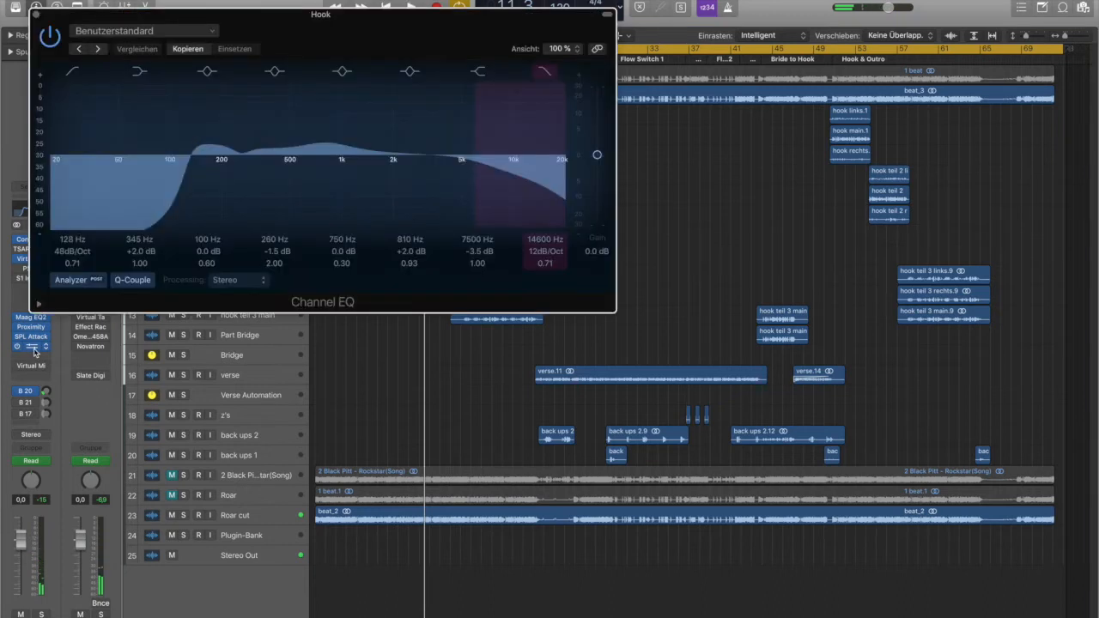
pyautogui.click(36, 15)
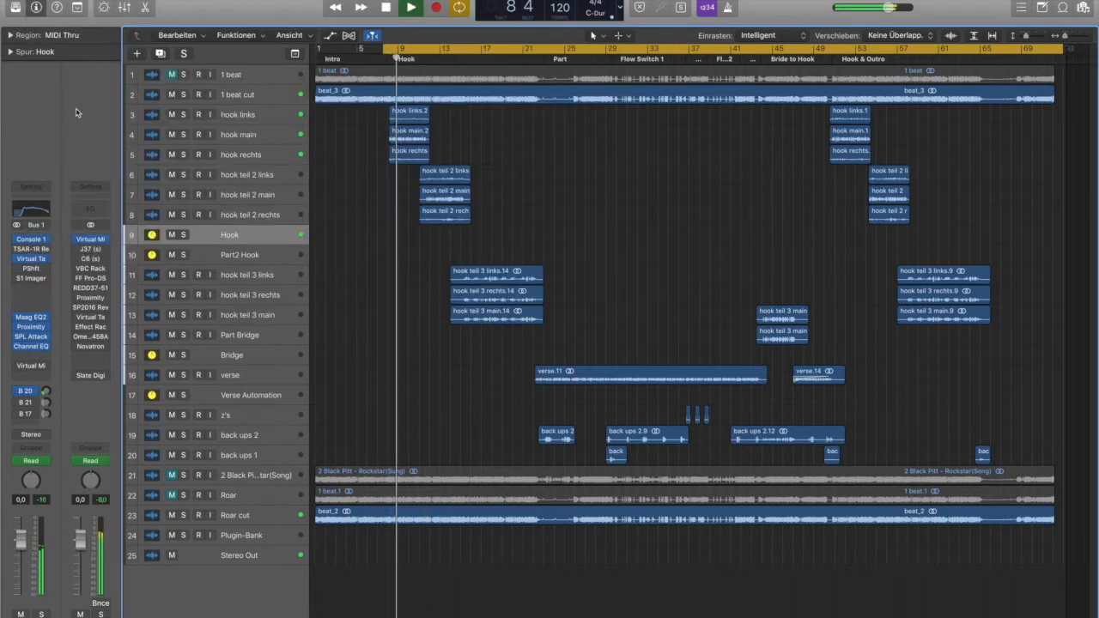
pyautogui.click(17, 347)
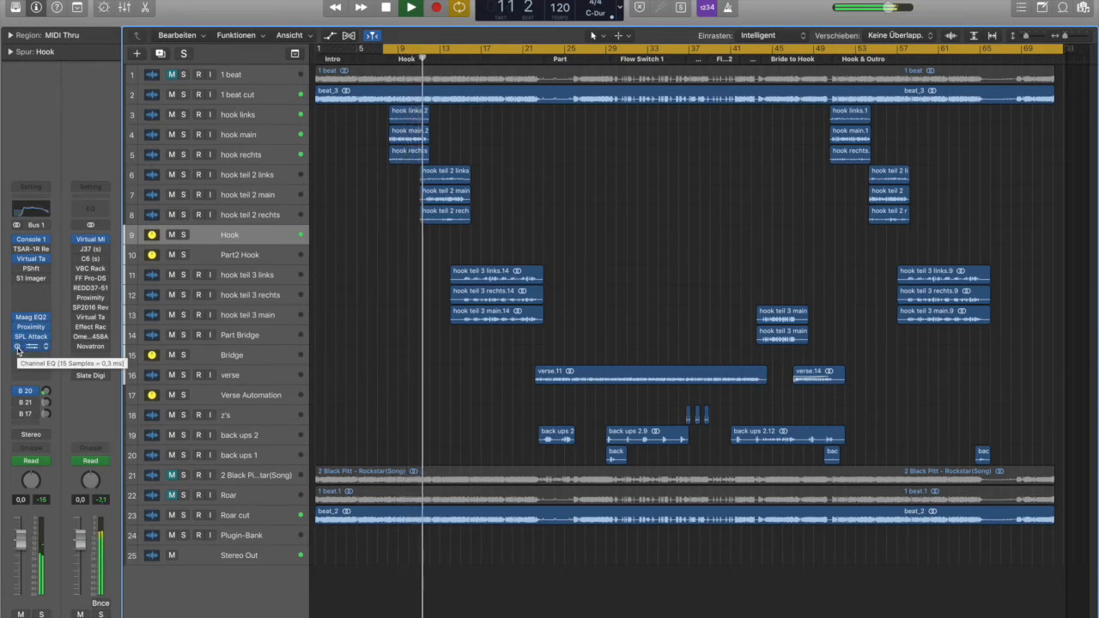
# Pause playback, re-enable the Virtual Mi plugin at the end of the Hook bus's chain, and replay the looped hook
pyautogui.press('space')
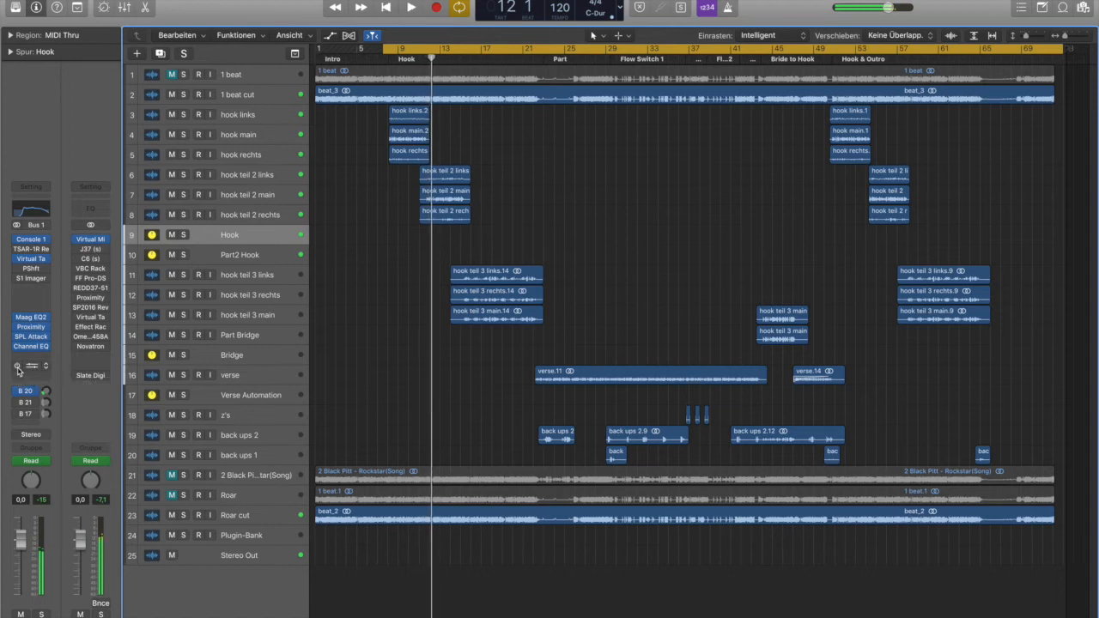
pyautogui.press('space')
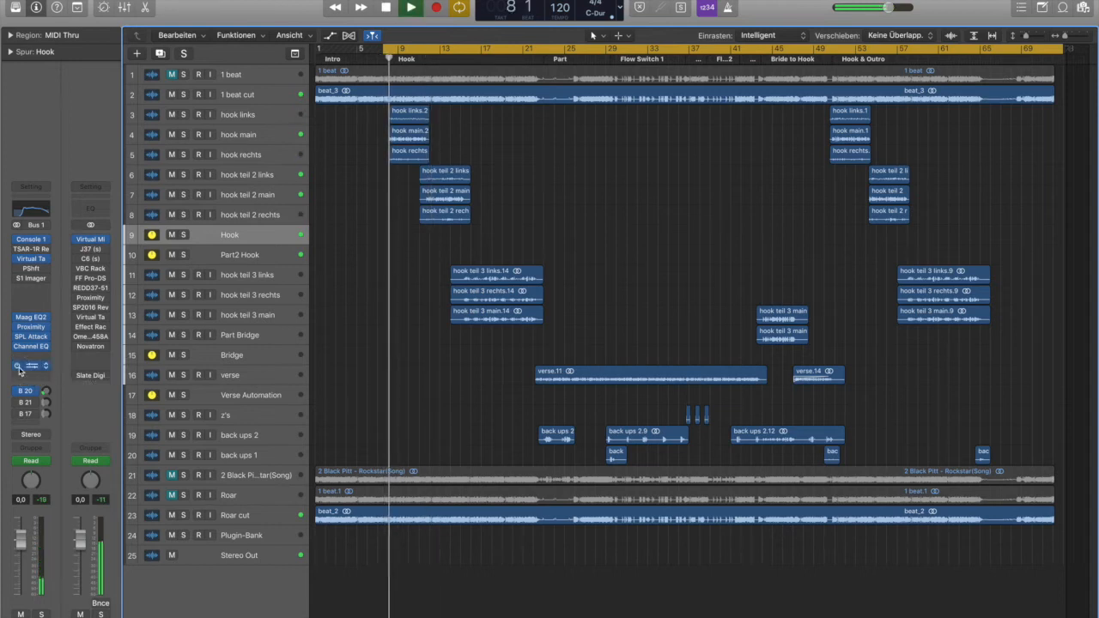
pyautogui.moveTo(18, 370)
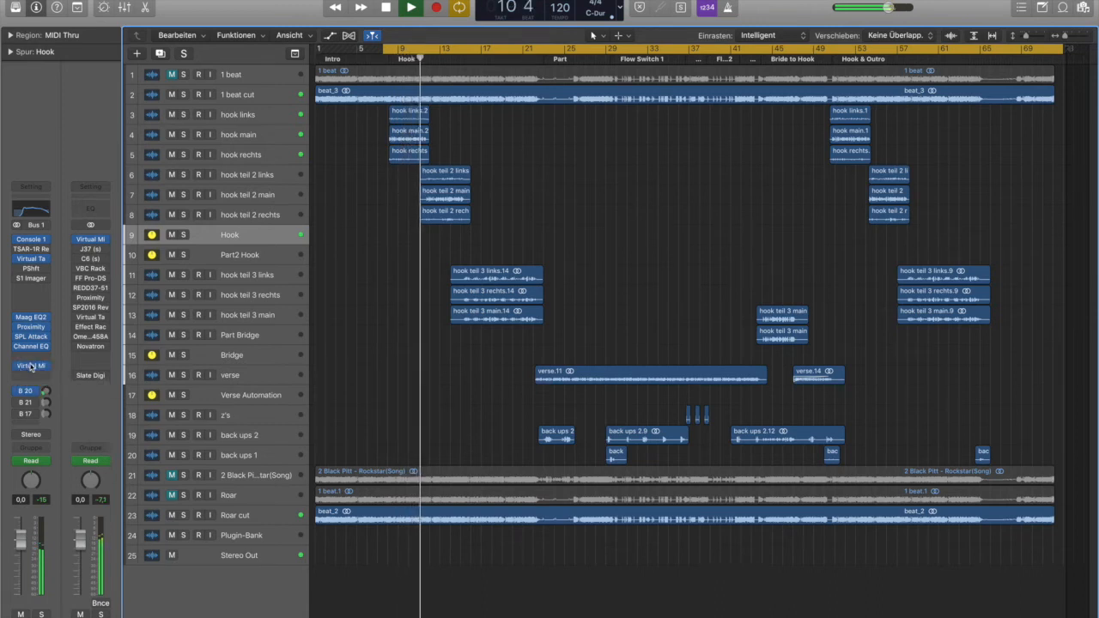
# Check the settings of the Virtual Mix Rack at the end of the Hook bus's chain, then close it
pyautogui.click(31, 367)
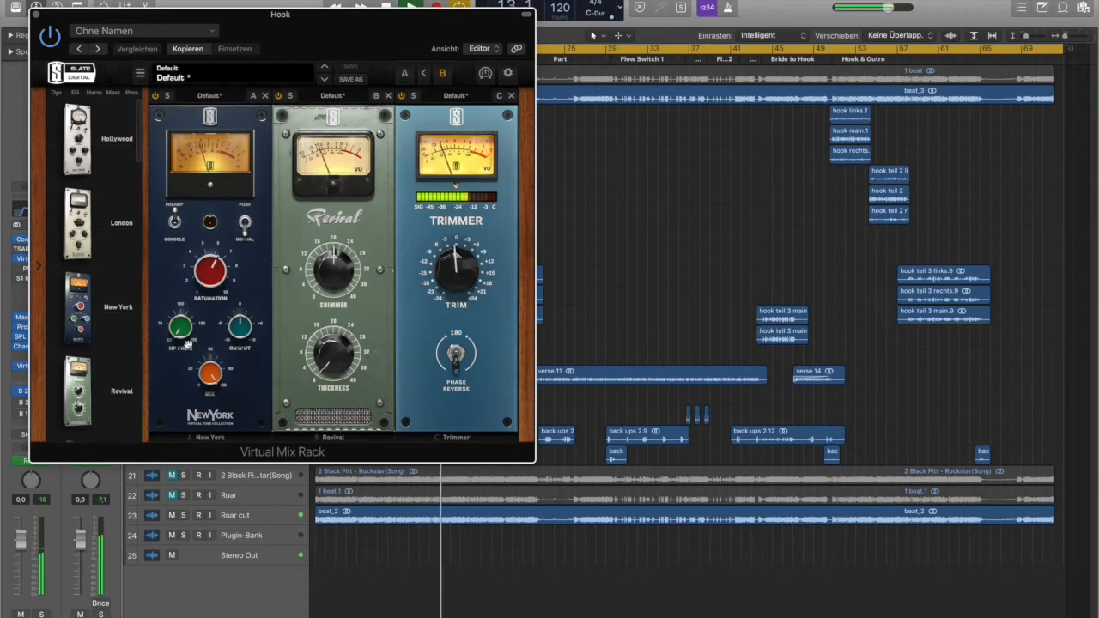
pyautogui.click(36, 16)
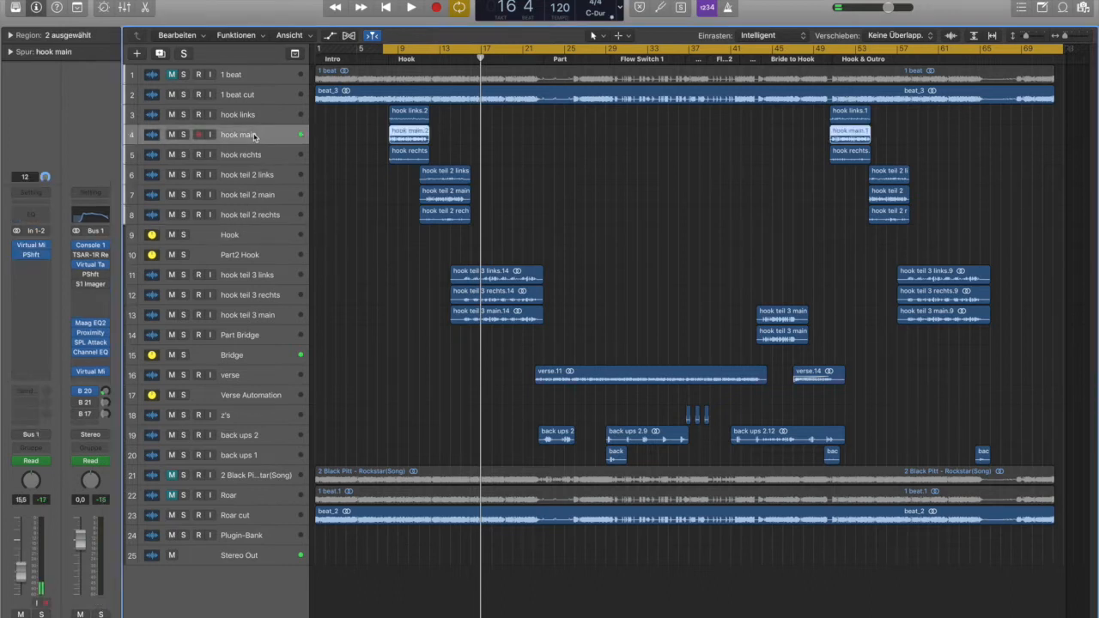
# Check the Pitch Shifter settings on the hook teil 2 main track, then close the plugin
pyautogui.click(258, 199)
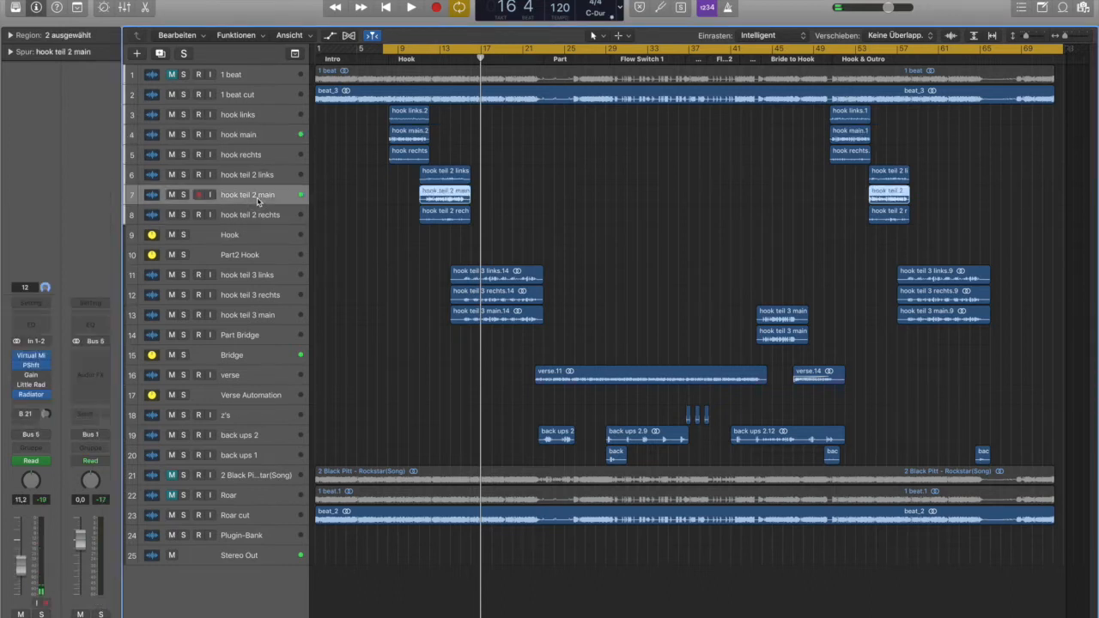
pyautogui.click(34, 365)
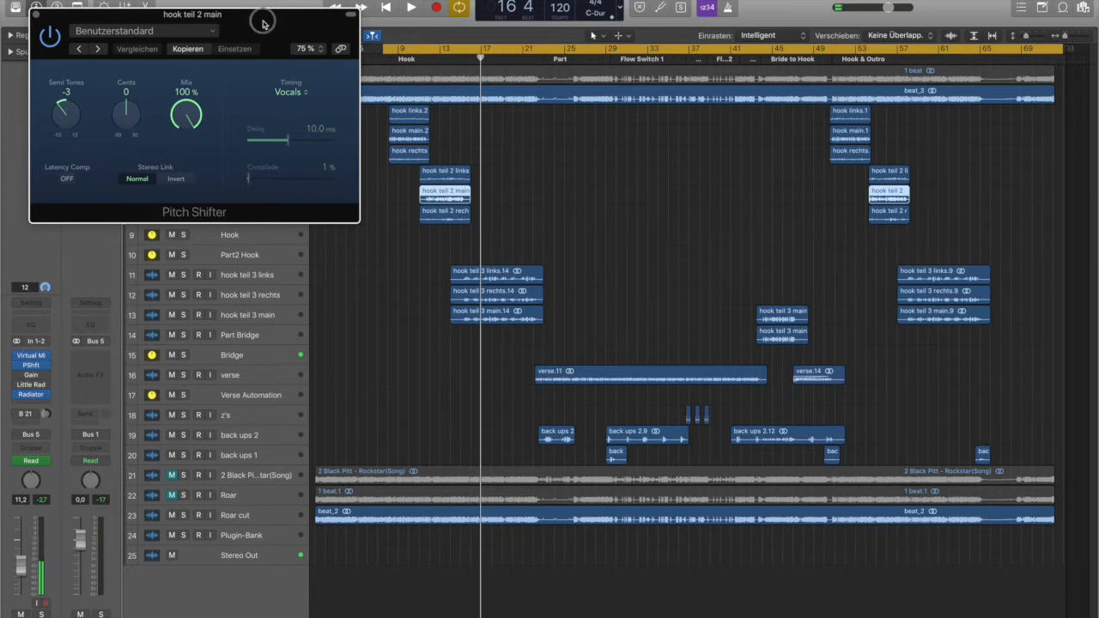
pyautogui.moveTo(265, 23); pyautogui.dragTo(423, 88)
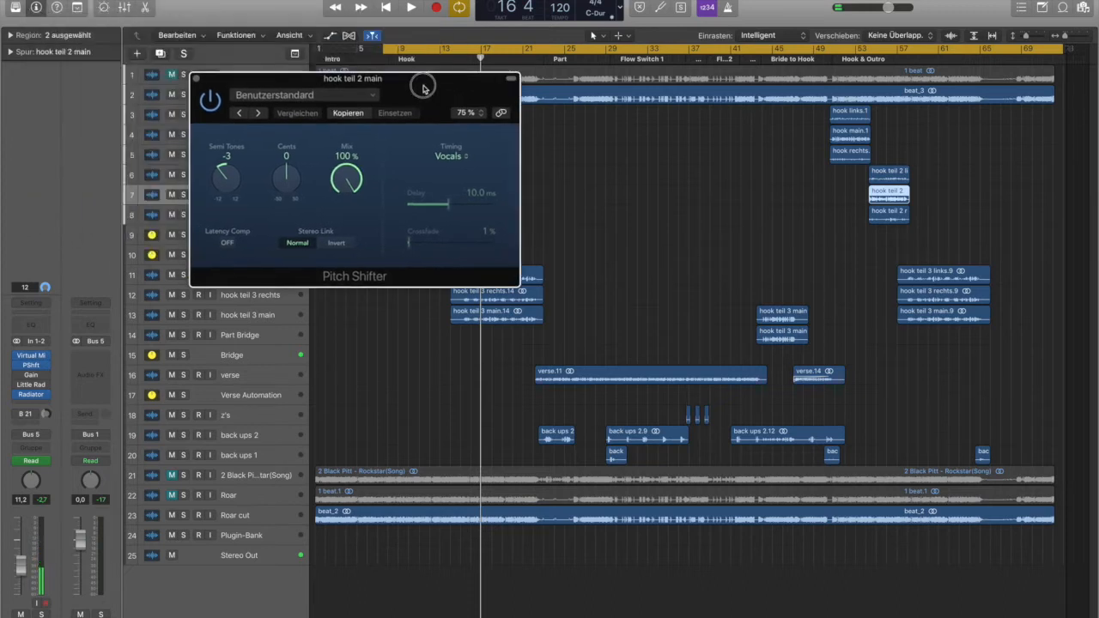
pyautogui.click(197, 79)
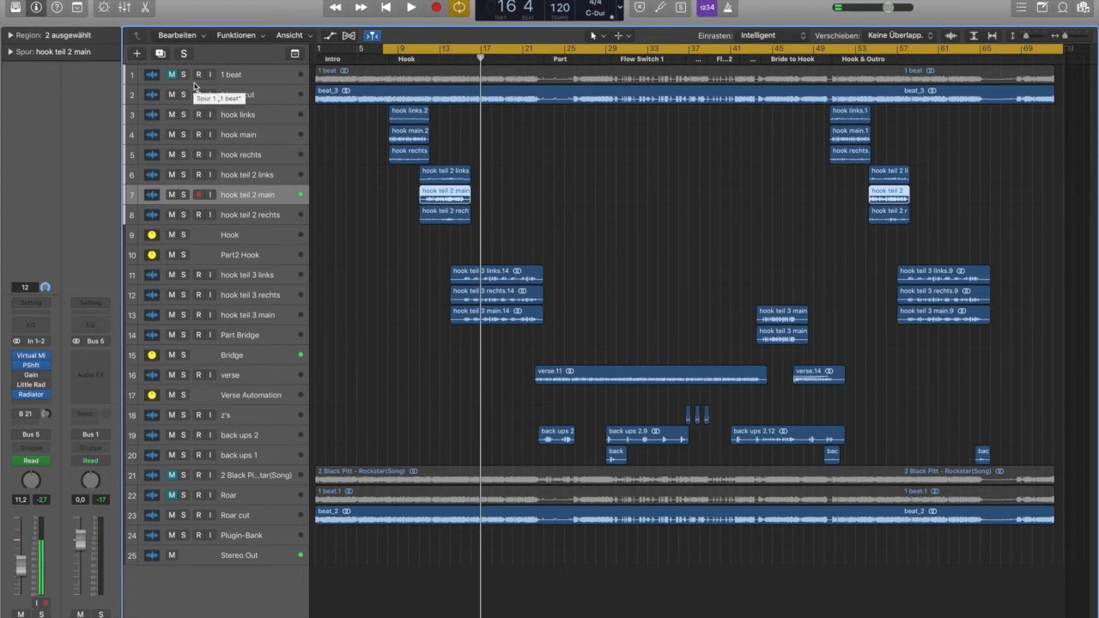
# Turn off cycle mode and briefly play the arrangement from bar 16
pyautogui.press('c')
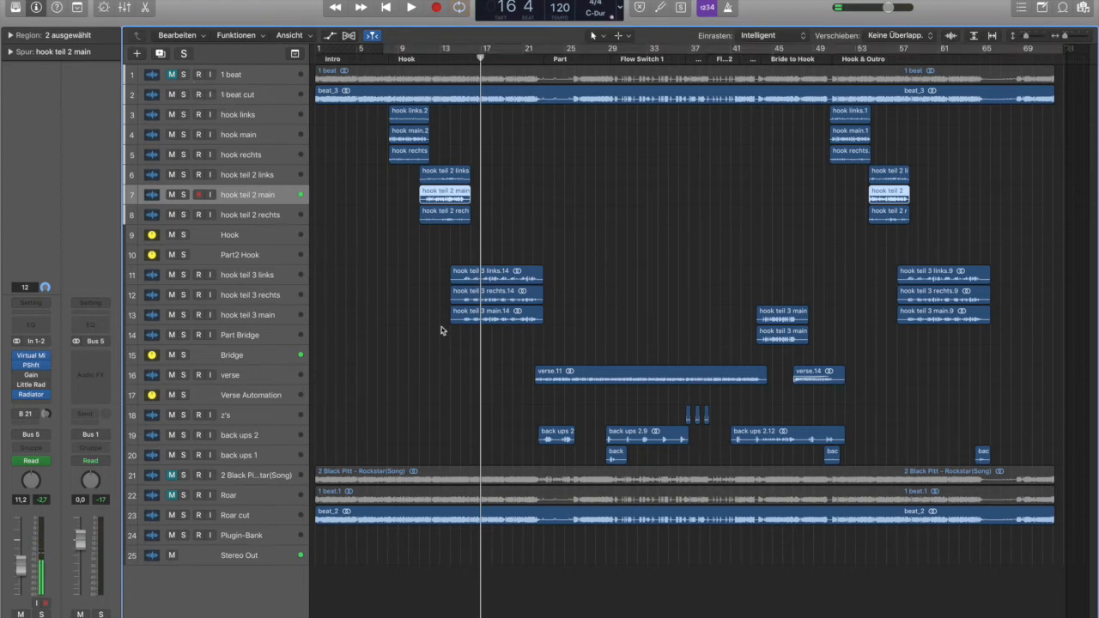
pyautogui.press('space')
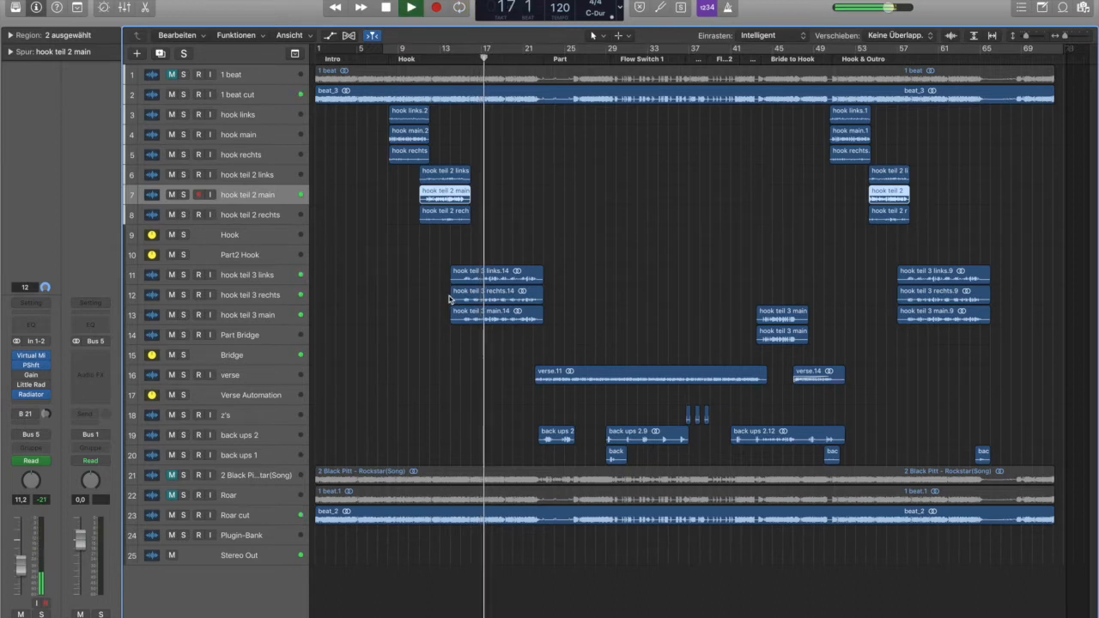
pyautogui.press('space')
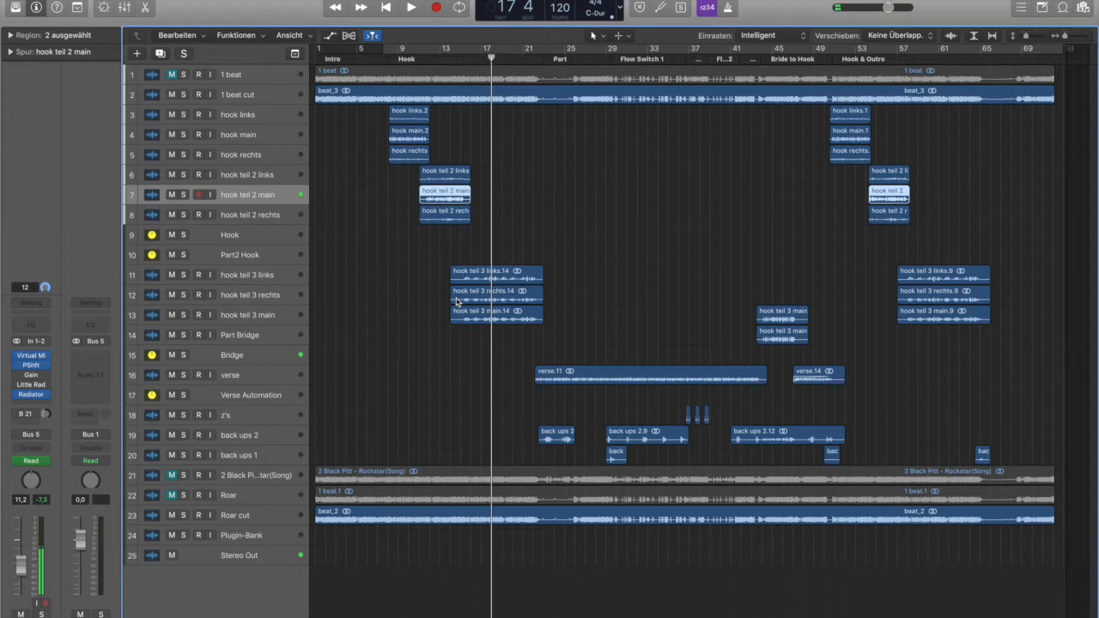
pyautogui.press('space')
pyautogui.press('space')
# Play the second hook part from bar 14 with the Pitch Shifter active on hook teil 2 main
pyautogui.click(450, 58)
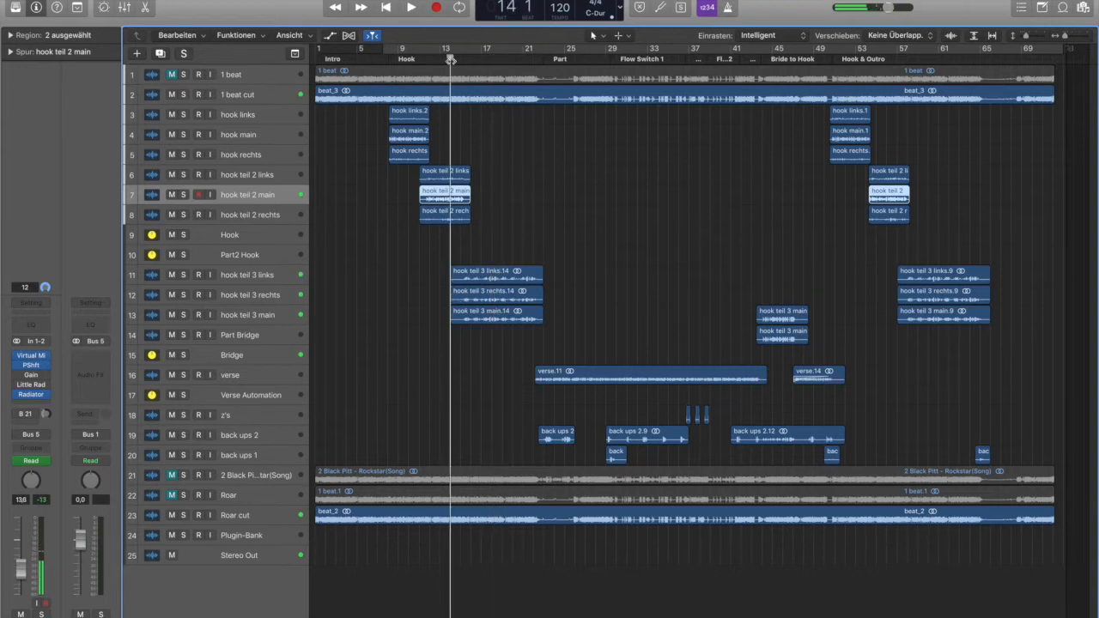
pyautogui.press('space')
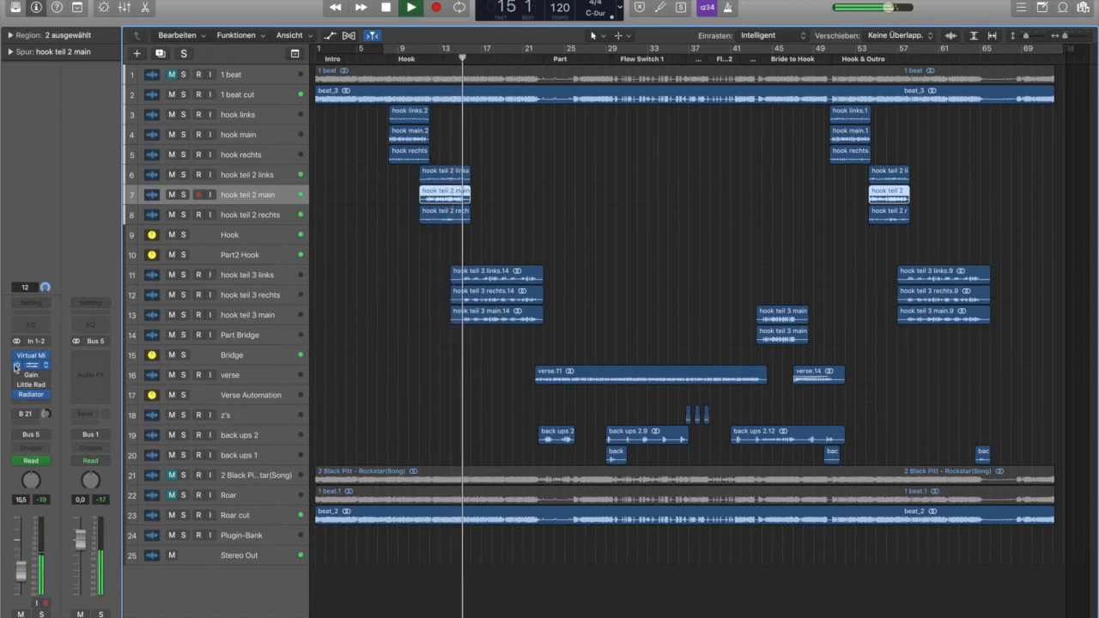
pyautogui.press('space')
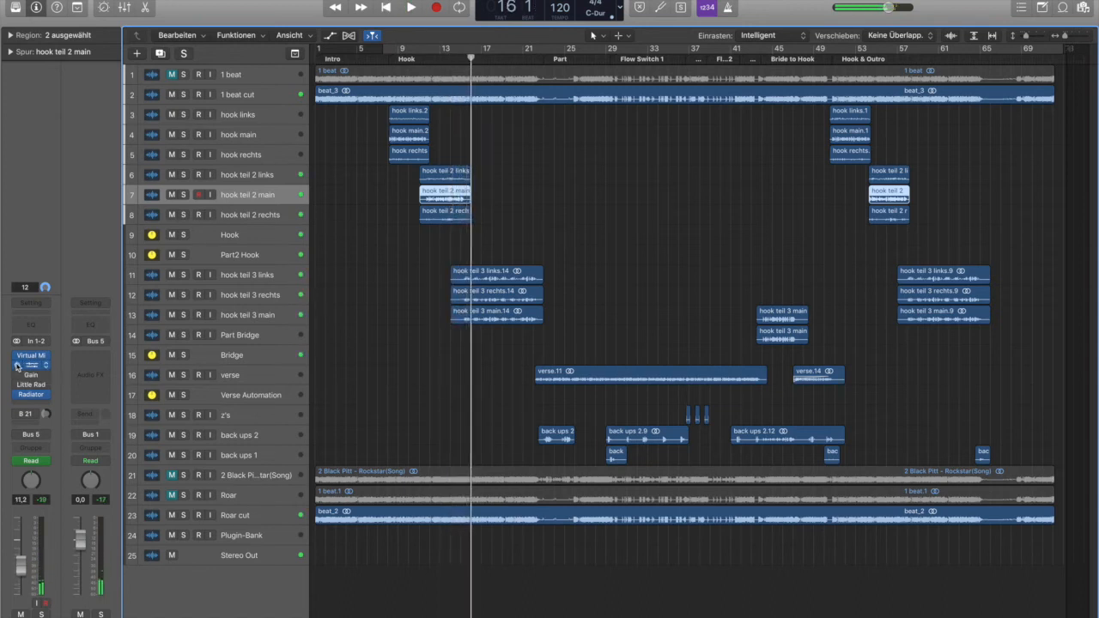
# Bypass the Pitch Shifter on hook teil 2 main, replay from bar 14 to compare, and re-enable the plugin
pyautogui.click(449, 61)
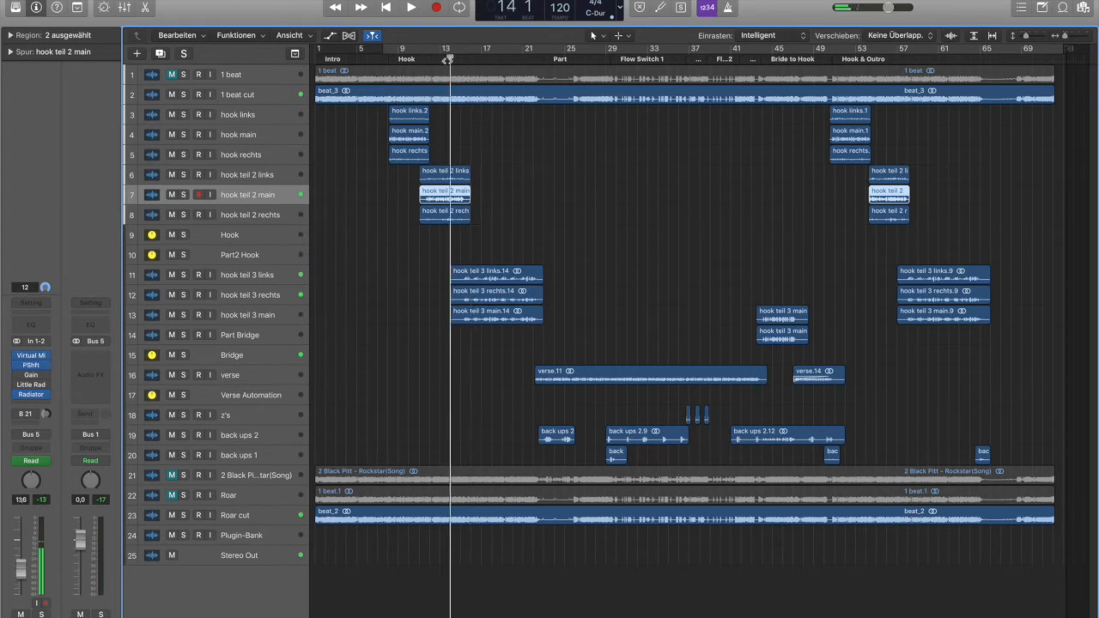
pyautogui.click(17, 366)
pyautogui.press('space')
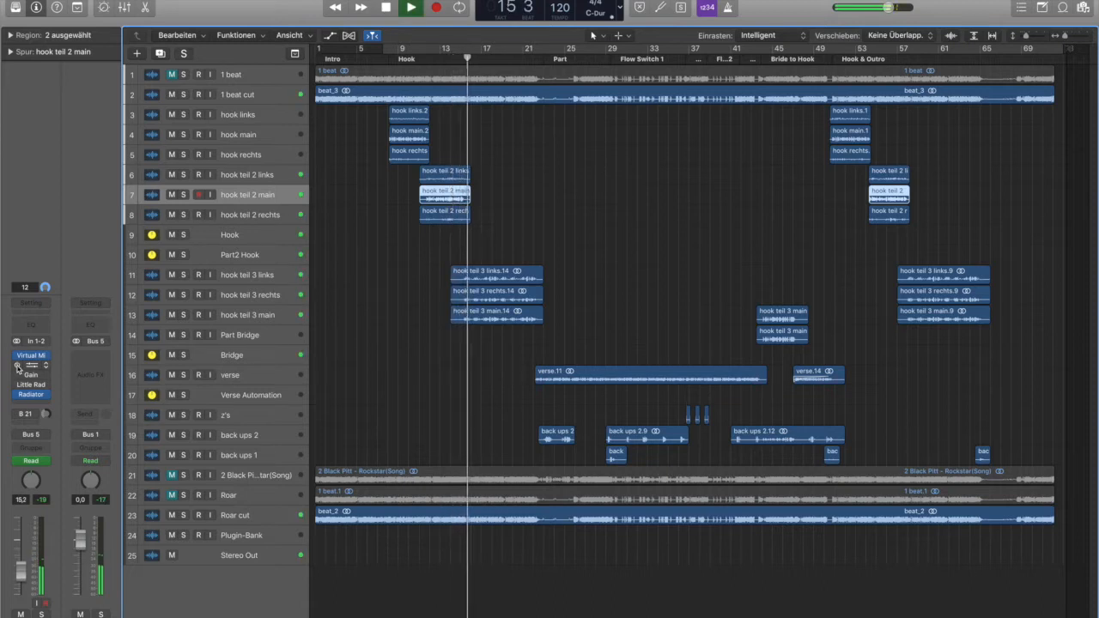
pyautogui.press('space')
pyautogui.click(18, 367)
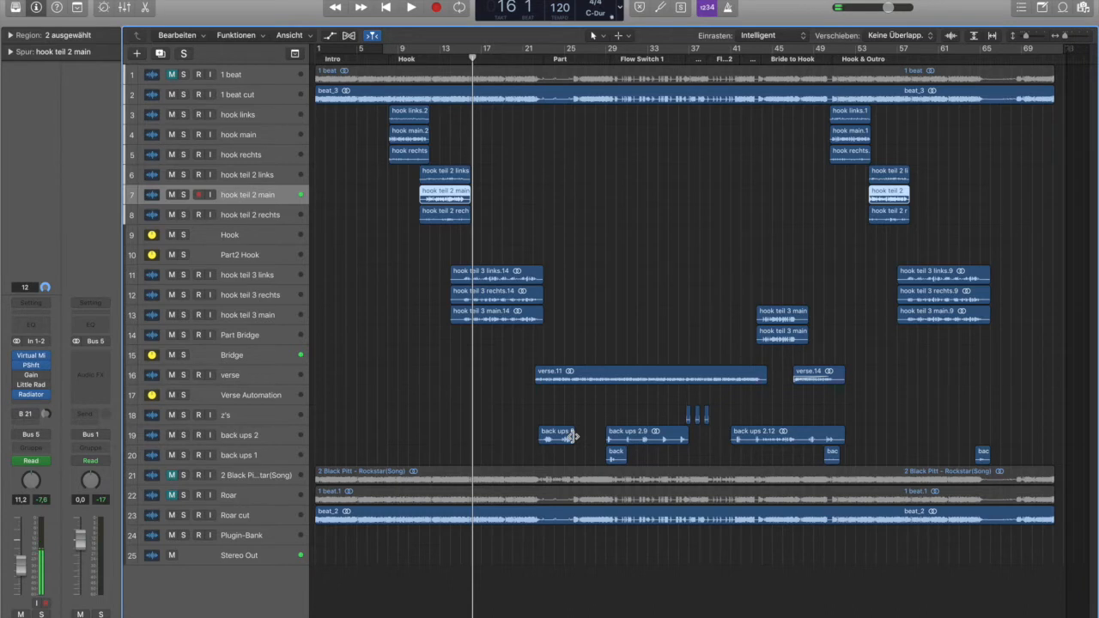
# Select the Hook bus, check its Virtual Tape Machines settings, and close the plugin
pyautogui.press('Down')
pyautogui.press('Down')
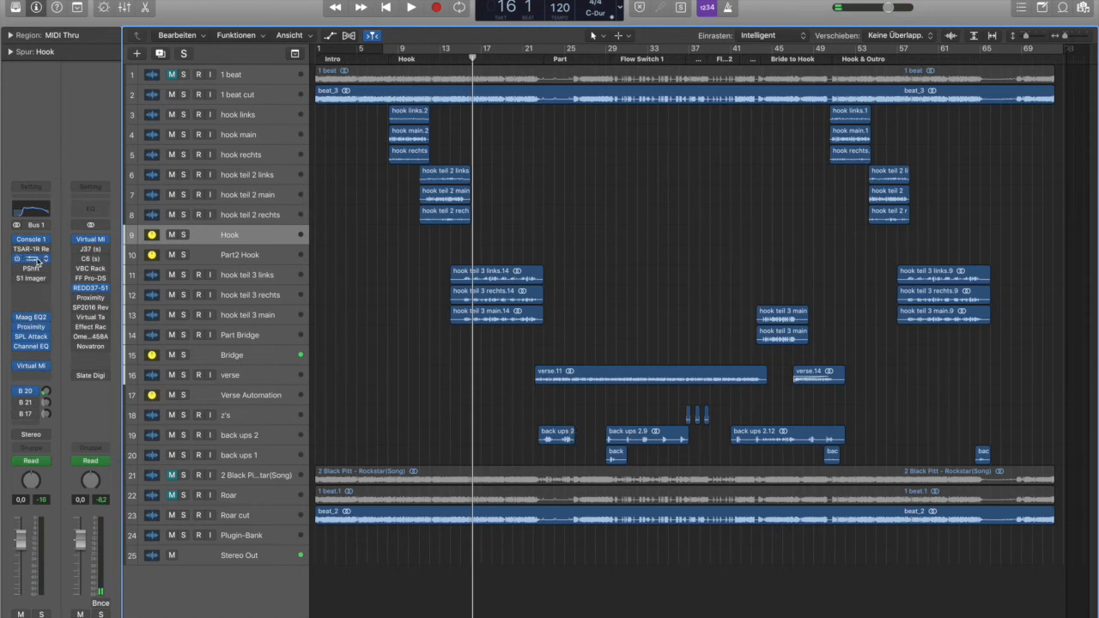
pyautogui.click(37, 262)
pyautogui.moveTo(262, 35); pyautogui.dragTo(607, 93)
pyautogui.moveTo(30, 250)
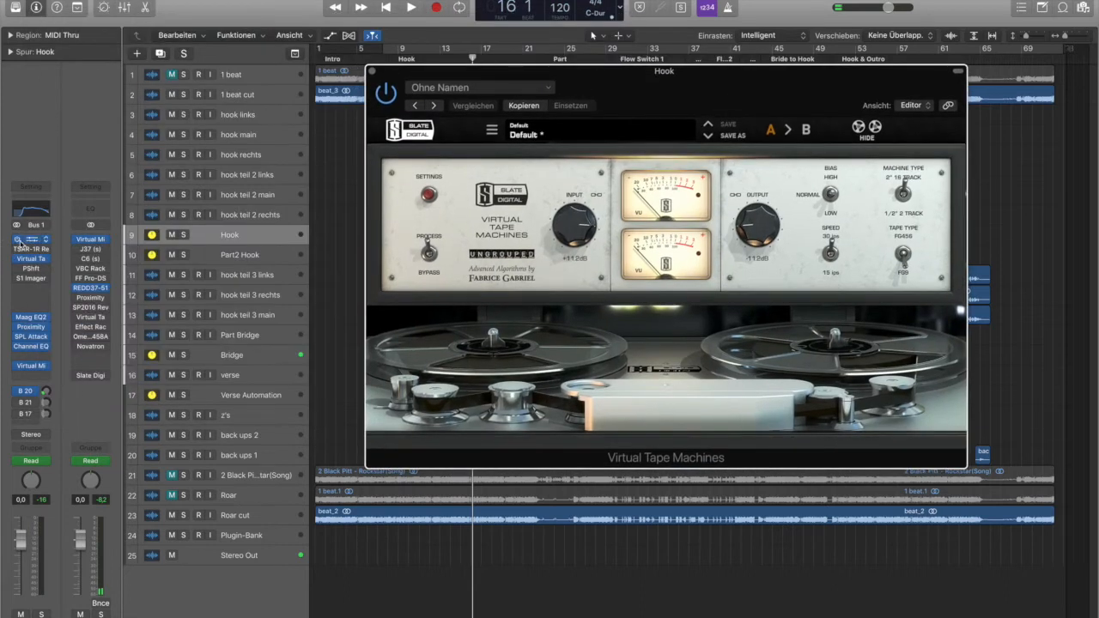
pyautogui.click(372, 74)
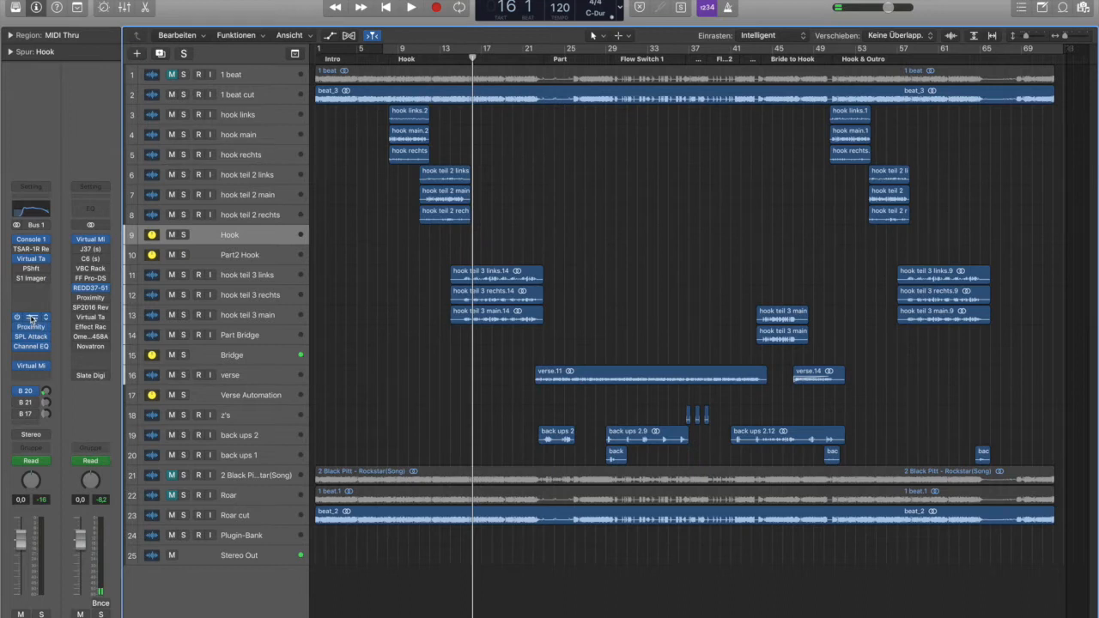
# Check the Maag EQ2, SPL Attacker and Channel EQ settings on the Hook bus, closing each plugin
pyautogui.click(31, 317)
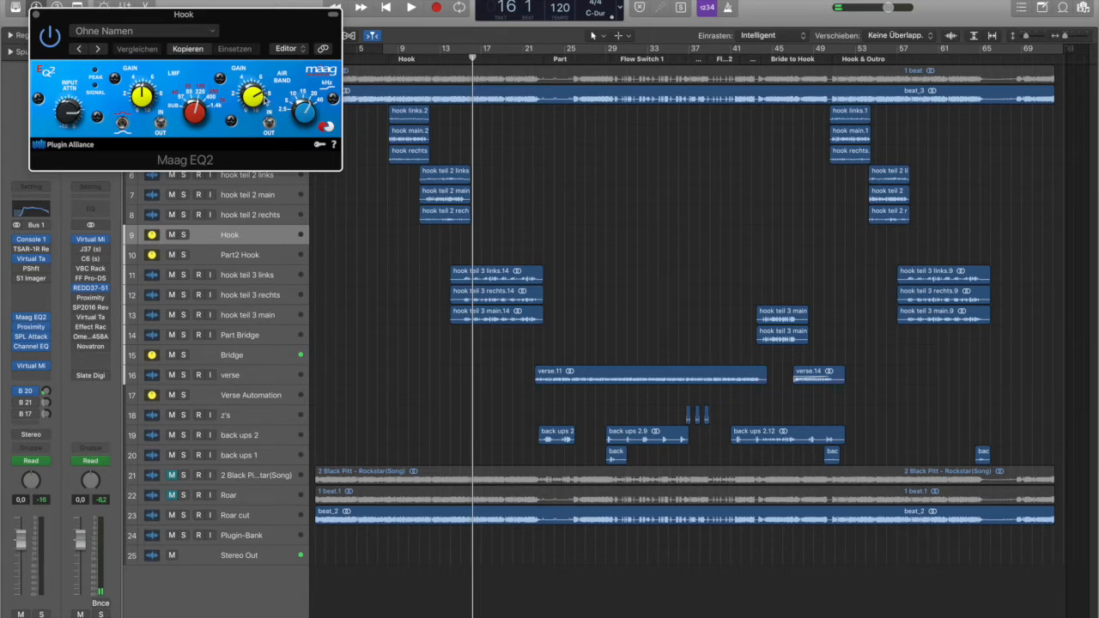
pyautogui.click(36, 14)
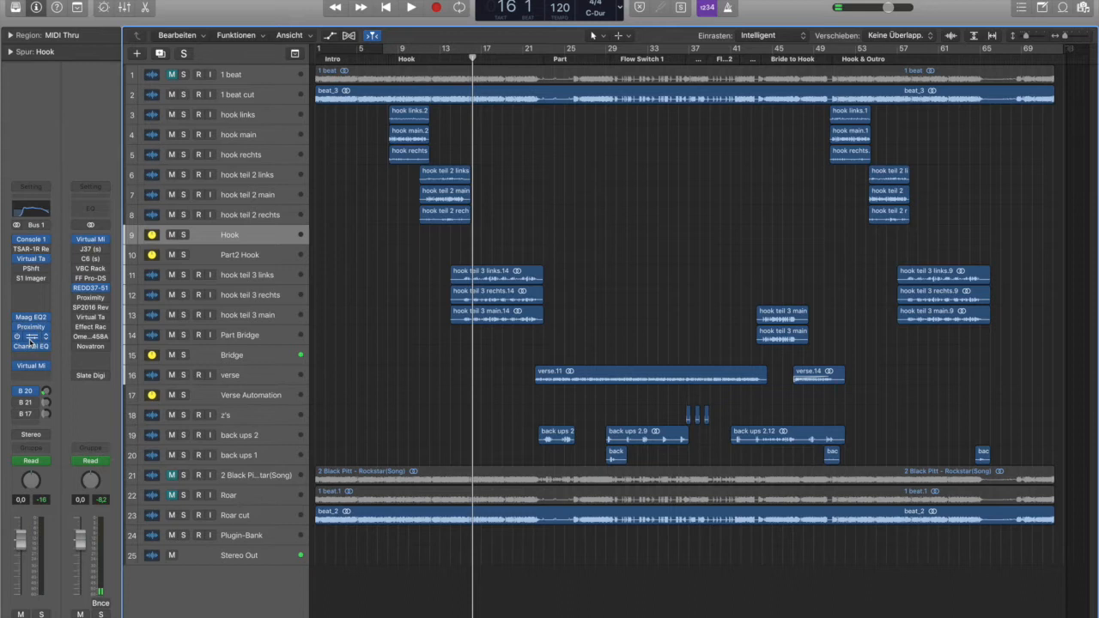
pyautogui.click(35, 335)
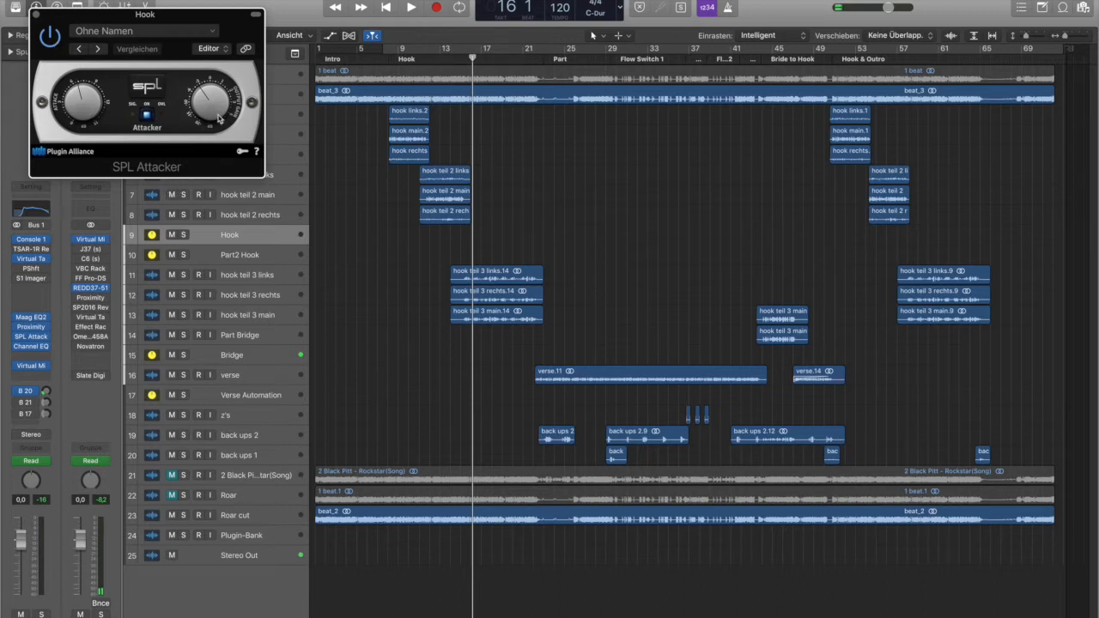
pyautogui.click(35, 15)
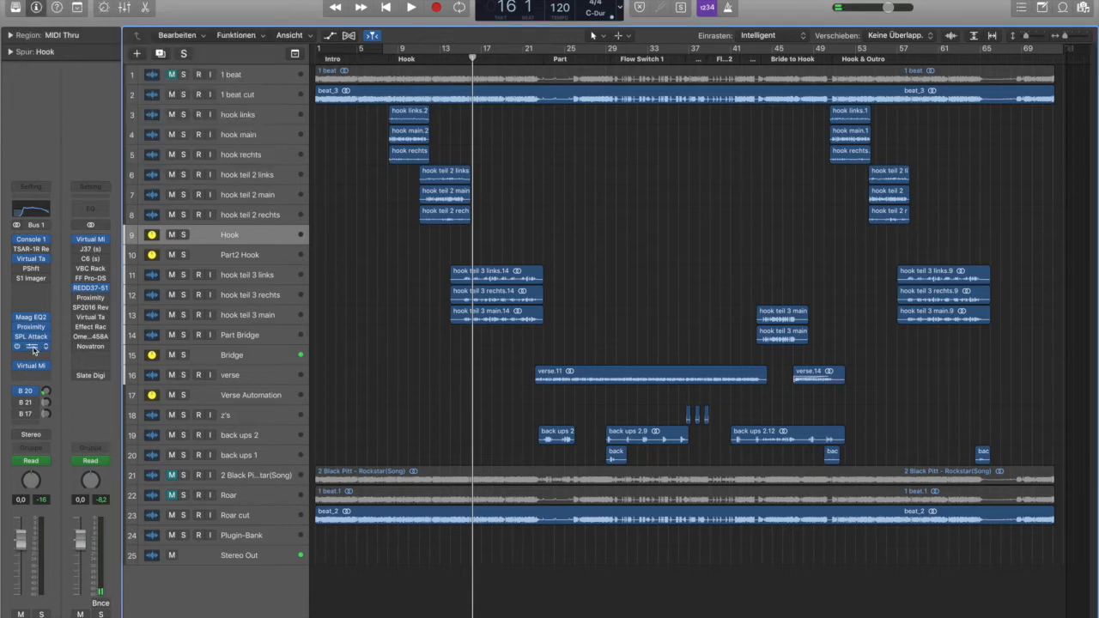
pyautogui.click(35, 347)
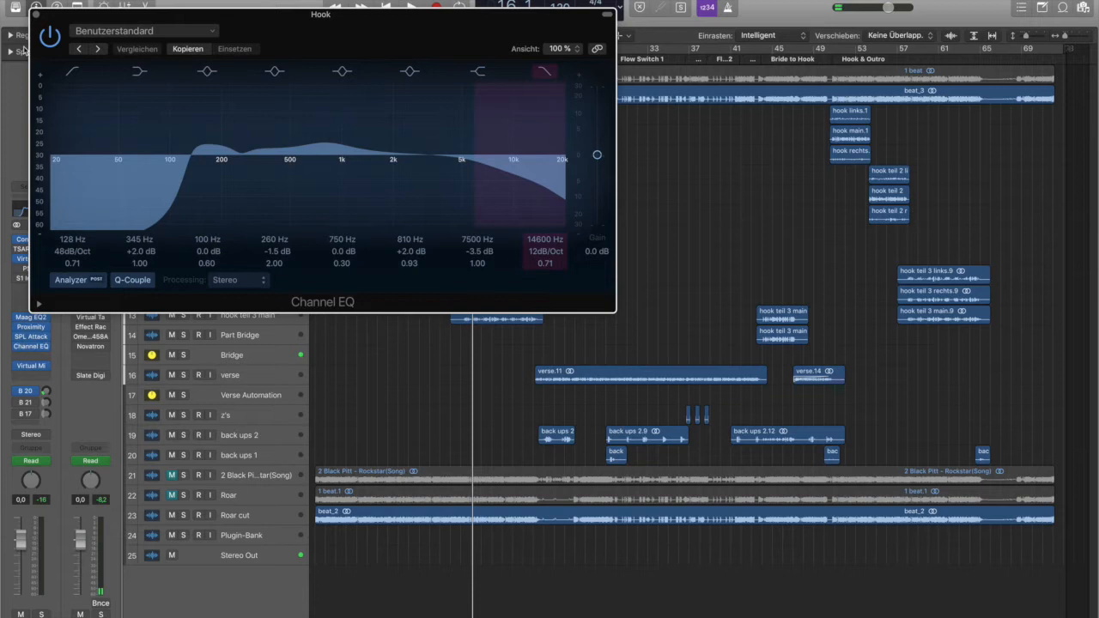
pyautogui.click(38, 16)
# Play the second hook part with Channel EQ and Virtual Mix Rack bypassed on the Hook bus, comparing SPL Attacker off and on
pyautogui.press('space')
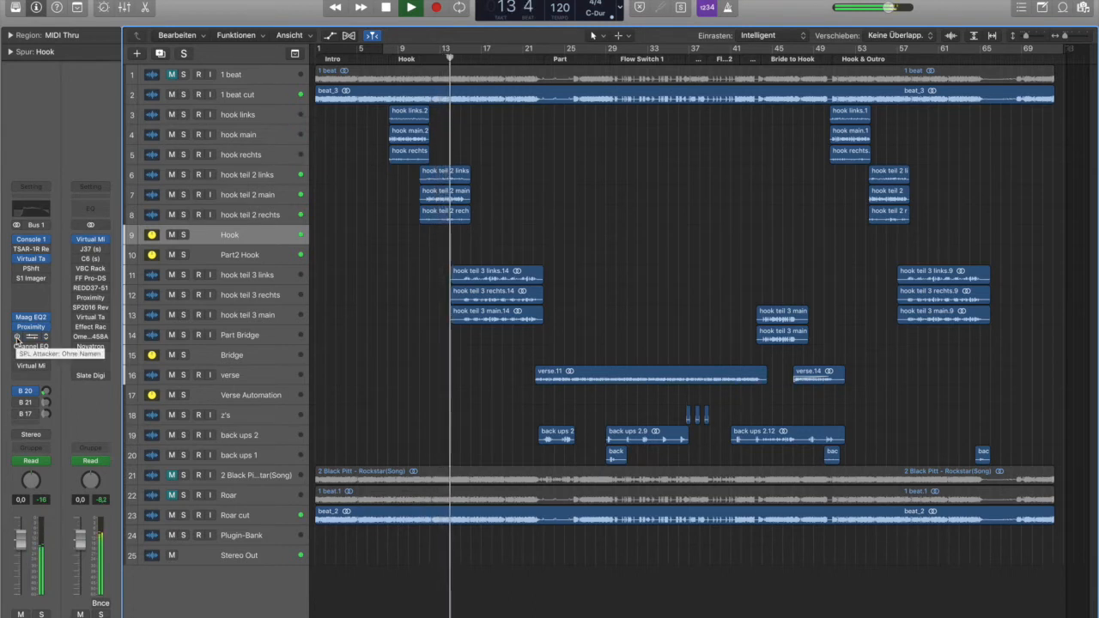
pyautogui.press('space')
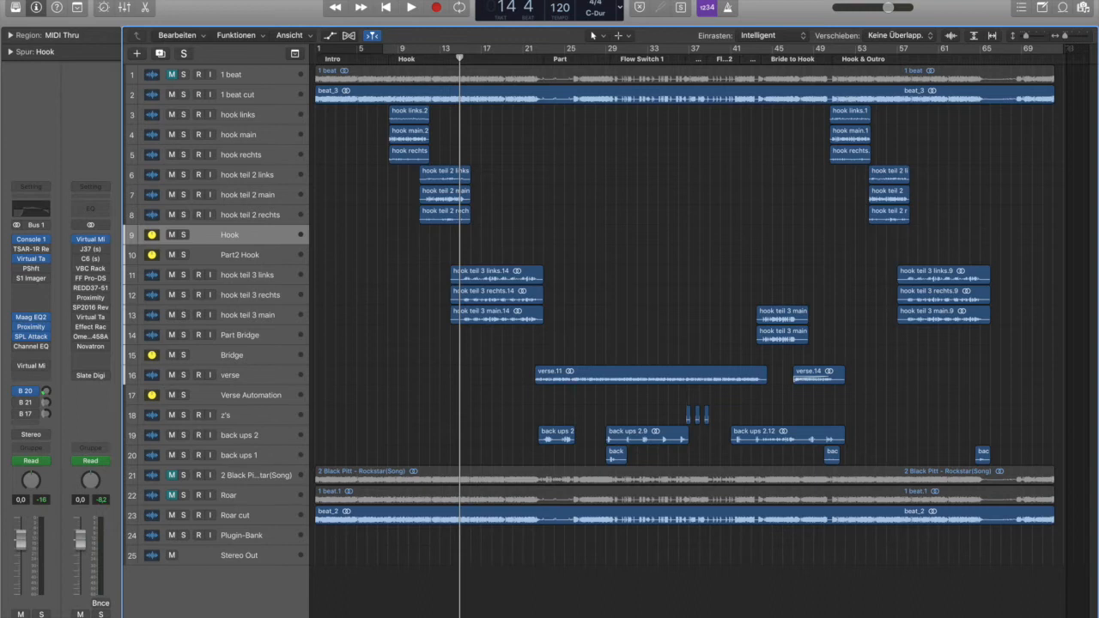
# Play the second hook part from bar 11 to compare the Hook bus with and without its Channel EQ
pyautogui.click(424, 56)
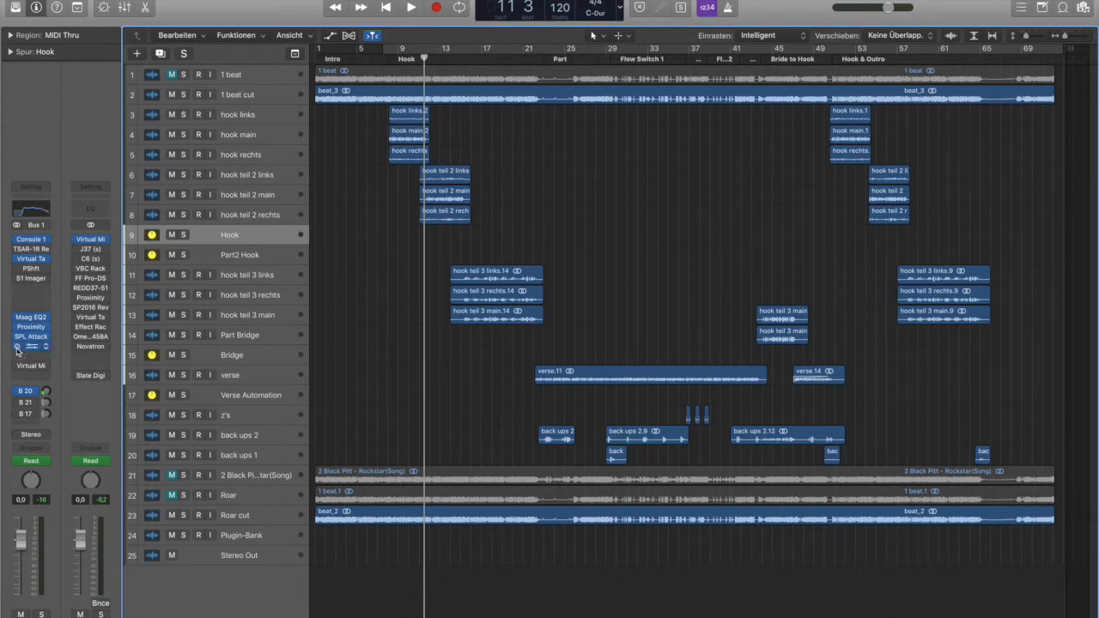
pyautogui.click(17, 348)
pyautogui.press('space')
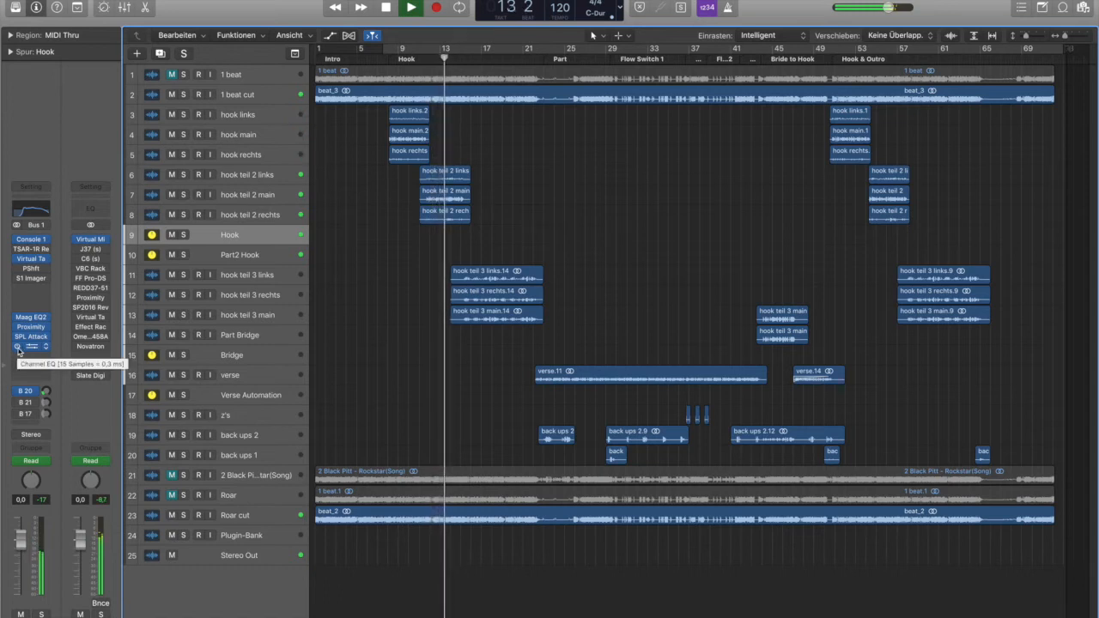
pyautogui.press('space')
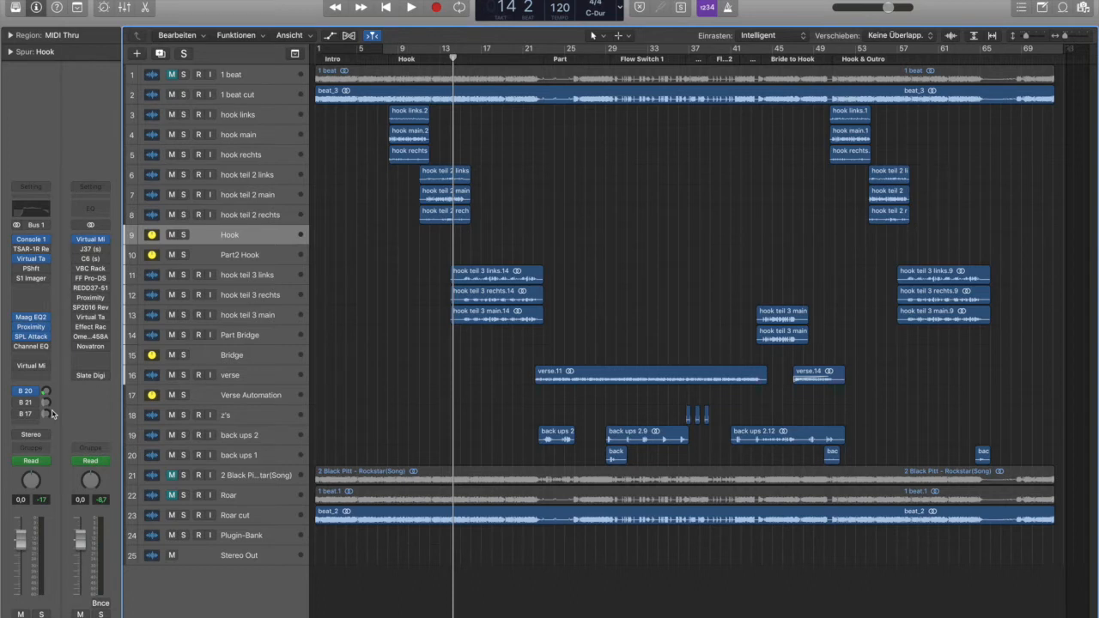
# Check the Hook bus's Channel EQ curve, re-enable the plugin, and close it
pyautogui.click(31, 346)
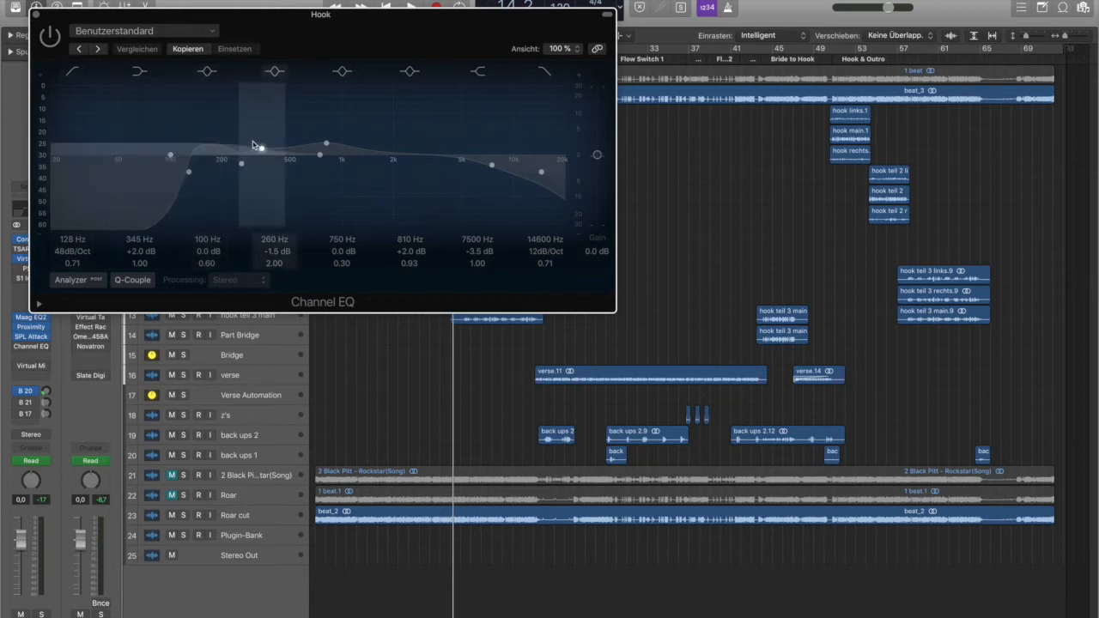
pyautogui.click(51, 36)
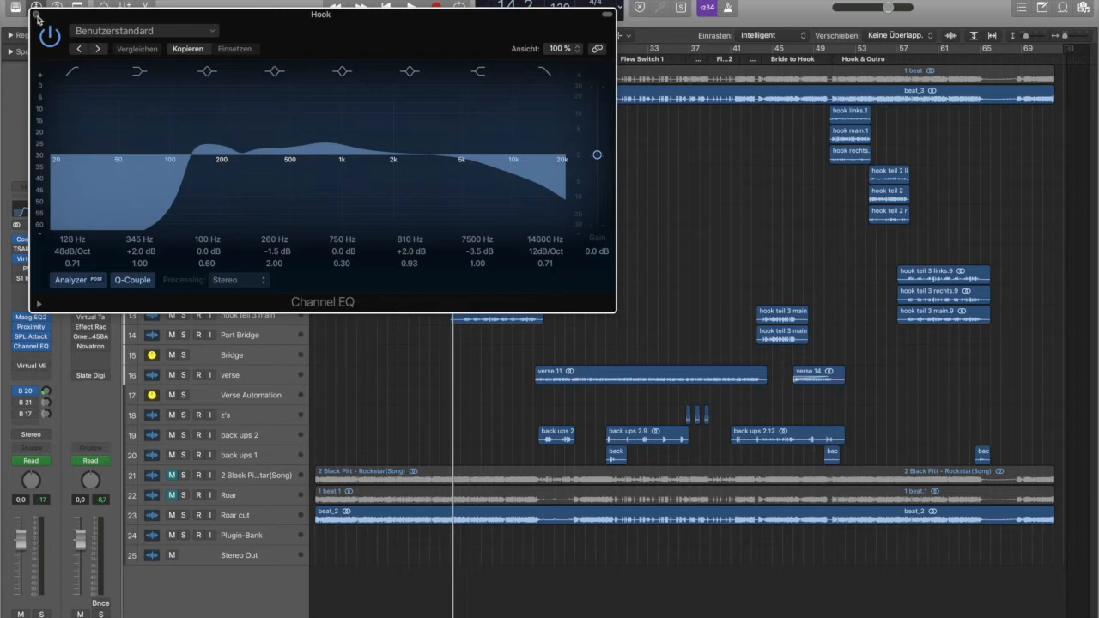
pyautogui.click(37, 16)
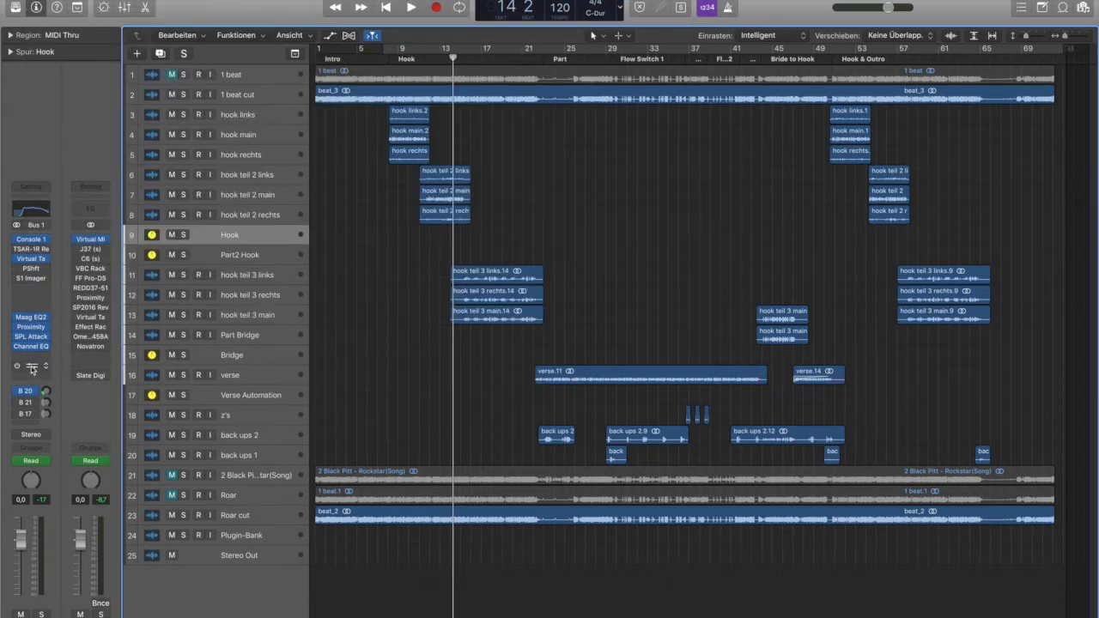
# Open the Hook bus's Virtual Mix Rack, set the playhead to bar 9 at the hook, and re-enable the plugin
pyautogui.click(90, 238)
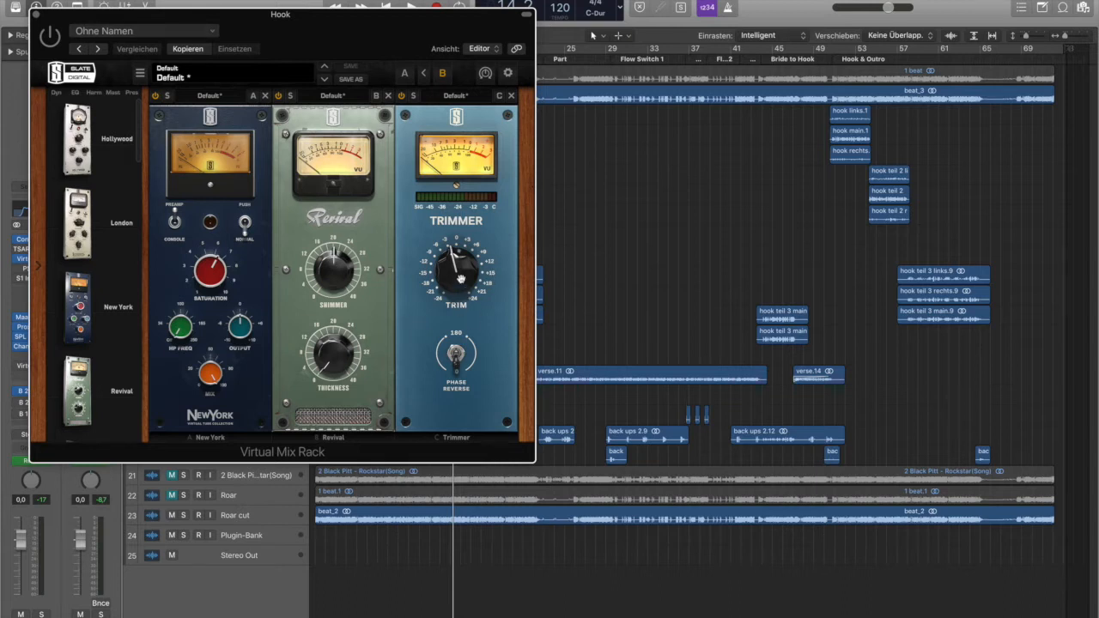
pyautogui.moveTo(330, 47); pyautogui.dragTo(542, 234)
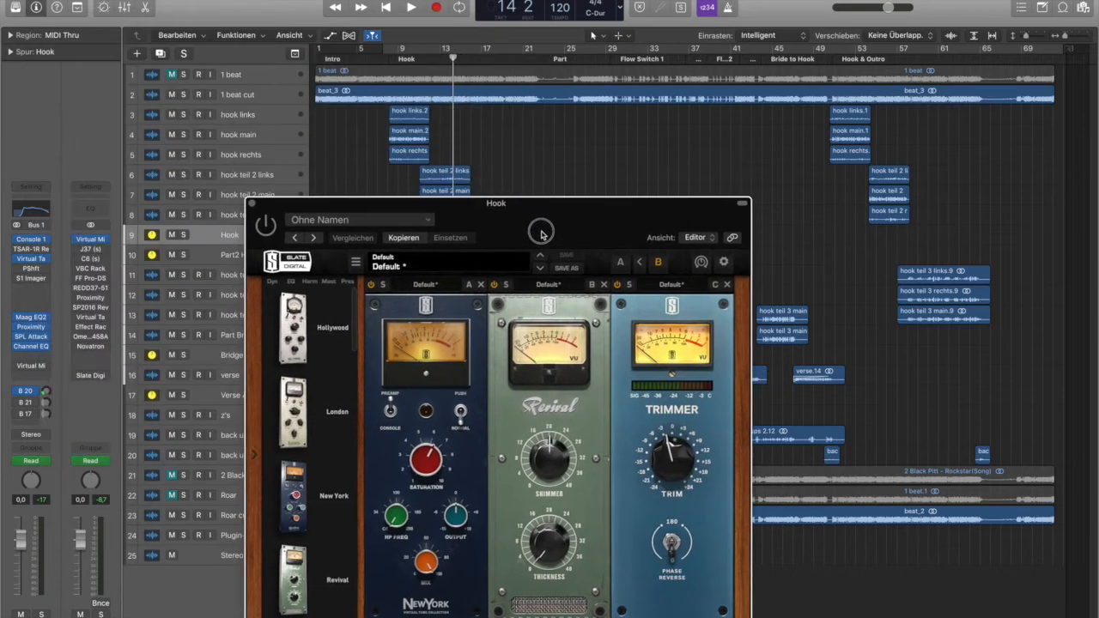
pyautogui.click(398, 58)
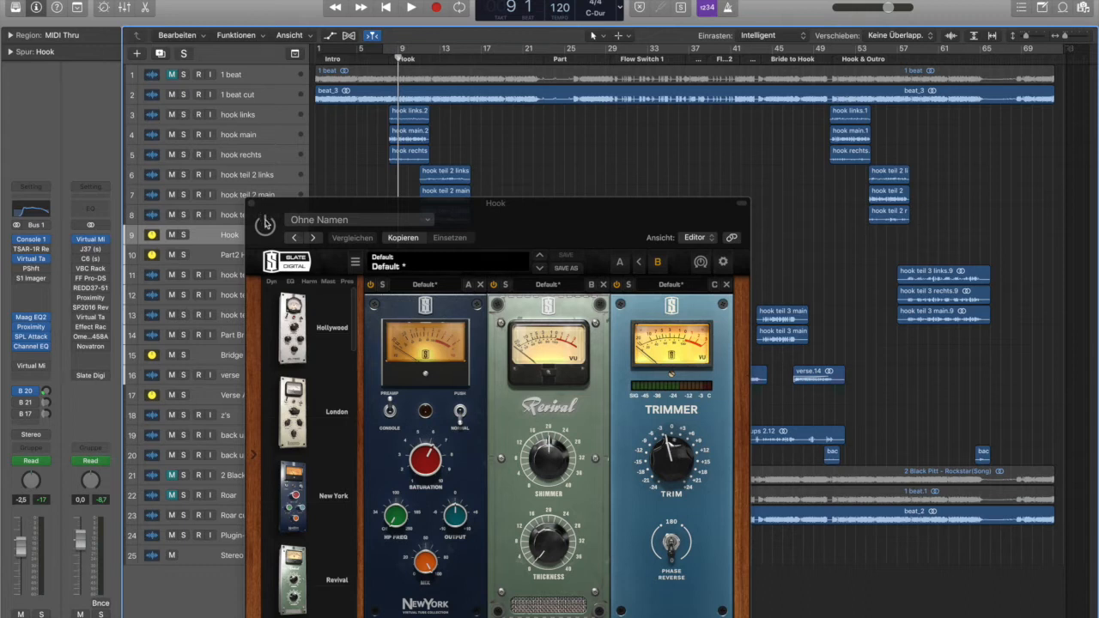
pyautogui.click(266, 225)
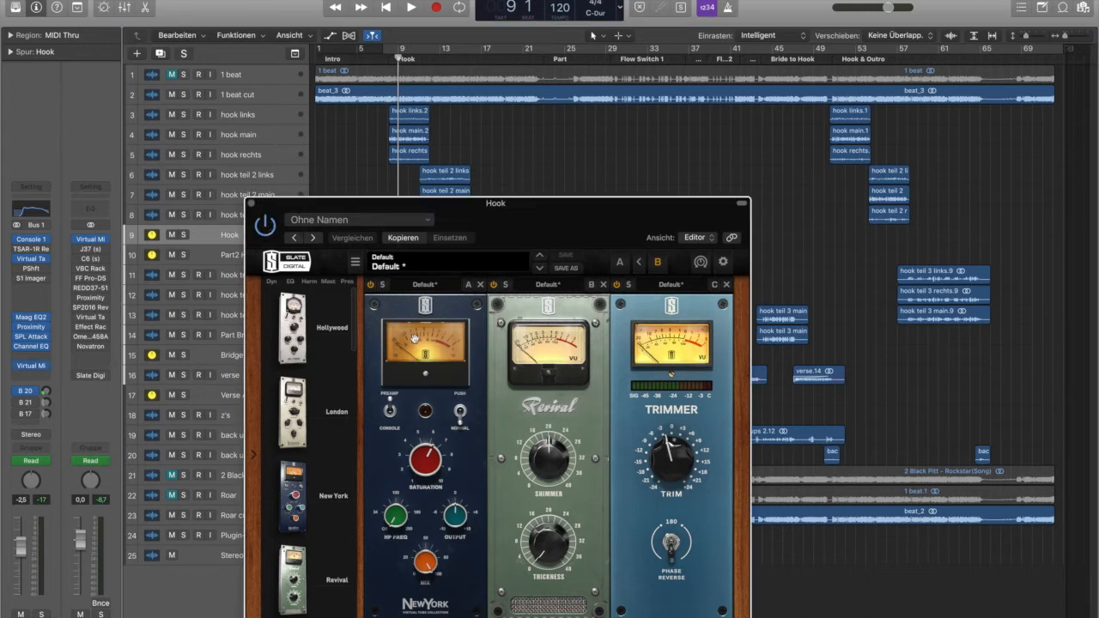
# Play the hook from bar 9 to compare the Hook bus with Virtual Mix Rack off and on, and close the plugin
pyautogui.press('space')
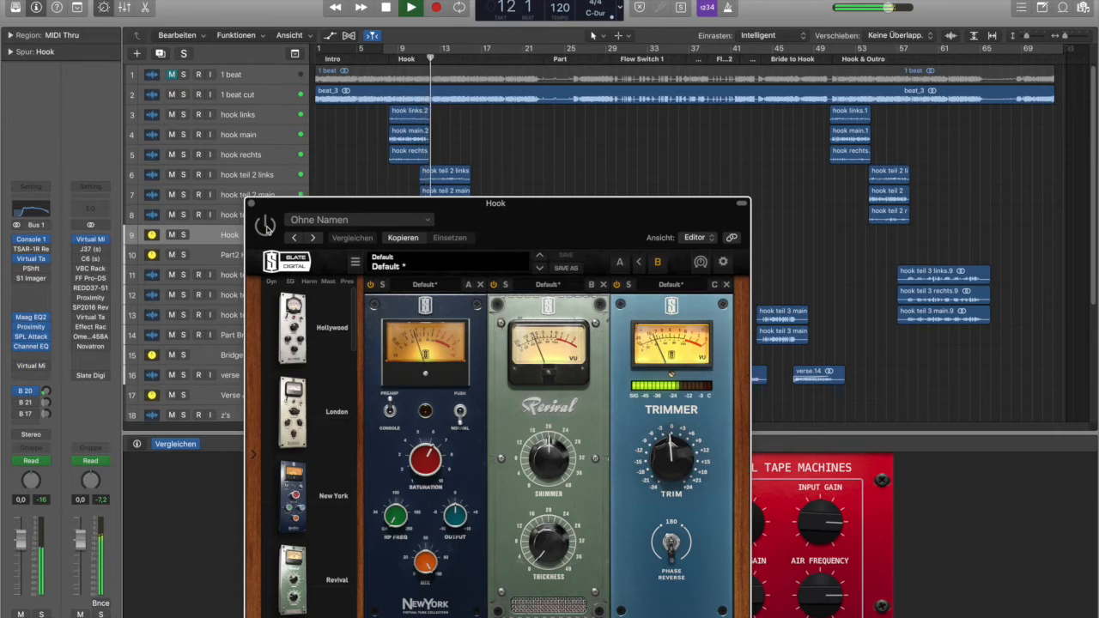
pyautogui.press('space')
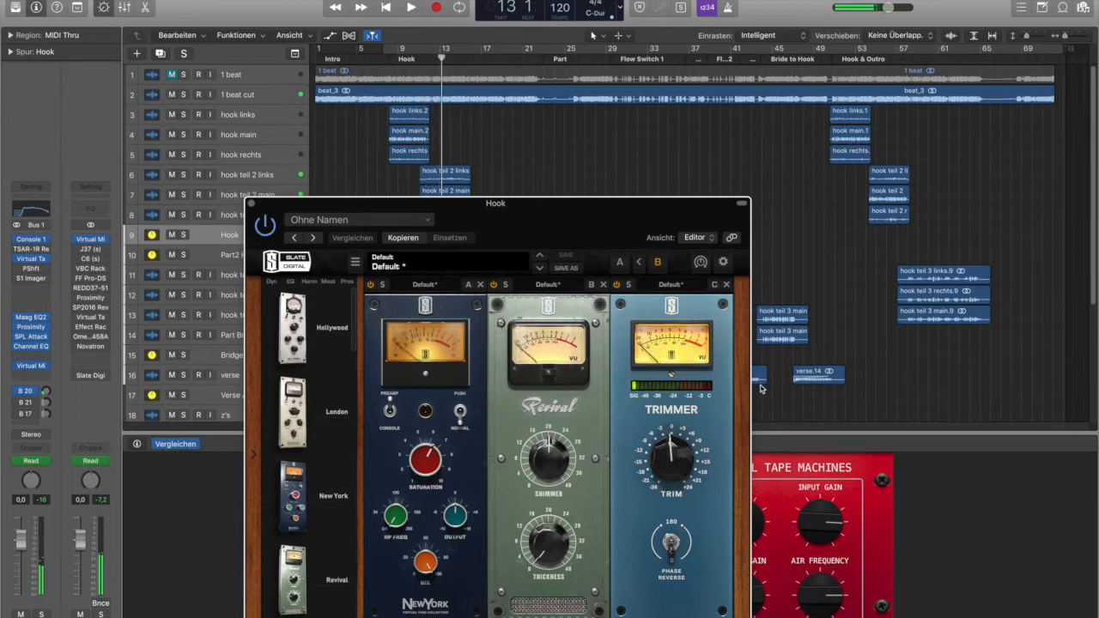
pyautogui.press('x')
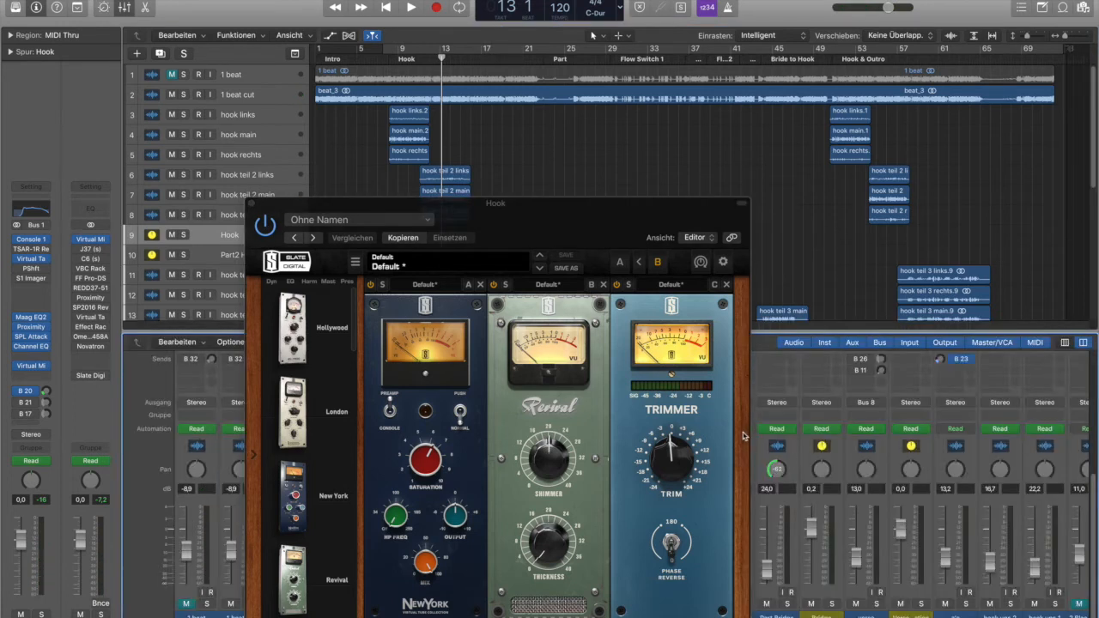
pyautogui.press('x')
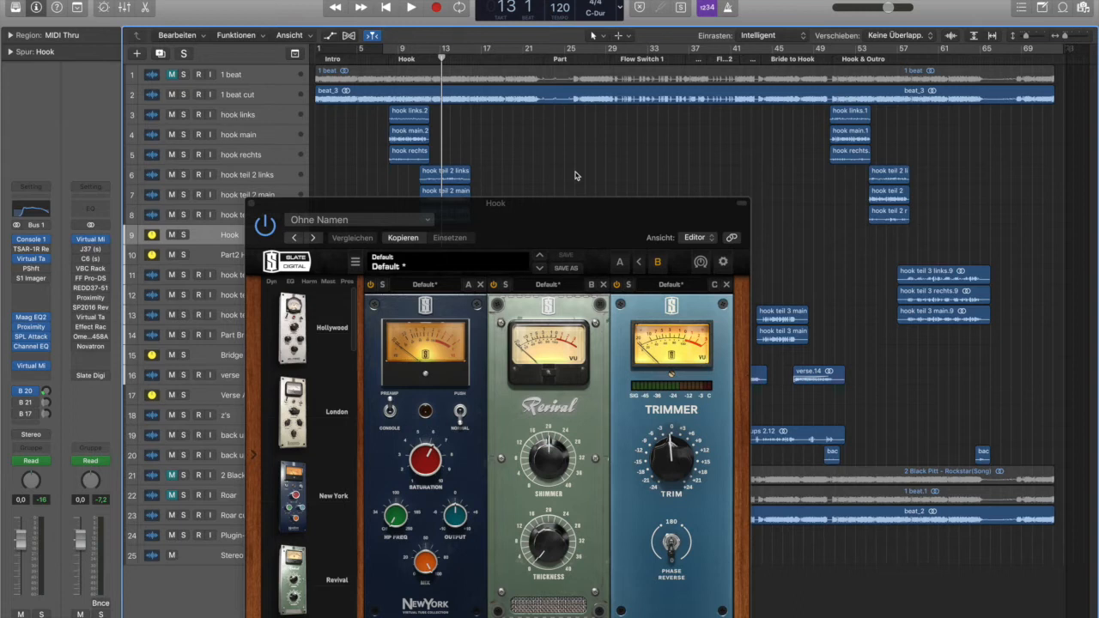
pyautogui.click(256, 208)
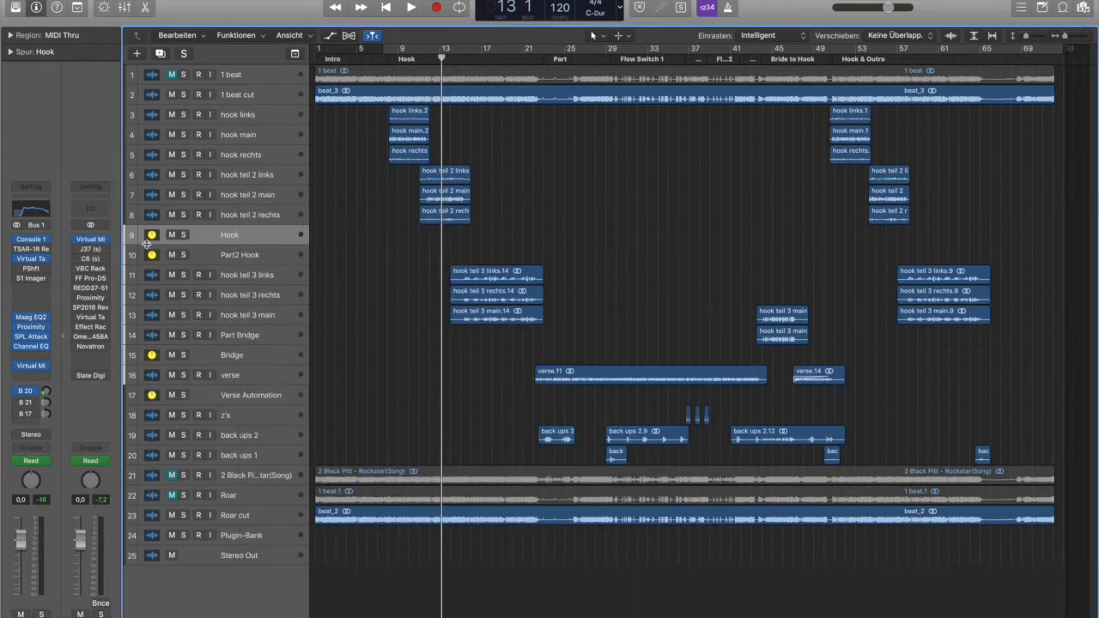
# Open Console 1 on the Hook bus, move its window clear of the channel strip, and turn on cycle mode
pyautogui.click(35, 240)
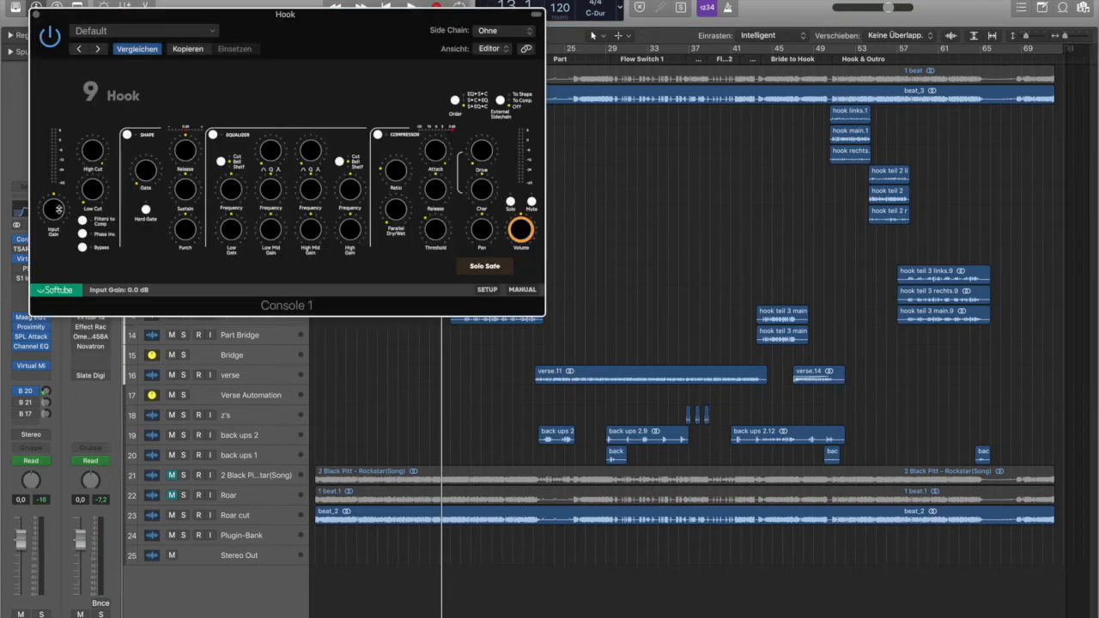
pyautogui.moveTo(375, 46); pyautogui.dragTo(680, 144)
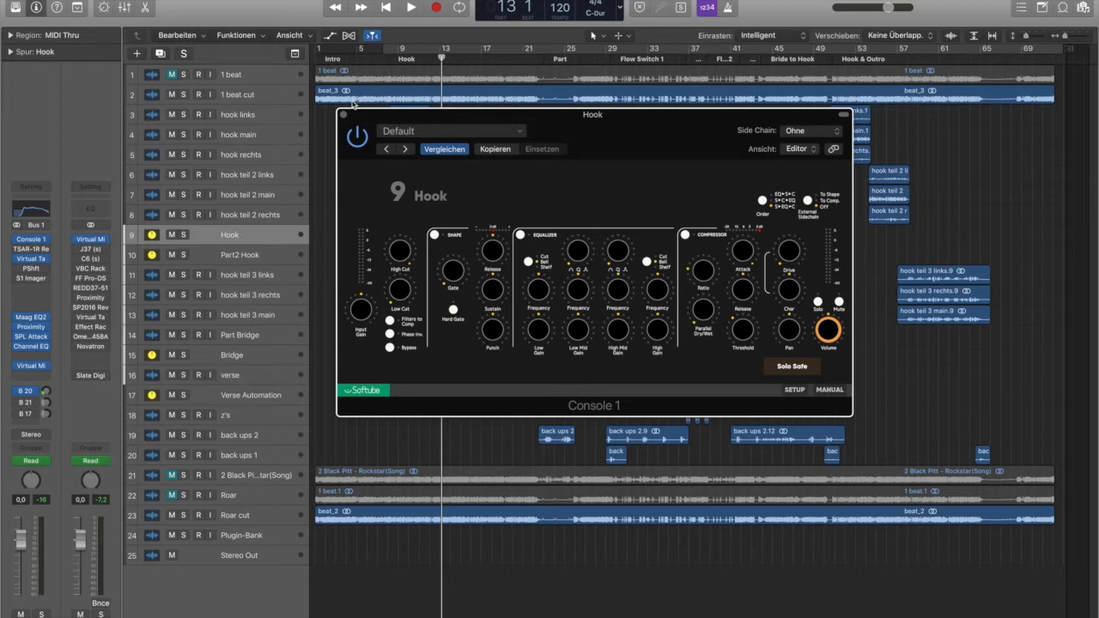
pyautogui.press('c')
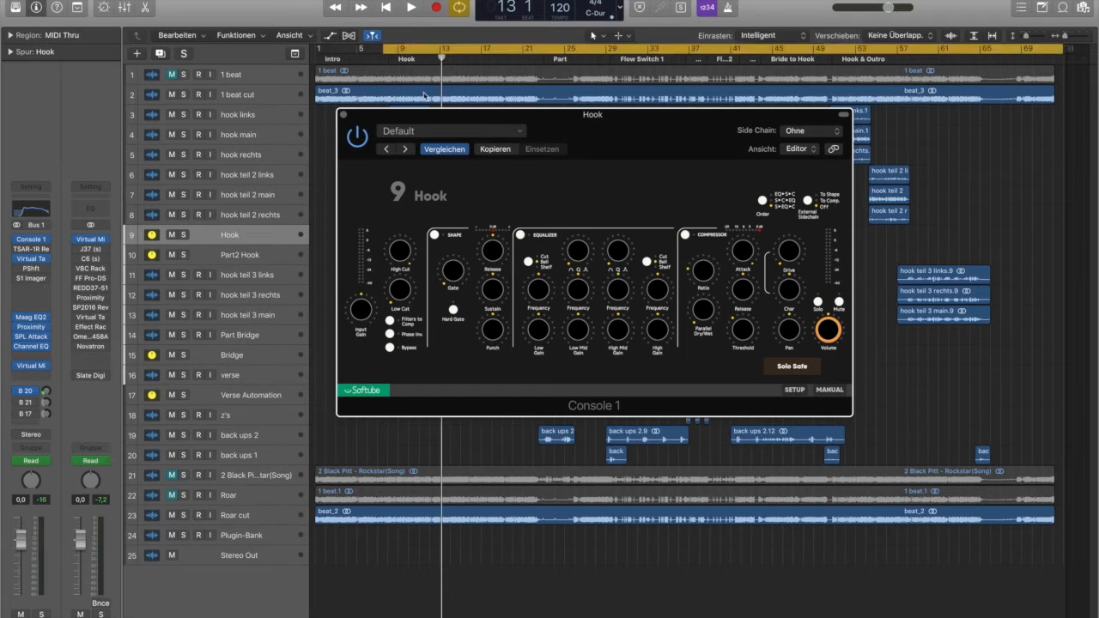
# Play the hook repeatedly to compare the Hook bus with Console 1 on and off, leave it enabled, and close the plugin
pyautogui.press('space')
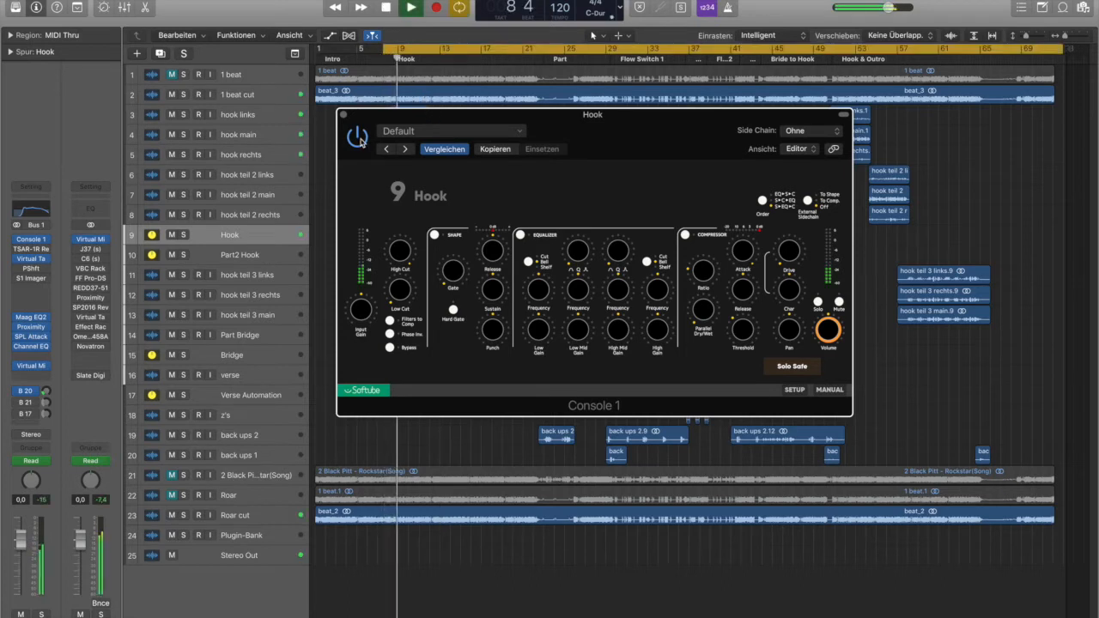
pyautogui.press('space')
pyautogui.press('space')
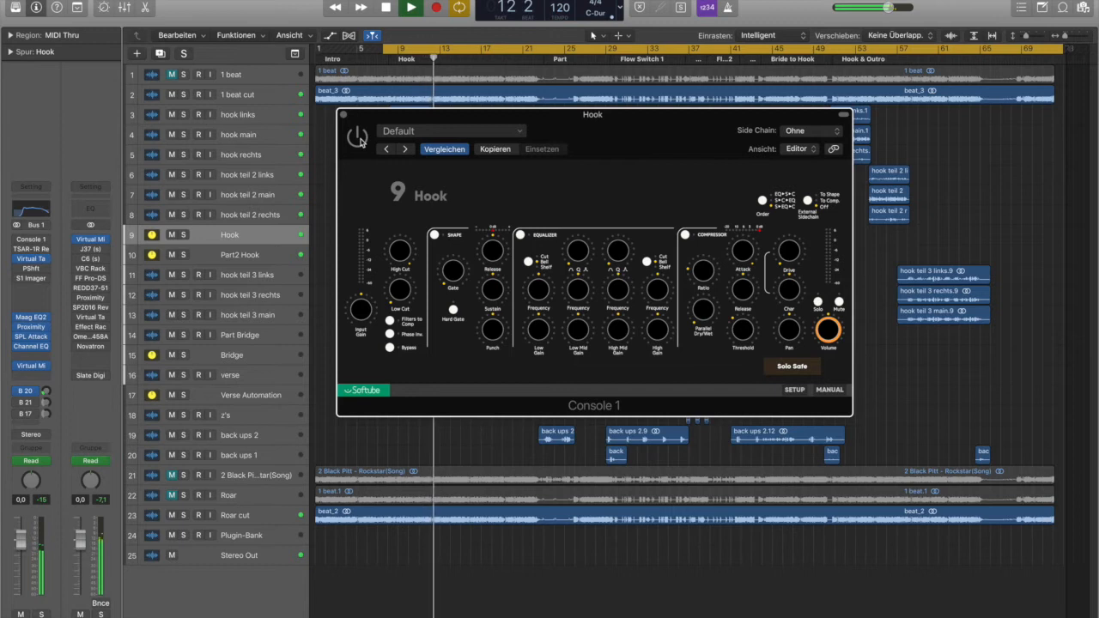
pyautogui.press('space')
pyautogui.press('space')
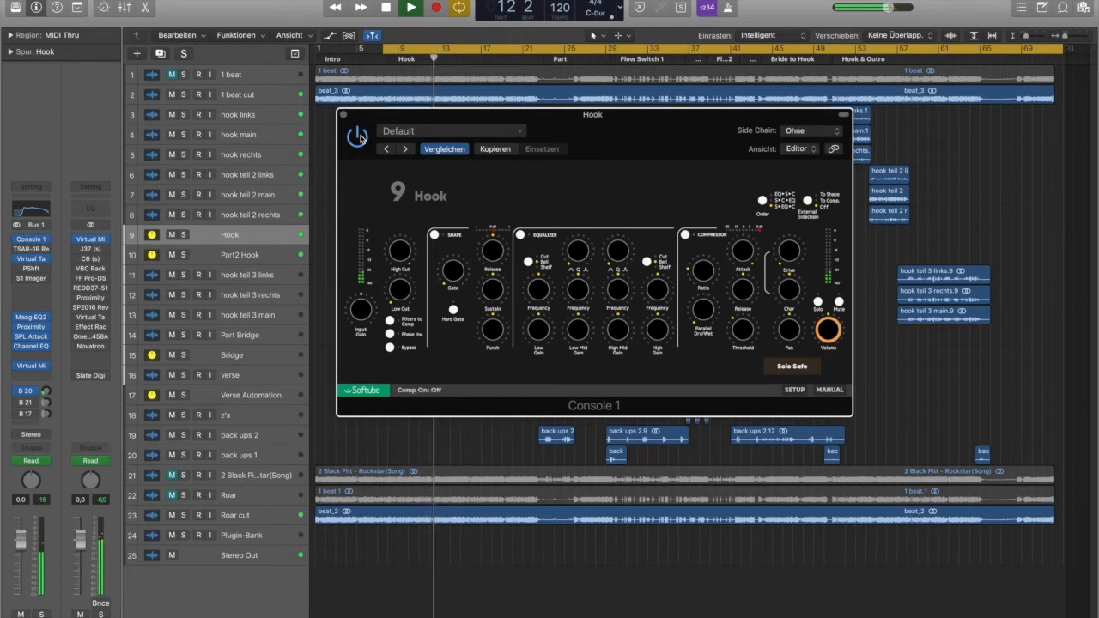
pyautogui.press('space')
pyautogui.press('space')
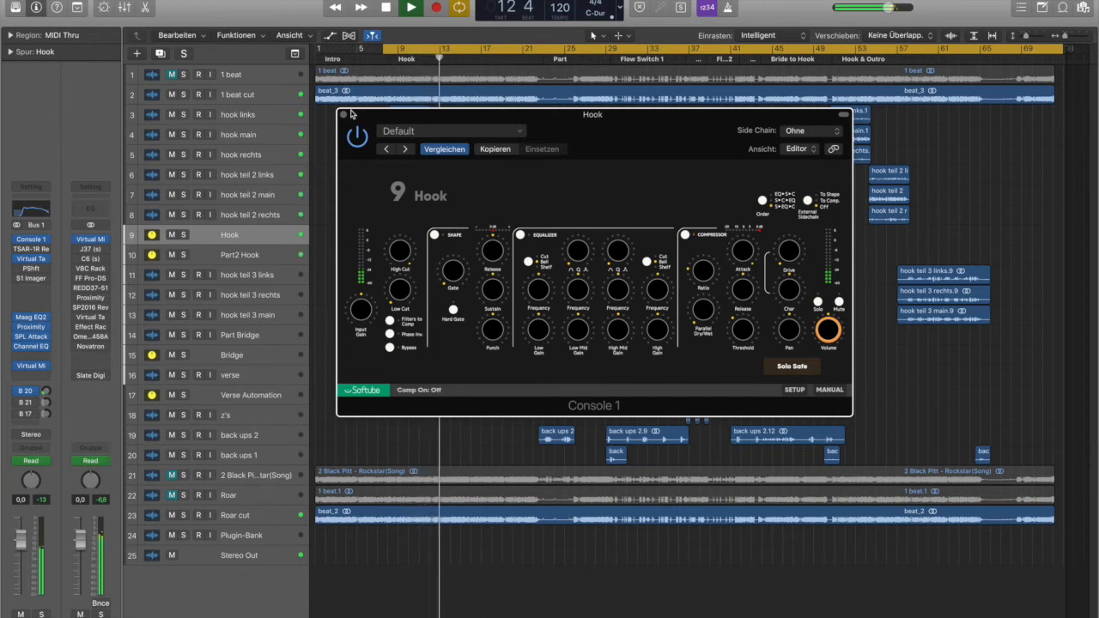
pyautogui.press('space')
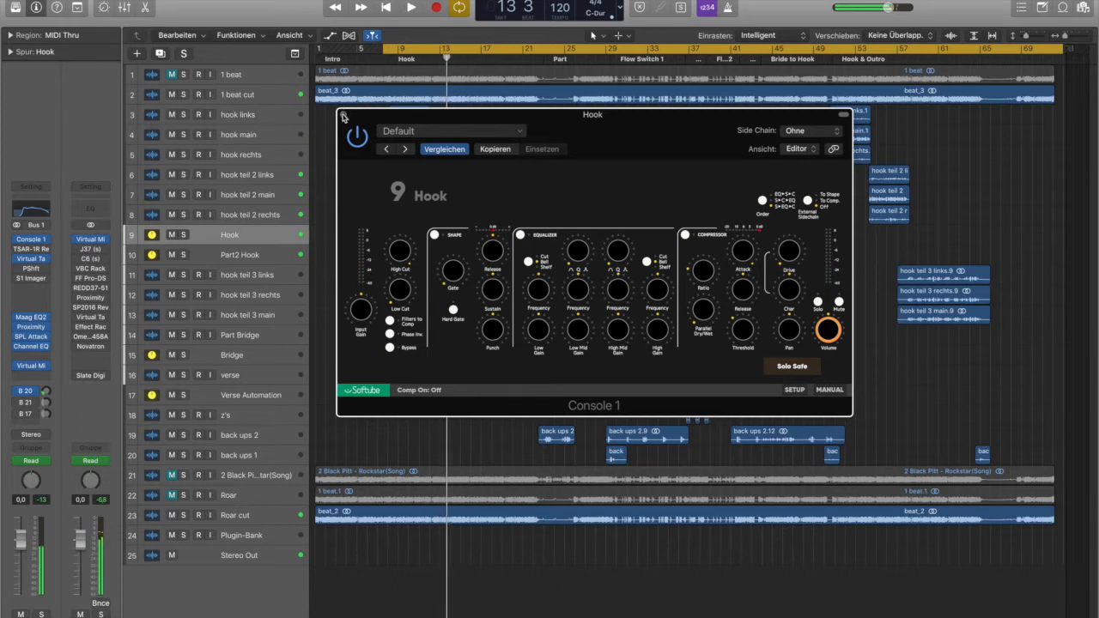
pyautogui.click(342, 115)
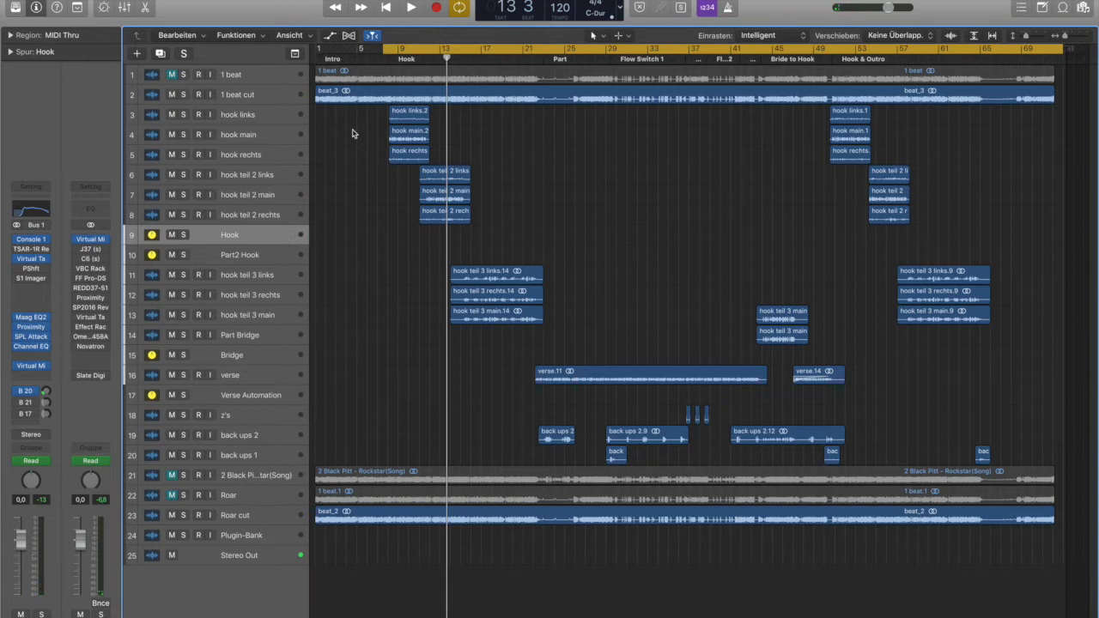
# Check the Console 1 settings on the Bridge bus, close the plugin, and turn off cycle mode
pyautogui.press('Down')
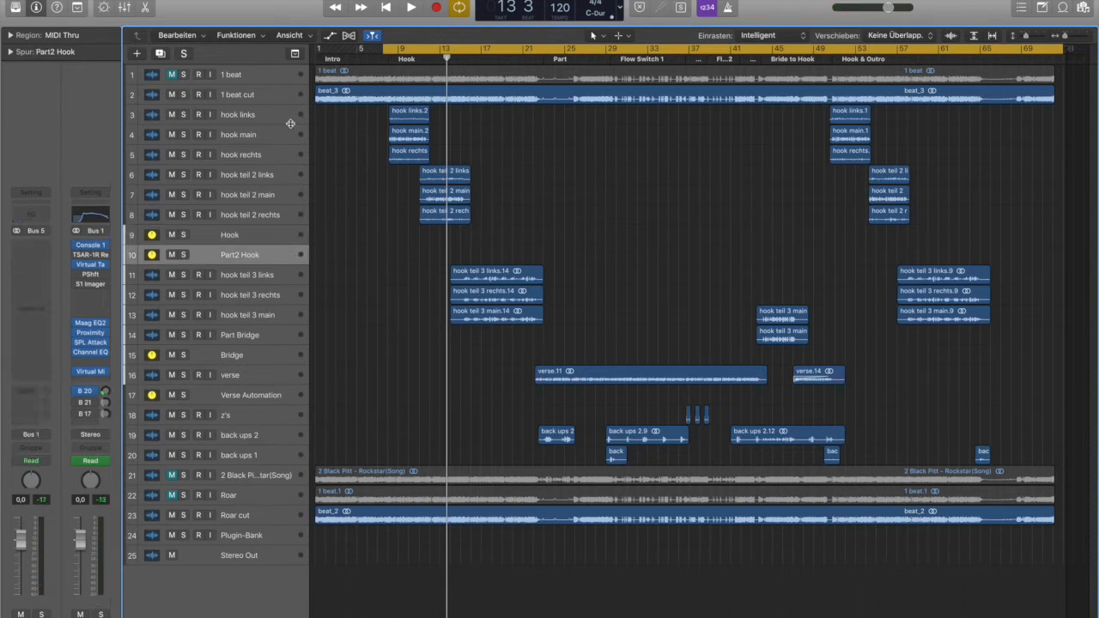
pyautogui.press('Down')
pyautogui.press('Down')
pyautogui.press('Down')
pyautogui.press('Down')
pyautogui.press('Down')
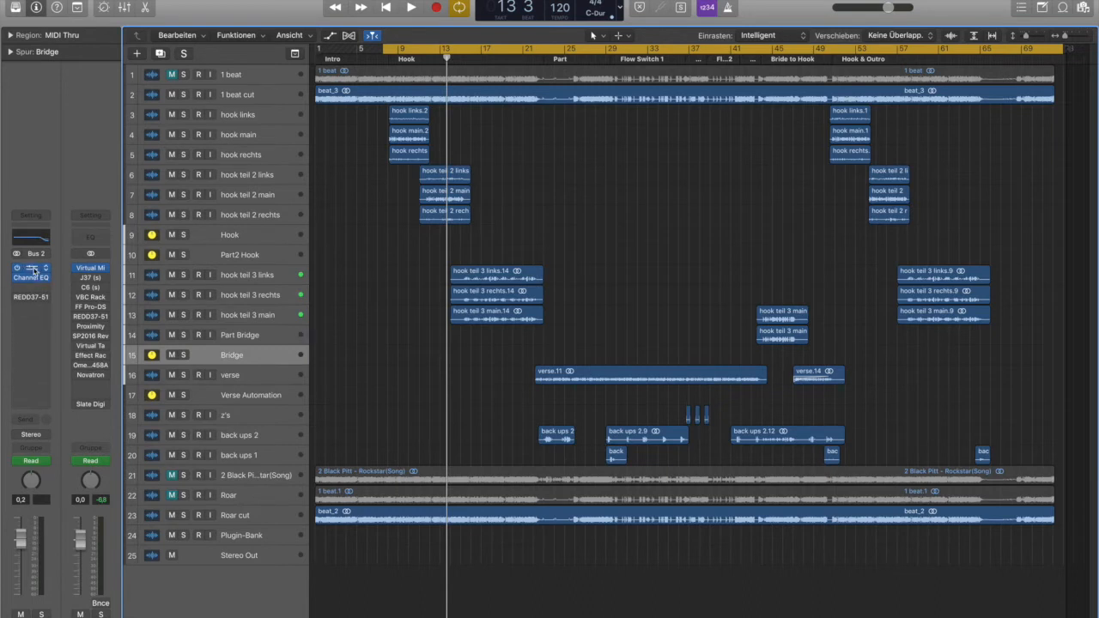
pyautogui.click(33, 270)
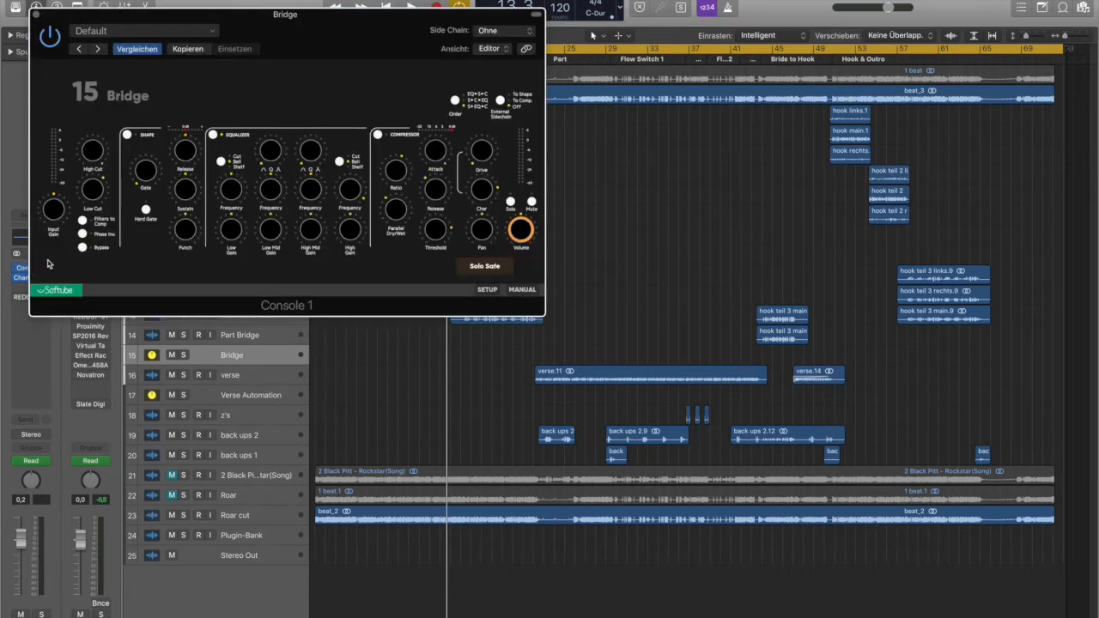
pyautogui.click(37, 16)
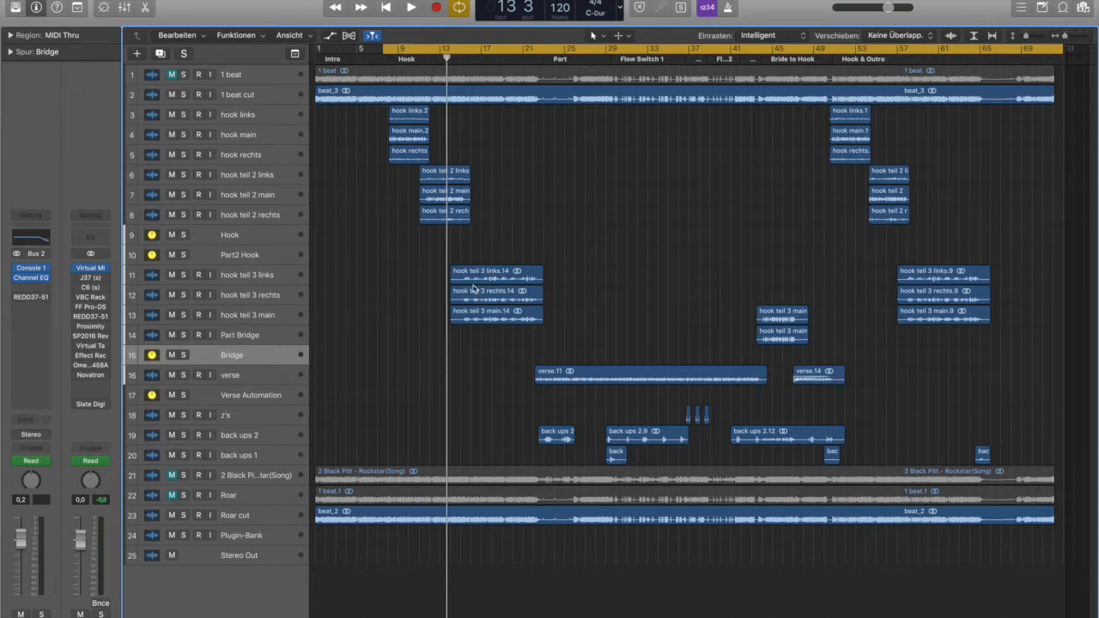
pyautogui.press('c')
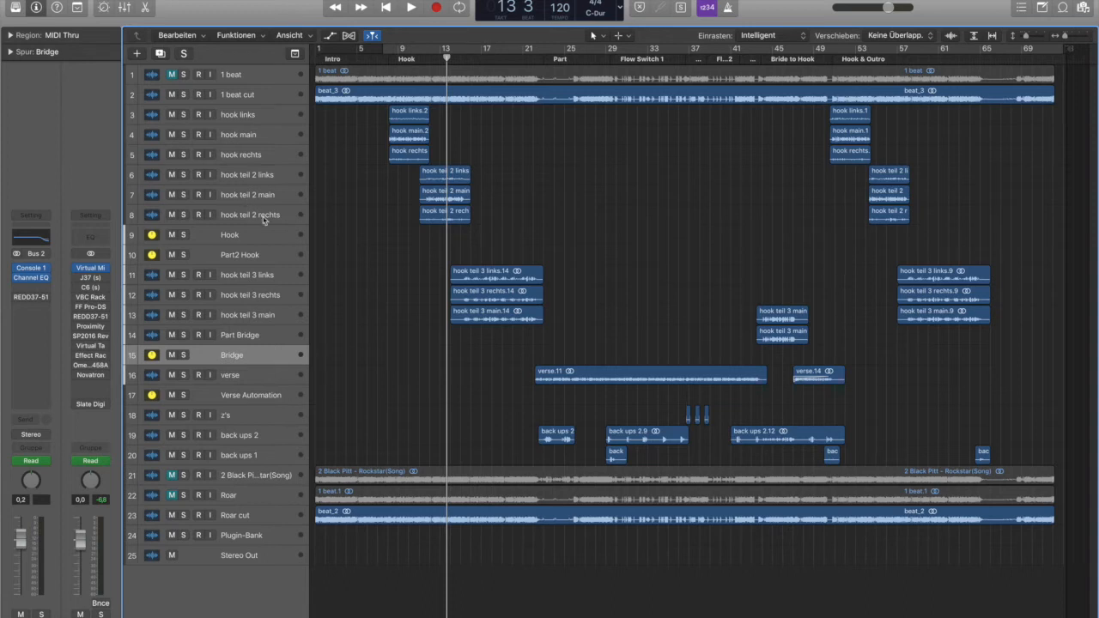
# Look through the channel strips of the Part Bridge track and the three hook teil 3 tracks
pyautogui.click(266, 237)
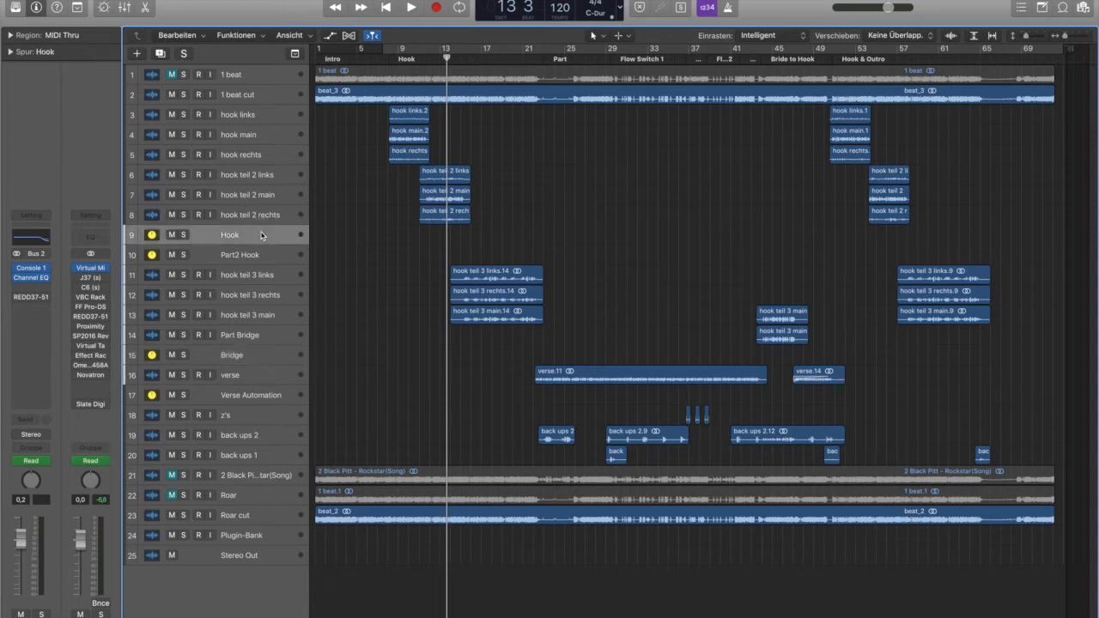
pyautogui.click(253, 274)
pyautogui.click(262, 338)
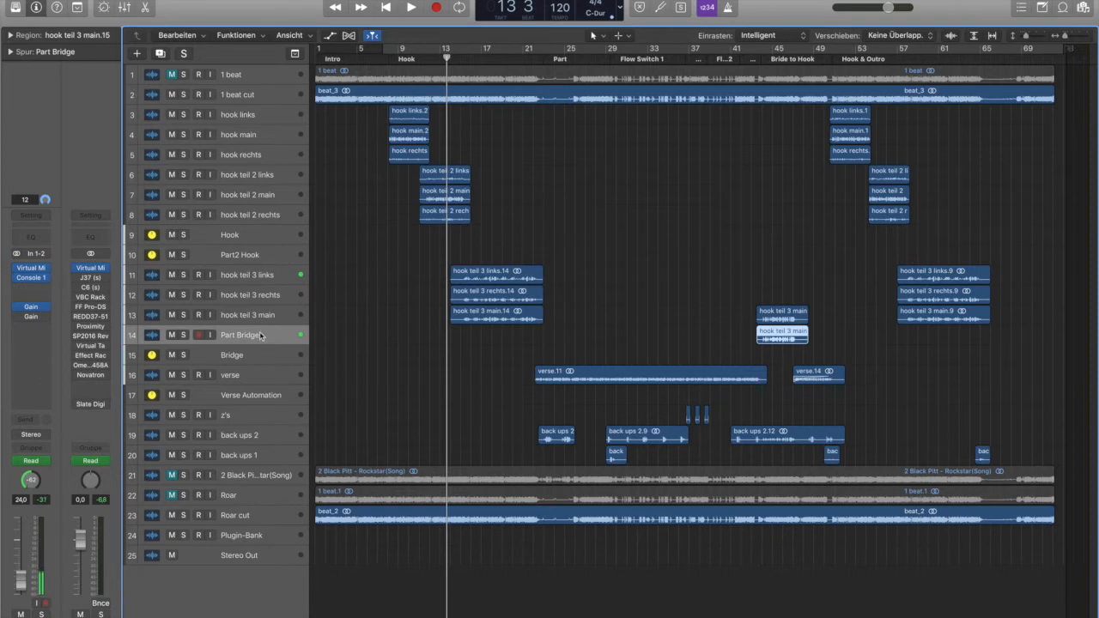
pyautogui.click(251, 278)
pyautogui.click(251, 297)
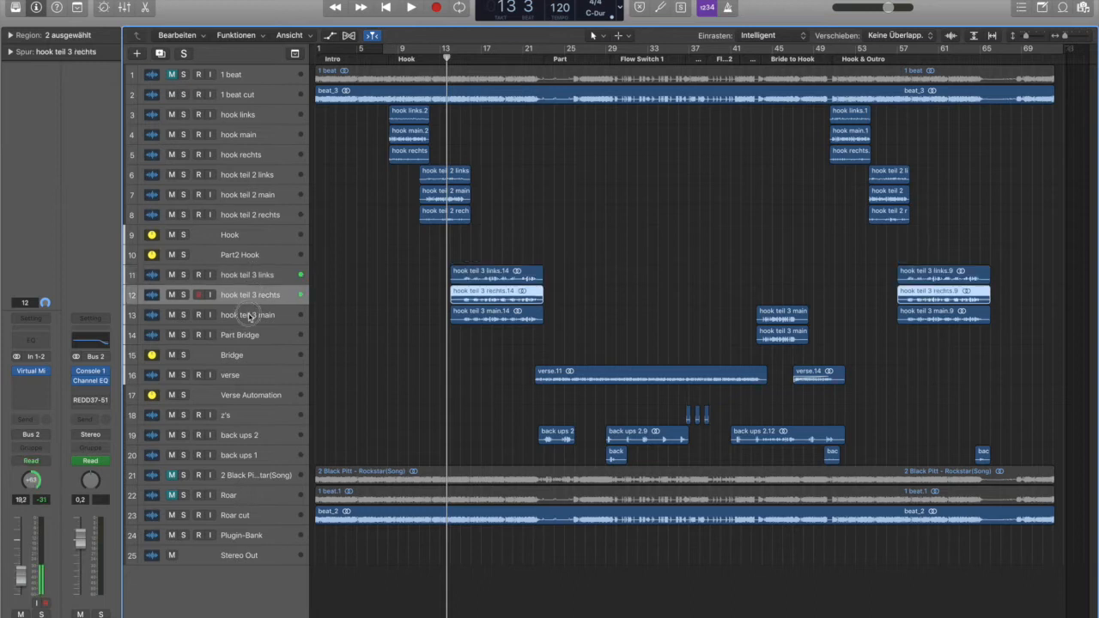
pyautogui.click(250, 315)
pyautogui.click(249, 297)
pyautogui.click(248, 277)
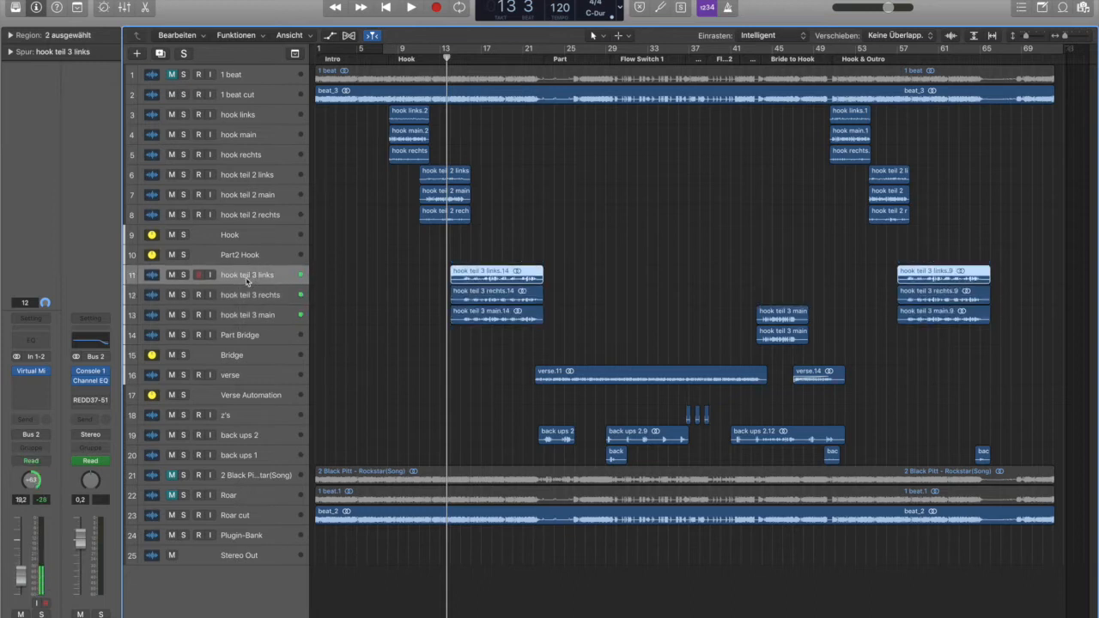
# Step back and forth through hook teil 3 links, rechts and main to compare their plugins, panning and output routing
pyautogui.press('Down')
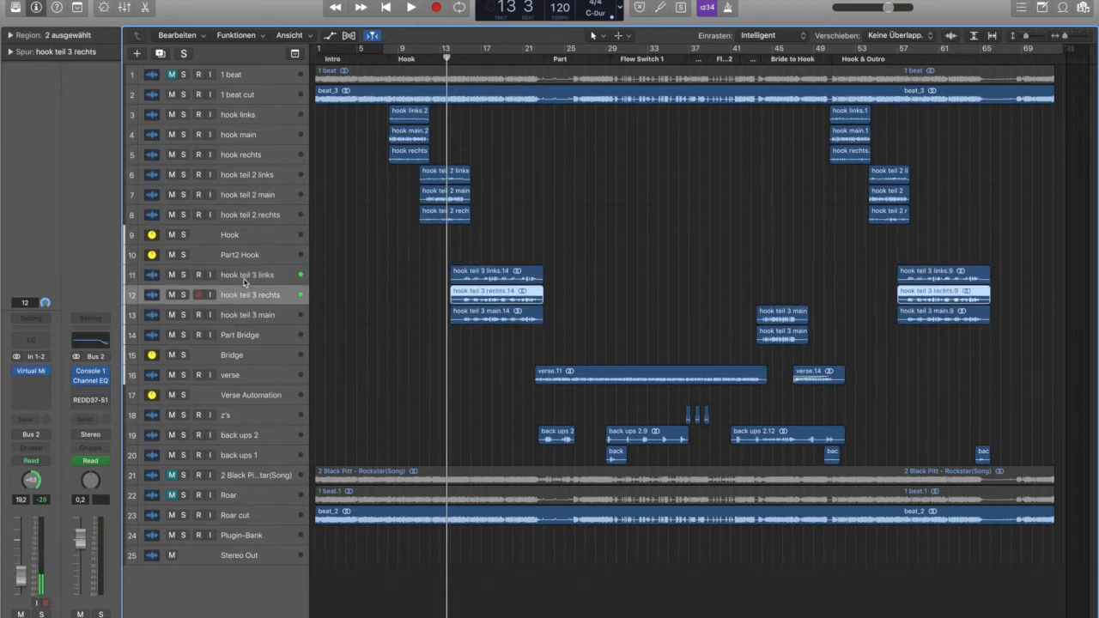
pyautogui.press('Down')
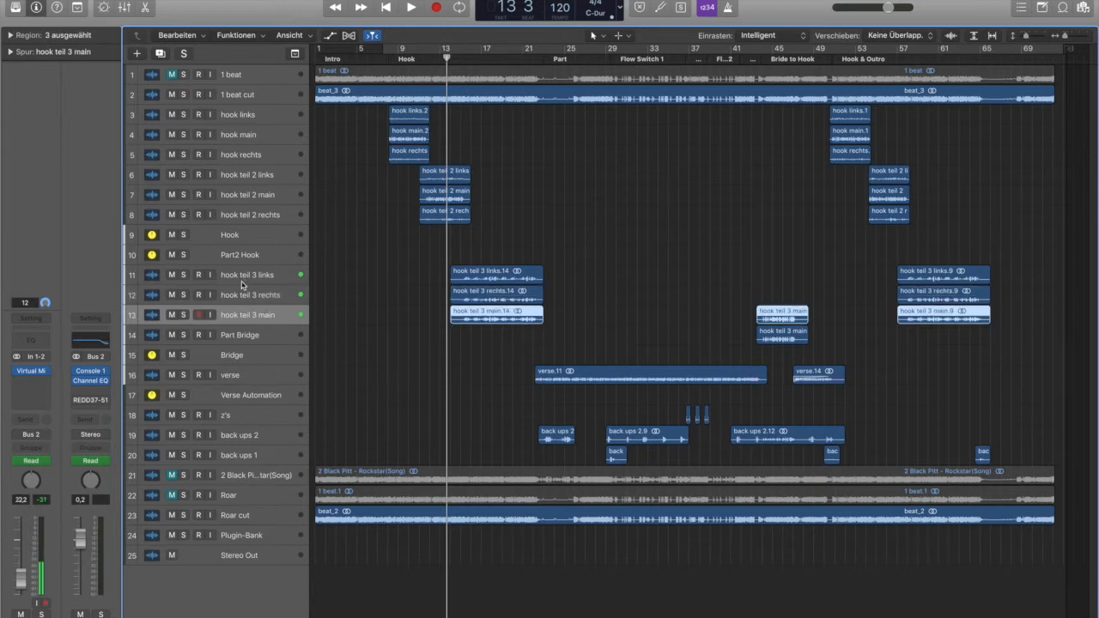
pyautogui.click(238, 283)
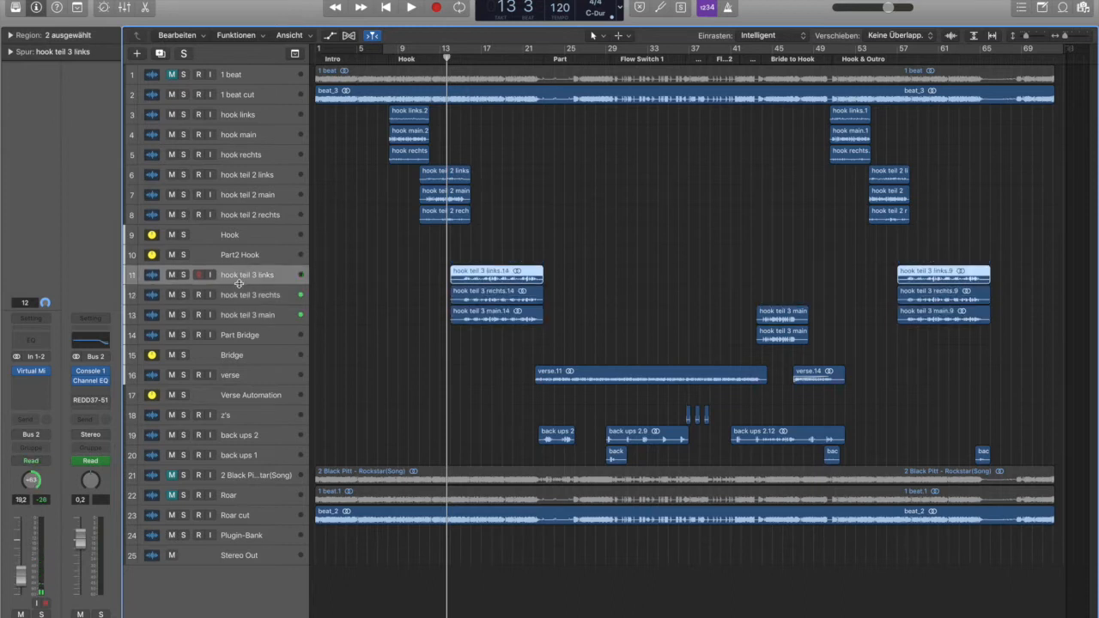
pyautogui.press('Down')
pyautogui.press('Down')
pyautogui.press('Up')
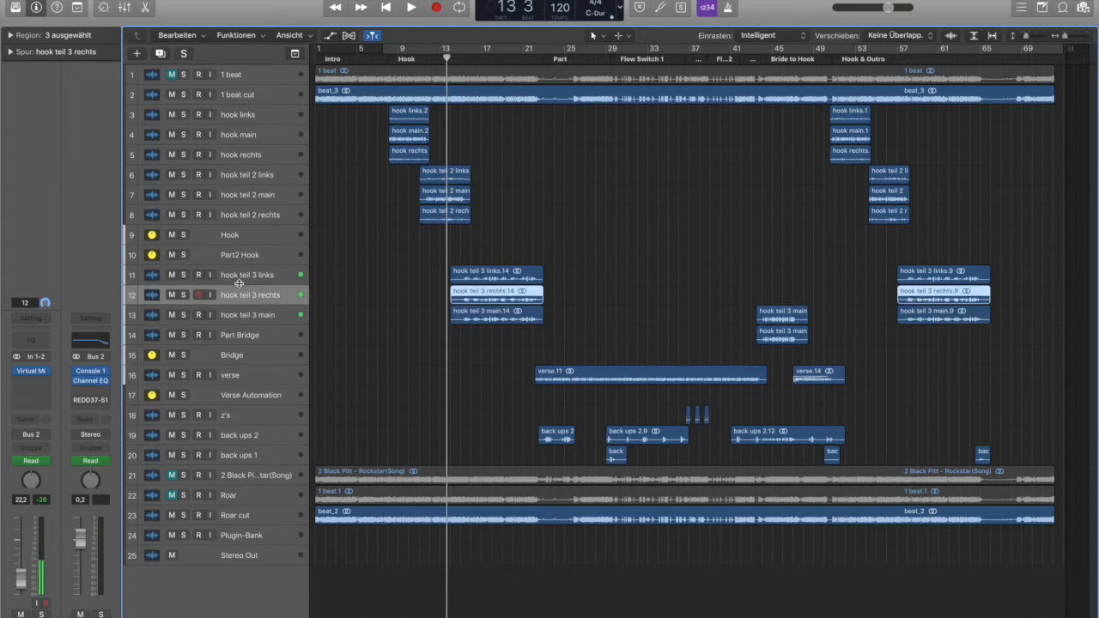
pyautogui.press('Up')
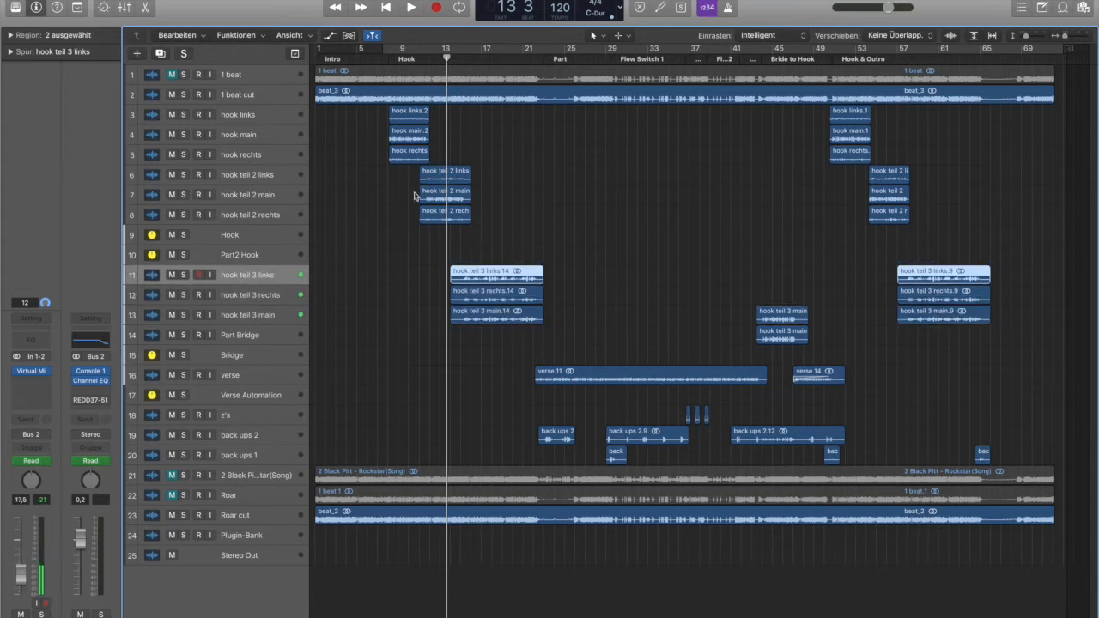
# Play the third hook part from bar 13 and solo the Bridge bus
pyautogui.press('space')
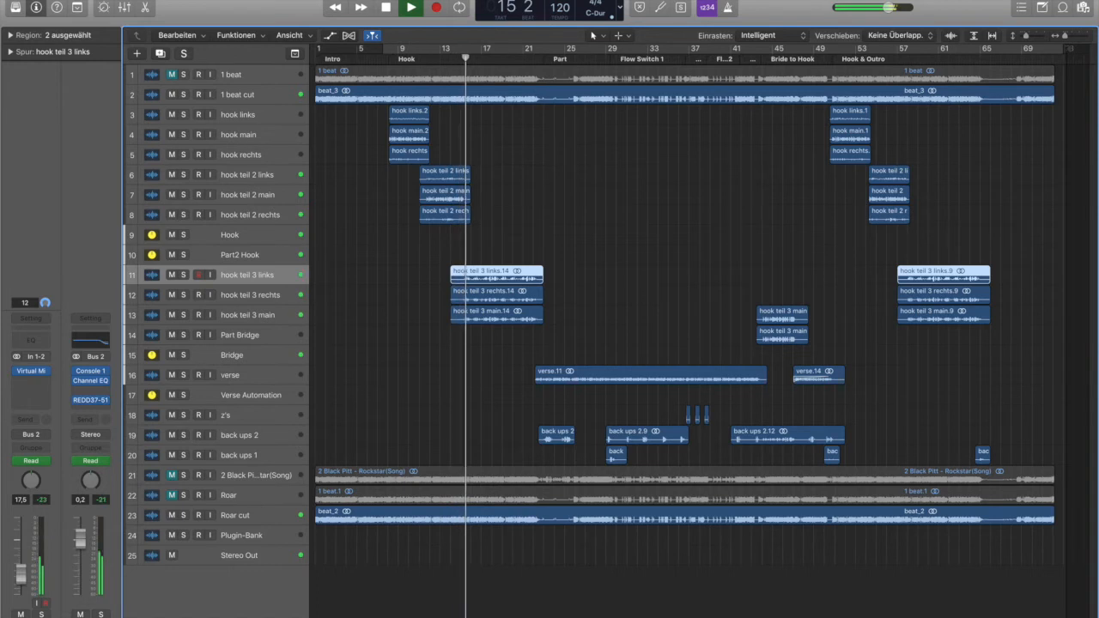
pyautogui.click(247, 354)
pyautogui.press('s')
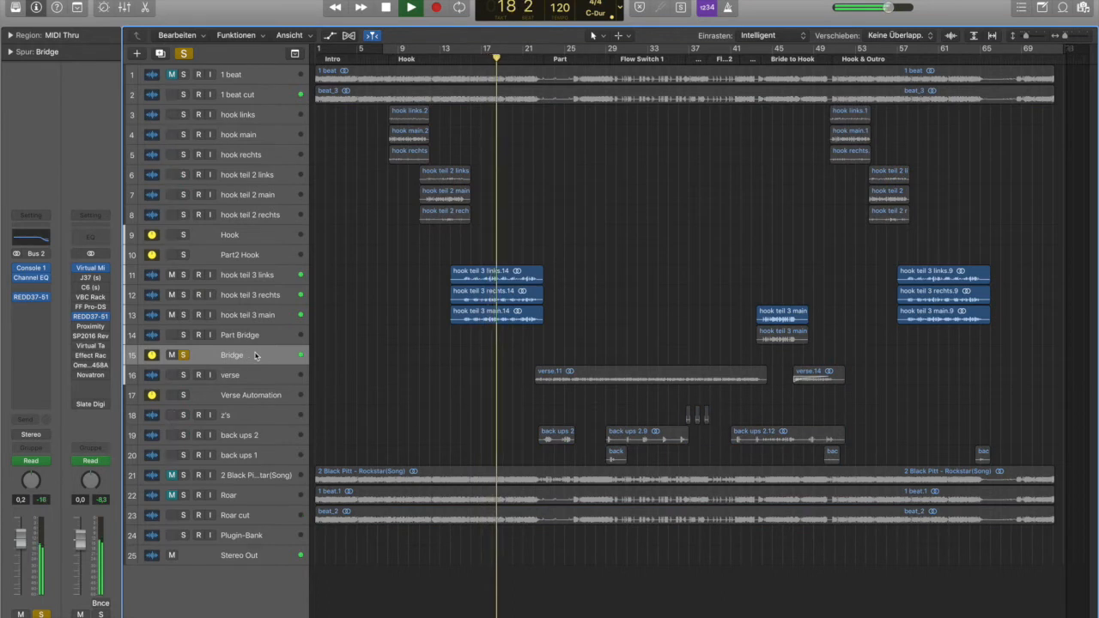
# Solo hook teil 3 main, rechts and links instead of the Bridge bus, and stop playback
pyautogui.click(272, 315)
pyautogui.press('s')
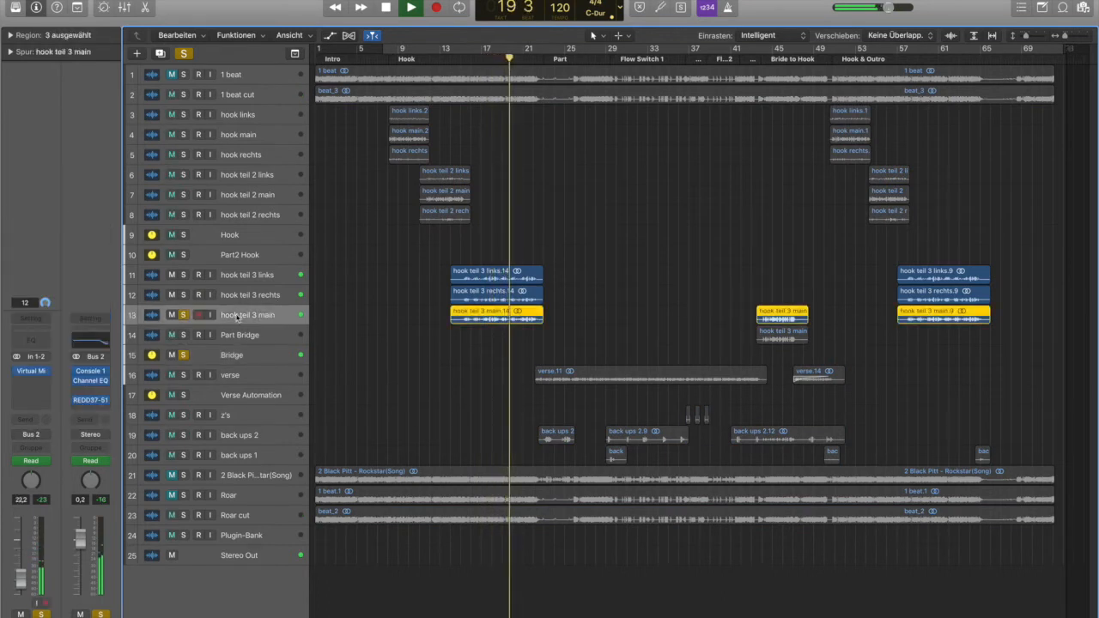
pyautogui.click(183, 296)
pyautogui.click(184, 276)
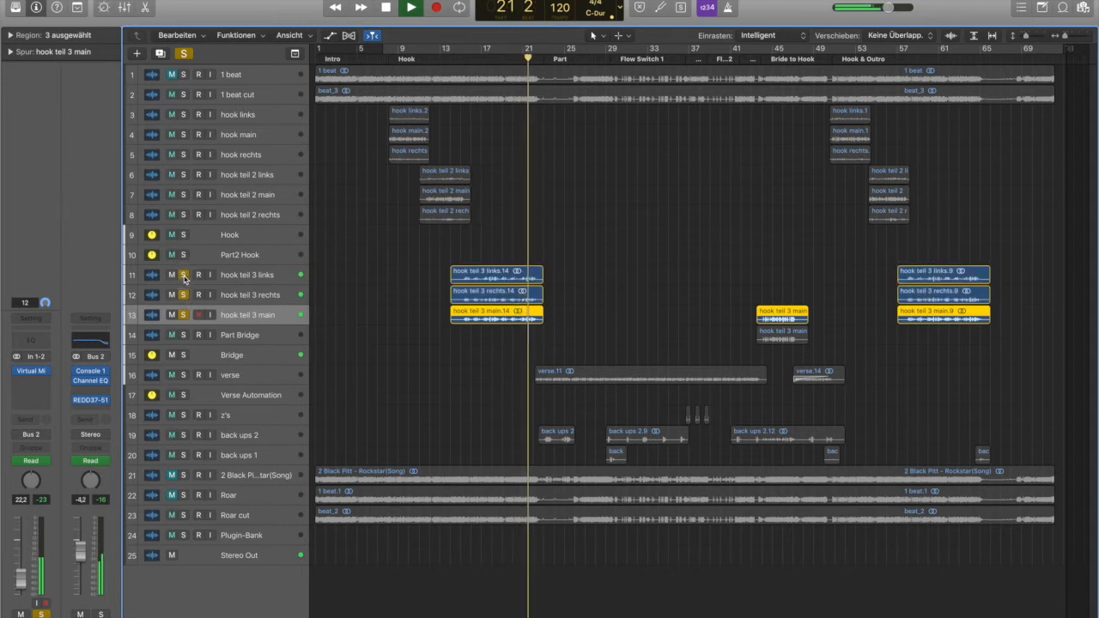
pyautogui.press('space')
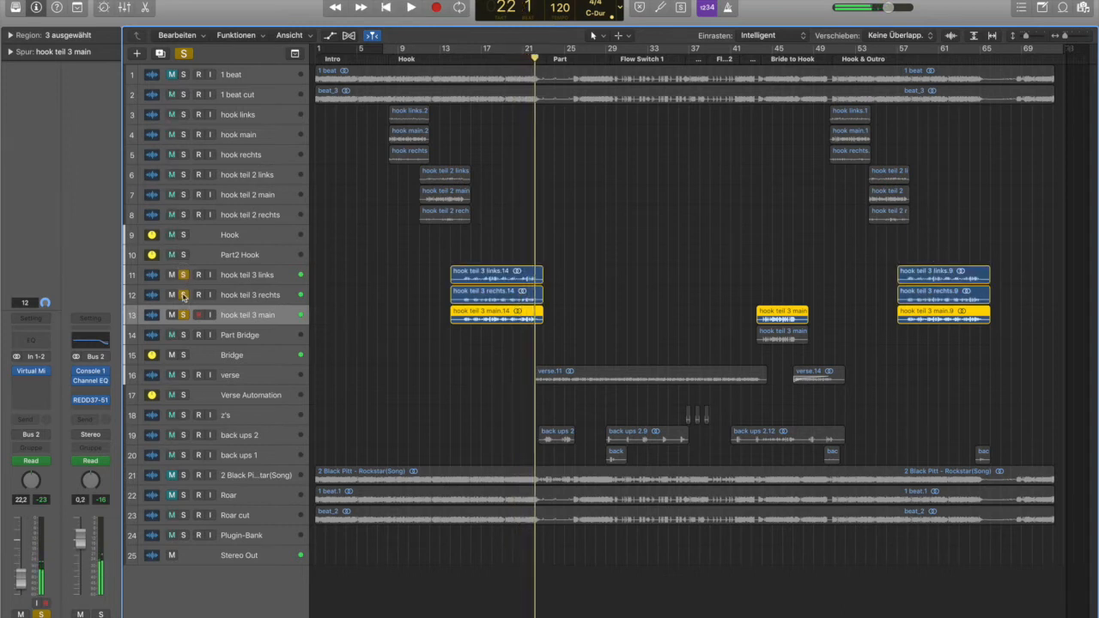
# Unsolo hook teil 3 rechts and main, and play only the hook teil 3 links track from bar 16
pyautogui.click(184, 295)
pyautogui.click(185, 314)
pyautogui.click(469, 60)
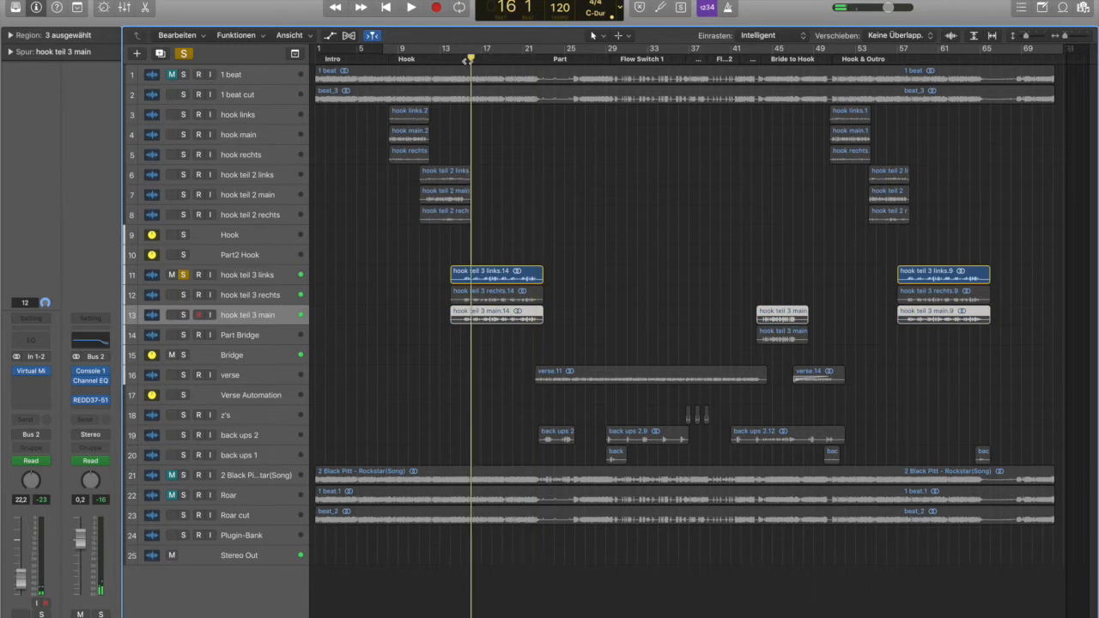
pyautogui.press('space')
pyautogui.click(257, 275)
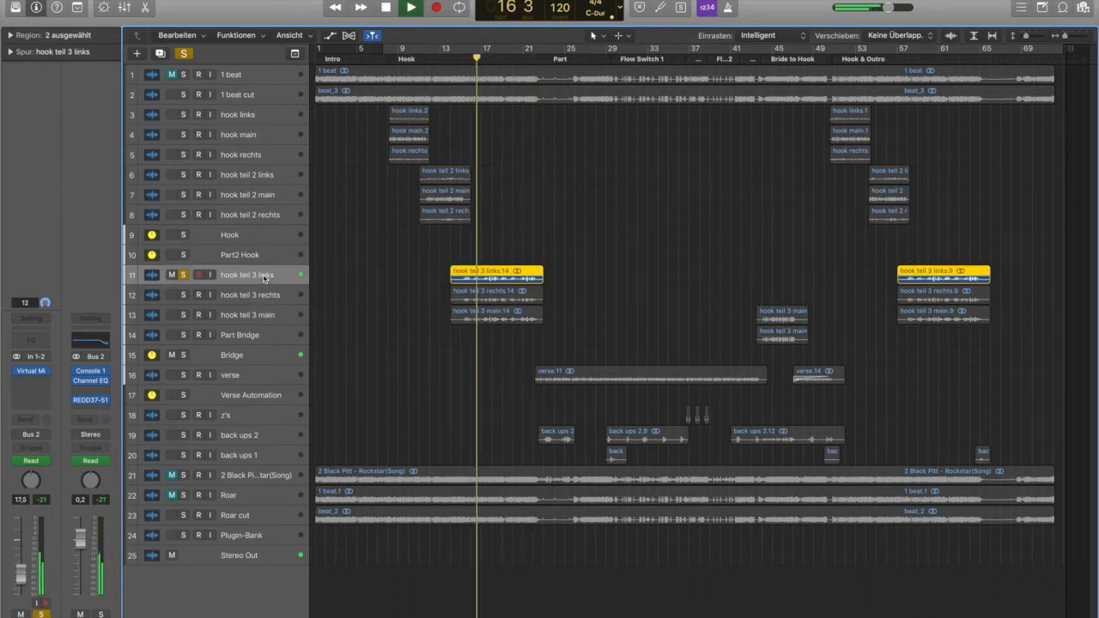
# Stop playback and unsolo the hook teil 3 links track
pyautogui.press('space')
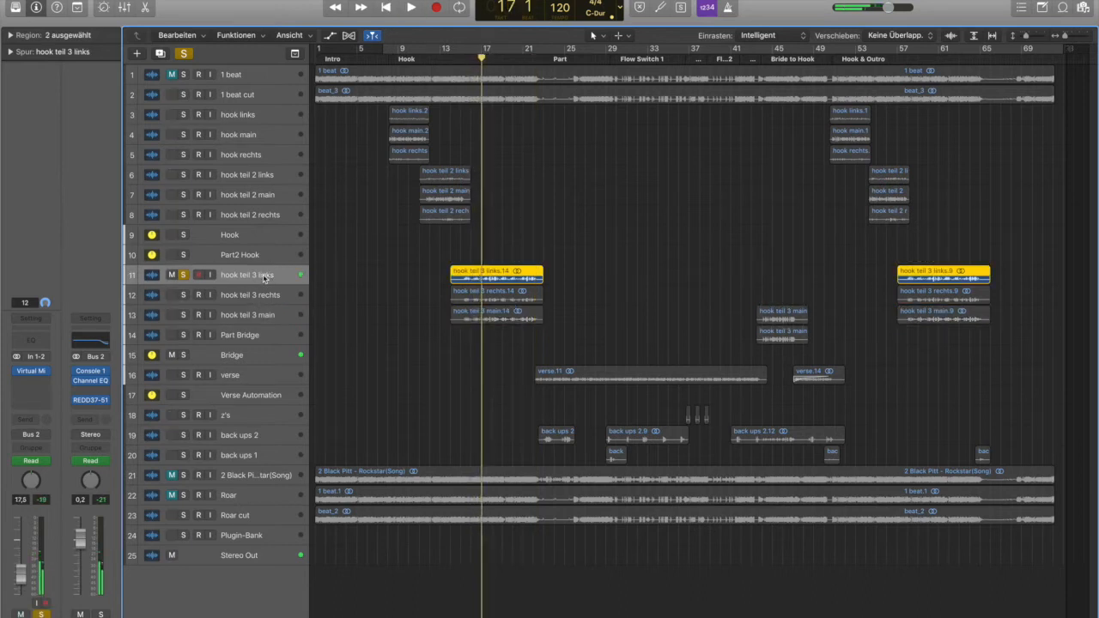
pyautogui.click(183, 276)
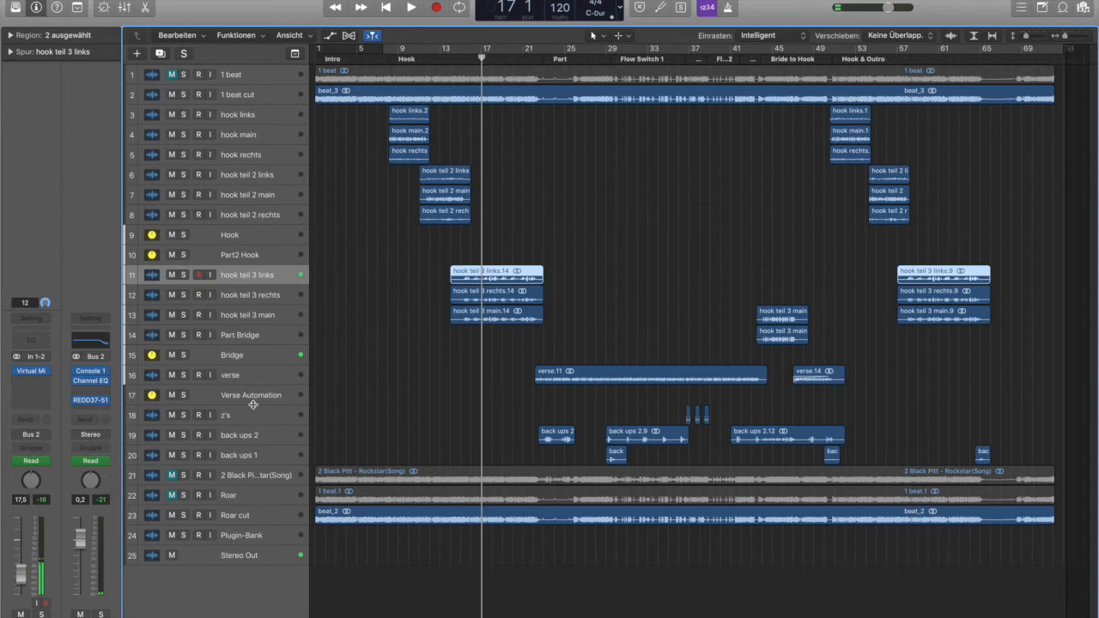
# Compare the plugins, panning and output routing of hook teil 3 links, rechts and main with those of Part Bridge
pyautogui.press('Down')
pyautogui.press('Down')
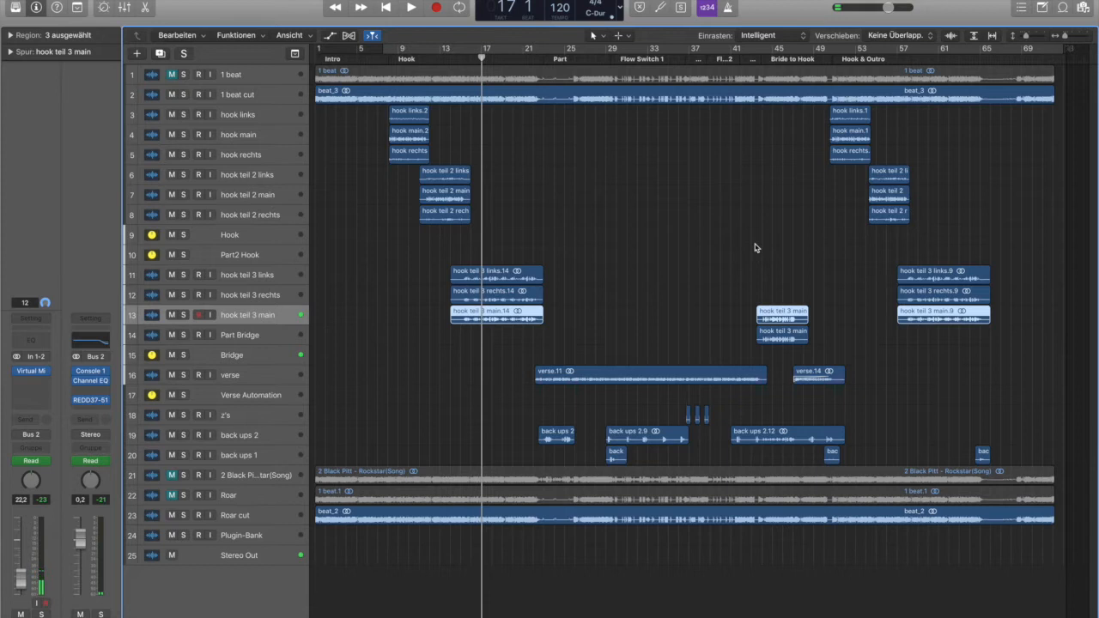
pyautogui.press('Down')
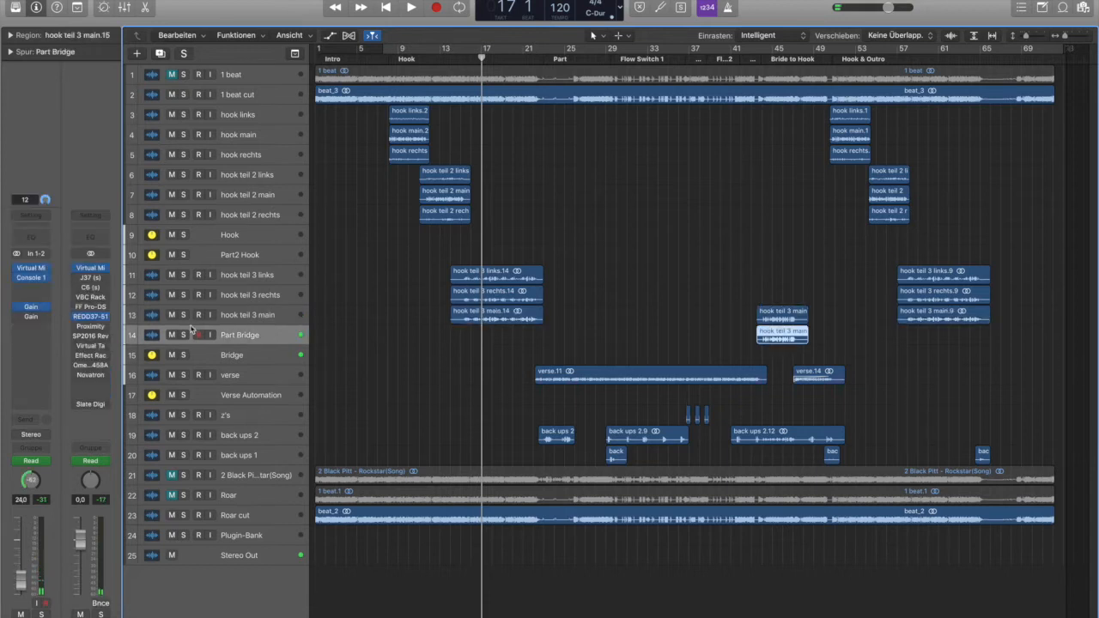
pyautogui.click(232, 316)
pyautogui.click(241, 297)
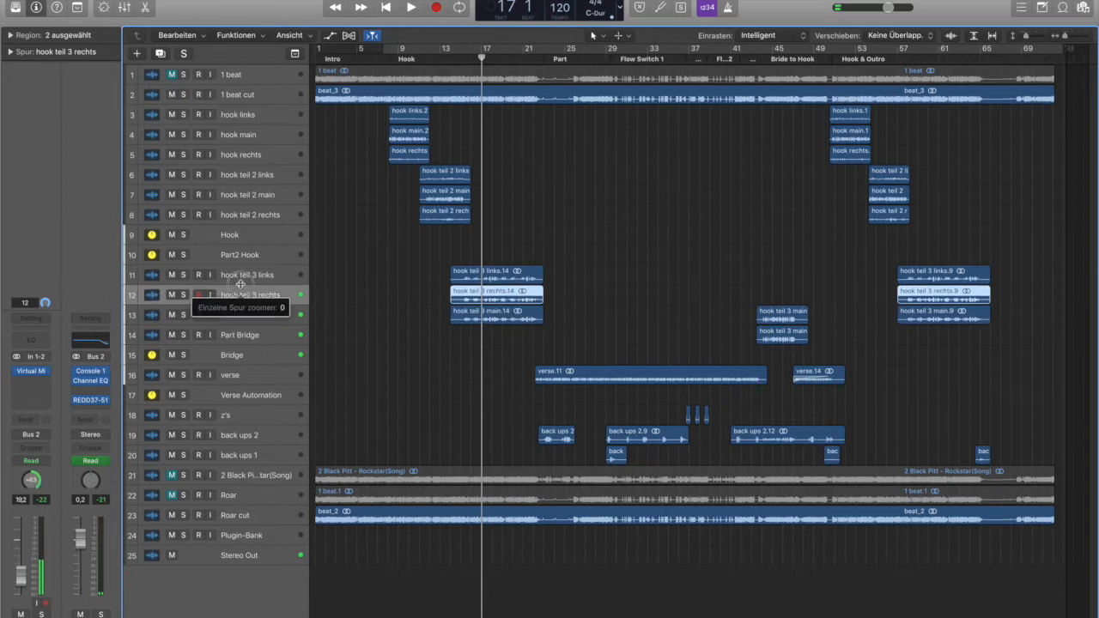
pyautogui.click(243, 276)
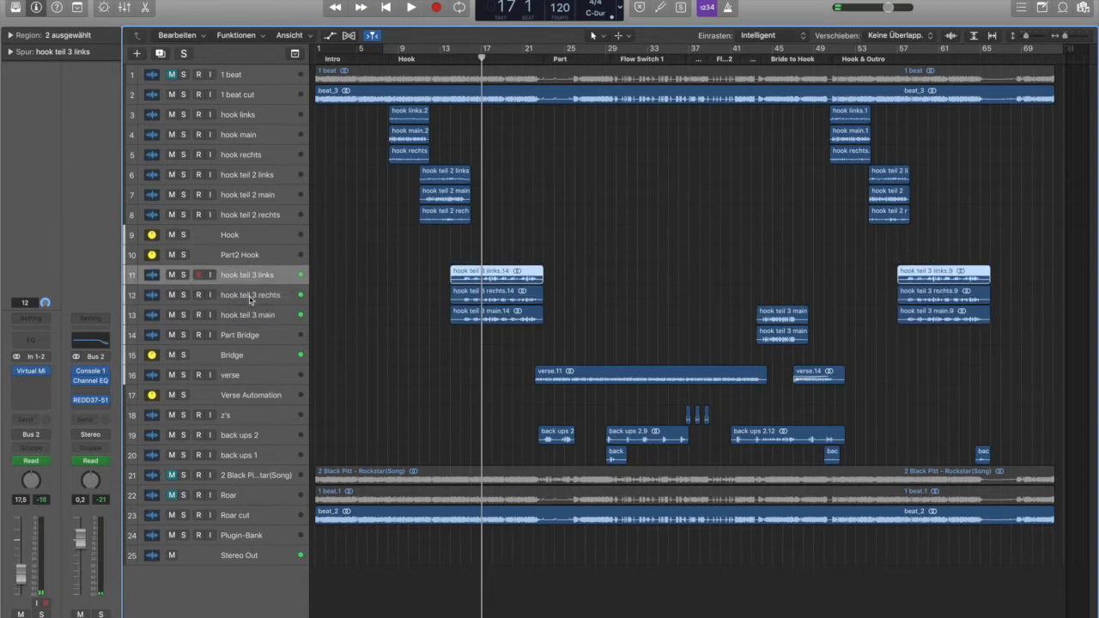
pyautogui.click(250, 297)
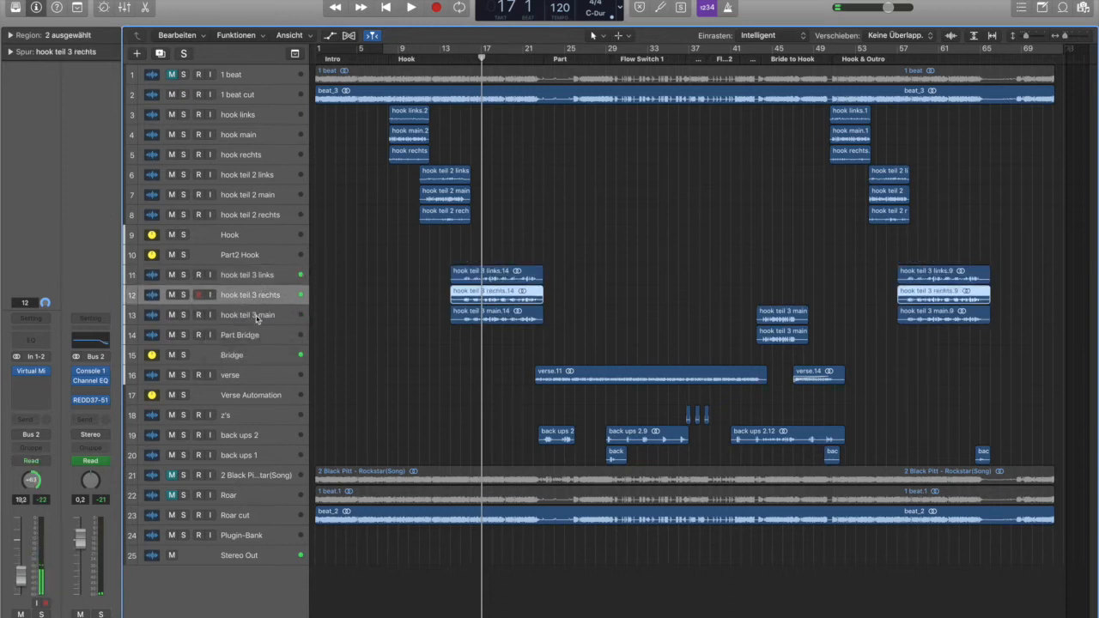
pyautogui.click(256, 317)
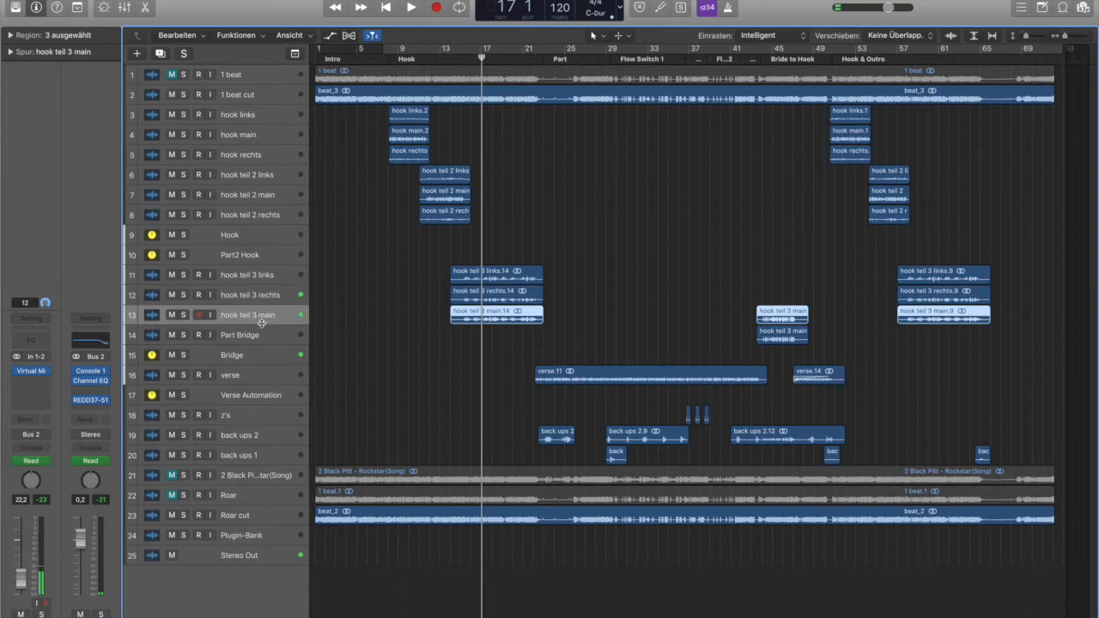
# Solo the Bridge bus to play the third hook part from around bar 14, and unsolo it after stopping playback
pyautogui.click(185, 356)
pyautogui.click(460, 58)
pyautogui.press('space')
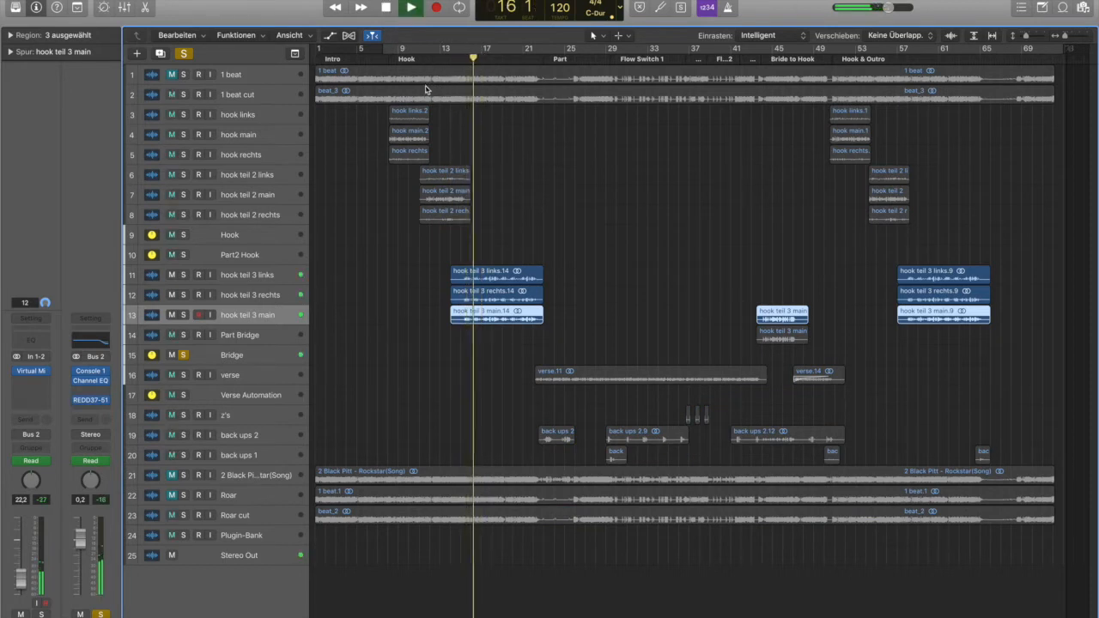
pyautogui.press('space')
pyautogui.click(184, 355)
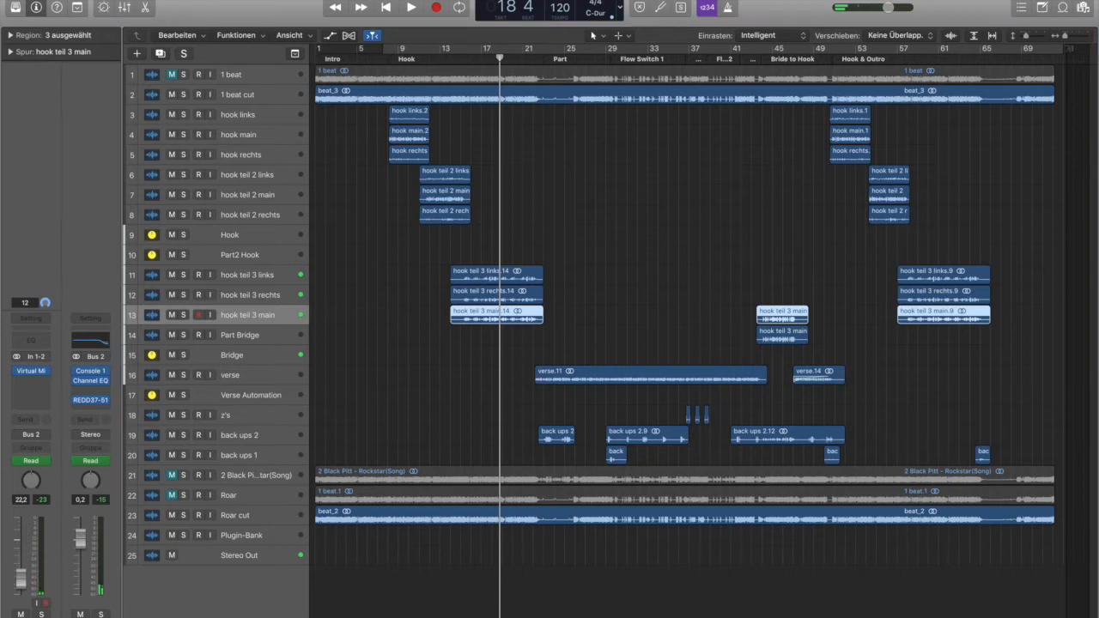
# Deselect the regions and play the third hook part in the full mix, restarting around bar 14 before stopping
pyautogui.click(441, 589)
pyautogui.press('space')
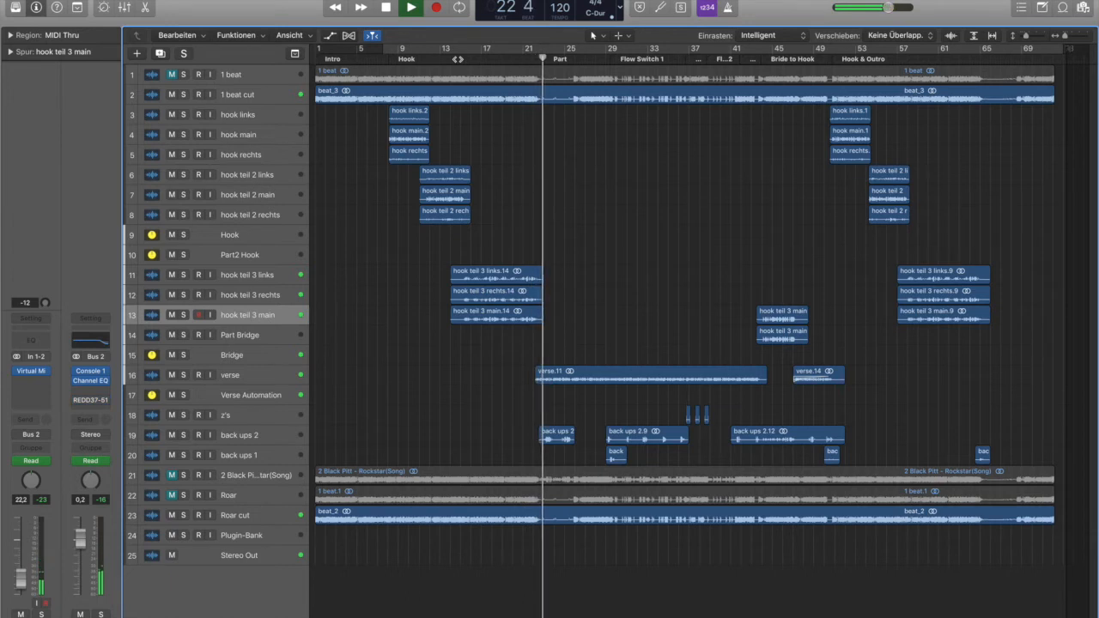
pyautogui.click(461, 48)
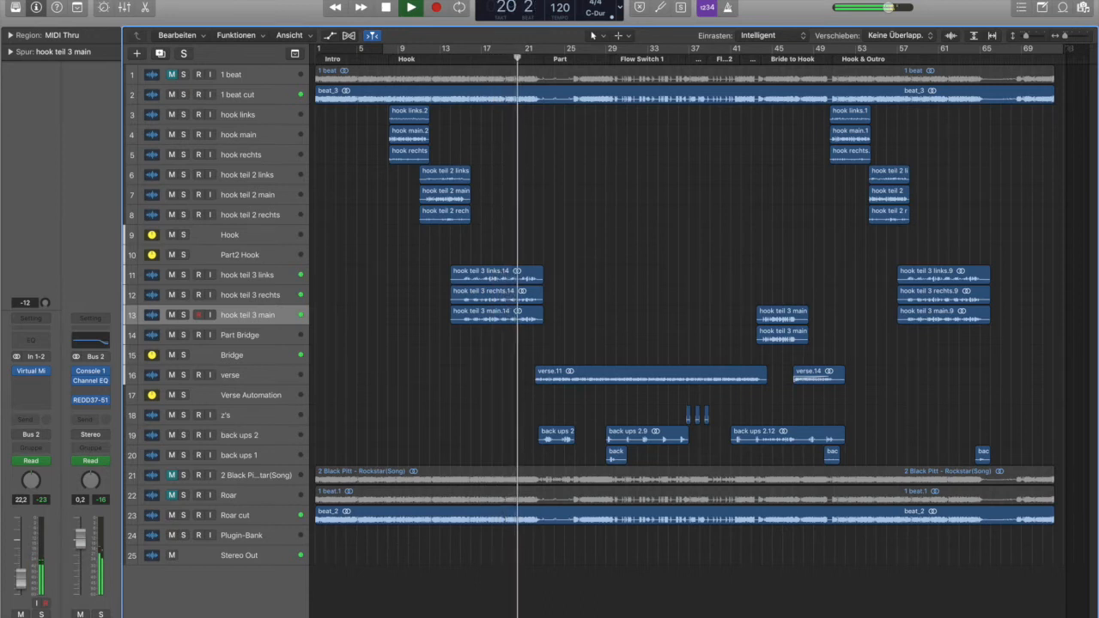
pyautogui.press('space')
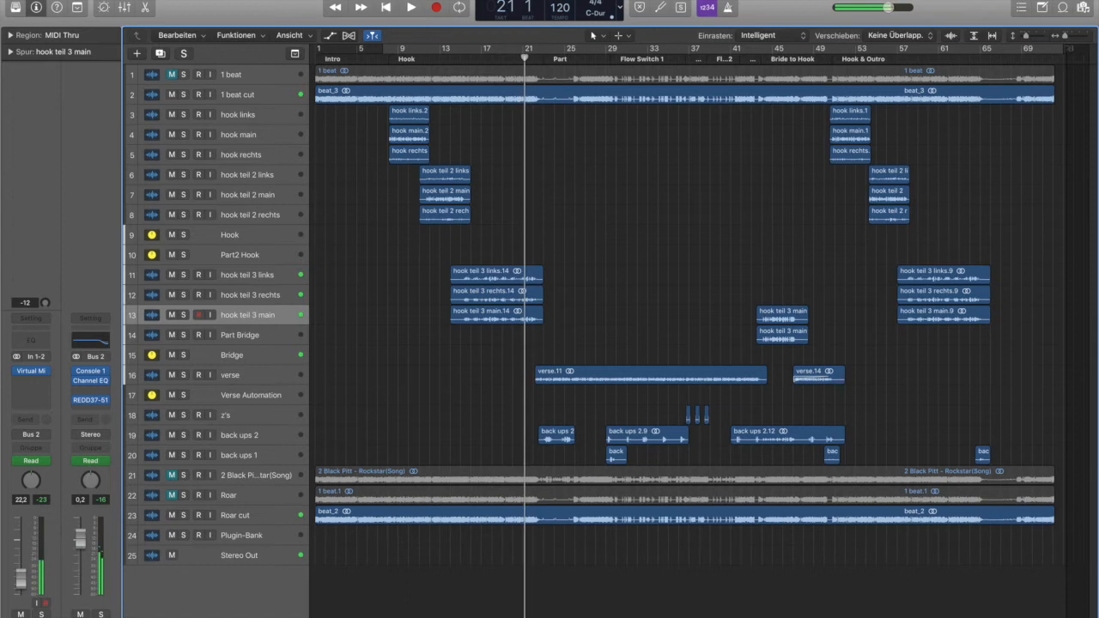
# Compare the channel strips of the Bridge bus, Part Bridge and hook teil 3 main
pyautogui.click(283, 355)
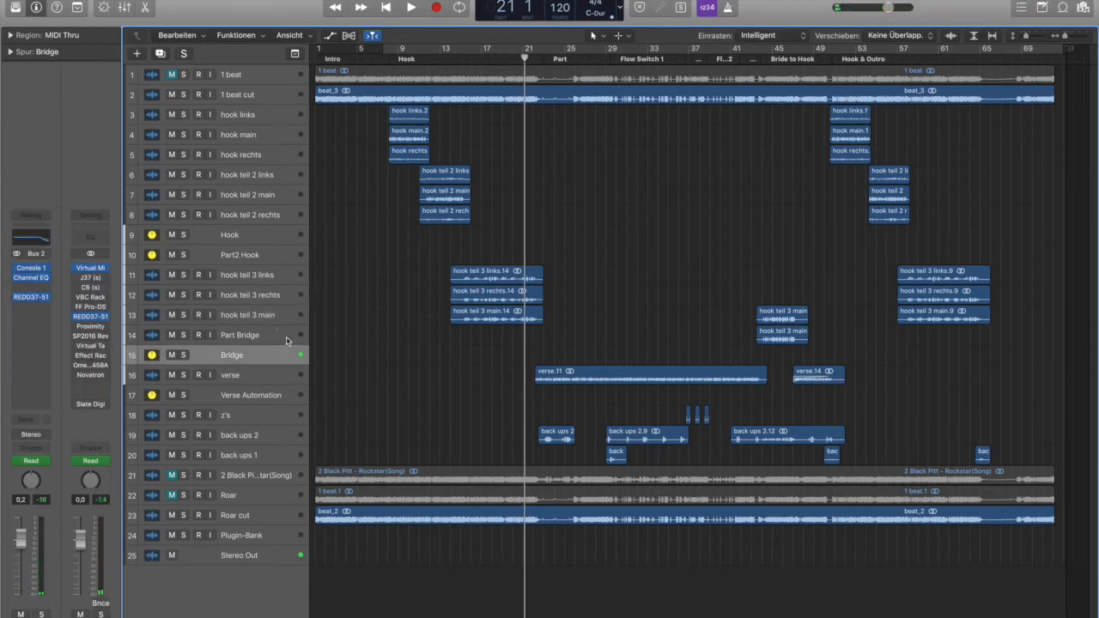
pyautogui.click(283, 338)
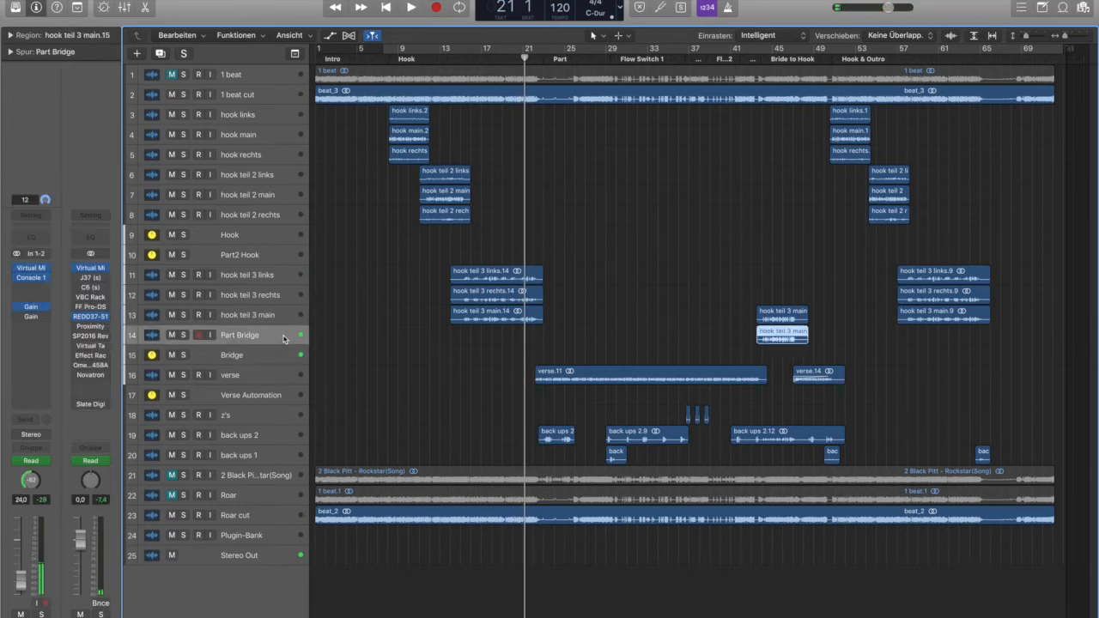
pyautogui.click(270, 318)
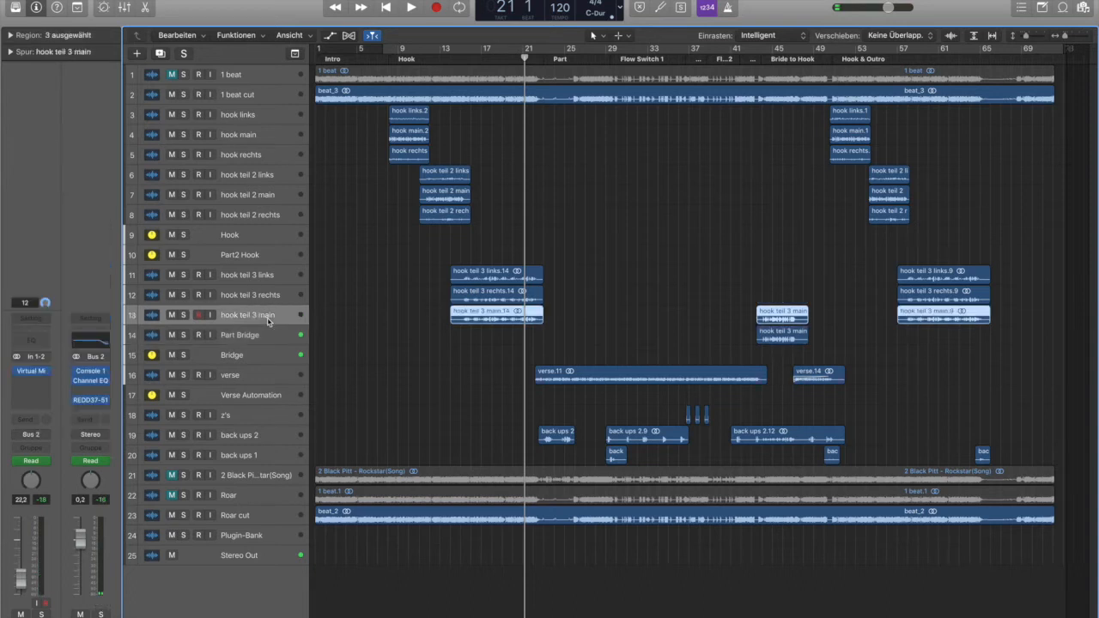
pyautogui.click(274, 333)
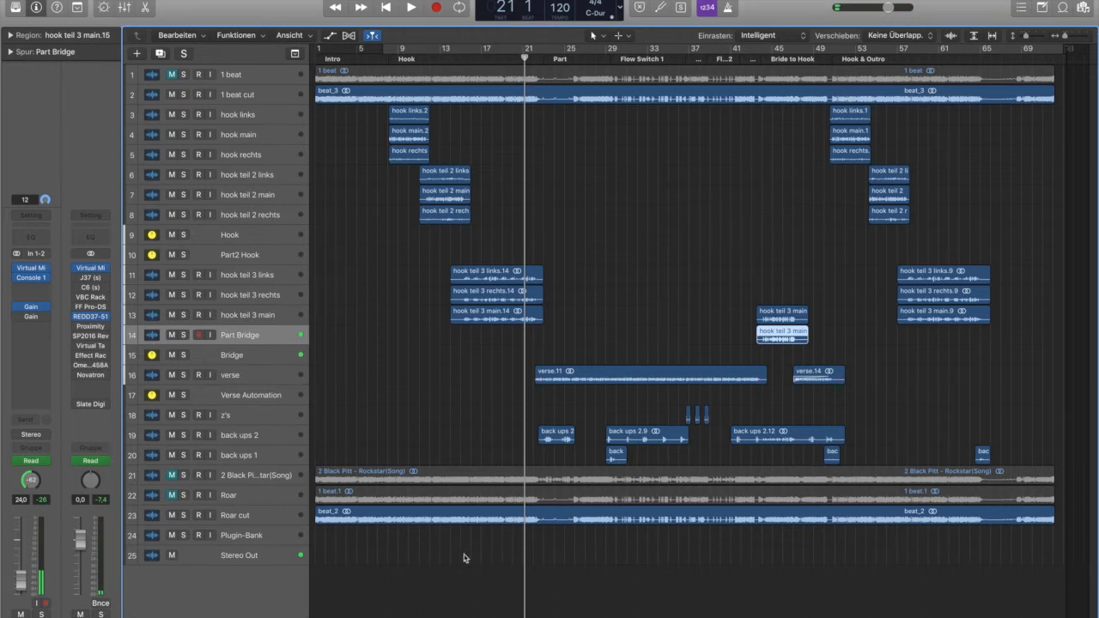
pyautogui.click(262, 356)
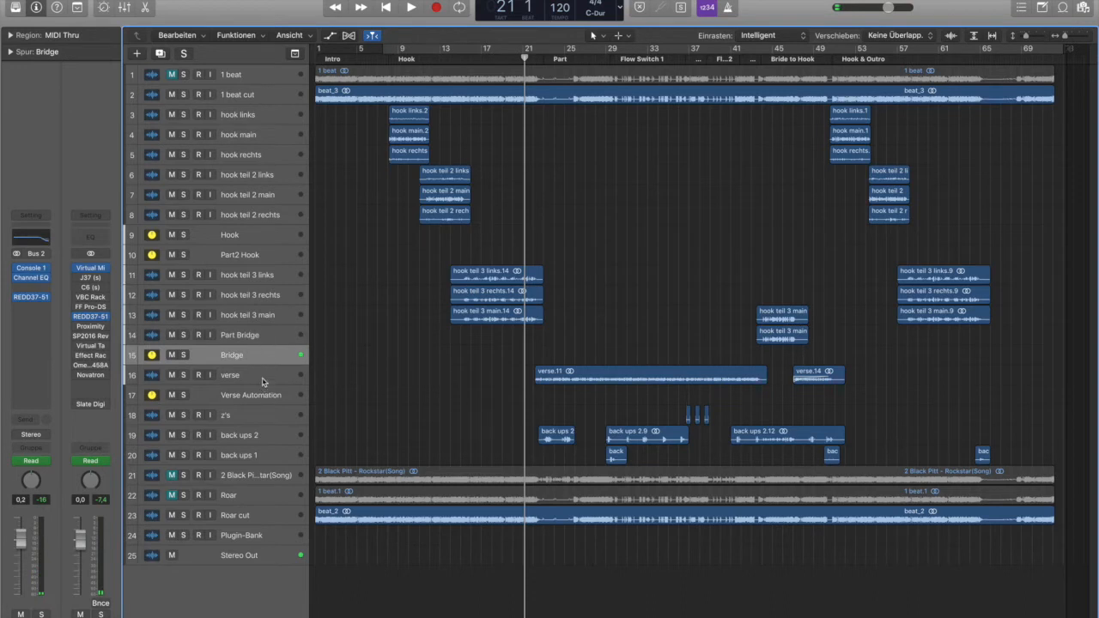
# Examine the plugin chains and sends of the verse track and the Verse Automation bus, and clear the region selection
pyautogui.click(263, 382)
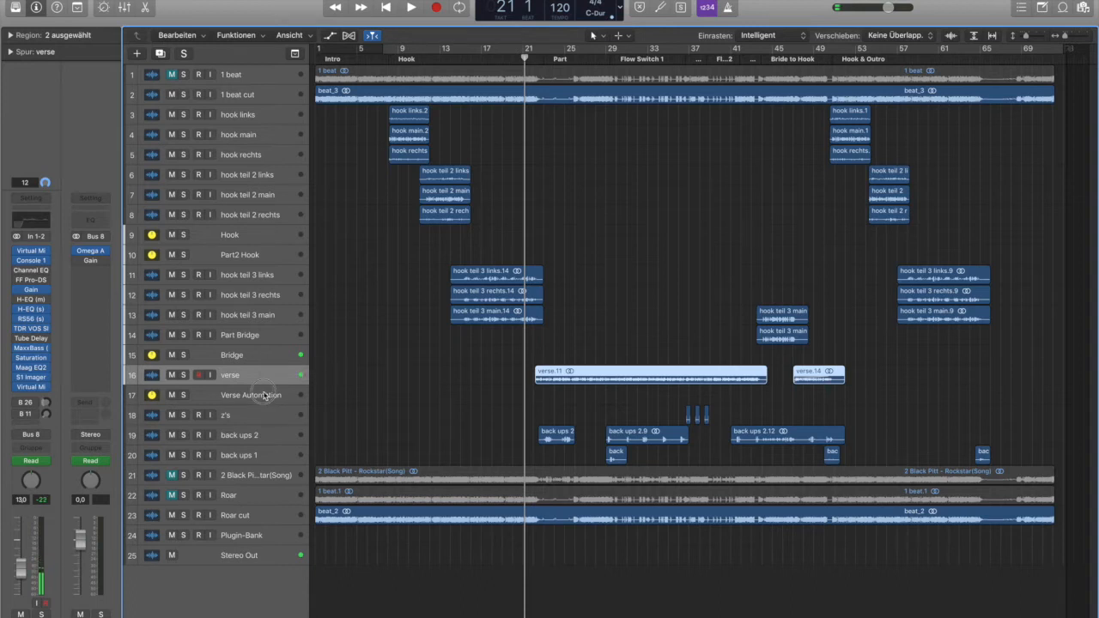
pyautogui.click(266, 396)
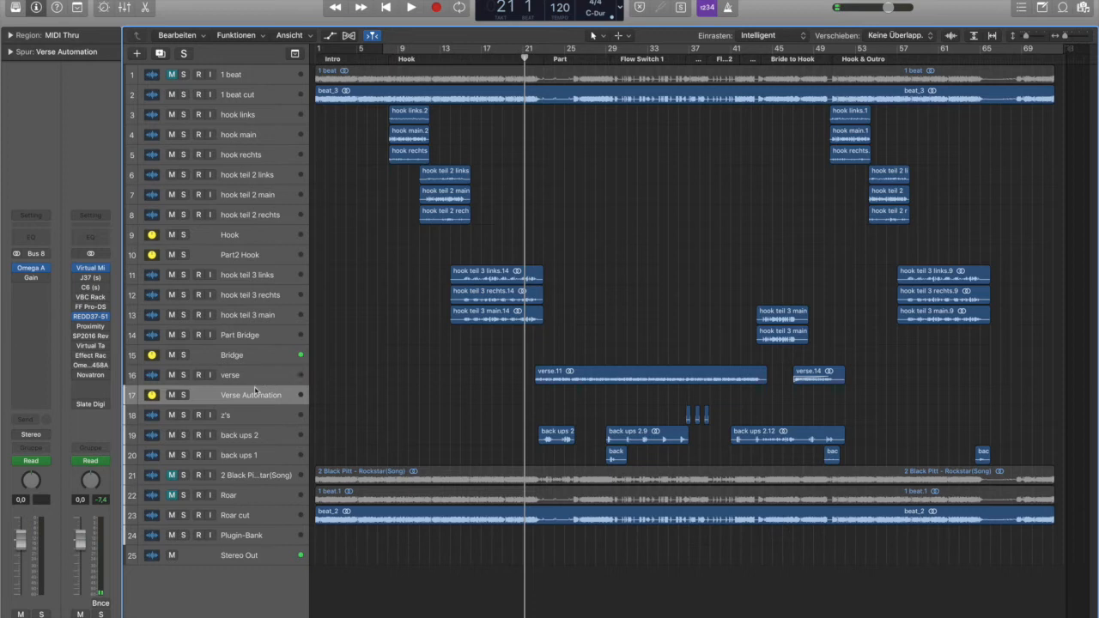
pyautogui.click(255, 383)
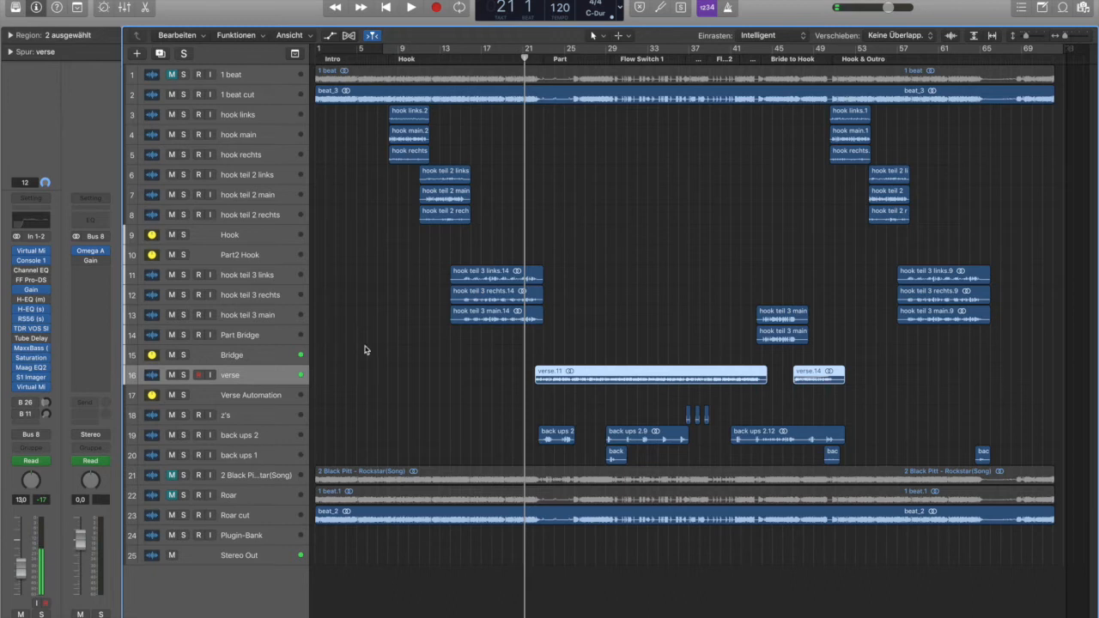
pyautogui.click(392, 374)
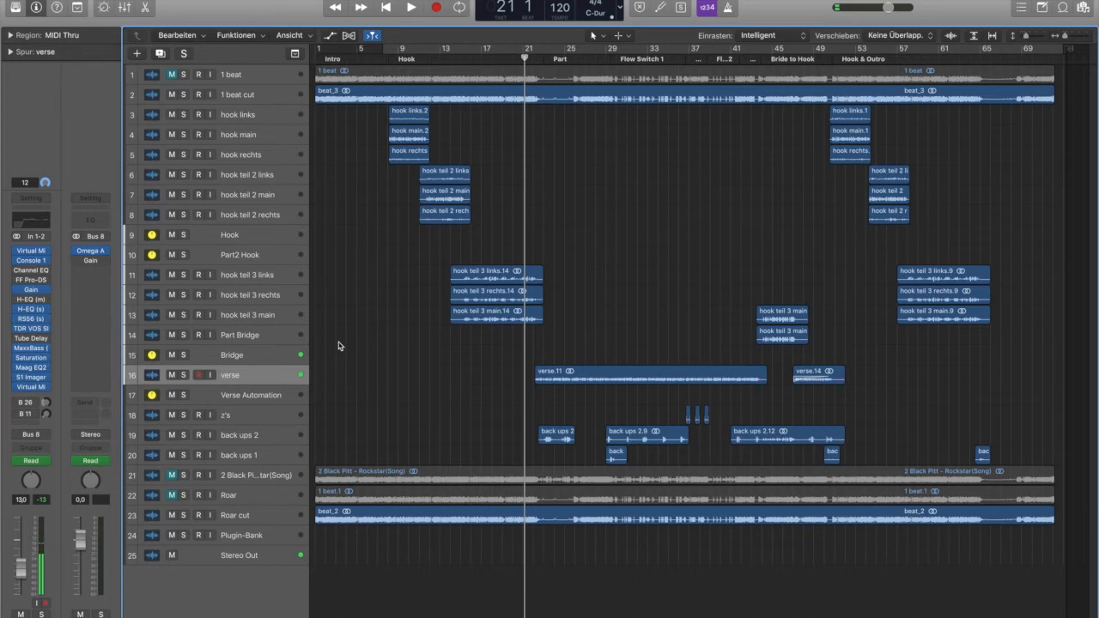
# Inspect the Hook bus and step through hook links, main and rechts to review their plugins and output routing
pyautogui.click(256, 233)
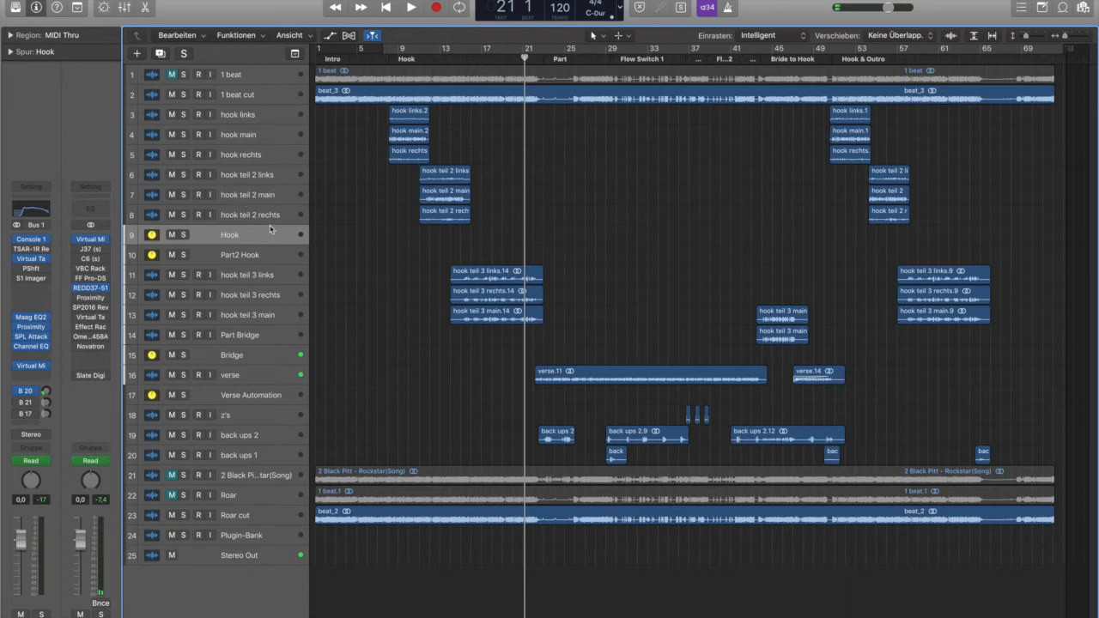
pyautogui.click(258, 122)
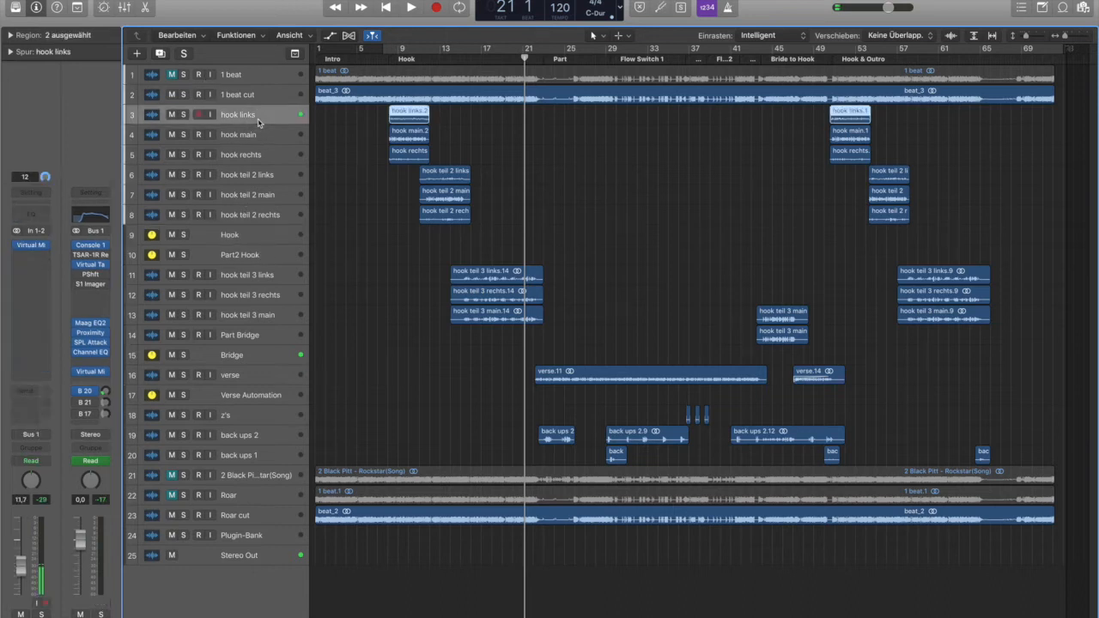
pyautogui.click(268, 138)
pyautogui.click(275, 158)
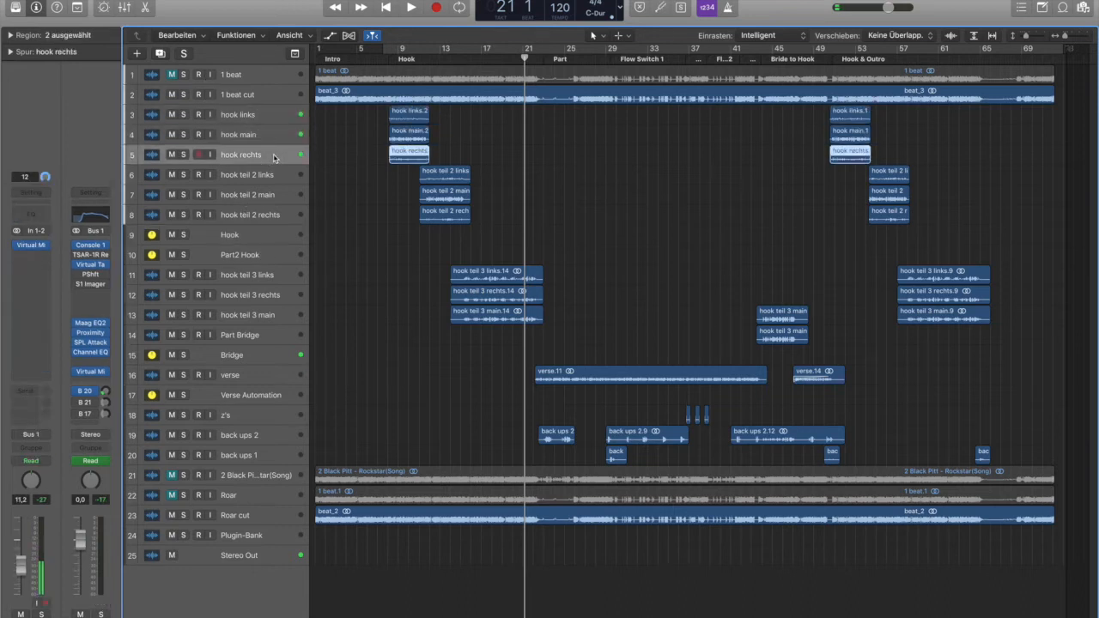
pyautogui.click(271, 135)
pyautogui.click(264, 116)
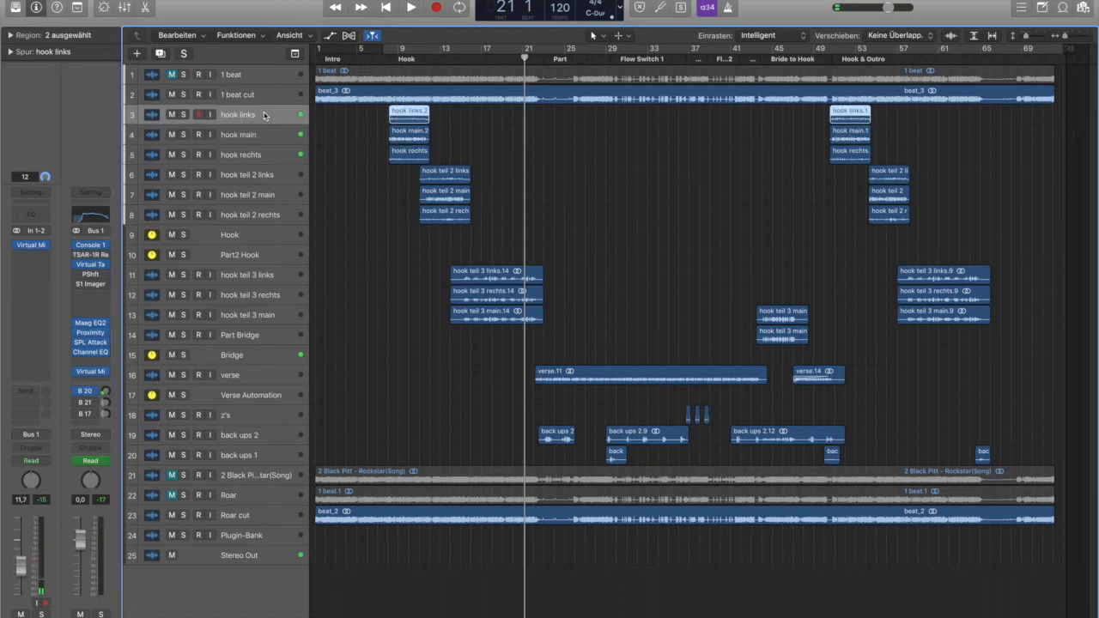
pyautogui.click(271, 137)
pyautogui.click(269, 159)
# Step through the hook teil 2 main, links and rechts tracks and the Part2 Hook bus to review their plugins and routing
pyautogui.click(273, 190)
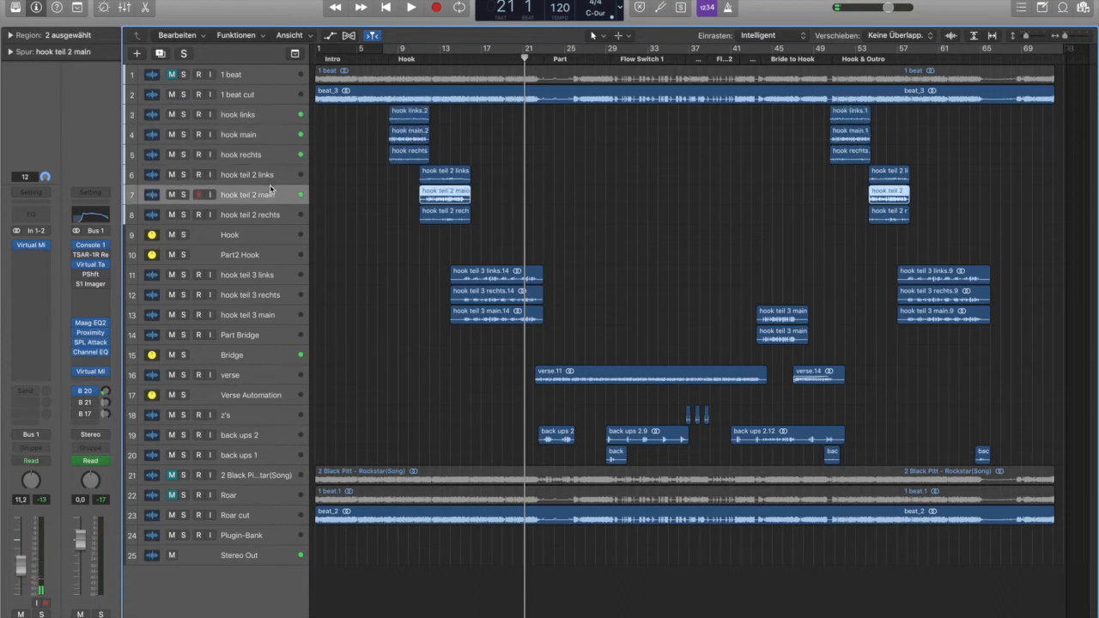
pyautogui.click(266, 178)
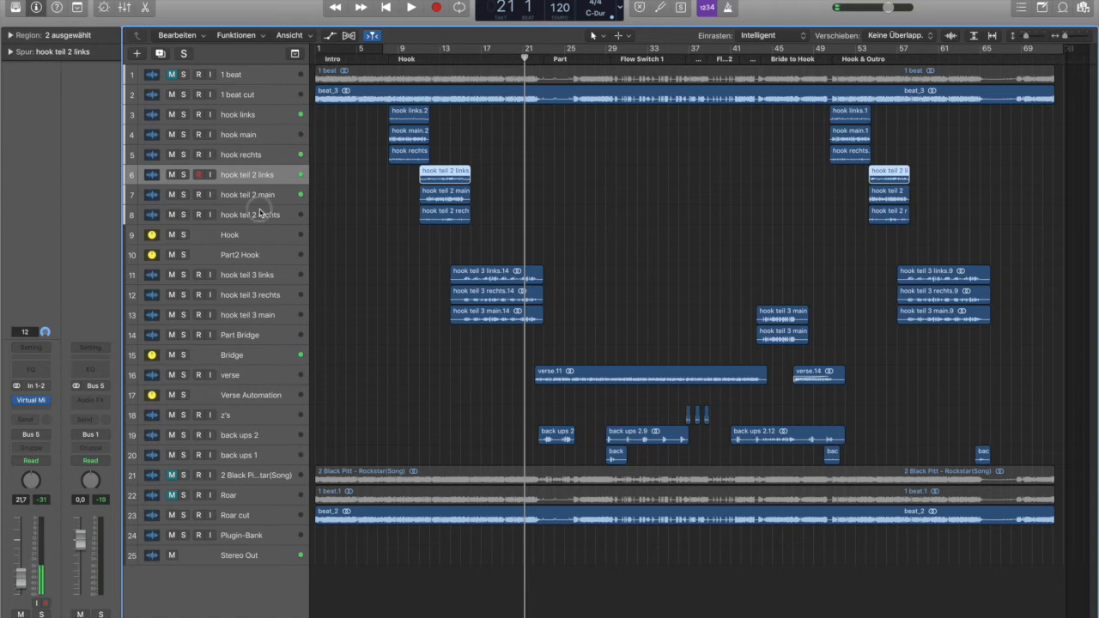
pyautogui.click(261, 213)
pyautogui.click(256, 195)
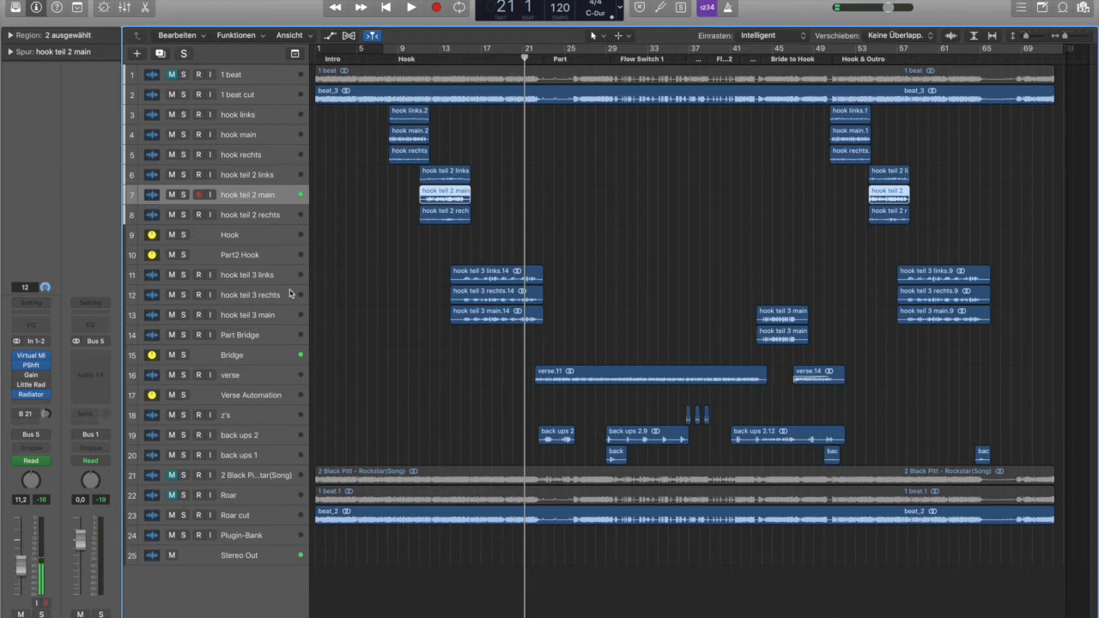
pyautogui.click(247, 259)
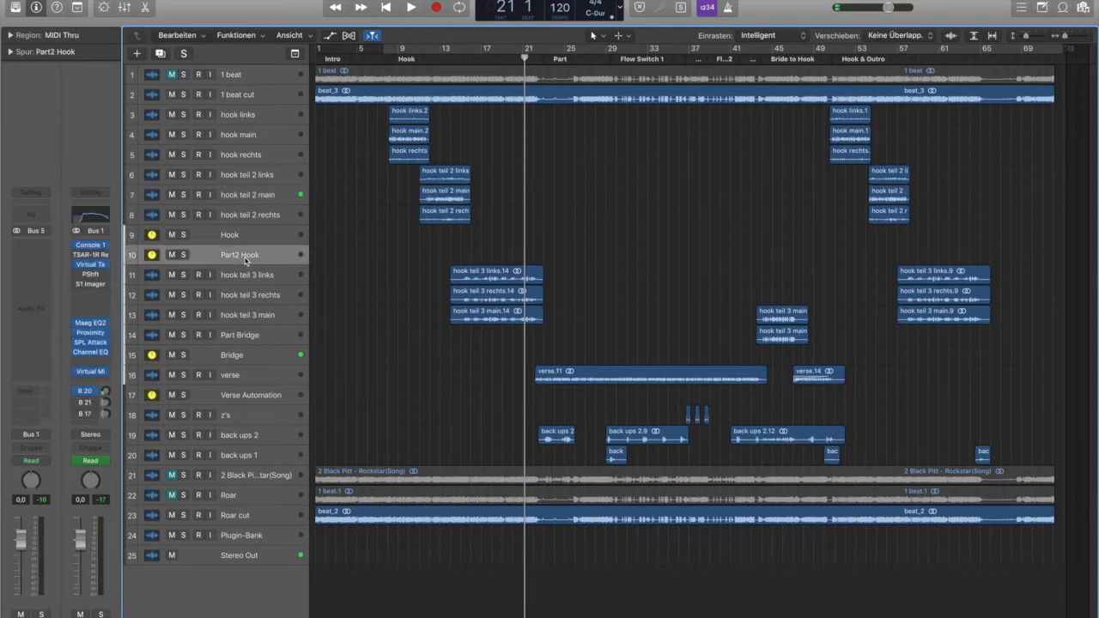
# Inspect the REDD37-51, Channel EQ and Console 1 plugins on the Bridge bus, closing each plugin window again
pyautogui.click(248, 355)
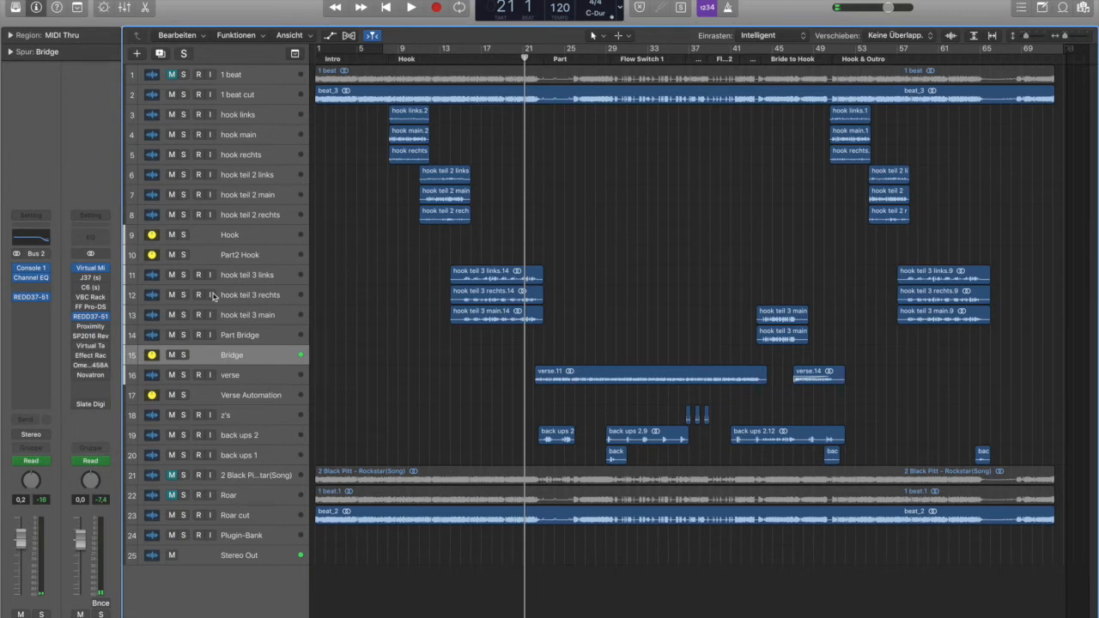
pyautogui.click(31, 297)
pyautogui.click(36, 15)
pyautogui.click(31, 279)
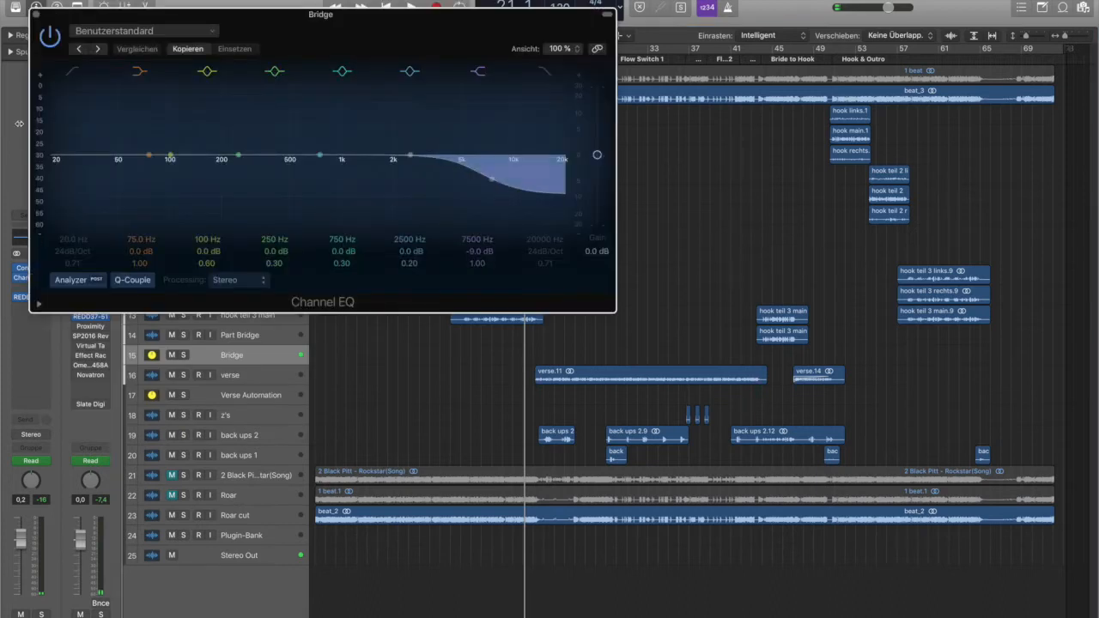
pyautogui.click(36, 14)
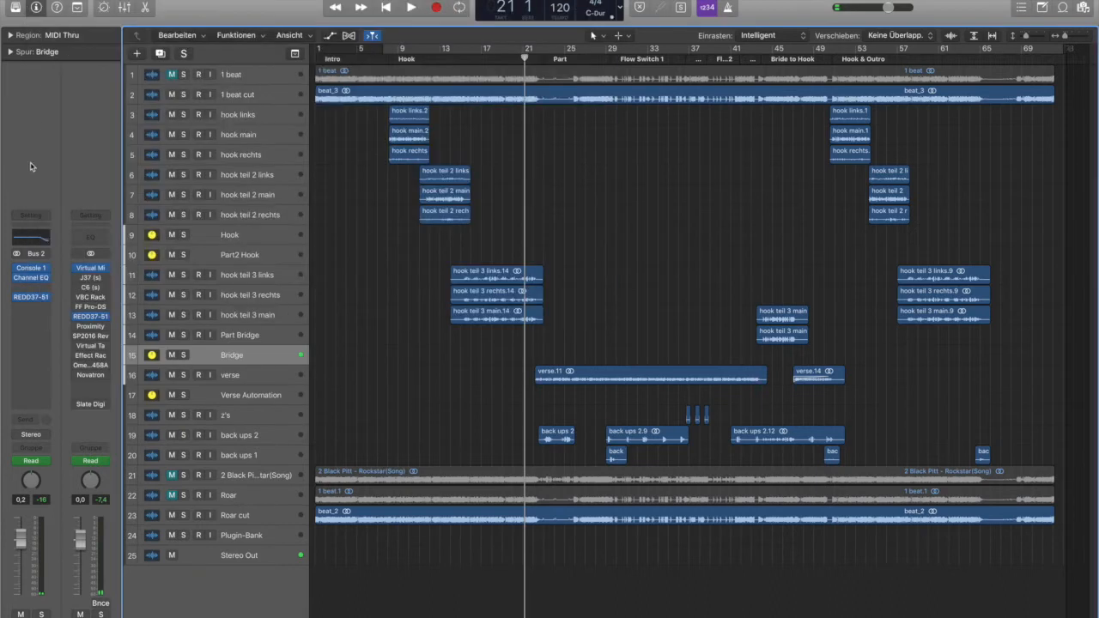
pyautogui.click(31, 271)
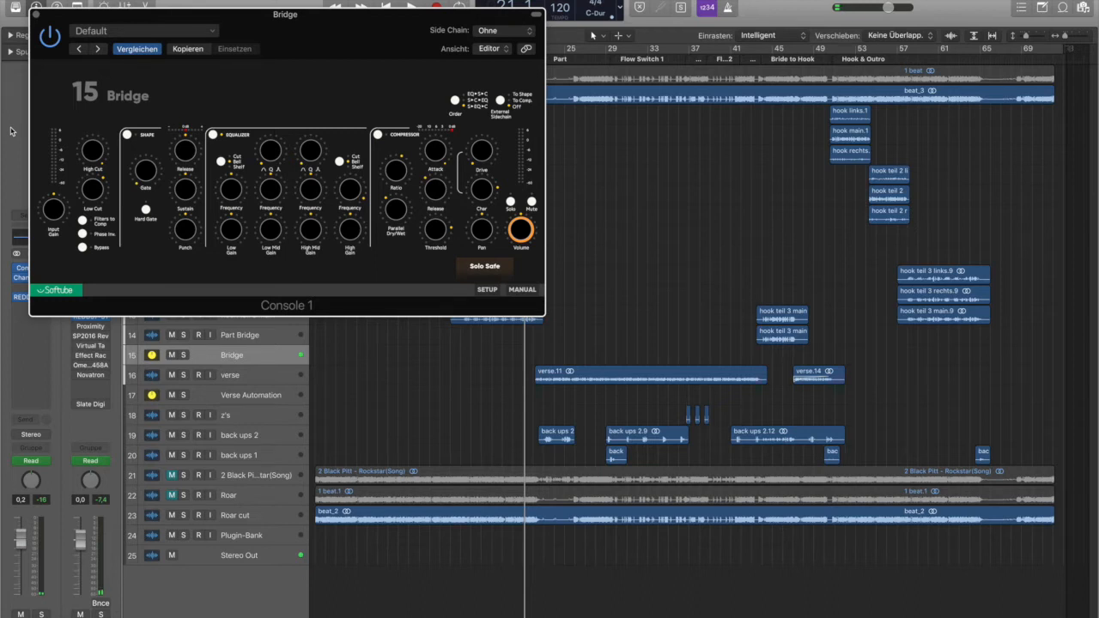
pyautogui.click(34, 16)
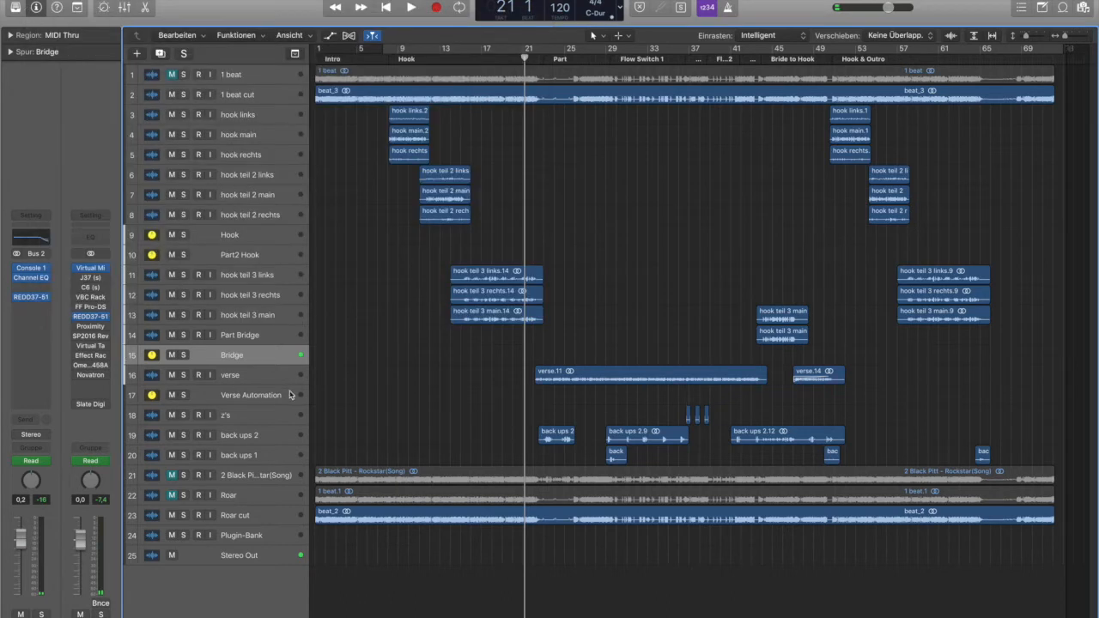
# Compare the verse track's plugin chain with the Bridge bus, then play the song from bar 21 and examine the verse's Bus 26 send
pyautogui.click(259, 376)
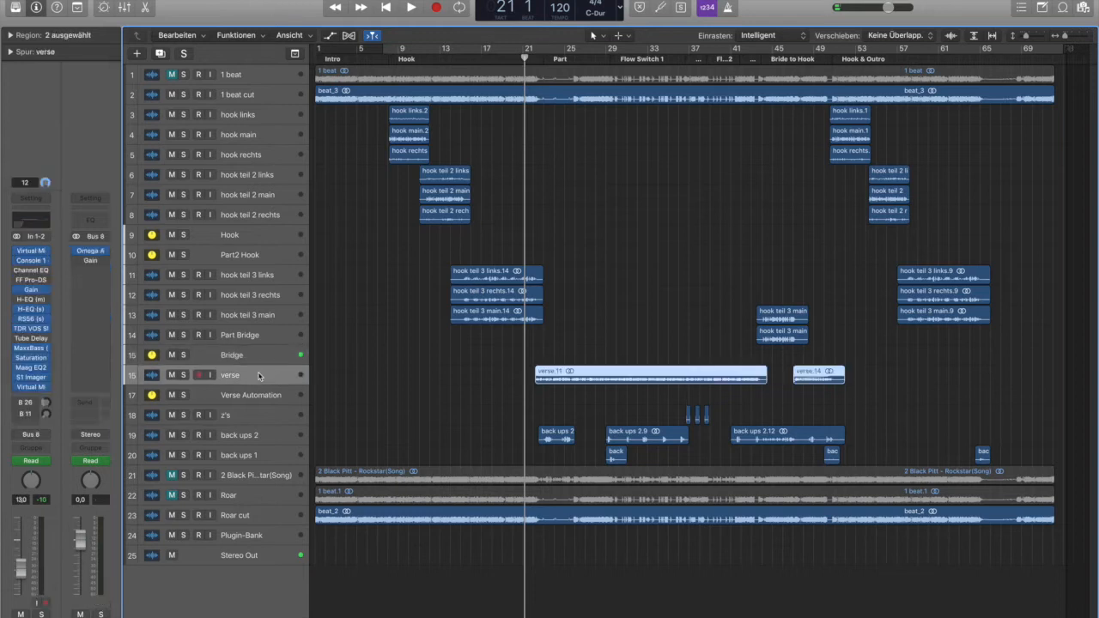
pyautogui.click(254, 359)
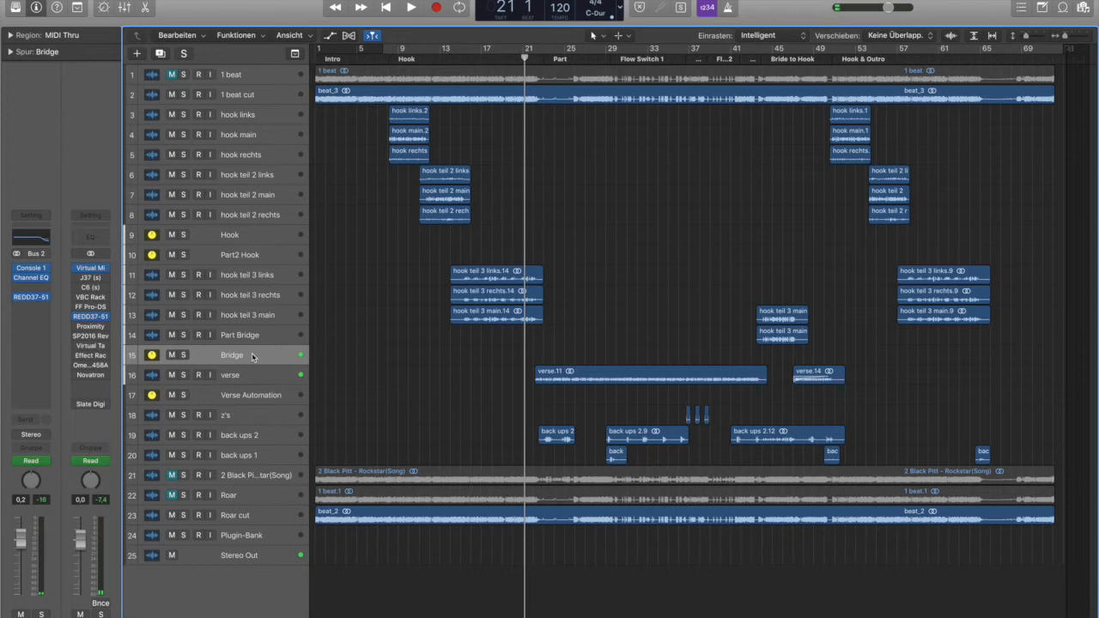
pyautogui.click(276, 375)
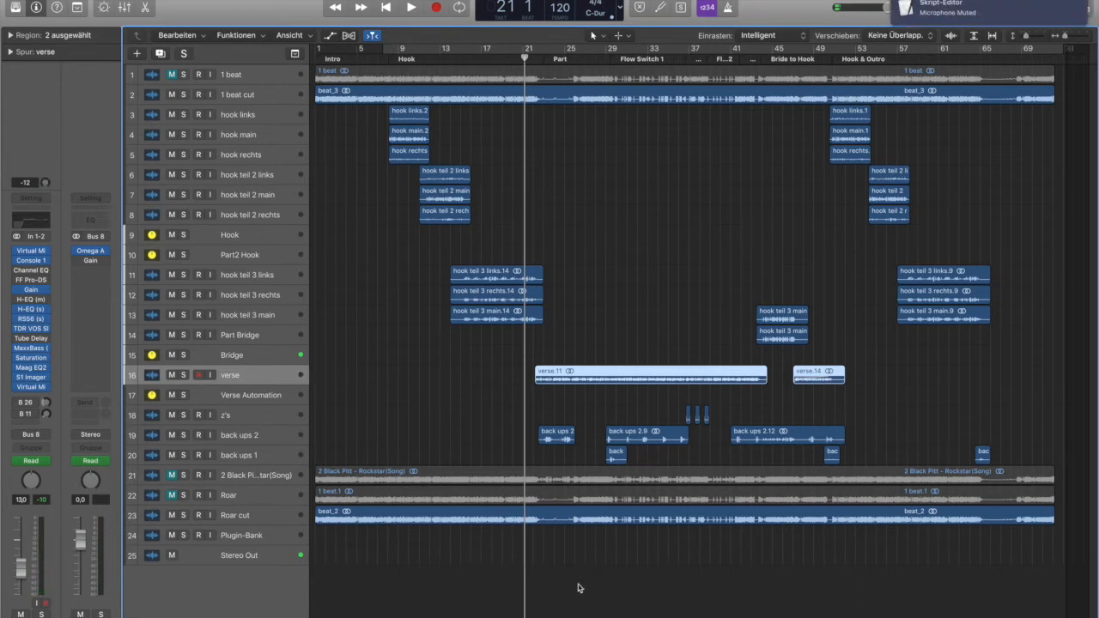
pyautogui.press('space')
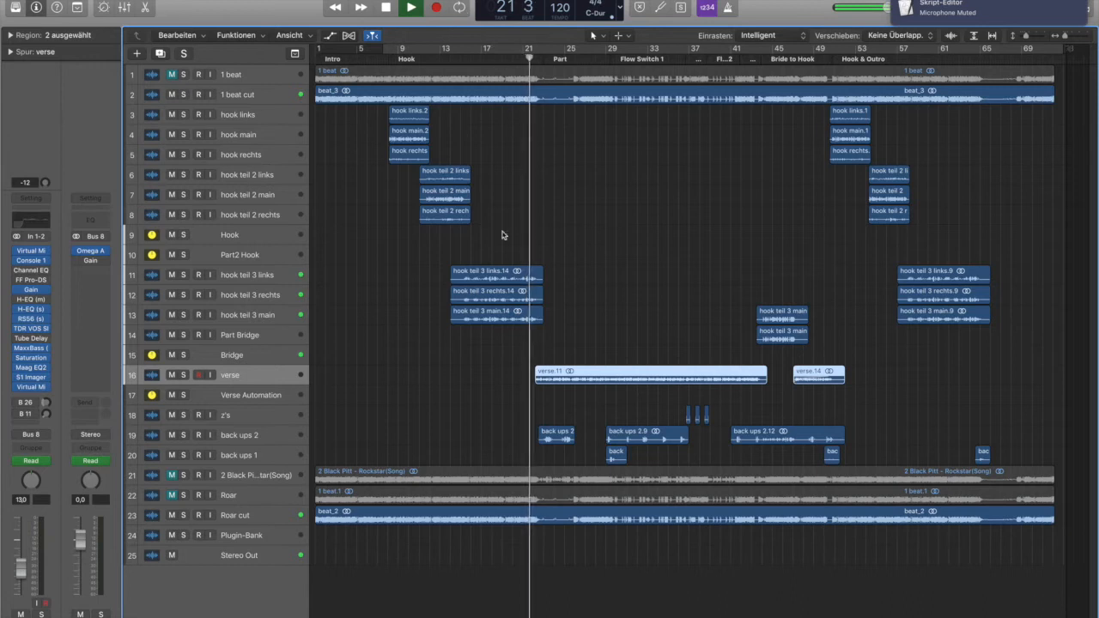
pyautogui.click(417, 380)
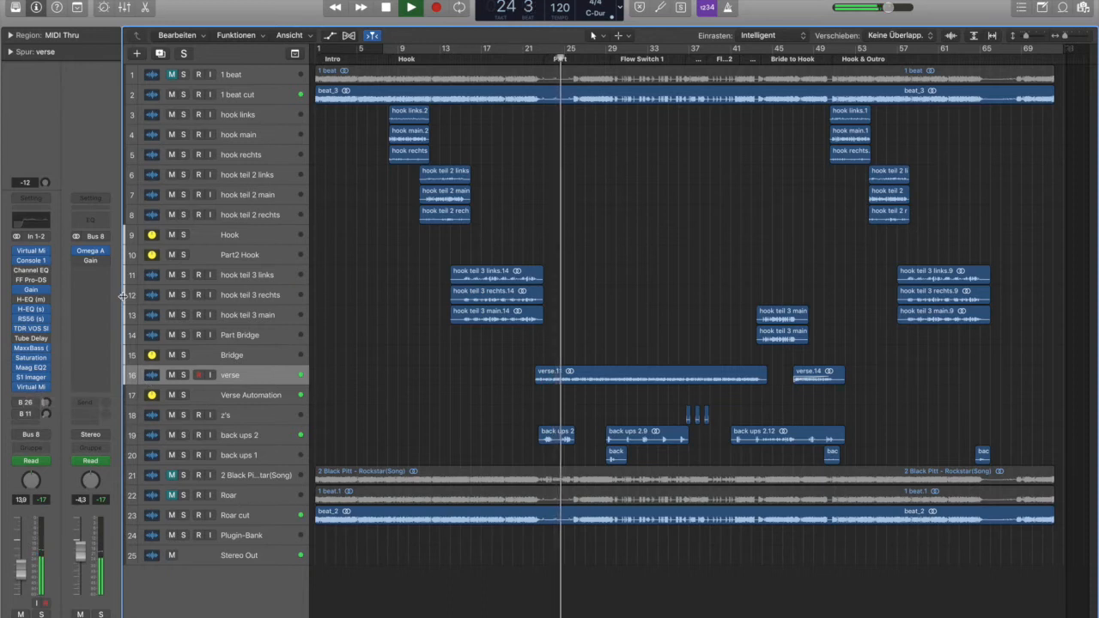
pyautogui.click(33, 411)
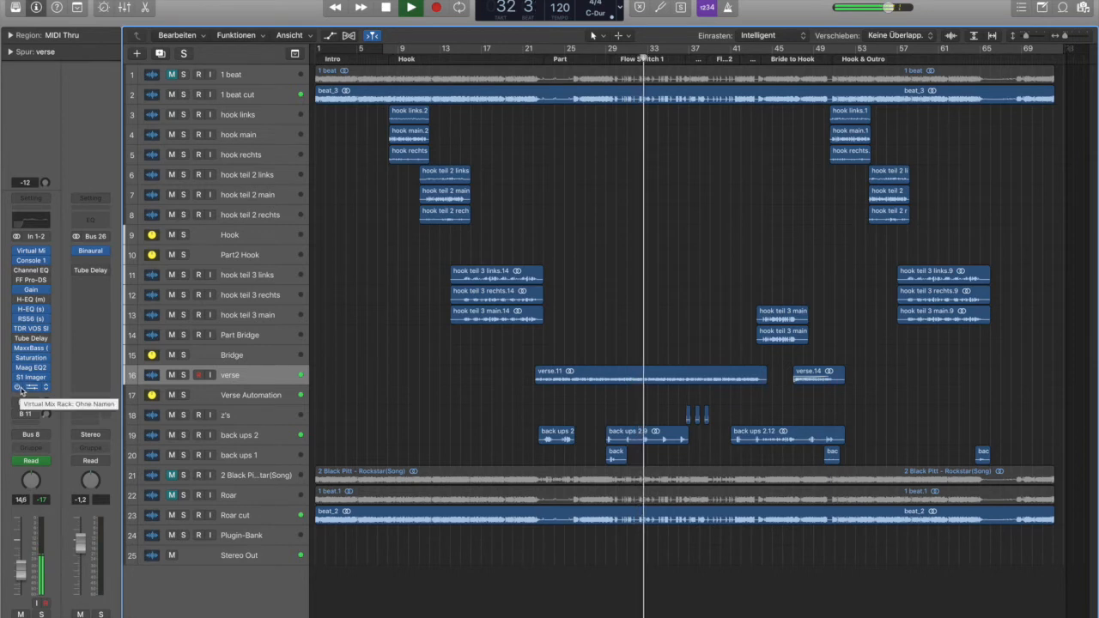
pyautogui.press('space')
# Set a 44-bar cycle range from bar 22 and bypass the verse plugins after the first Virtual Mix Rack
pyautogui.moveTo(534, 49); pyautogui.dragTo(982, 87)
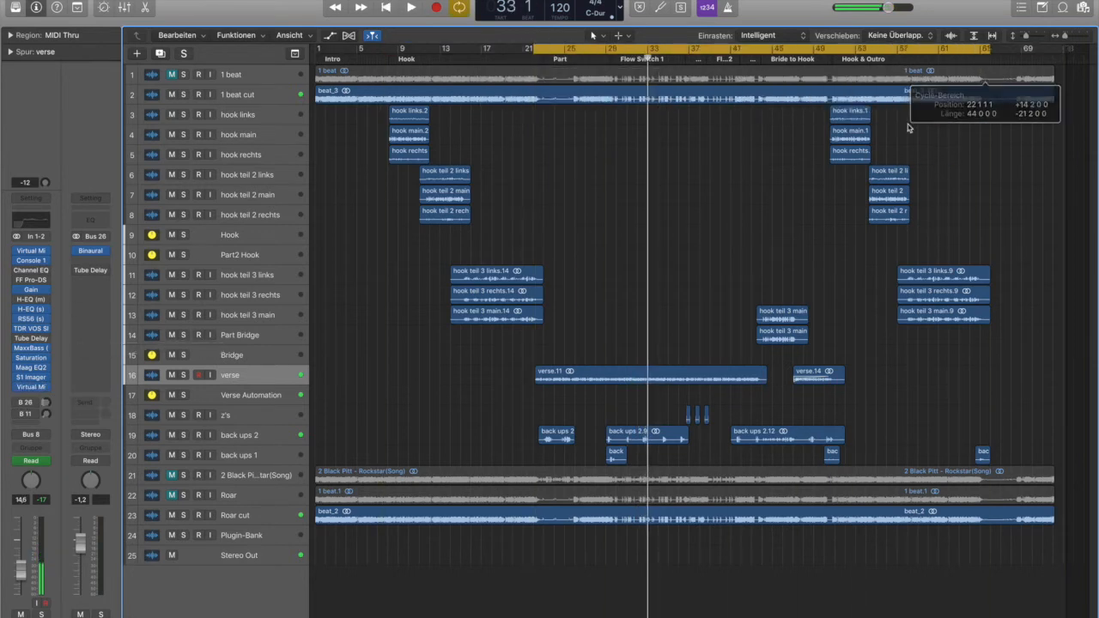
pyautogui.click(17, 388)
pyautogui.click(17, 378)
pyautogui.click(17, 367)
pyautogui.click(17, 357)
pyautogui.click(17, 348)
pyautogui.click(17, 339)
pyautogui.click(17, 328)
pyautogui.click(18, 318)
pyautogui.click(17, 308)
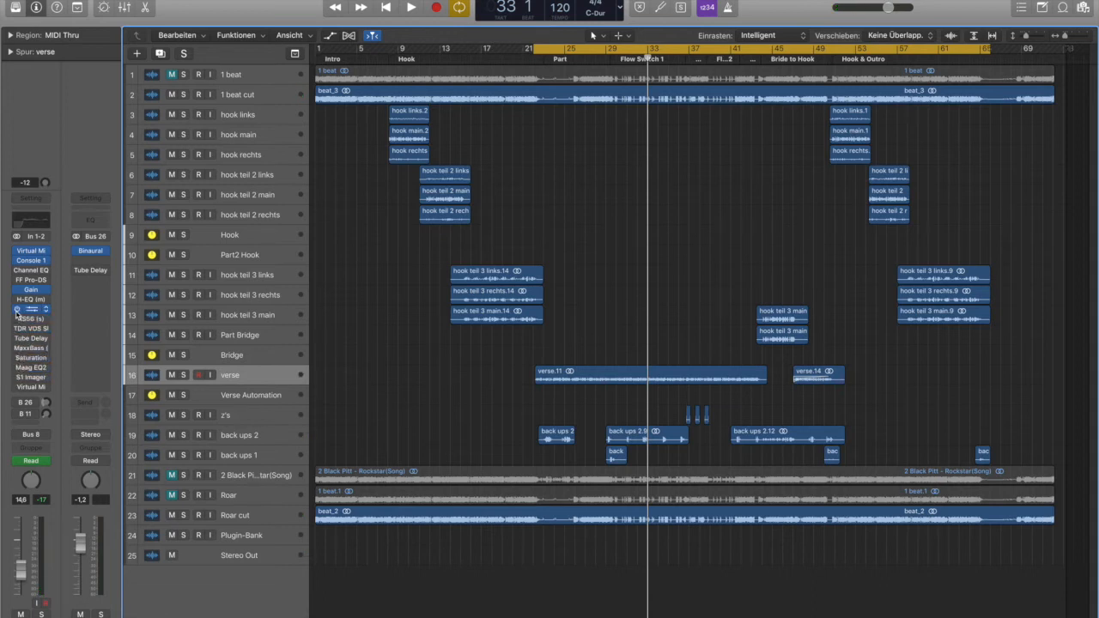
pyautogui.click(17, 298)
pyautogui.click(17, 290)
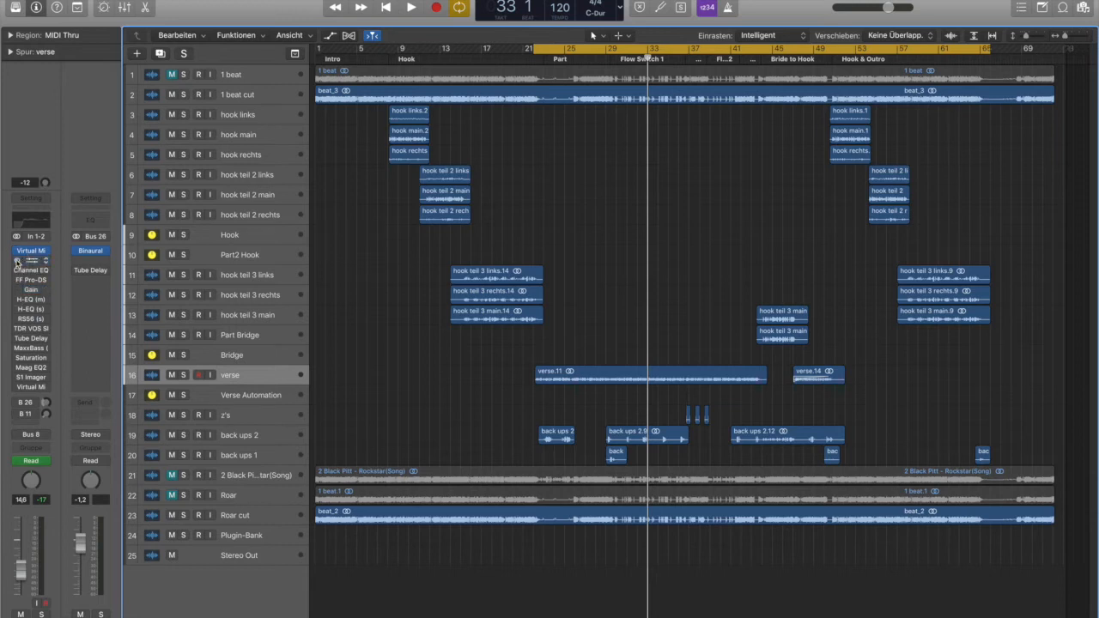
# Play the verse from bar 22 with its plugin chain bypassed, comparing it with and without Console 1
pyautogui.press('space')
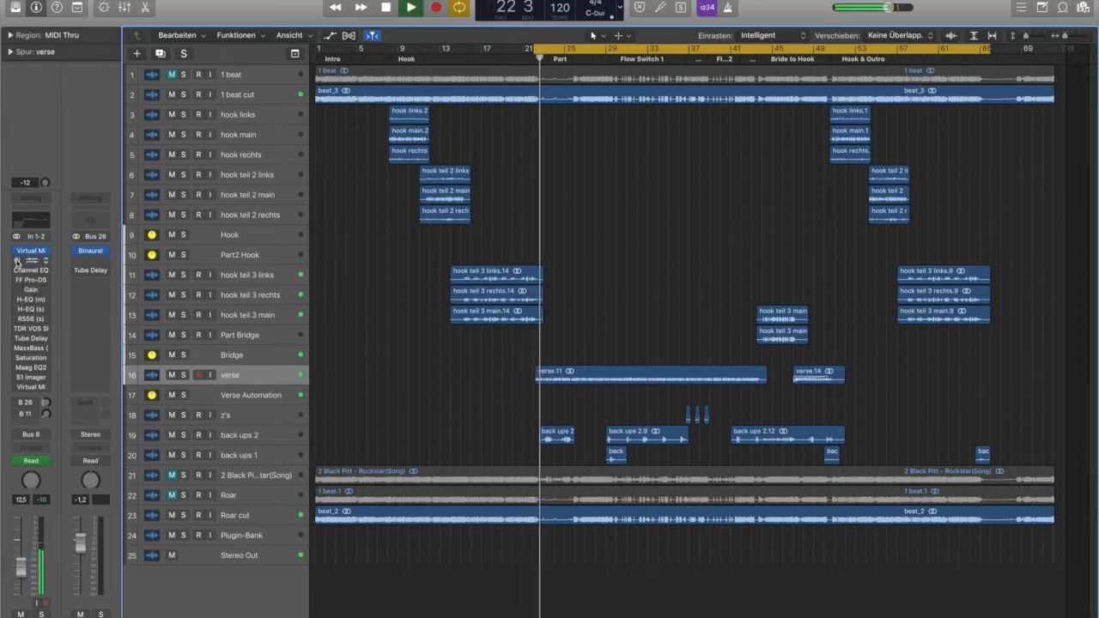
pyautogui.press('space')
pyautogui.press('space')
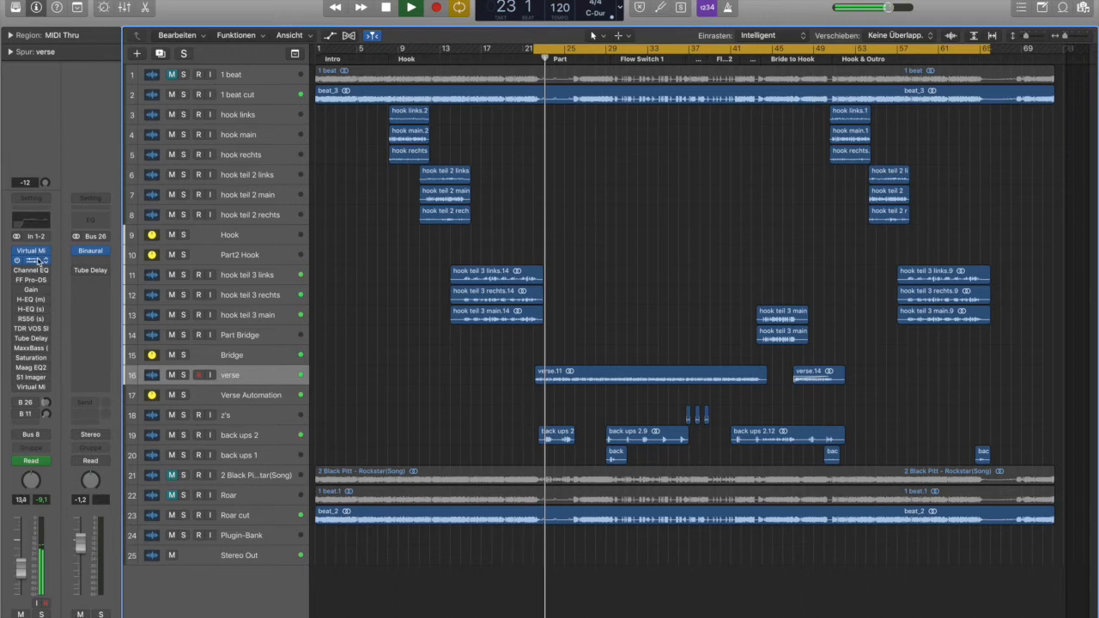
pyautogui.press('space')
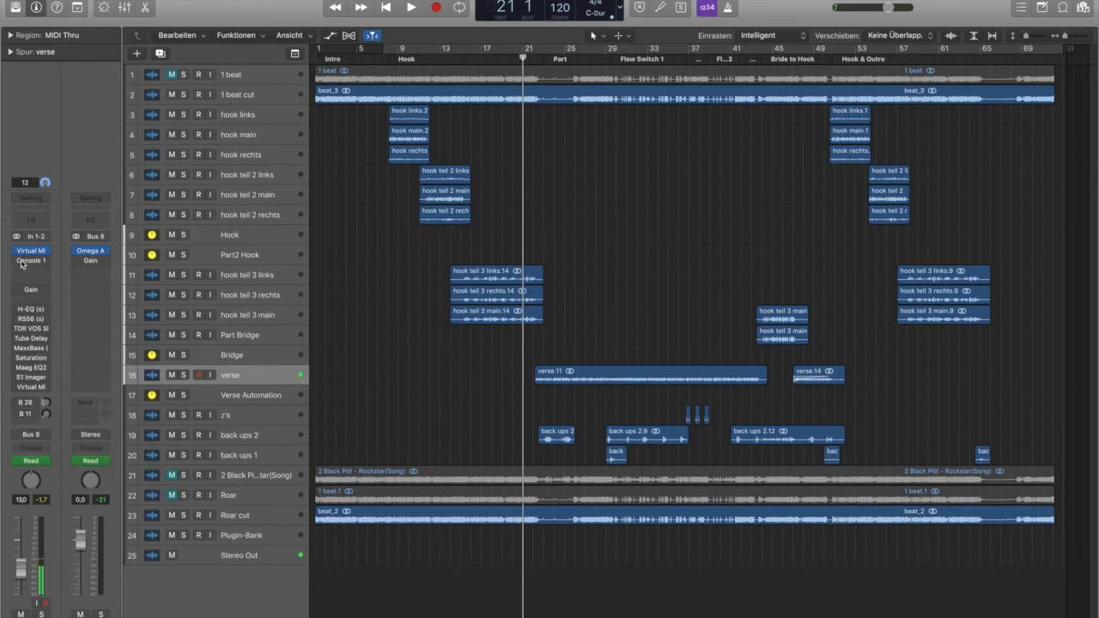
pyautogui.click(531, 59)
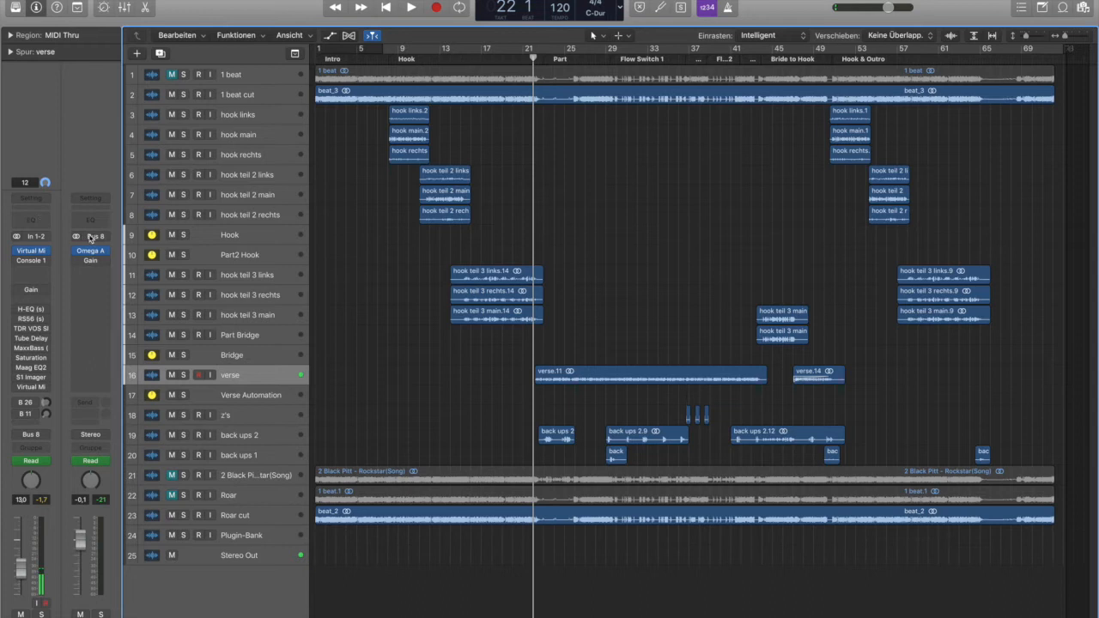
pyautogui.press('space')
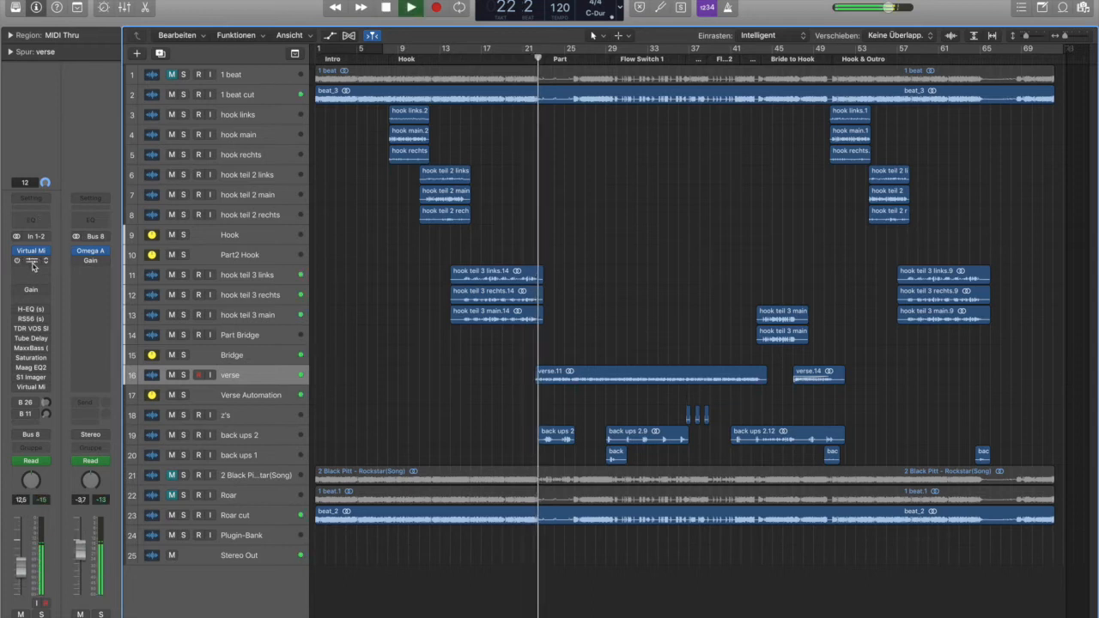
# Loop playback from bar 22 to the song's end and switch on the verse's Console 1 from its plugin window
pyautogui.click(33, 265)
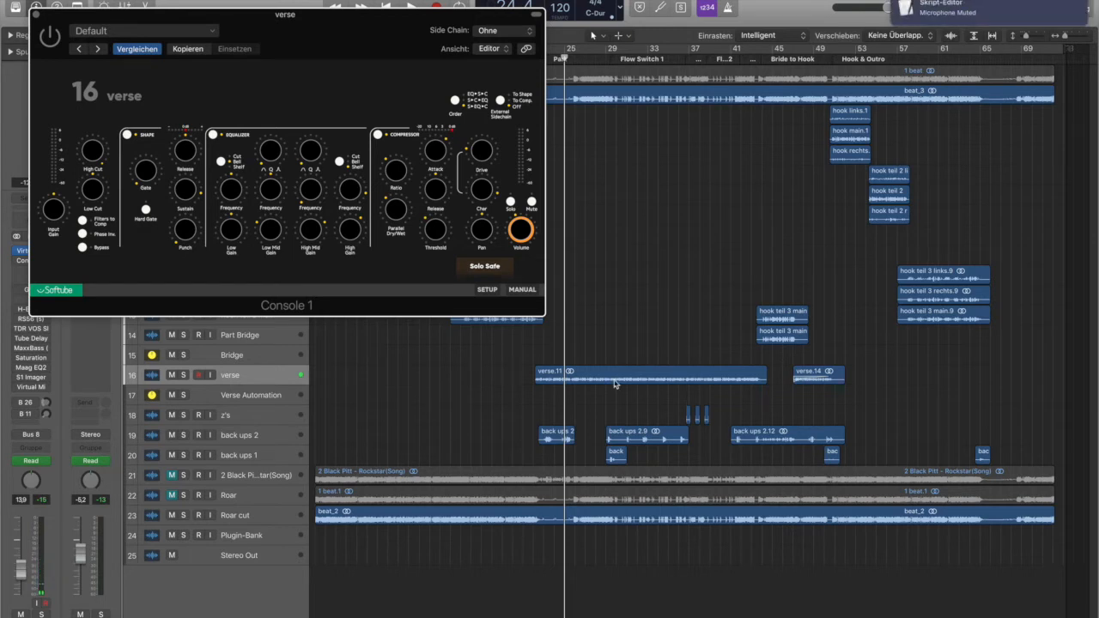
pyautogui.press('space')
pyautogui.moveTo(408, 57); pyautogui.dragTo(527, 298)
pyautogui.moveTo(541, 49); pyautogui.dragTo(1065, 48)
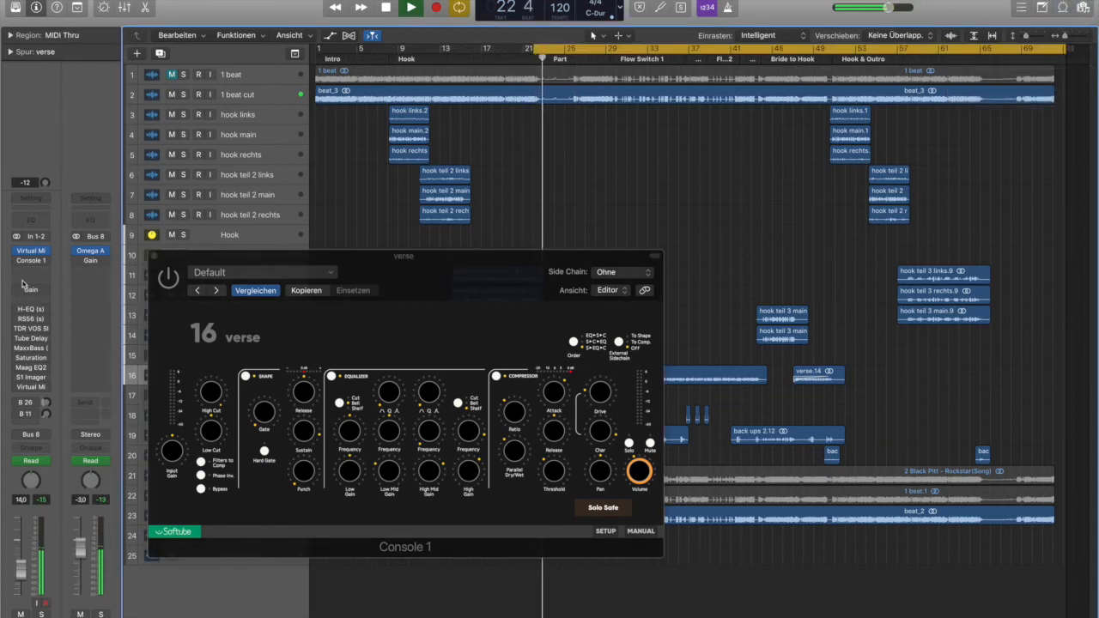
pyautogui.click(169, 283)
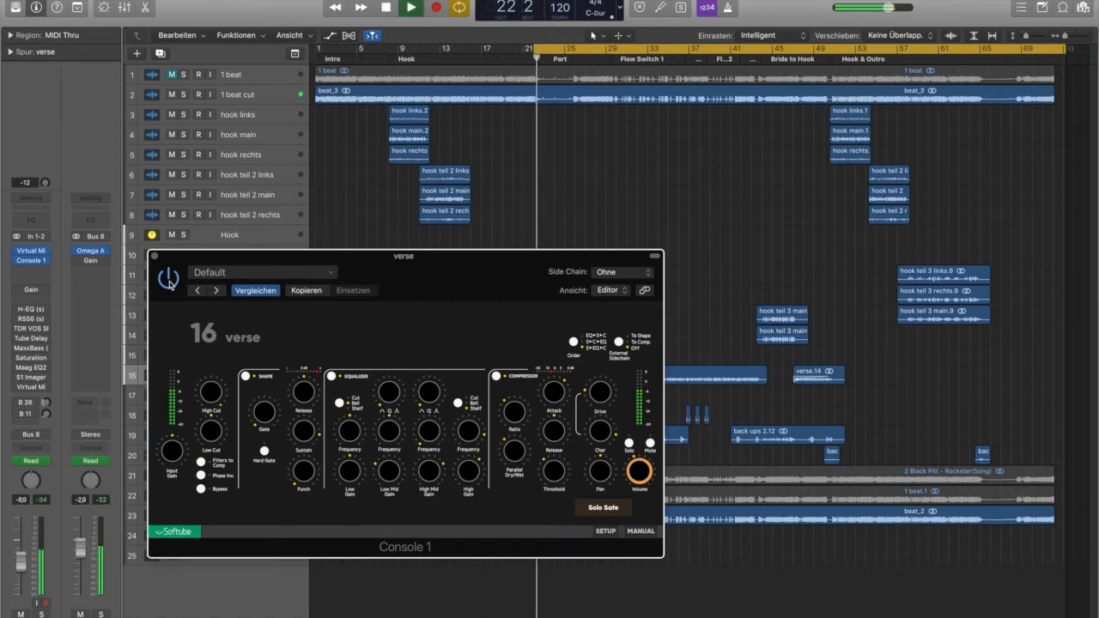
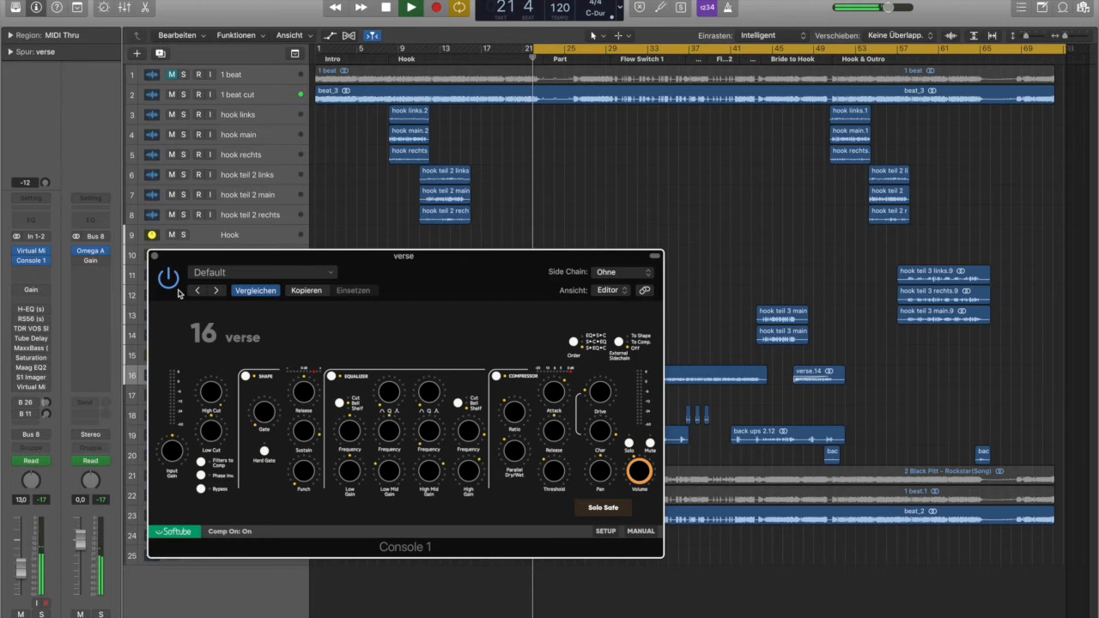
pyautogui.click(153, 257)
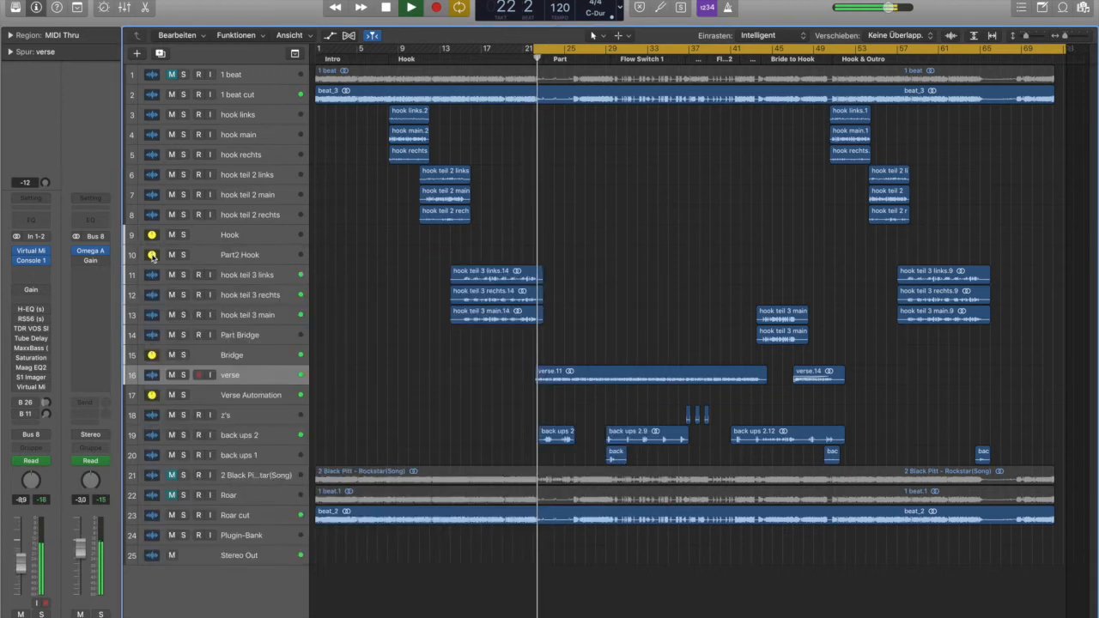
# Compare the looping verse with the Gain plugin off and on, leave it switched on and close its window
pyautogui.click(34, 290)
pyautogui.press('space')
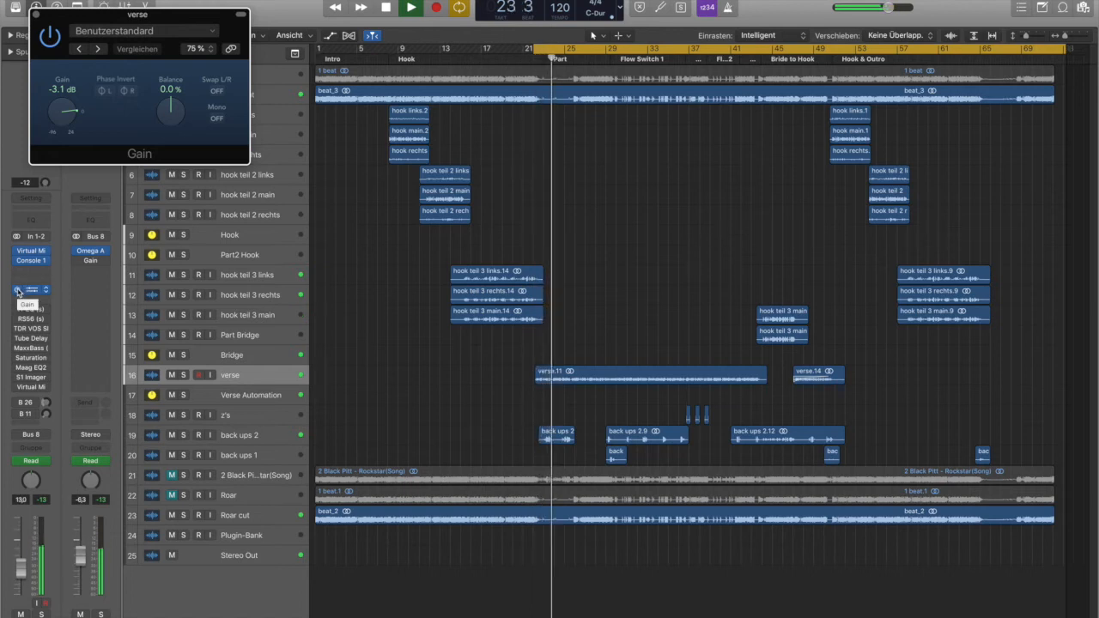
pyautogui.press('space')
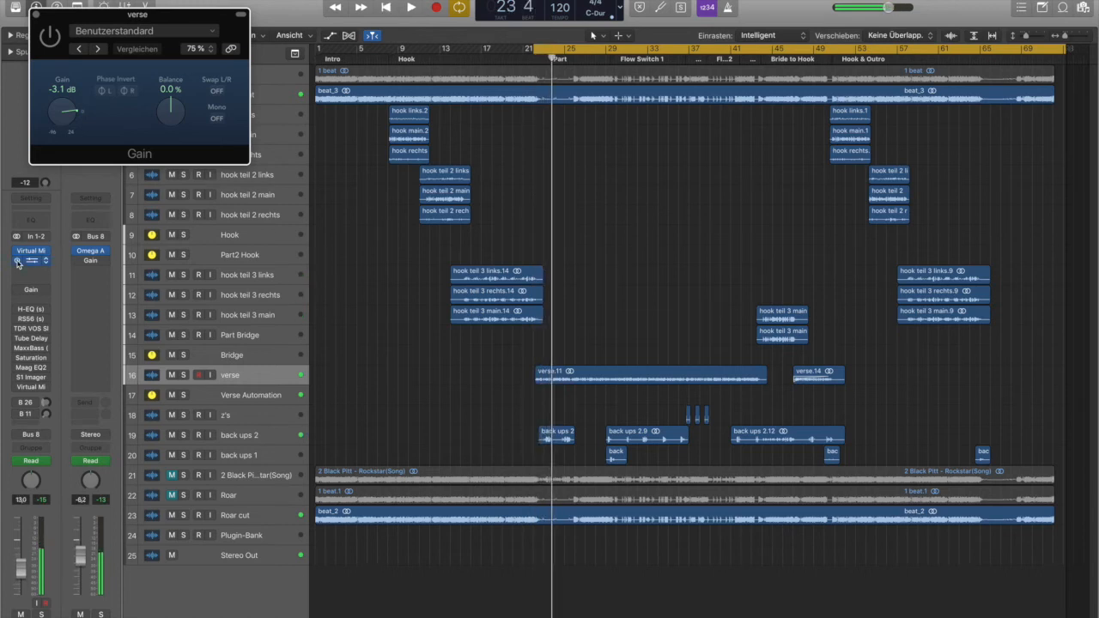
pyautogui.press('space')
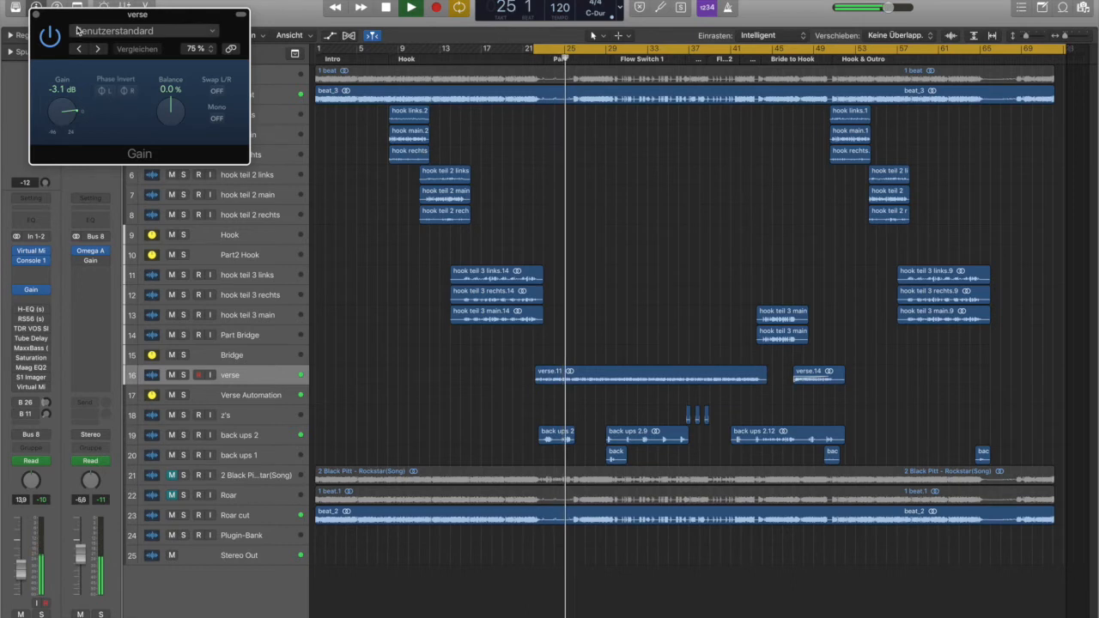
pyautogui.click(36, 14)
# Switch on H-EQ on the verse track, compare the sound with and without it, and close its window
pyautogui.click(18, 310)
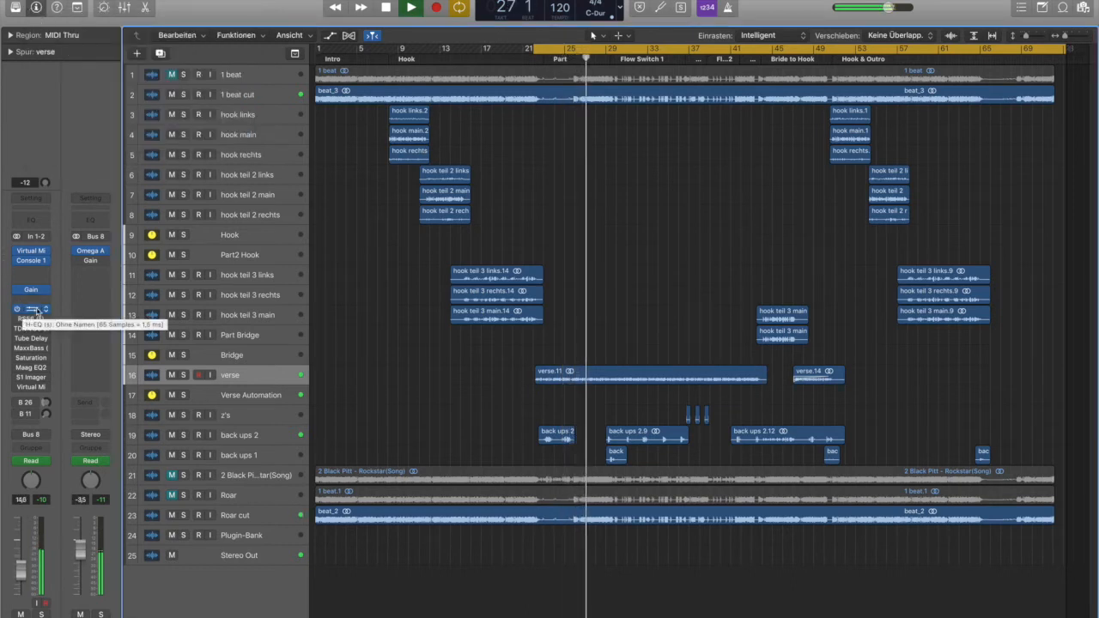
pyautogui.click(36, 311)
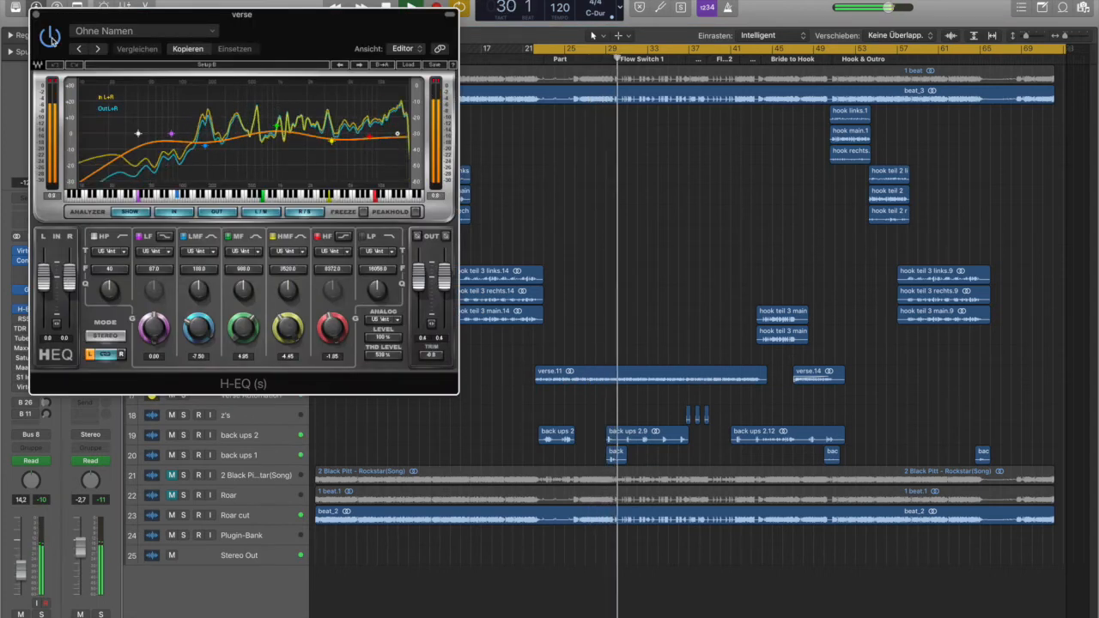
pyautogui.press('space')
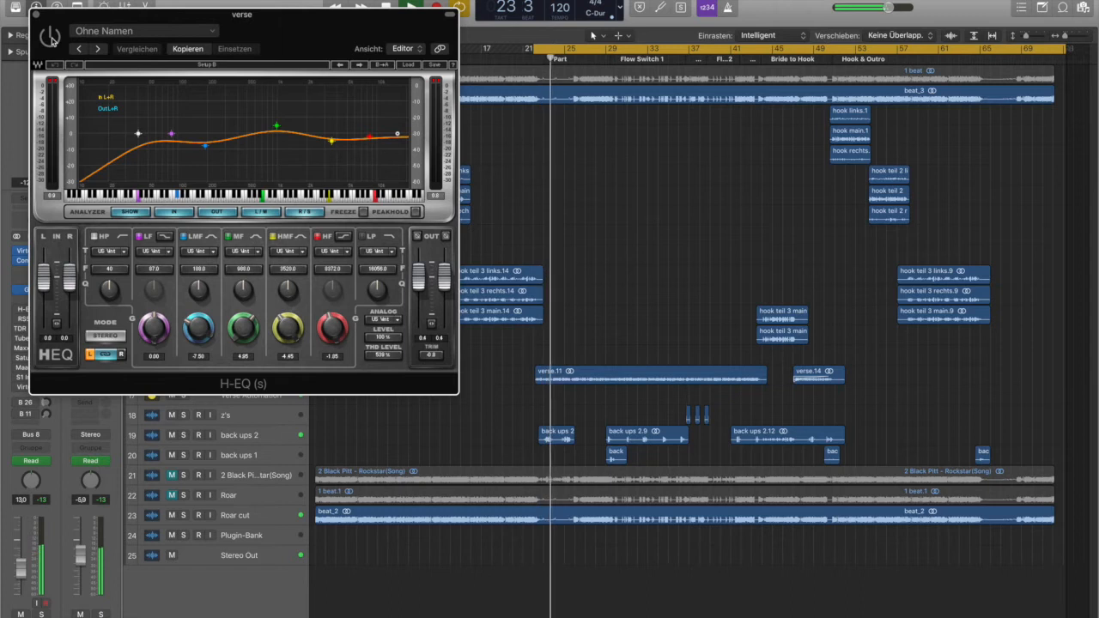
pyautogui.press('space')
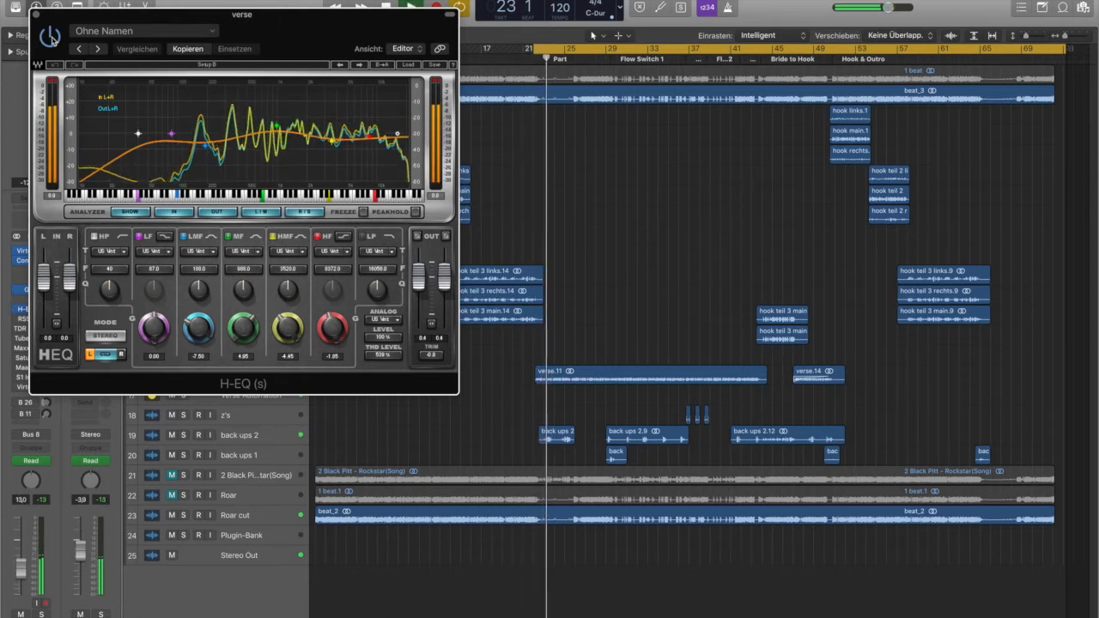
pyautogui.click(36, 14)
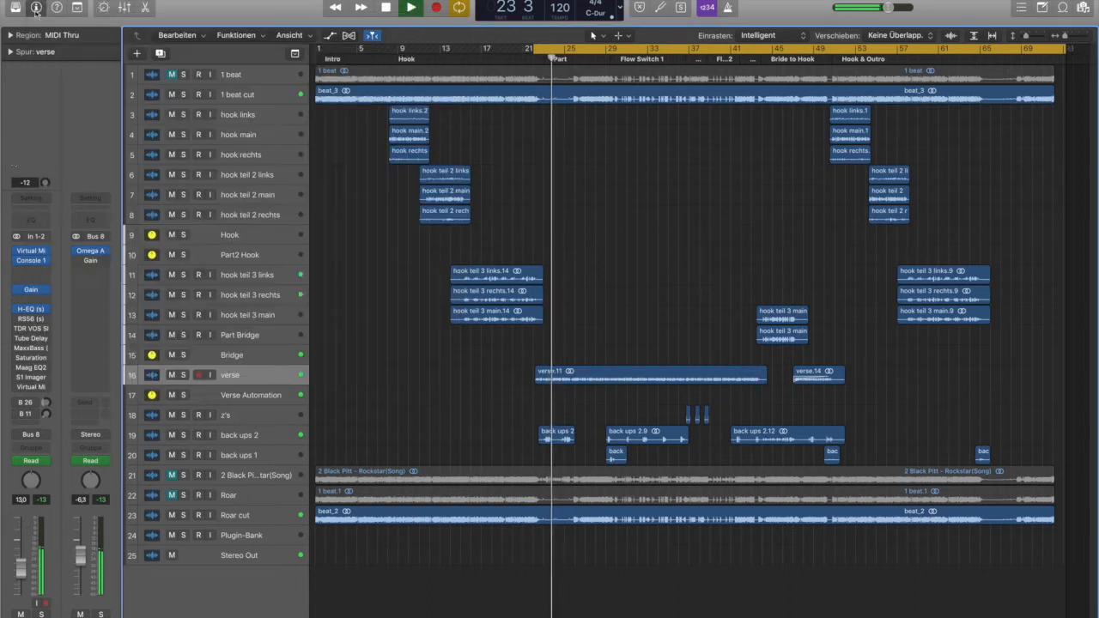
# Switch on the RS56 and TDR VOS SlickEQ plugins on the verse track while listening, closing each plugin window again
pyautogui.click(32, 320)
pyautogui.press('space')
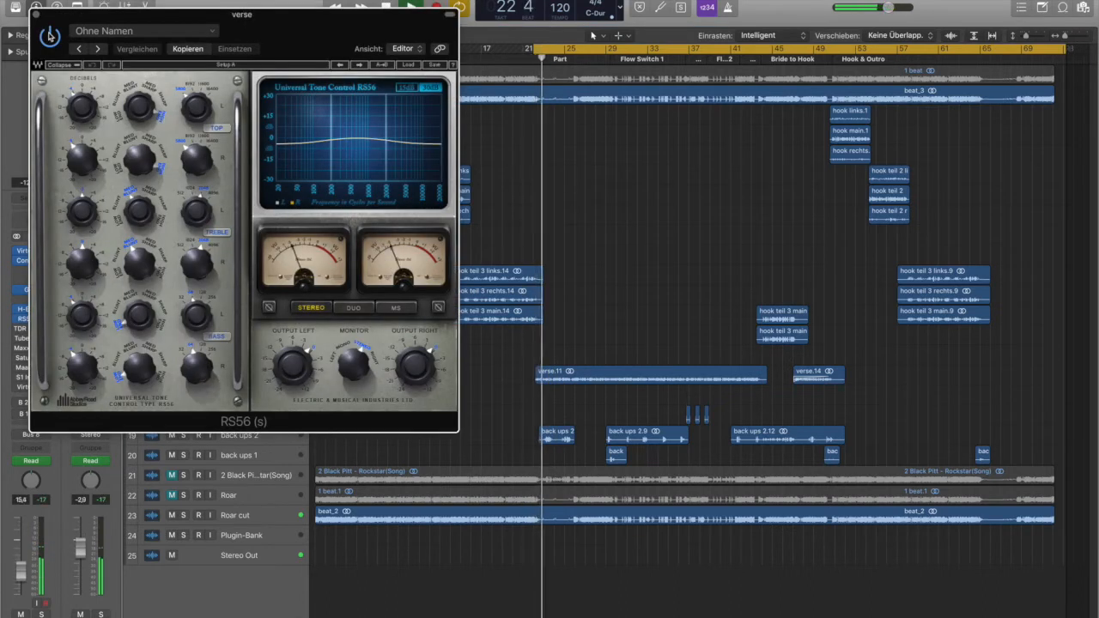
pyautogui.click(37, 14)
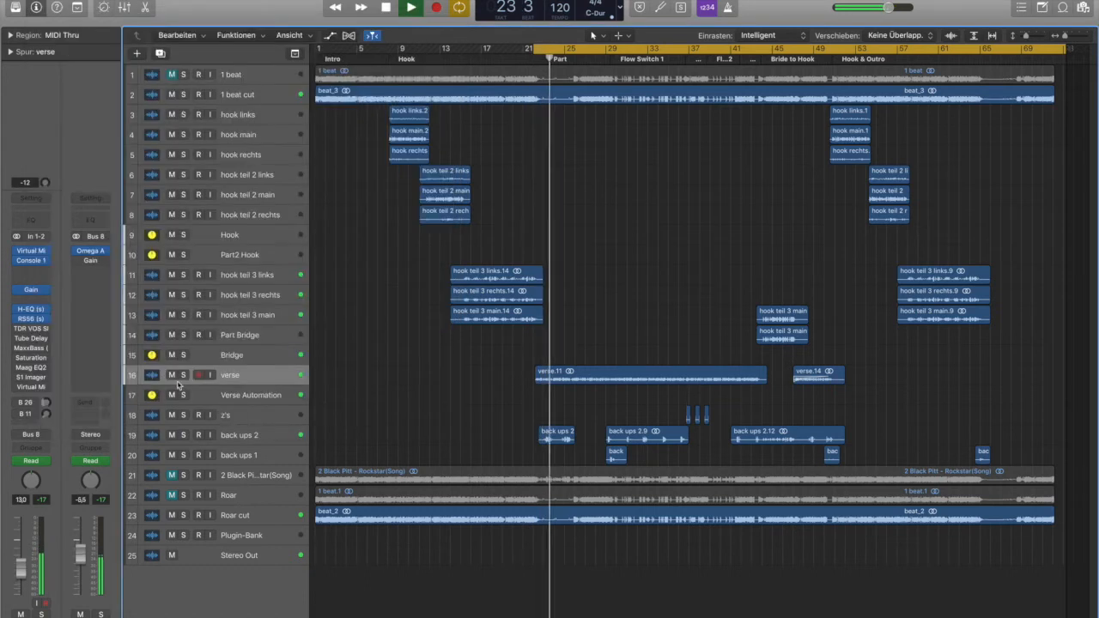
pyautogui.click(32, 328)
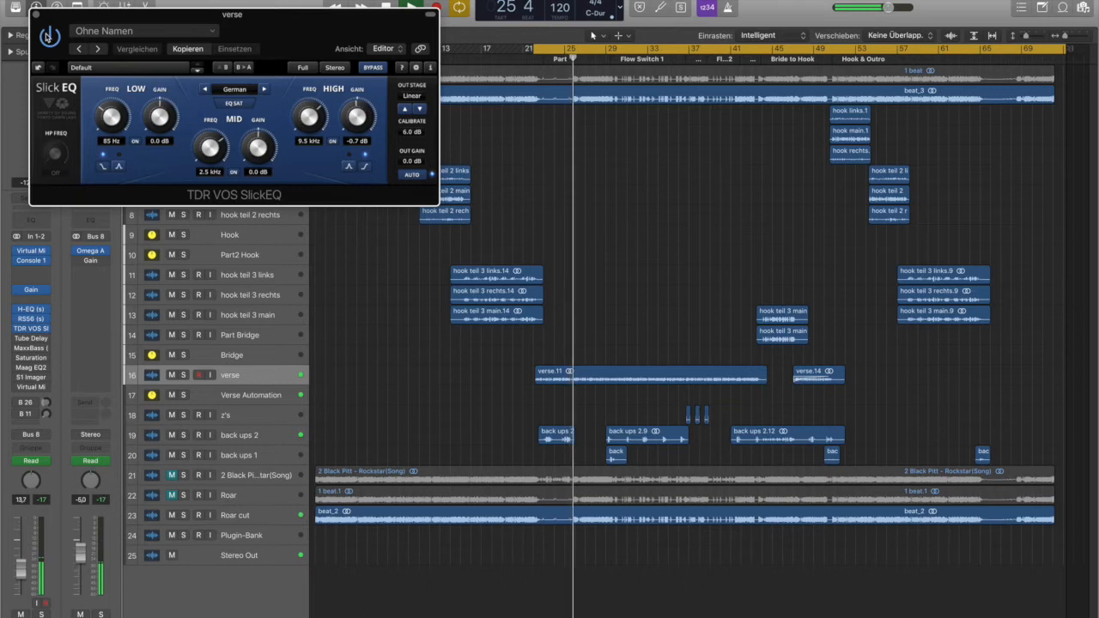
pyautogui.click(31, 328)
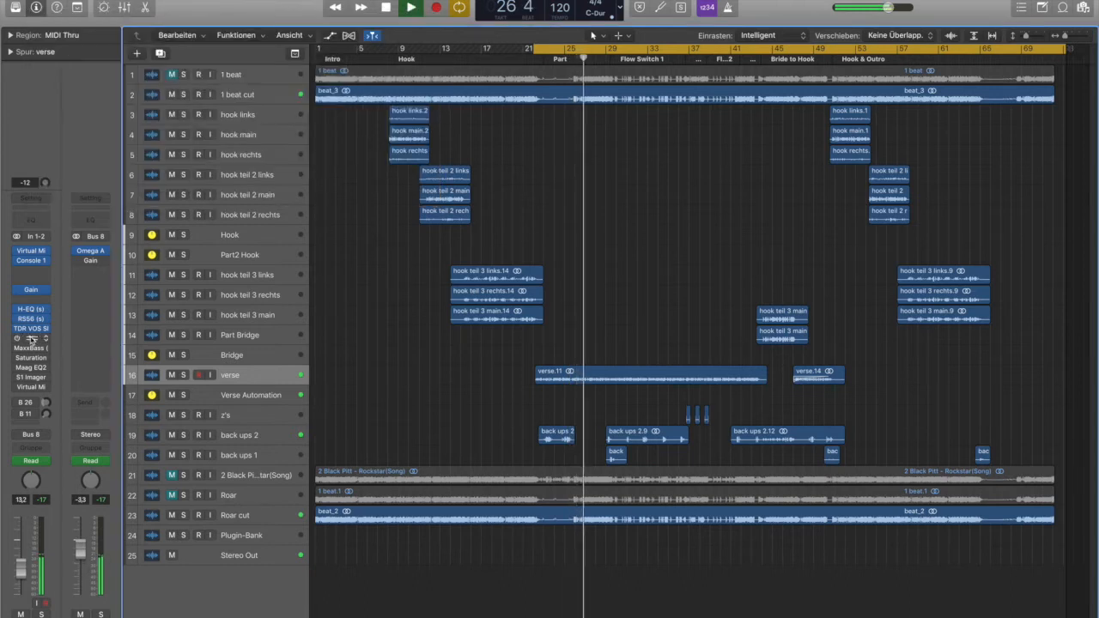
# Audition the verse with Tube Delay switched on and off, leave it bypassed and close its window
pyautogui.click(32, 338)
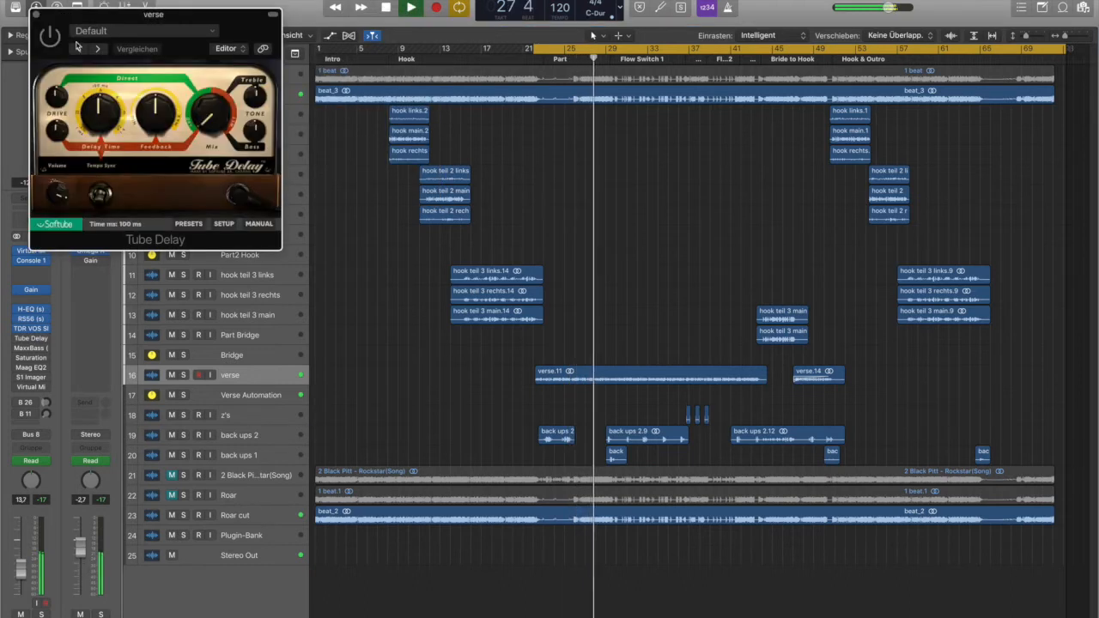
pyautogui.click(49, 39)
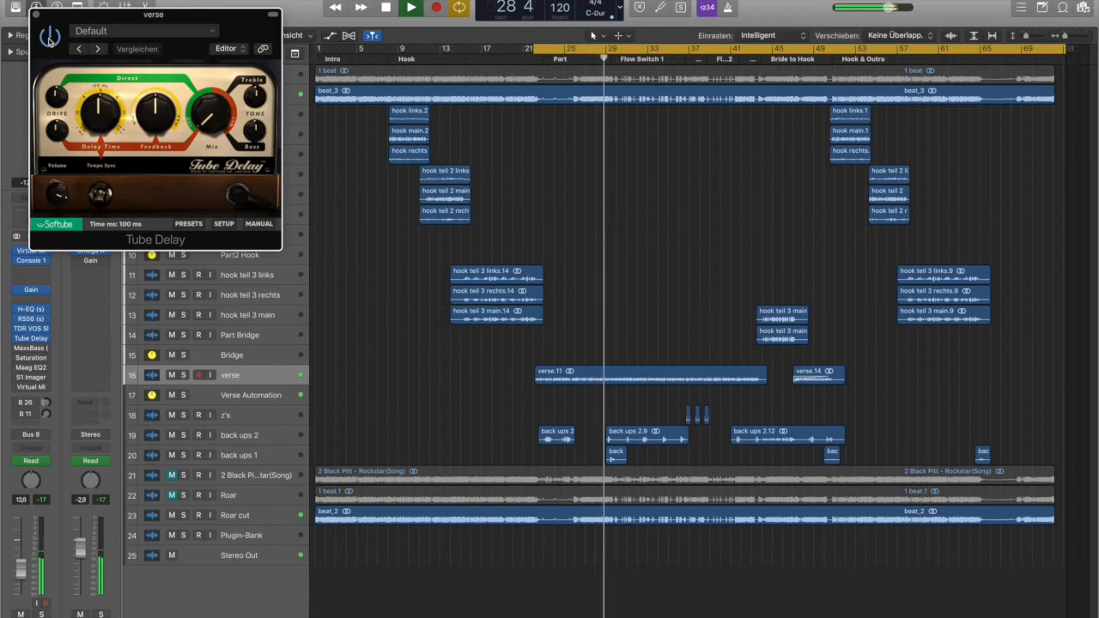
pyautogui.click(50, 42)
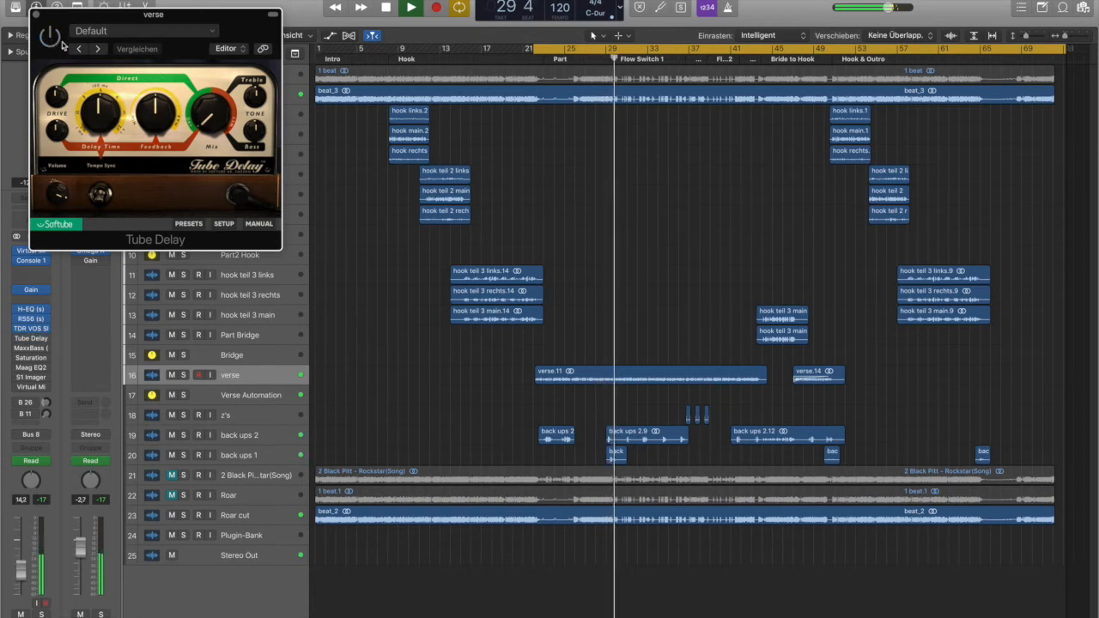
pyautogui.click(36, 15)
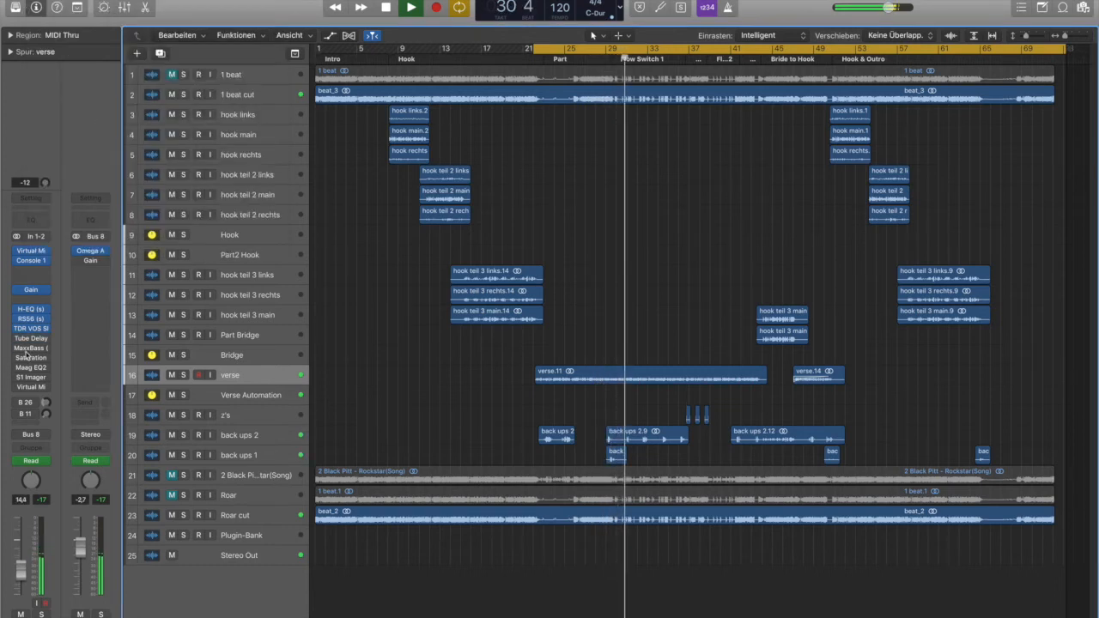
# Switch on MaxxBass and Saturation Knob on the verse track during playback, closing each plugin window again
pyautogui.click(39, 348)
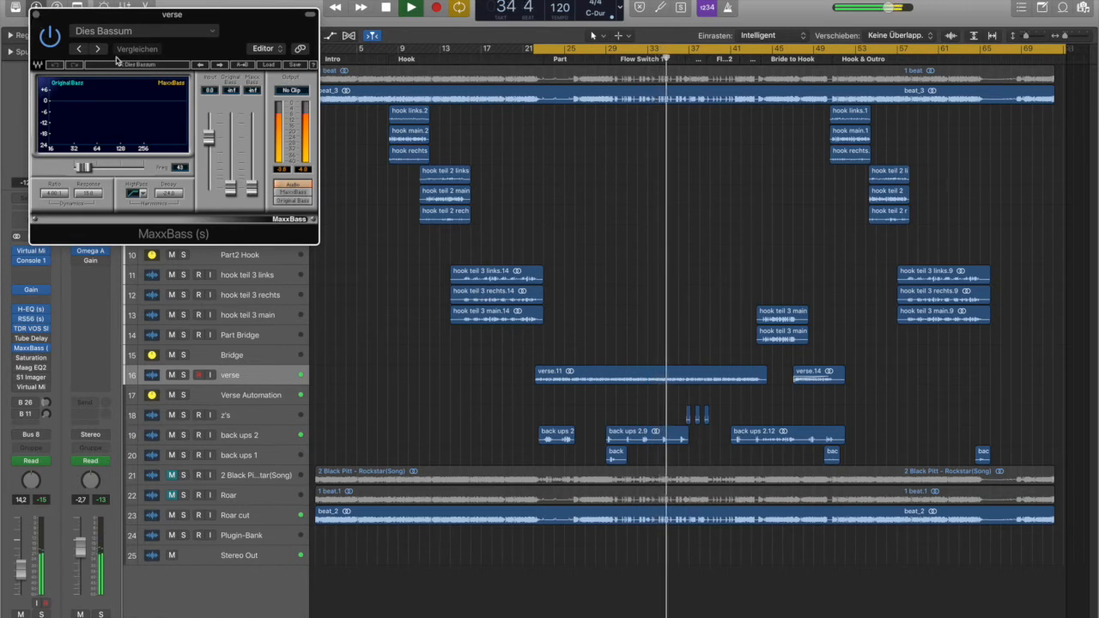
pyautogui.click(37, 15)
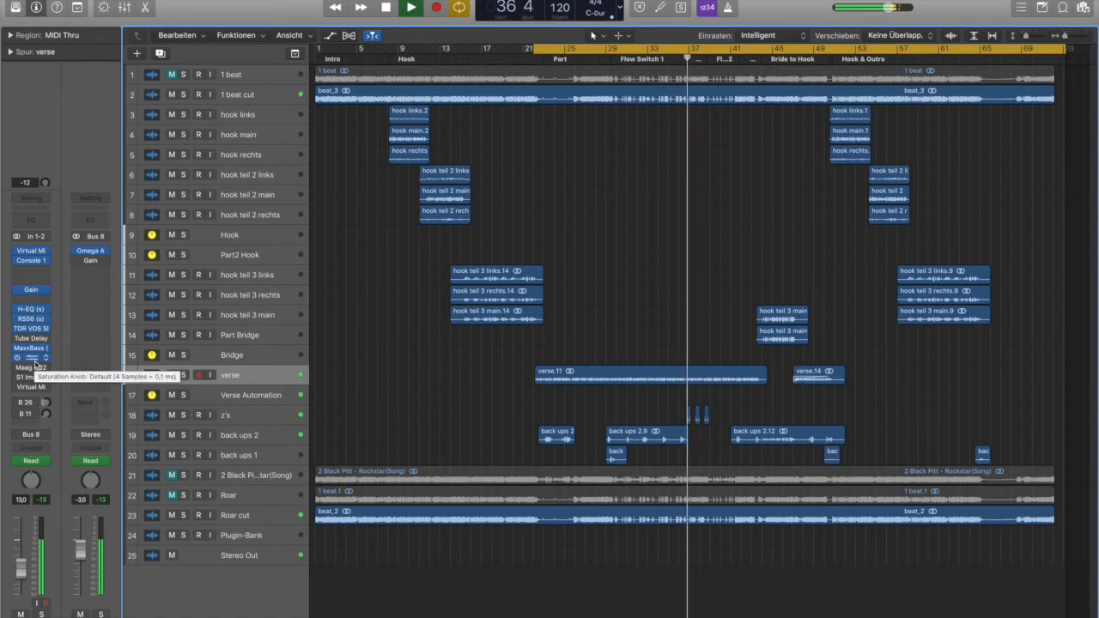
pyautogui.click(31, 357)
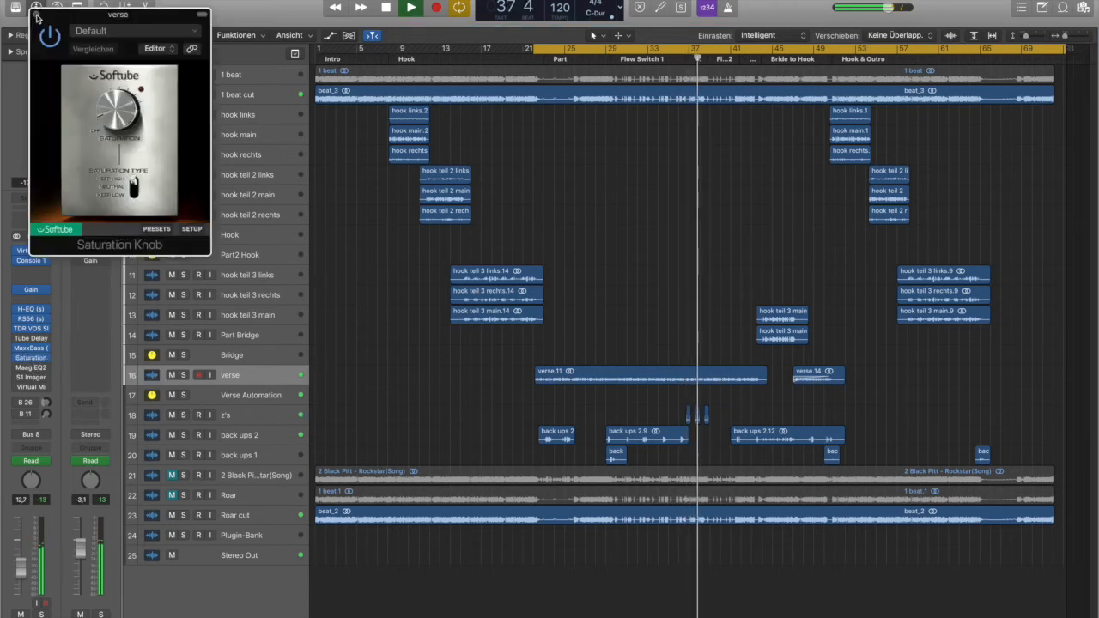
pyautogui.click(37, 15)
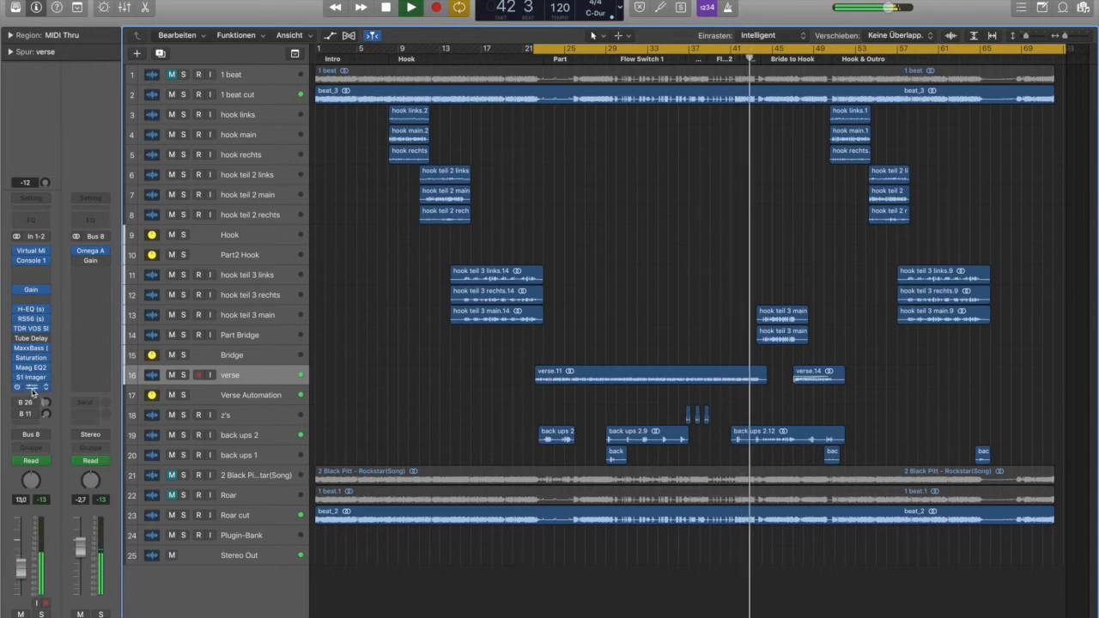
# Audition the last Virtual Mix Rack and the S1 Imager on the verse track, leave both switched on and close their windows
pyautogui.click(31, 387)
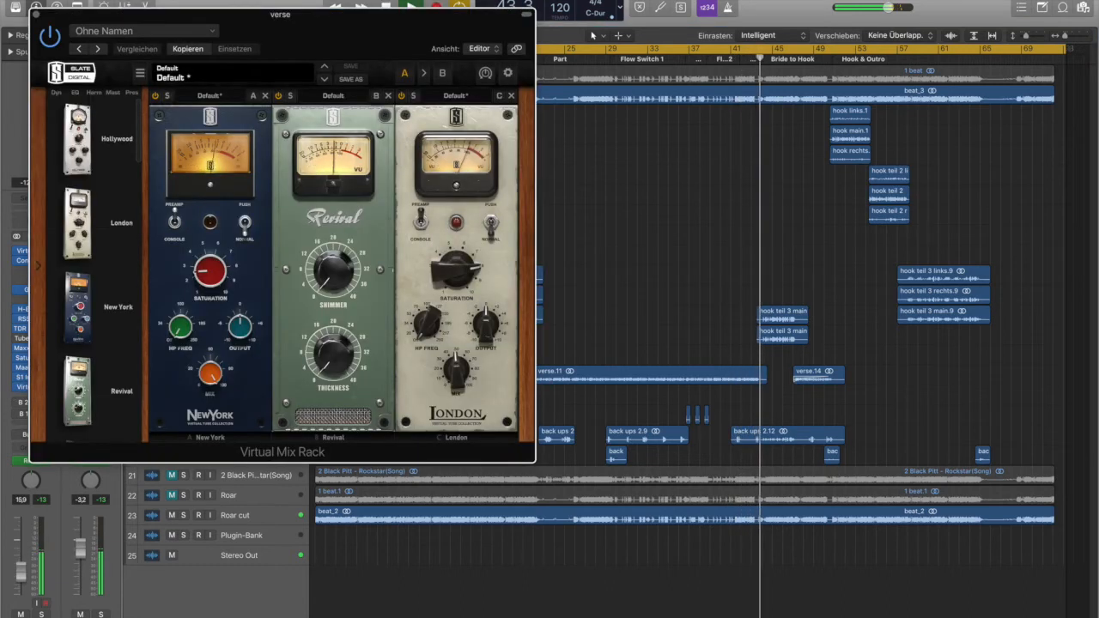
pyautogui.moveTo(48, 17); pyautogui.dragTo(225, 129)
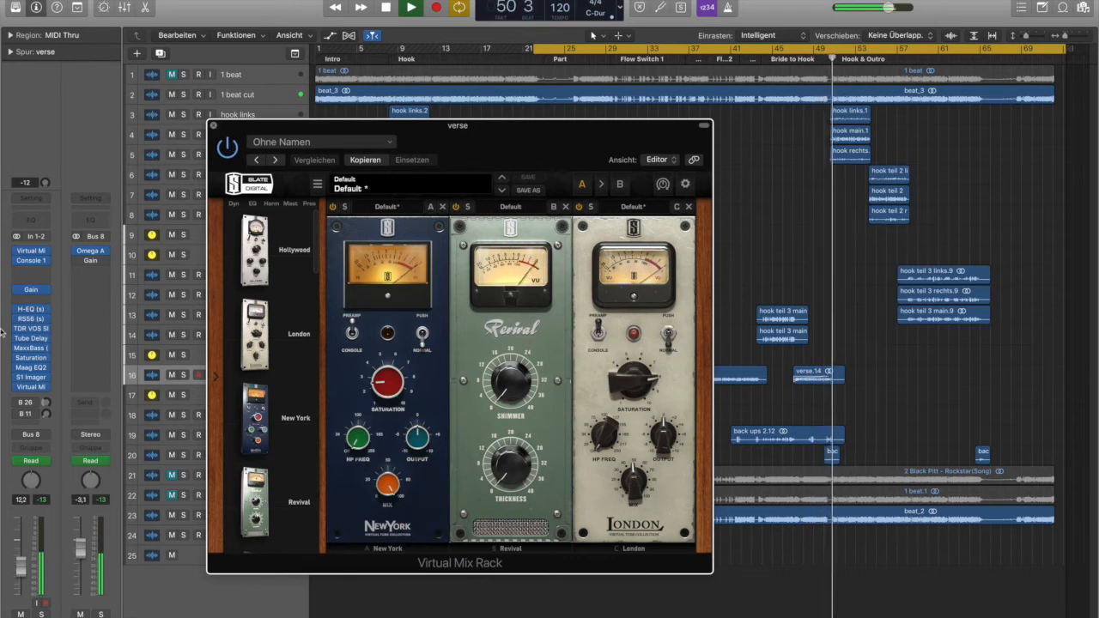
pyautogui.click(30, 386)
pyautogui.click(34, 379)
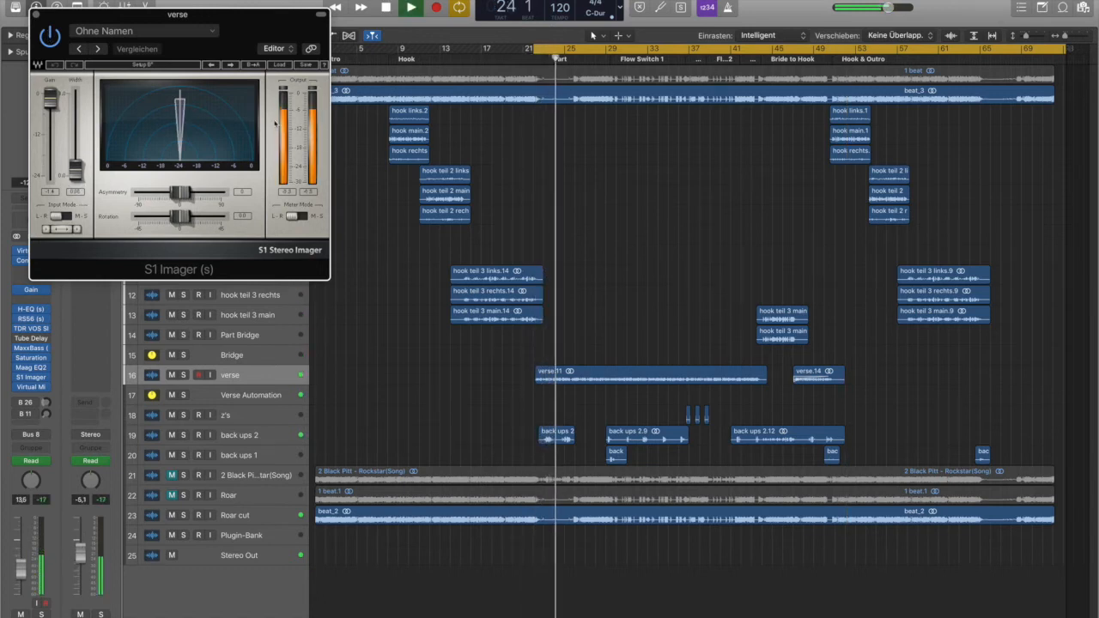
pyautogui.click(37, 17)
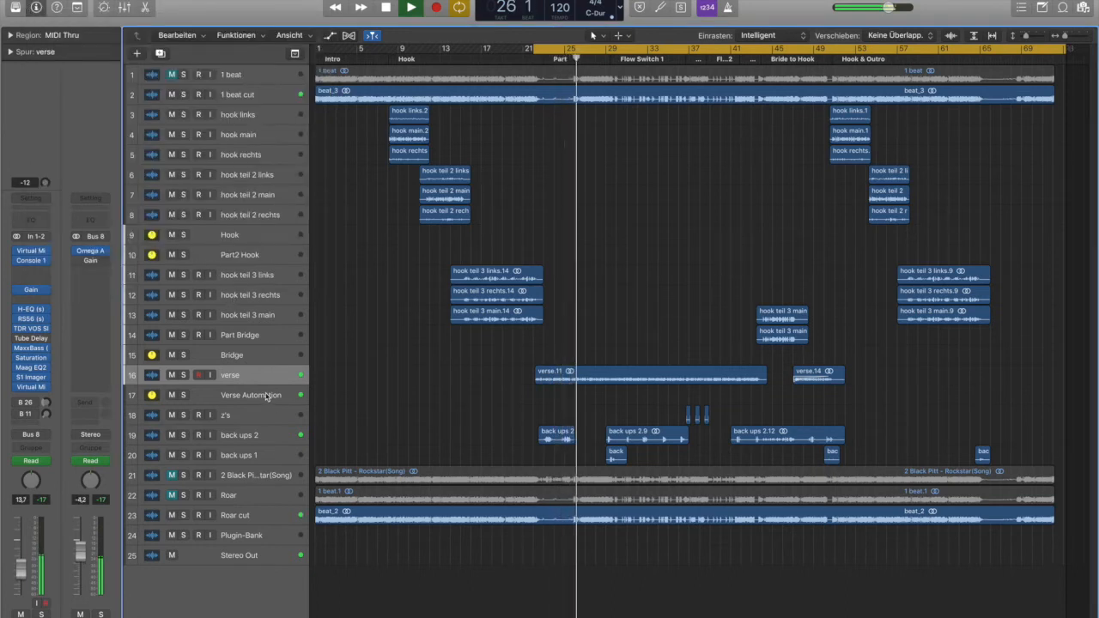
# Compare the verse with Omega A off and on in the Verse Automation track, leave it switched on and close its window
pyautogui.press('space')
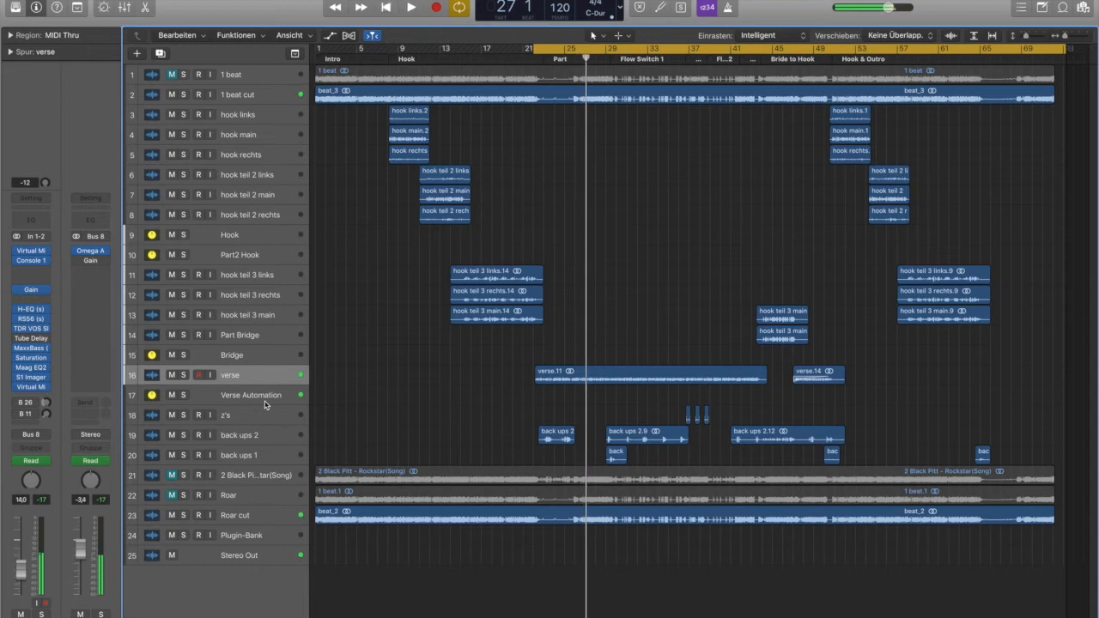
pyautogui.click(268, 395)
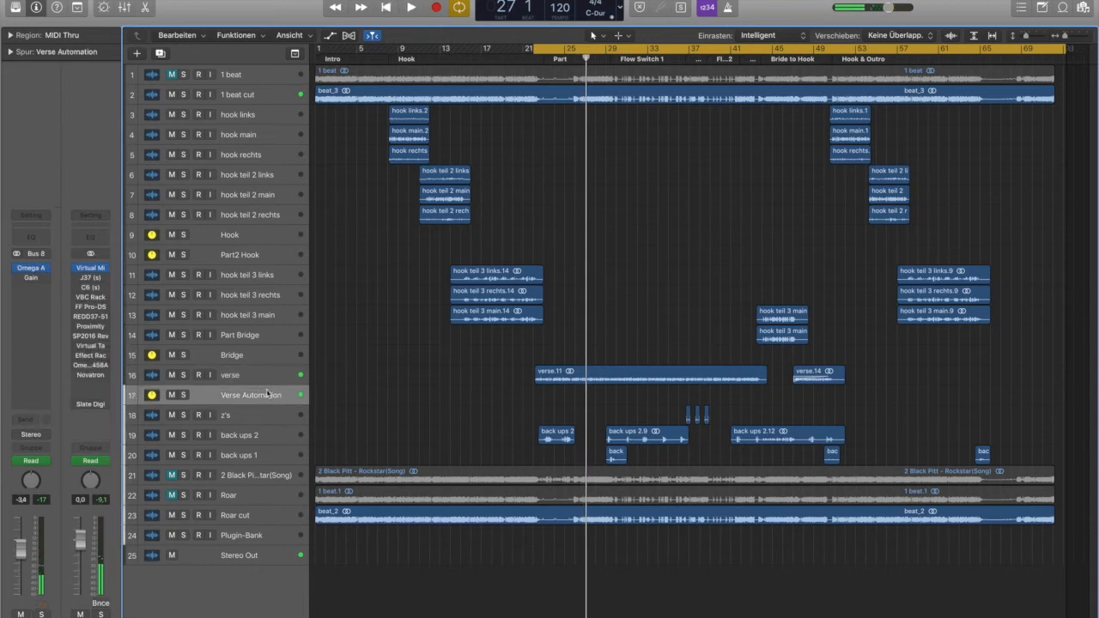
pyautogui.press('space')
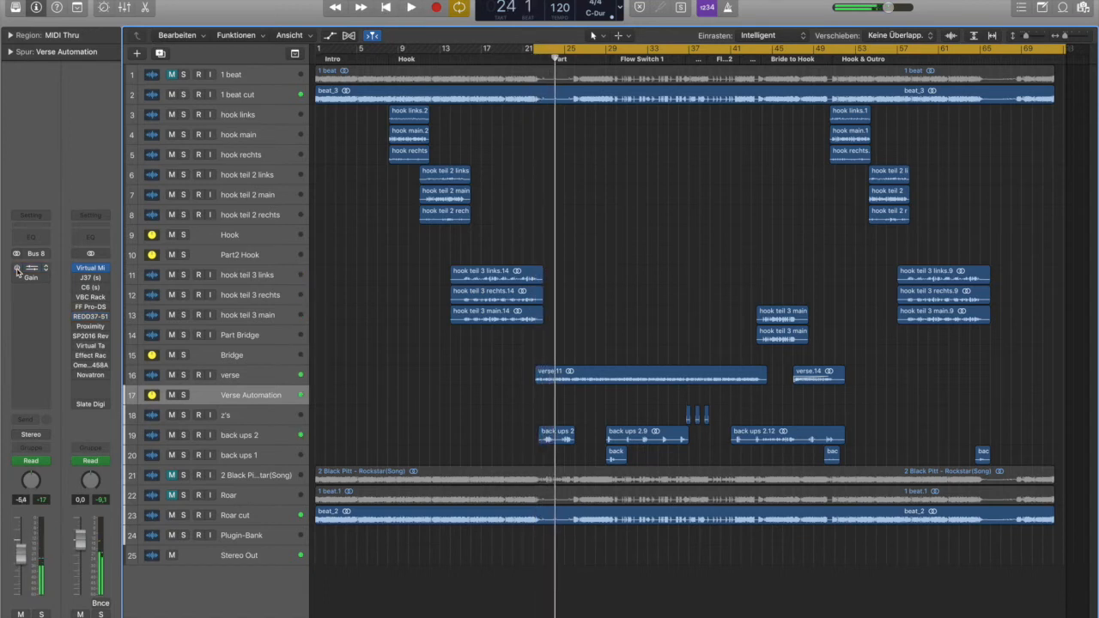
pyautogui.press('space')
pyautogui.click(26, 270)
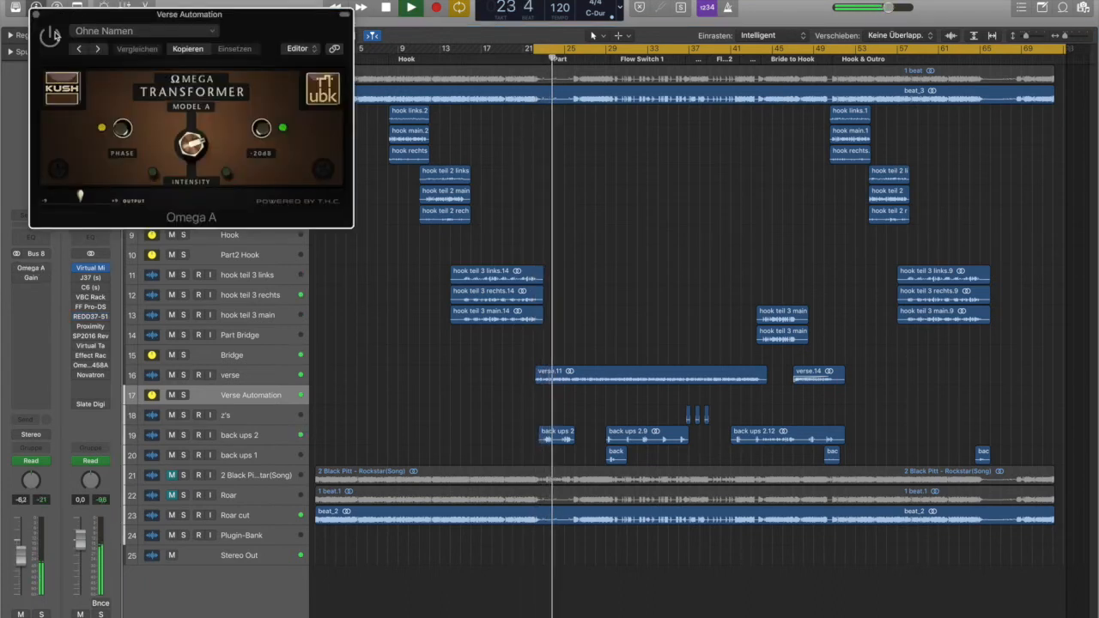
pyautogui.press('space')
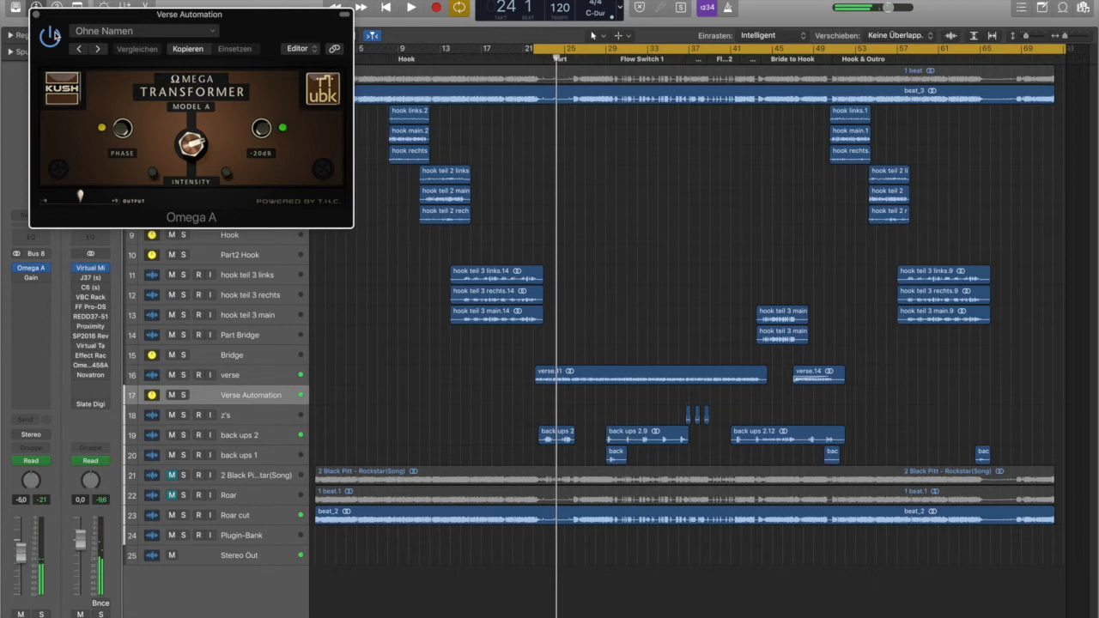
pyautogui.press('space')
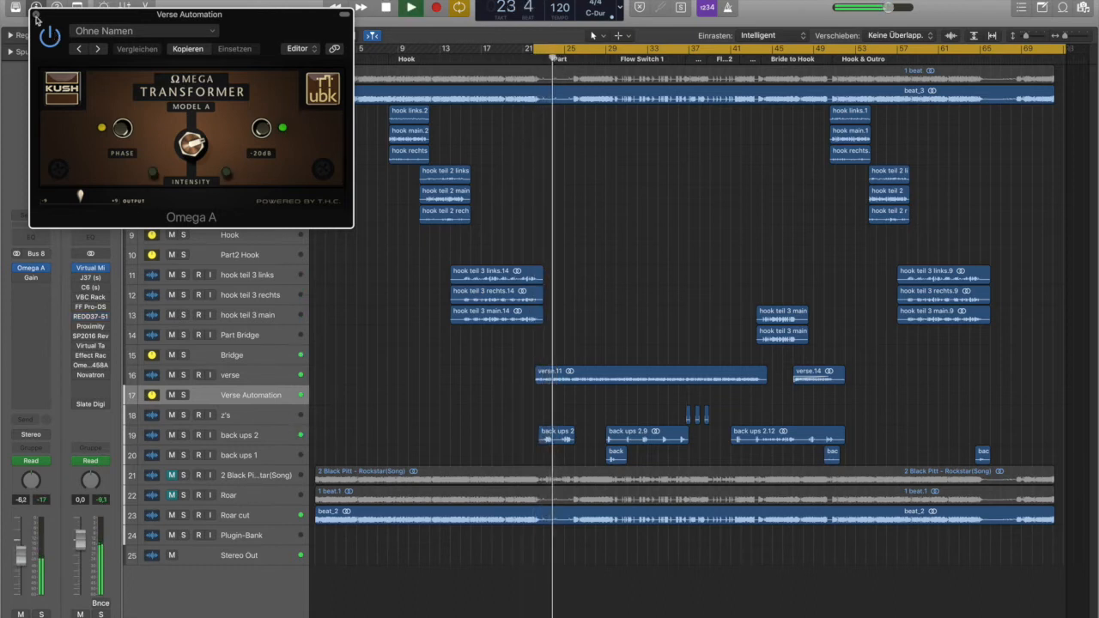
pyautogui.click(36, 16)
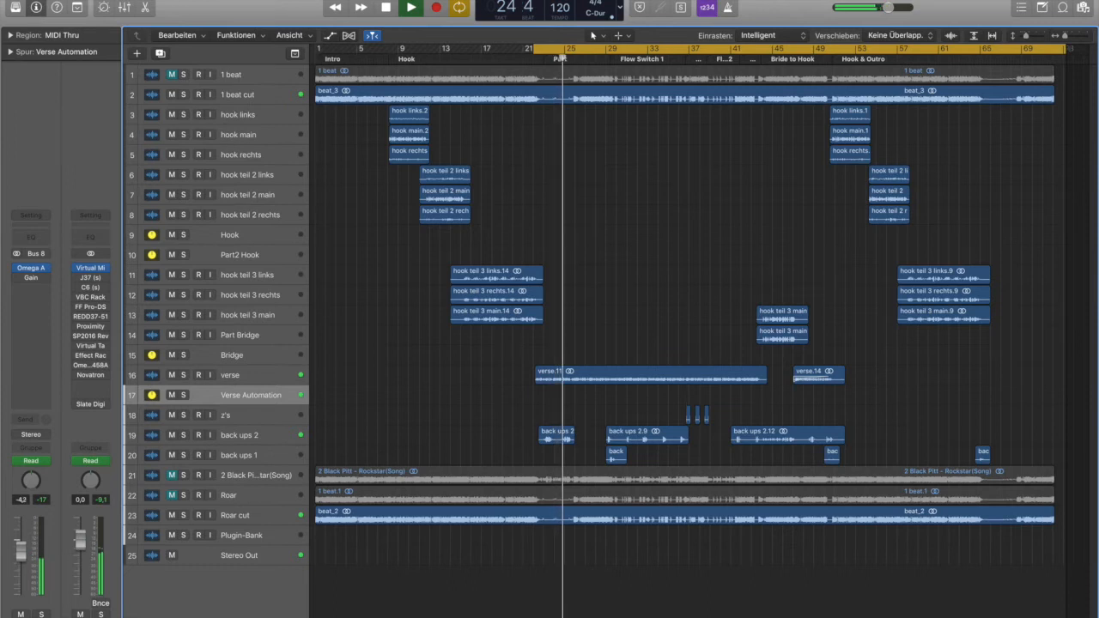
# Stop playback and examine the z's track's plugin chain alongside the verse track's chain
pyautogui.press('space')
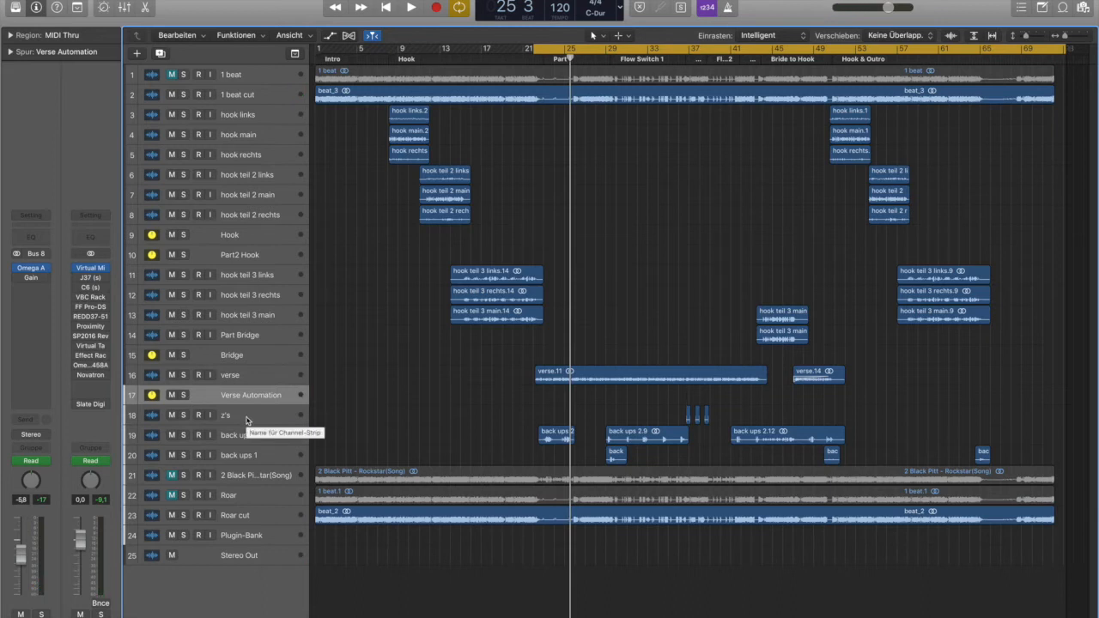
pyautogui.click(247, 419)
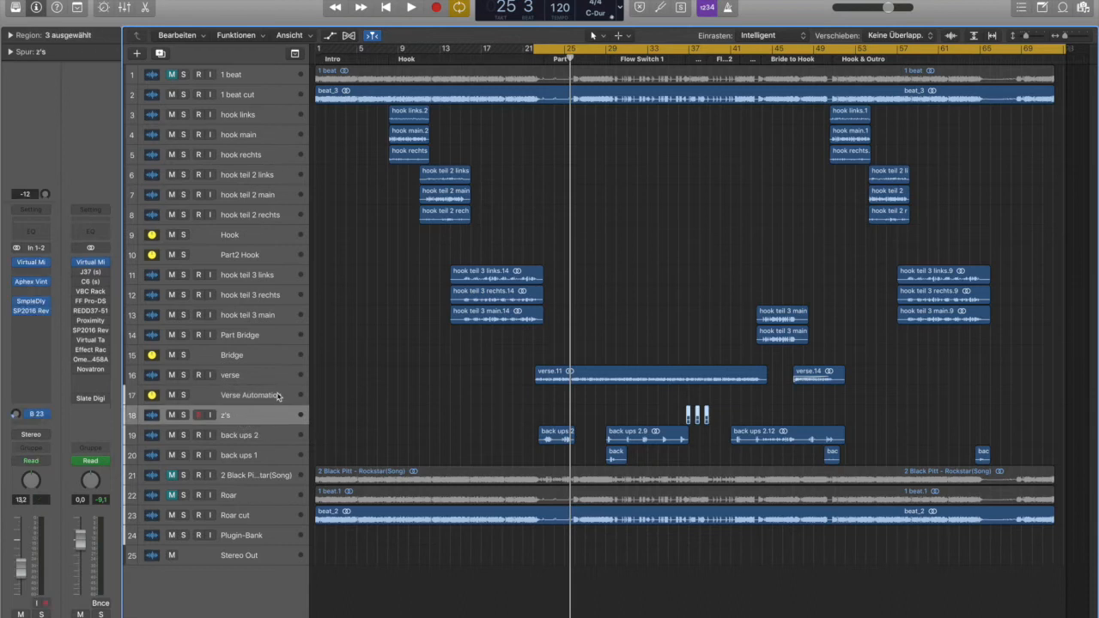
pyautogui.click(269, 383)
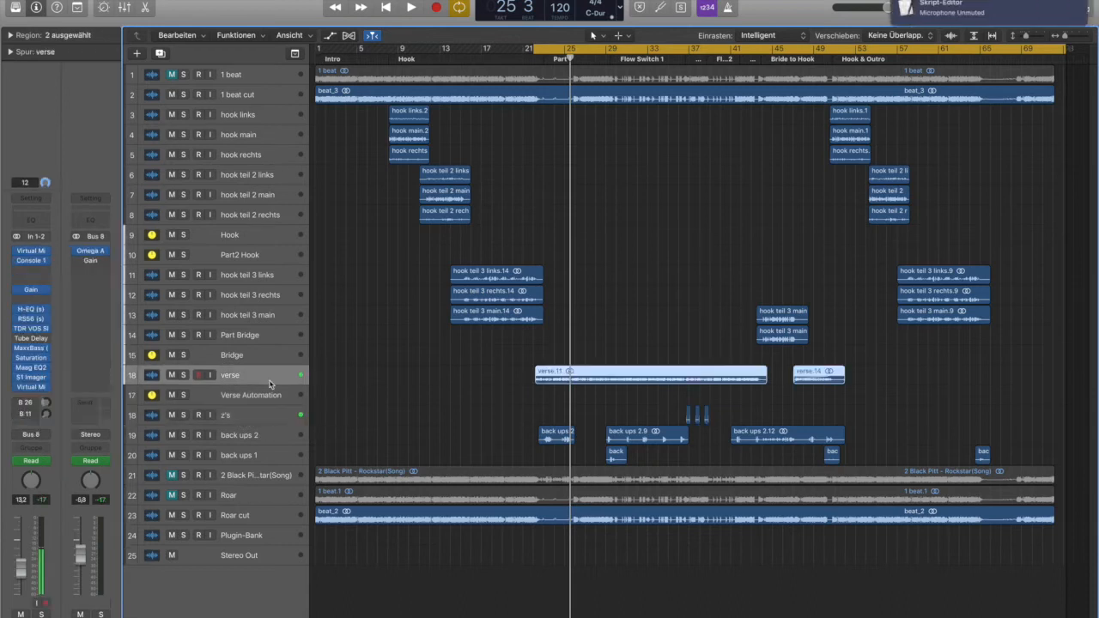
pyautogui.click(269, 420)
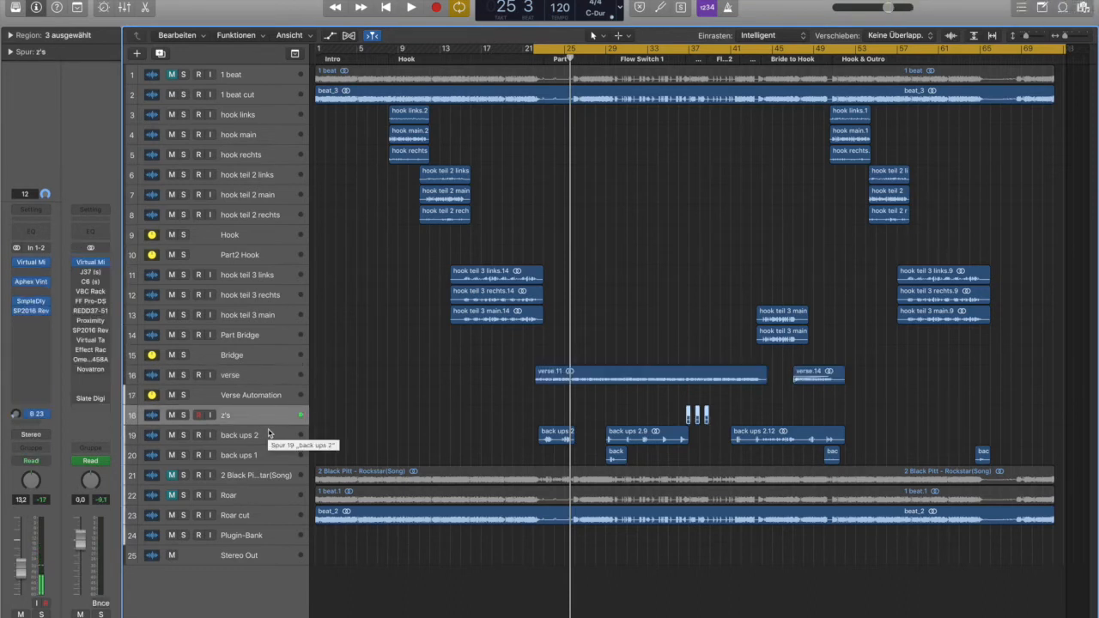
pyautogui.click(269, 433)
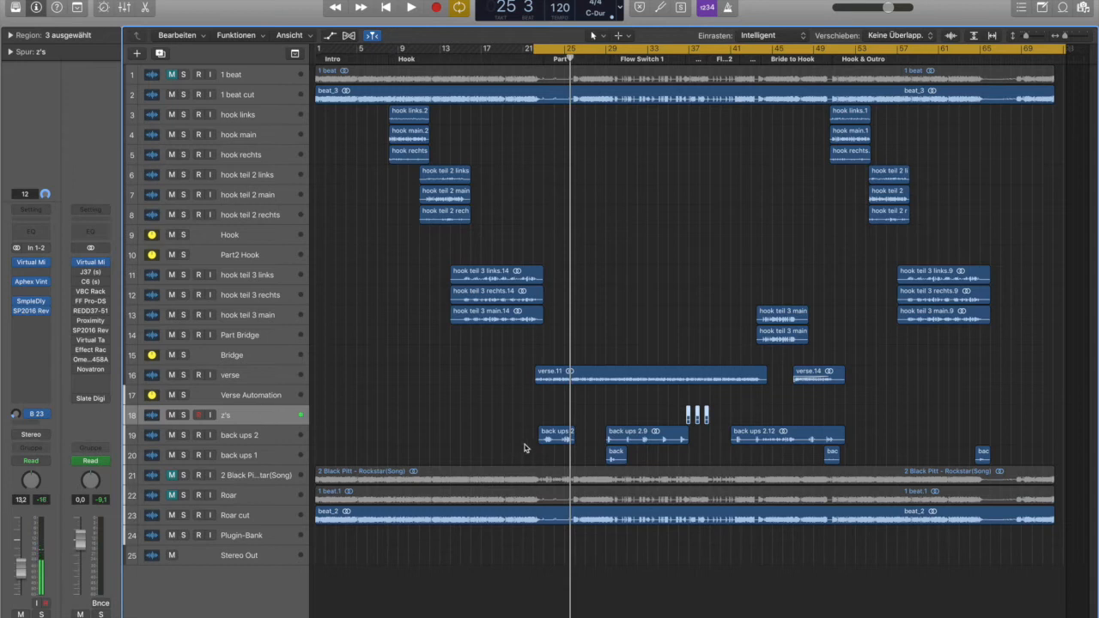
# Turn off cycle mode and place the playhead at bar 36, just before the z's regions
pyautogui.press('c')
pyautogui.click(684, 58)
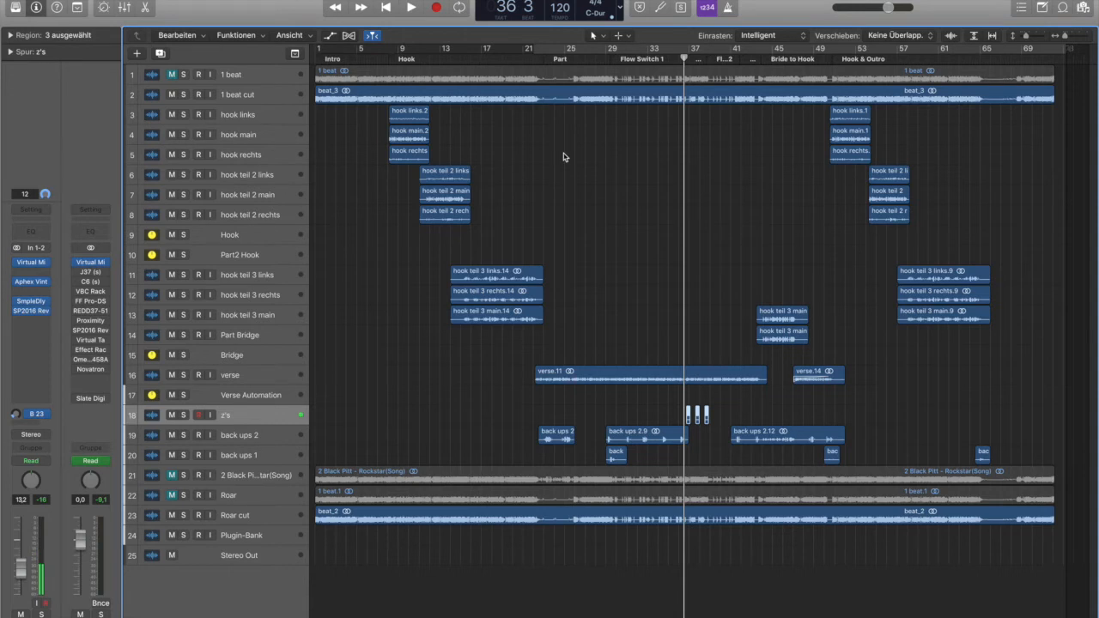
# Examine the plugin chains of the back ups 2 and back ups 1 tracks
pyautogui.press('Down')
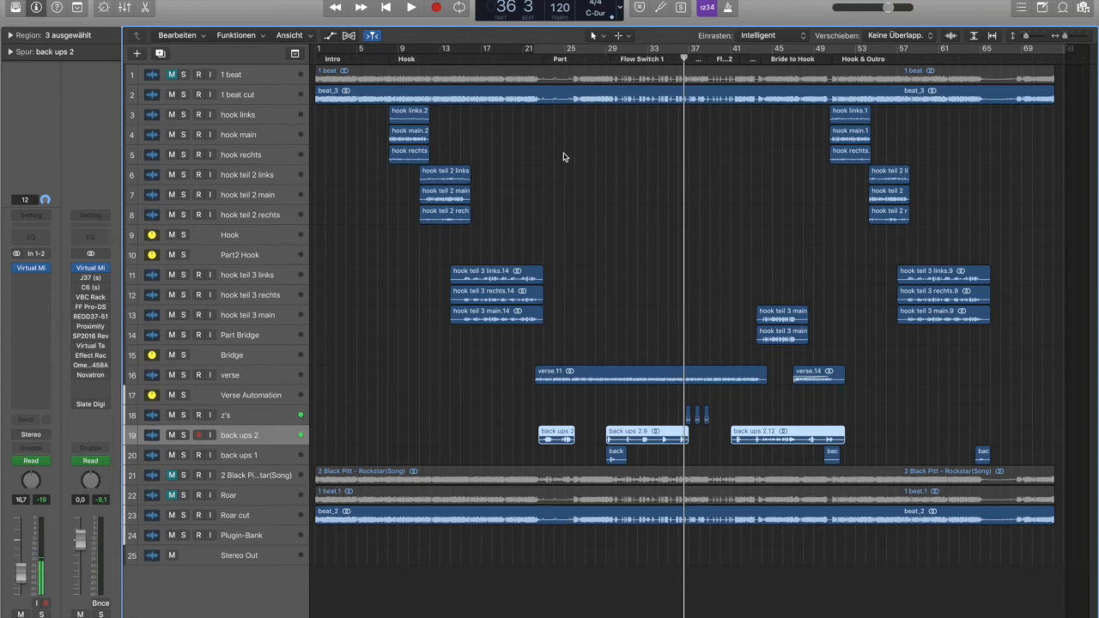
pyautogui.press('Down')
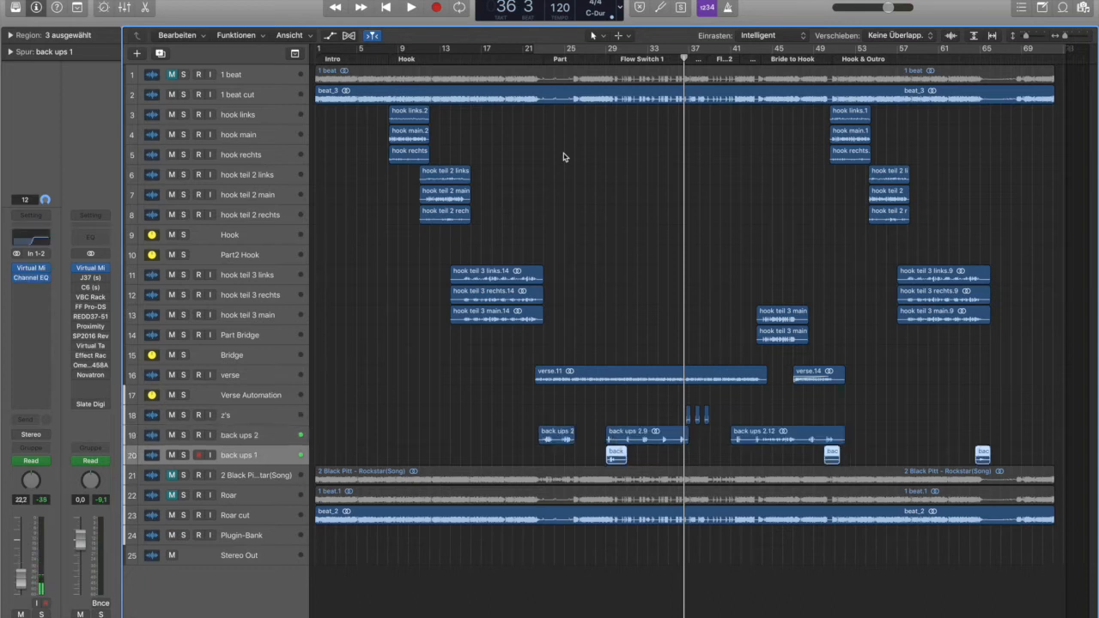
pyautogui.press('Up')
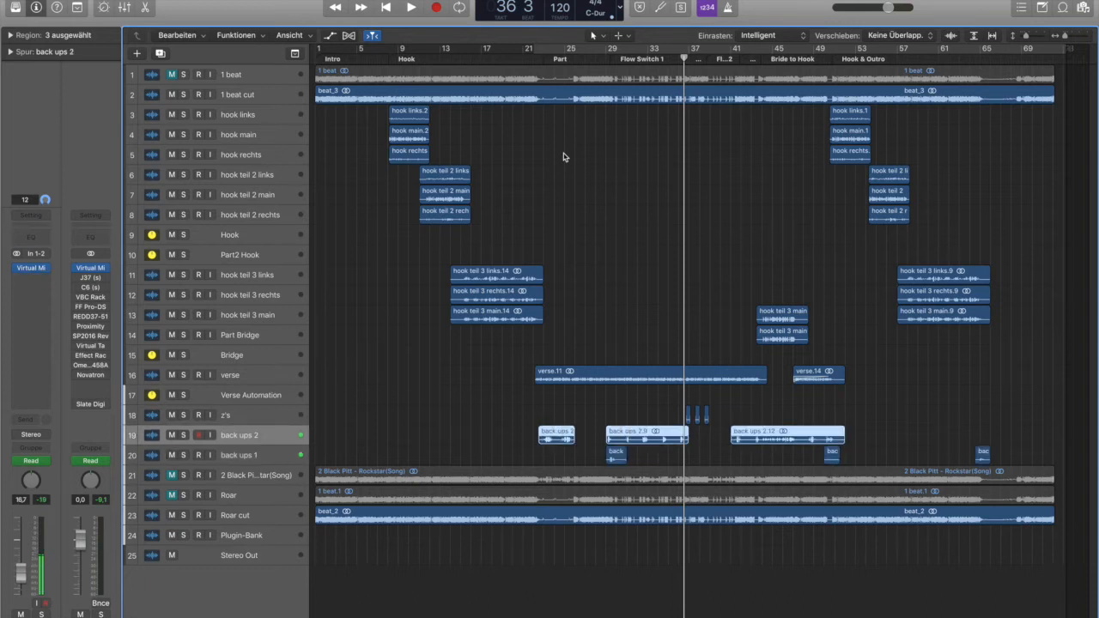
pyautogui.press('Down')
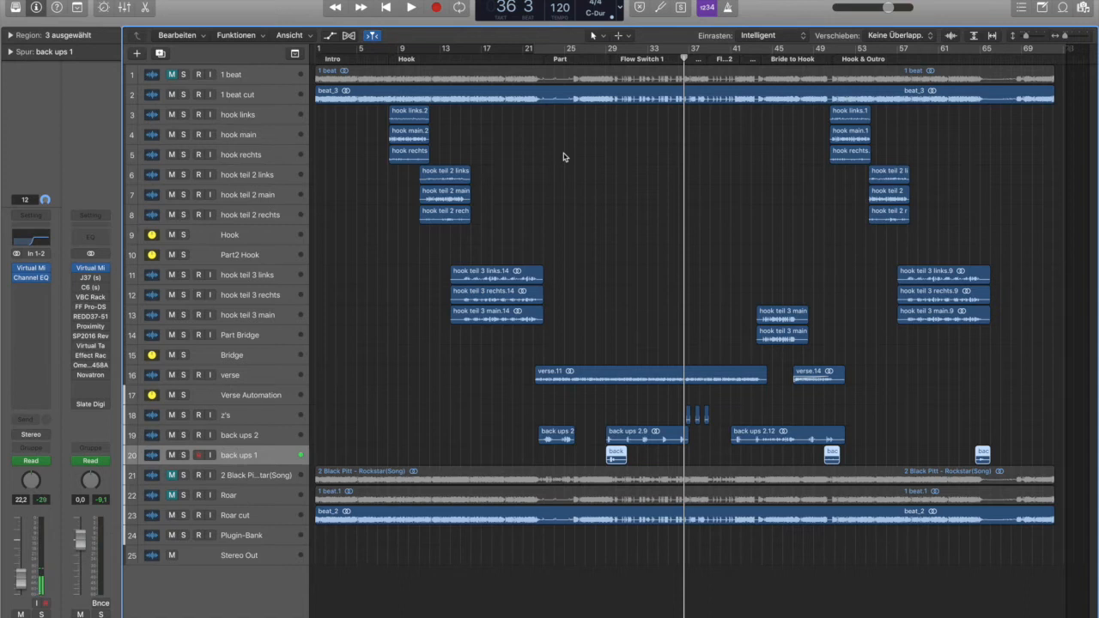
# Listen to the start of the verse from bar 22, selecting the back ups 2 track during playback
pyautogui.click(553, 60)
pyautogui.click(536, 58)
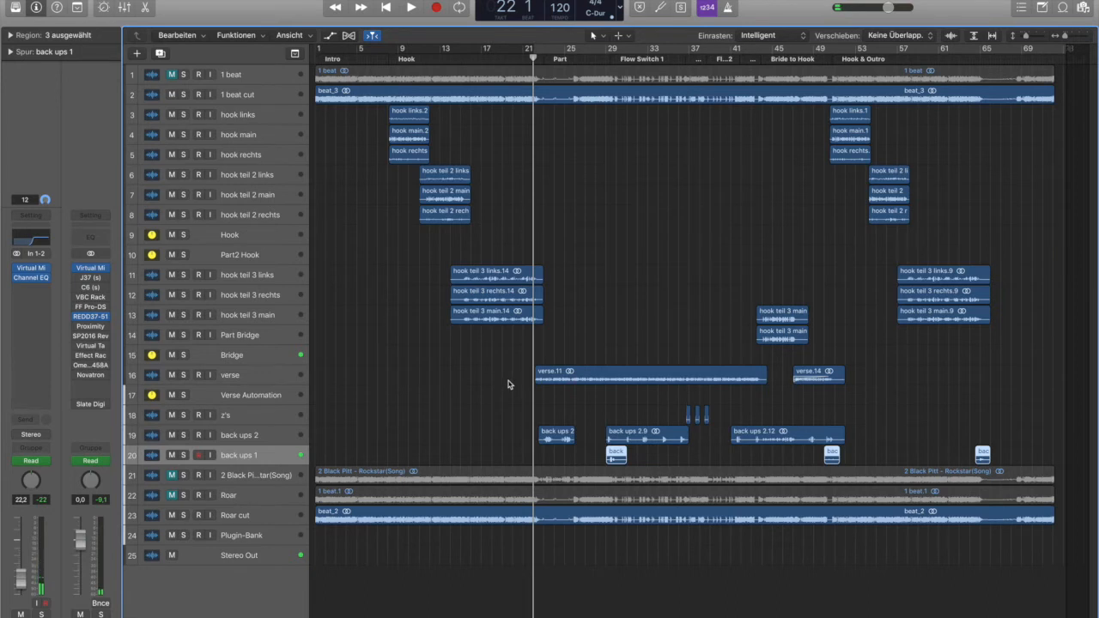
pyautogui.press('space')
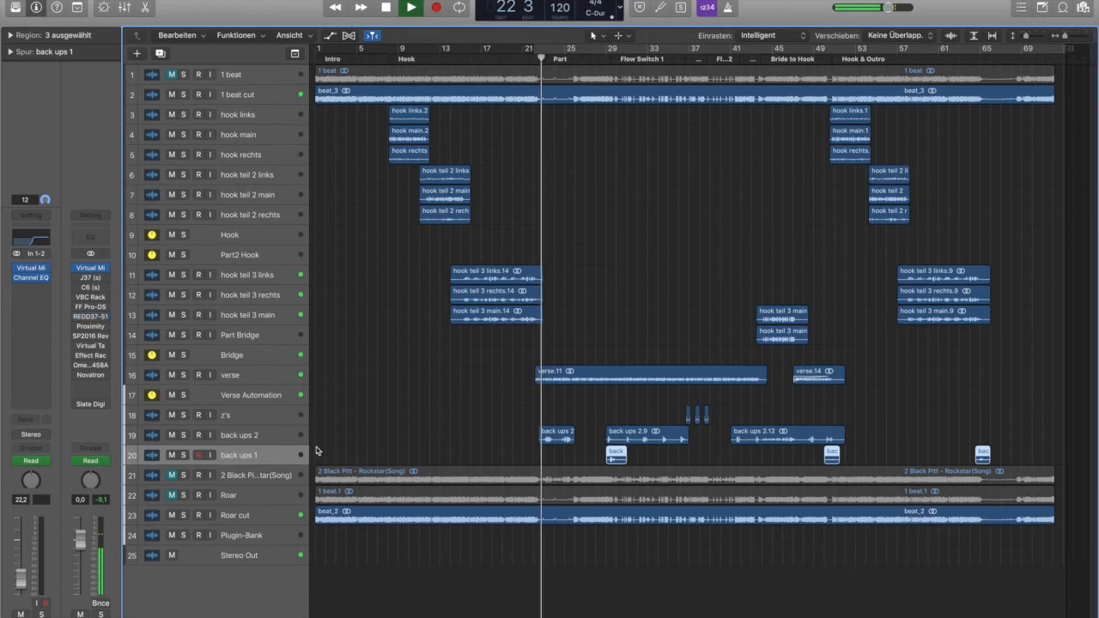
pyautogui.click(274, 438)
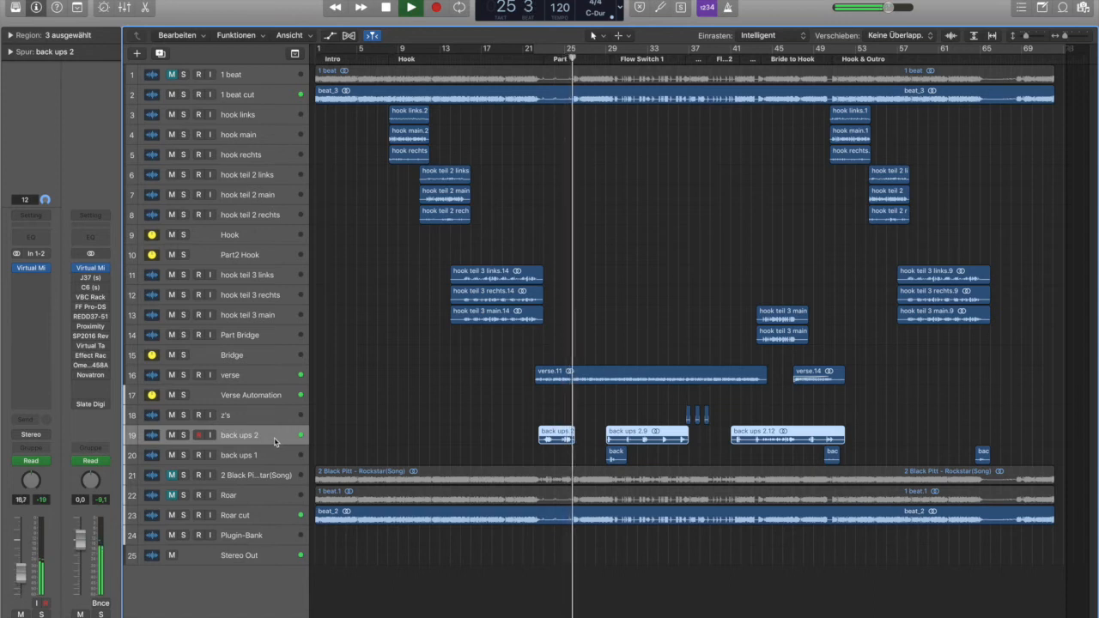
pyautogui.press('space')
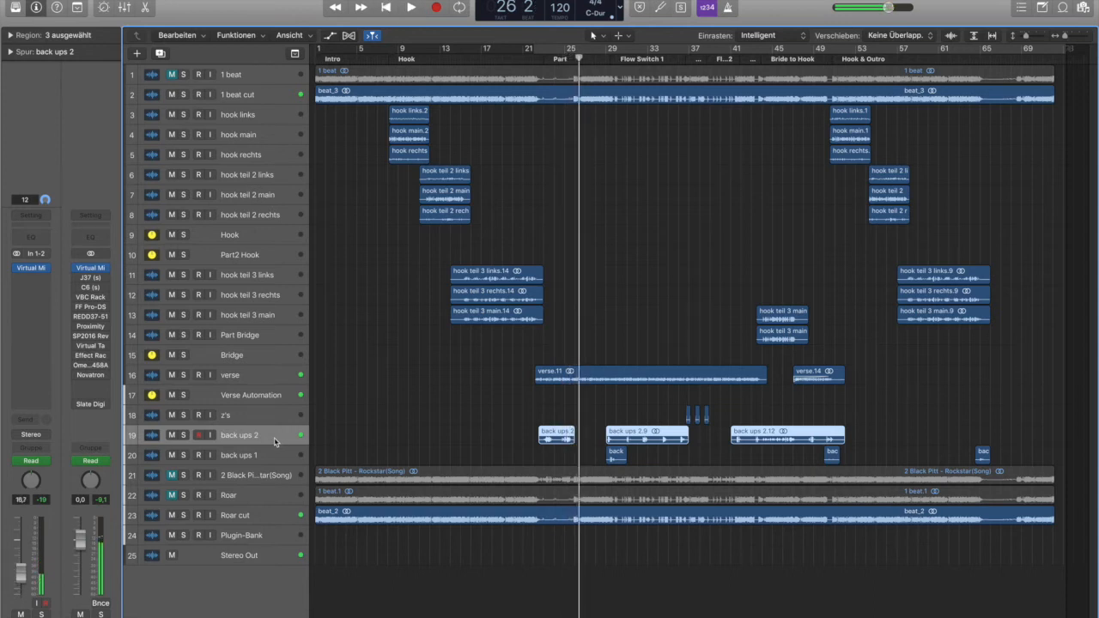
# Compare the verse track's plugin chain with the back ups 2 track's chain
pyautogui.click(243, 379)
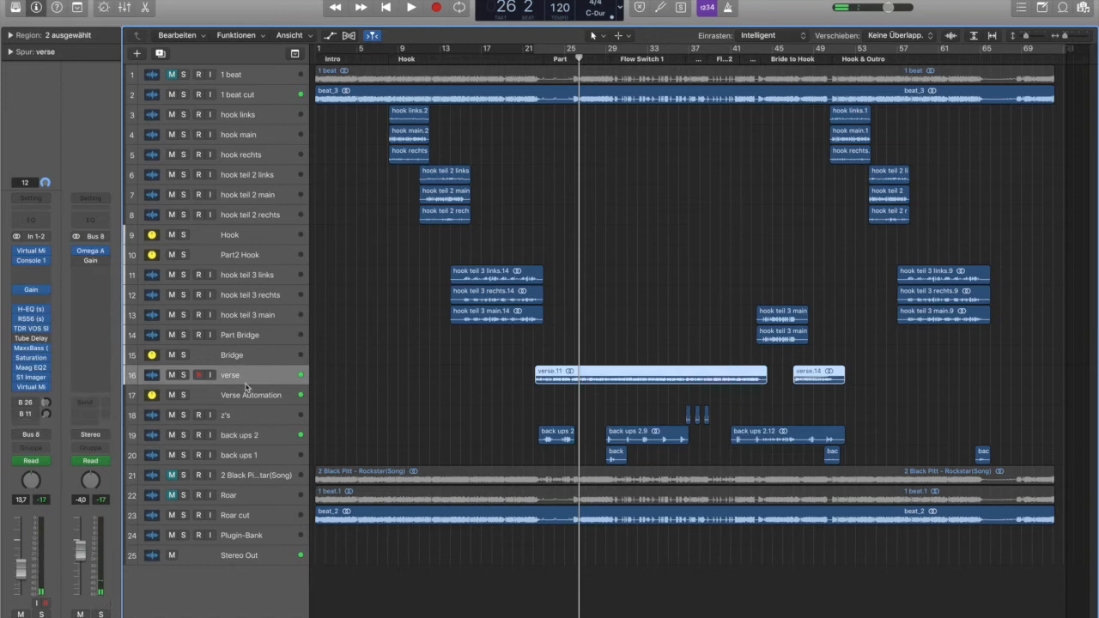
pyautogui.click(254, 438)
pyautogui.click(266, 383)
pyautogui.click(267, 437)
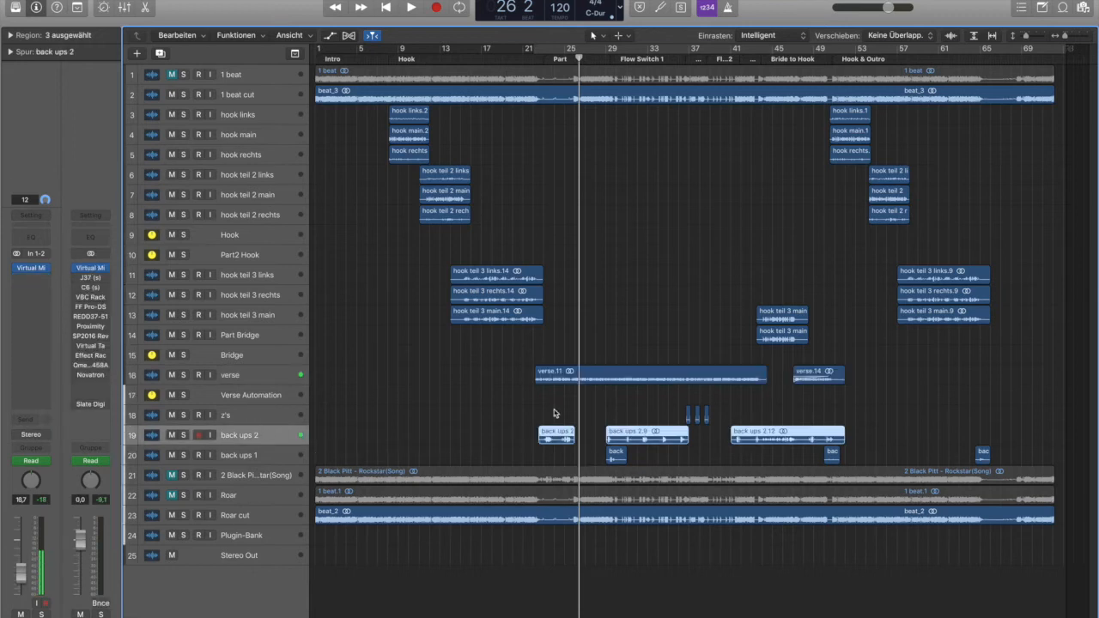
# Select the back ups 1 track and play the song from bar 64, just before its last region
pyautogui.click(268, 456)
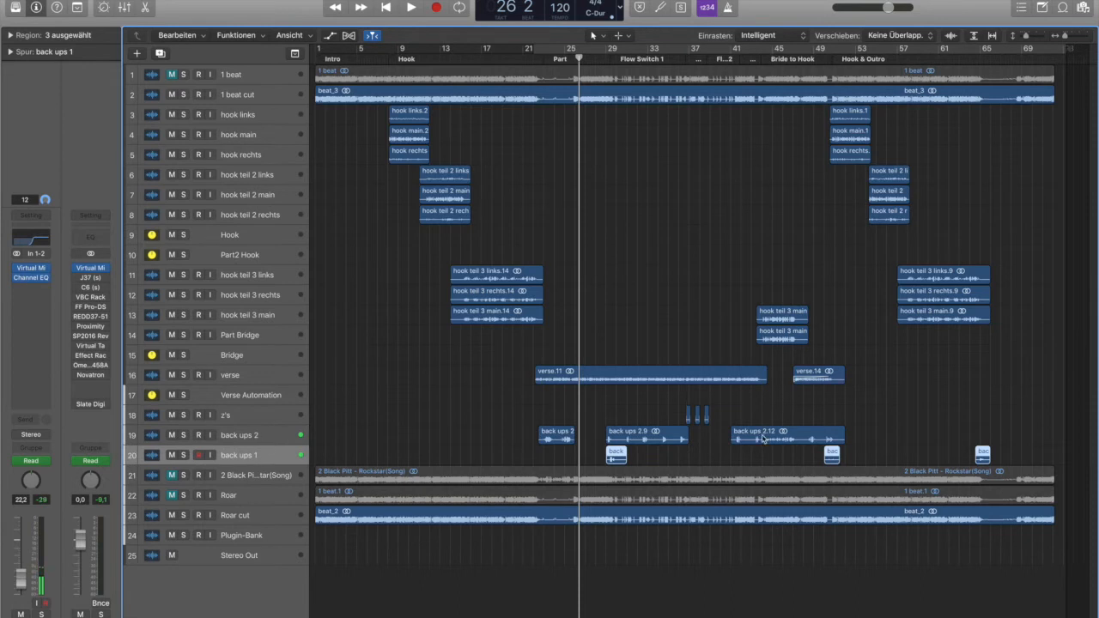
pyautogui.click(970, 60)
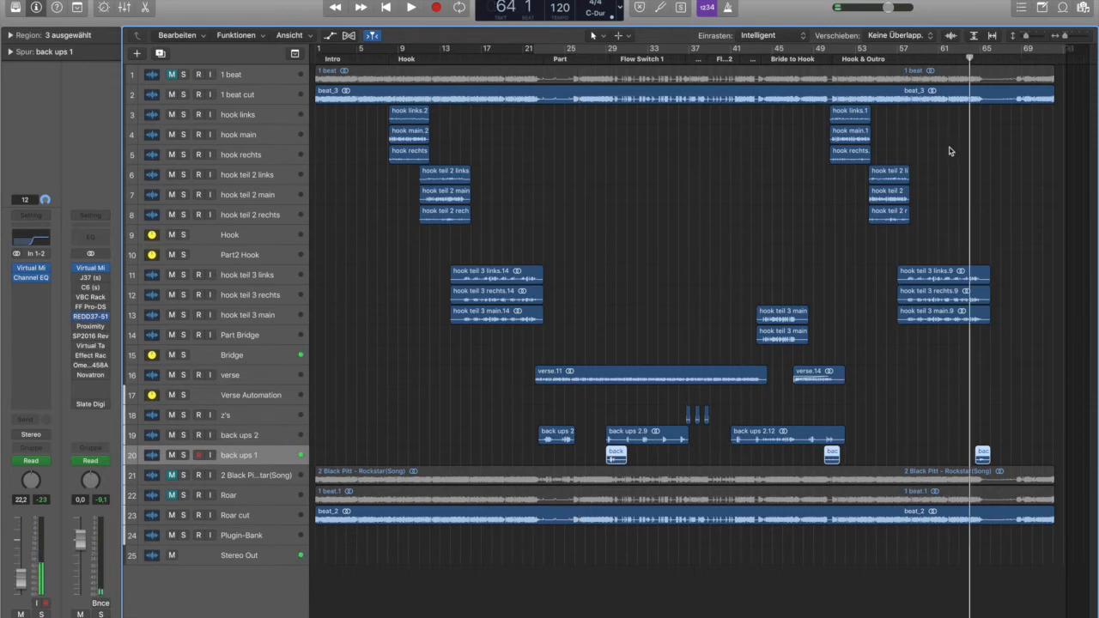
pyautogui.press('space')
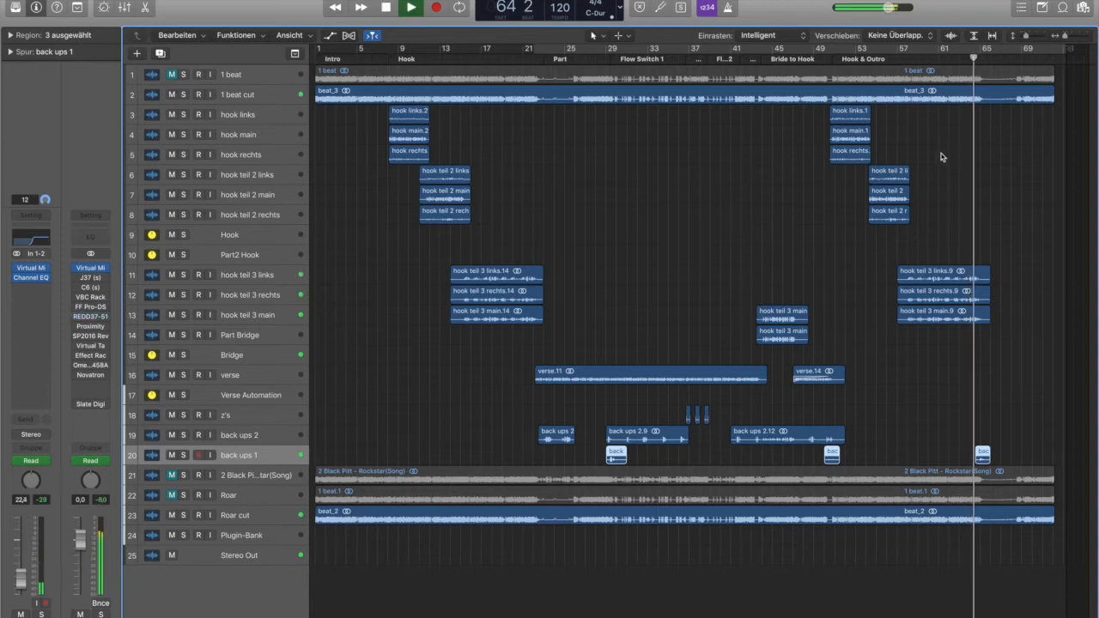
# Play the song from about bar 49 to hear the back ups 1 region at the transition into Hook & Outro
pyautogui.press('space')
pyautogui.click(813, 60)
pyautogui.moveTo(814, 61); pyautogui.dragTo(820, 60)
pyautogui.press('space')
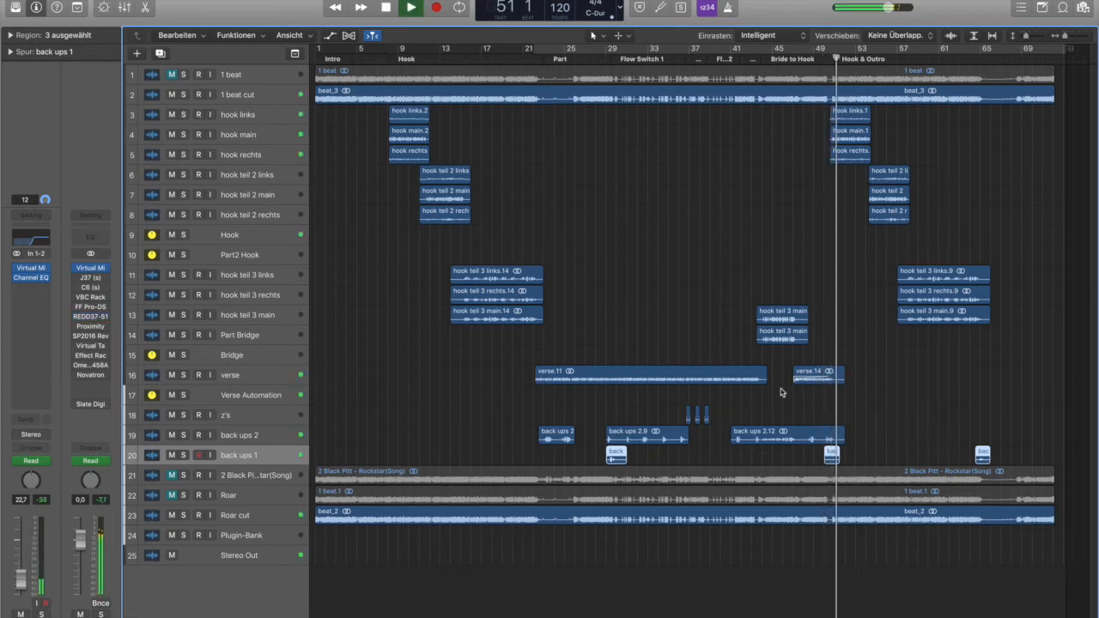
pyautogui.press('space')
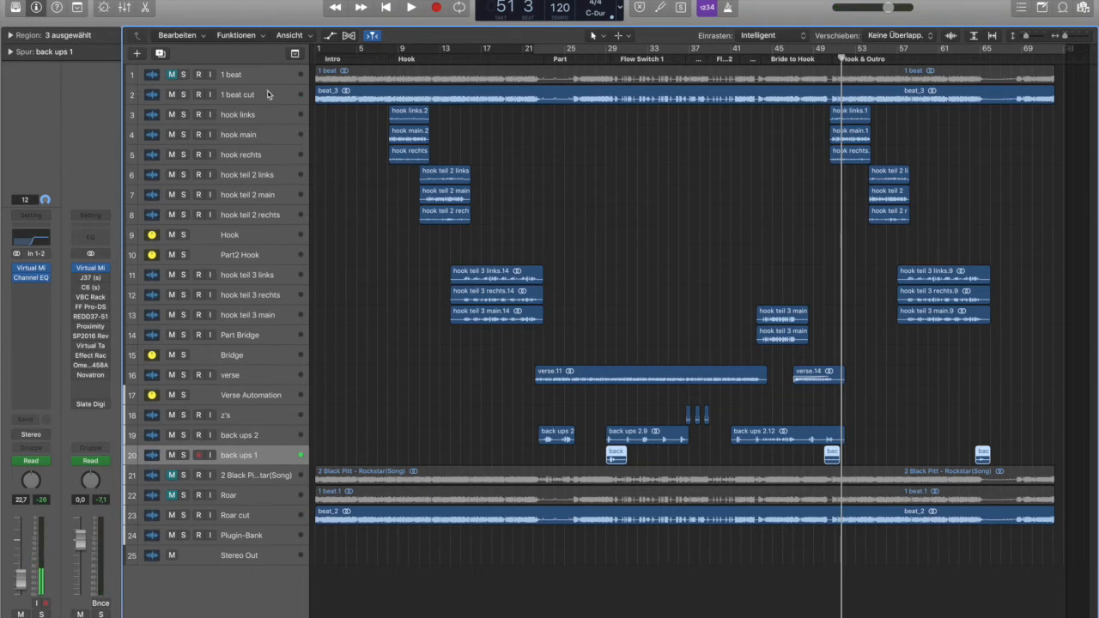
# Inspect the Pitch Shifter settings on the hook main track, close them and return to back ups 1
pyautogui.click(255, 137)
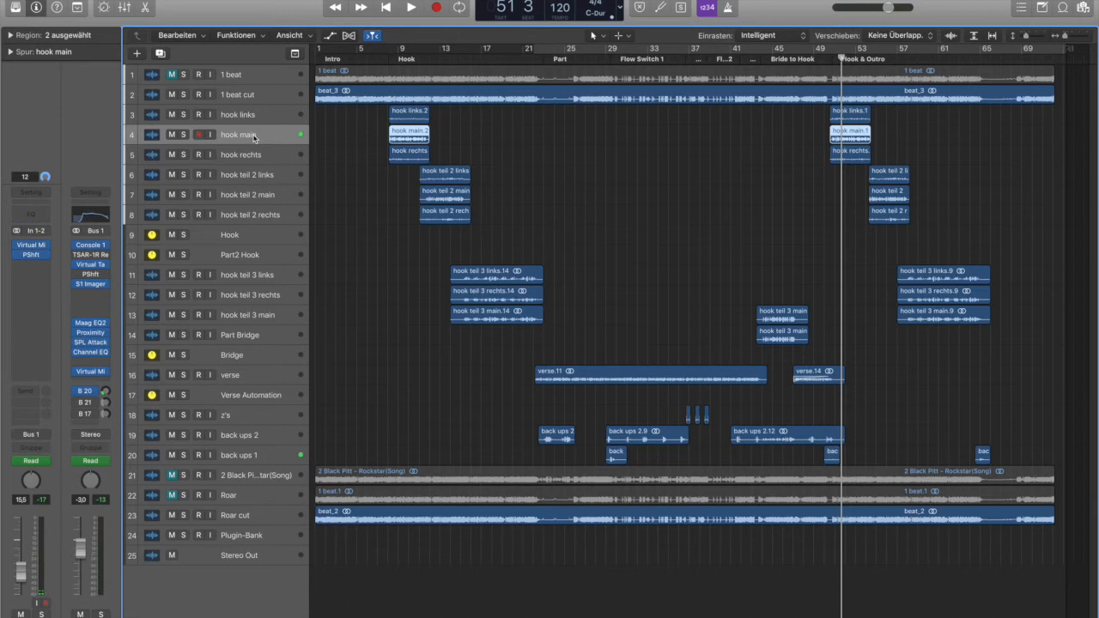
pyautogui.click(36, 255)
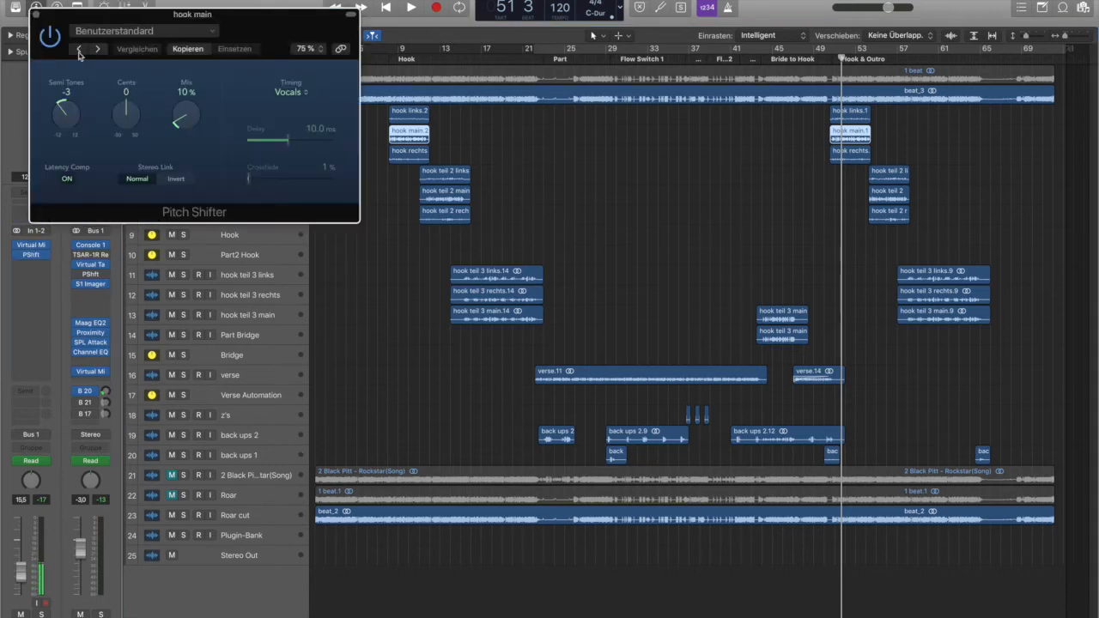
pyautogui.click(38, 15)
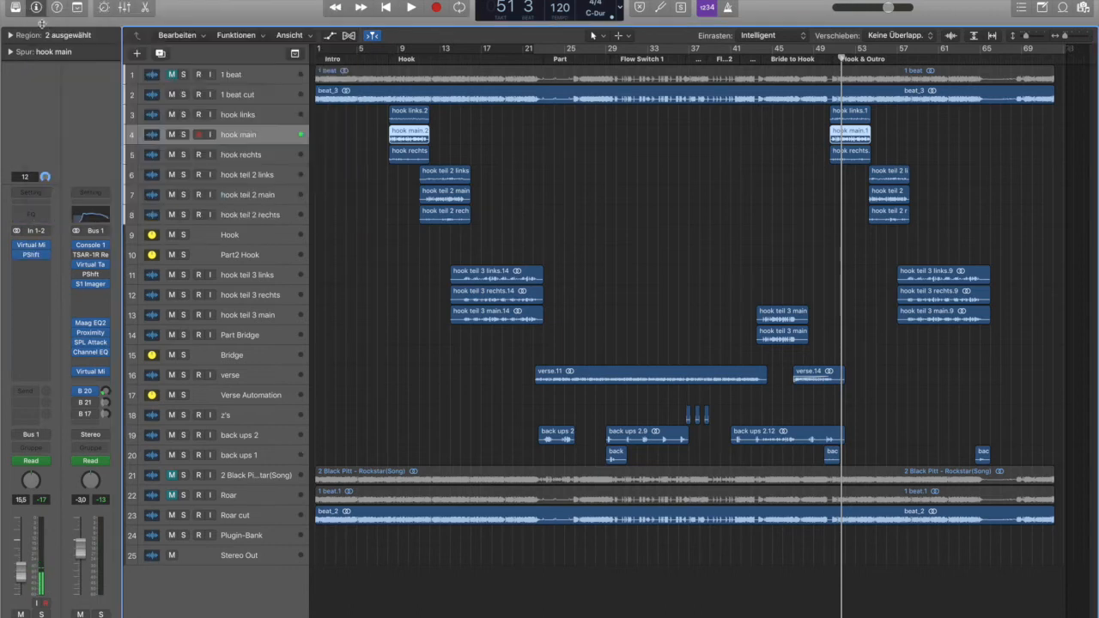
pyautogui.click(268, 456)
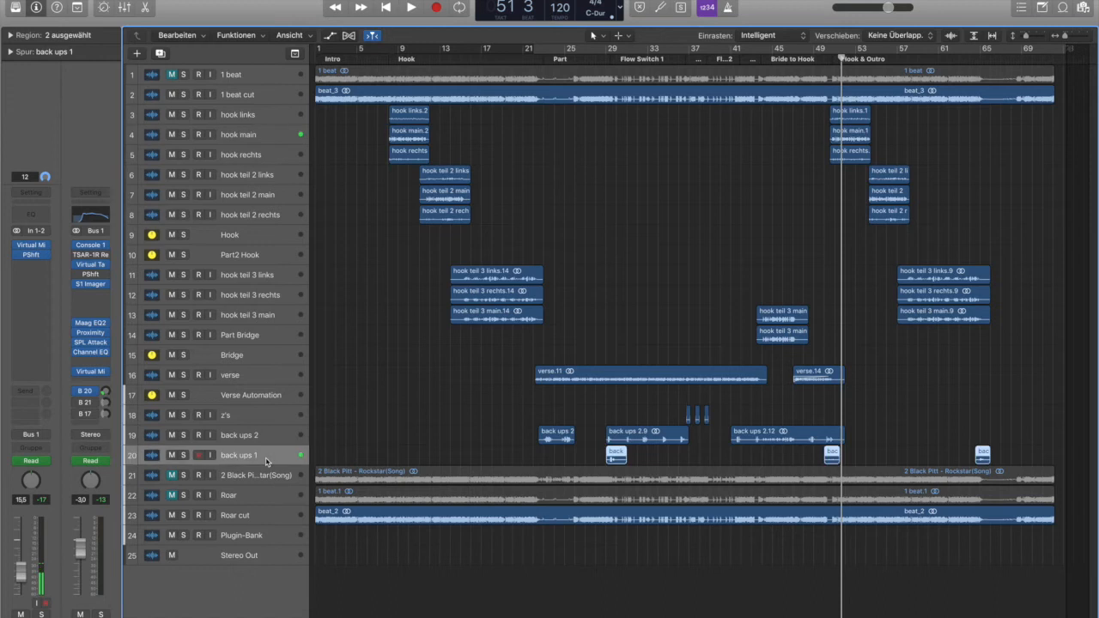
# Play the hook from bar 7 and compare the mix with the Roar cut track muted and unmuted
pyautogui.click(262, 517)
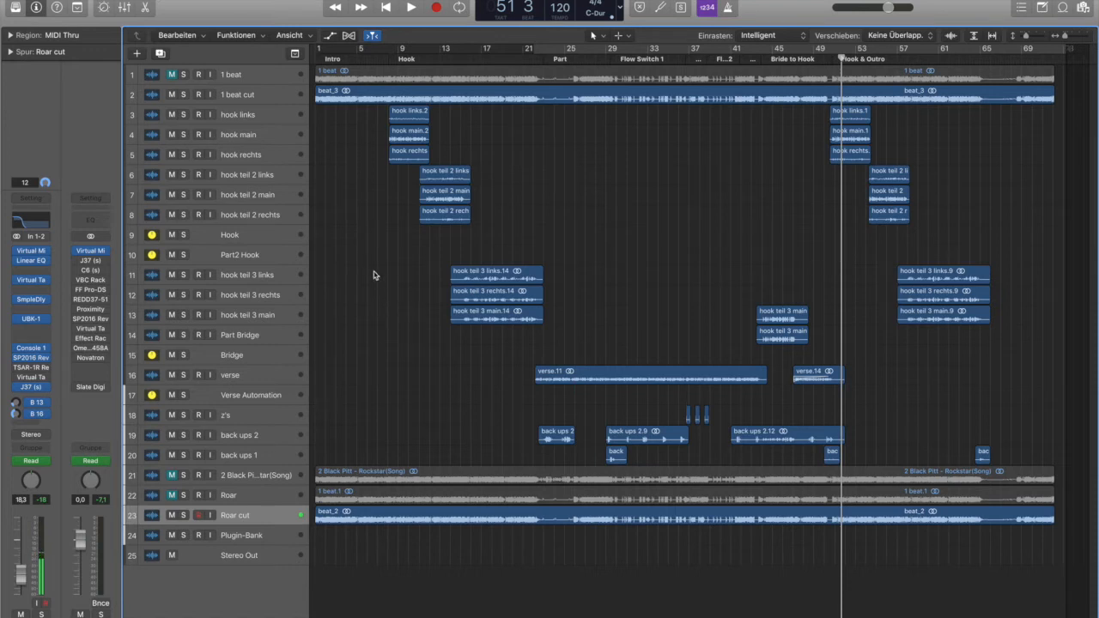
pyautogui.click(379, 58)
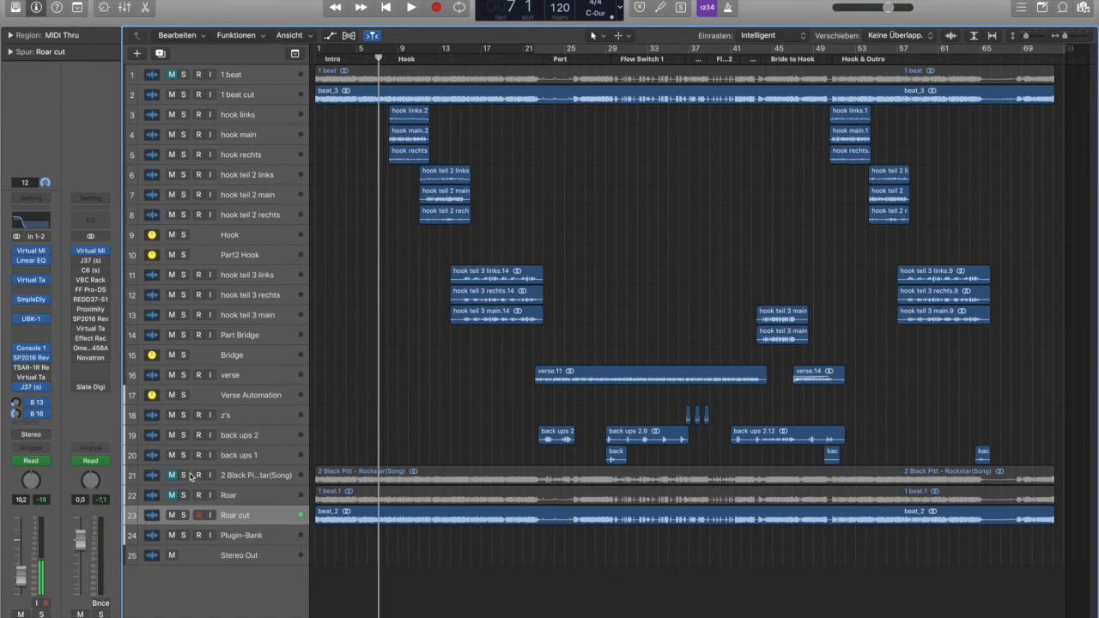
pyautogui.click(172, 515)
pyautogui.press('space')
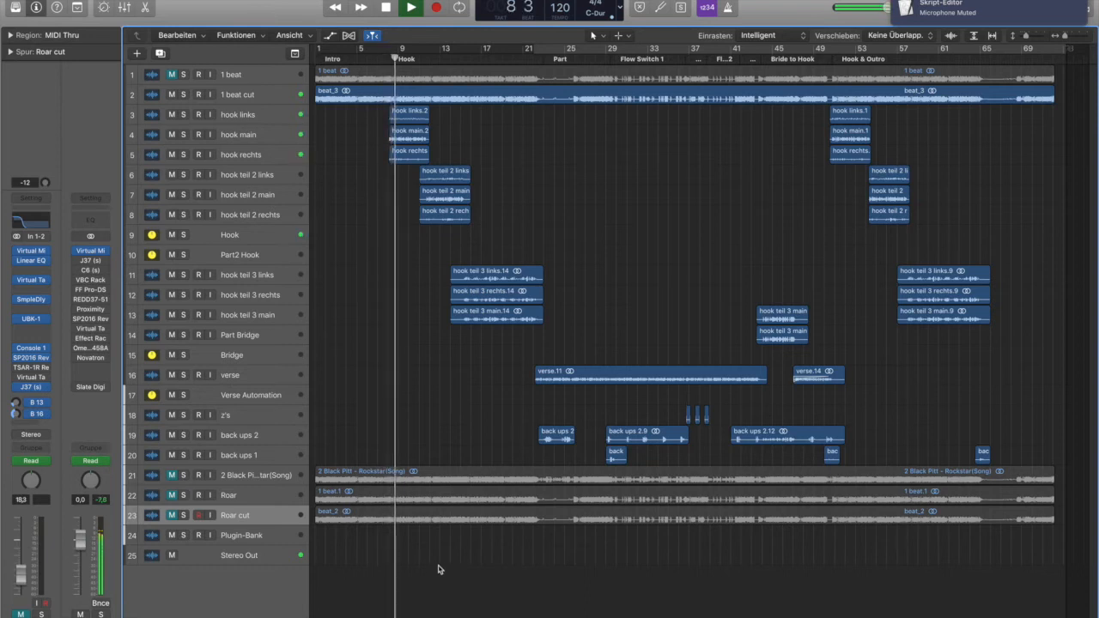
pyautogui.click(171, 516)
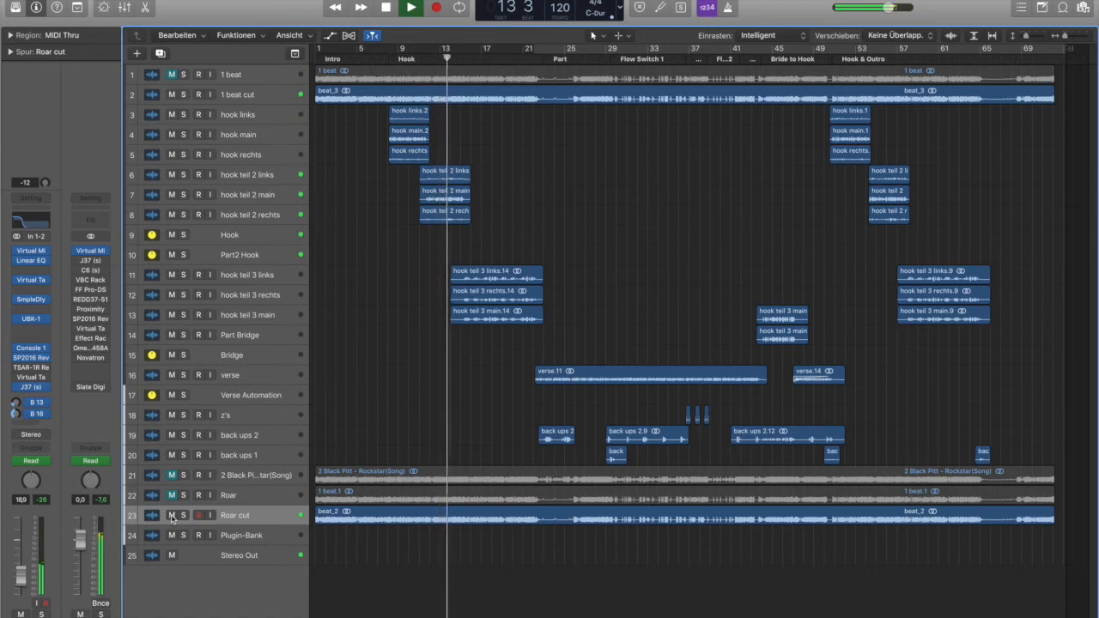
pyautogui.click(171, 515)
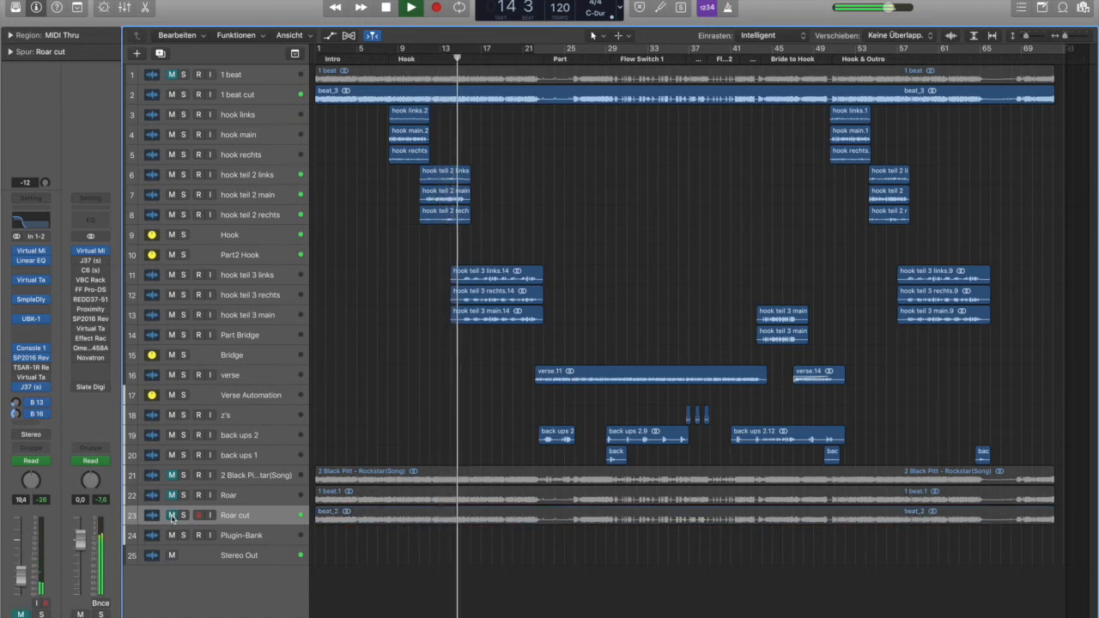
pyautogui.click(172, 515)
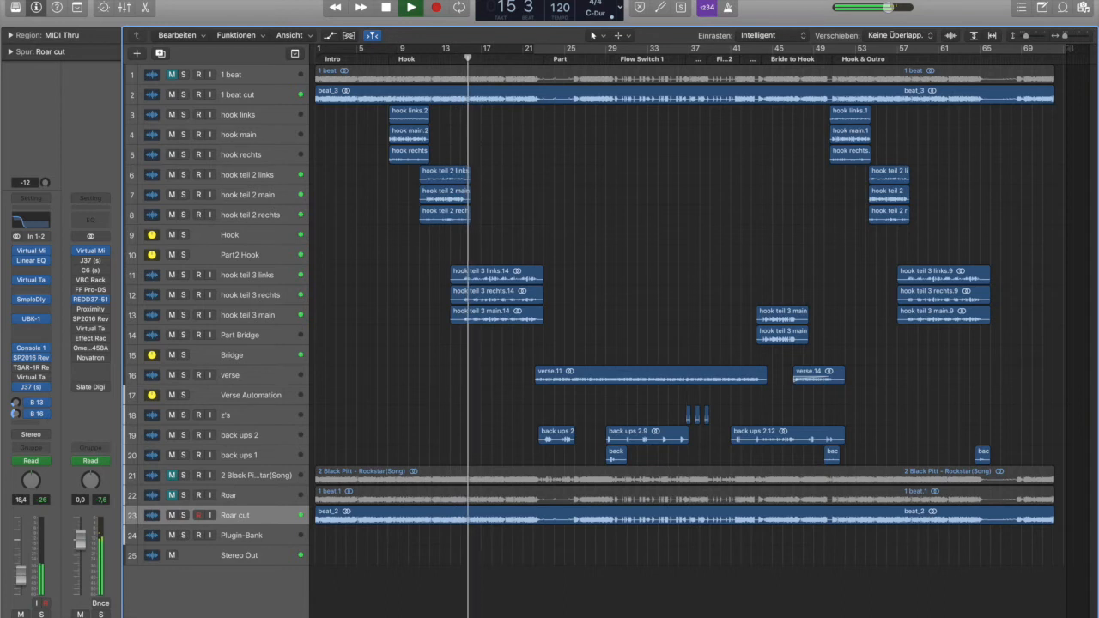
pyautogui.press('space')
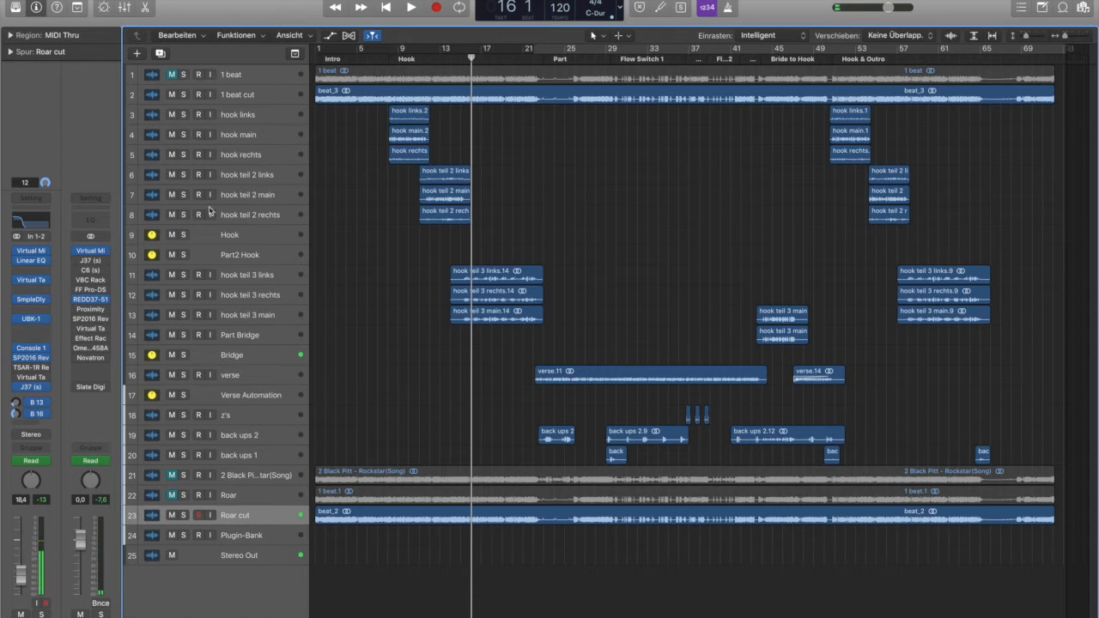
# Open the Linear Phase EQ of the Roar cut track and place its window over the middle of the arrangement
pyautogui.click(262, 97)
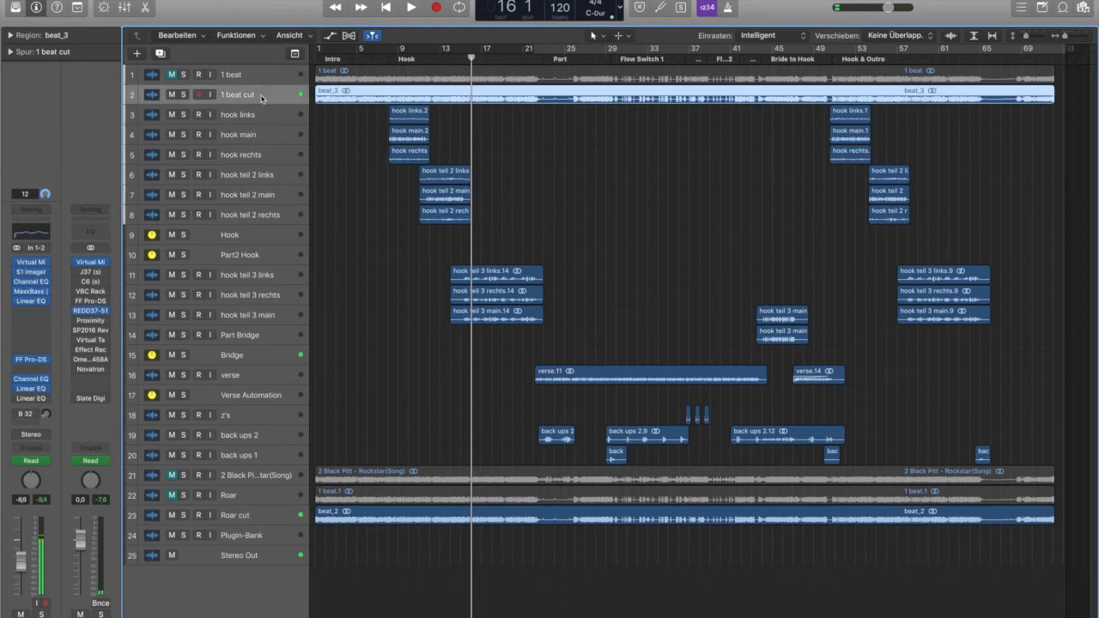
pyautogui.click(245, 518)
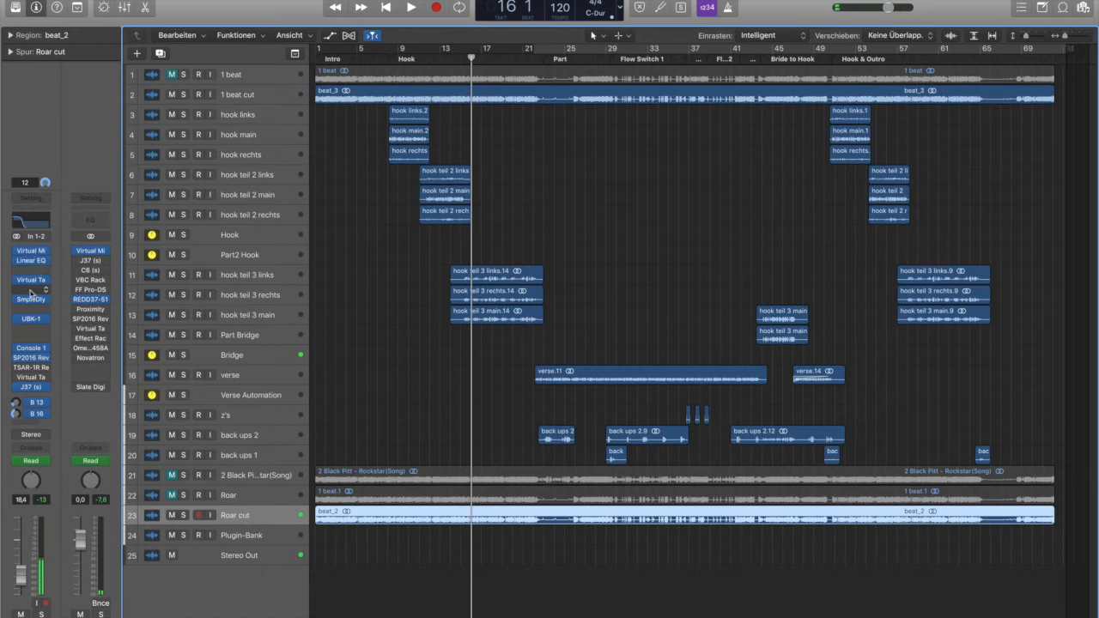
pyautogui.moveTo(34, 262)
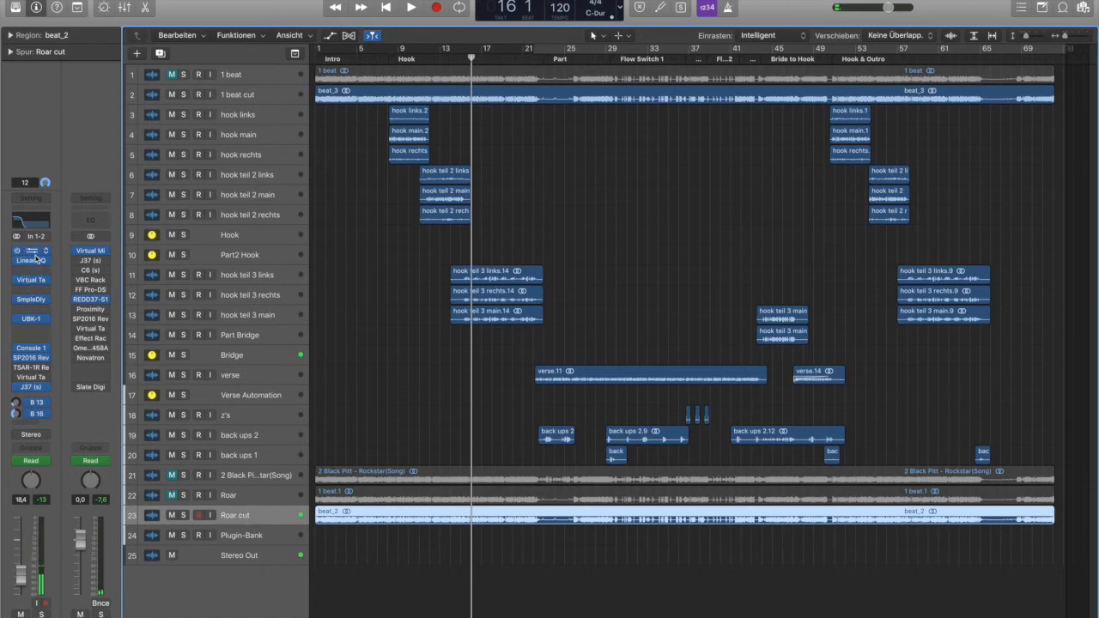
pyautogui.click(32, 263)
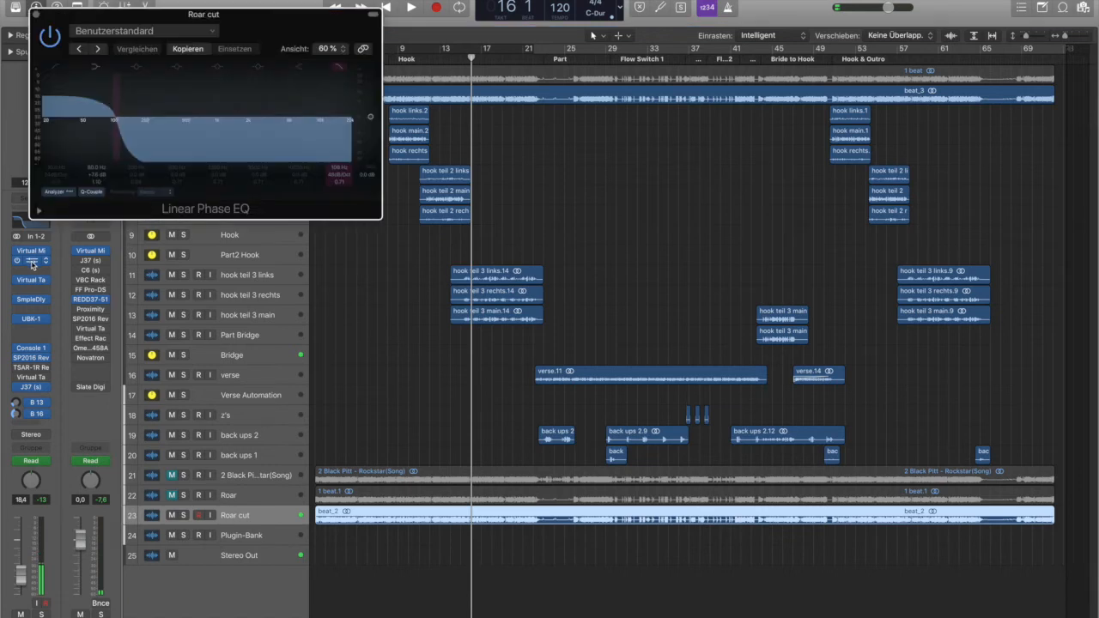
pyautogui.moveTo(247, 40); pyautogui.dragTo(719, 126)
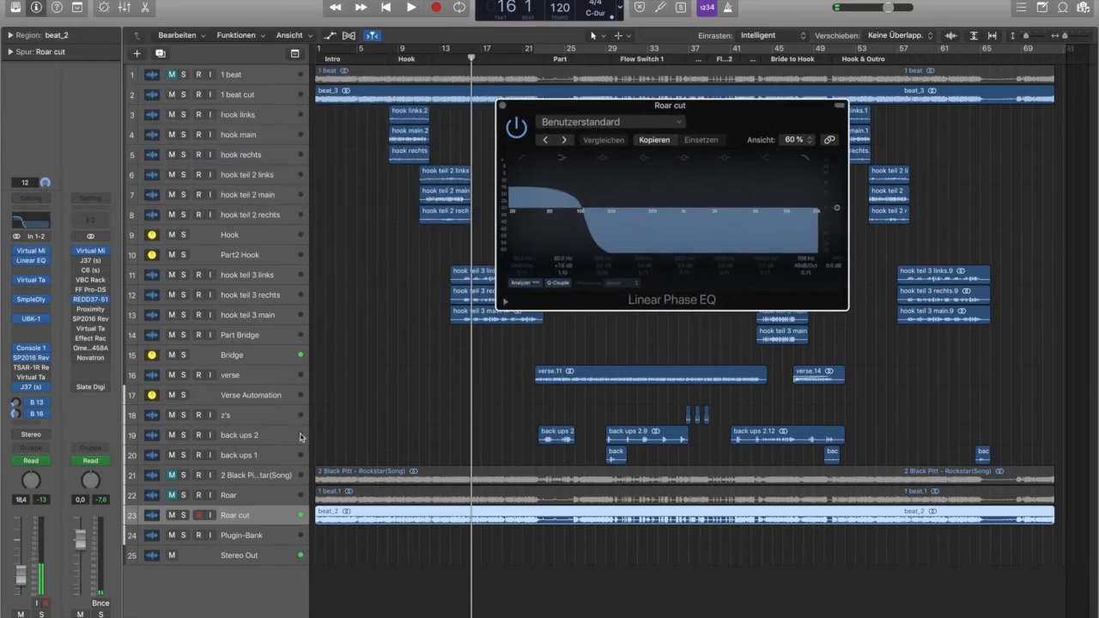
# Solo the Roar cut track and play it from bar 7 with its Linear Phase EQ in view
pyautogui.click(379, 60)
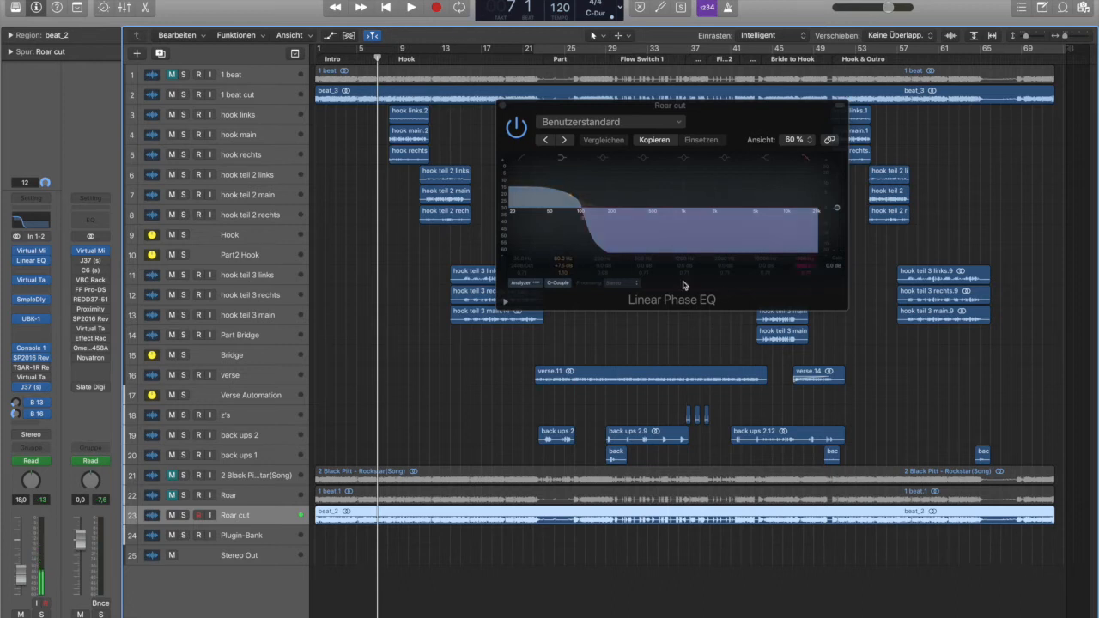
pyautogui.moveTo(545, 110); pyautogui.dragTo(526, 126)
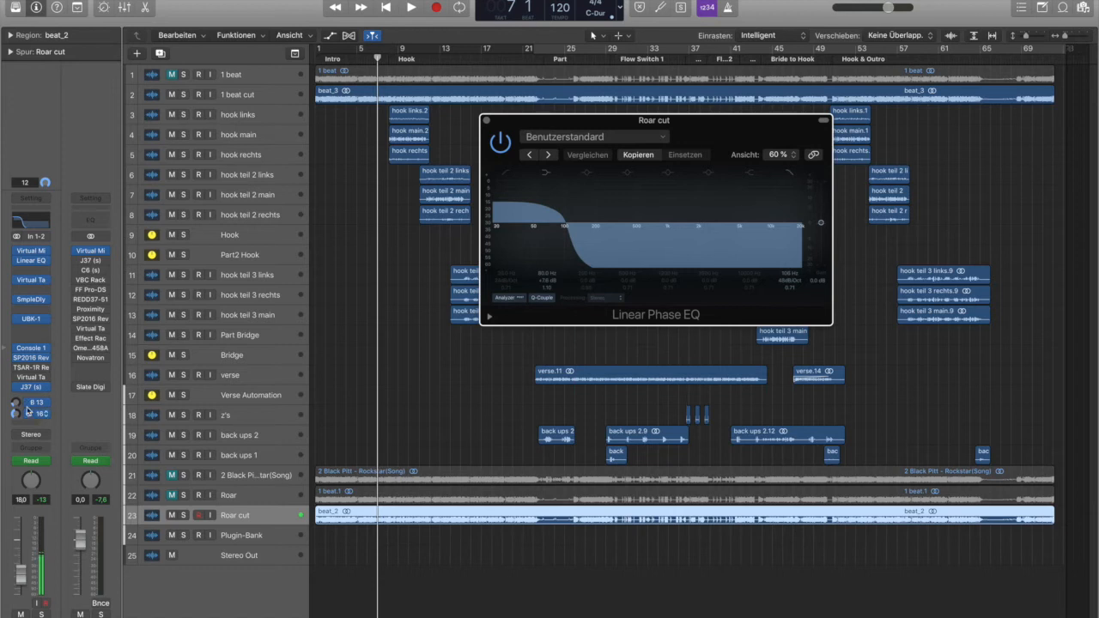
pyautogui.click(43, 613)
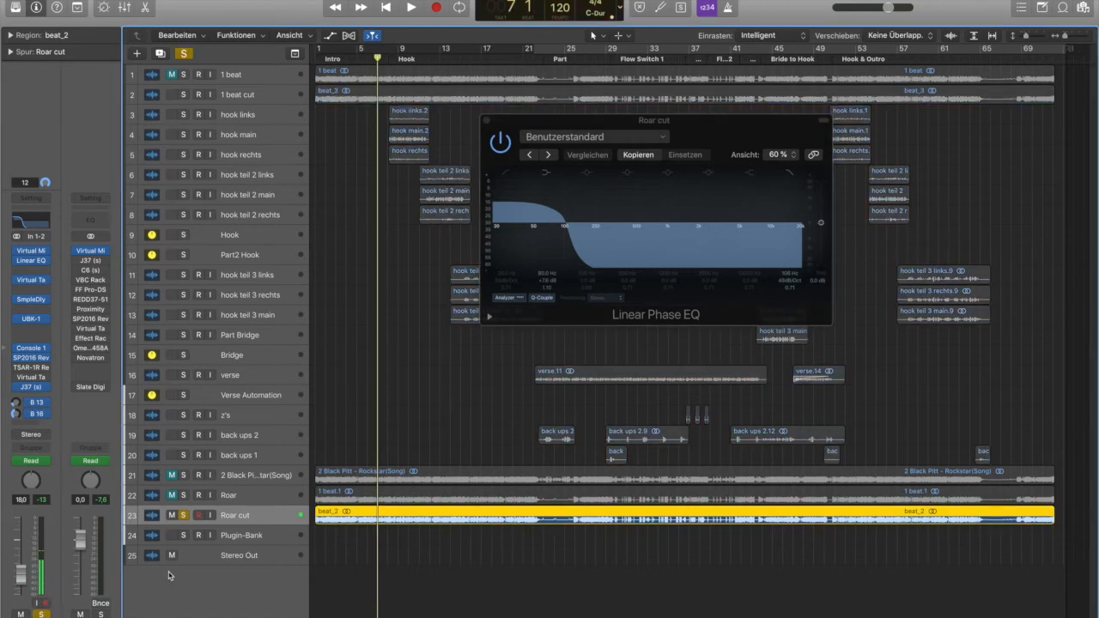
pyautogui.click(196, 514)
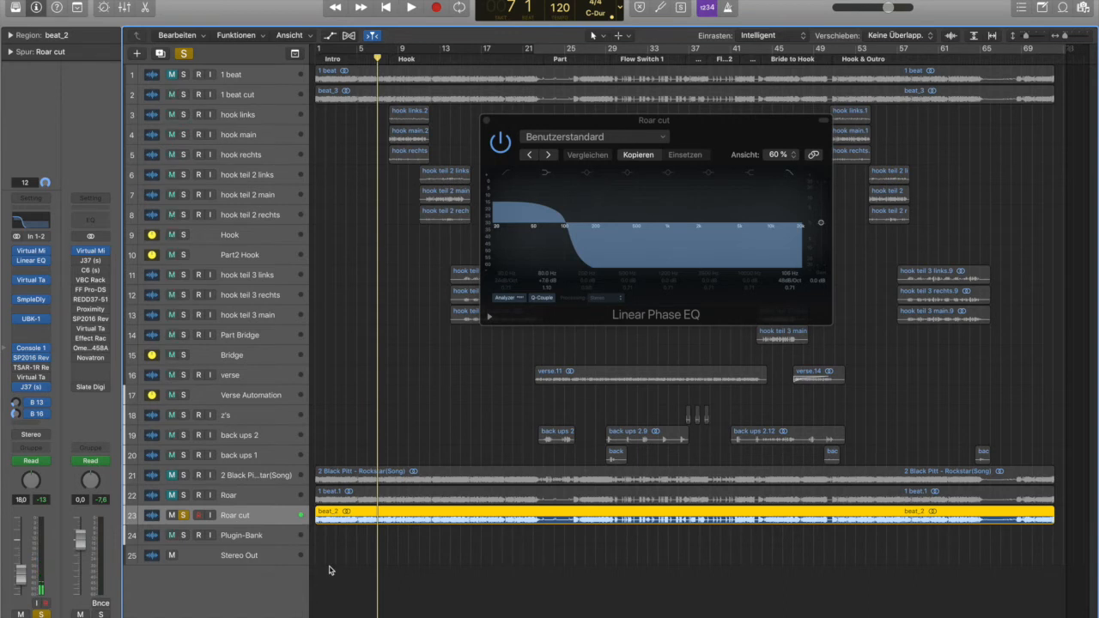
pyautogui.press('space')
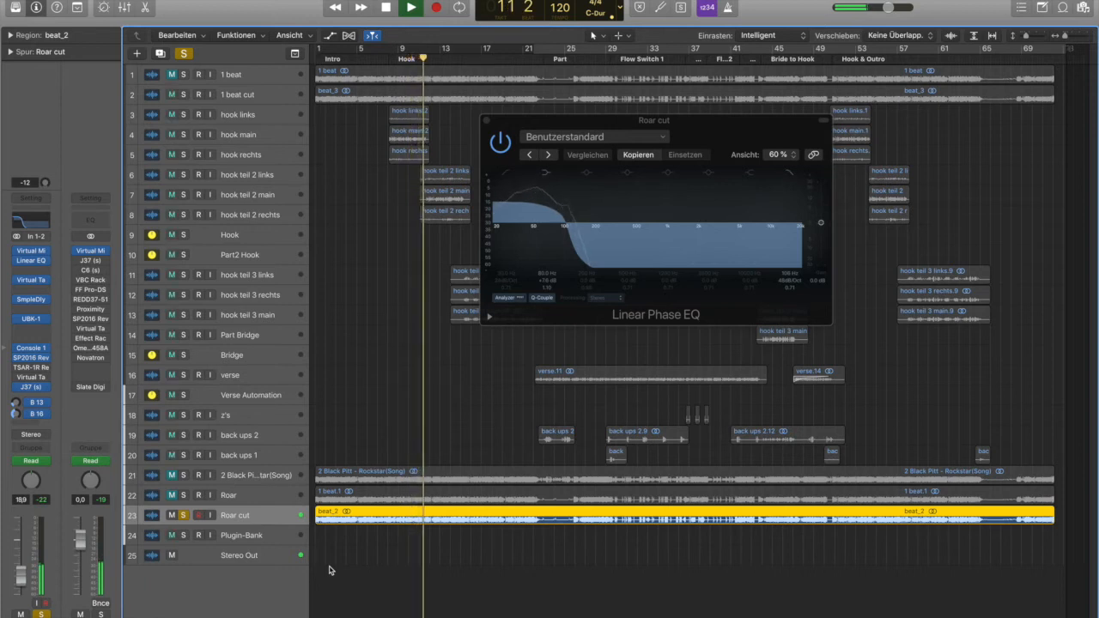
pyautogui.press('space')
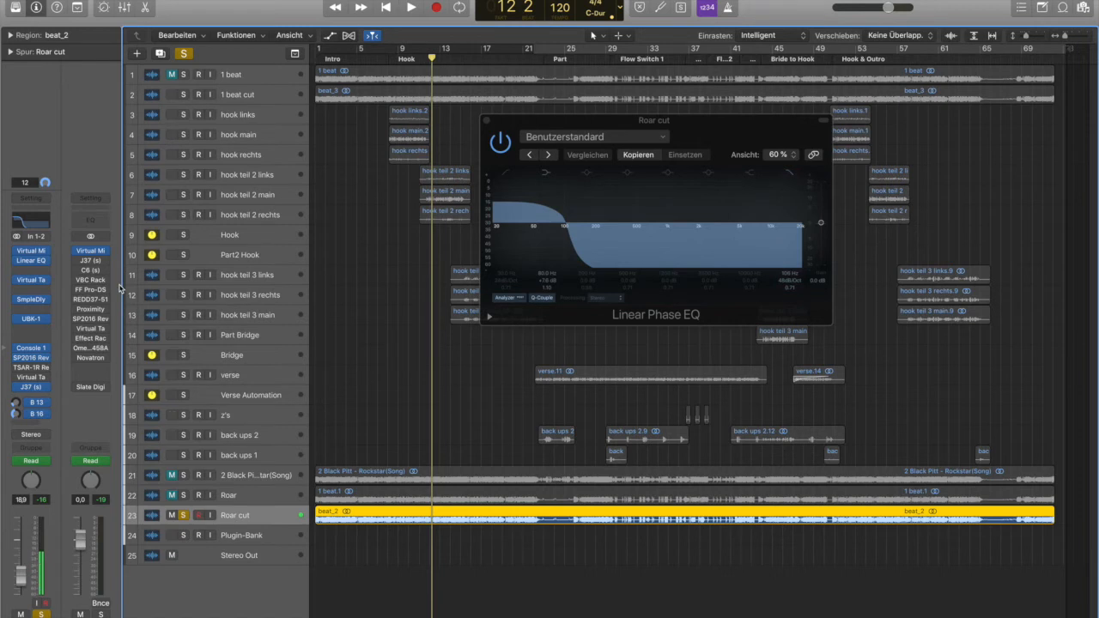
pyautogui.press('space')
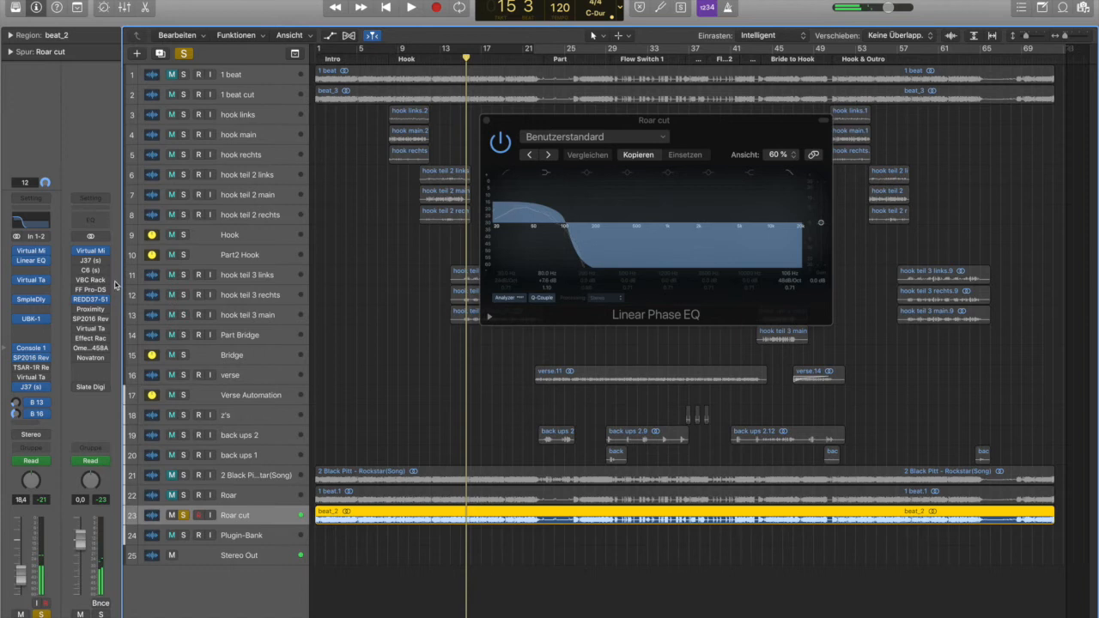
# Insert the MultiMeter metering plug-in in the empty slot below UBK-1 on the Roar cut track
pyautogui.click(33, 338)
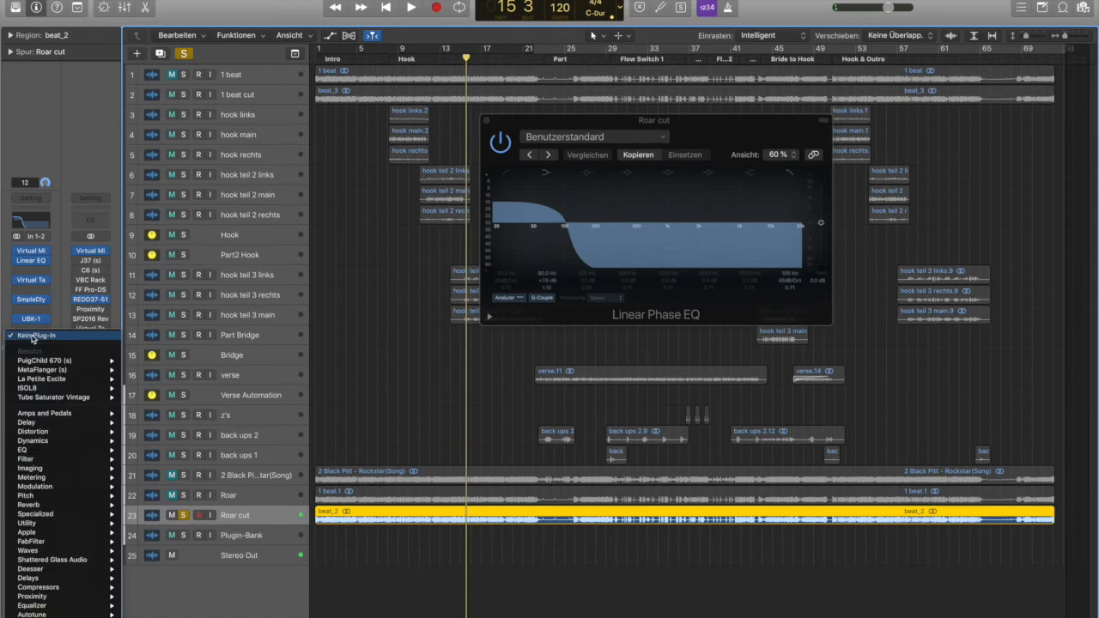
pyautogui.scroll(-5, 77, 543)
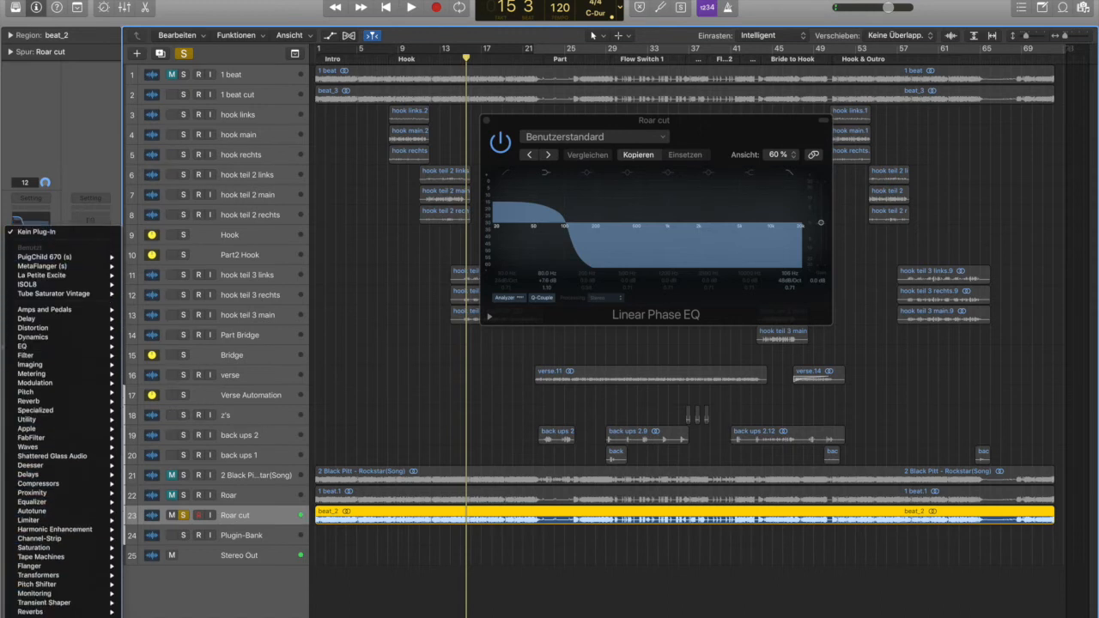
pyautogui.moveTo(69, 365)
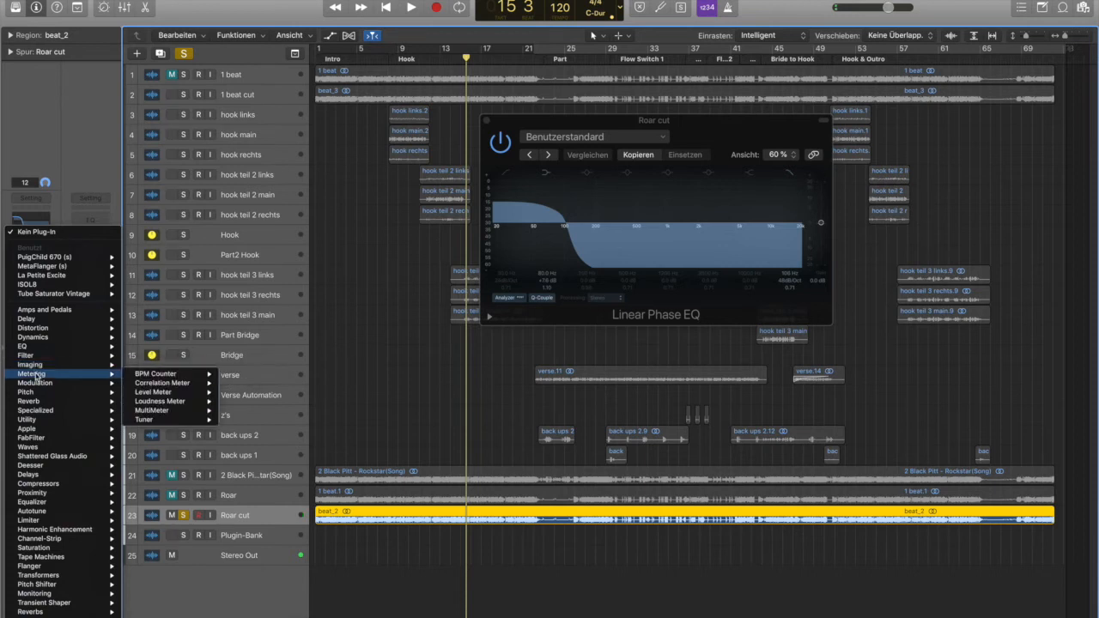
pyautogui.moveTo(92, 595)
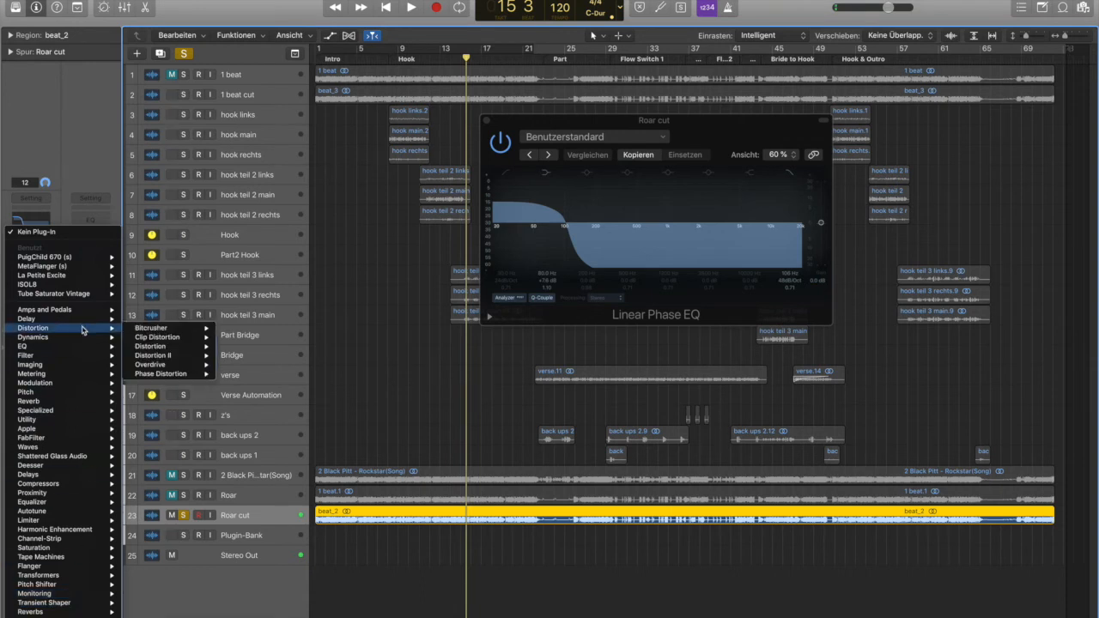
pyautogui.moveTo(93, 419)
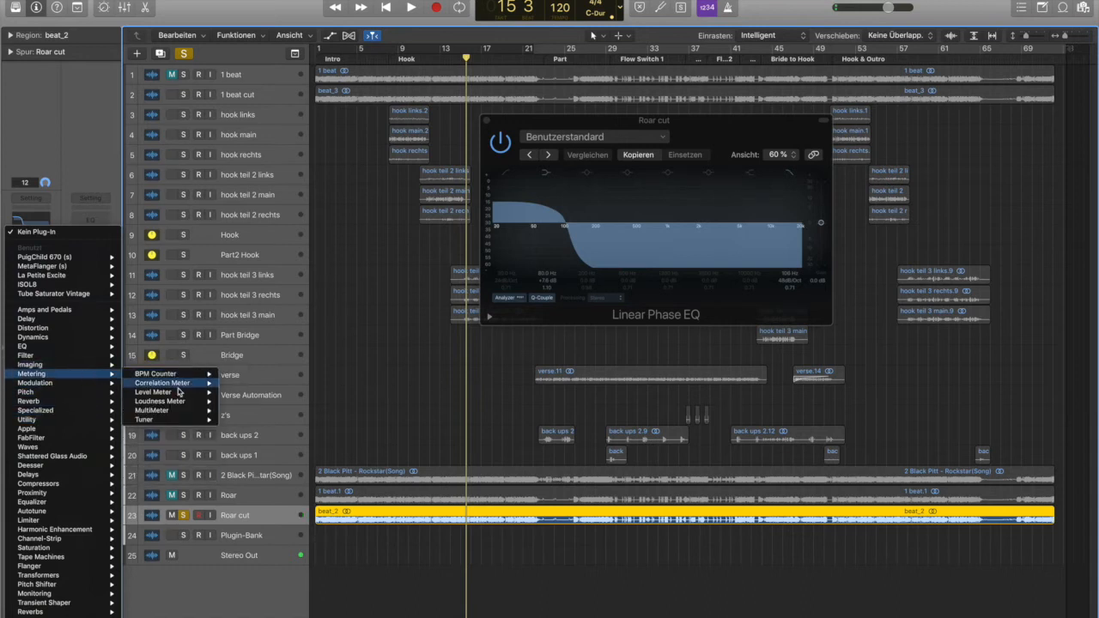
pyautogui.click(224, 412)
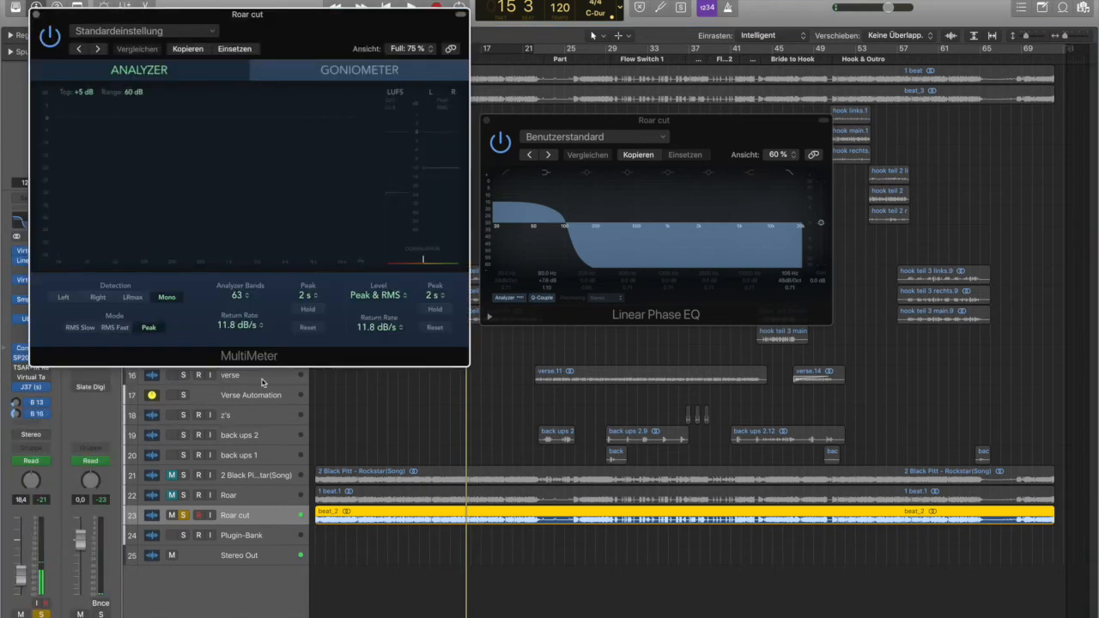
# Check the soloed Roar cut playback in the MultiMeter analyzer, then remove the plug-in and stop playback
pyautogui.press('space')
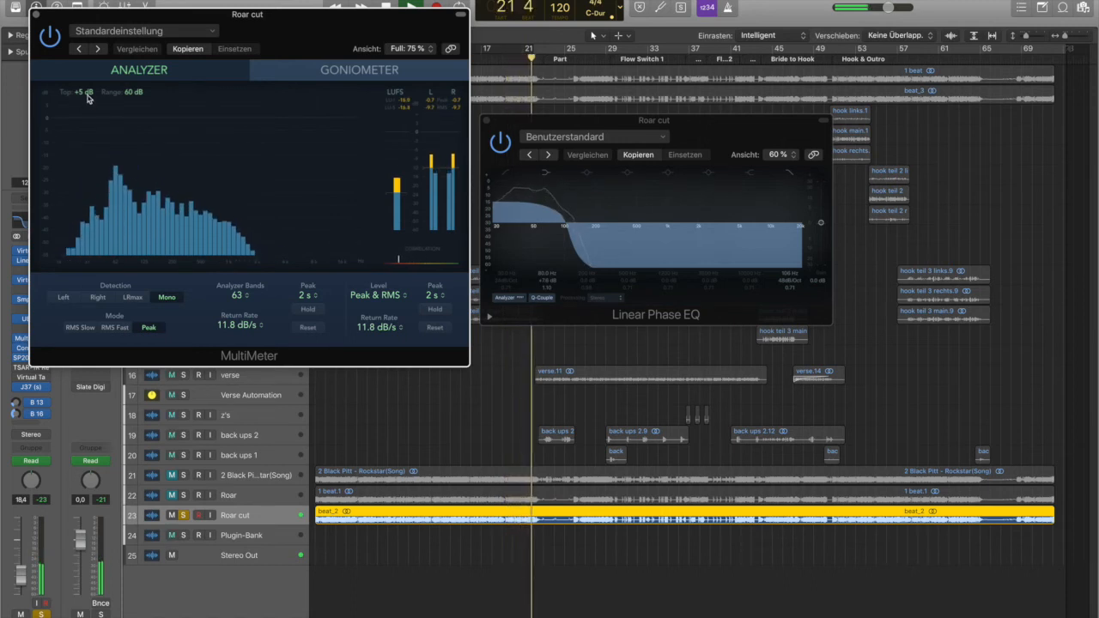
pyautogui.click(52, 40)
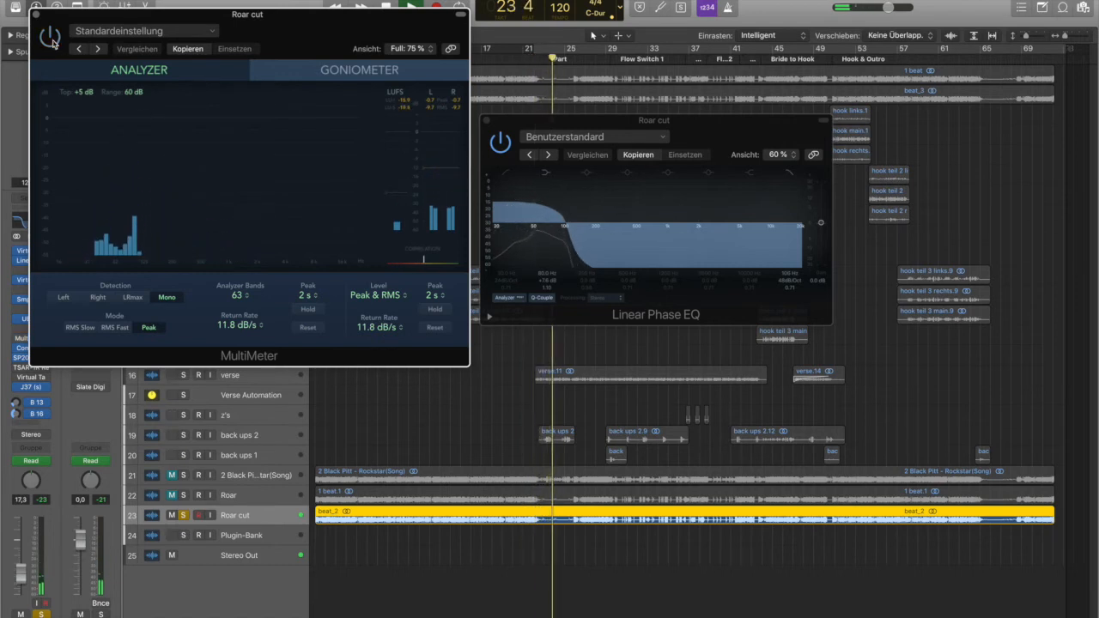
pyautogui.click(36, 15)
pyautogui.moveTo(47, 337); pyautogui.dragTo(49, 234)
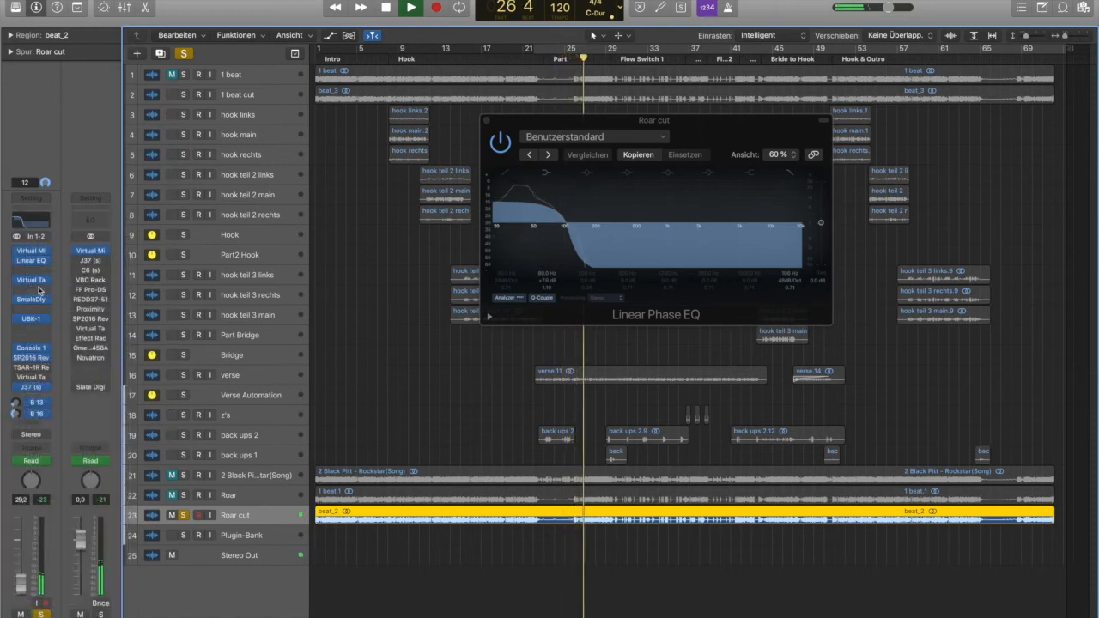
pyautogui.press('space')
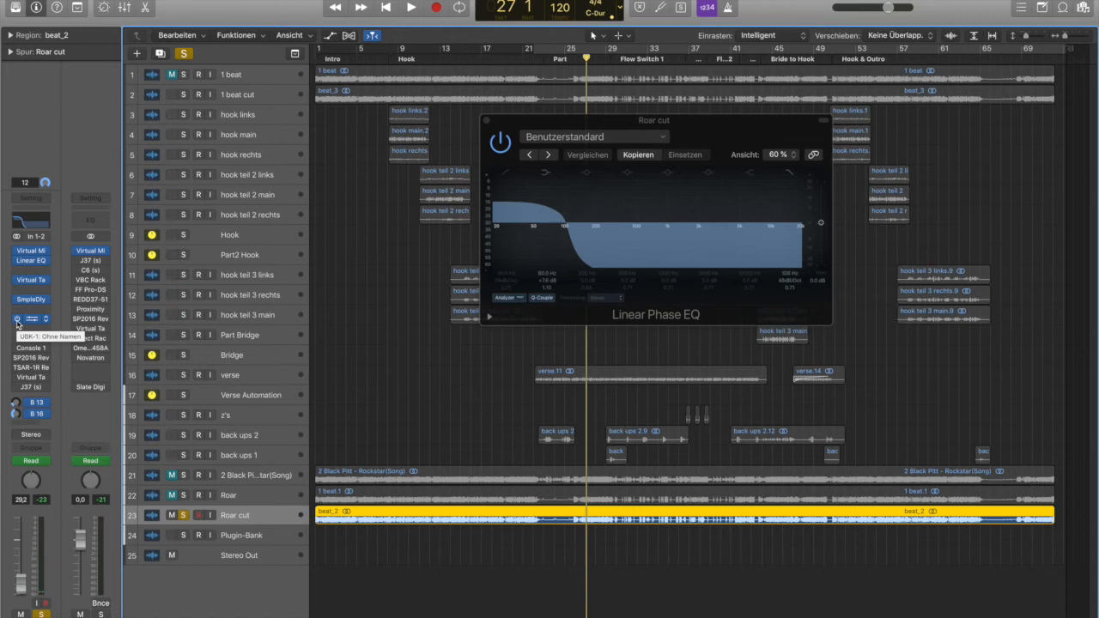
# Play the soloed Roar cut track from bar 27 with its Linear Phase EQ bypassed, then stop and re-enable the EQ
pyautogui.click(18, 261)
pyautogui.press('space')
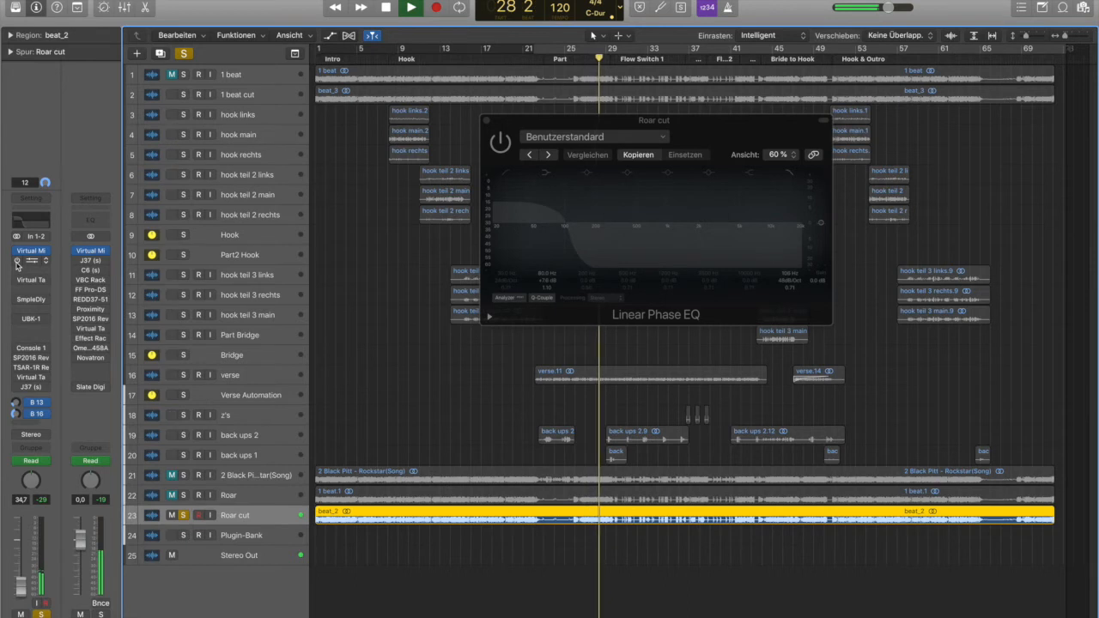
pyautogui.press('space')
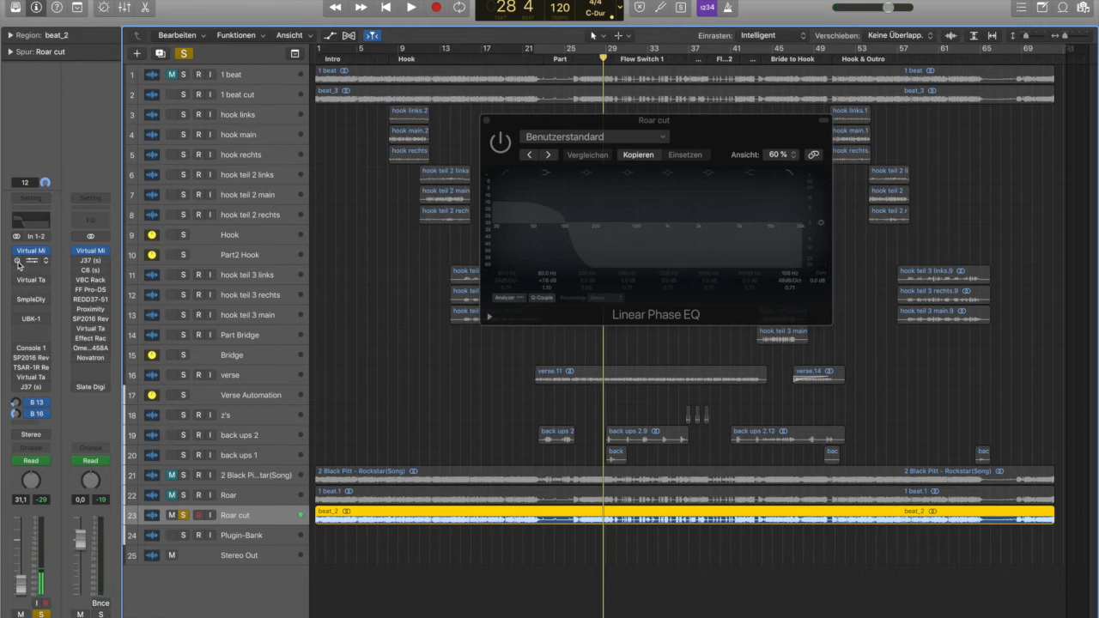
pyautogui.click(18, 262)
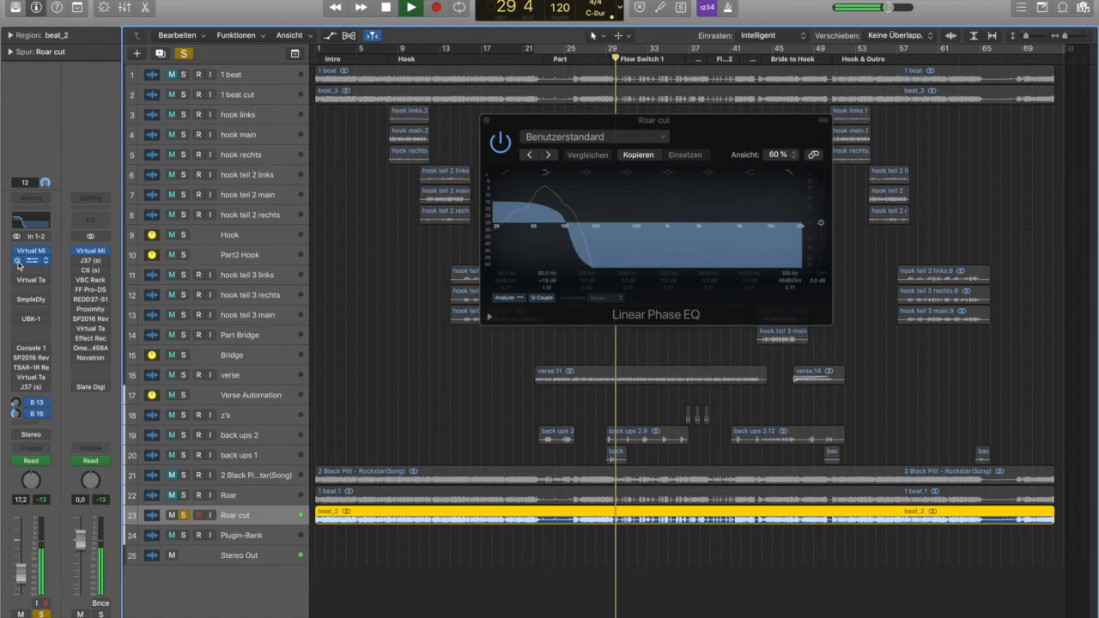
# Turn on cycle playback, set the cycle range from bar 9 to about bar 64, and play the Roar cut track from bar 9
pyautogui.press('c')
pyautogui.press('space')
pyautogui.press('space')
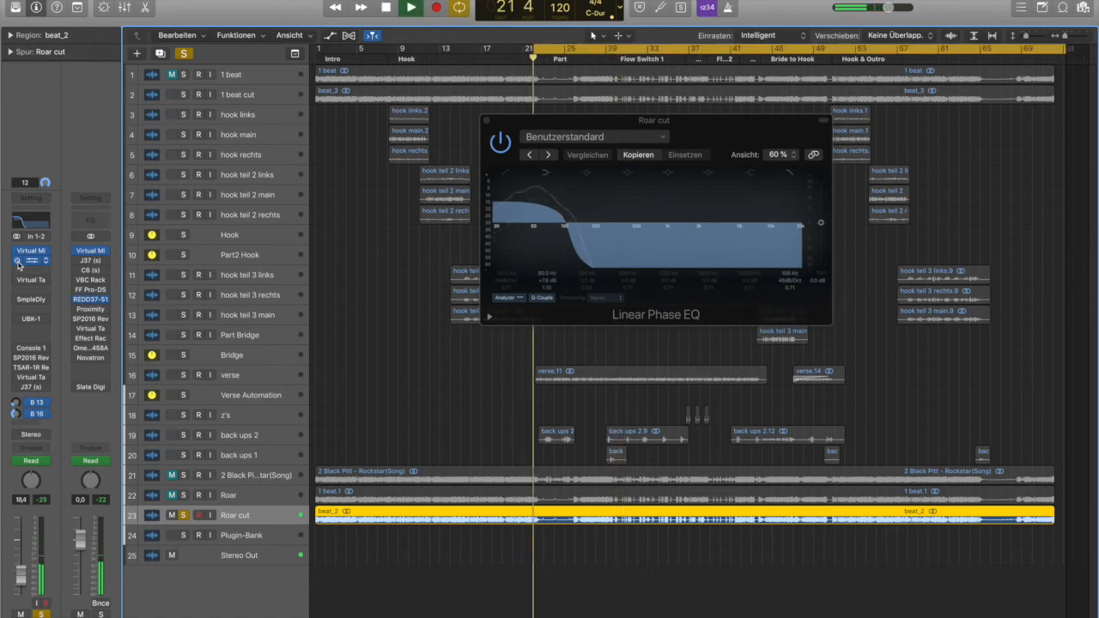
pyautogui.moveTo(406, 55); pyautogui.dragTo(980, 51)
pyautogui.press('space')
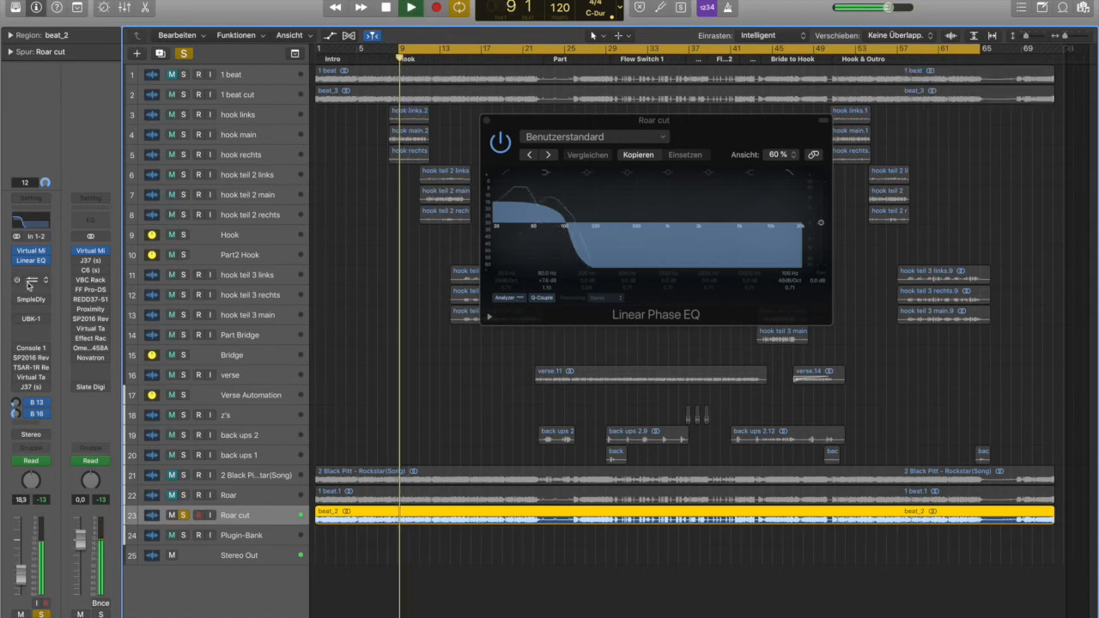
# Compare the Roar cut track from bar 9 with the Linear Phase EQ bypassed and active, leaving the EQ on
pyautogui.press('space')
pyautogui.press('space')
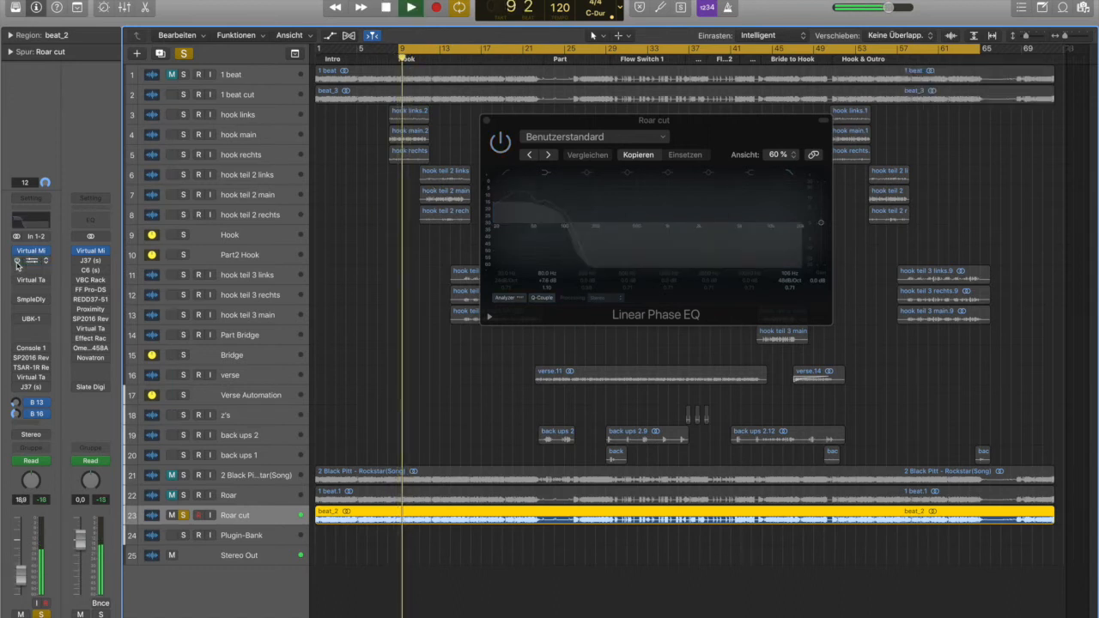
pyautogui.press('space')
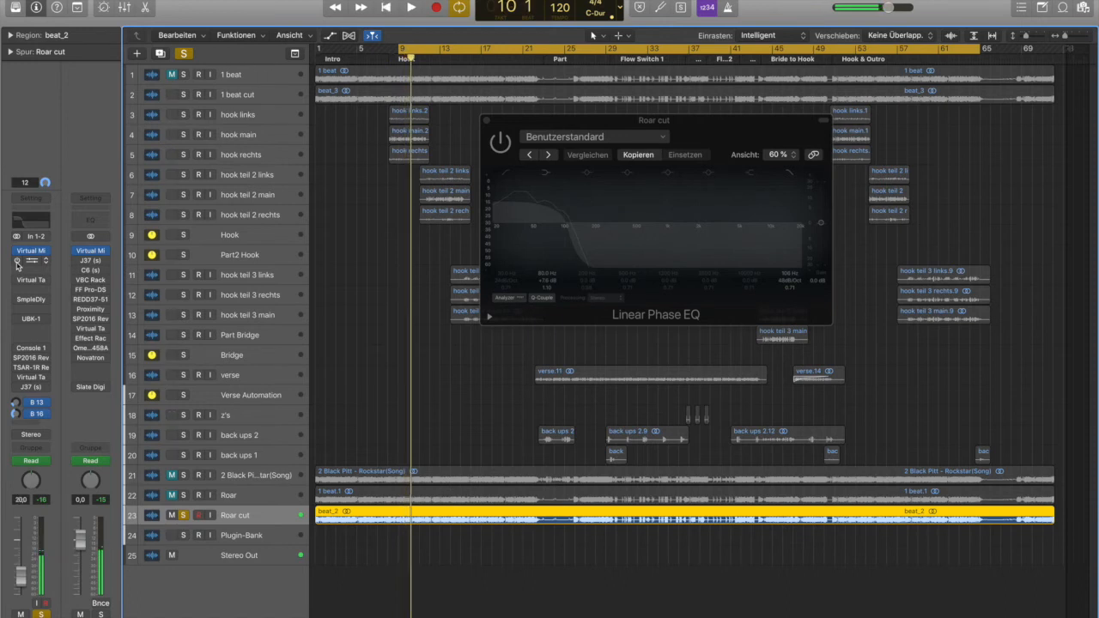
pyautogui.click(16, 261)
pyautogui.press('space')
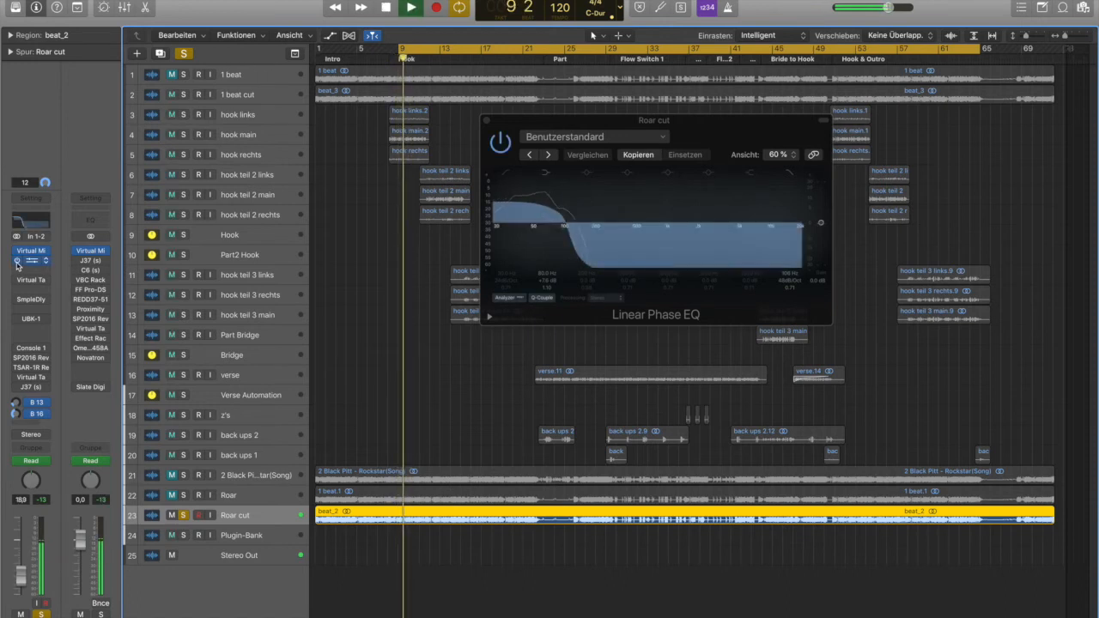
pyautogui.click(16, 261)
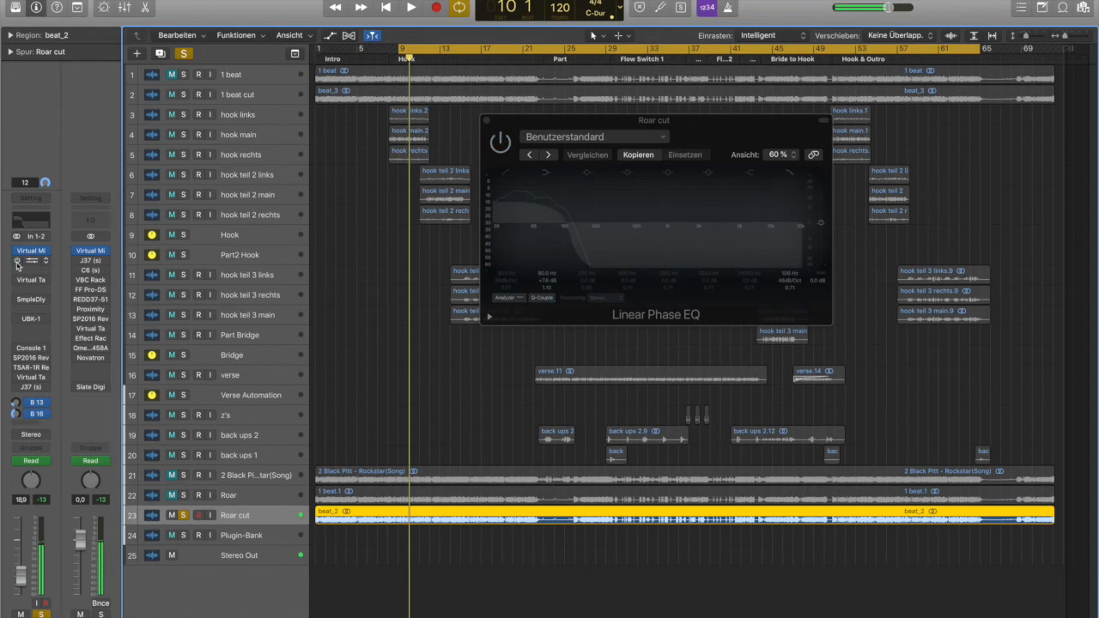
pyautogui.click(16, 261)
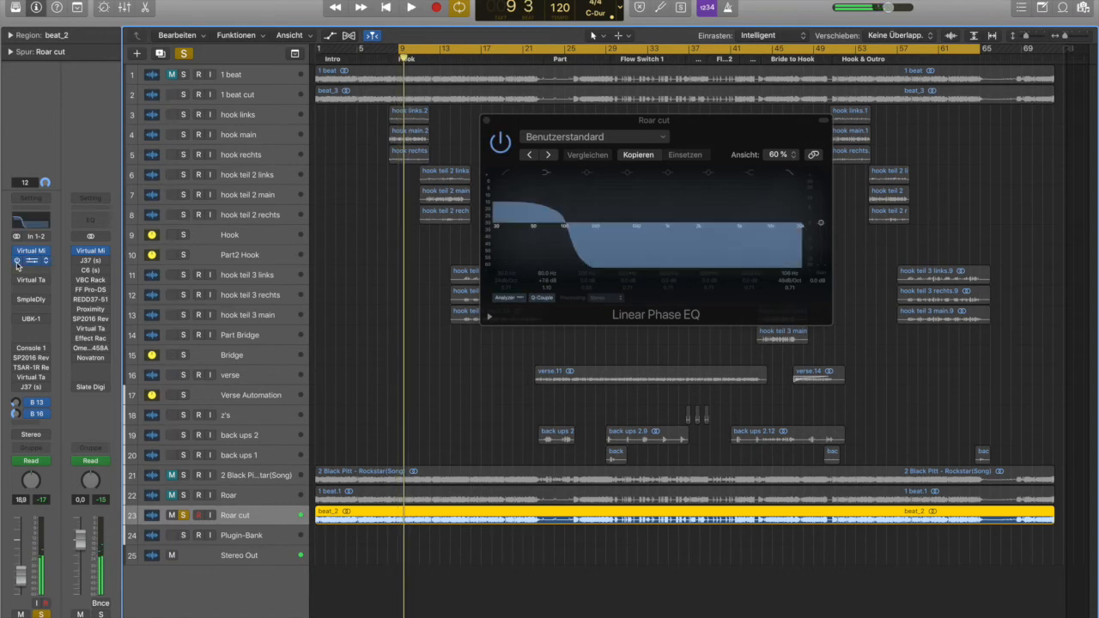
pyautogui.press('space')
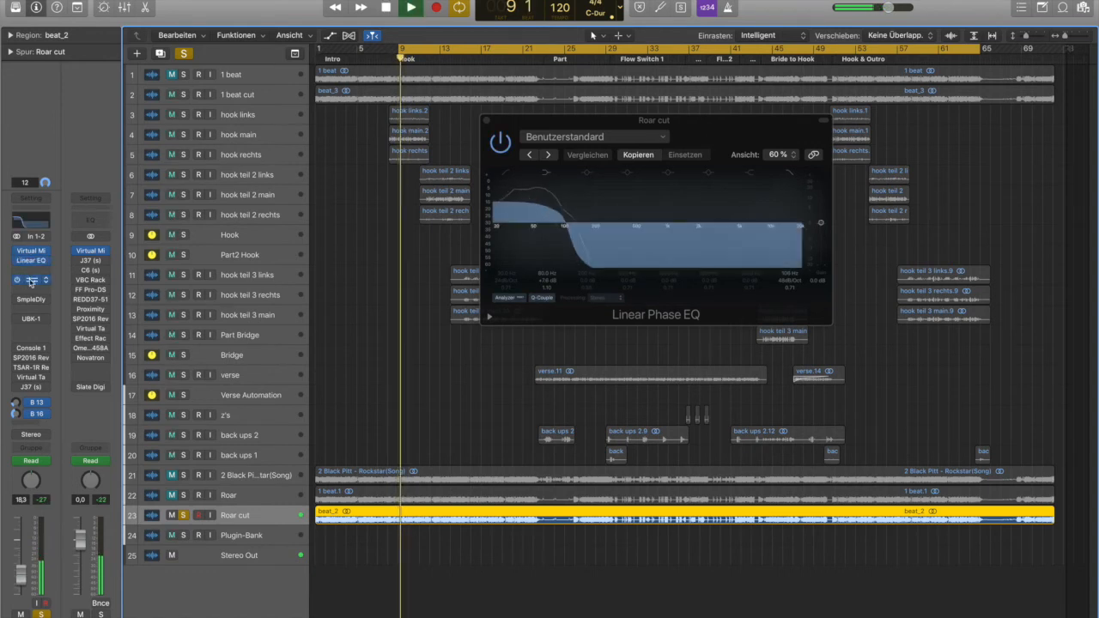
# Show the Virtual Tape Machines settings on Roar cut, then compare playback with the plug-in off and on, leaving it enabled
pyautogui.click(34, 280)
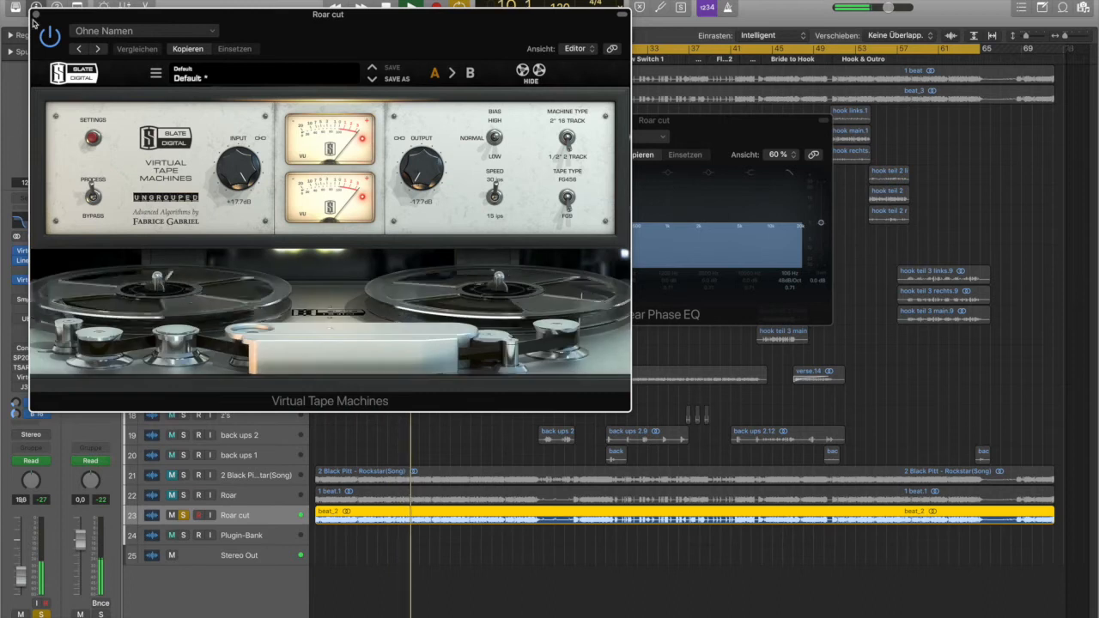
pyautogui.click(36, 14)
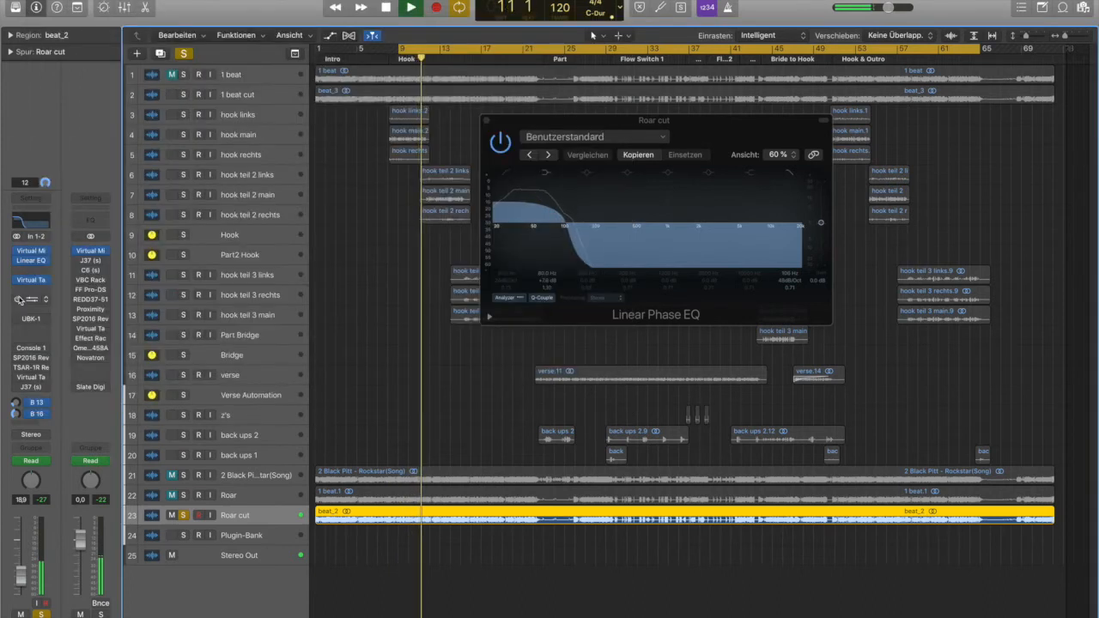
pyautogui.press('space')
pyautogui.press('space')
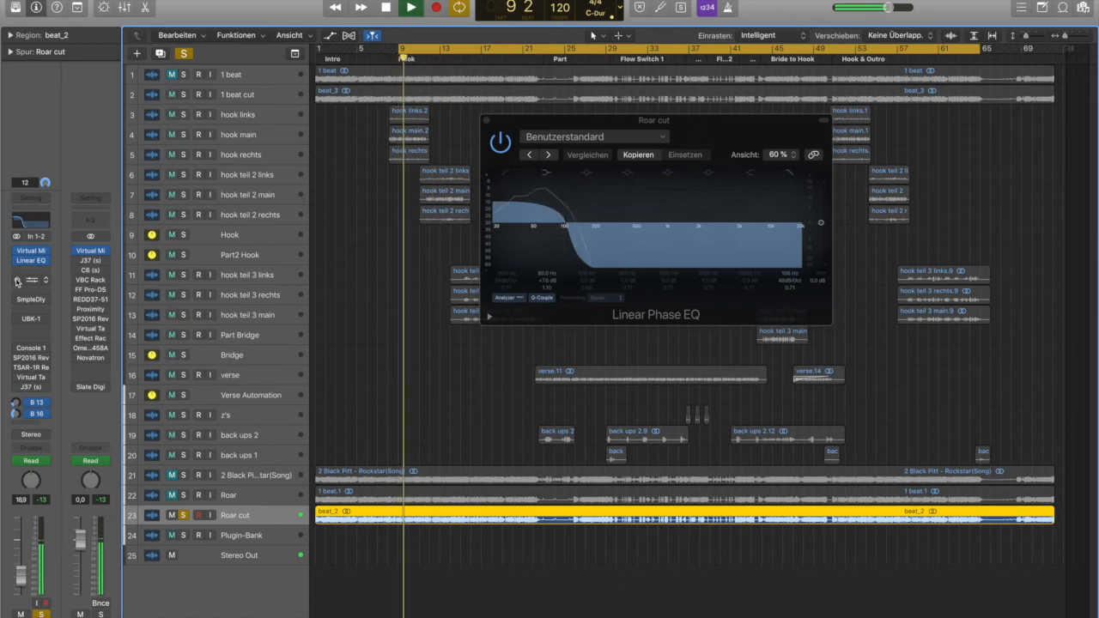
pyautogui.press('space')
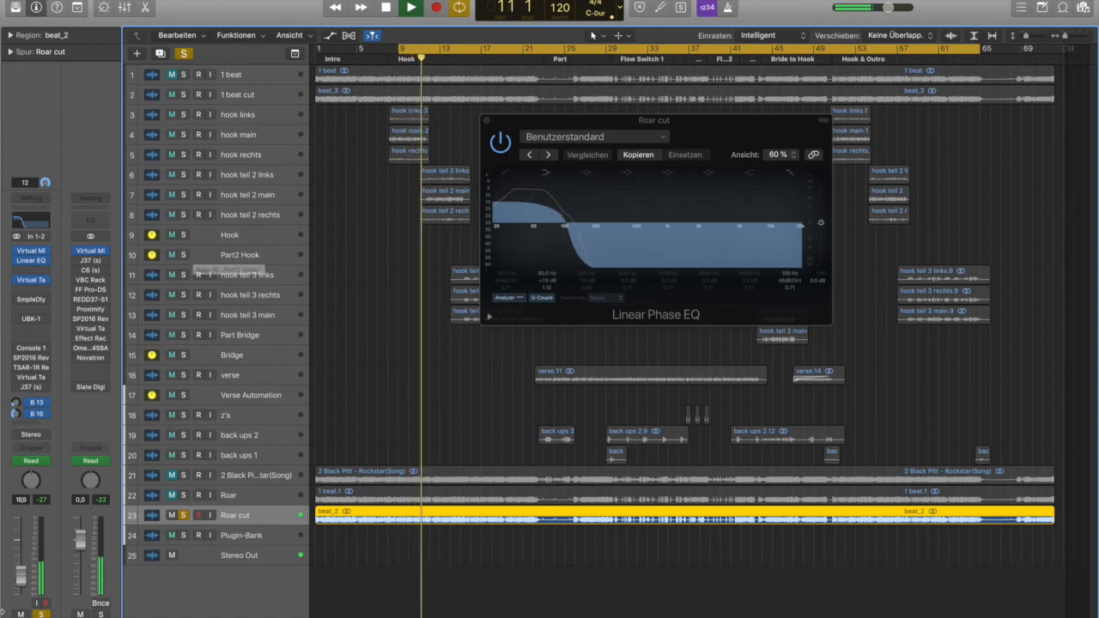
pyautogui.press('space')
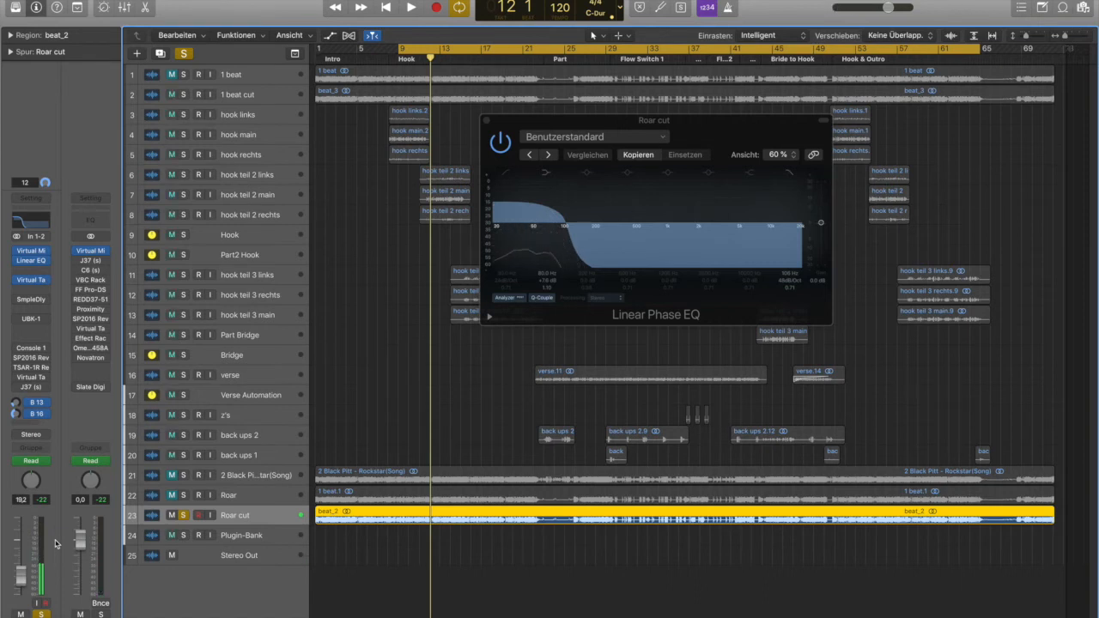
# Enable the Sample Delay on the Roar cut track and open its window
pyautogui.moveTo(43, 264)
pyautogui.click(17, 300)
pyautogui.click(31, 300)
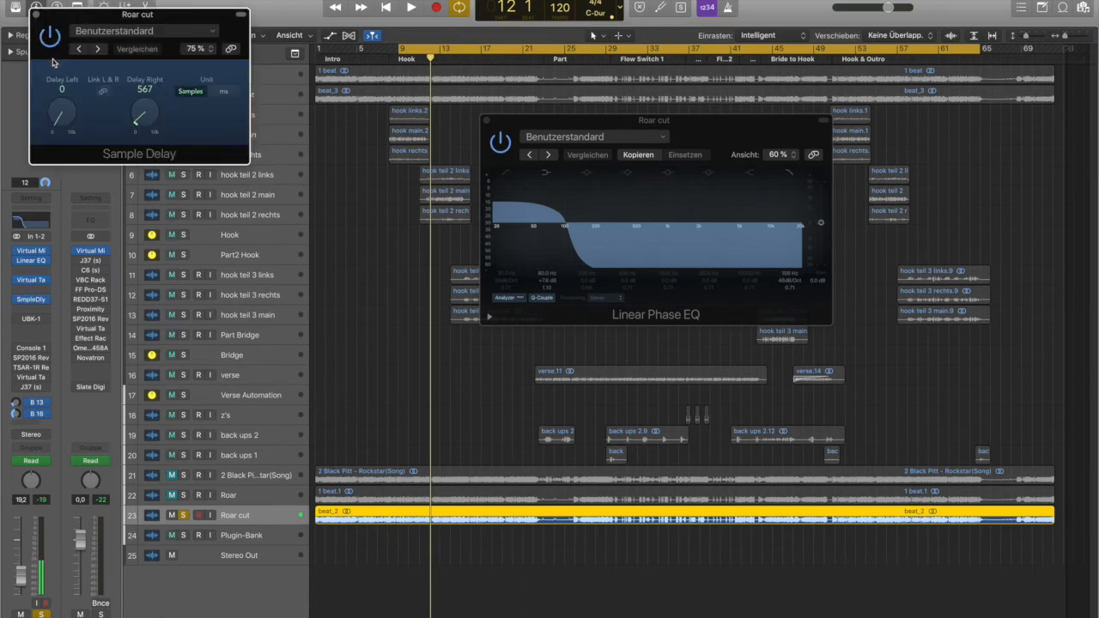
# Compare the Roar cut playback from bar 9 with the Sample Delay on and bypassed, then leave it on and close its window
pyautogui.press('space')
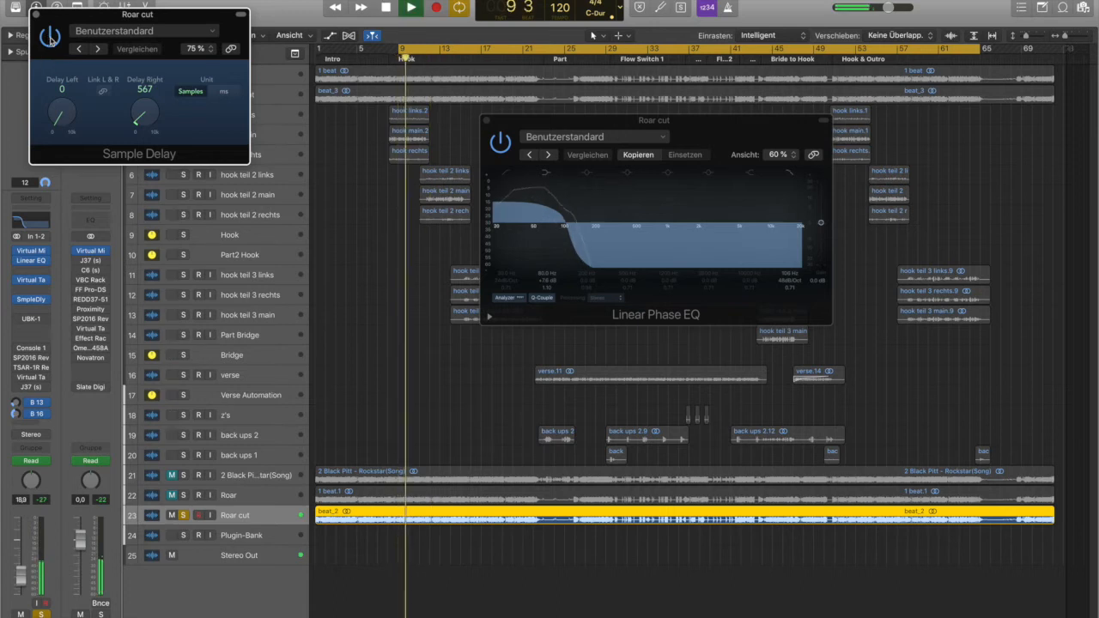
pyautogui.press('space')
pyautogui.click(50, 38)
pyautogui.press('space')
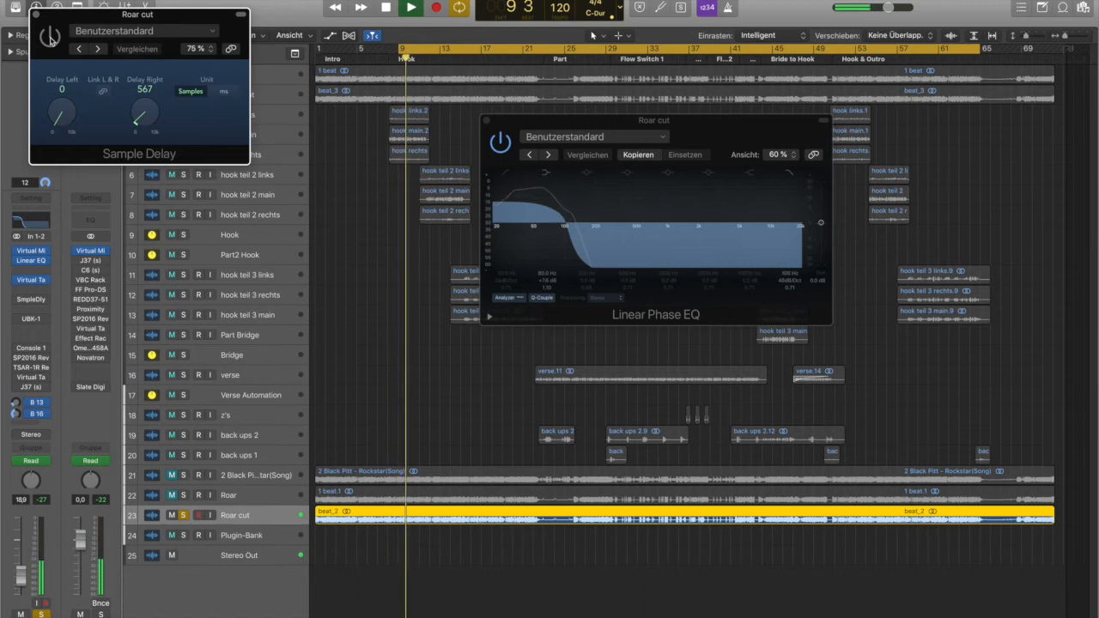
pyautogui.press('space')
pyautogui.click(50, 38)
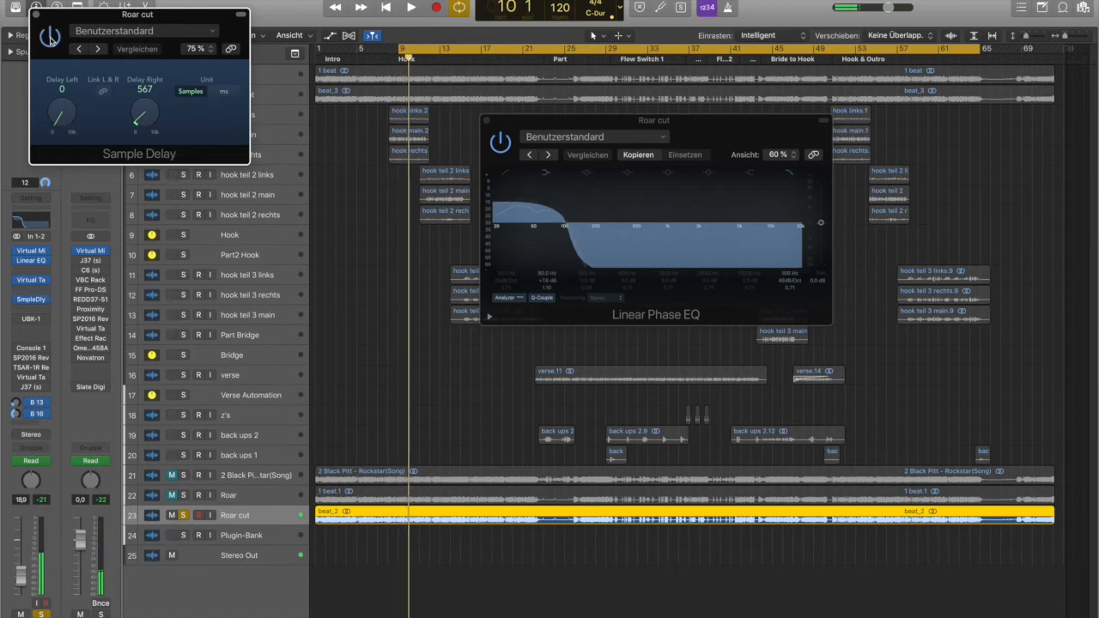
pyautogui.click(48, 39)
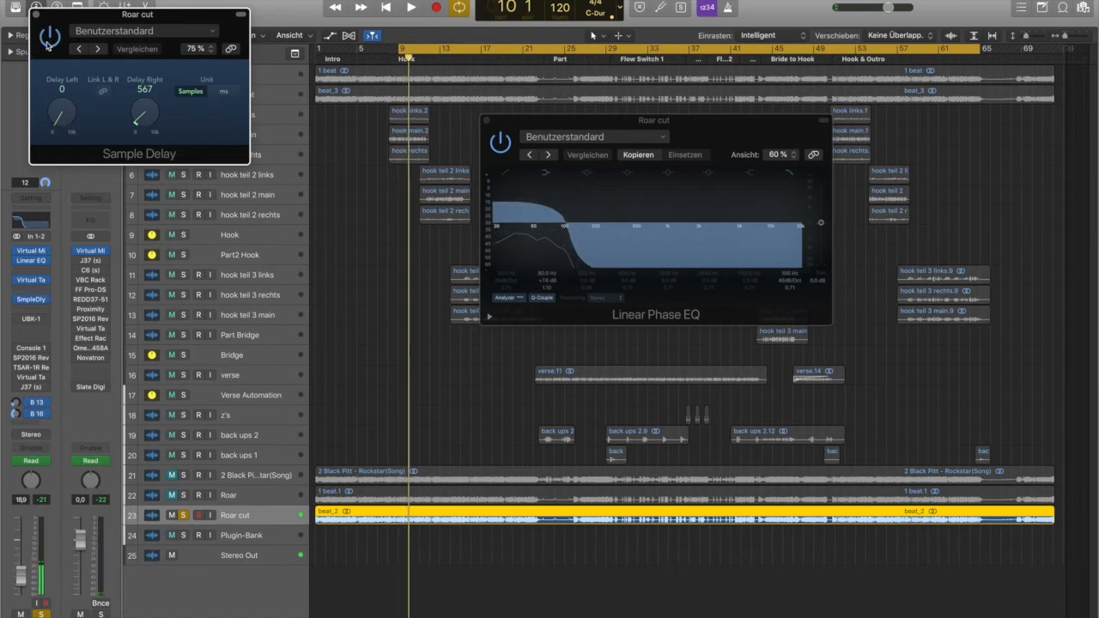
pyautogui.click(37, 15)
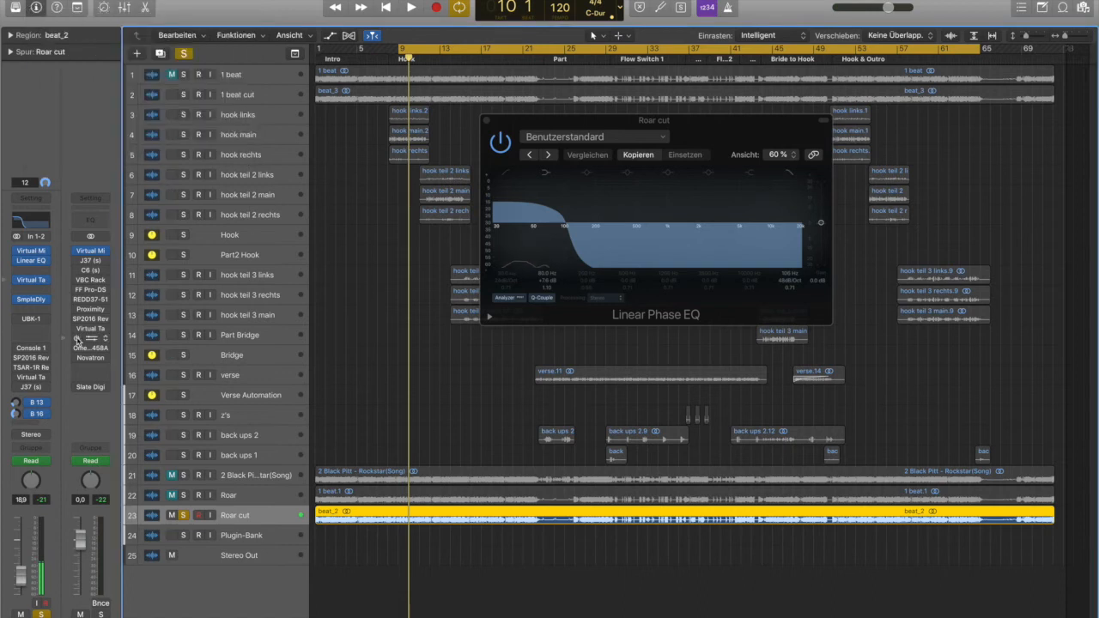
# Open UBK-1 on Roar cut, compare playback from bar 9 with it bypassed and active, then leave it enabled and close its window
pyautogui.click(37, 321)
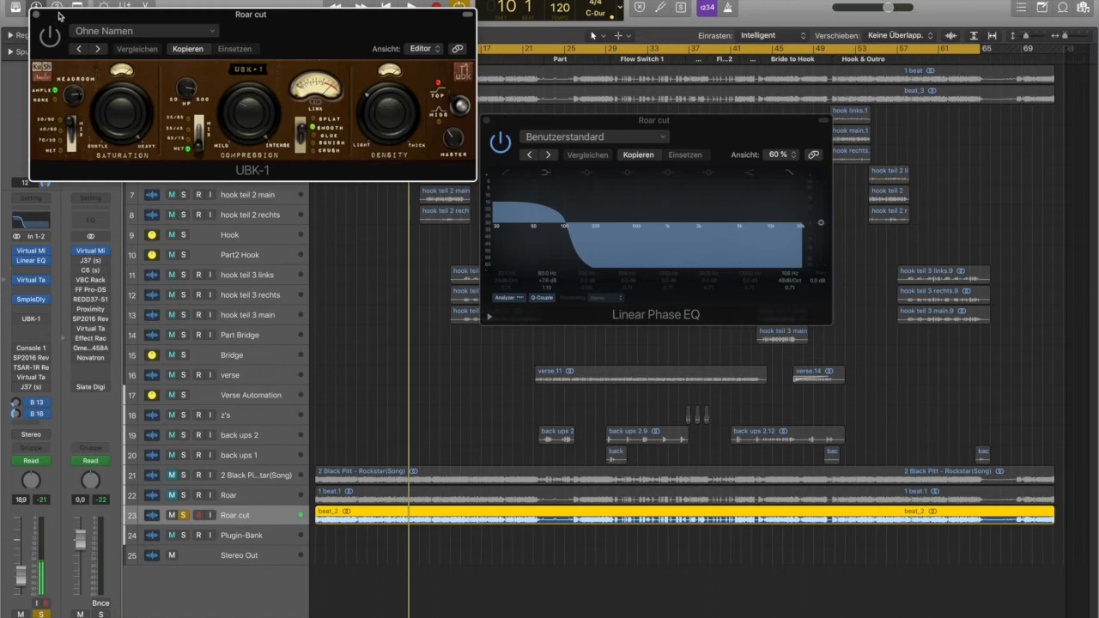
pyautogui.click(51, 39)
pyautogui.press('space')
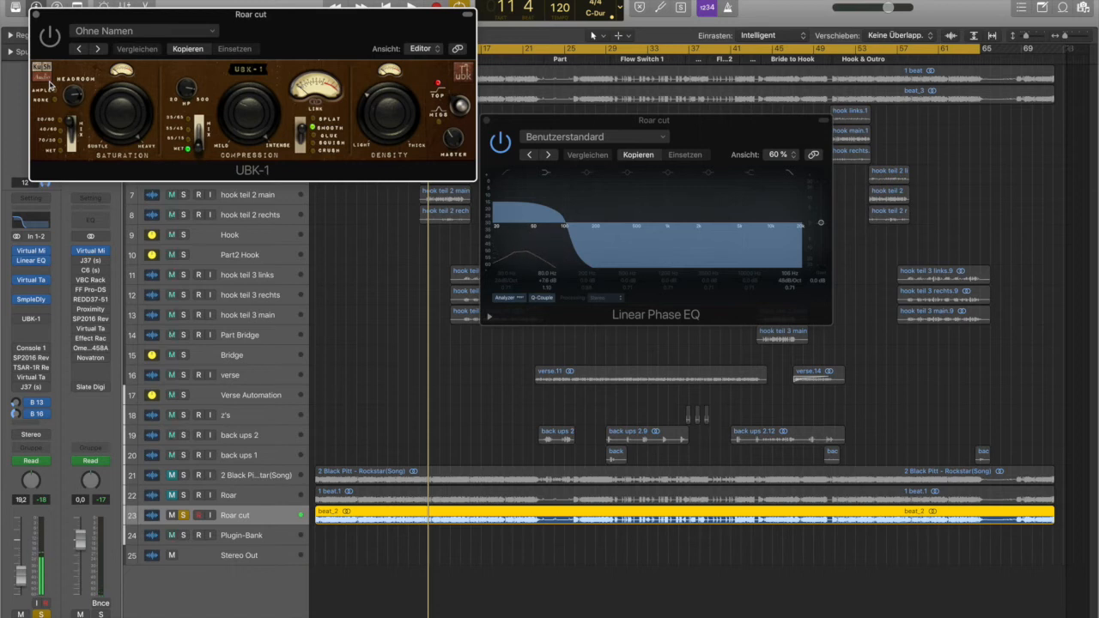
pyautogui.press('space')
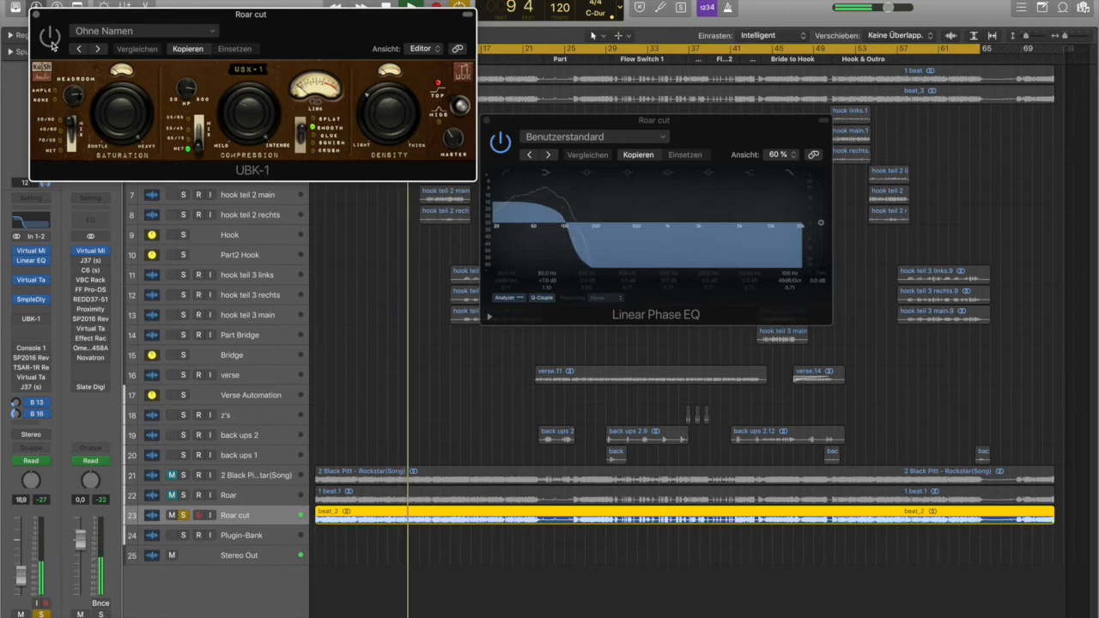
pyautogui.press('space')
pyautogui.click(52, 44)
pyautogui.press('space')
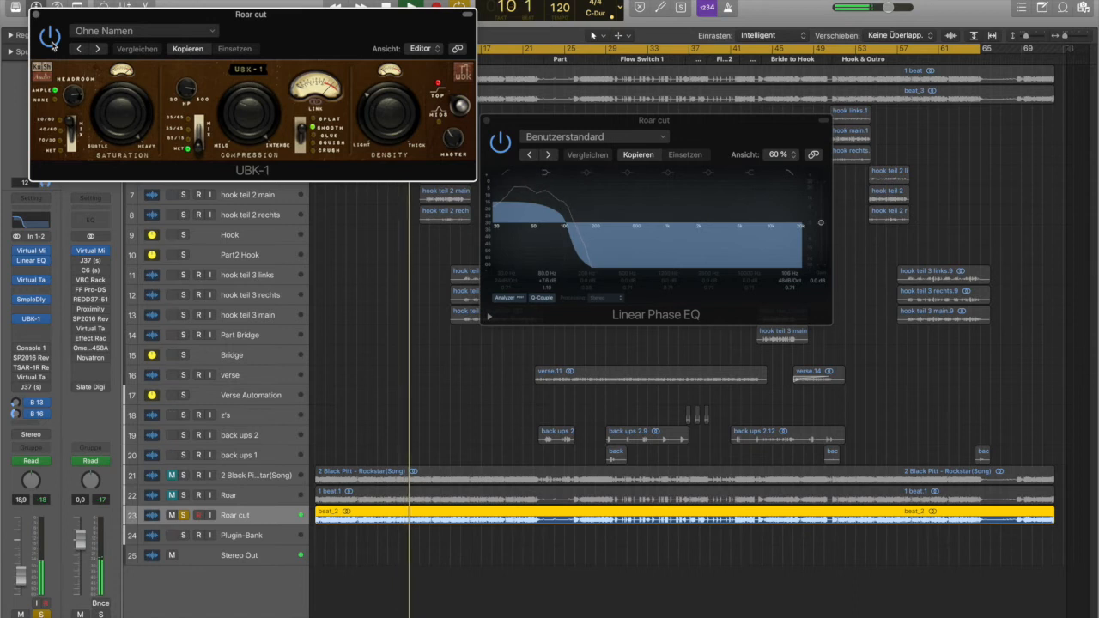
pyautogui.click(38, 15)
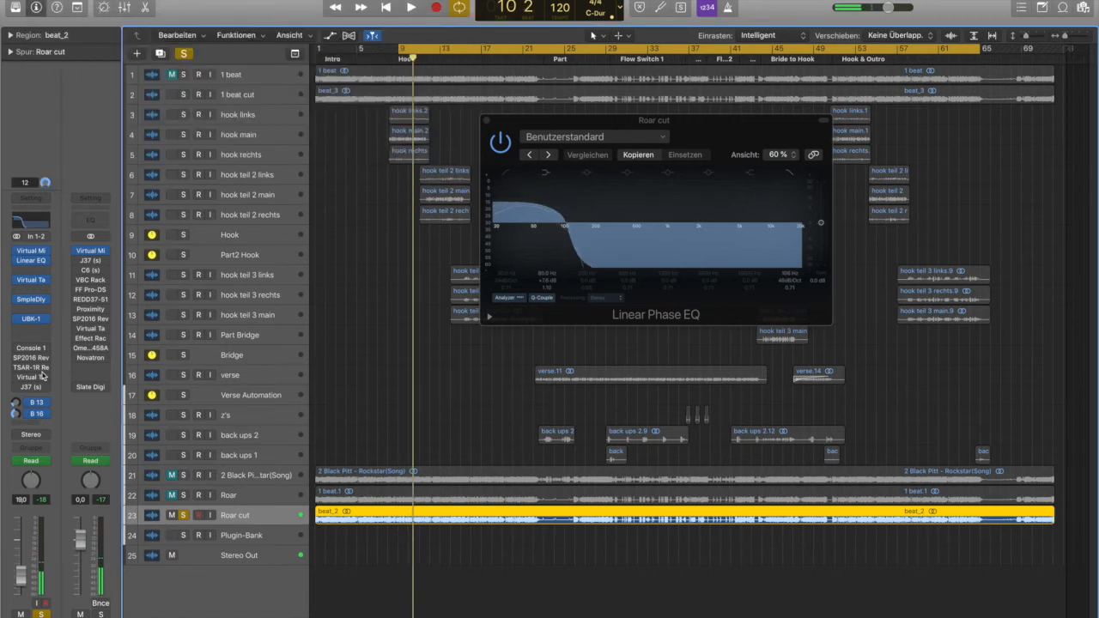
# Open Console 1 on the Roar cut track, audition it active and bypassed, then leave it enabled and close its window
pyautogui.click(33, 348)
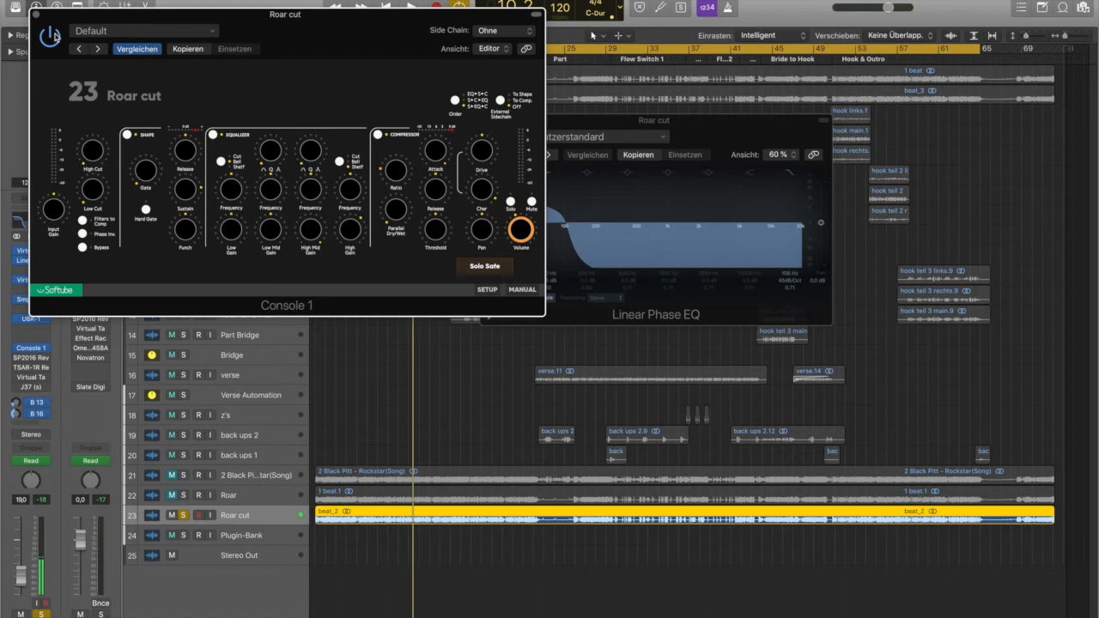
pyautogui.press('space')
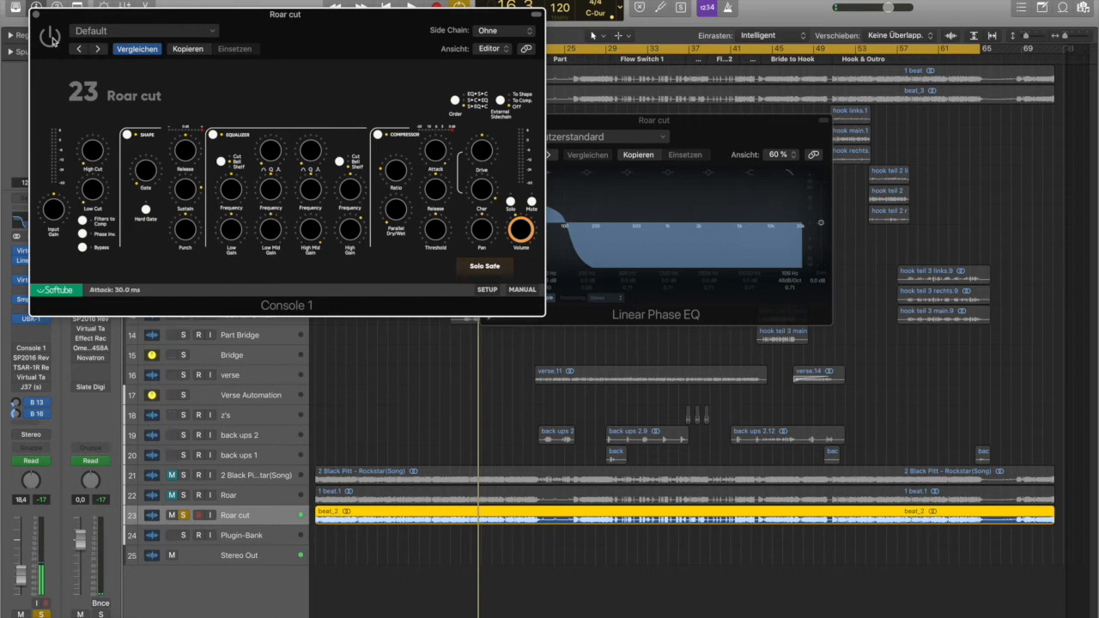
pyautogui.click(37, 15)
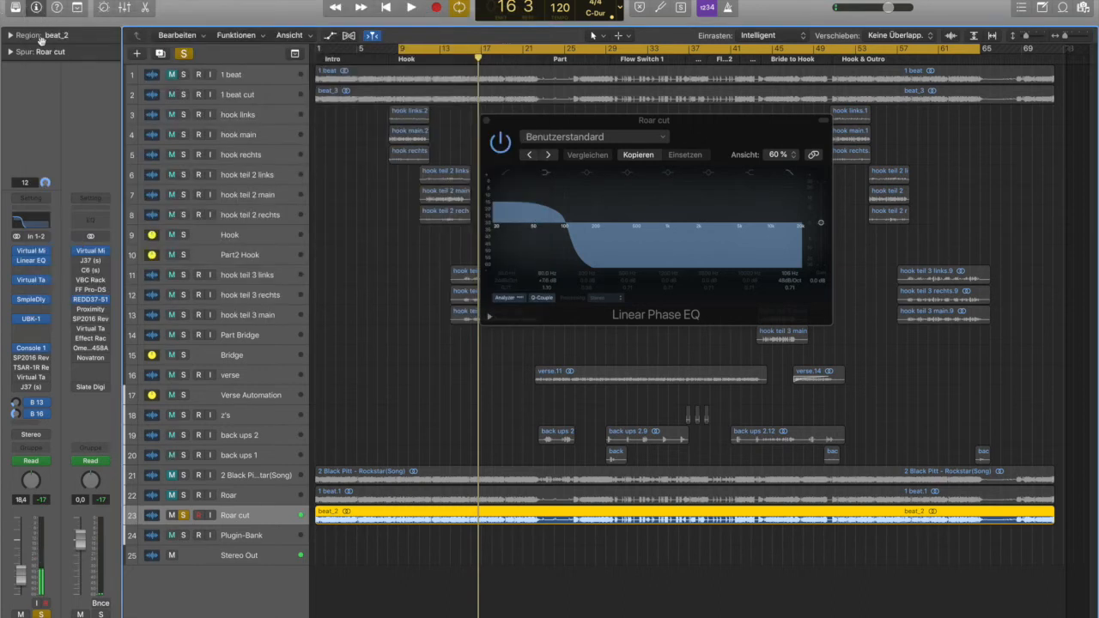
# Enable the SP2016 Reverb on the Roar cut track and place its window over the middle of the arrangement
pyautogui.click(17, 360)
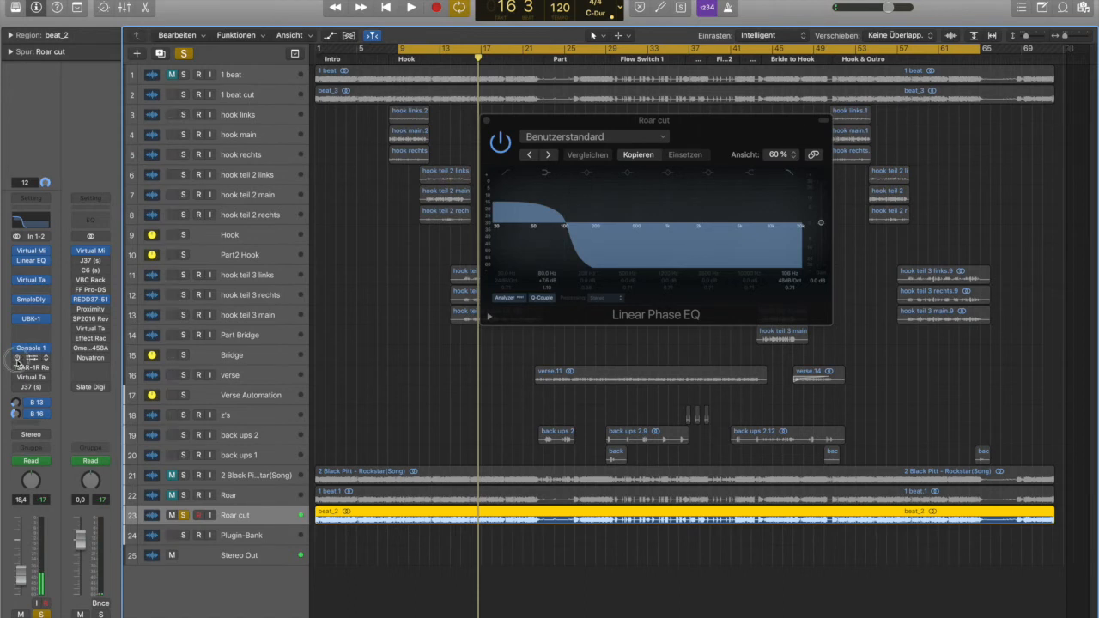
pyautogui.click(43, 359)
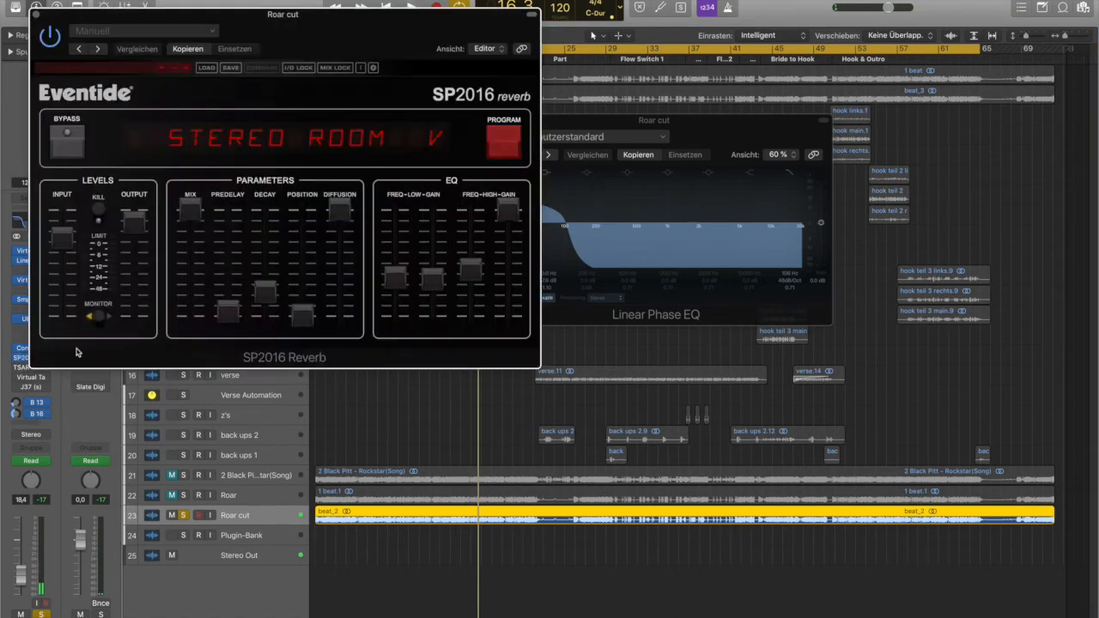
pyautogui.moveTo(348, 19); pyautogui.dragTo(521, 109)
# Compare the Roar cut playback from bar 9 with the SP2016 Reverb active and bypassed, then leave it on and close its window
pyautogui.press('space')
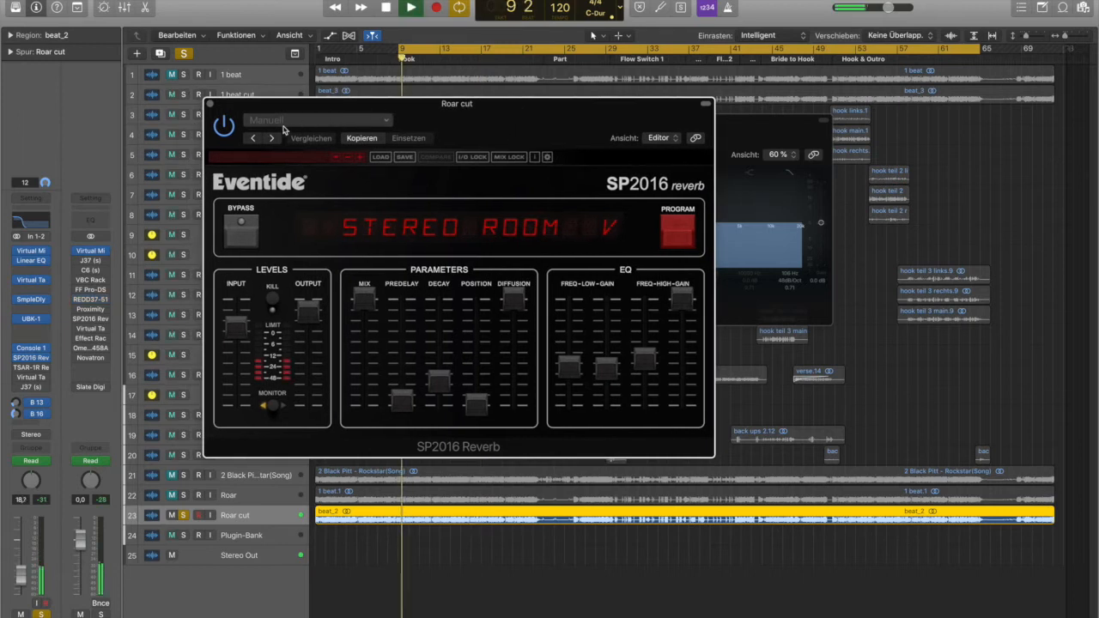
pyautogui.click(224, 126)
pyautogui.press('space')
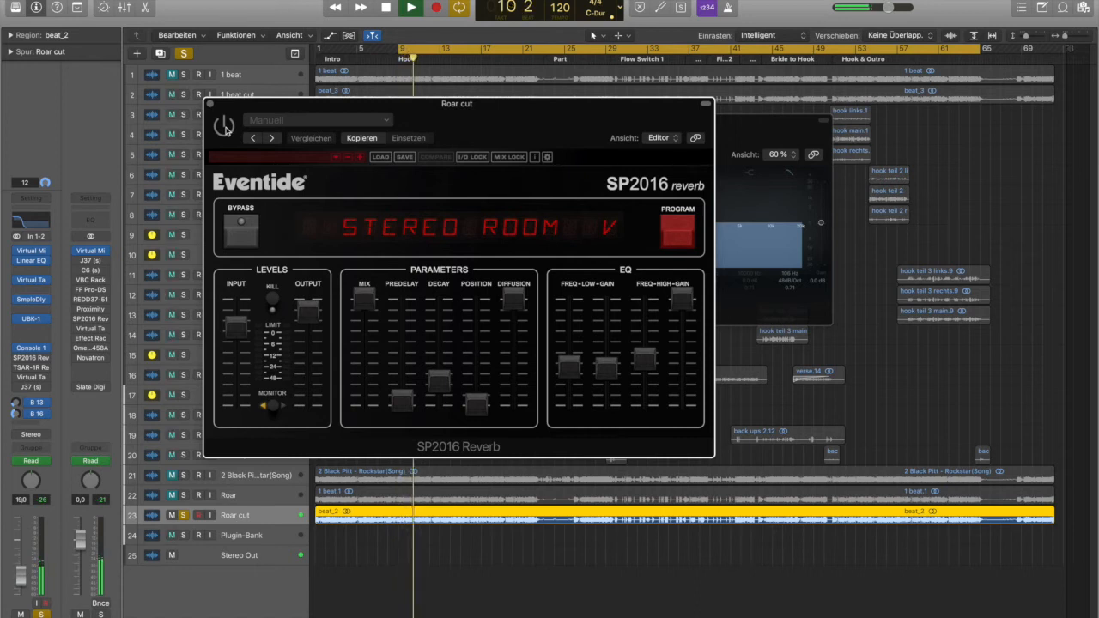
pyautogui.press('space')
pyautogui.click(210, 105)
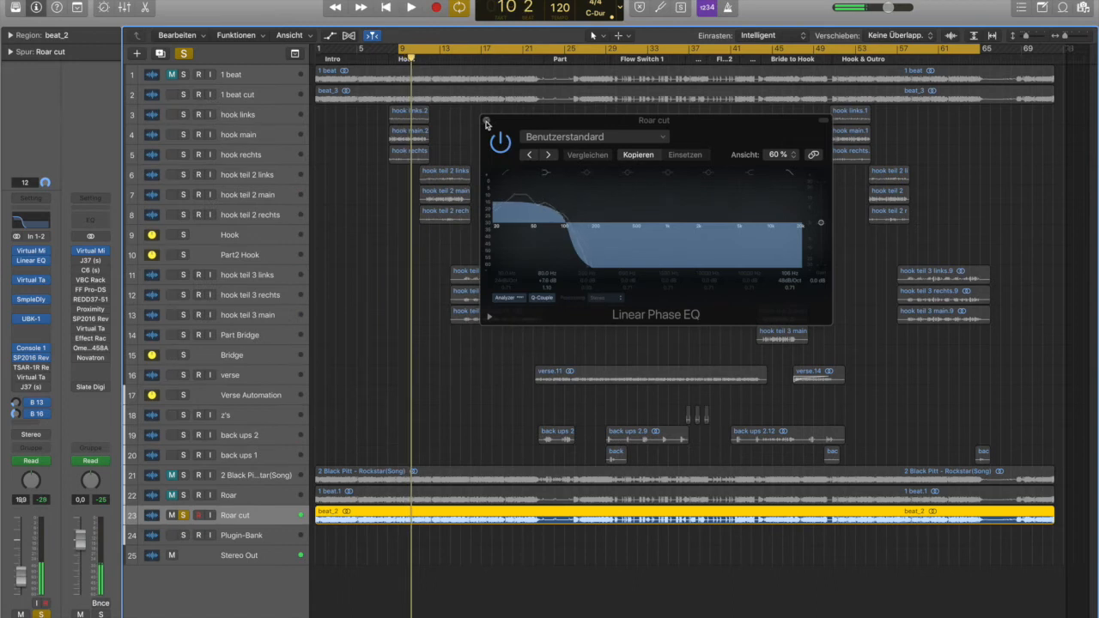
# Open J37 on the Roar cut track, compare playback with it bypassed and active, then leave it enabled and close its window
pyautogui.click(484, 120)
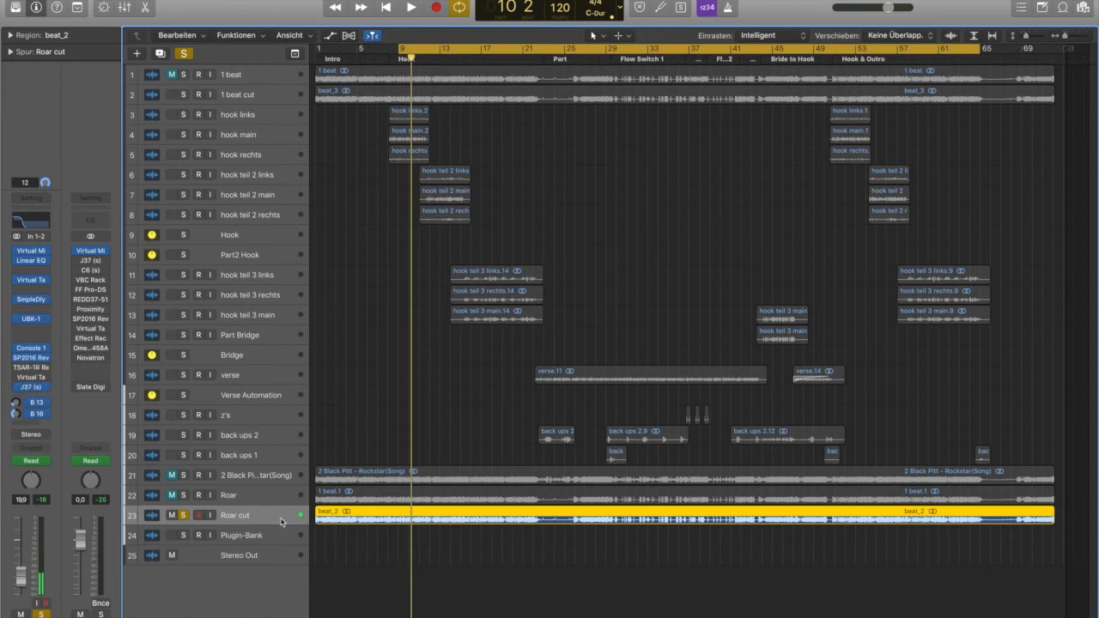
pyautogui.moveTo(16, 276); pyautogui.dragTo(41, 370)
pyautogui.click(35, 388)
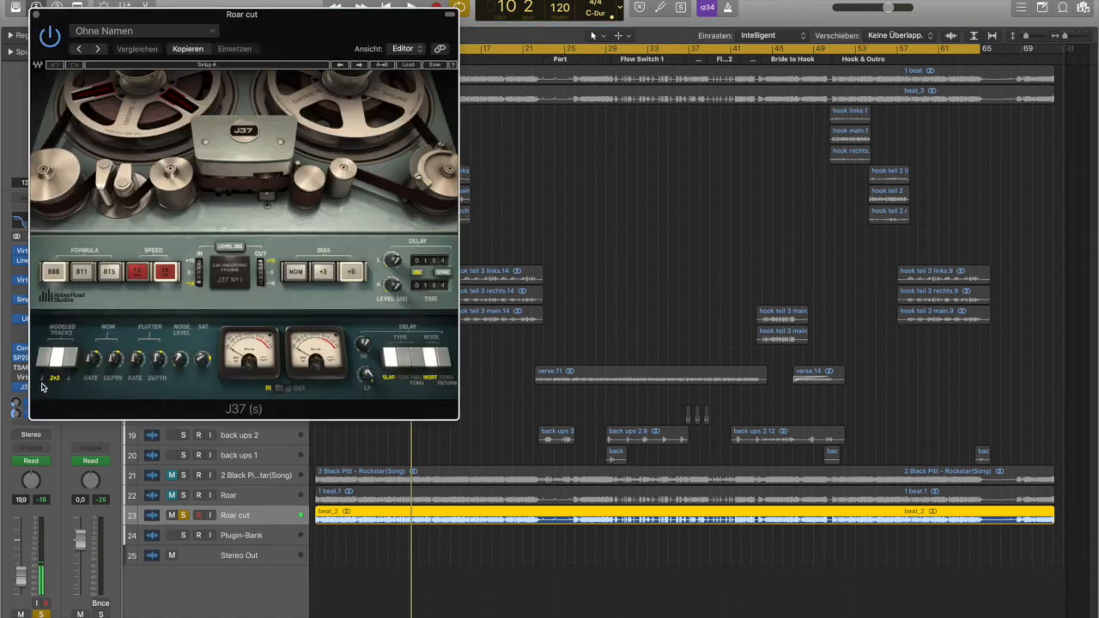
pyautogui.press('space')
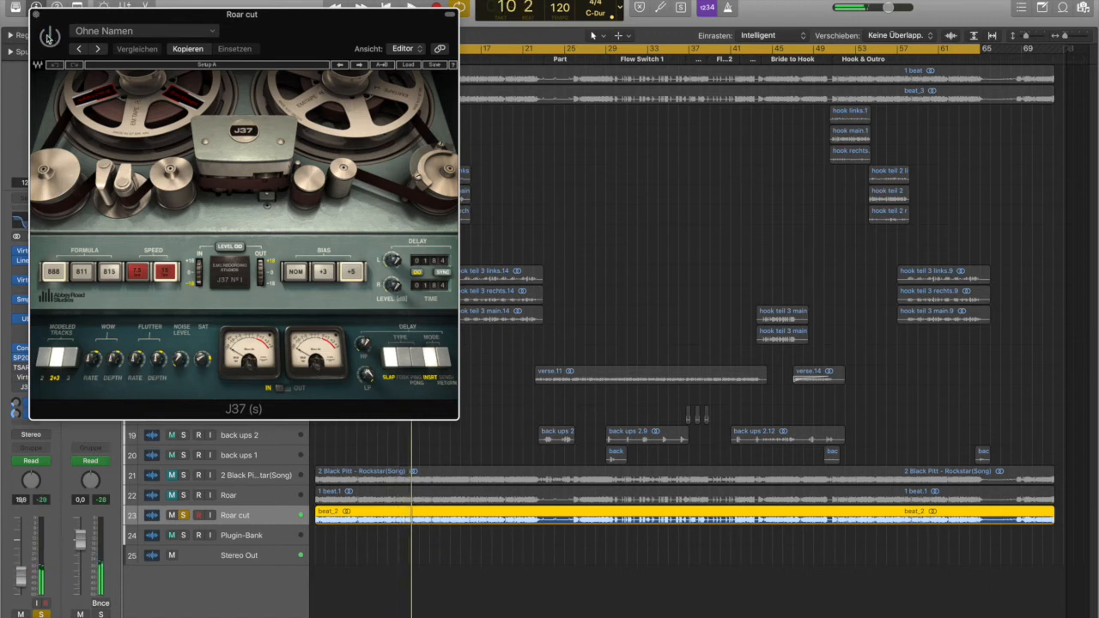
pyautogui.click(48, 38)
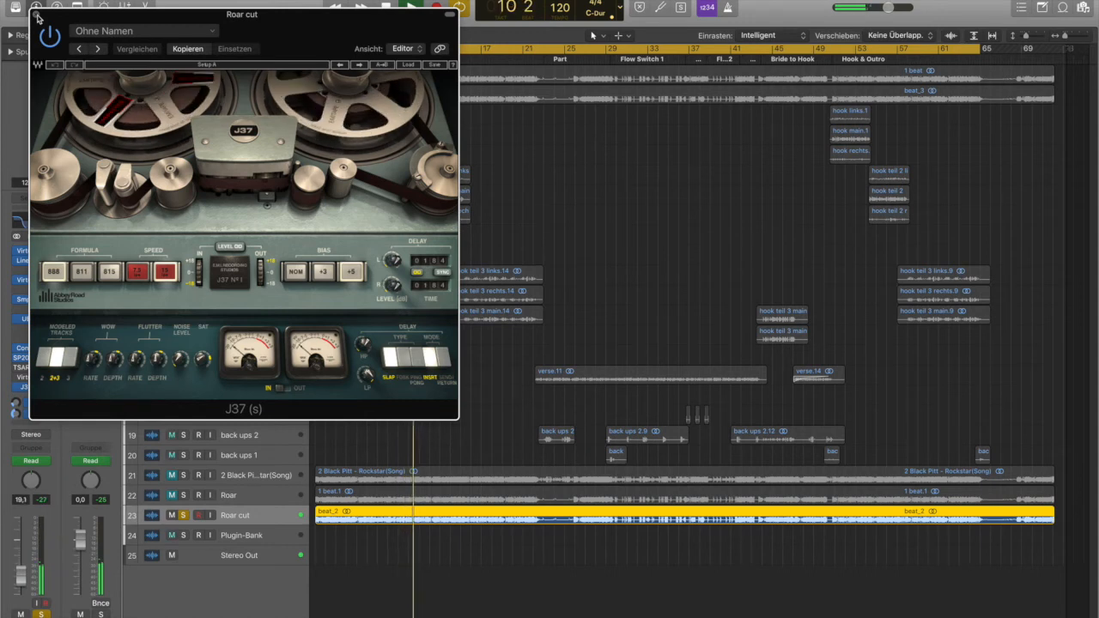
pyautogui.click(37, 17)
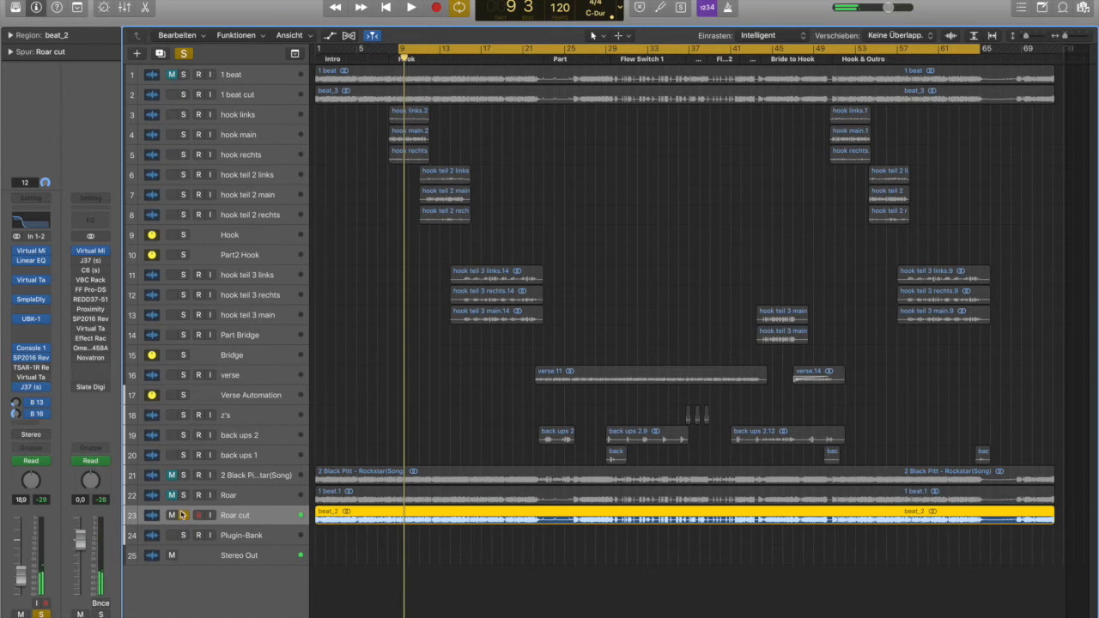
# Solo the 1 beat cut track alongside Roar cut and audition the two tracks together in the hook
pyautogui.click(183, 75)
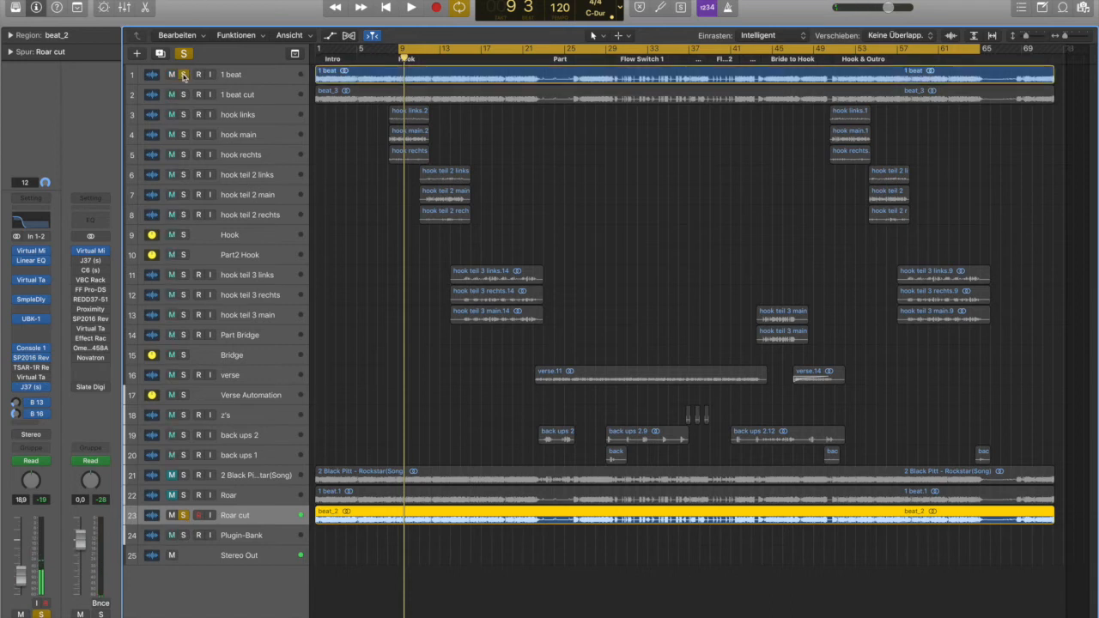
pyautogui.click(182, 75)
pyautogui.click(183, 94)
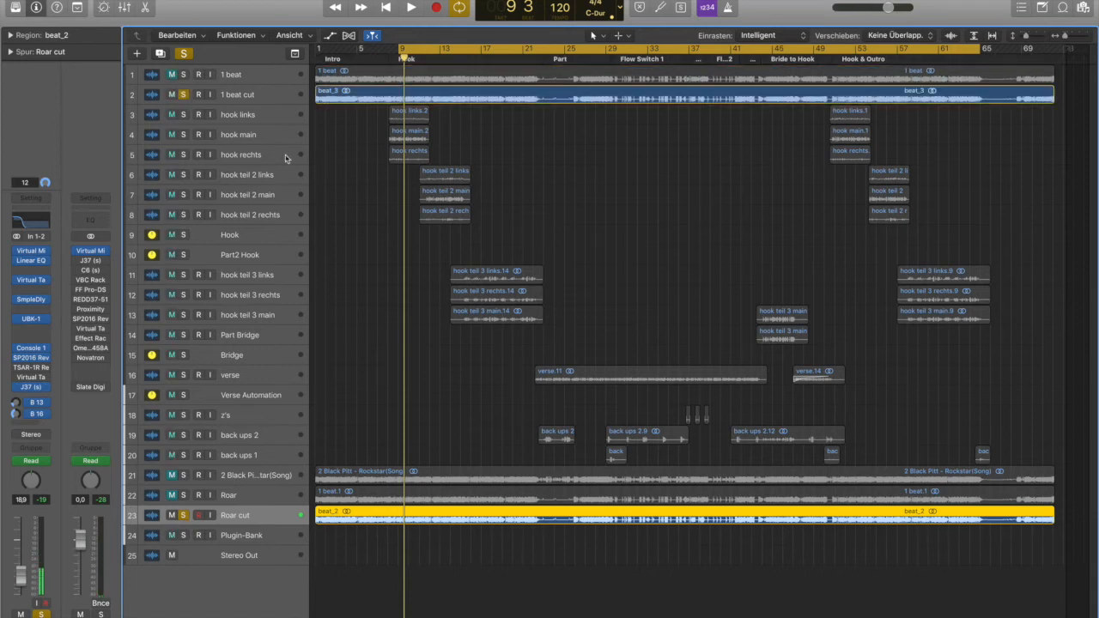
pyautogui.press('space')
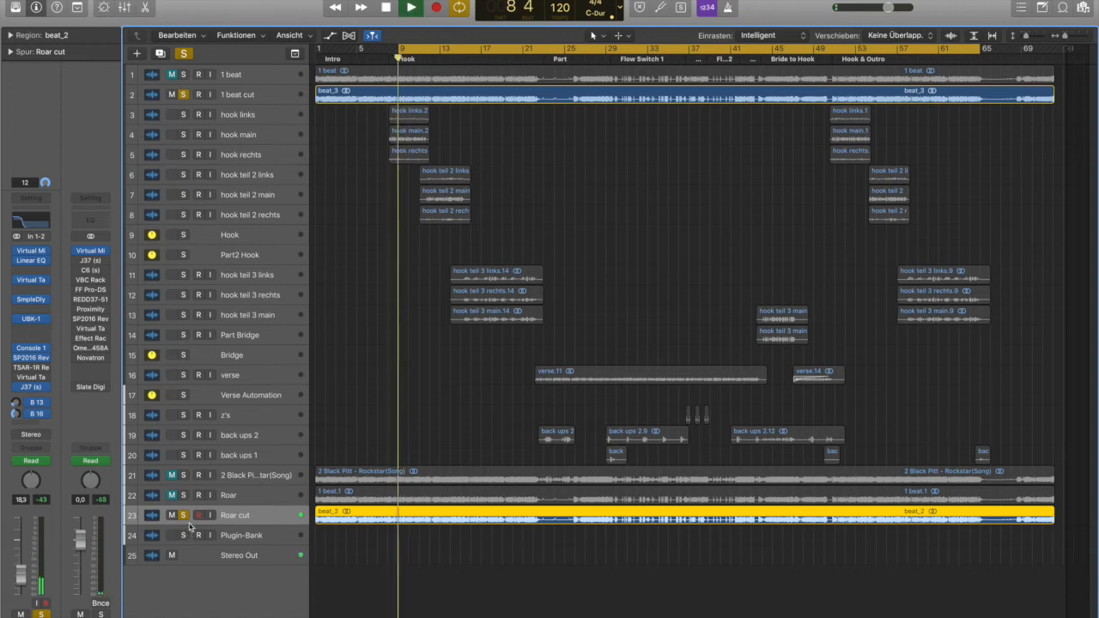
pyautogui.press('space')
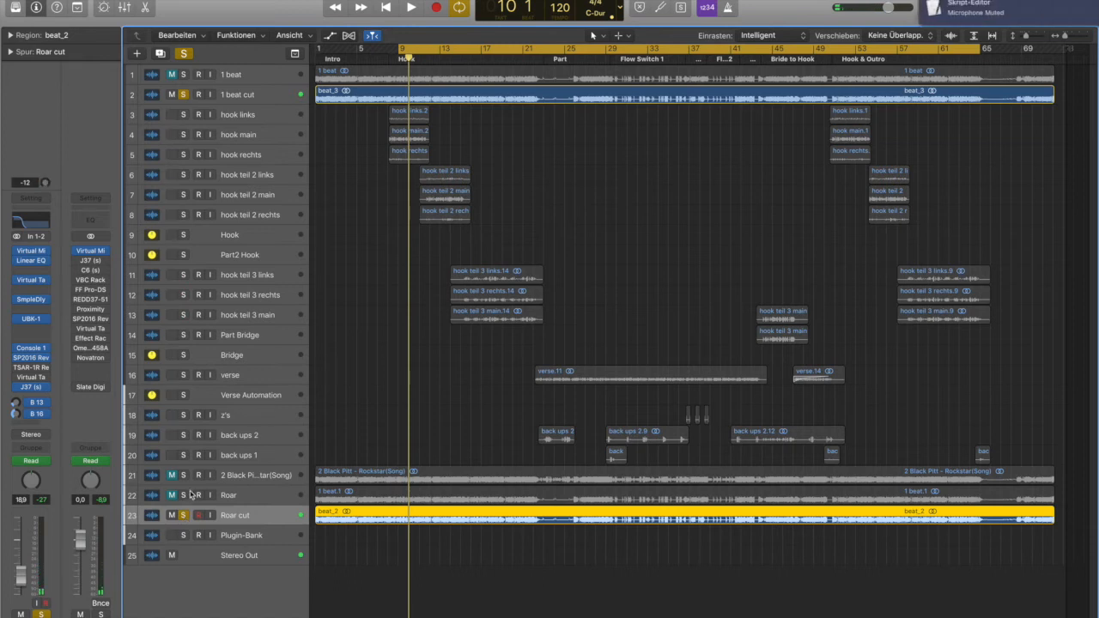
pyautogui.press('space')
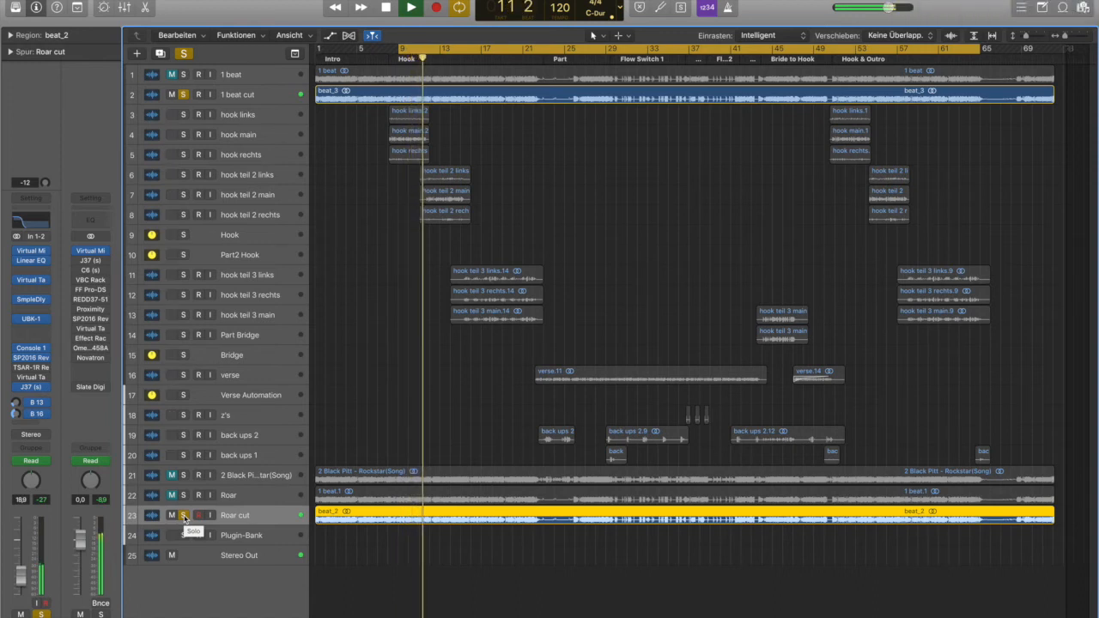
# Compare the 1 beat cut playback from bar 9 without and with the Roar cut track soloed alongside it
pyautogui.press('space')
pyautogui.click(184, 516)
pyautogui.press('space')
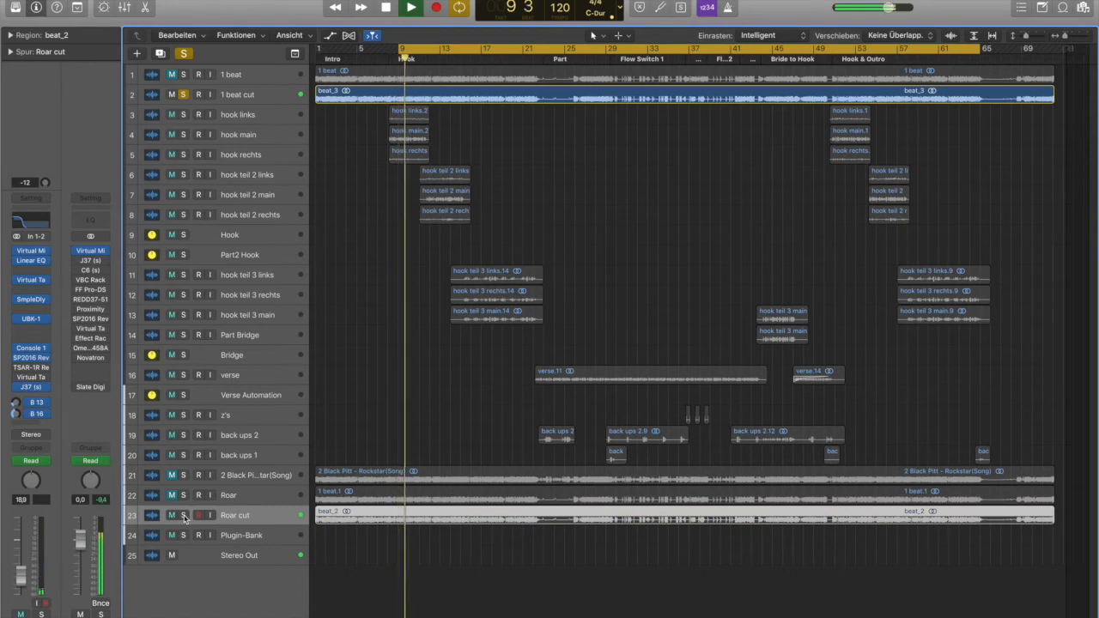
pyautogui.click(184, 516)
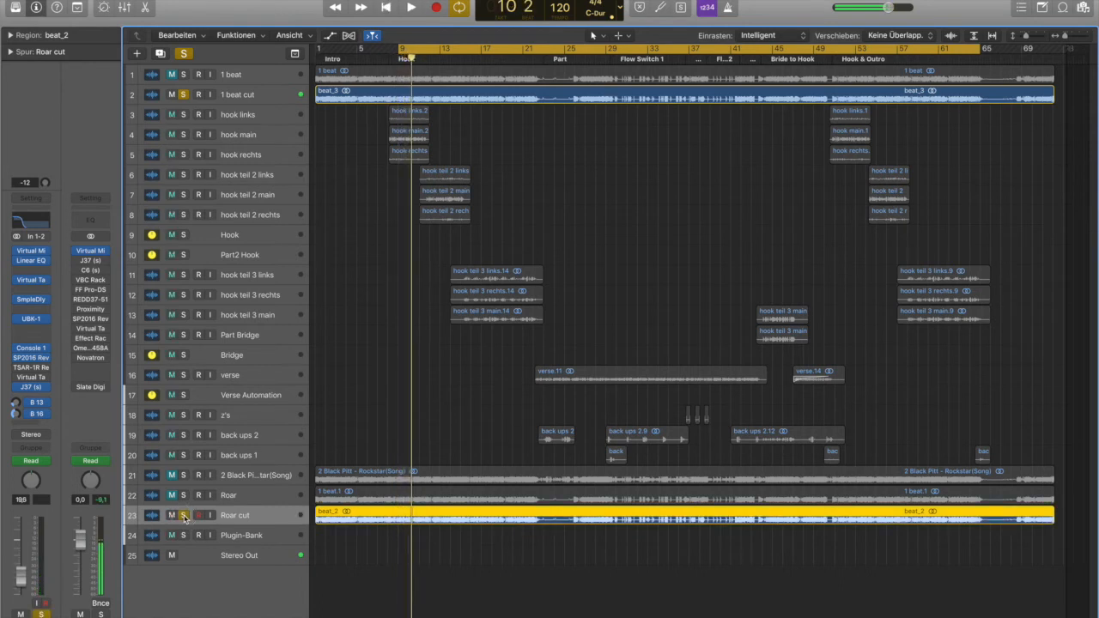
pyautogui.press('space')
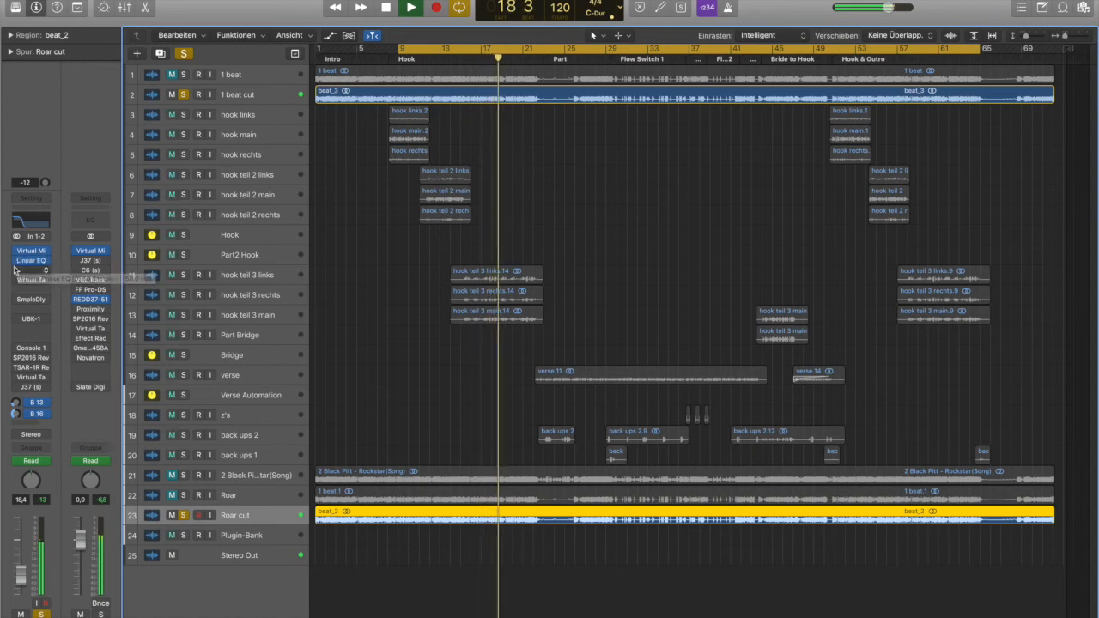
# Try enabling the bypassed Virtual Ta and SimpleDly inserts on Roar cut while replaying from bar 9
pyautogui.press('space')
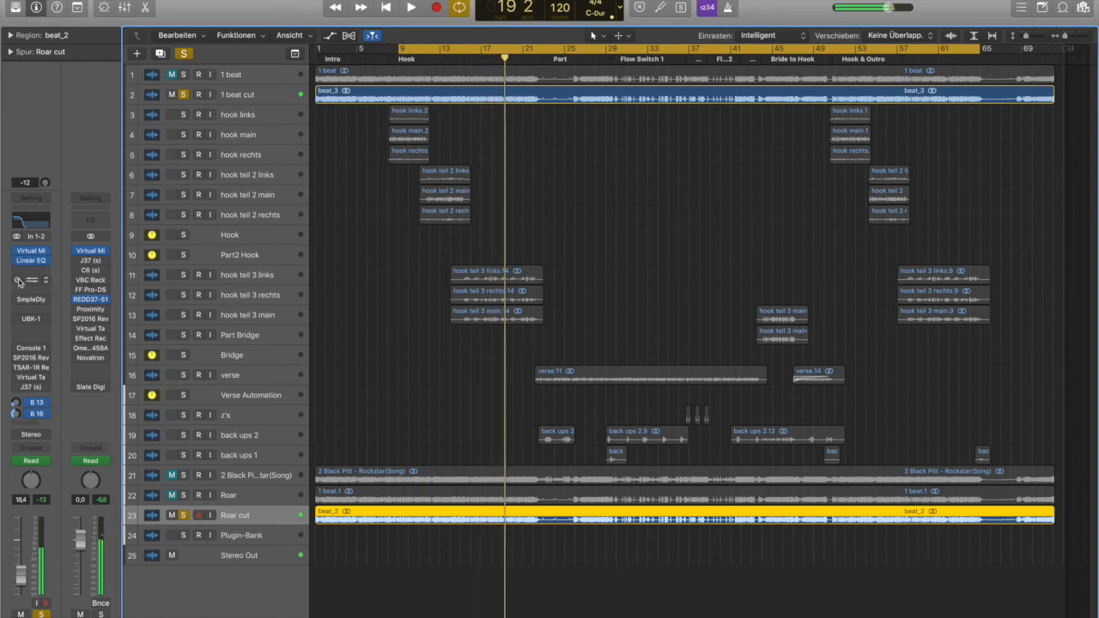
pyautogui.press('space')
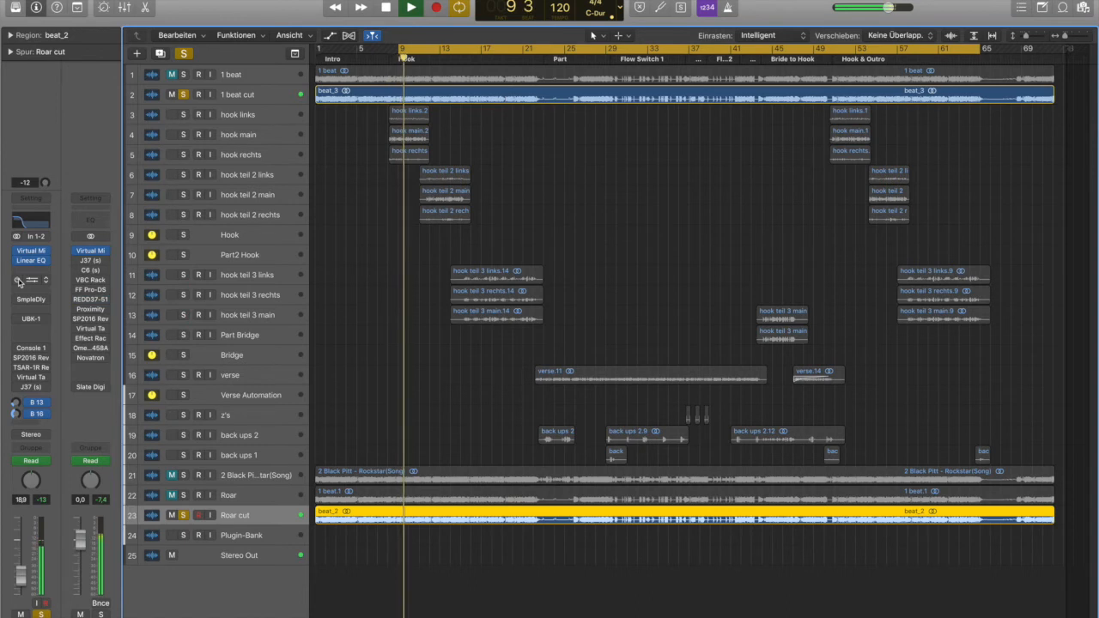
pyautogui.click(17, 281)
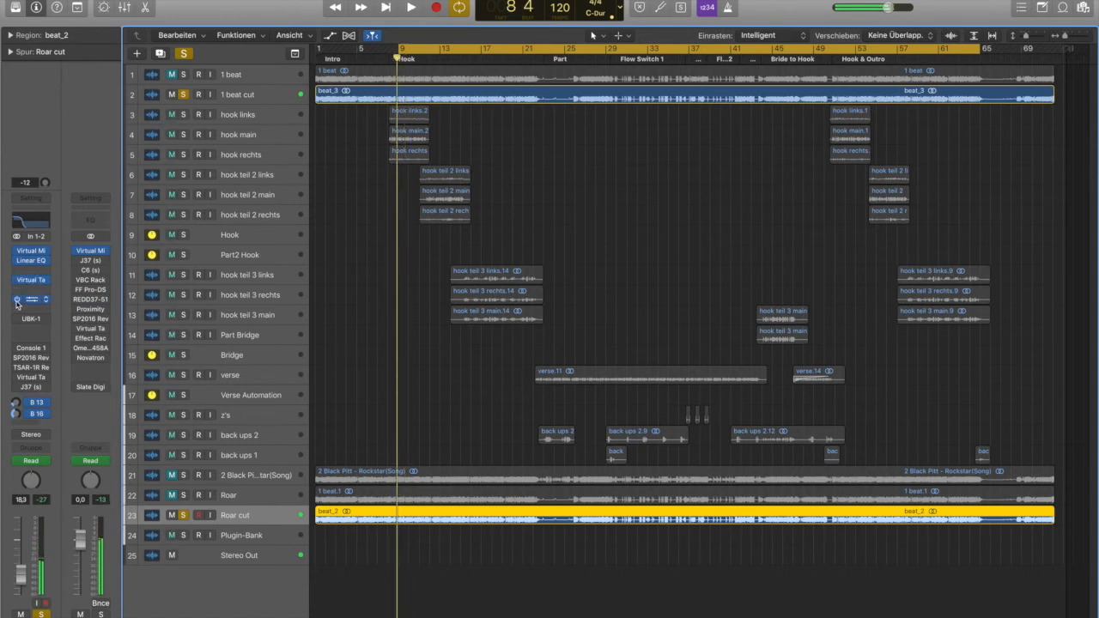
pyautogui.press('space')
pyautogui.click(17, 299)
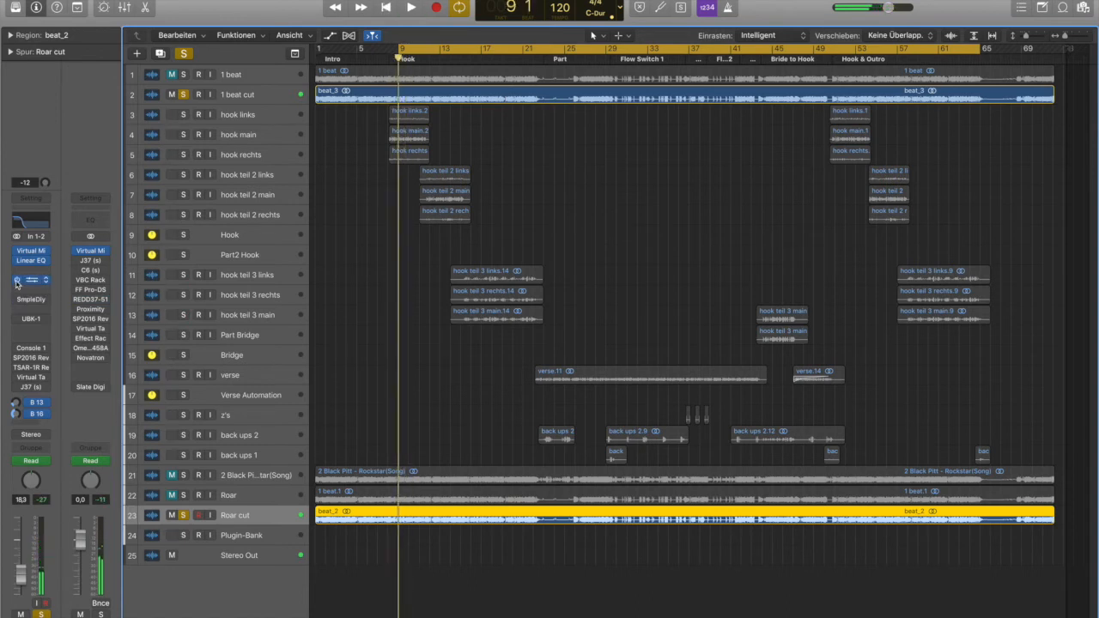
# Audition the soloed tracks with Roar cut's effects bypassed and extend the cycle range's start back to about bar 8
pyautogui.press('space')
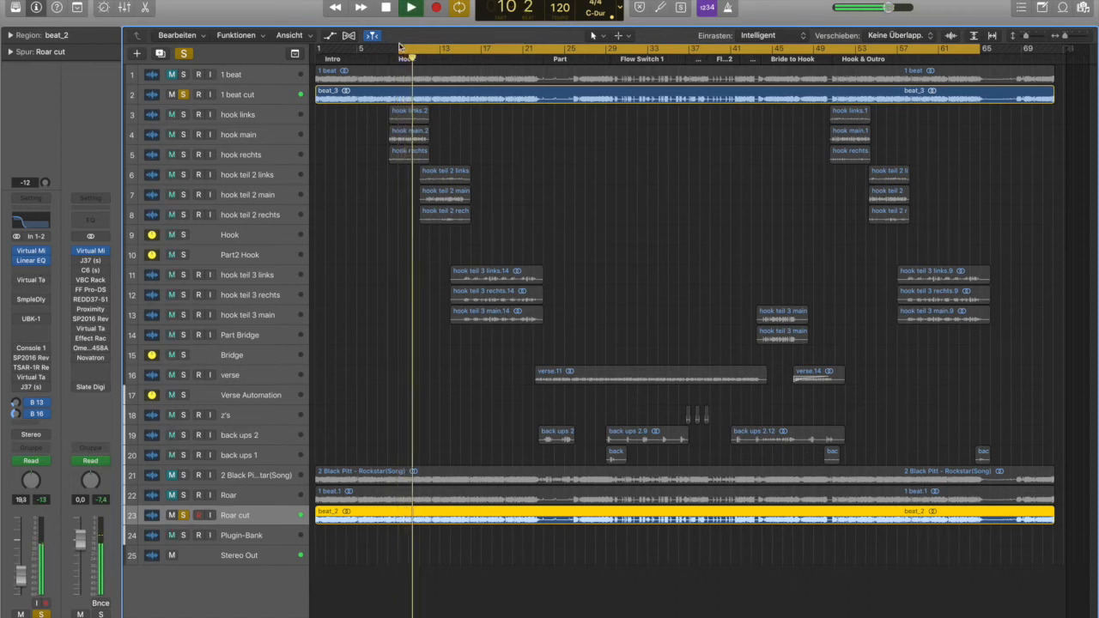
pyautogui.moveTo(400, 47); pyautogui.dragTo(389, 48)
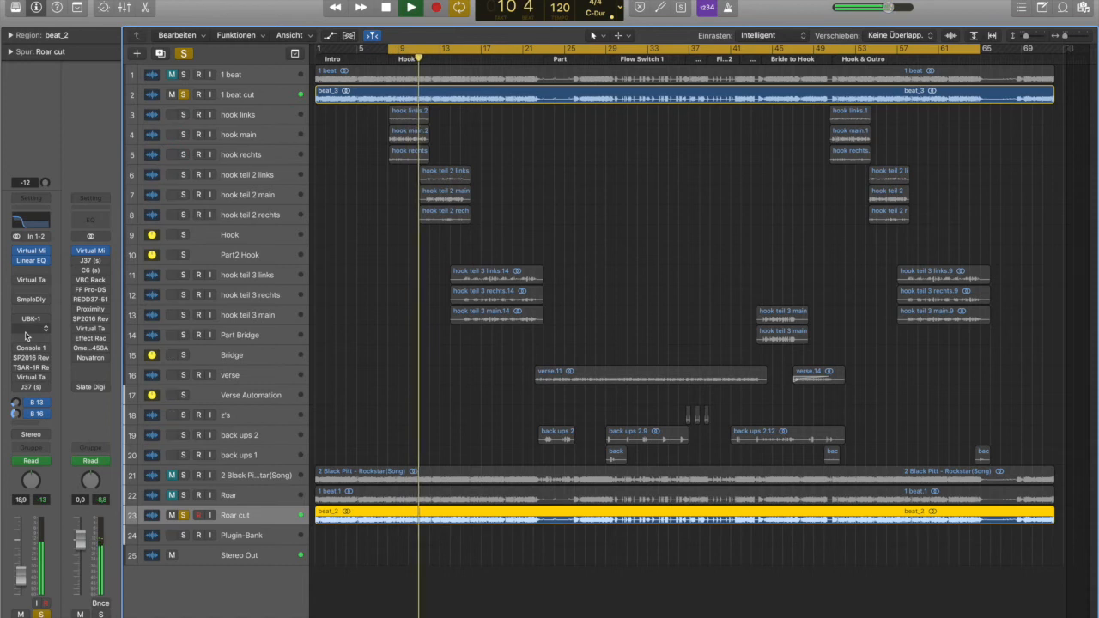
pyautogui.press('space')
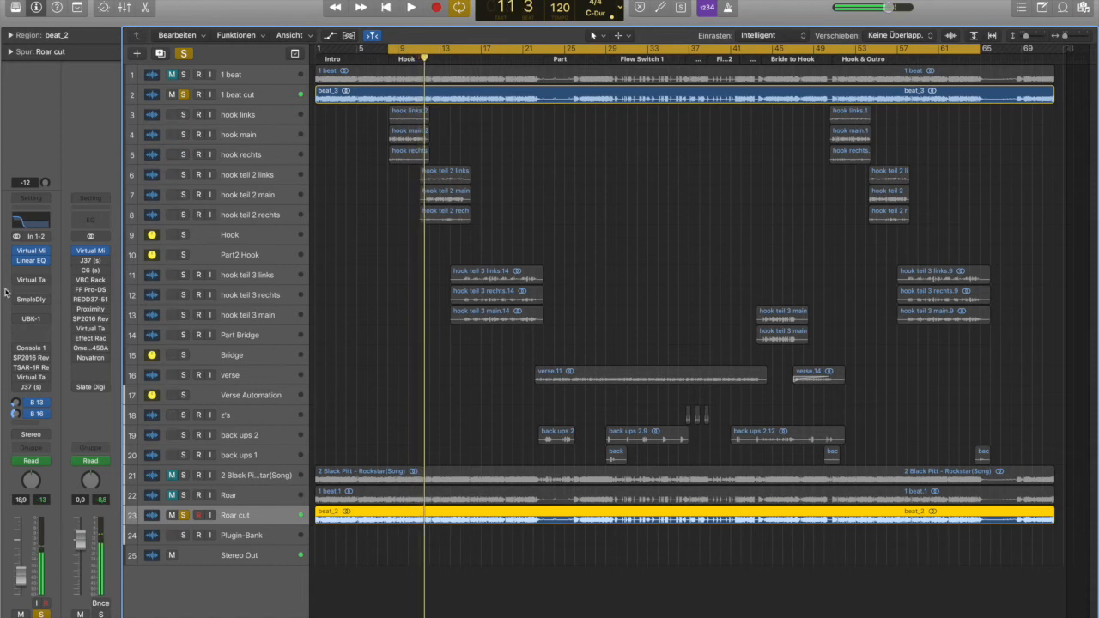
# Re-enable Virtual Ta, SimpleDly, UBK-1, Console 1, SP2016 and J37 on Roar cut and audition it with 1 beat cut
pyautogui.moveTo(17, 281); pyautogui.dragTo(16, 360)
pyautogui.click(16, 387)
pyautogui.keyDown('shift'); pyautogui.click(386, 321); pyautogui.keyUp('shift')
pyautogui.press('space')
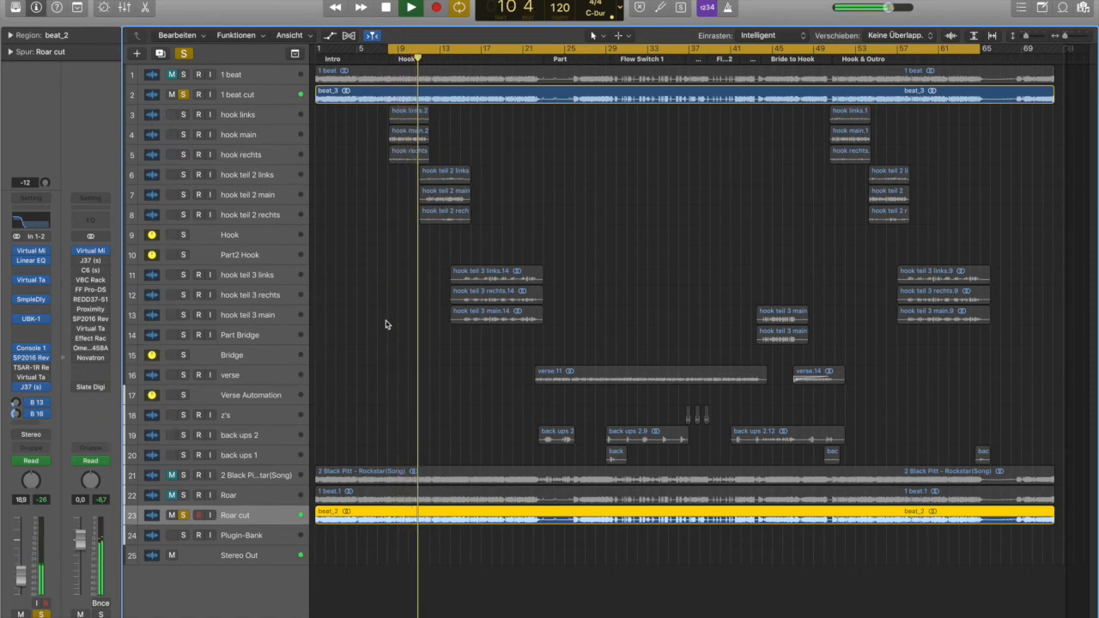
pyautogui.press('space')
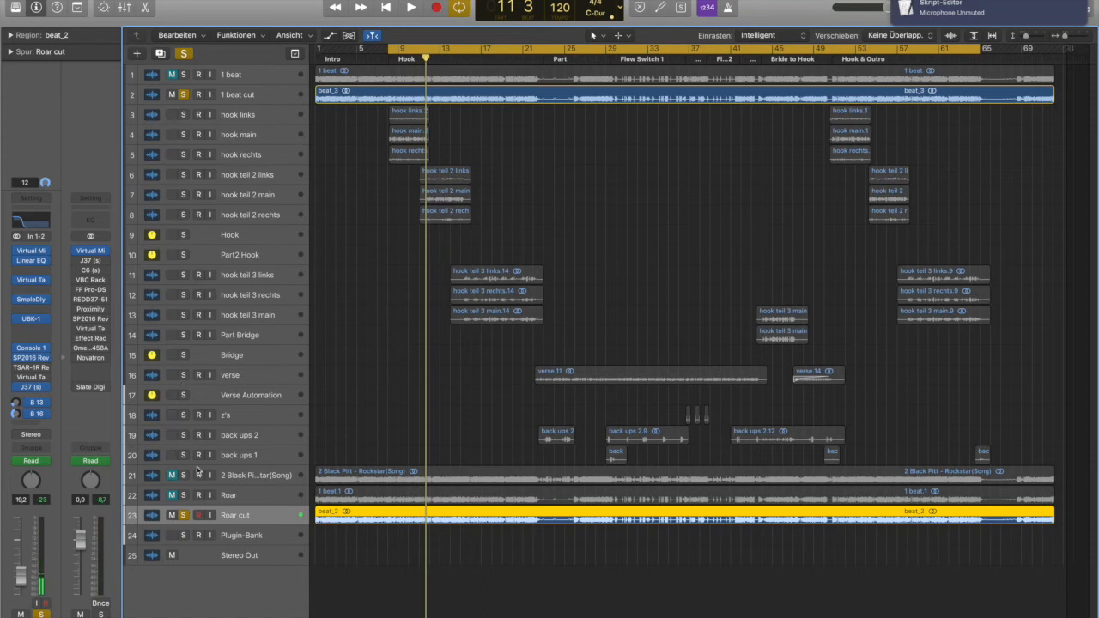
# Unsolo Roar cut and 1 beat cut and play the full mix with most Stereo Out inserts bypassed
pyautogui.click(183, 515)
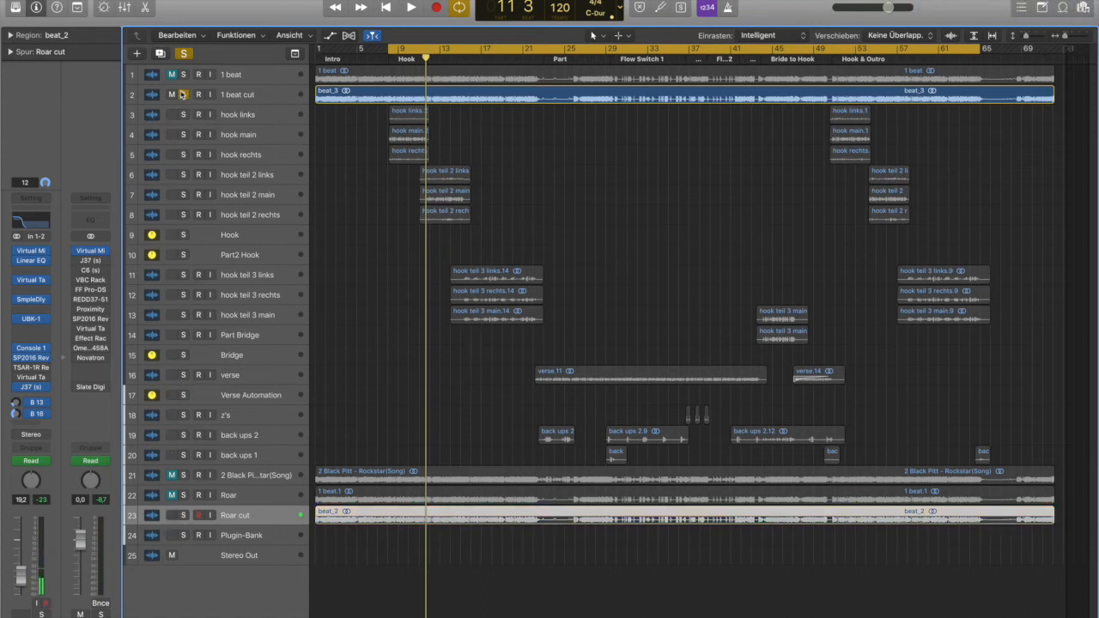
pyautogui.press('super+a')
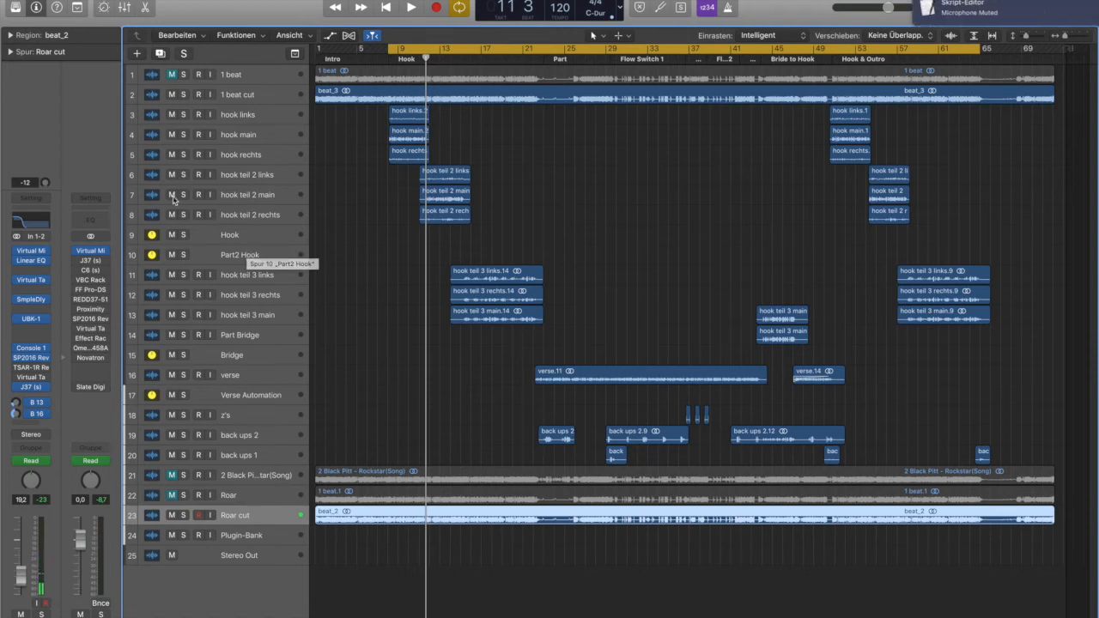
pyautogui.press('space')
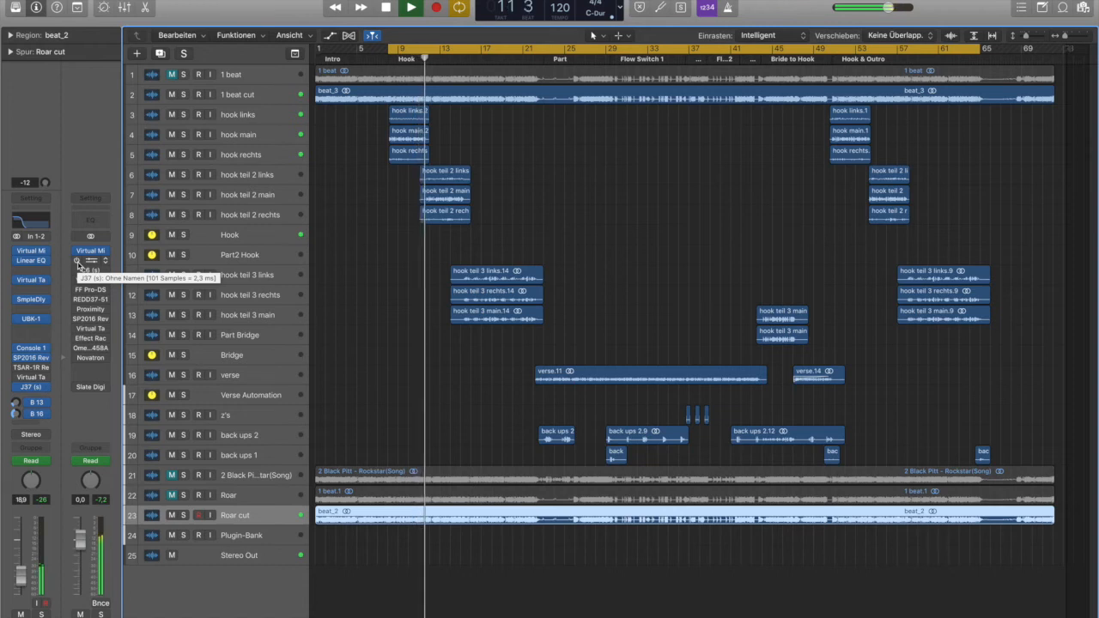
pyautogui.press('space')
# Enable the Stereo Out inserts from J37 down to Slate Digi, audition the full mix, and return the playhead to the start
pyautogui.moveTo(80, 265); pyautogui.dragTo(79, 387)
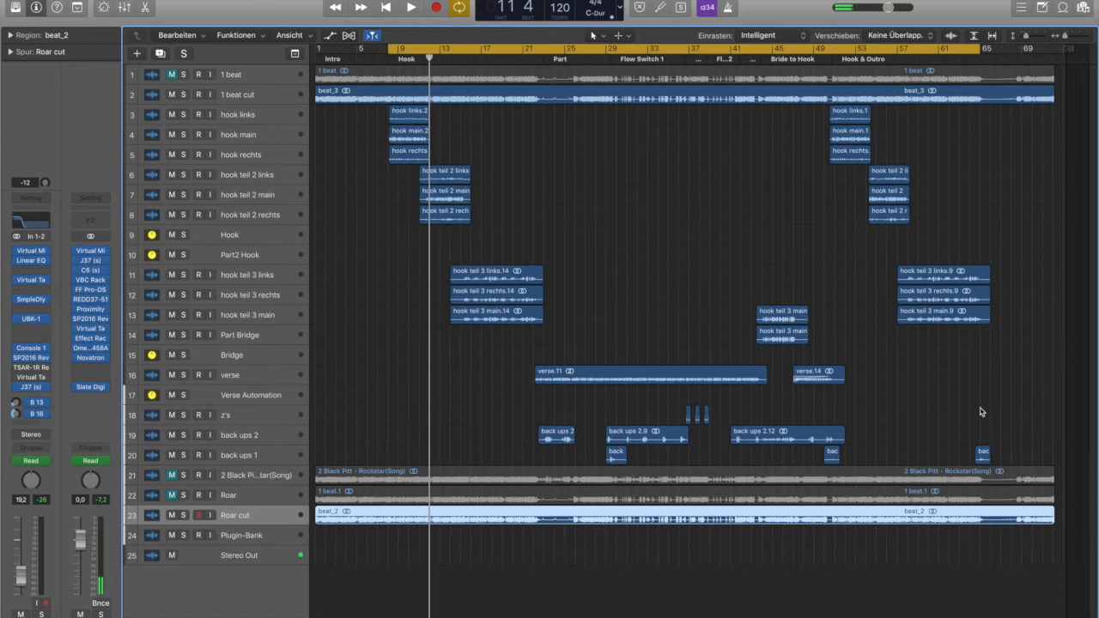
pyautogui.press('space')
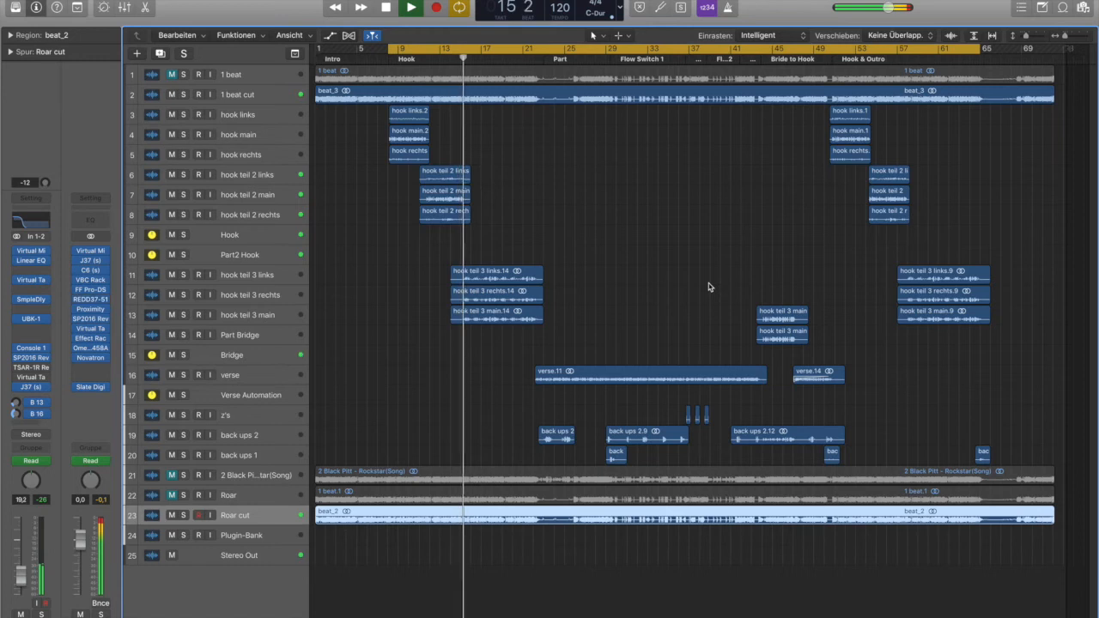
pyautogui.press('Return')
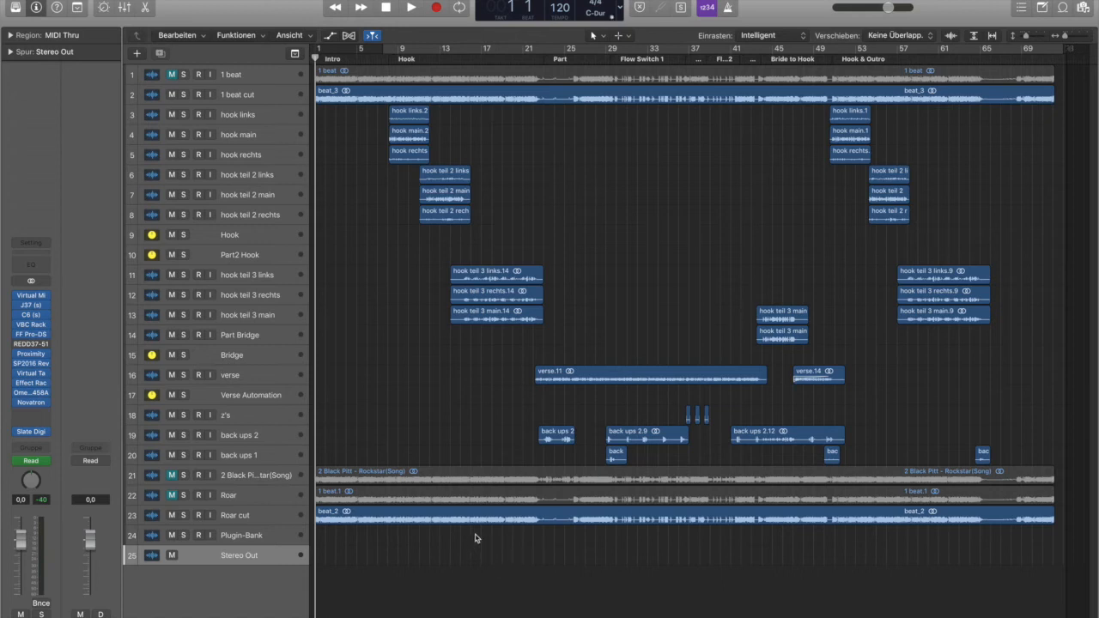
# Examine the J37 and C6 settings on the Stereo Out track, closing each plug-in window after viewing it
pyautogui.click(34, 305)
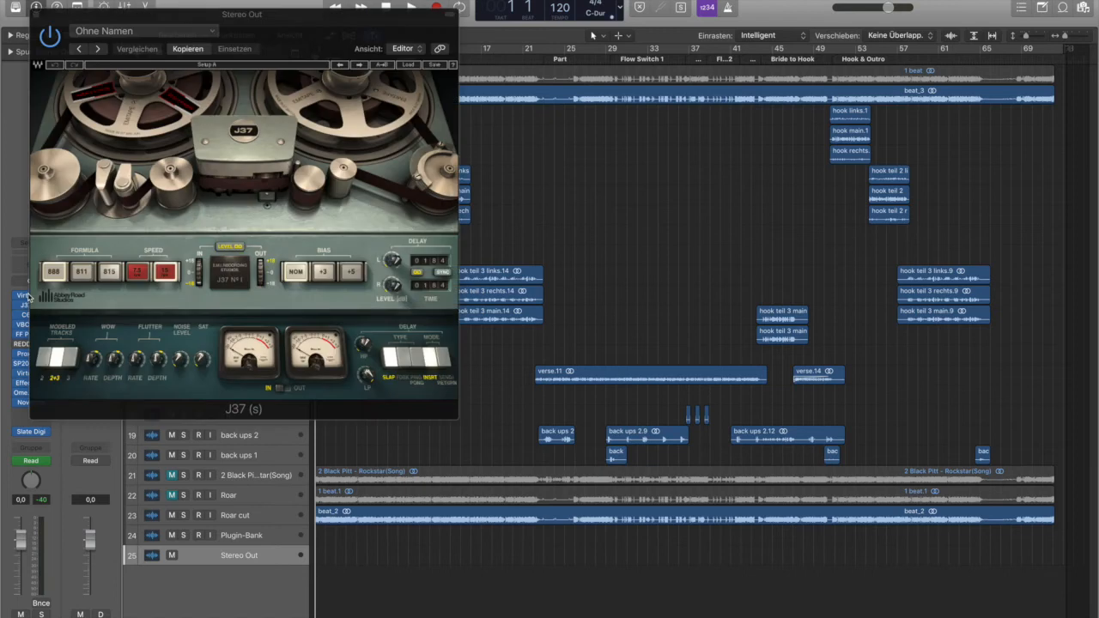
pyautogui.moveTo(64, 25); pyautogui.dragTo(465, 158)
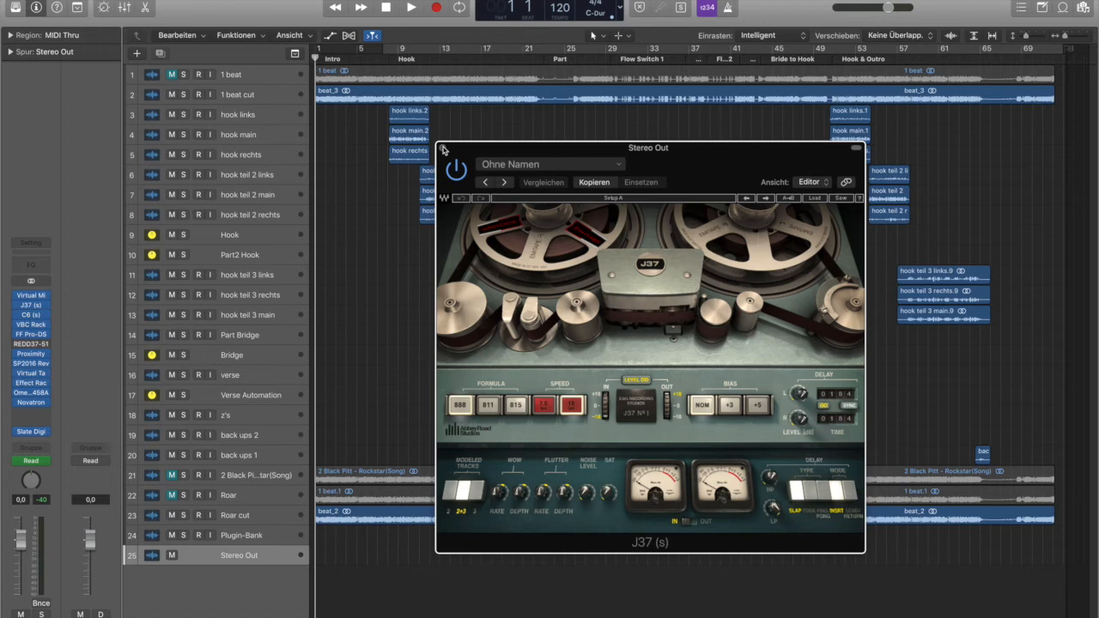
pyautogui.click(443, 149)
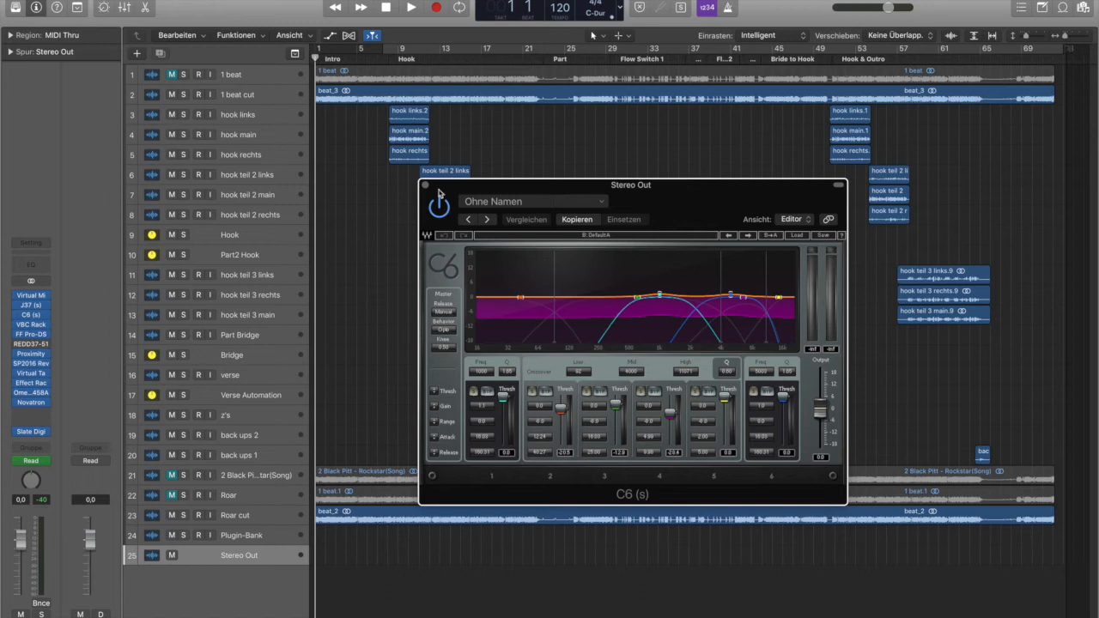
pyautogui.click(423, 184)
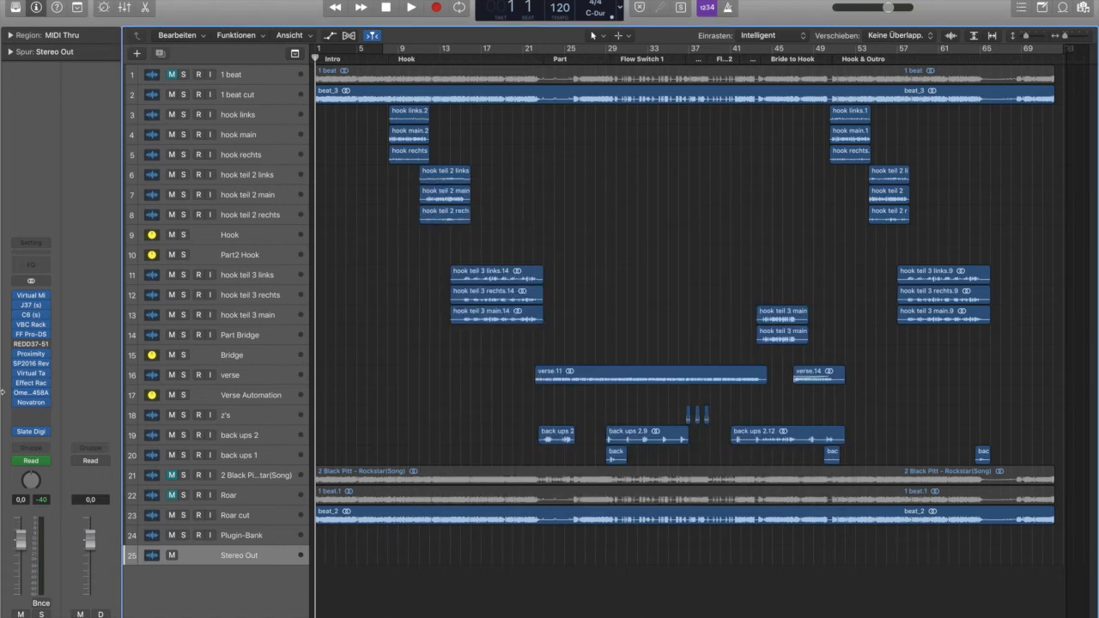
# Open VBC Rack on the Stereo Out track and place its window over the middle of the arrangement to examine its compressors
pyautogui.click(35, 324)
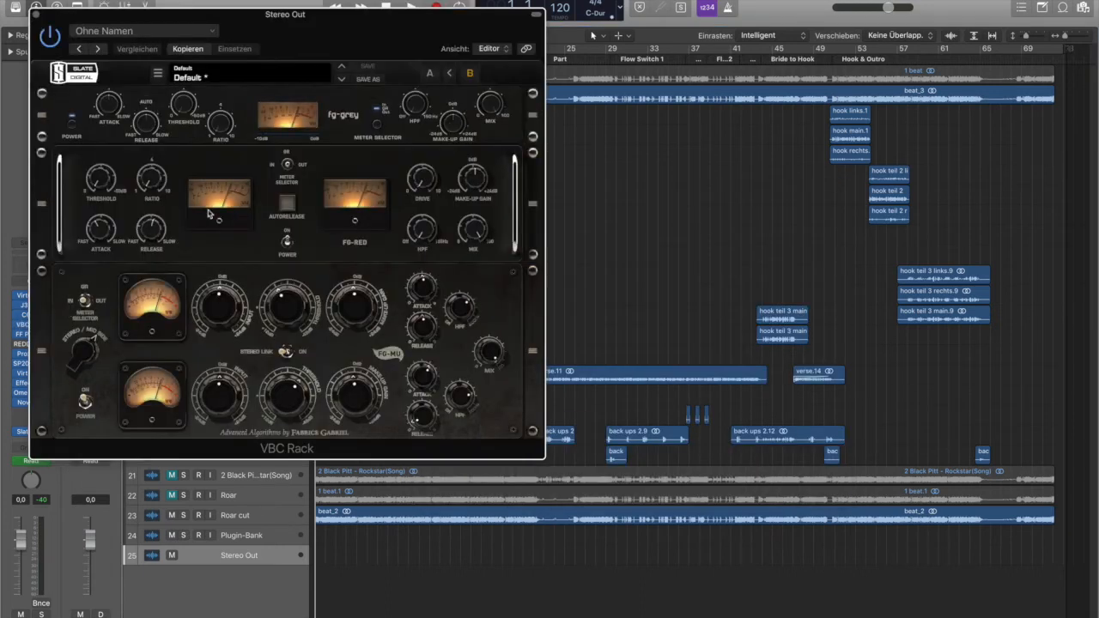
pyautogui.moveTo(359, 37); pyautogui.dragTo(684, 87)
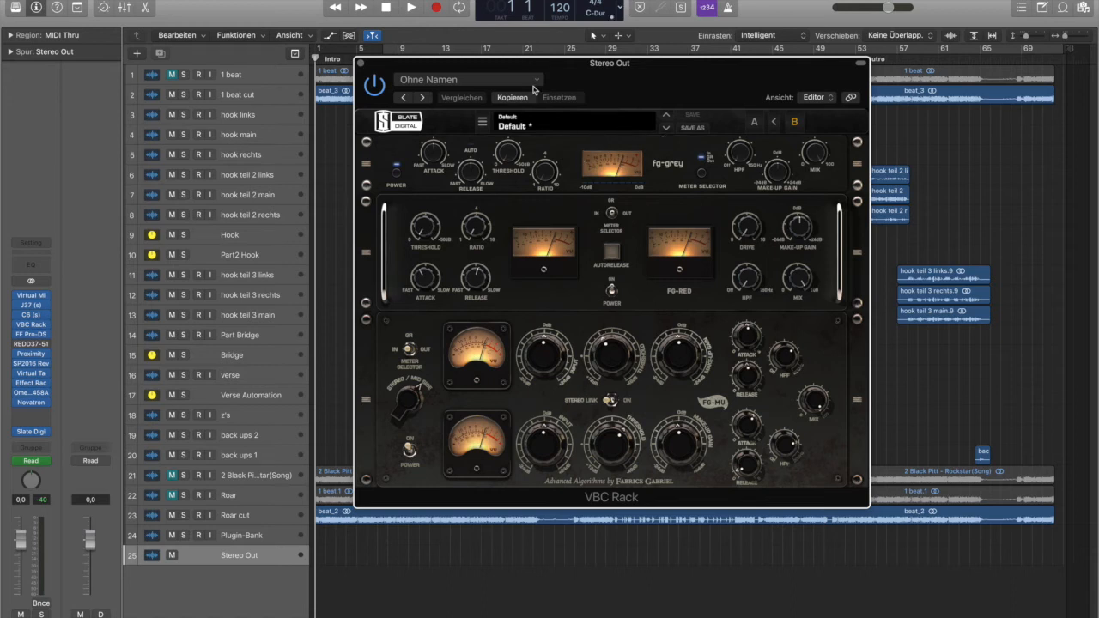
pyautogui.moveTo(582, 91); pyautogui.dragTo(627, 156)
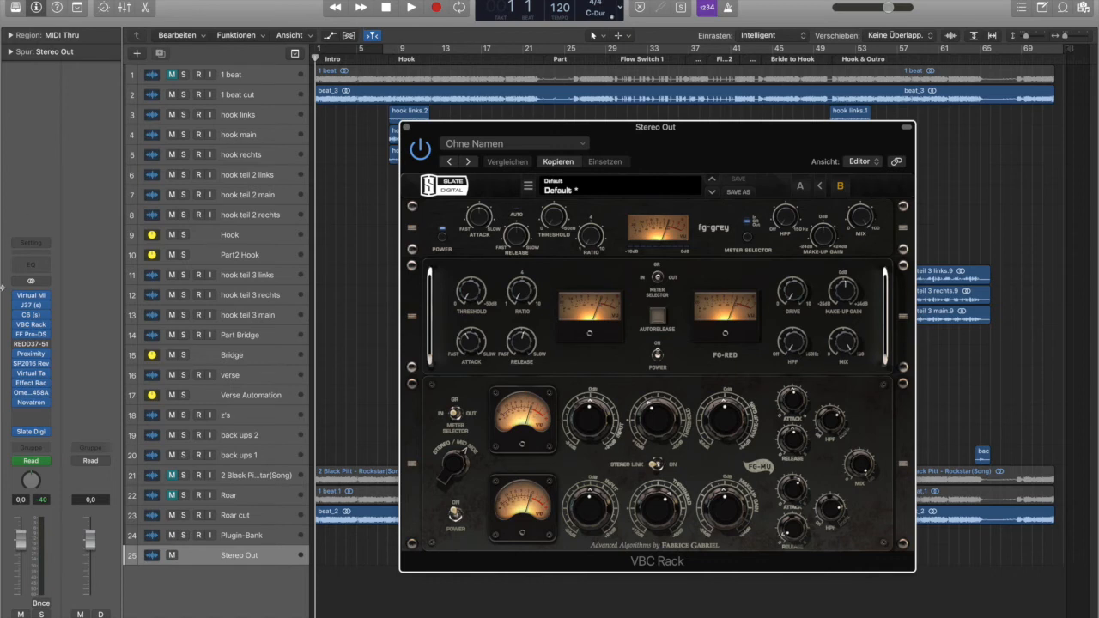
# Open Slate Digital FG-X on the Stereo Out track, examine its compressor and level settings, and close its window
pyautogui.click(32, 435)
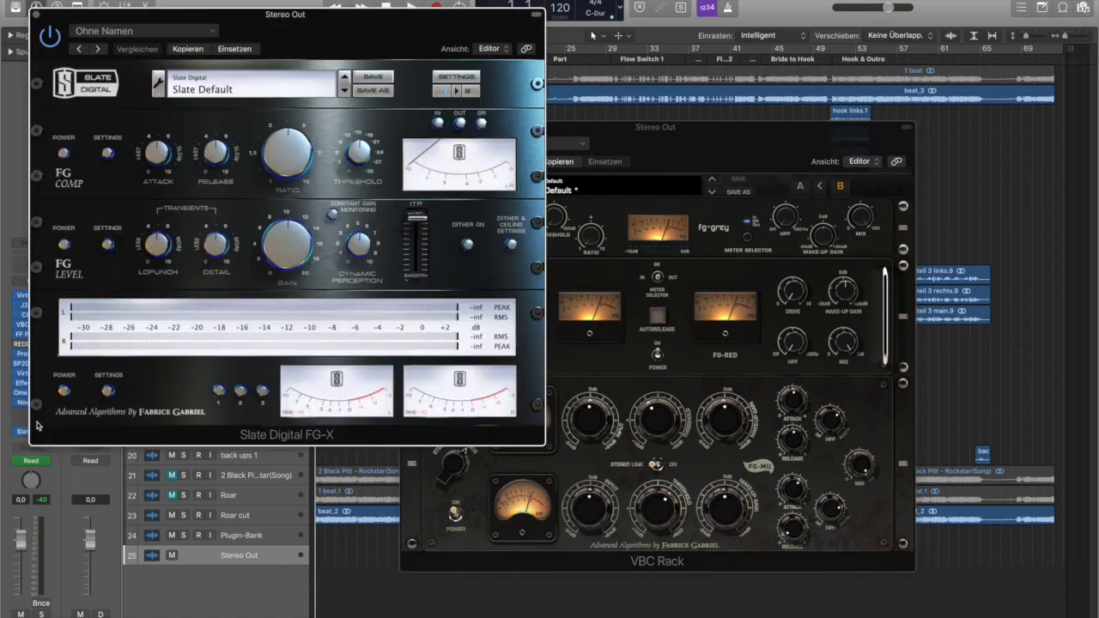
pyautogui.moveTo(285, 30); pyautogui.dragTo(326, 101)
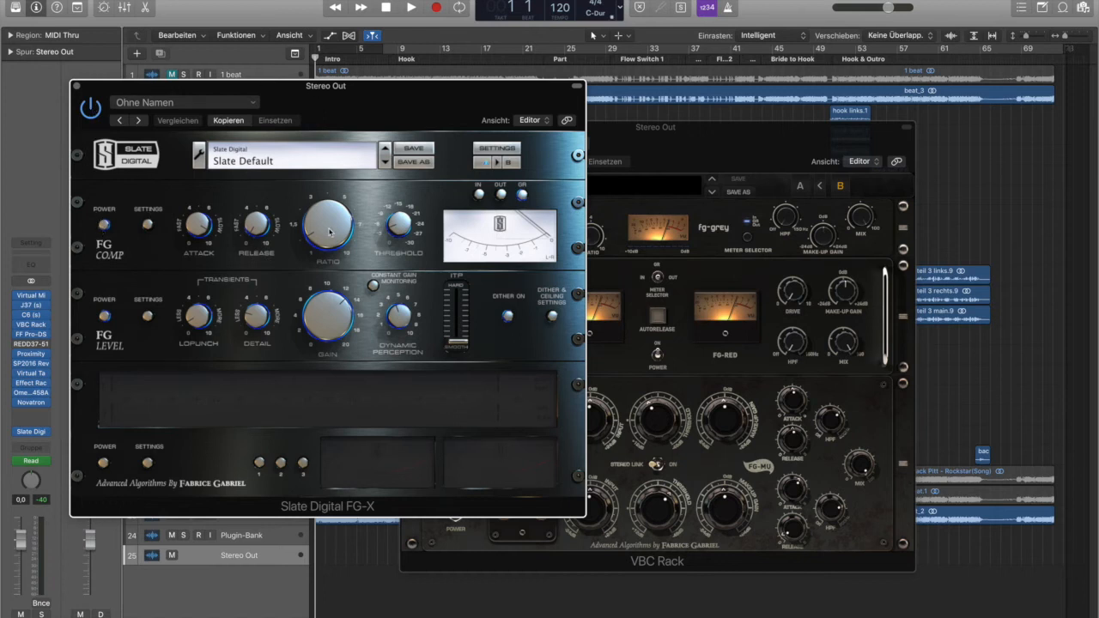
pyautogui.click(76, 86)
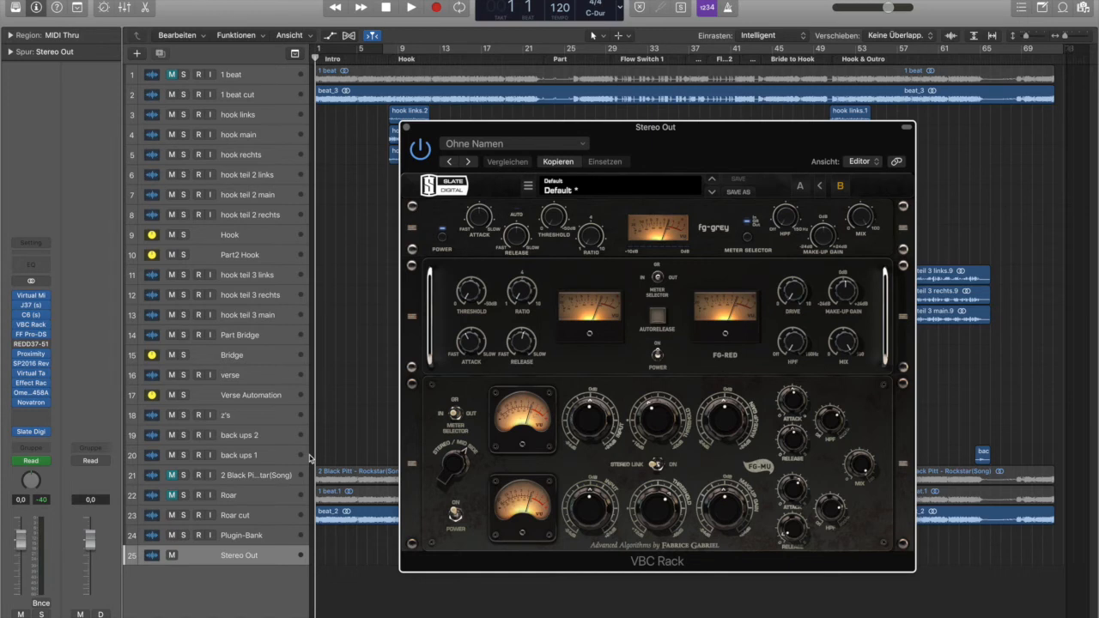
# Examine the Virtual Mix Rack modules and the VBC Rack compressors on Stereo Out, closing both plug-in windows
pyautogui.moveTo(31, 296)
pyautogui.click(31, 296)
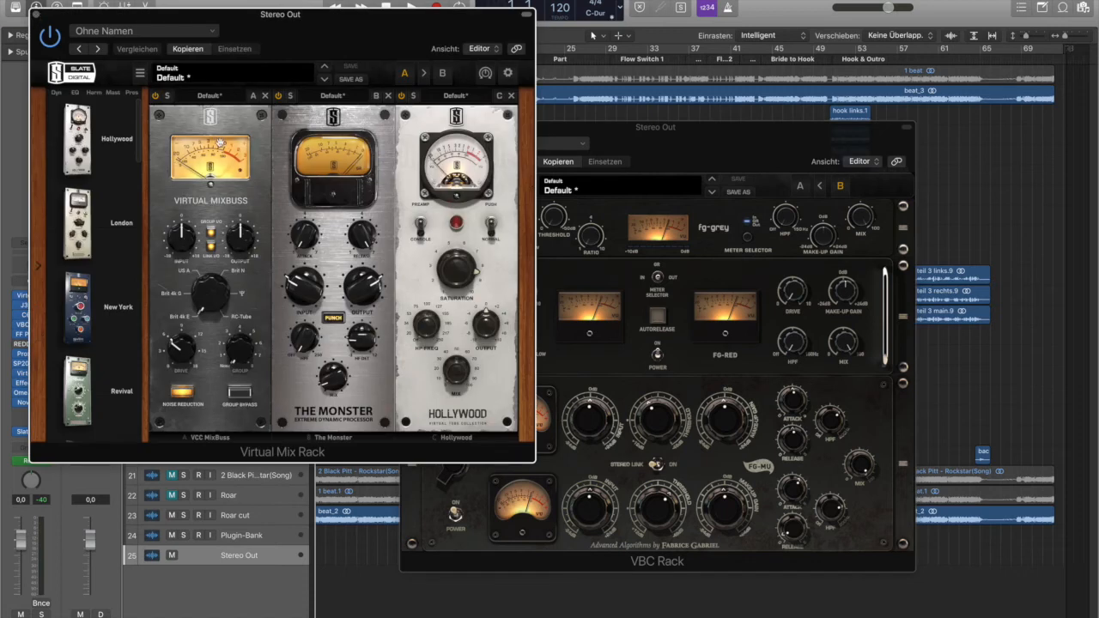
pyautogui.click(36, 16)
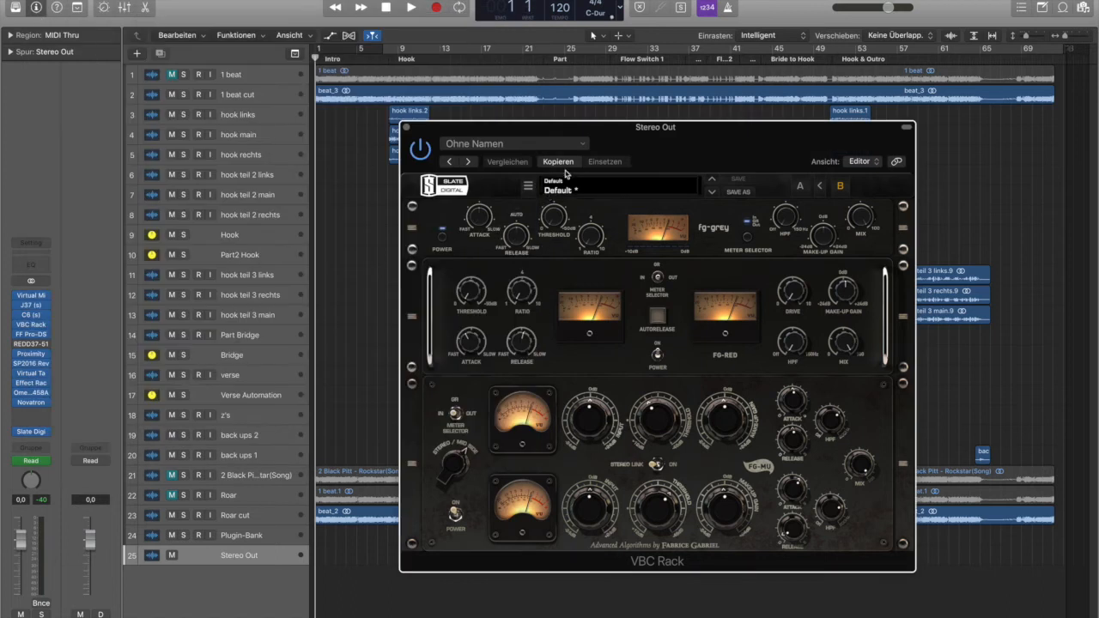
pyautogui.moveTo(693, 146); pyautogui.dragTo(781, 134)
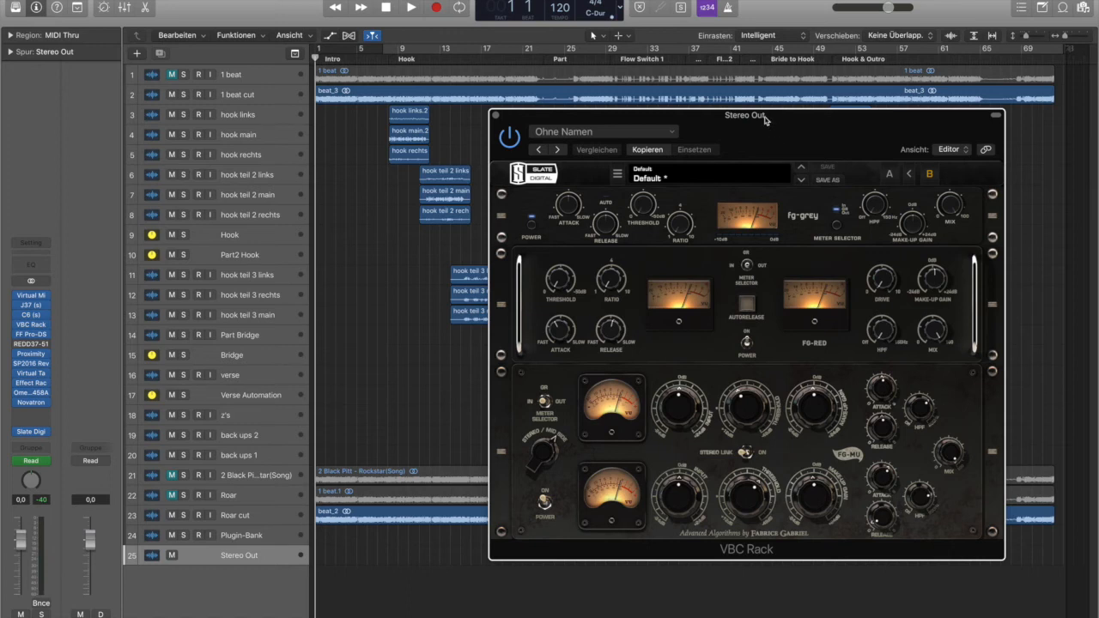
pyautogui.click(493, 116)
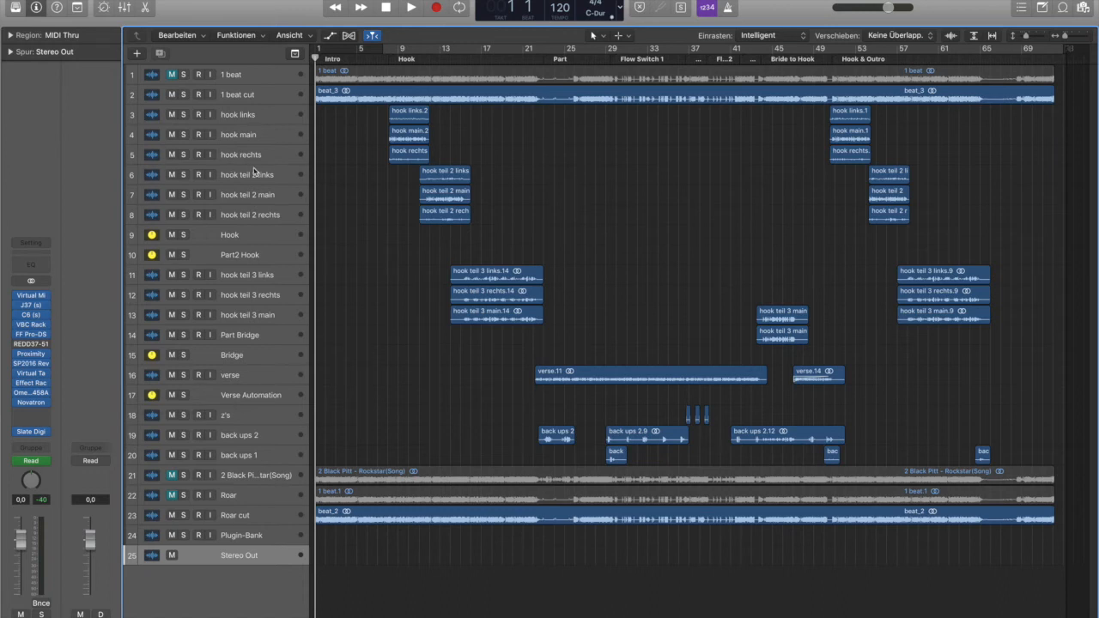
# Compare the insert chain of the Hook track with the Stereo Out chain
pyautogui.click(249, 238)
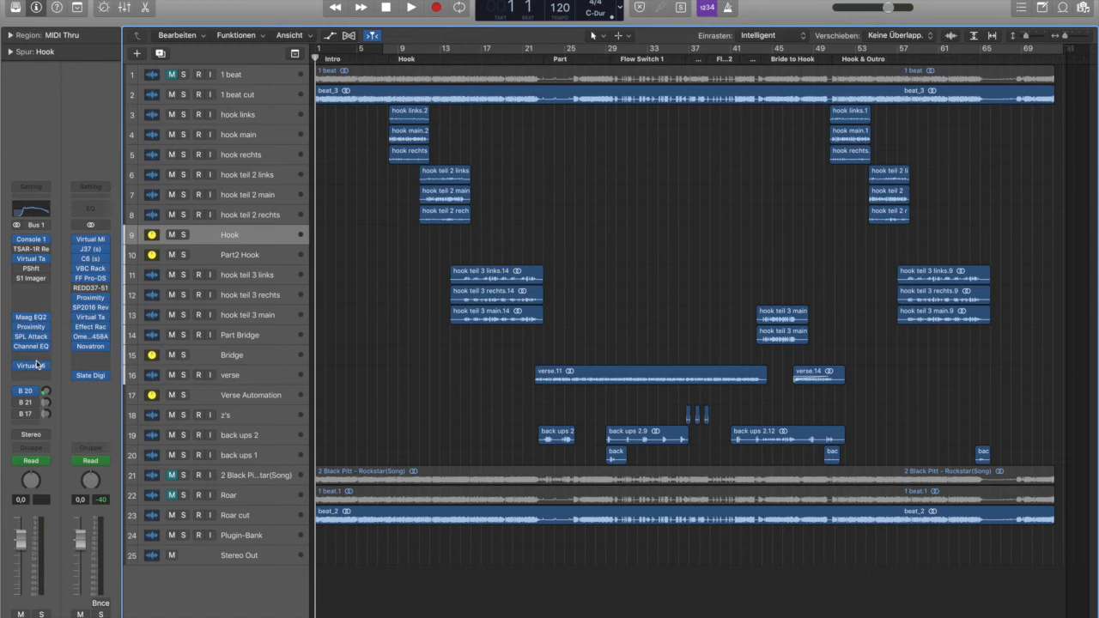
pyautogui.click(275, 557)
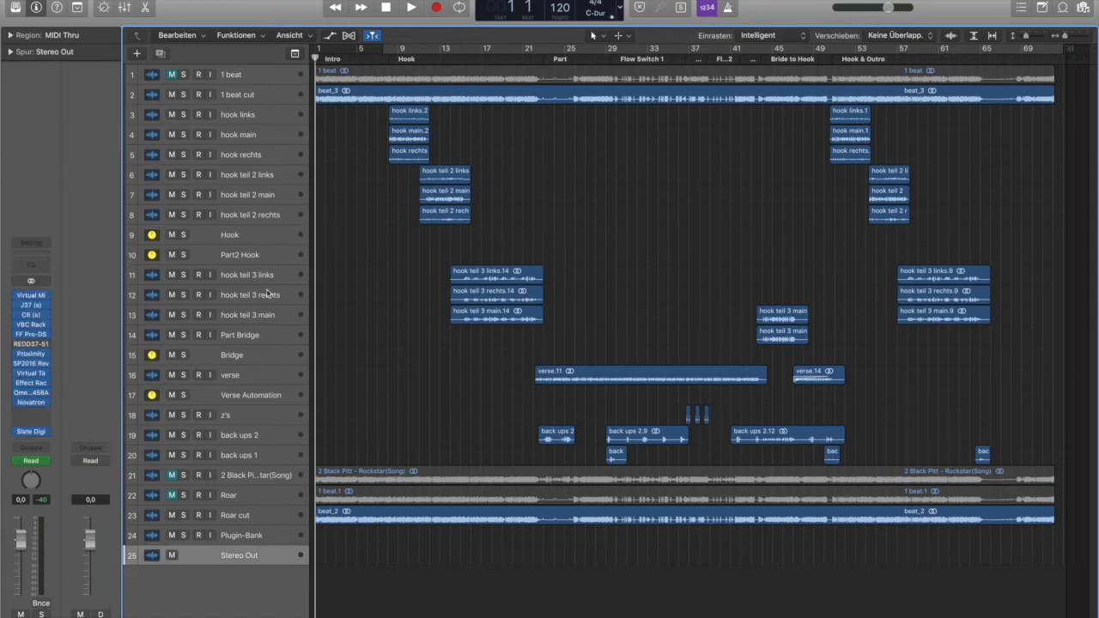
pyautogui.click(261, 234)
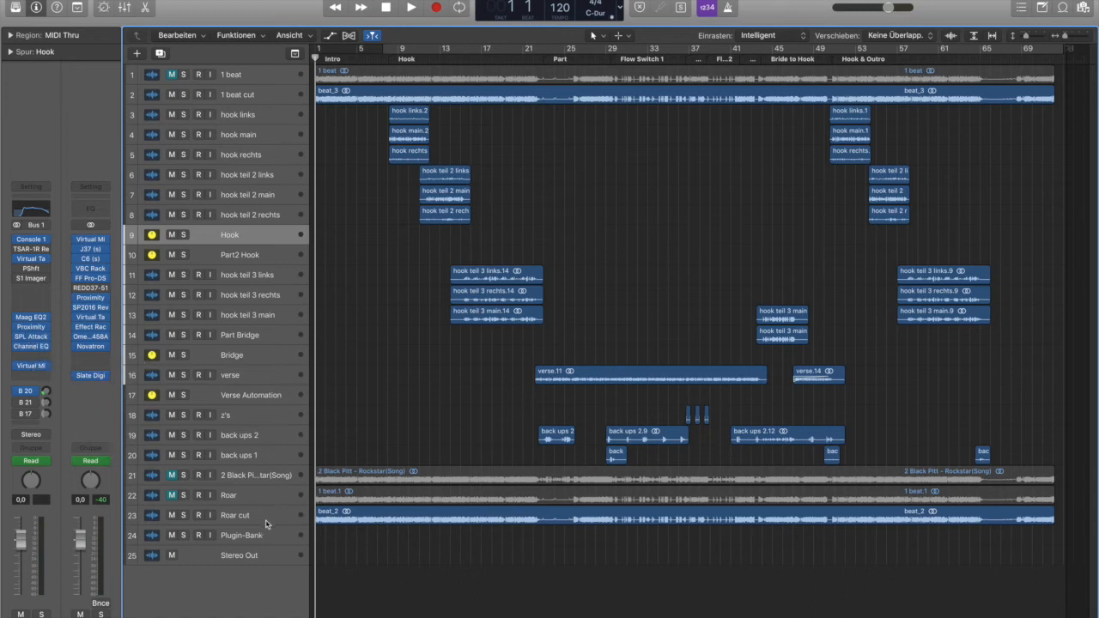
# Bypass the Stereo Out inserts from FF Pro-DS down to Slate Digi and play the mix with cycle mode on
pyautogui.click(255, 552)
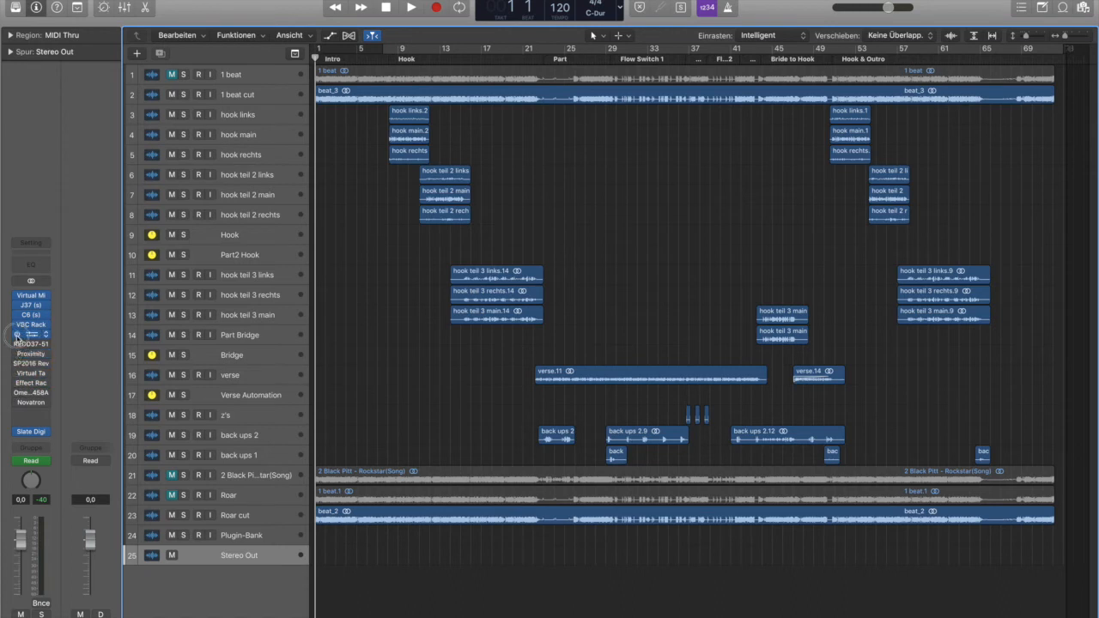
pyautogui.click(17, 432)
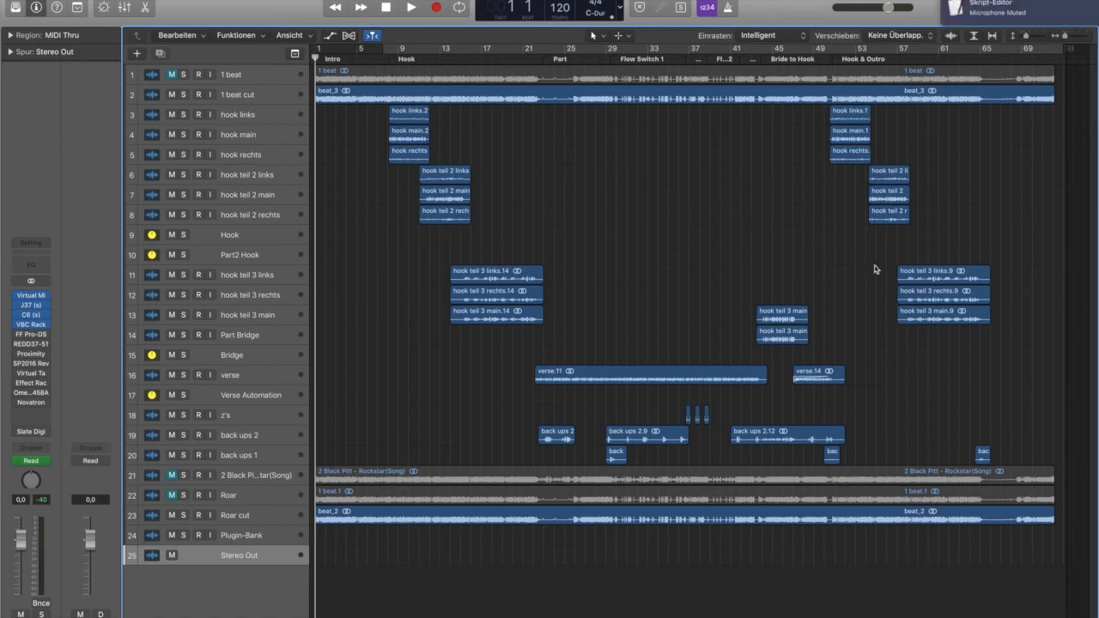
pyautogui.press('space')
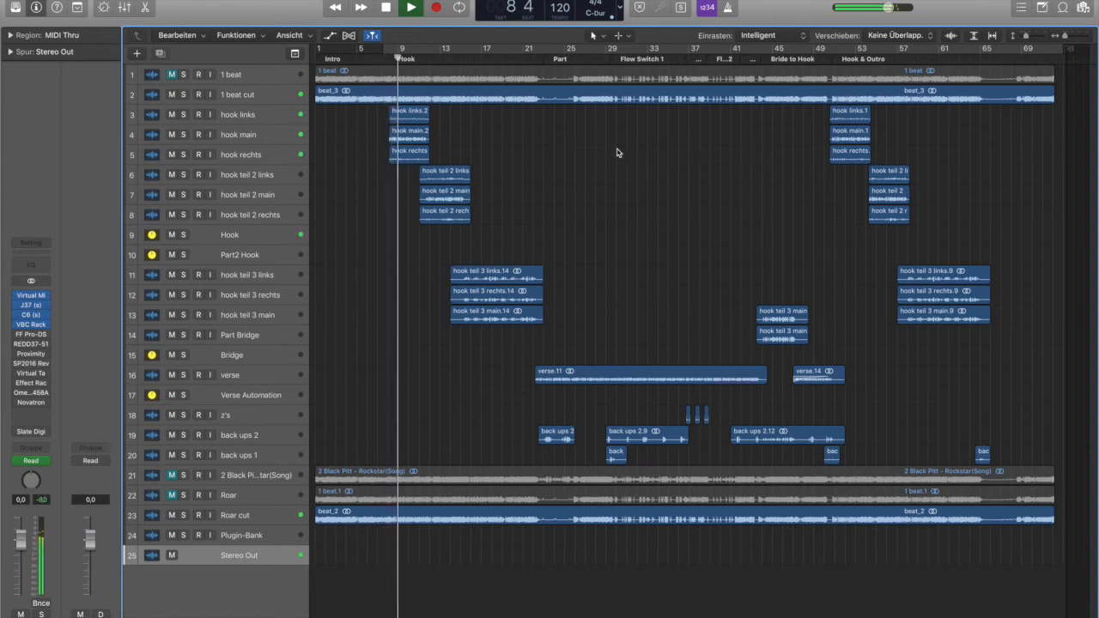
pyautogui.press('c')
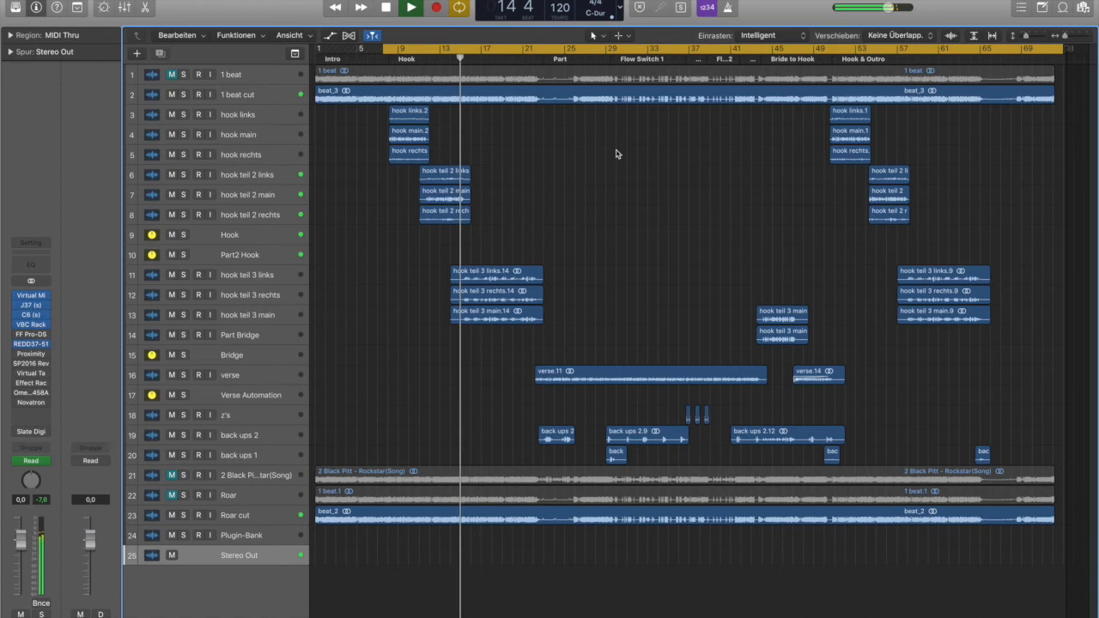
# Replay the hook while comparing the mix with J37, C6 and VBC Rack bypassed and enabled on Stereo Out
pyautogui.press('space')
pyautogui.press('space')
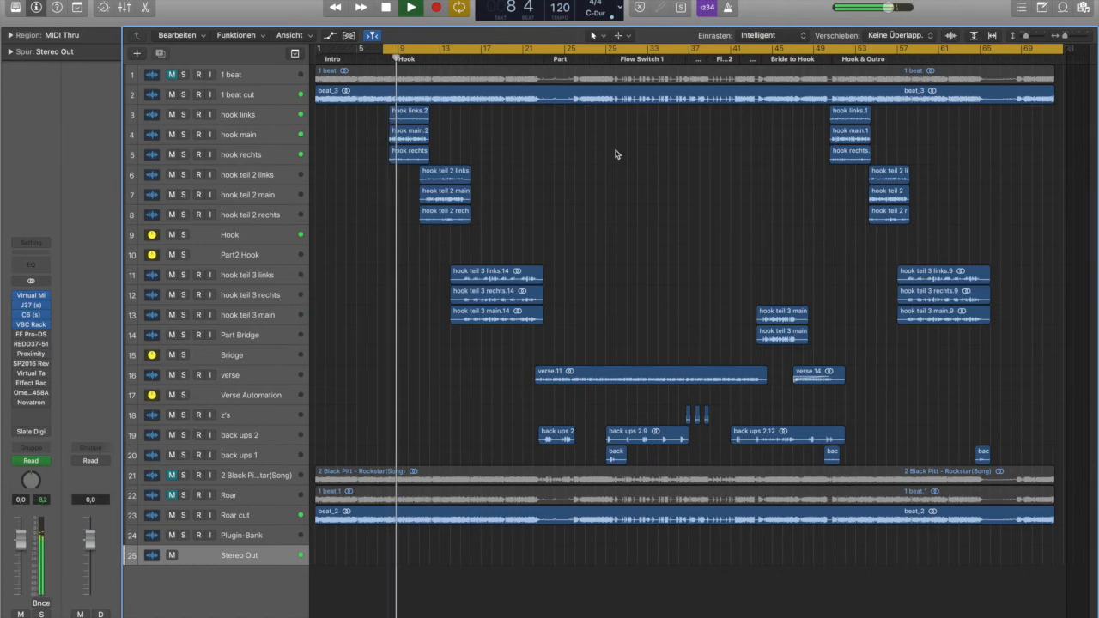
pyautogui.press('space')
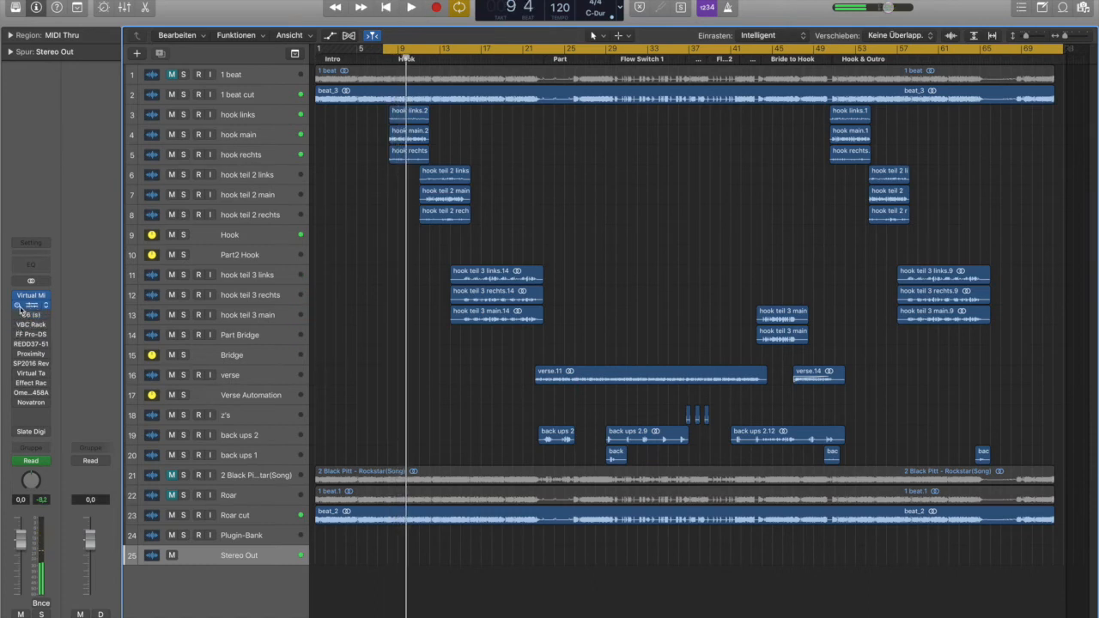
pyautogui.press('space')
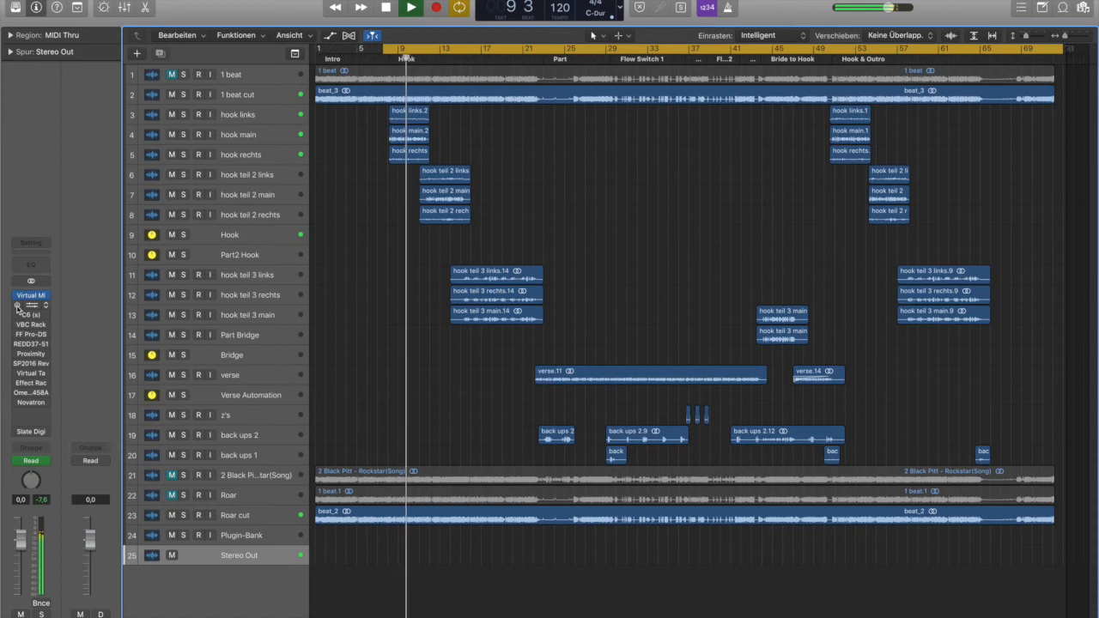
pyautogui.press('space')
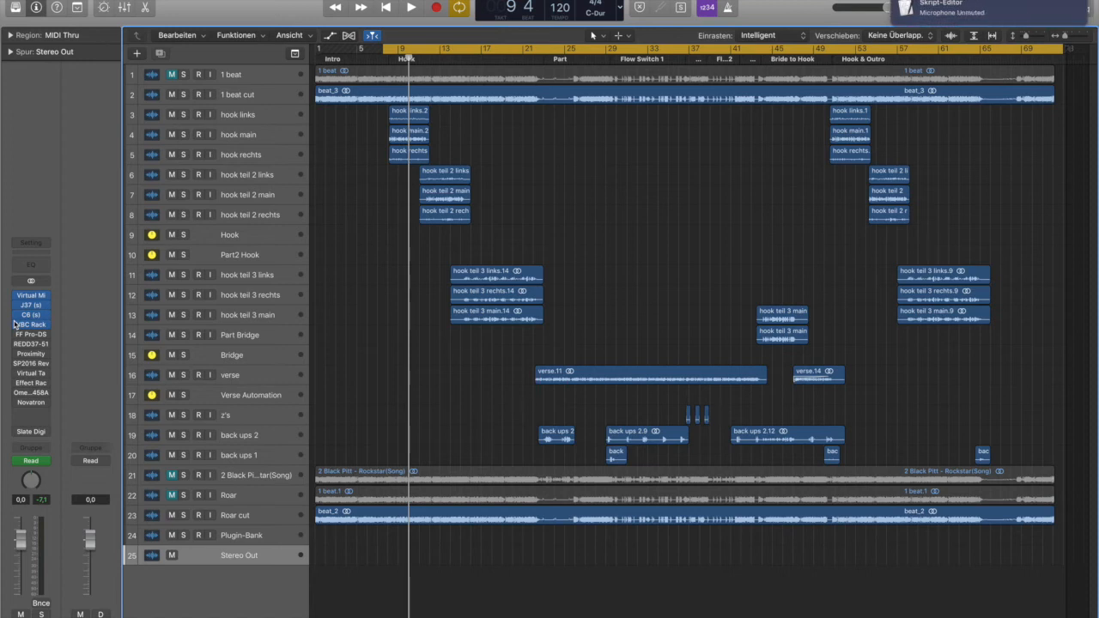
# View the Roar cut track's inserts and return to the Stereo Out track
pyautogui.press('Up')
pyautogui.press('Up')
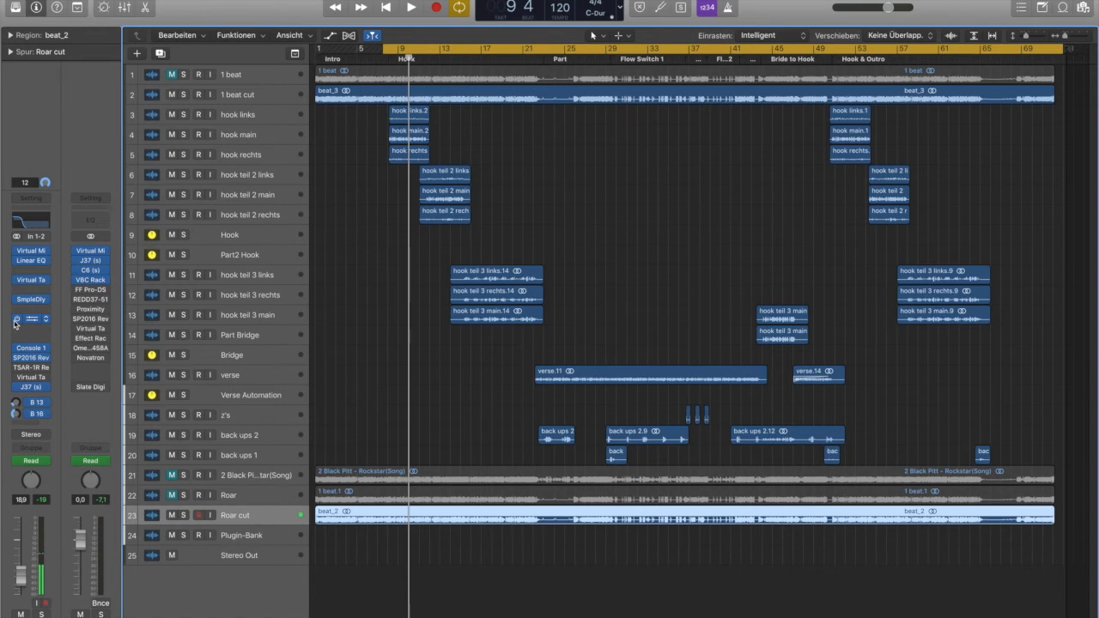
pyautogui.press('Down')
pyautogui.press('Down')
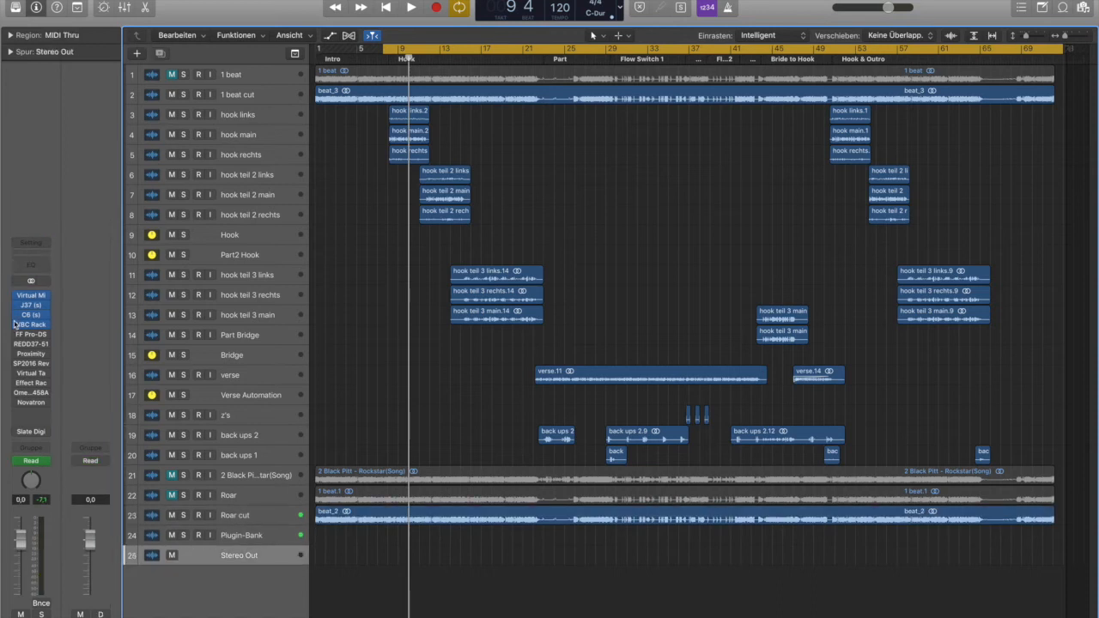
pyautogui.press('Down')
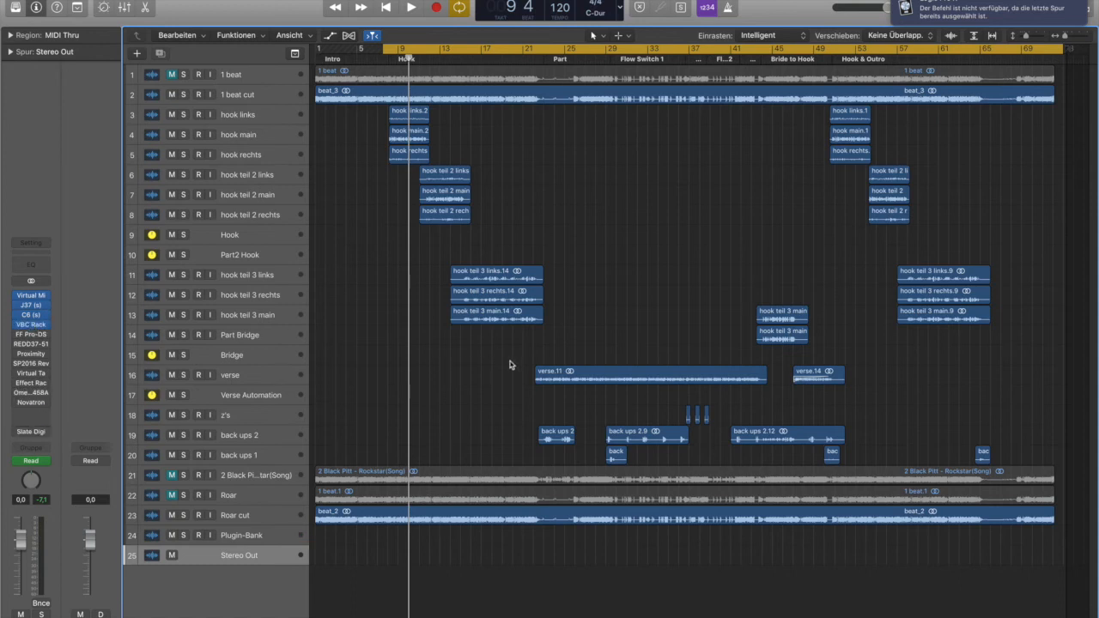
# Enable Slate Digi and FF Pro-DS on Stereo Out and audition the hook in short playback passes
pyautogui.press('space')
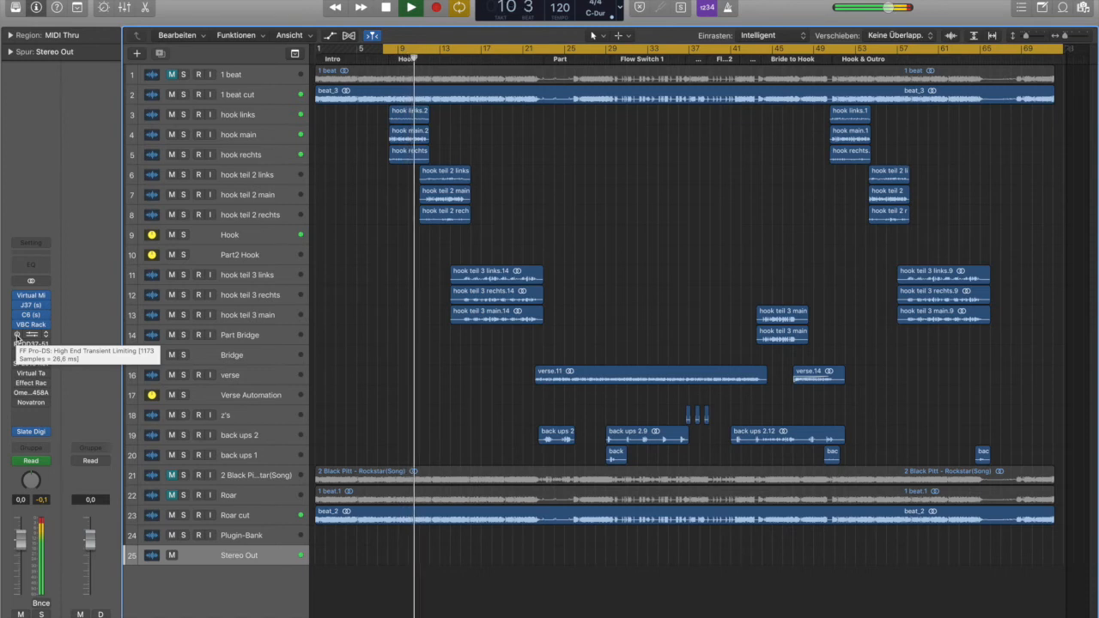
pyautogui.press('space')
pyautogui.press('space')
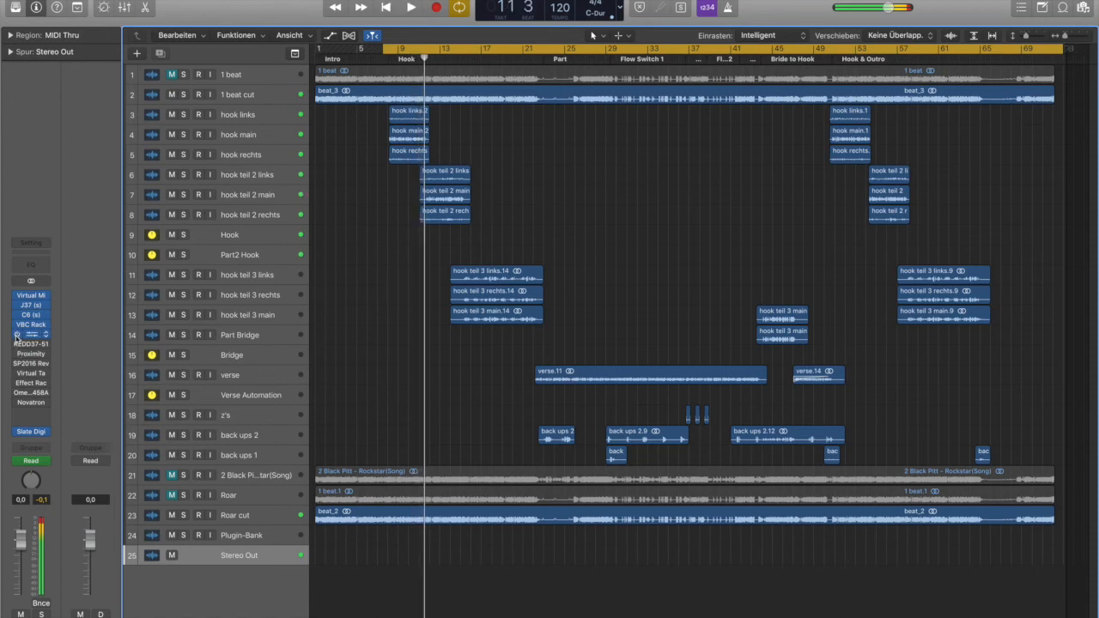
pyautogui.press('space')
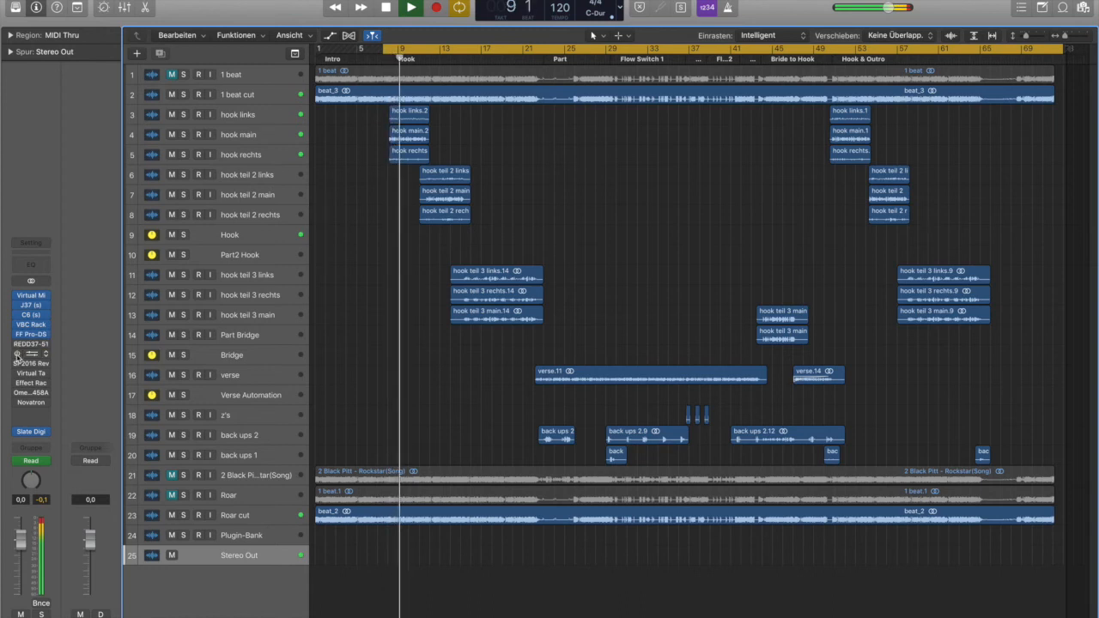
pyautogui.press('space')
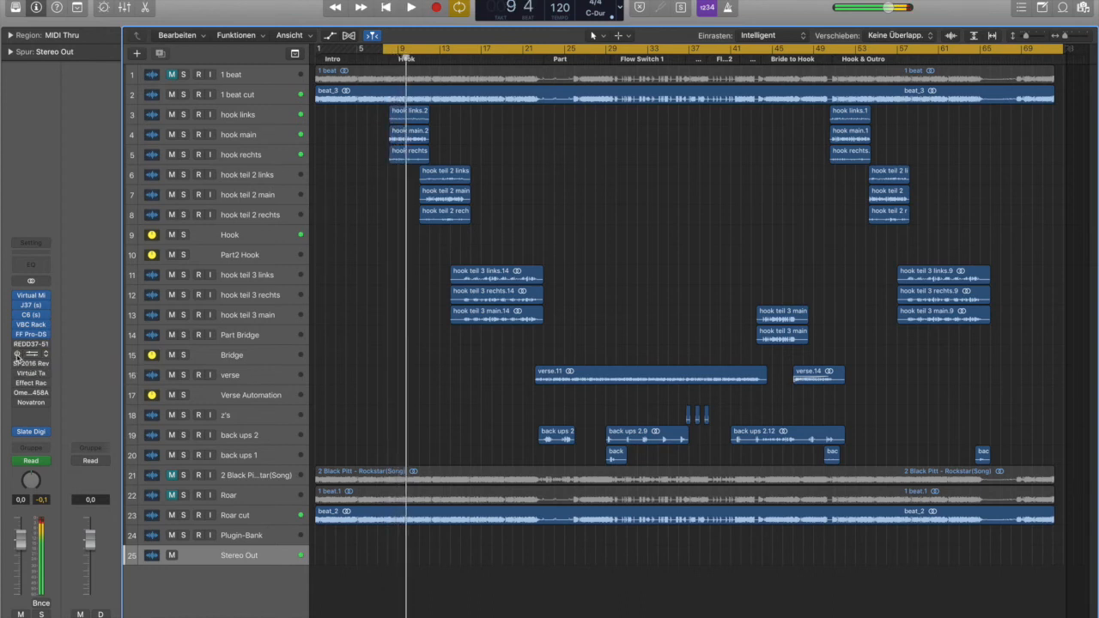
# Open Proximity on Stereo Out, compare the playing mix with it enabled and bypassed, and close its window
pyautogui.click(31, 354)
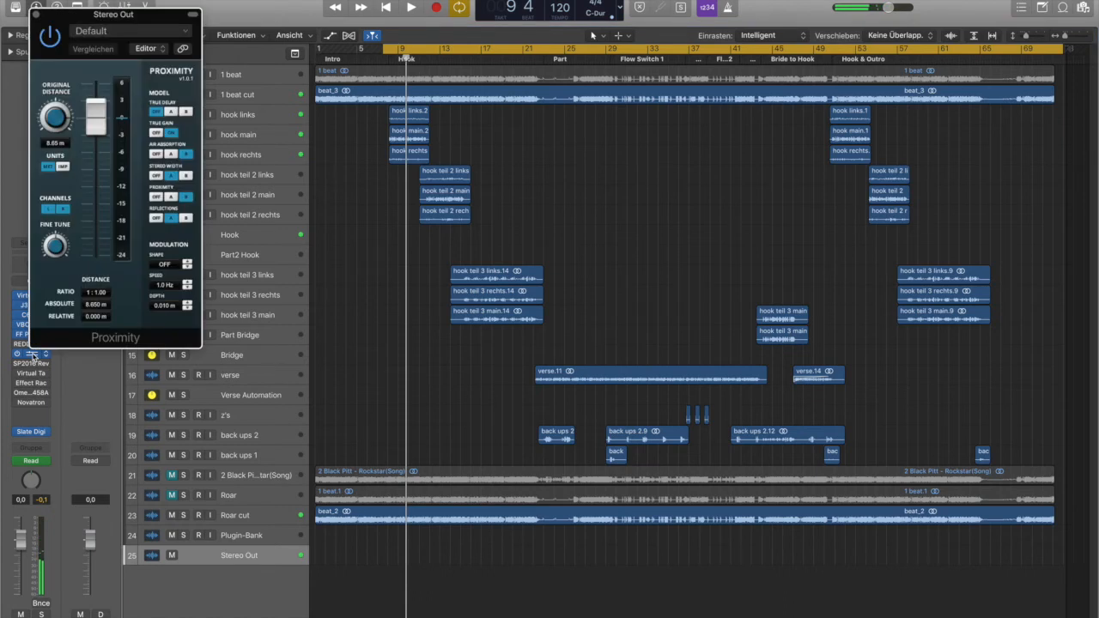
pyautogui.press('space')
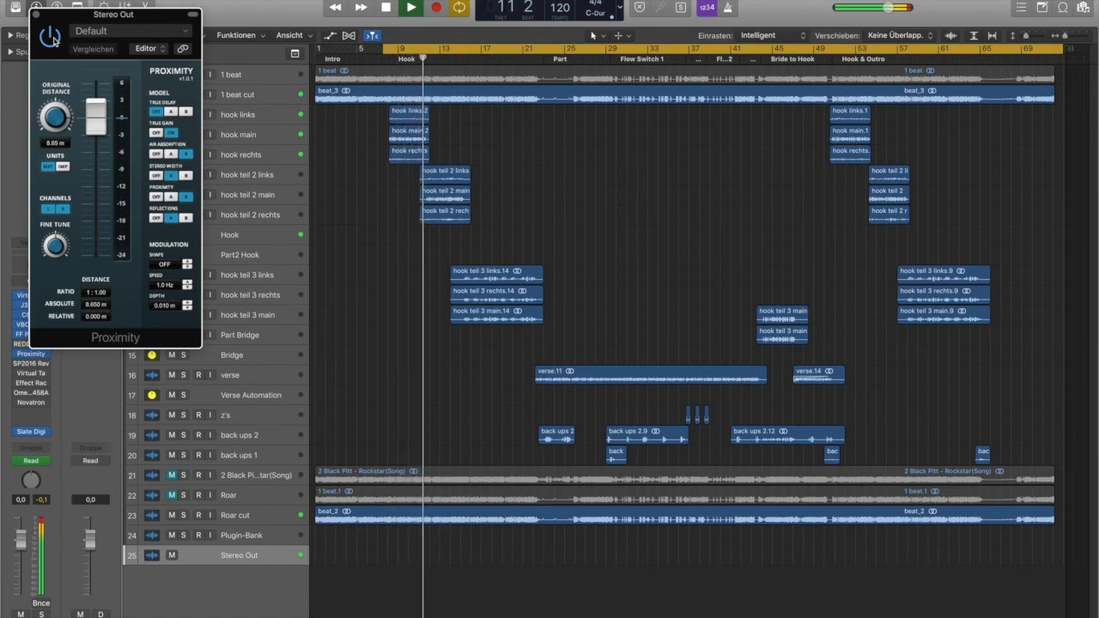
pyautogui.click(53, 40)
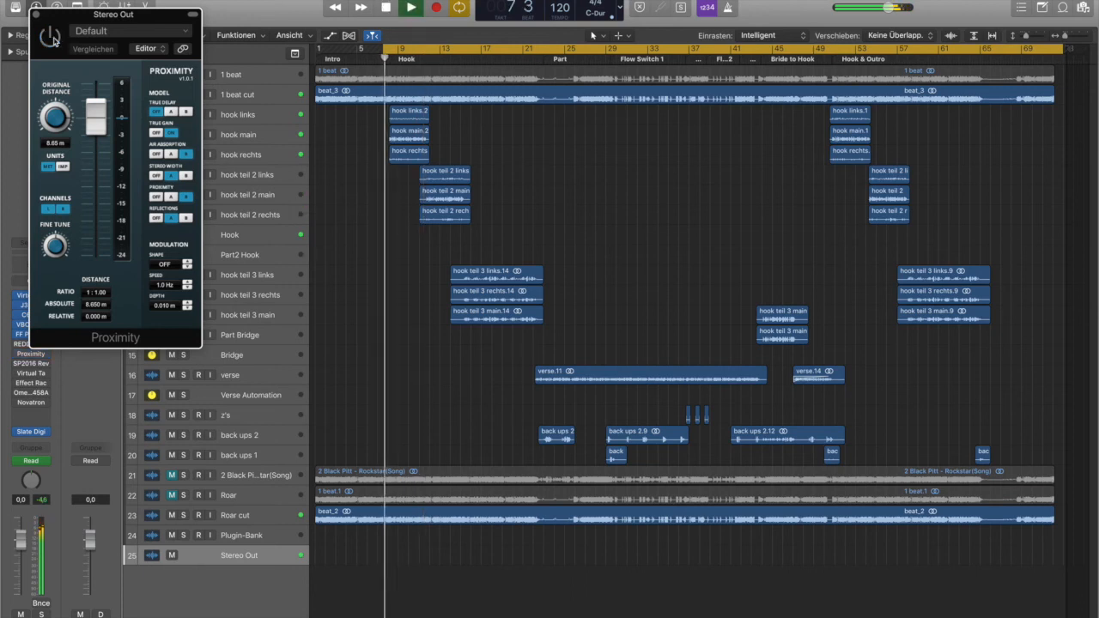
pyautogui.click(36, 14)
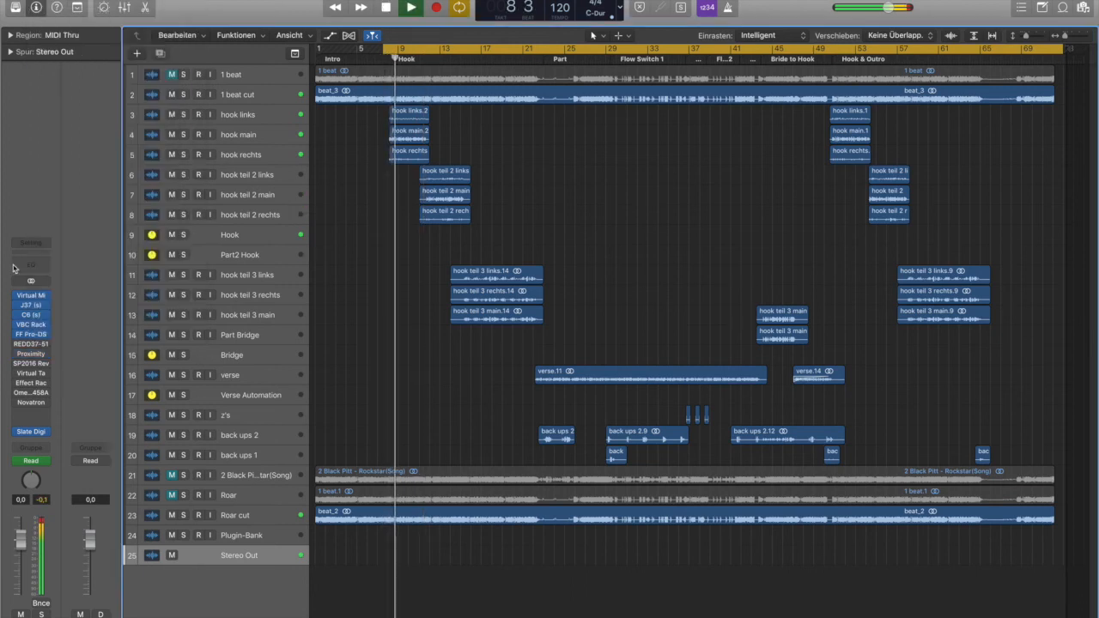
# Open FF Pro-DS on Stereo Out and compare the hook playback with the plug-in bypassed and enabled
pyautogui.click(31, 334)
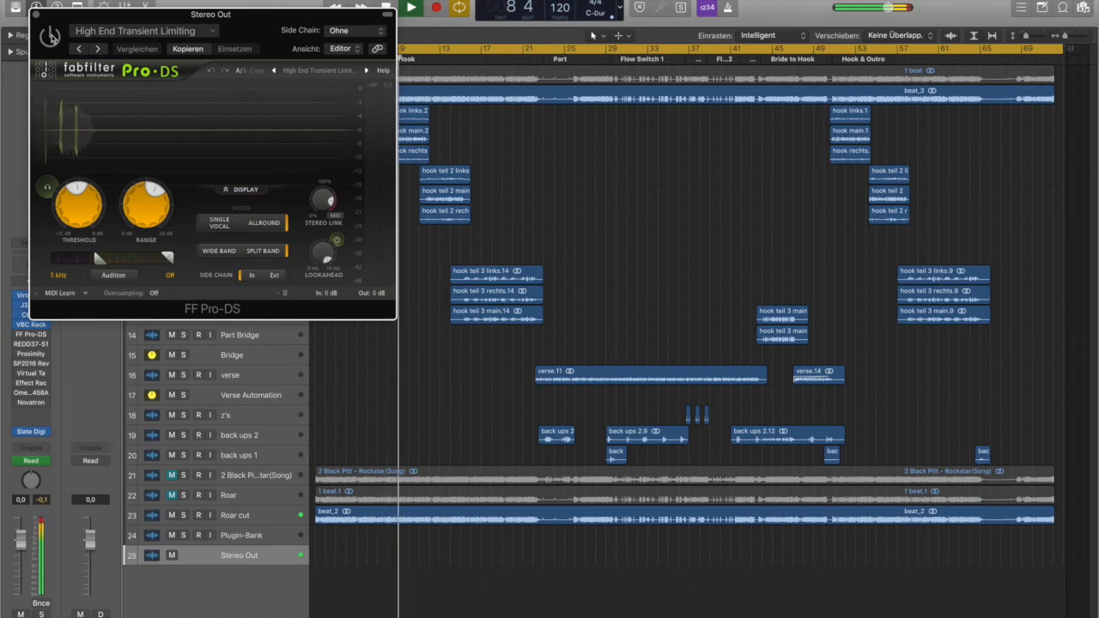
pyautogui.click(53, 40)
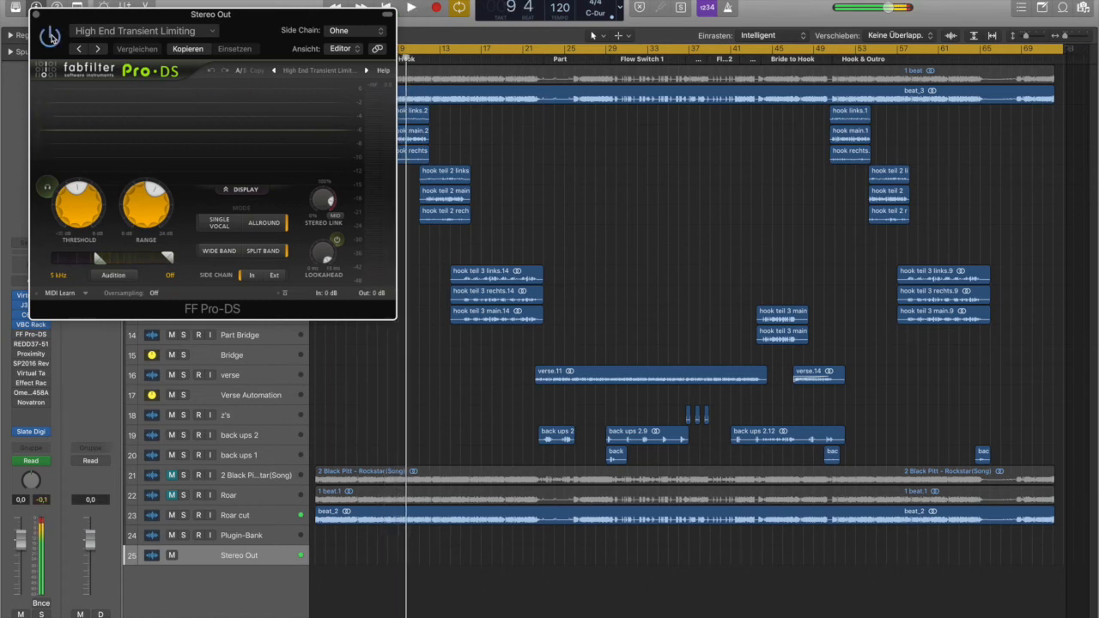
pyautogui.press('space')
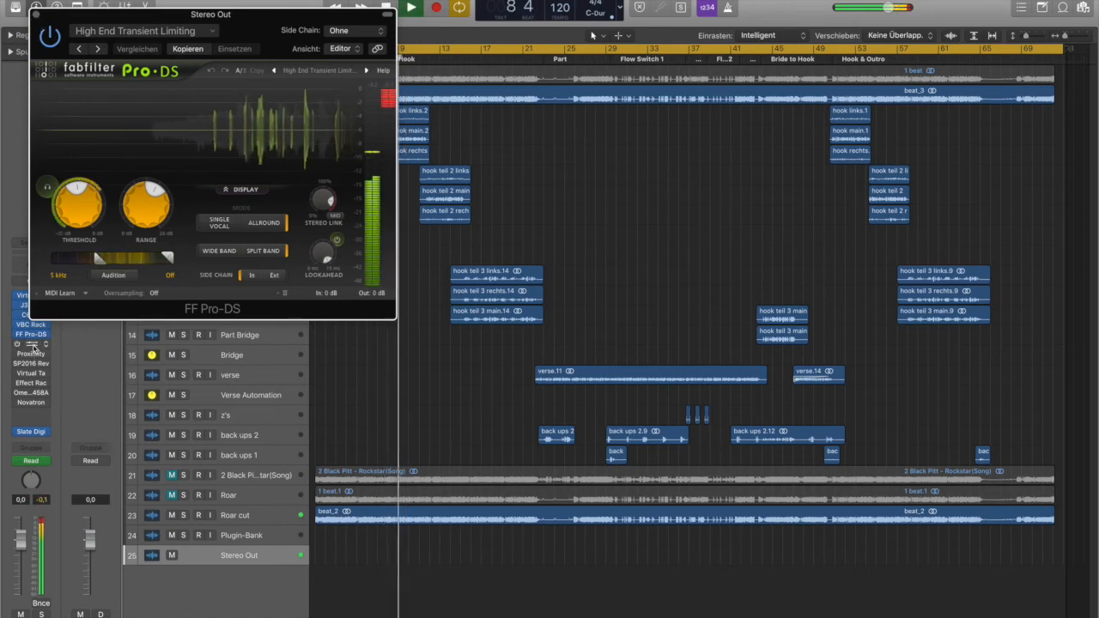
# Enable Proximity on Stereo Out, compare the hook with Proximity and FF Pro-DS bypassed and enabled, and close both windows
pyautogui.click(30, 353)
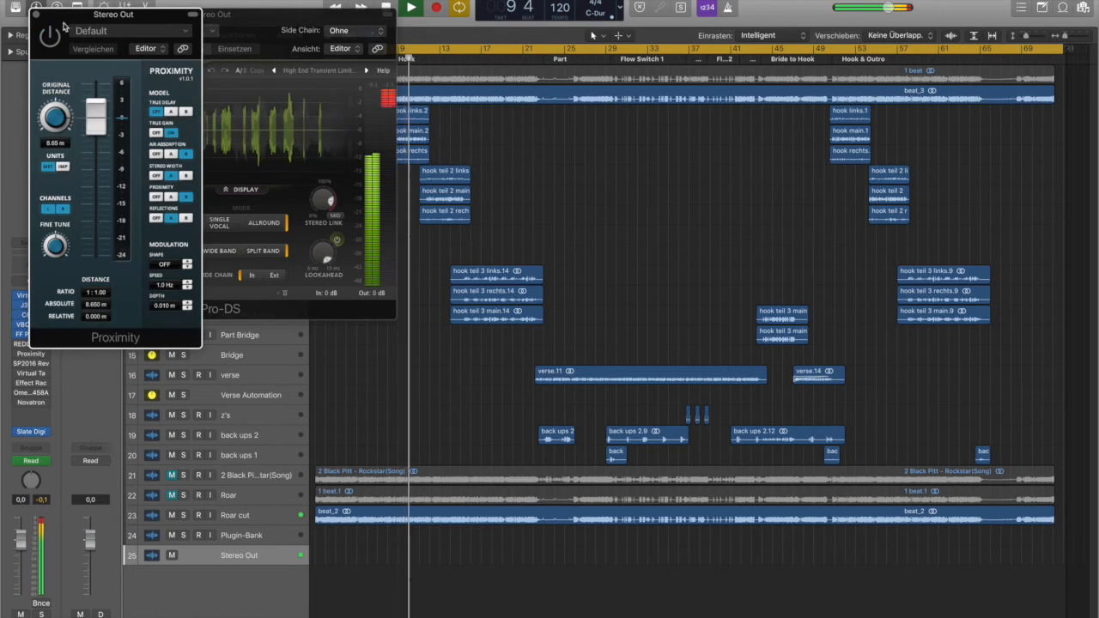
pyautogui.moveTo(63, 24); pyautogui.dragTo(467, 50)
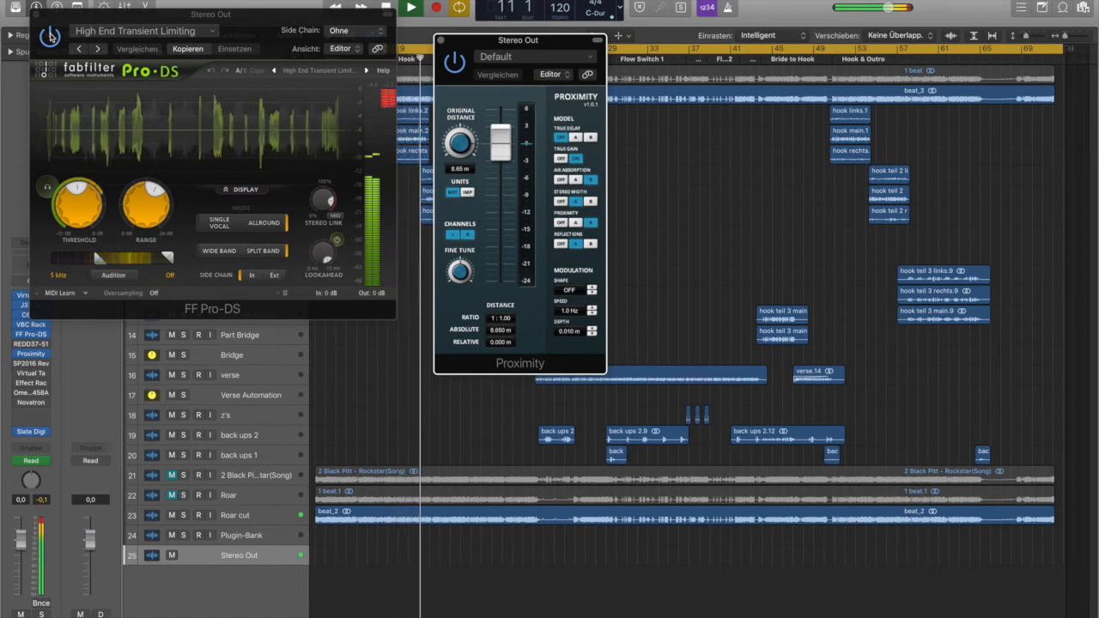
pyautogui.click(50, 36)
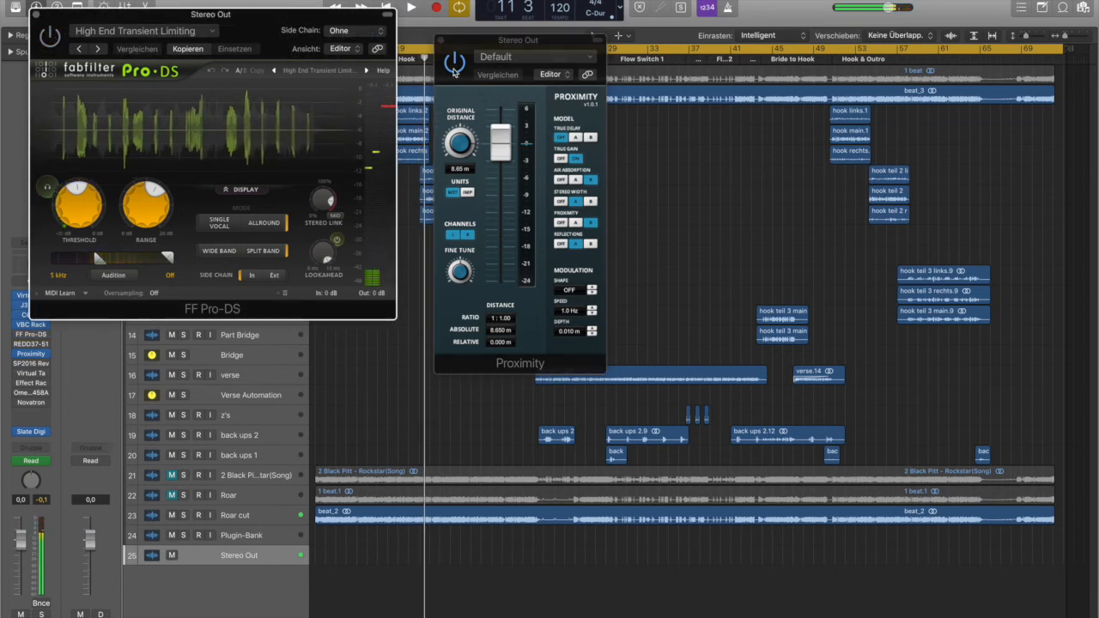
pyautogui.click(453, 69)
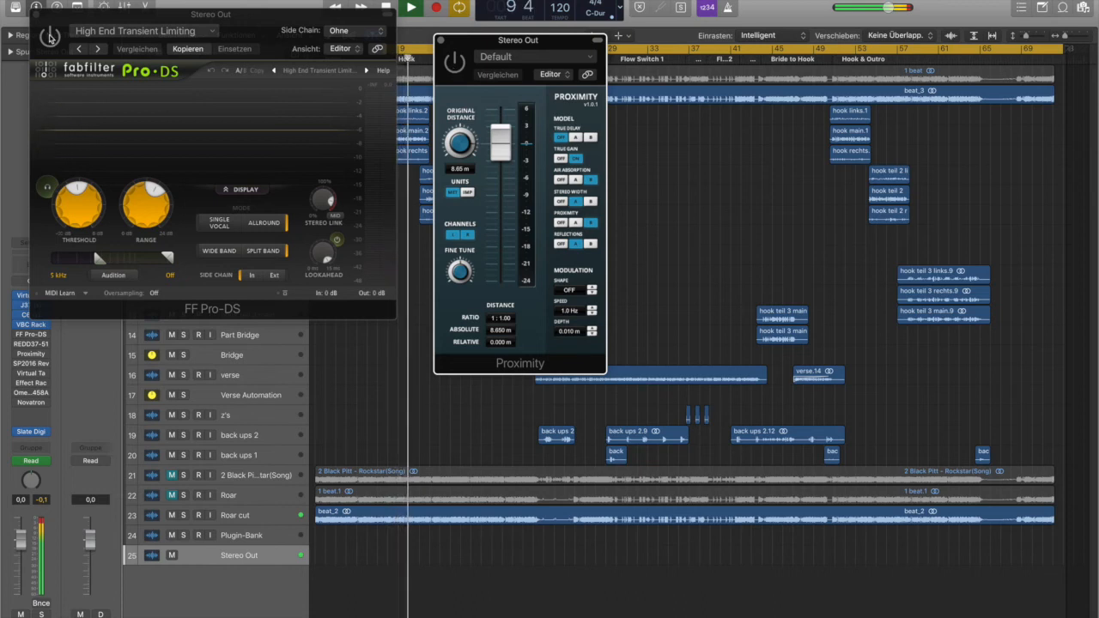
pyautogui.click(50, 36)
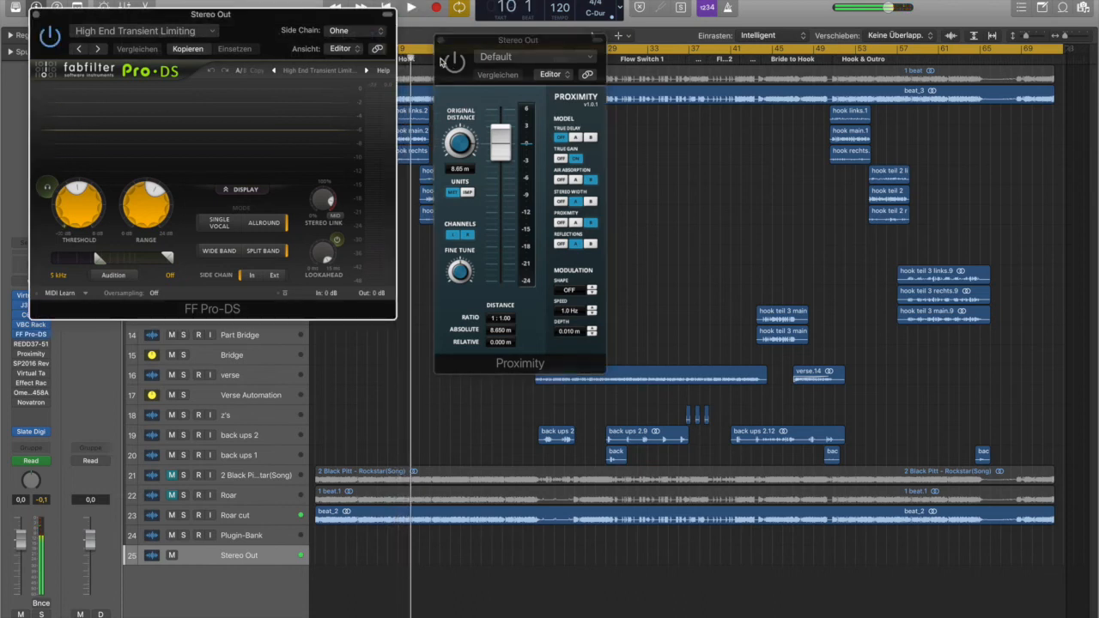
pyautogui.click(452, 62)
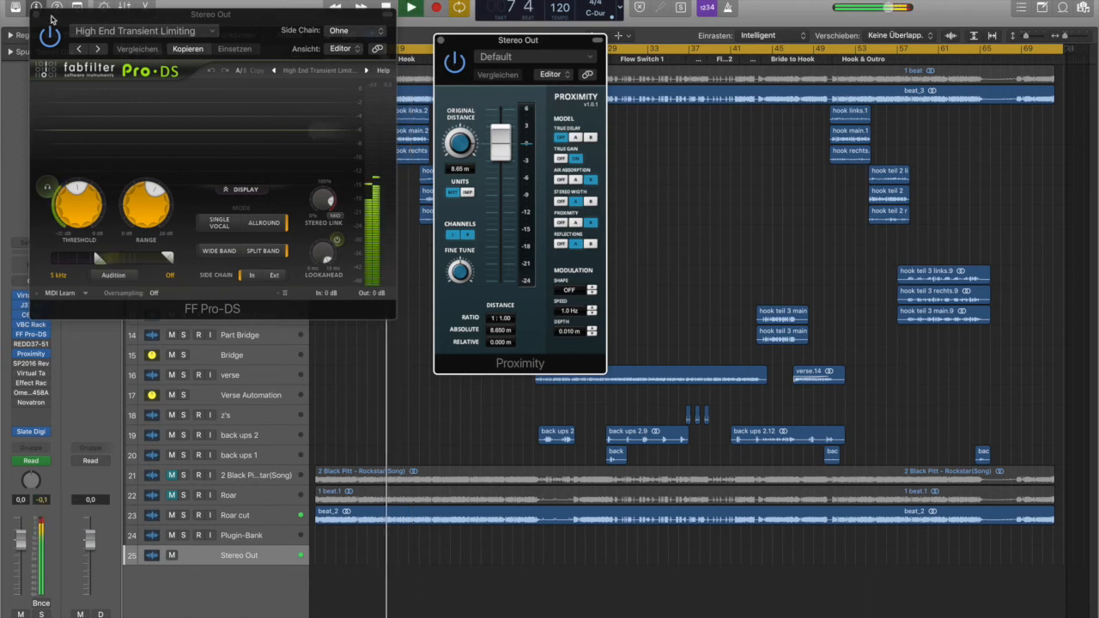
pyautogui.click(34, 15)
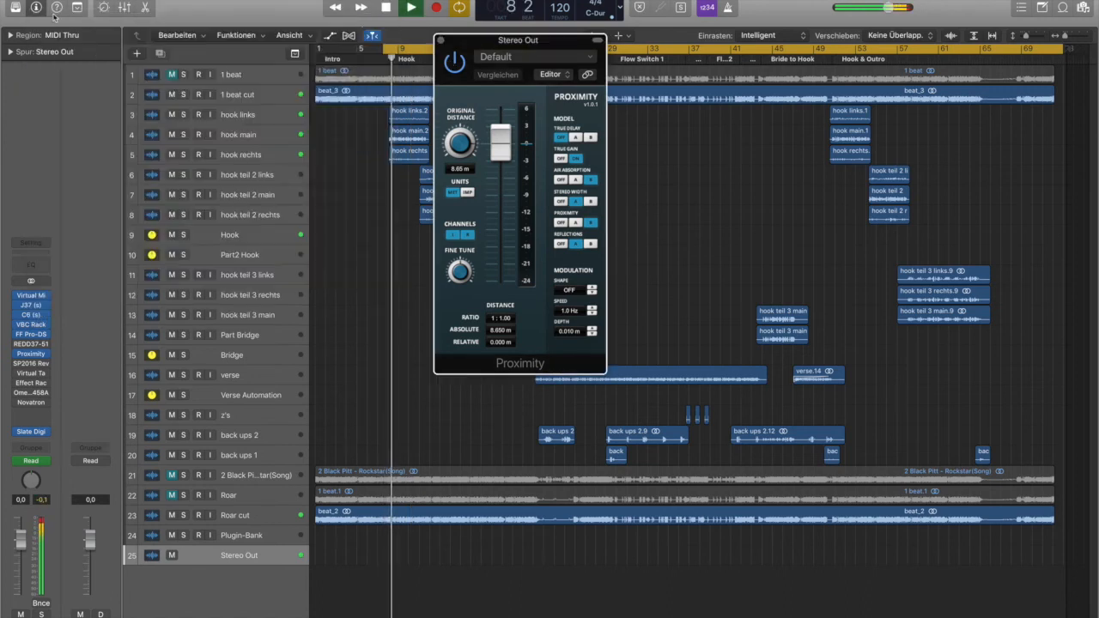
pyautogui.click(440, 39)
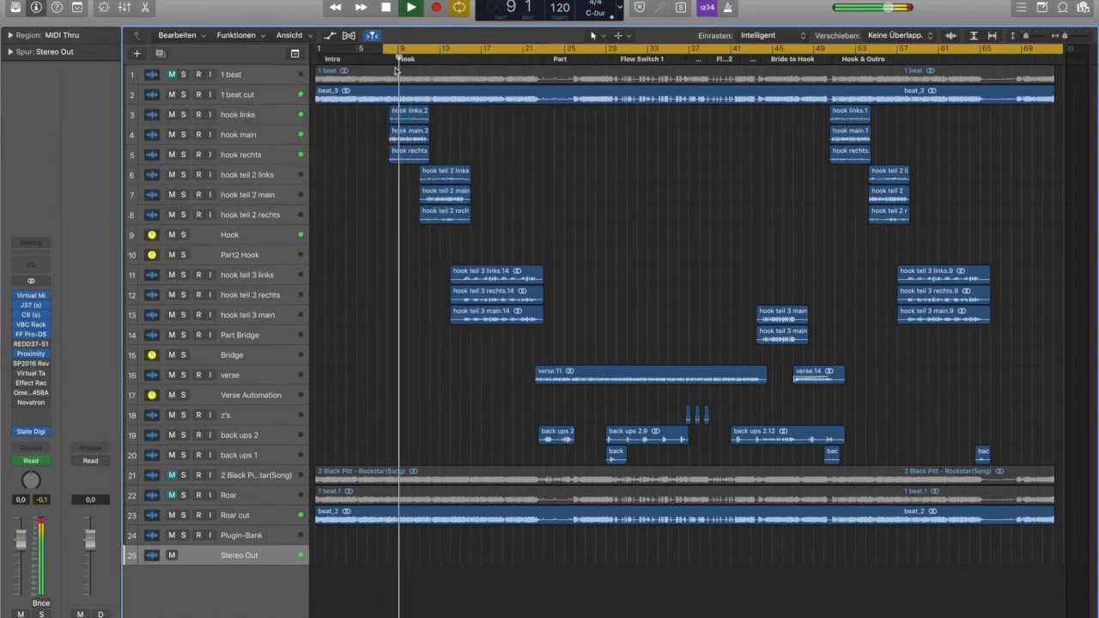
# Open SP2016 Reverb on Stereo Out, enable it while the hook plays, and close its window
pyautogui.click(31, 363)
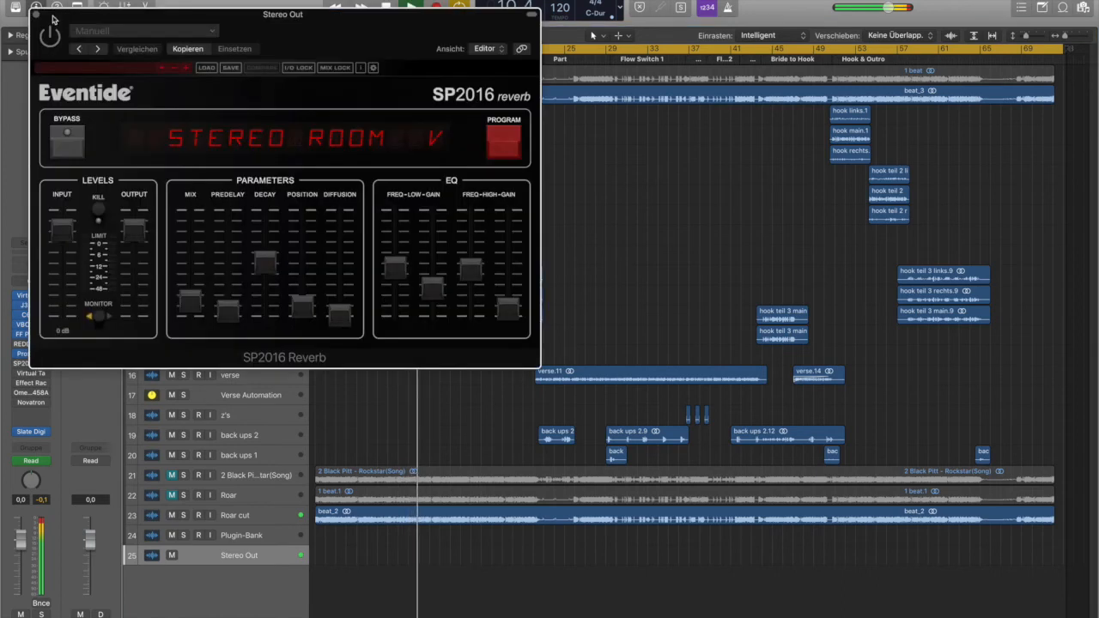
pyautogui.moveTo(52, 19); pyautogui.dragTo(456, 119)
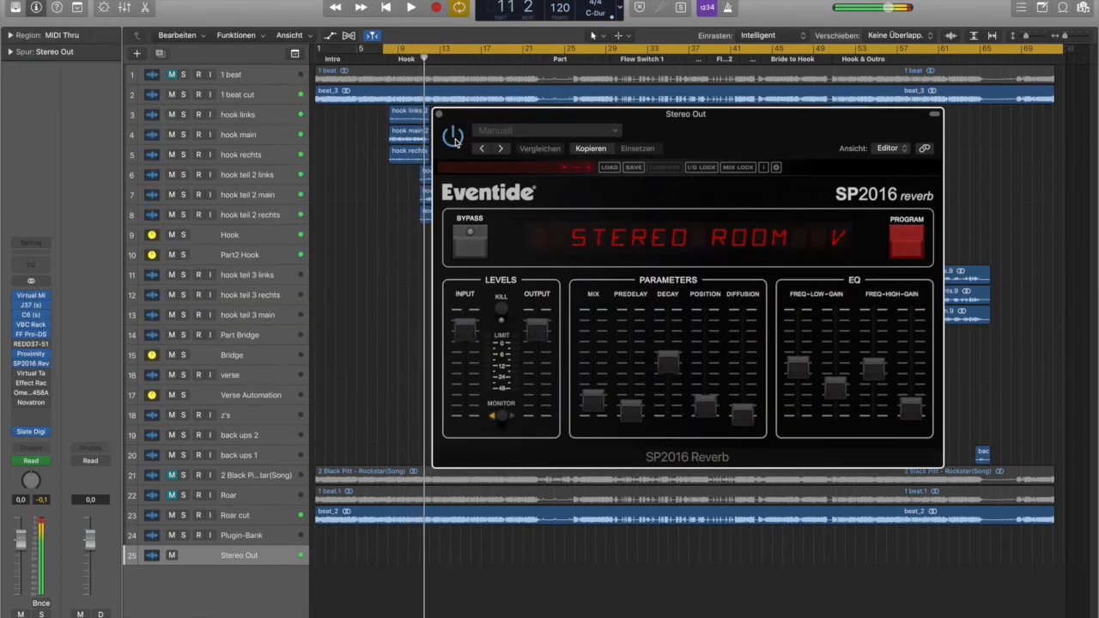
pyautogui.press('space')
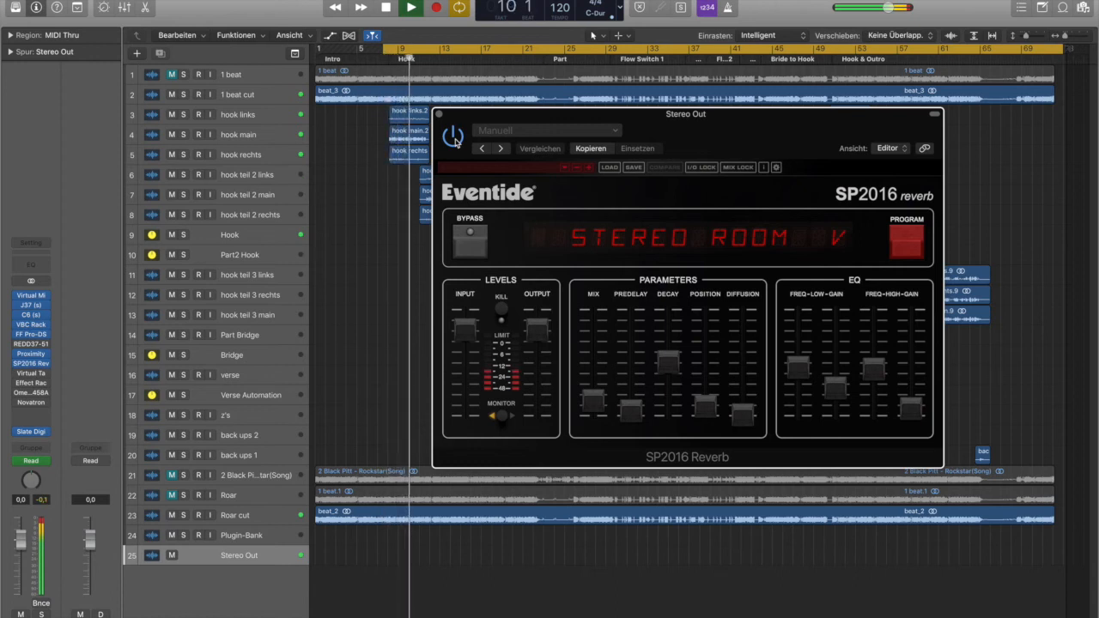
pyautogui.click(440, 118)
# Audition the hook again with SP2016 Reverb in the Stereo Out chain and briefly review the reverb's settings
pyautogui.moveTo(17, 365)
pyautogui.press('space')
pyautogui.press('space')
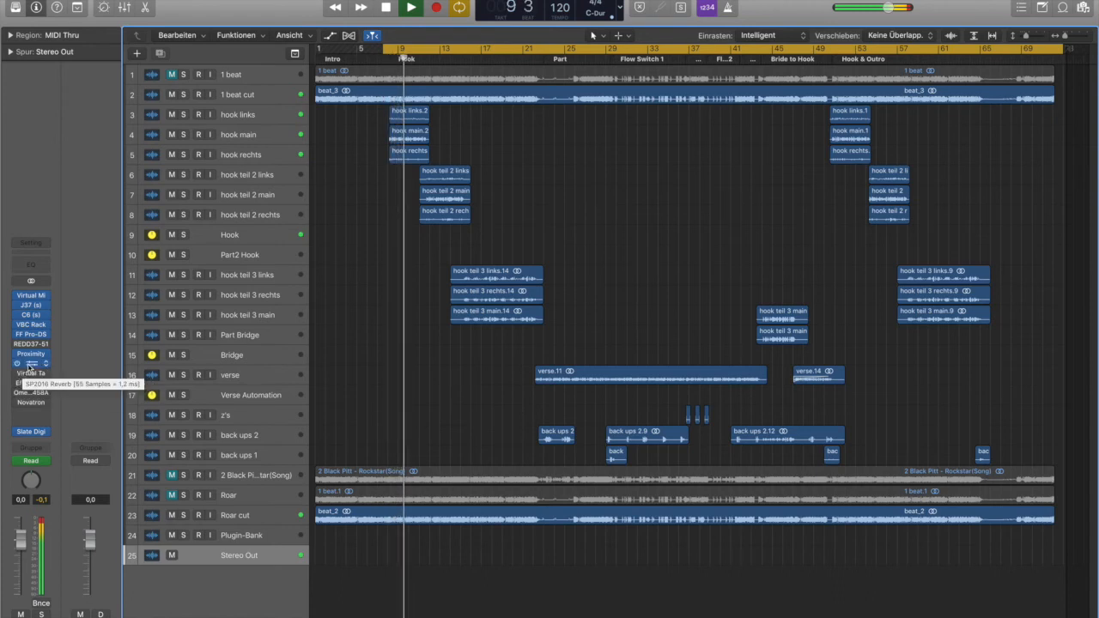
pyautogui.click(31, 364)
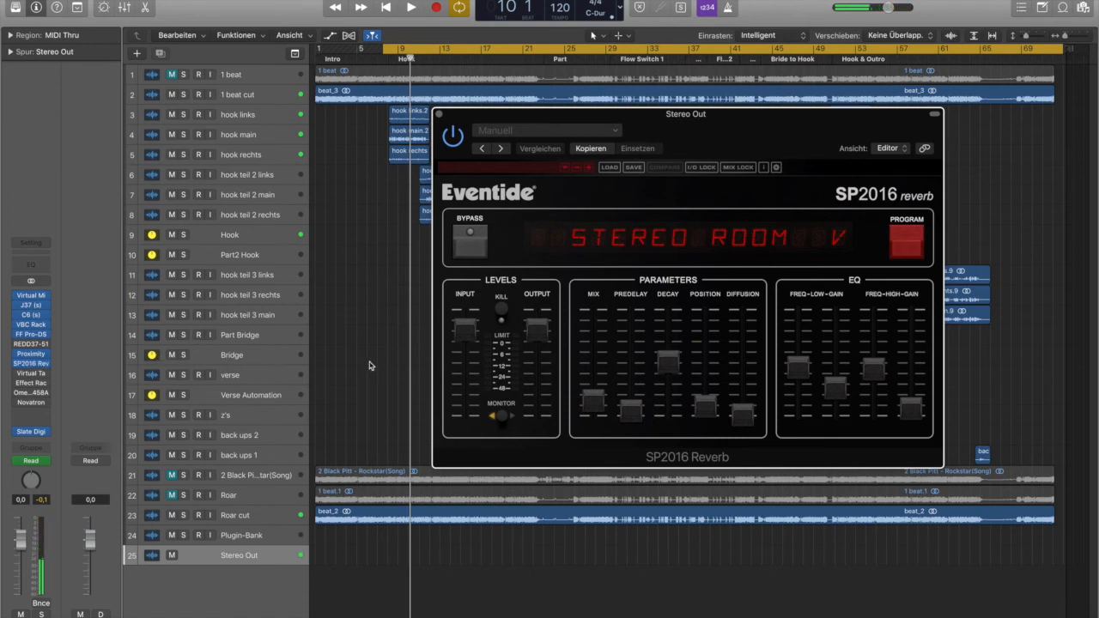
pyautogui.click(439, 114)
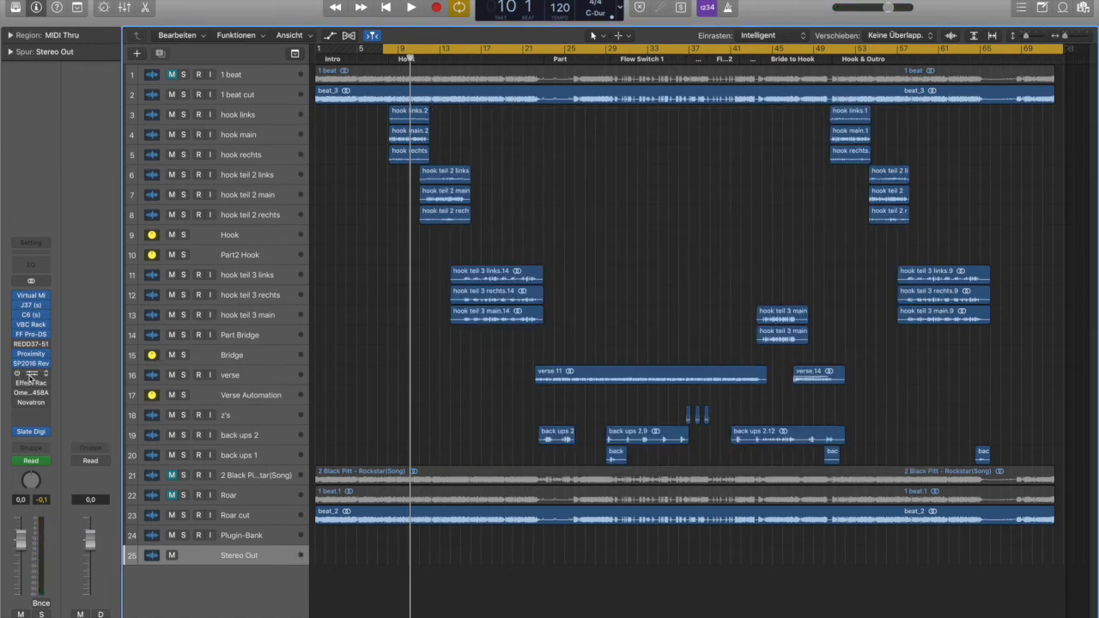
# Enable Virtual Tape Machines on Stereo Out, inspect its calibration and noise settings during playback, and close its window
pyautogui.click(31, 373)
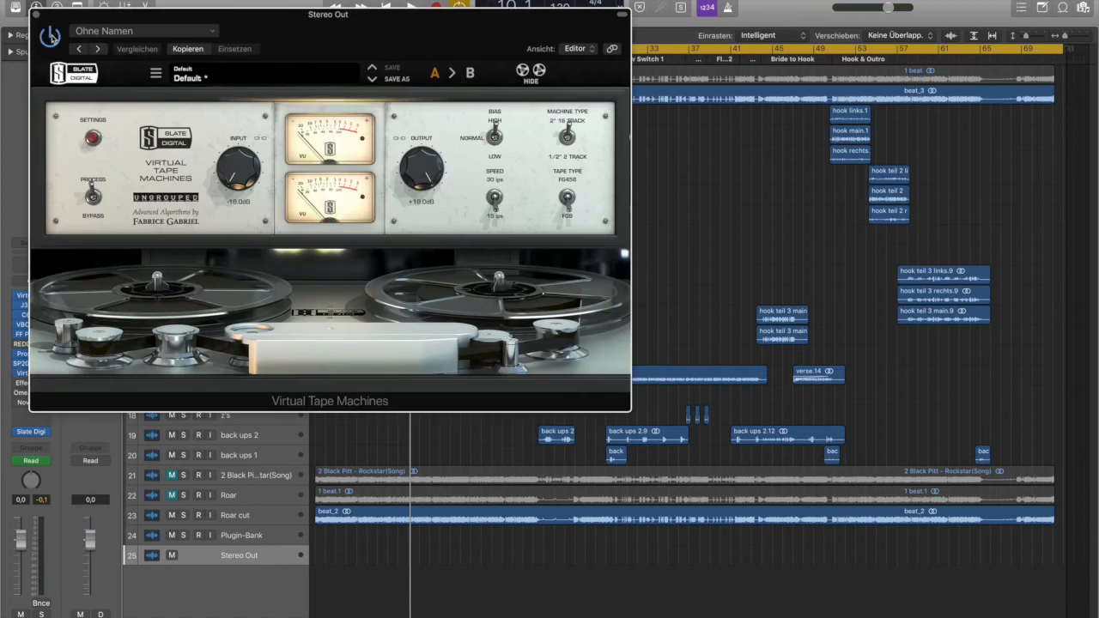
pyautogui.moveTo(125, 19); pyautogui.dragTo(541, 125)
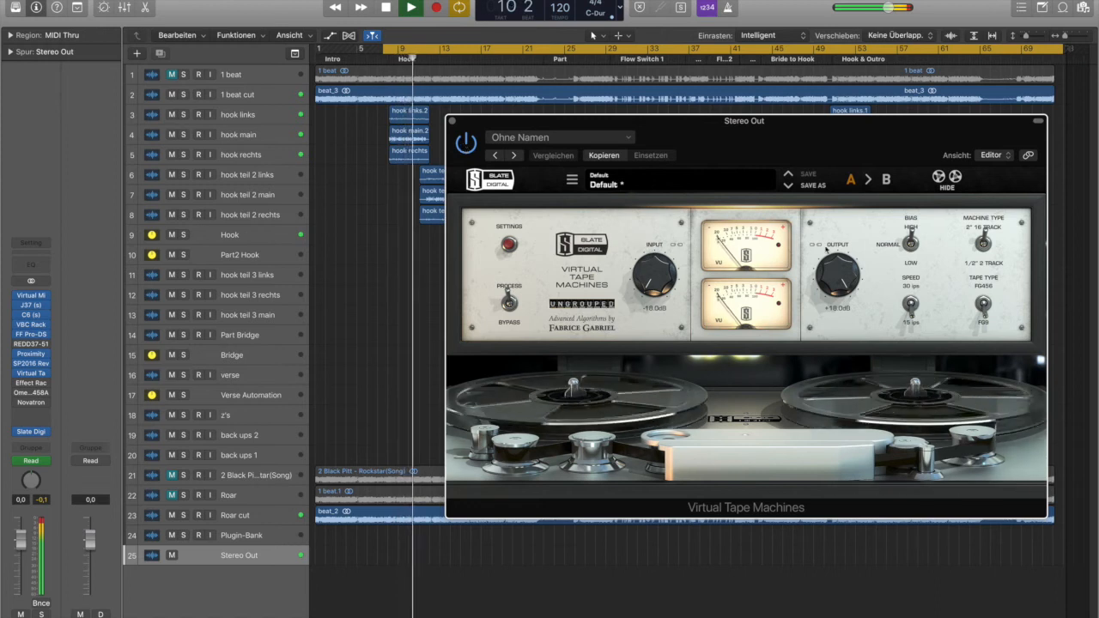
pyautogui.click(509, 244)
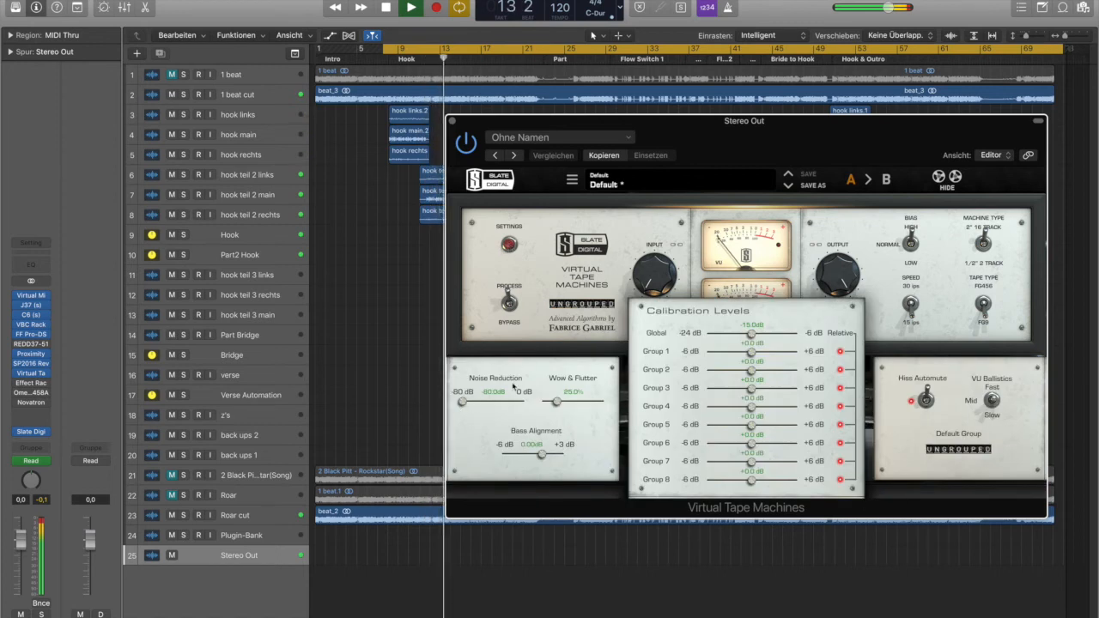
pyautogui.click(508, 245)
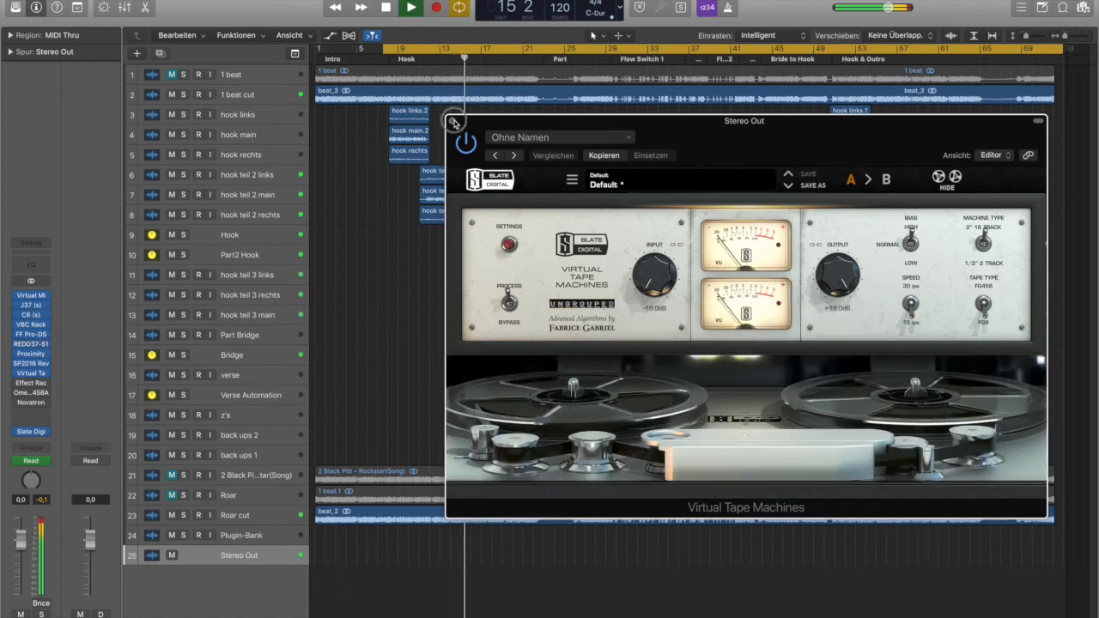
pyautogui.click(453, 122)
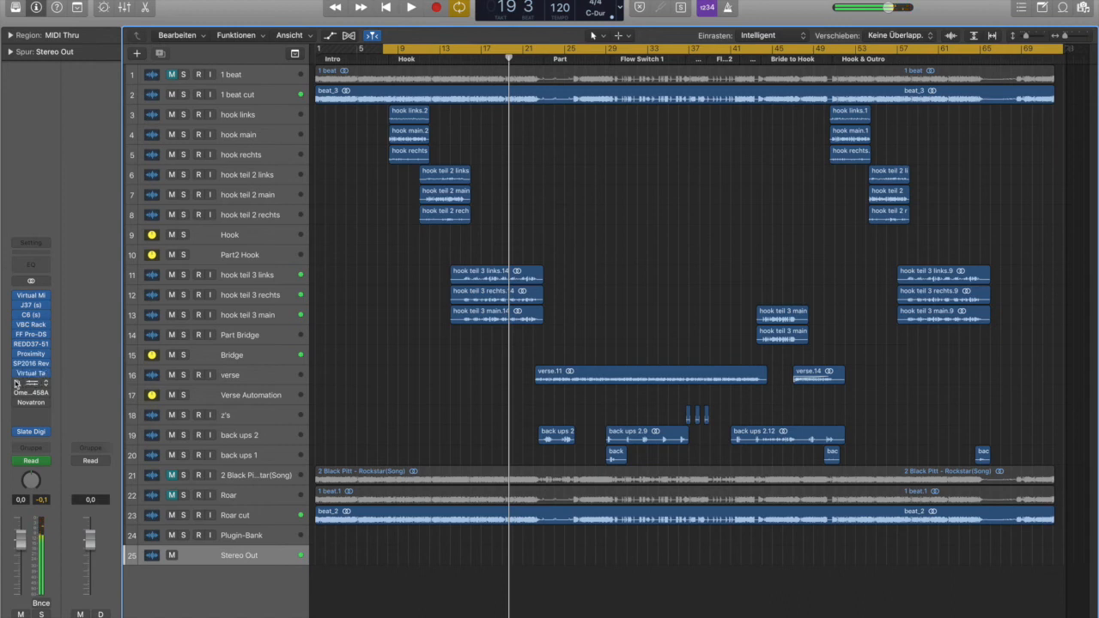
# Open Effect Rack on Stereo Out and look through its Decapitator, Devil-Loc and MicroShift units
pyautogui.click(19, 383)
pyautogui.moveTo(396, 24); pyautogui.dragTo(612, 0)
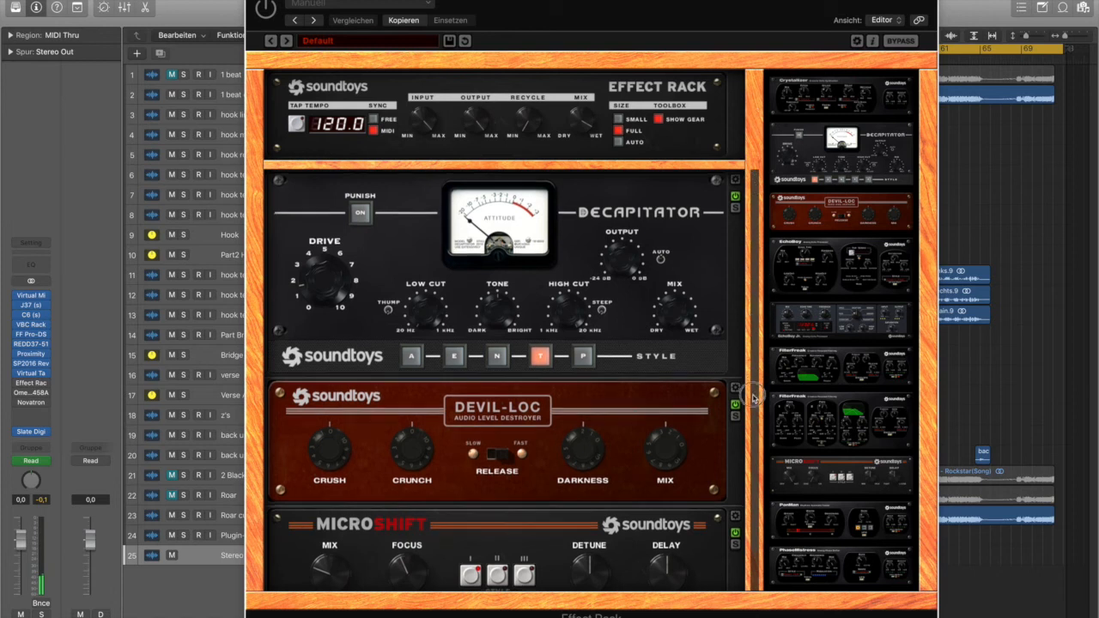
pyautogui.scroll(-2, 754, 413)
pyautogui.scroll(2, 755, 395)
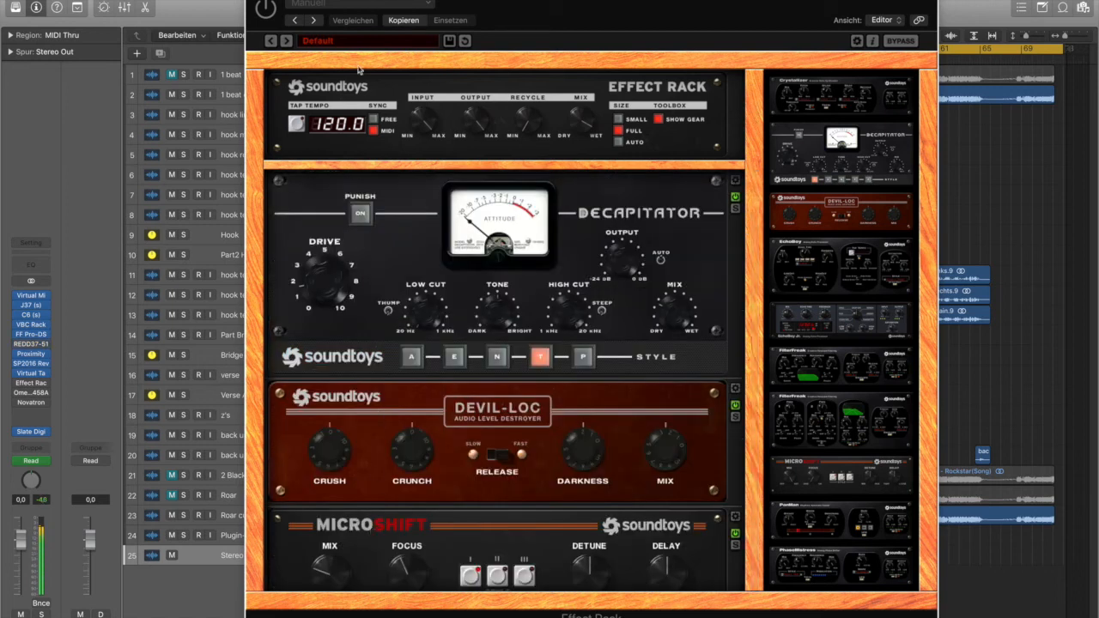
# Enable Effect Rack and compare the hook playback with and without it
pyautogui.moveTo(275, 3); pyautogui.dragTo(491, 48)
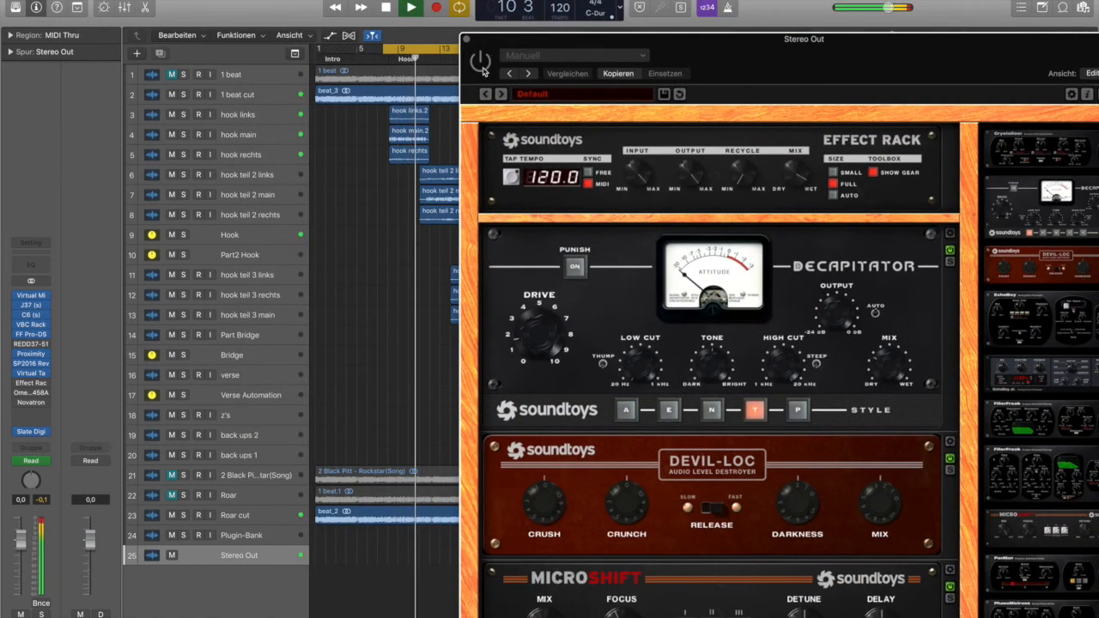
pyautogui.press('space')
pyautogui.click(483, 69)
pyautogui.press('space')
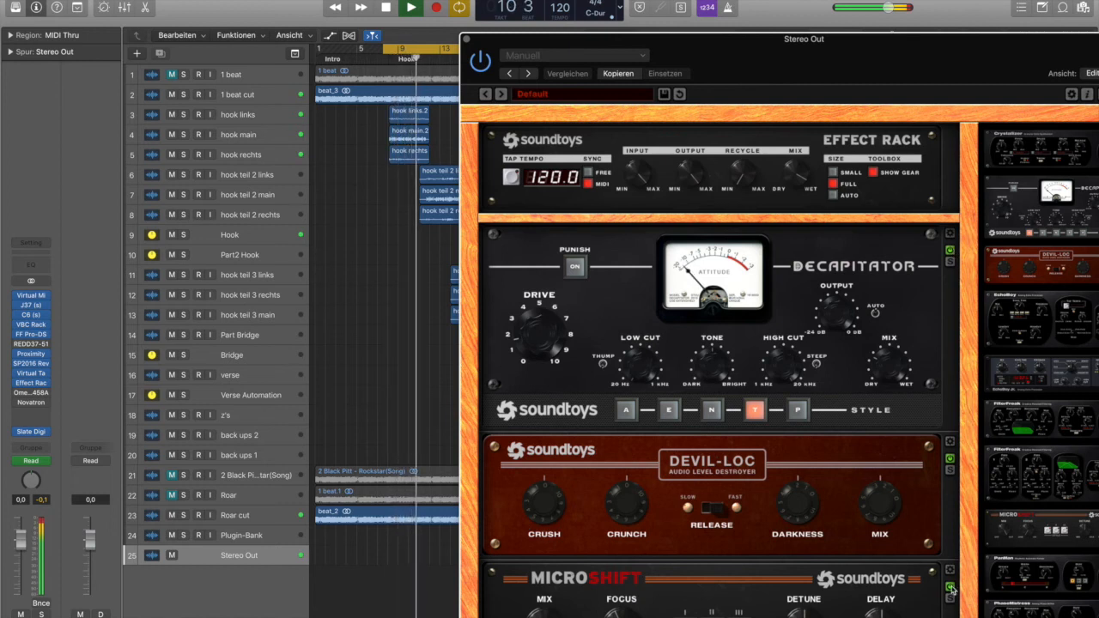
pyautogui.press('space')
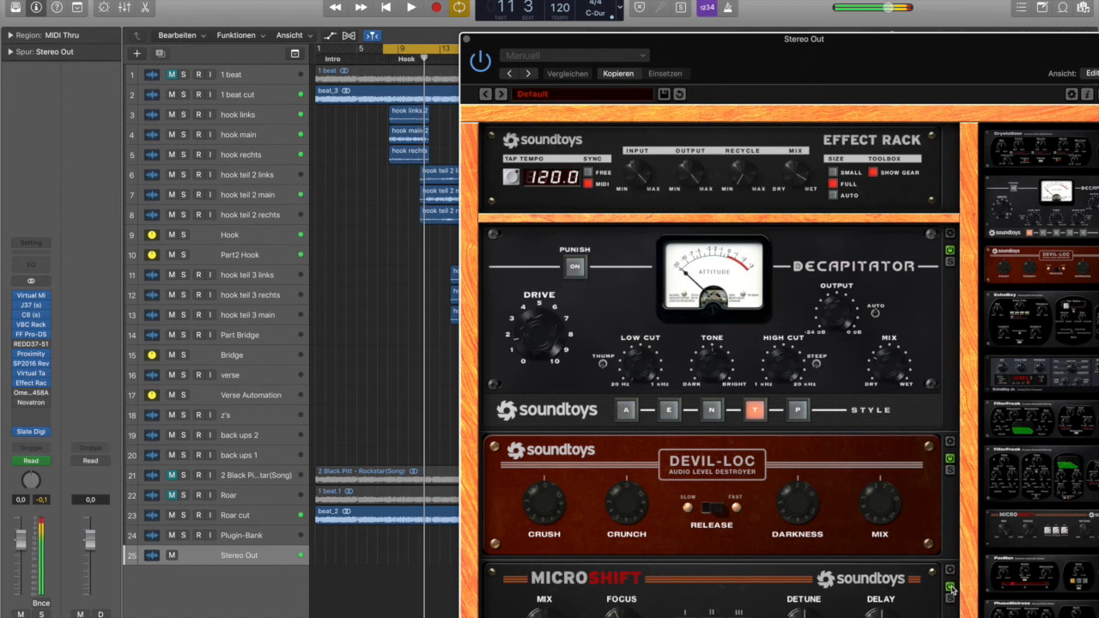
# Bypass MicroShift, Devil-Loc and Decapitator inside Effect Rack and play the hook
pyautogui.click(950, 587)
pyautogui.click(950, 460)
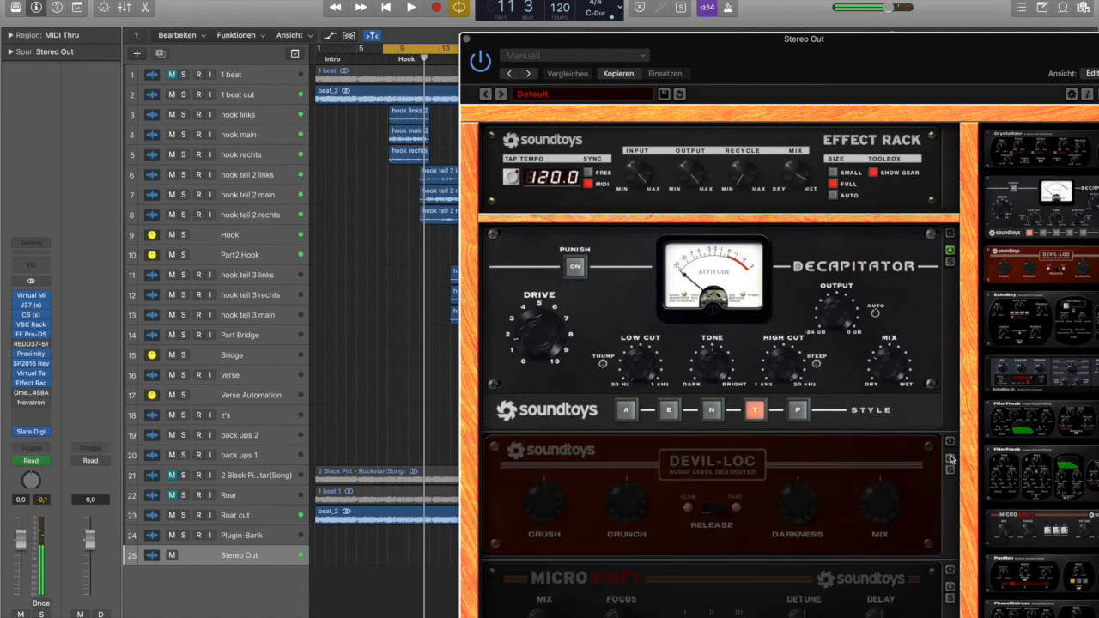
pyautogui.click(950, 250)
pyautogui.press('space')
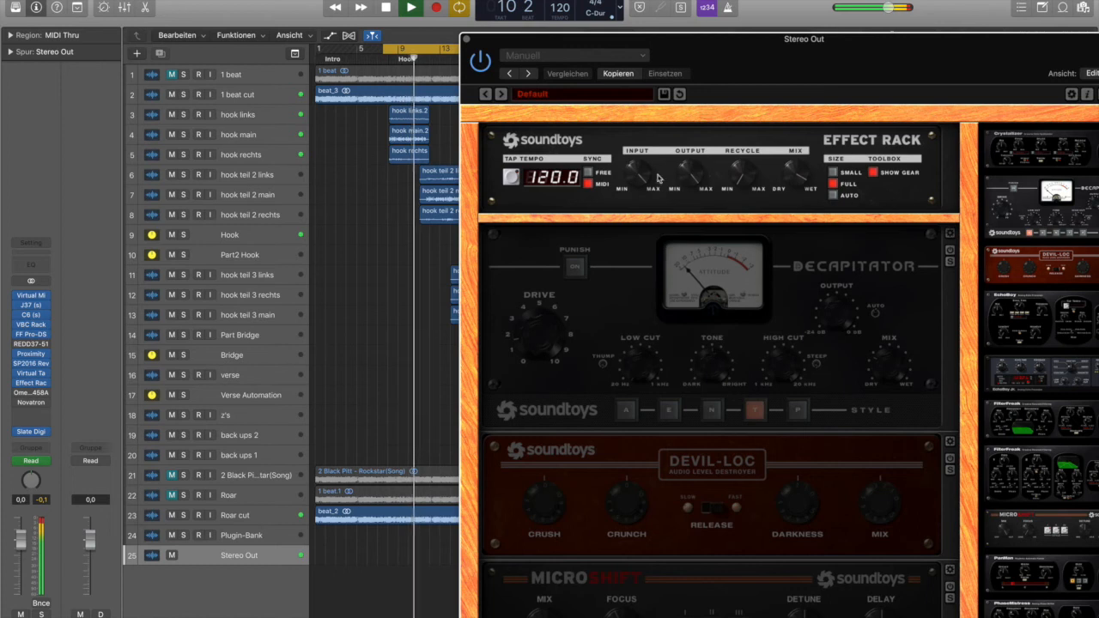
# Compare the hook with Effect Rack switched off and on while all its units are bypassed
pyautogui.press('space')
pyautogui.click(481, 64)
pyautogui.press('space')
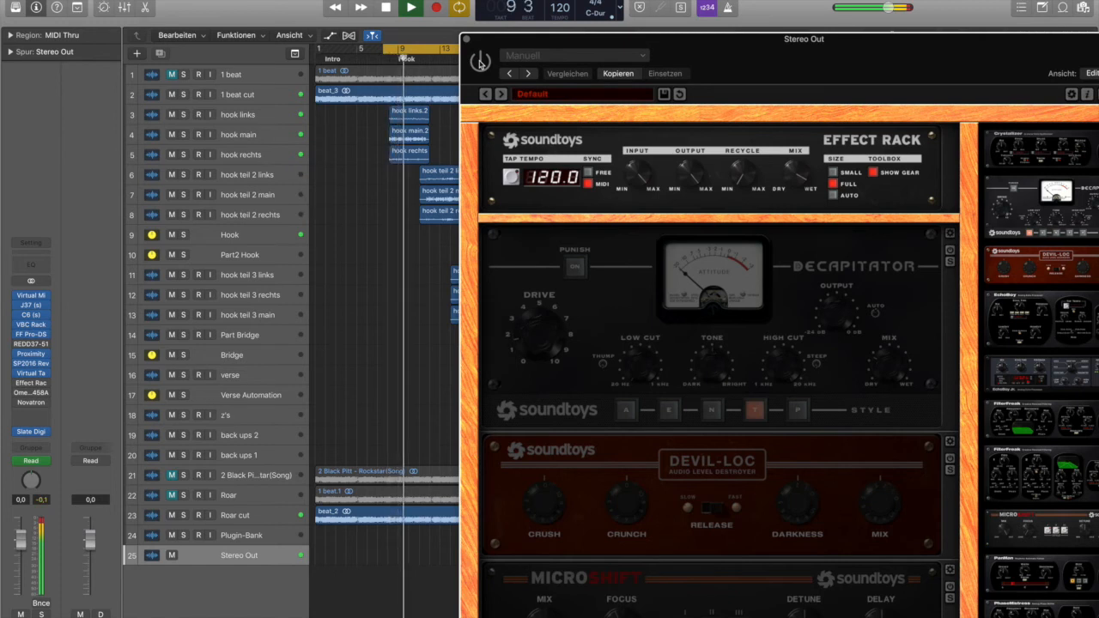
pyautogui.press('space')
pyautogui.press('space')
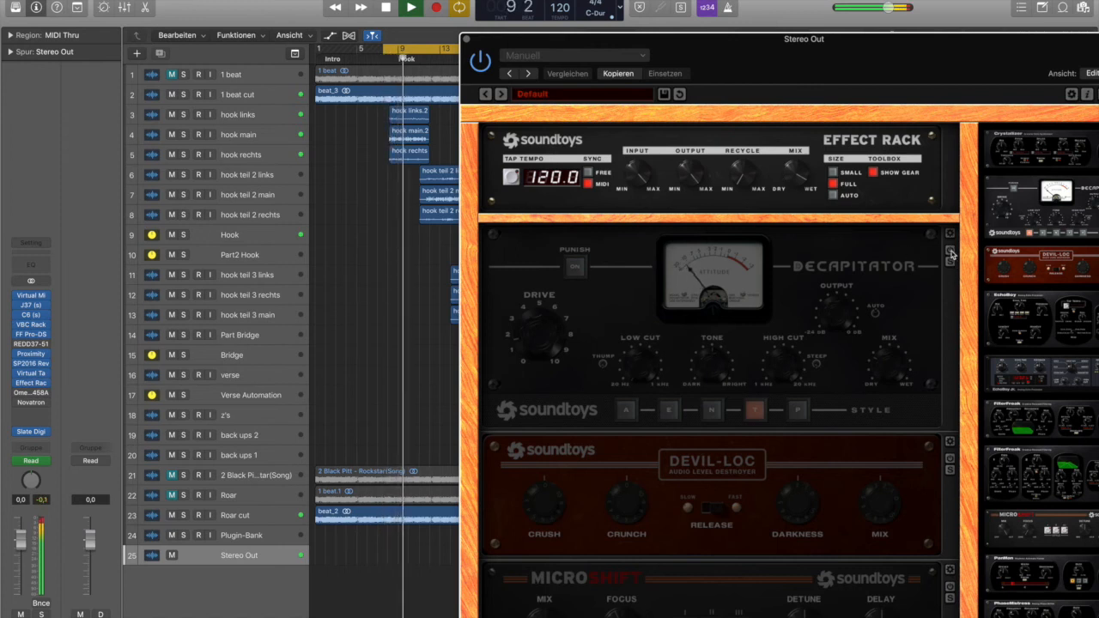
pyautogui.press('space')
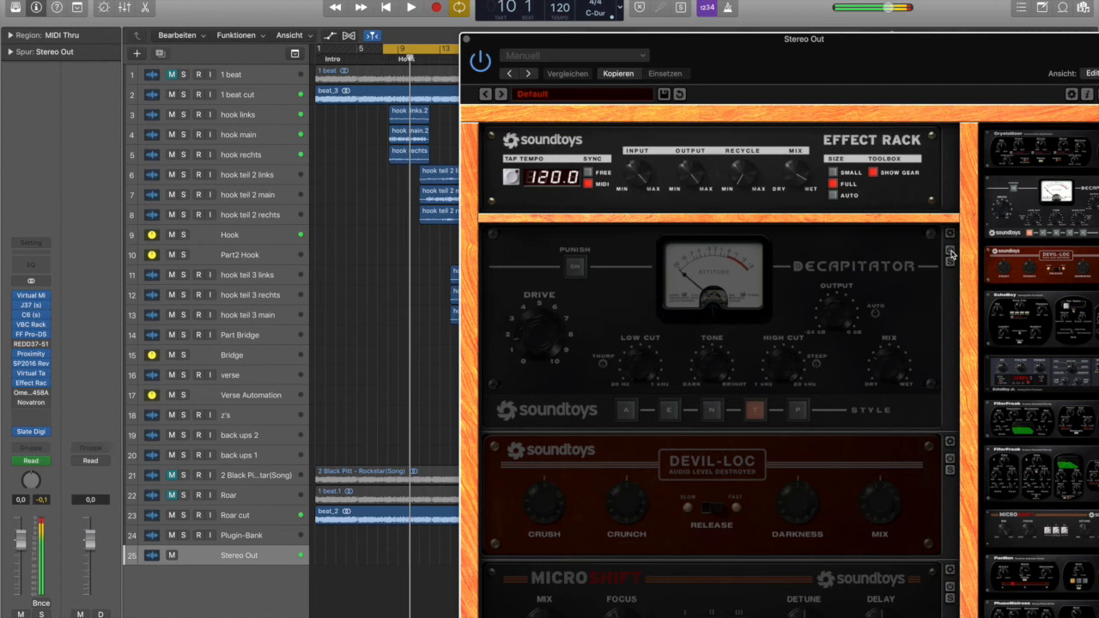
# Re-enable Decapitator and Devil-Loc one after the other in Effect Rack, auditioning the hook with each
pyautogui.click(949, 251)
pyautogui.press('space')
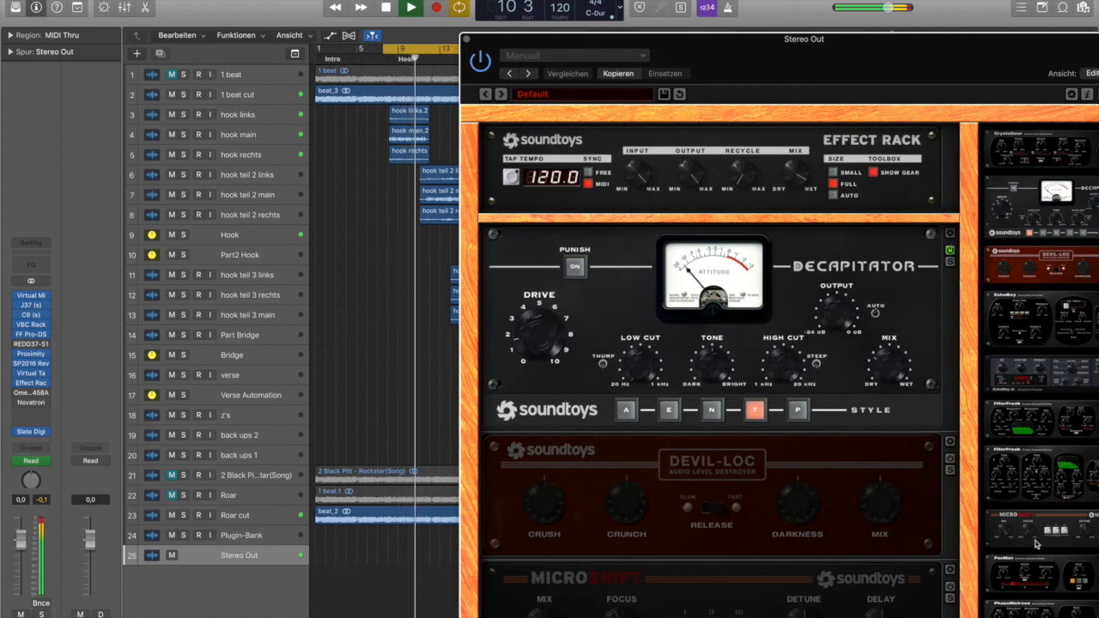
pyautogui.press('space')
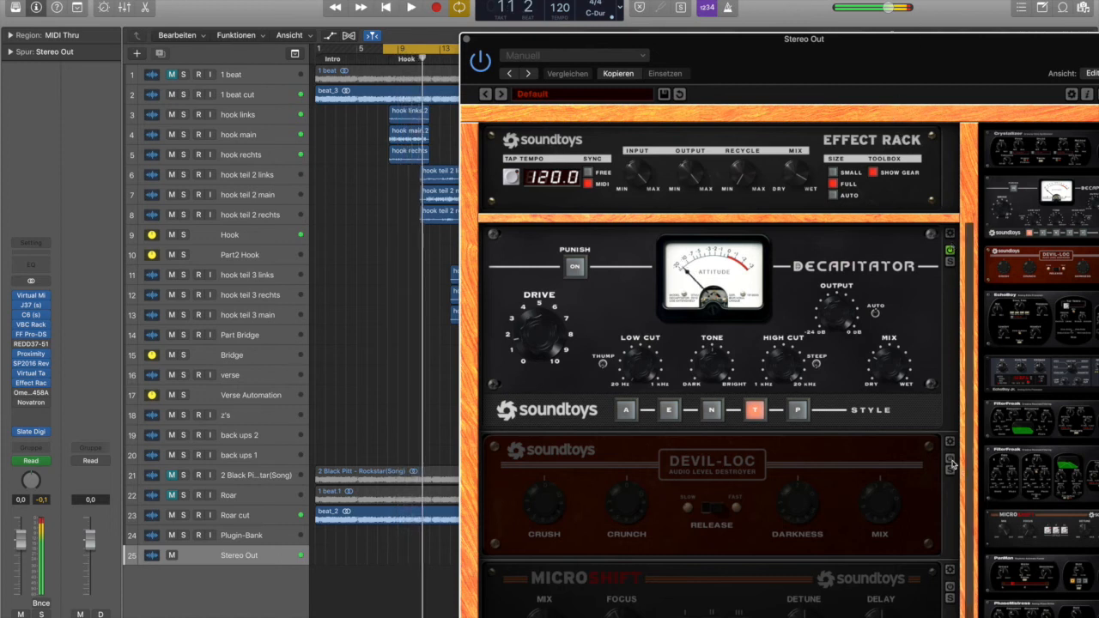
pyautogui.click(950, 460)
pyautogui.press('space')
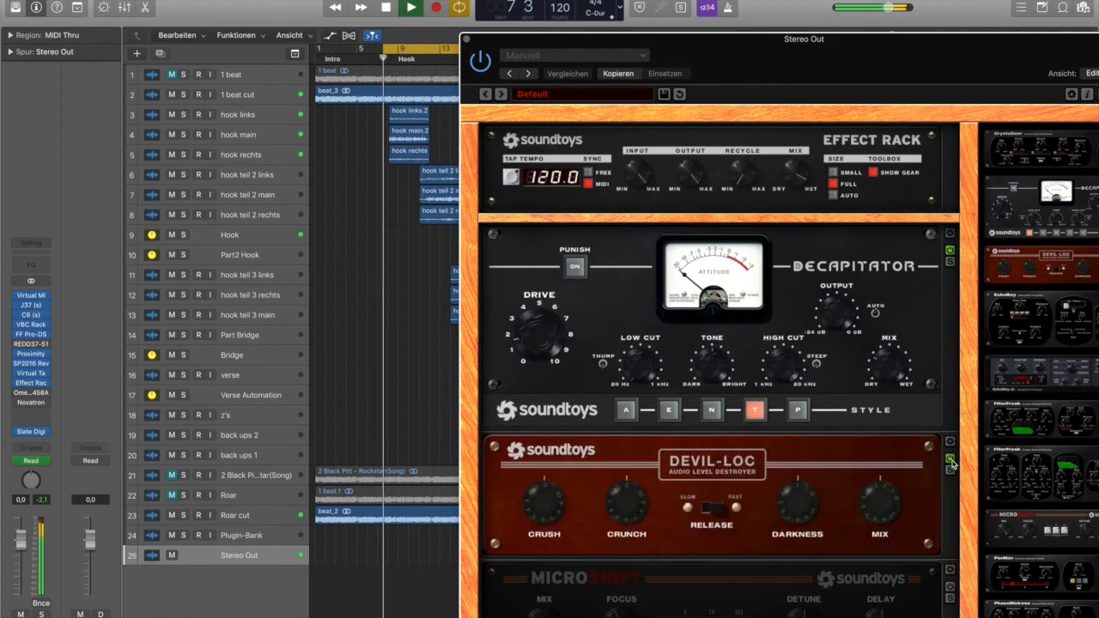
# Re-enable the MicroShift unit in Effect Rack
pyautogui.moveTo(872, 41); pyautogui.dragTo(859, 0)
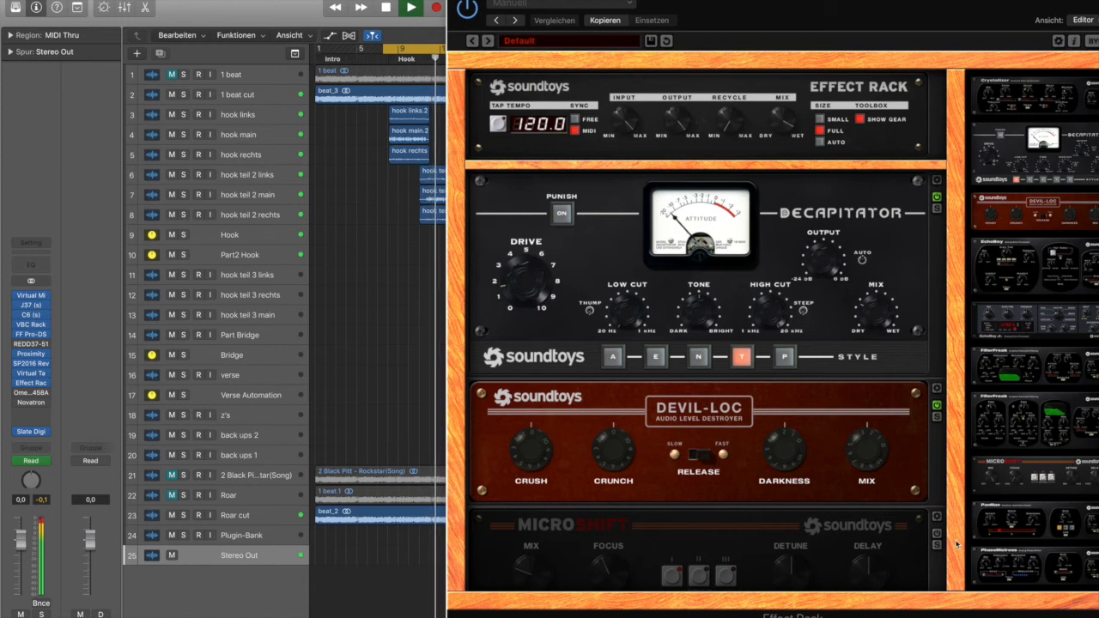
pyautogui.moveTo(958, 512); pyautogui.dragTo(956, 617)
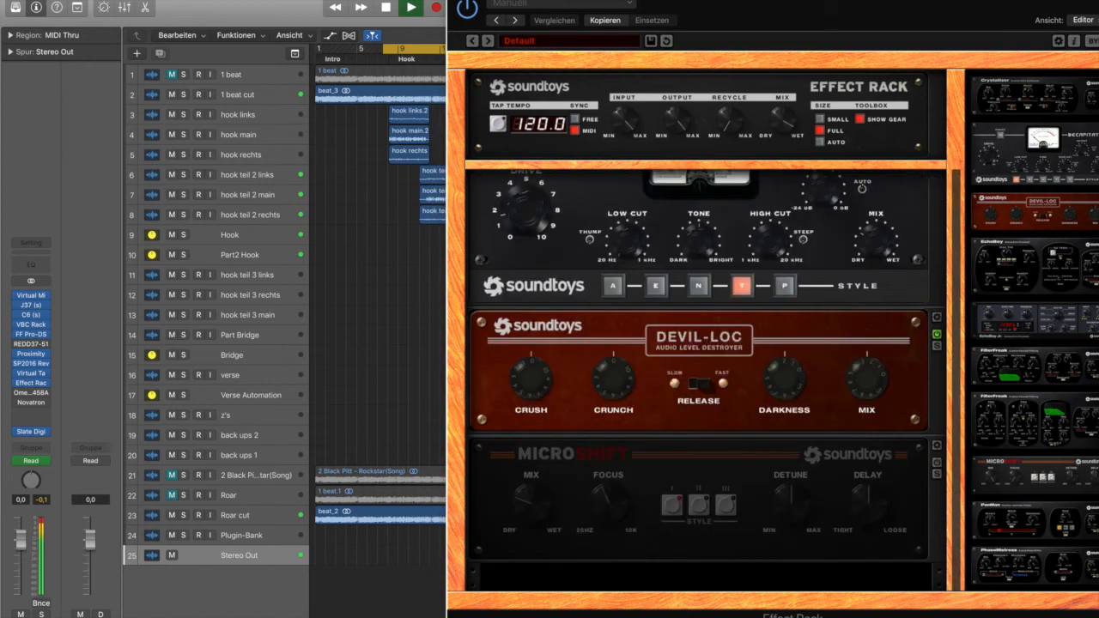
pyautogui.click(936, 465)
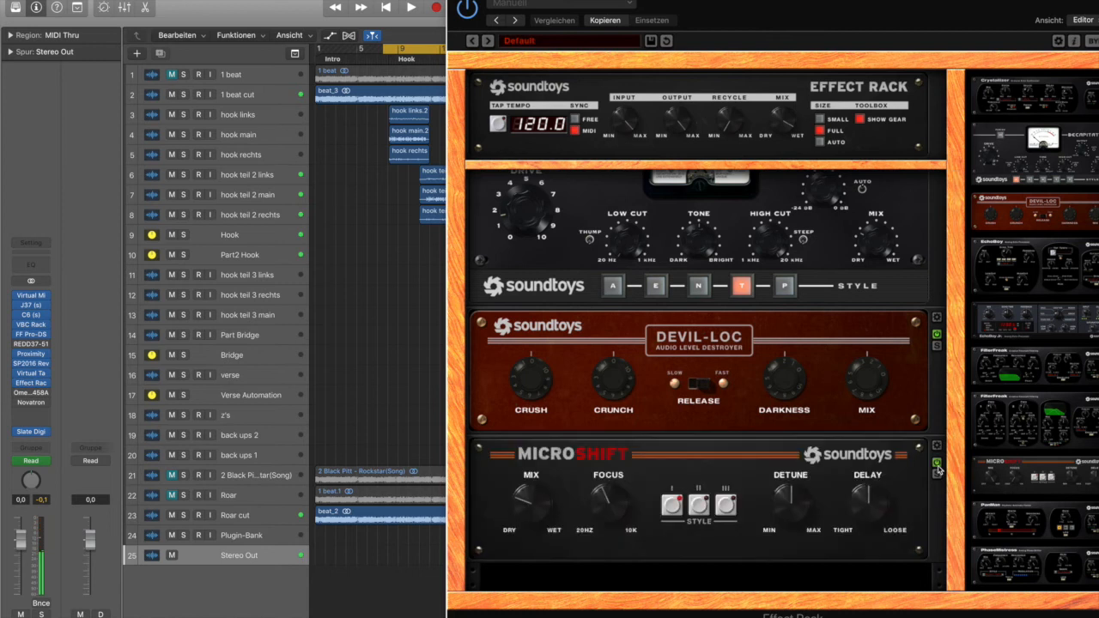
# Compare the hook with the MicroShift unit enabled and bypassed, re-enable it, and close Effect Rack
pyautogui.press('space')
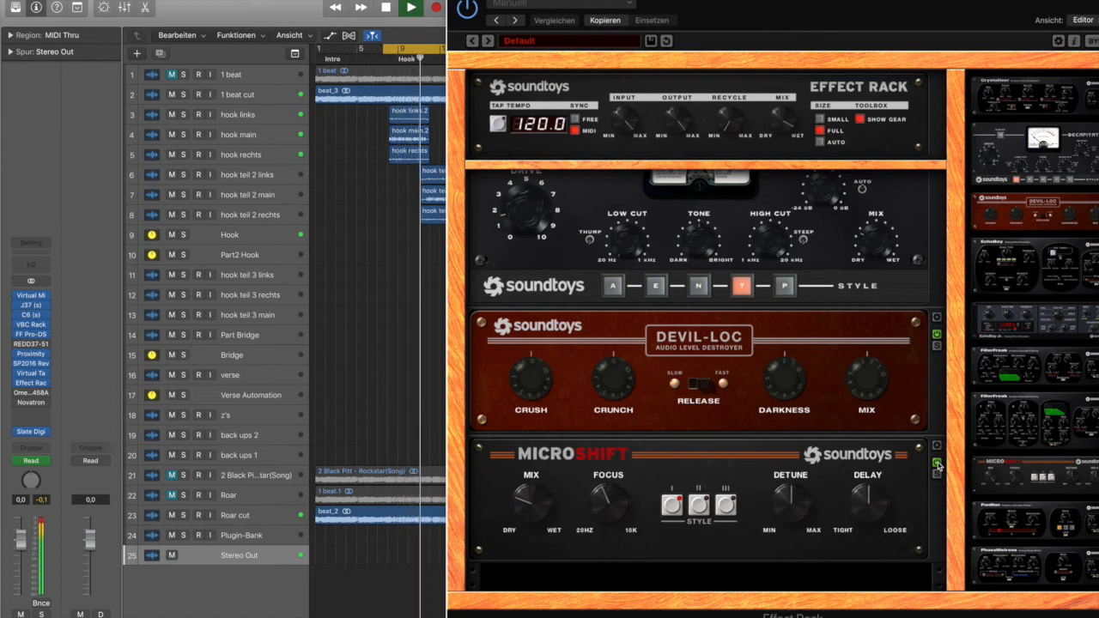
pyautogui.press('space')
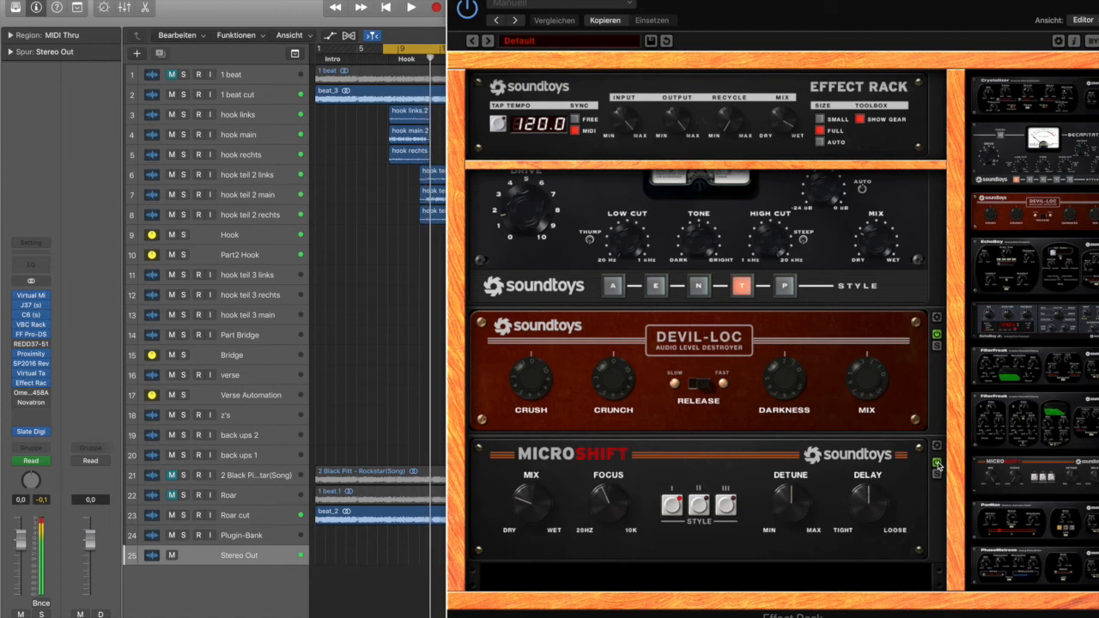
pyautogui.click(937, 464)
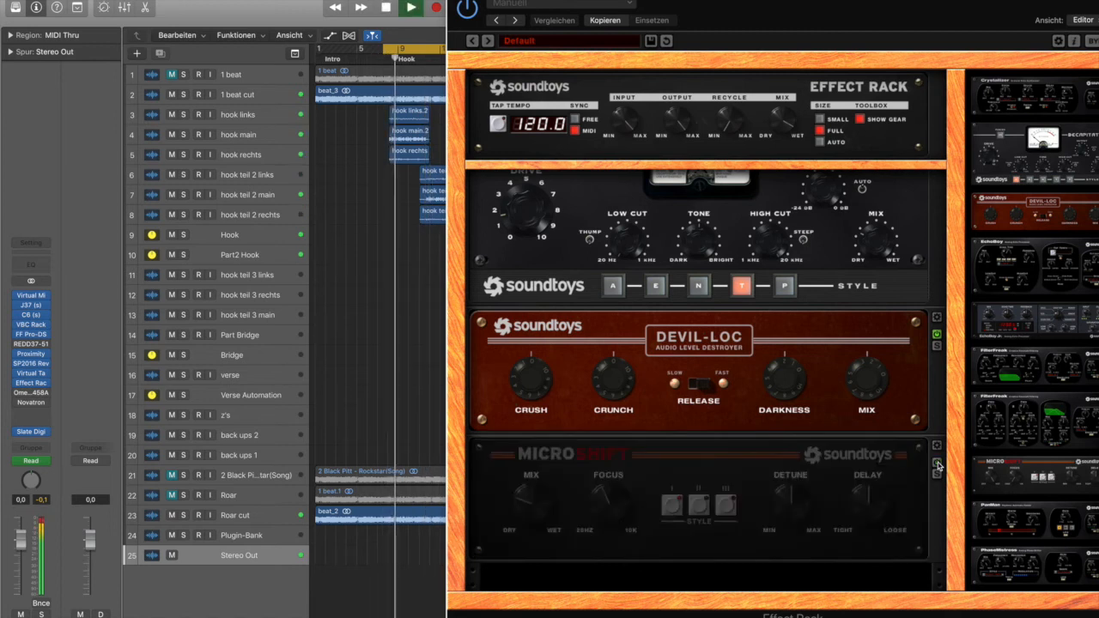
pyautogui.click(936, 464)
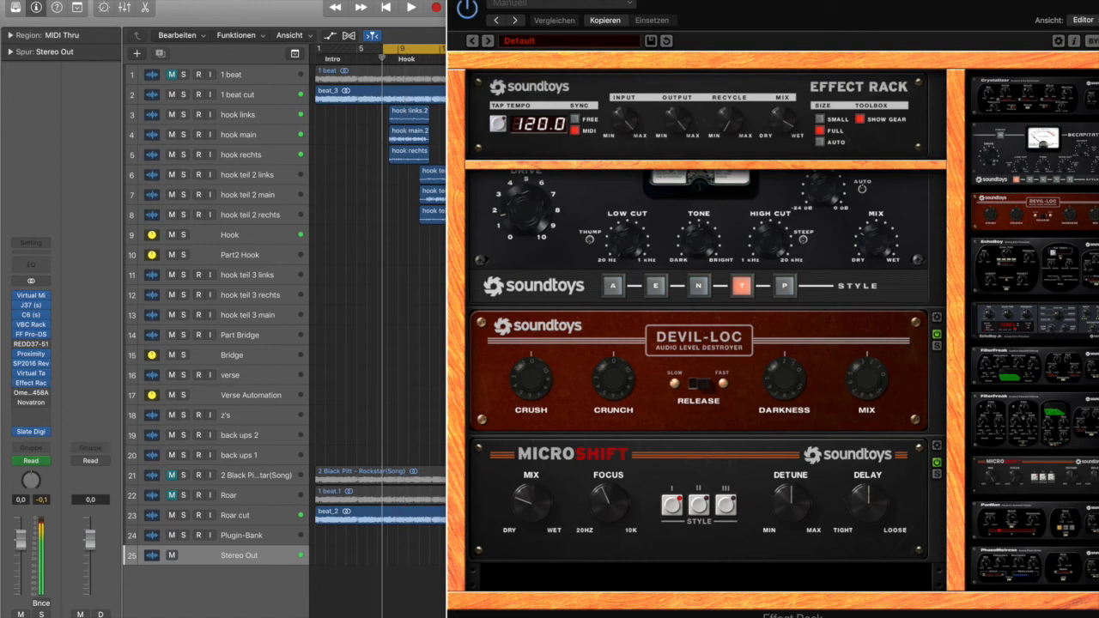
pyautogui.click(456, 1)
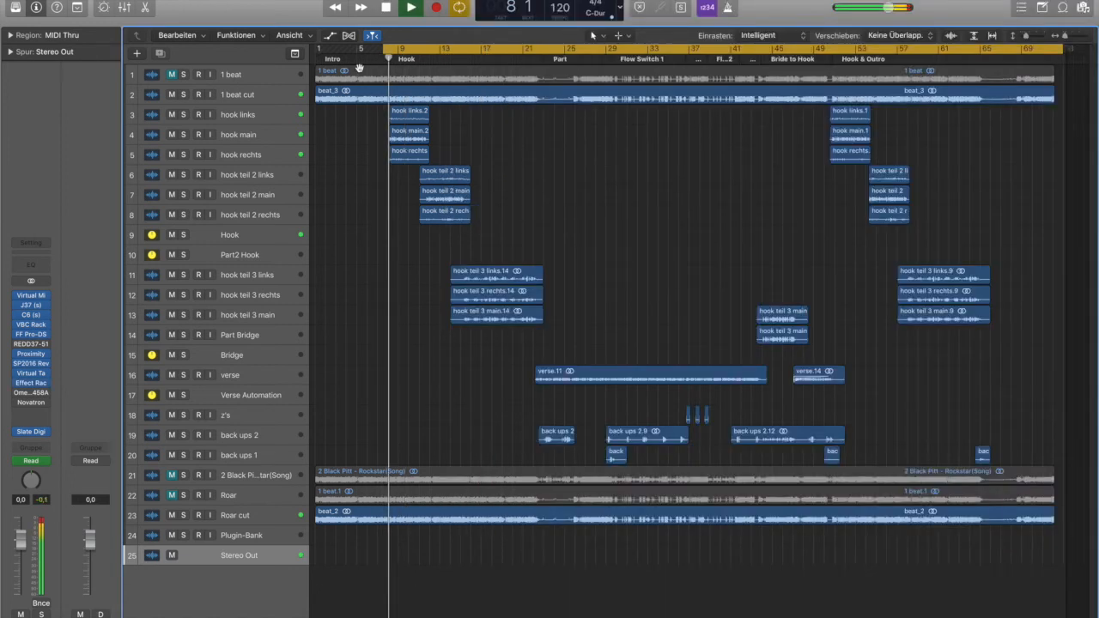
# Look over the Omega 458A plug-in on Stereo Out during playback and dismiss the system overload alert
pyautogui.click(32, 394)
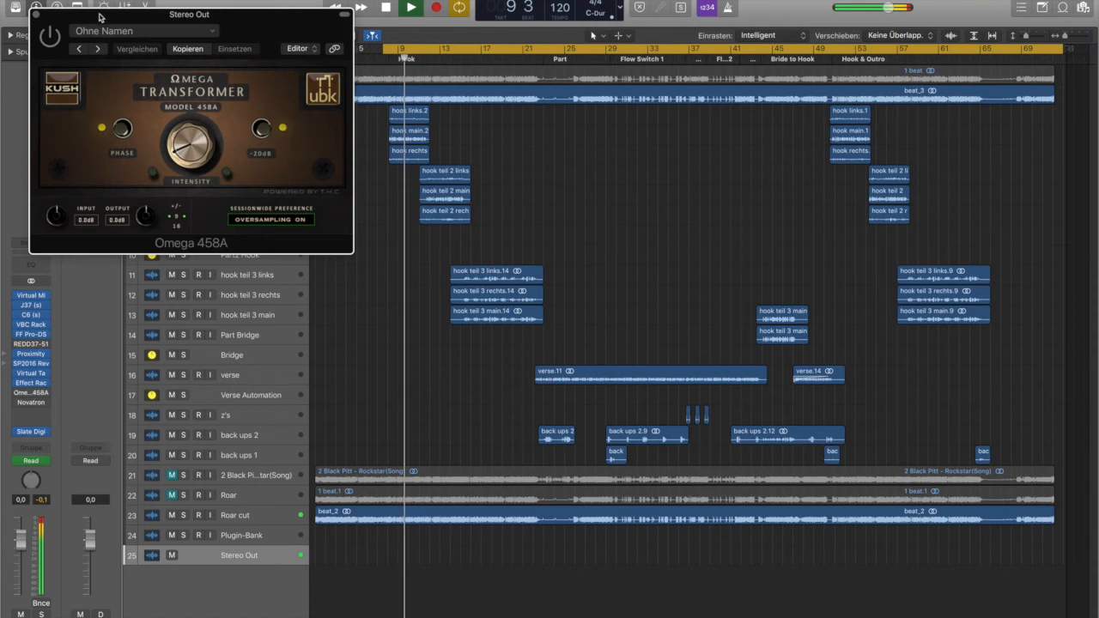
pyautogui.moveTo(258, 30); pyautogui.dragTo(643, 196)
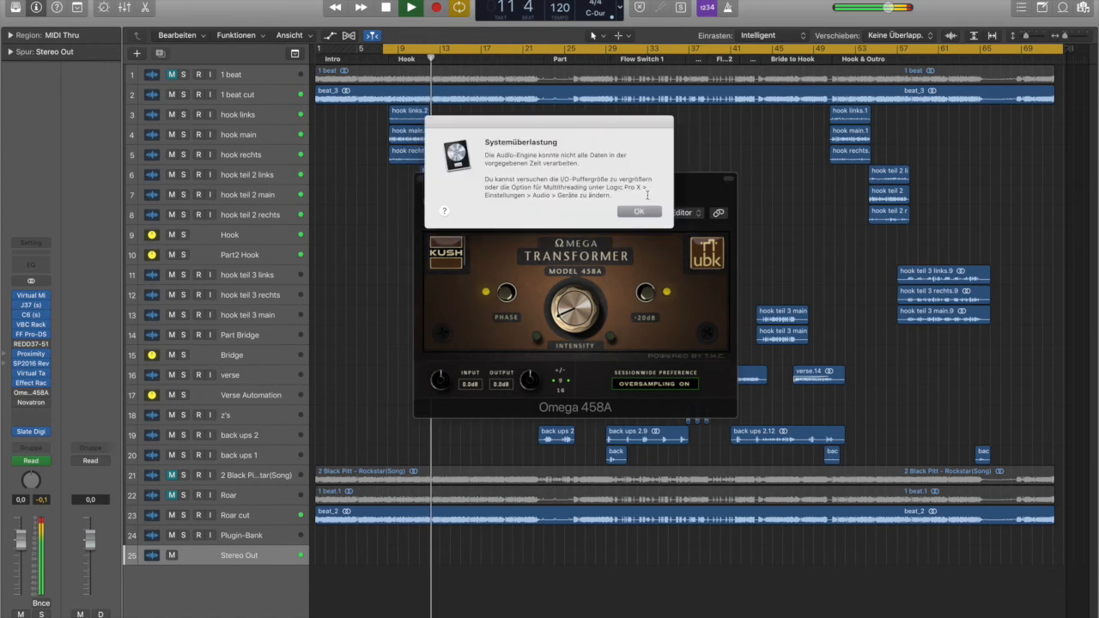
pyautogui.click(639, 213)
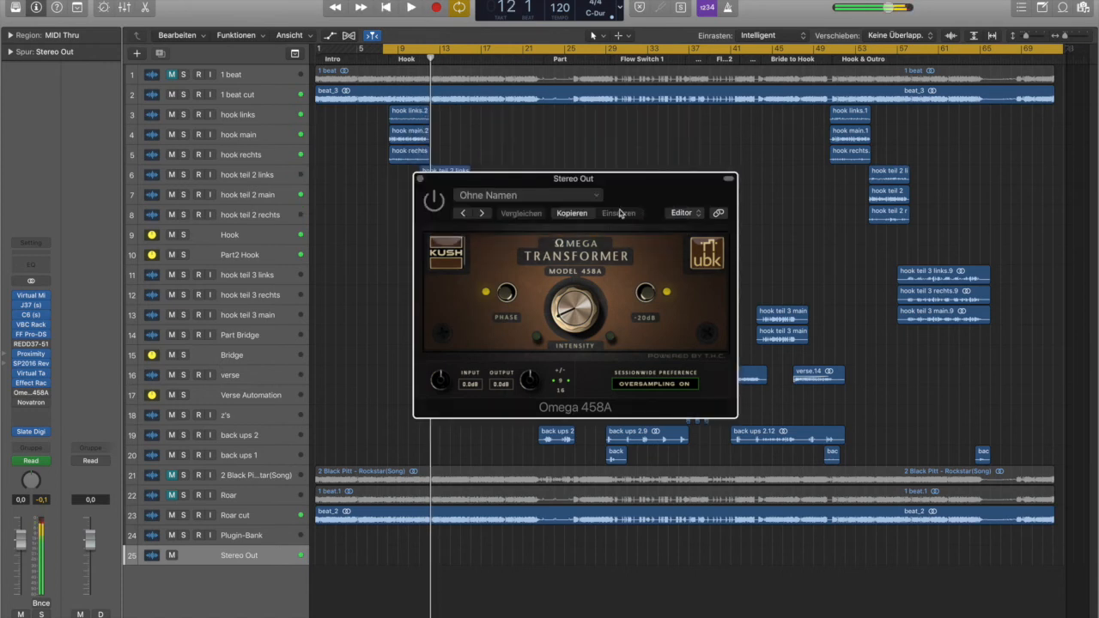
pyautogui.click(420, 178)
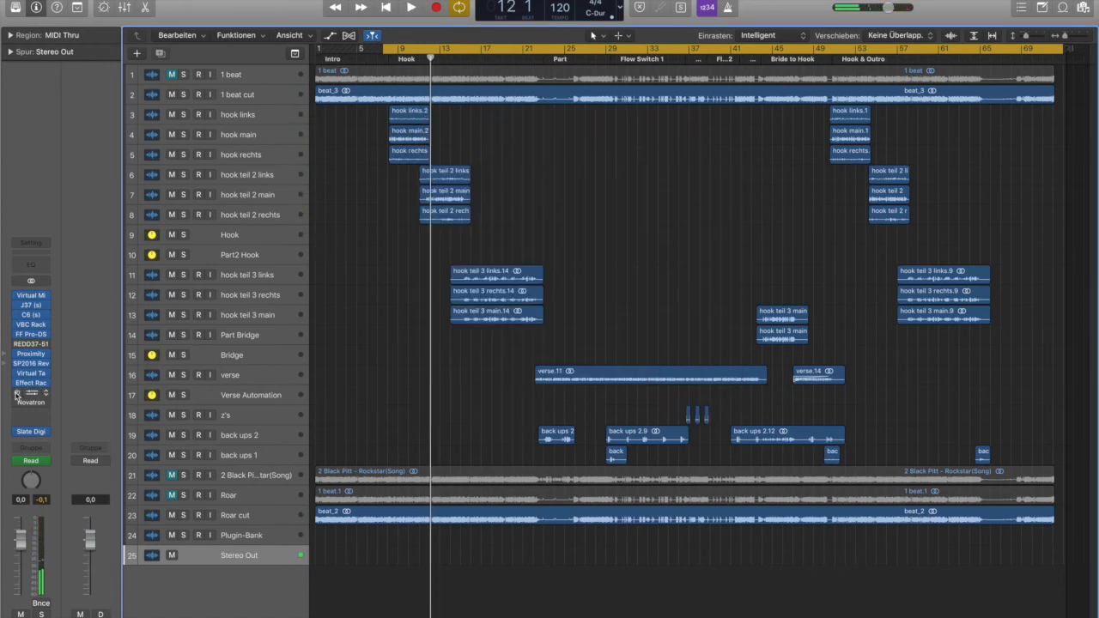
# Play the hook briefly and set the active smcFanControl setting to MyHighRPM
pyautogui.press('space')
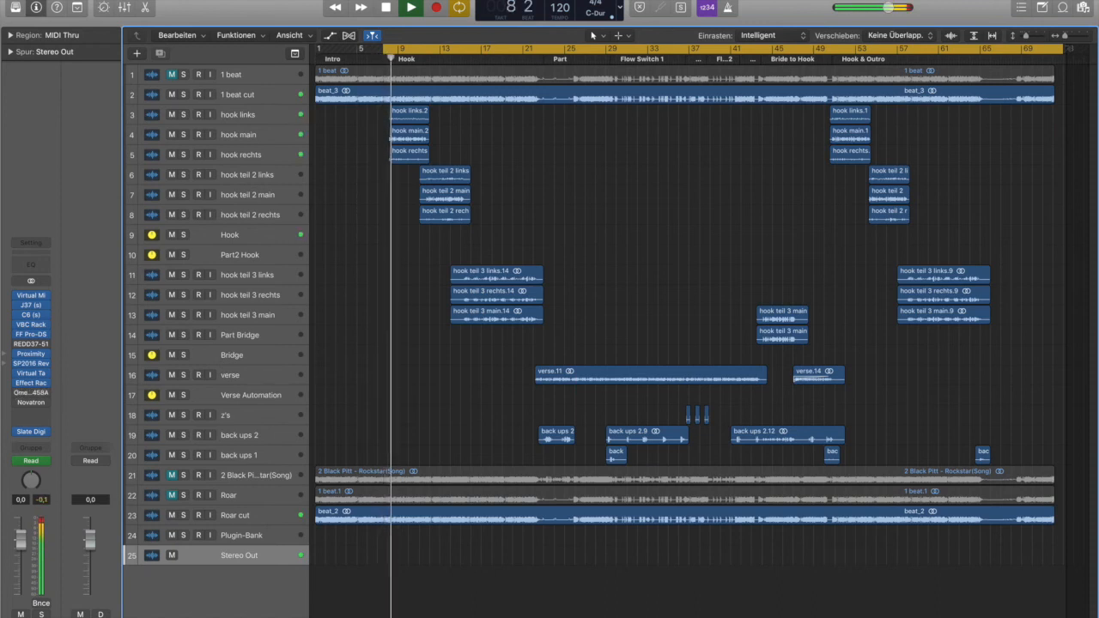
pyautogui.click(887, 8)
pyautogui.moveTo(886, 8)
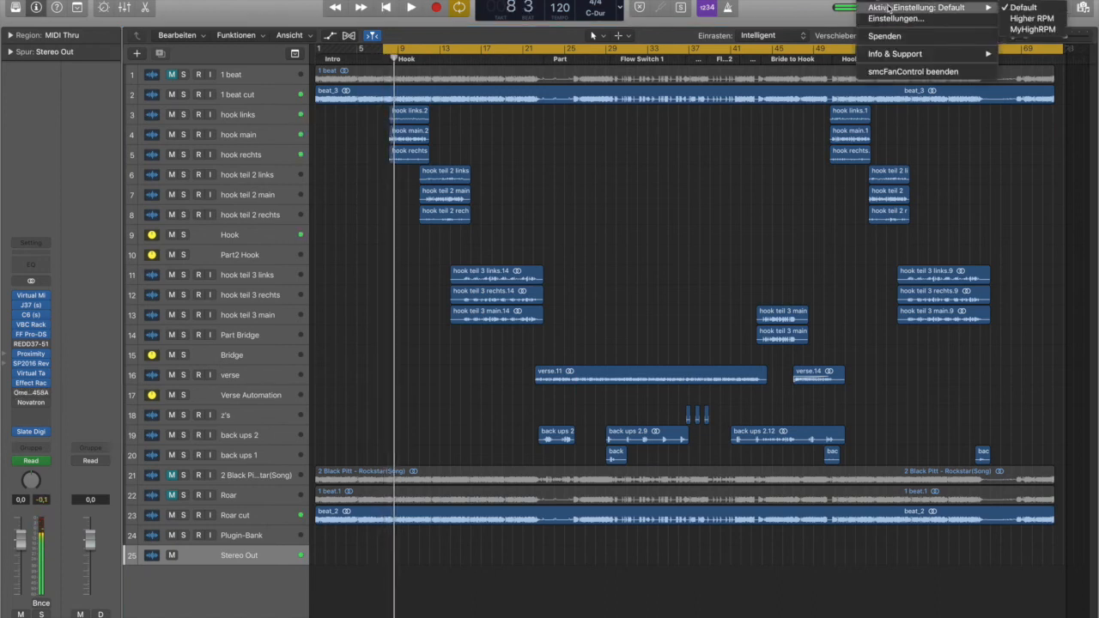
pyautogui.click(1017, 33)
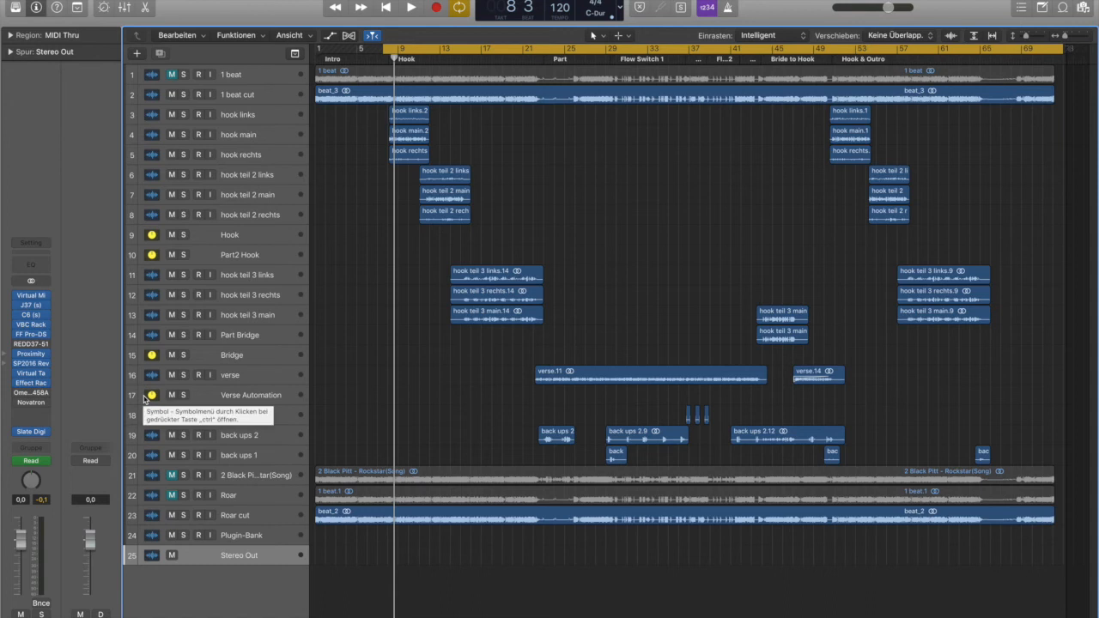
# Inspect the Omega 458A and Novatron plug-ins on Stereo Out one after the other, closing each
pyautogui.click(31, 393)
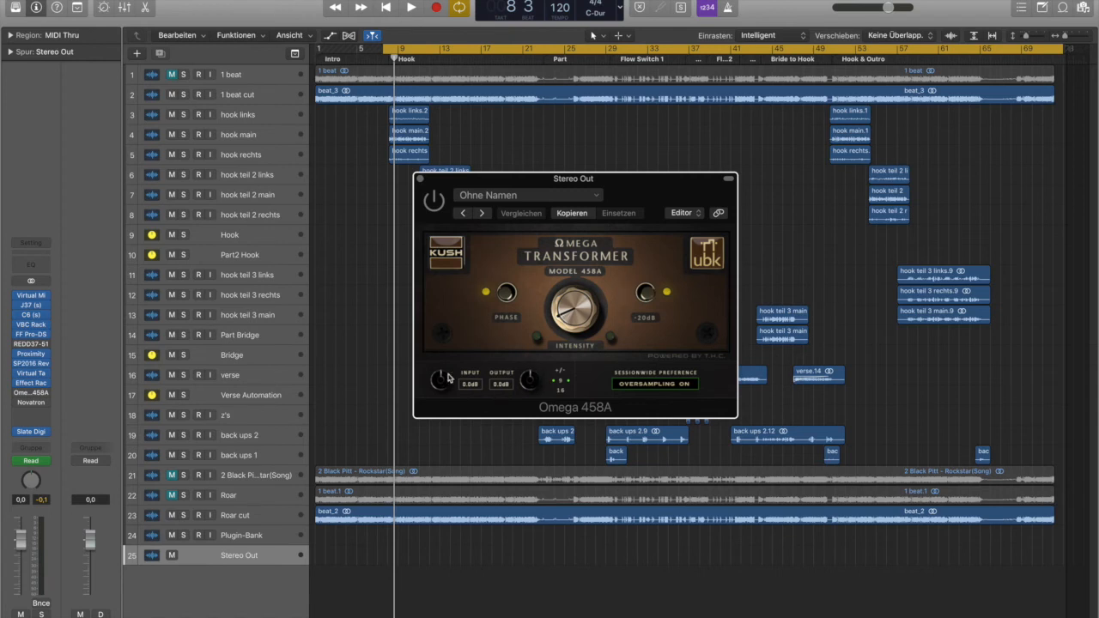
pyautogui.click(420, 178)
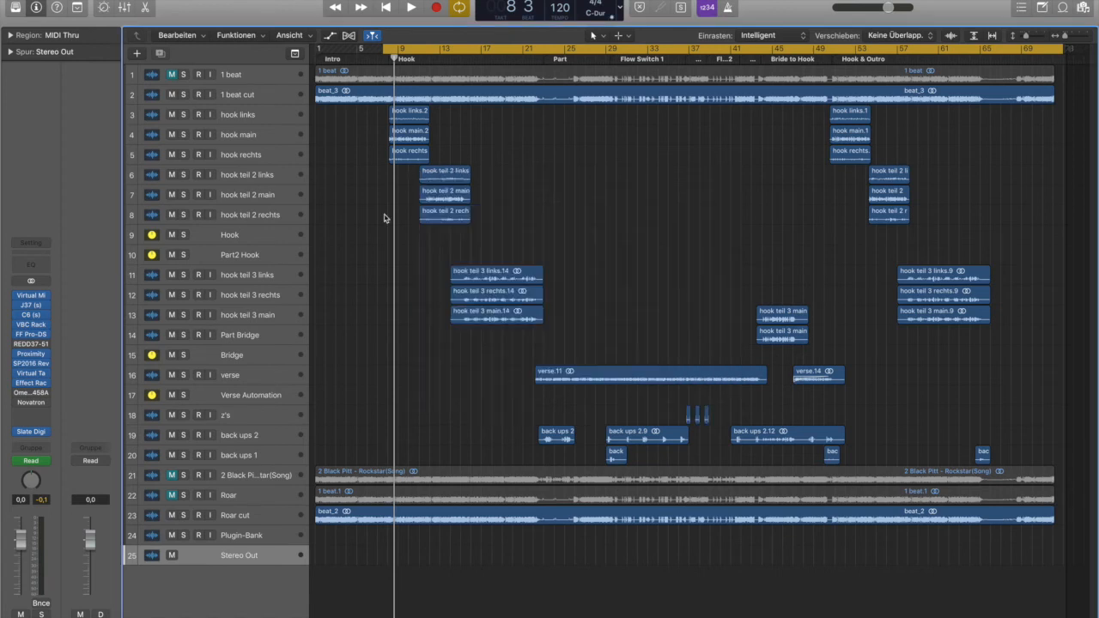
pyautogui.click(36, 403)
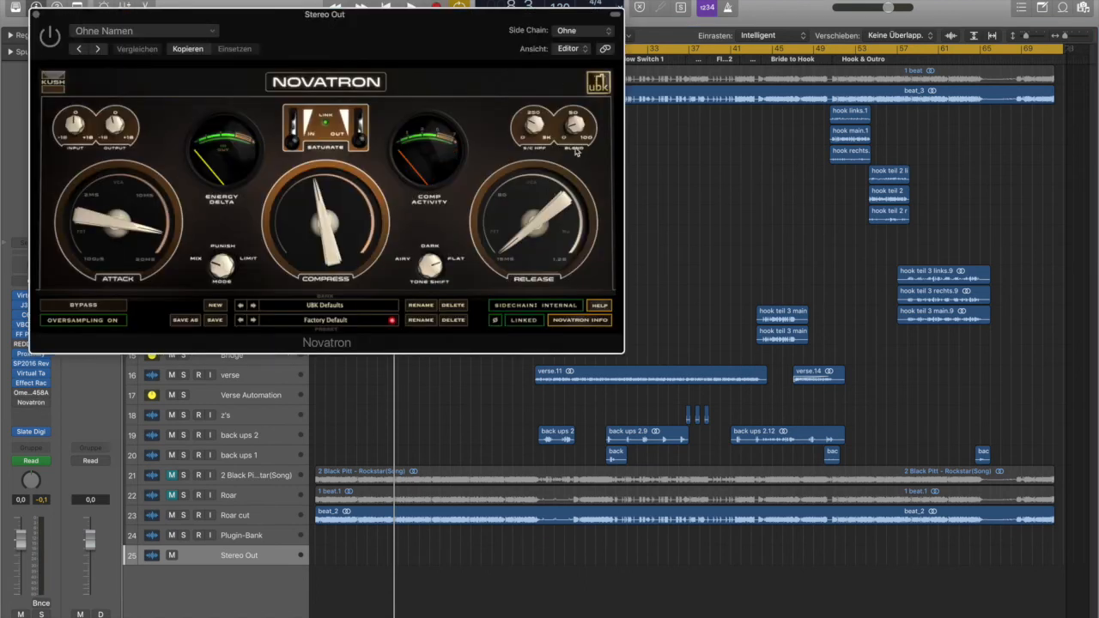
pyautogui.click(35, 15)
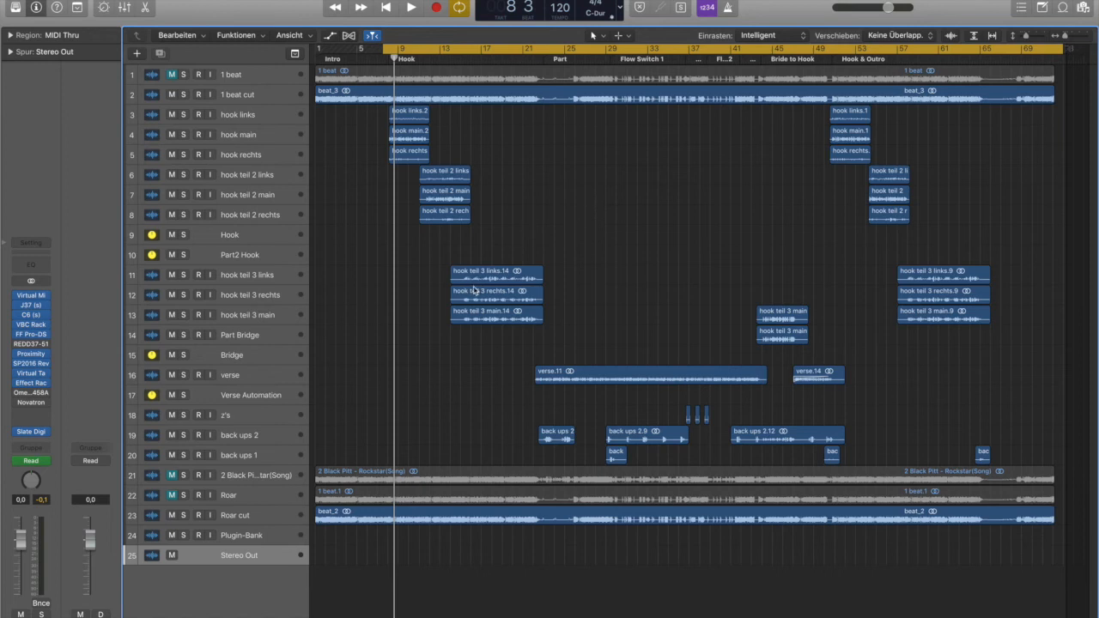
# Audition the hook with Omega 458A off and on in the Stereo Out chain, leaving it enabled
pyautogui.press('space')
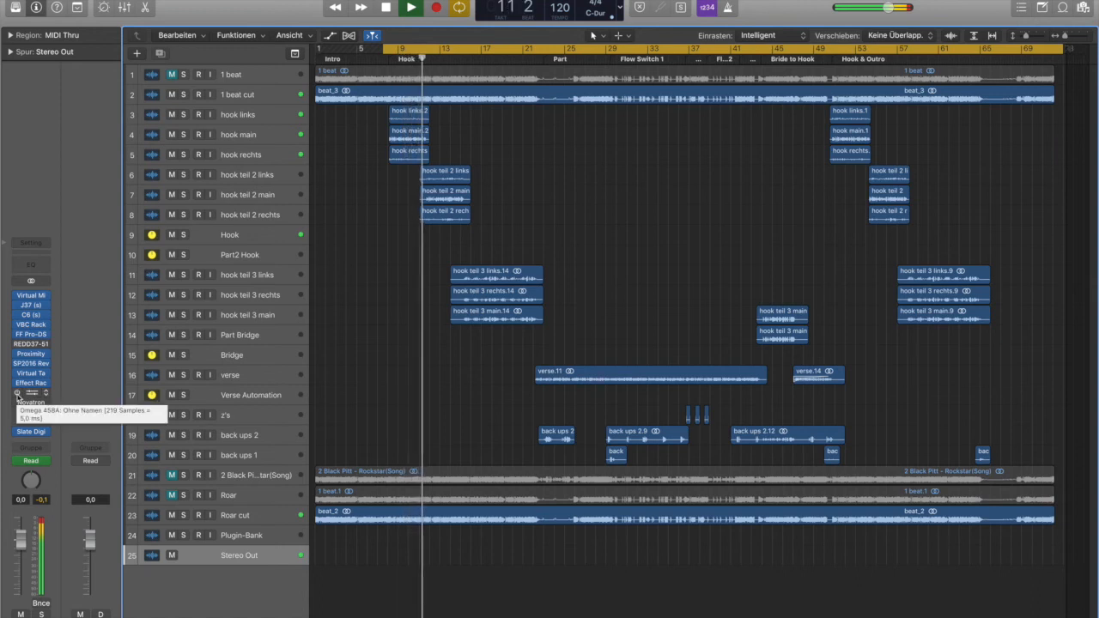
pyautogui.press('space')
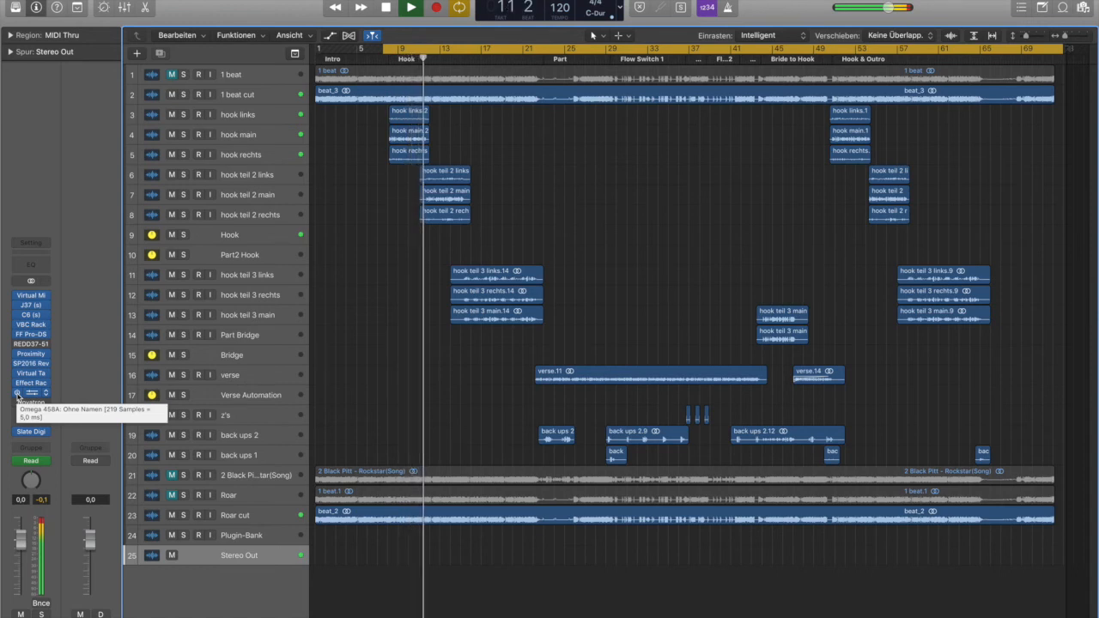
pyautogui.press('space')
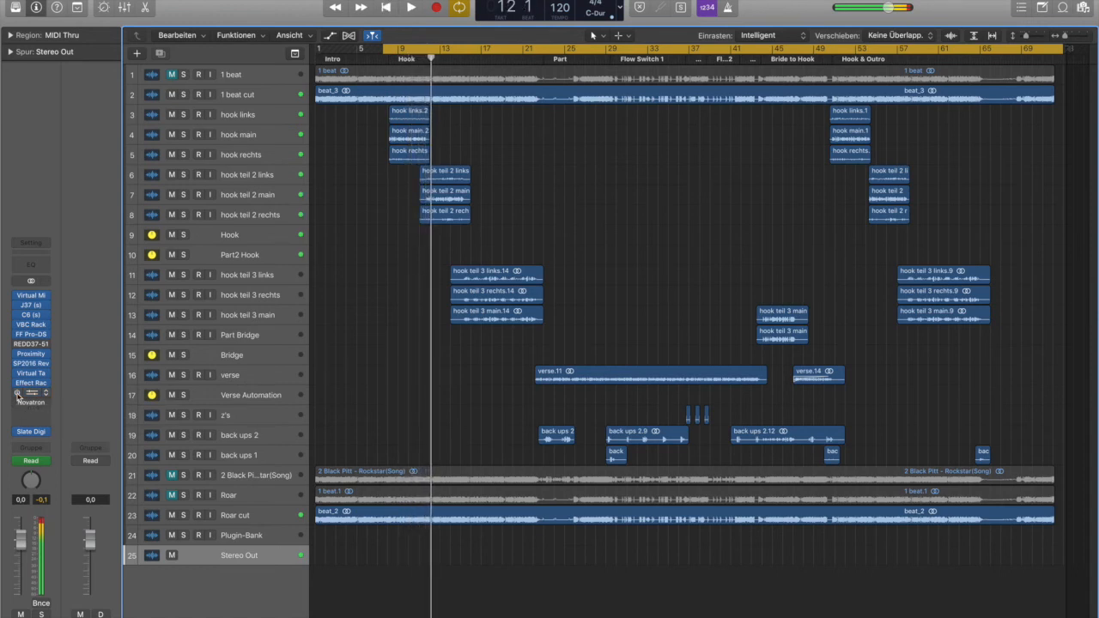
pyautogui.press('space')
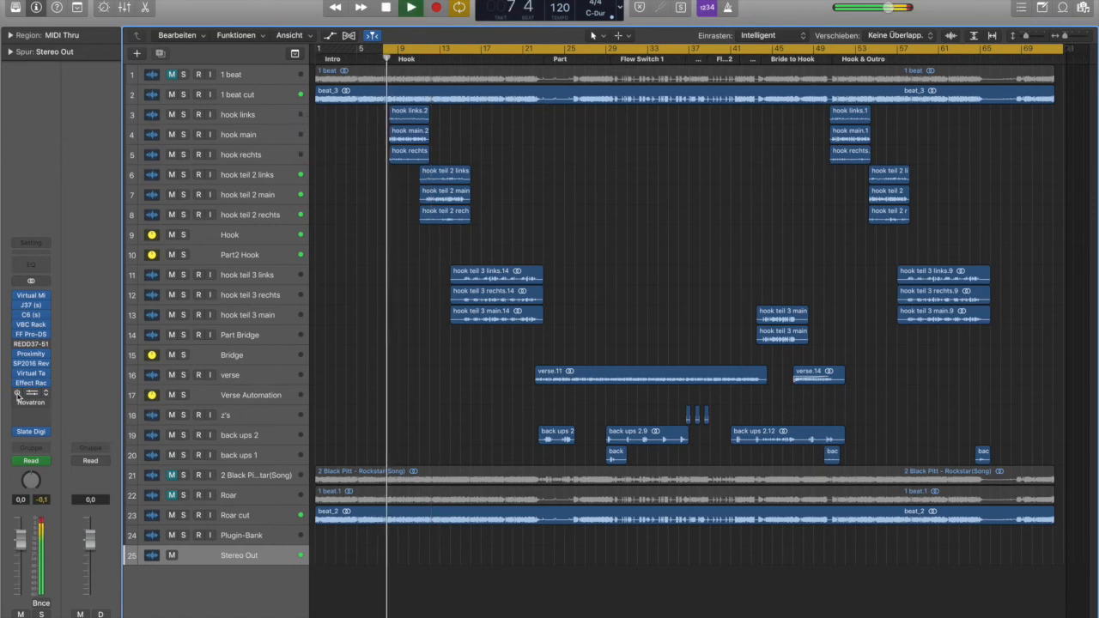
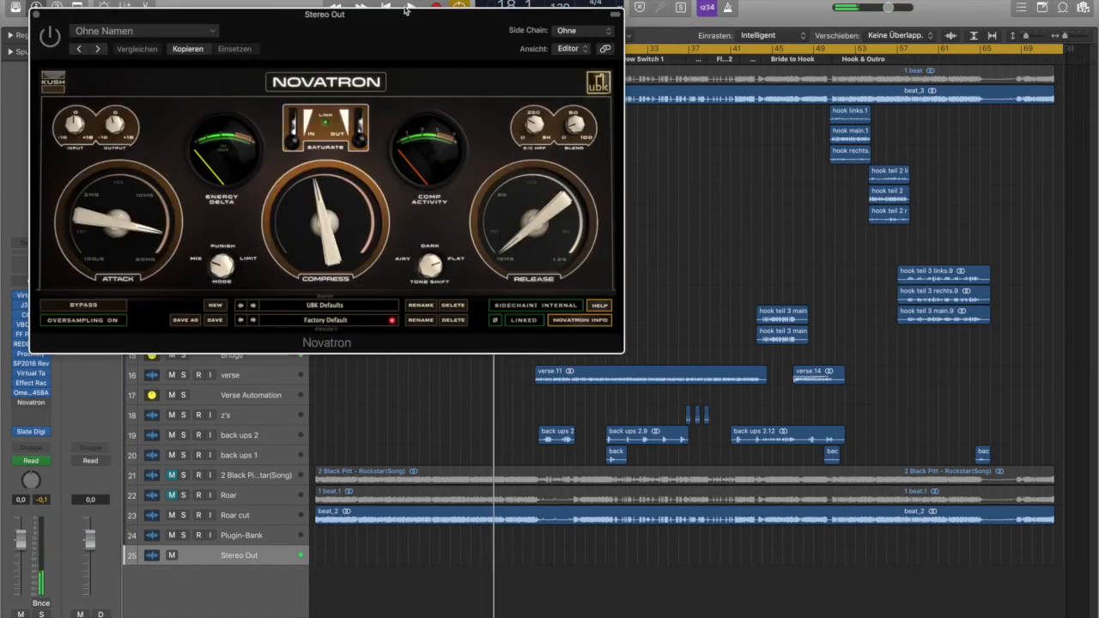
# Close the Novatron window and audition the hook with Novatron off and on in the Stereo Out chain
pyautogui.moveTo(374, 38); pyautogui.dragTo(623, 72)
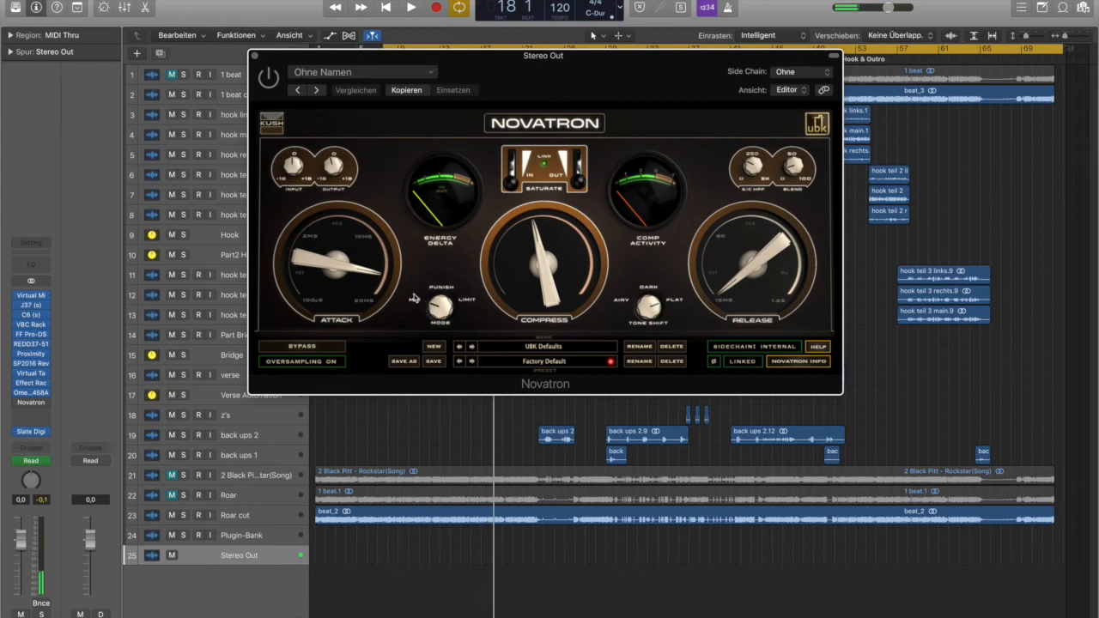
pyautogui.click(254, 56)
pyautogui.press('space')
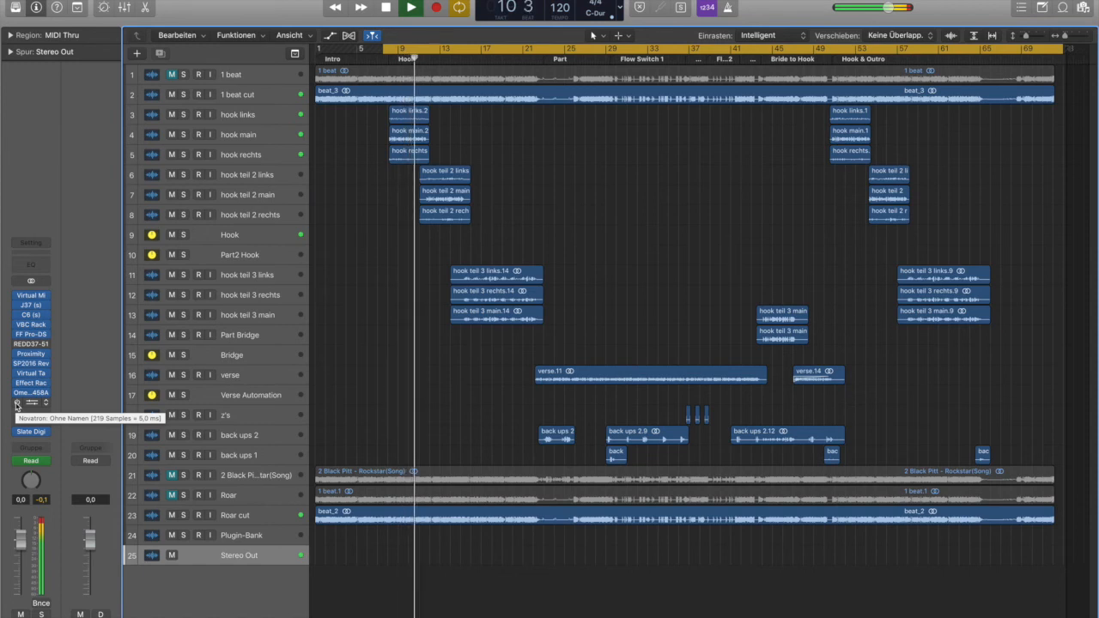
pyautogui.press('space')
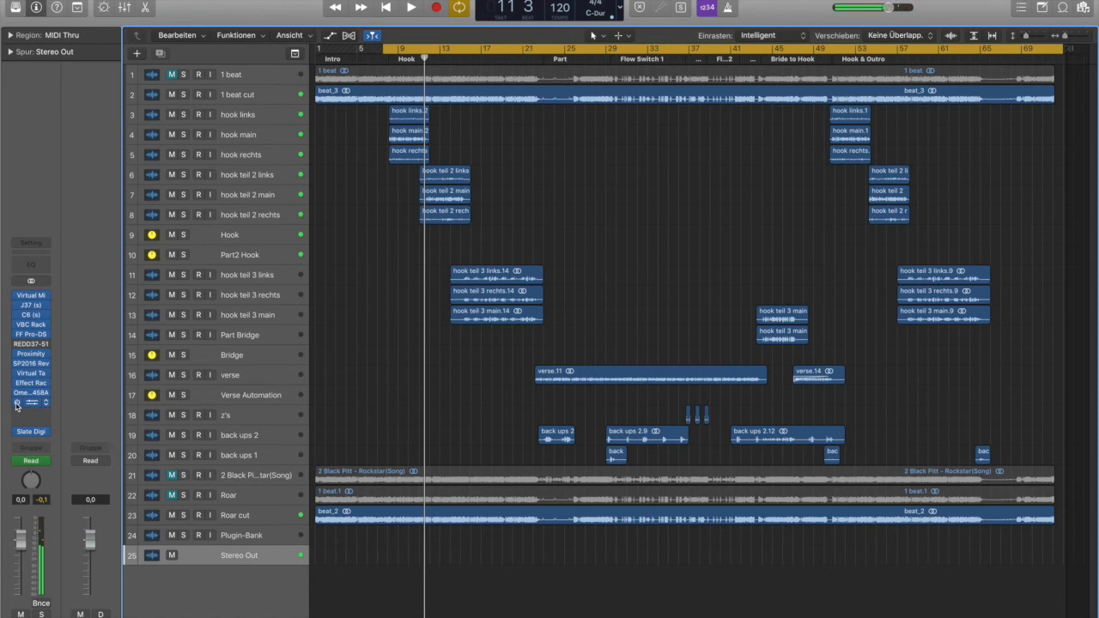
pyautogui.press('space')
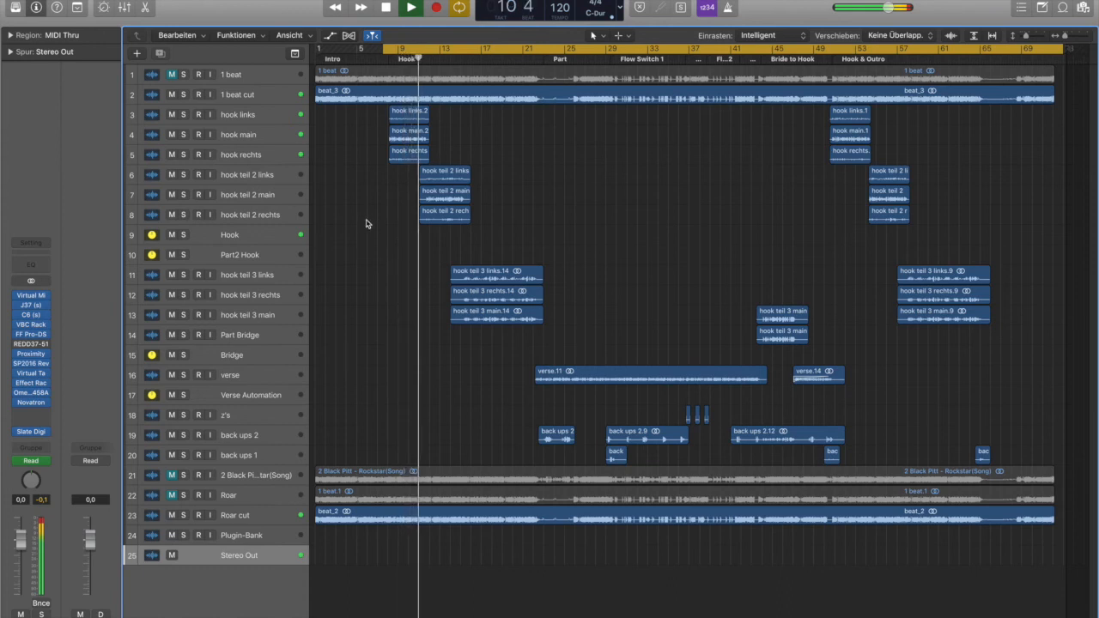
# Compare the hook teil 3 section around bars 16 to 18 with Novatron switched off and on
pyautogui.moveTo(19, 404)
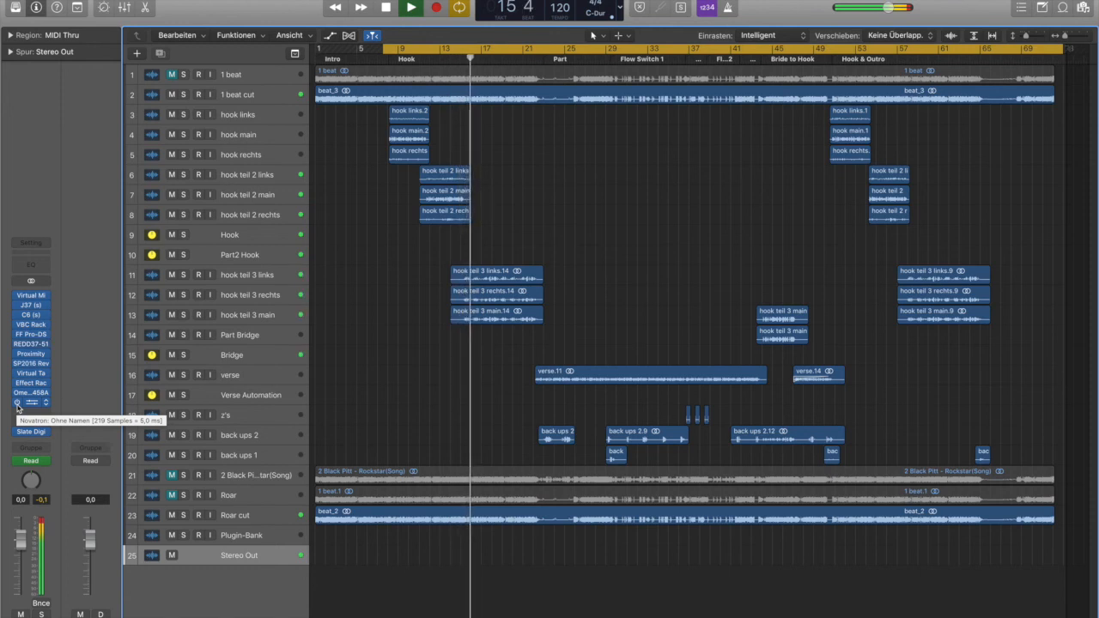
pyautogui.press('space')
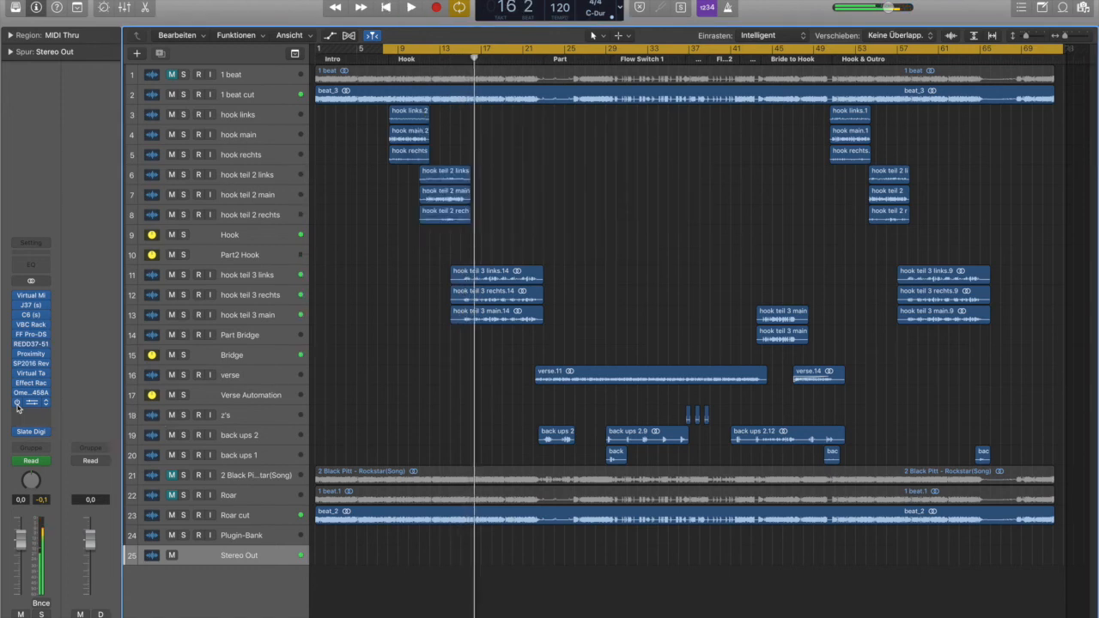
pyautogui.press('space')
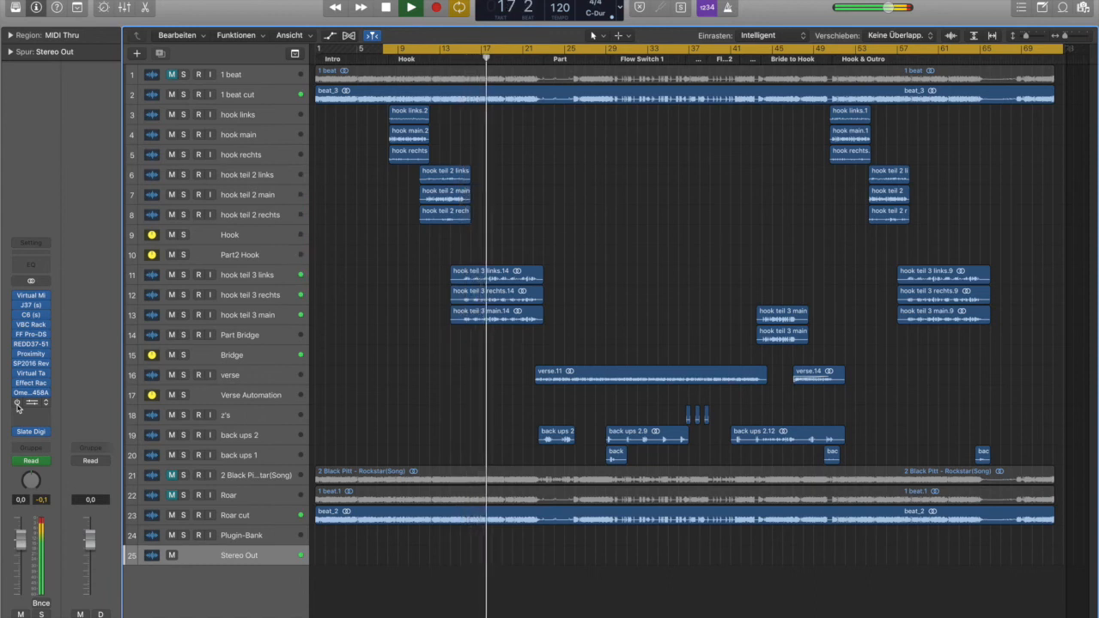
pyautogui.press('space')
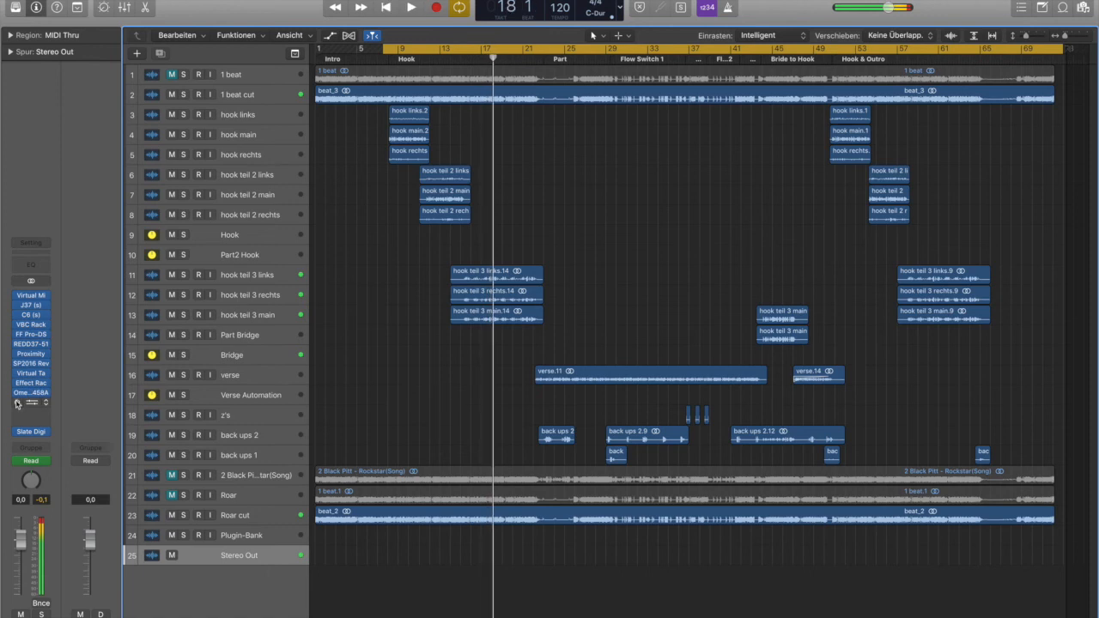
pyautogui.press('space')
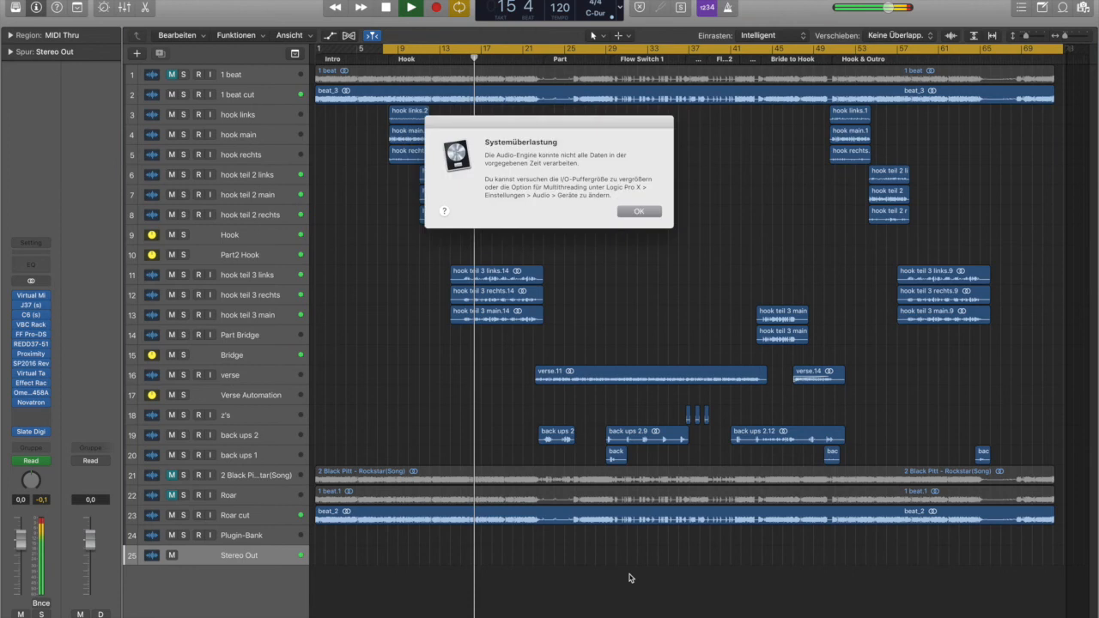
# Dismiss the overload alert and compare the section from bar 18 with Novatron off and on, with cycle mode off
pyautogui.press('Return')
pyautogui.press('space')
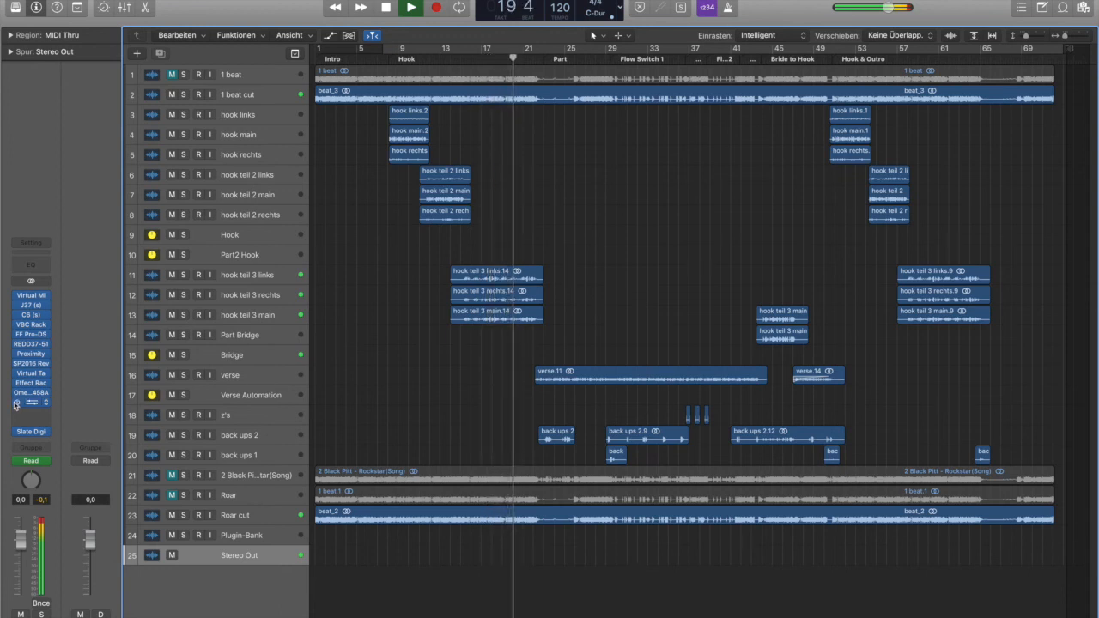
pyautogui.press('Return')
pyautogui.click(488, 59)
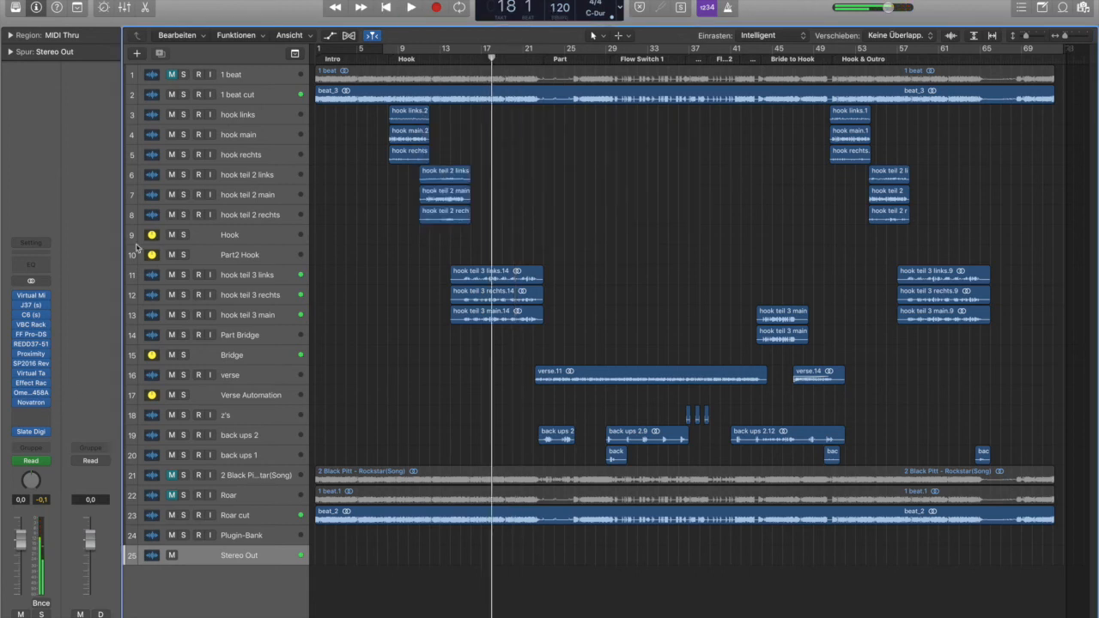
pyautogui.press('space')
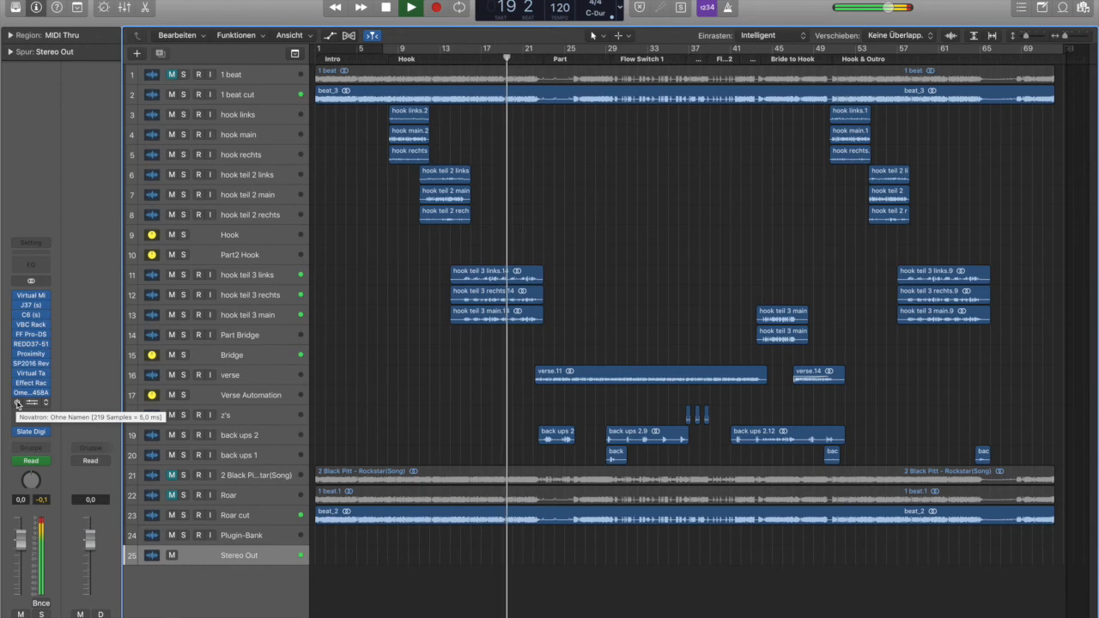
pyautogui.press('space')
# Play the verse from bar 27 to audition the Stereo Out chain
pyautogui.click(583, 57)
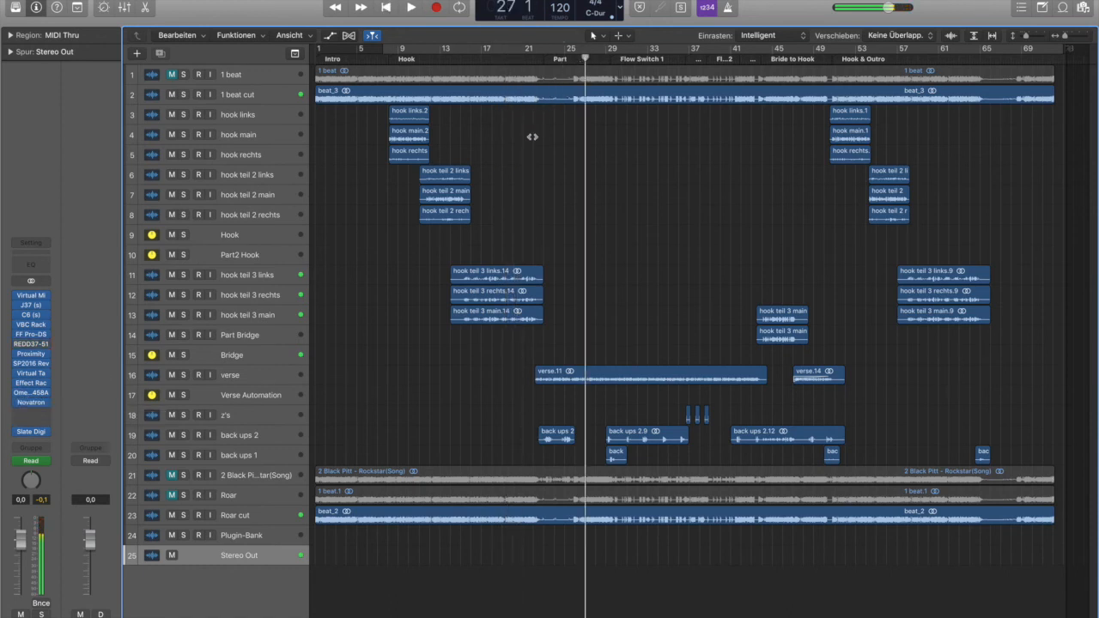
pyautogui.press('space')
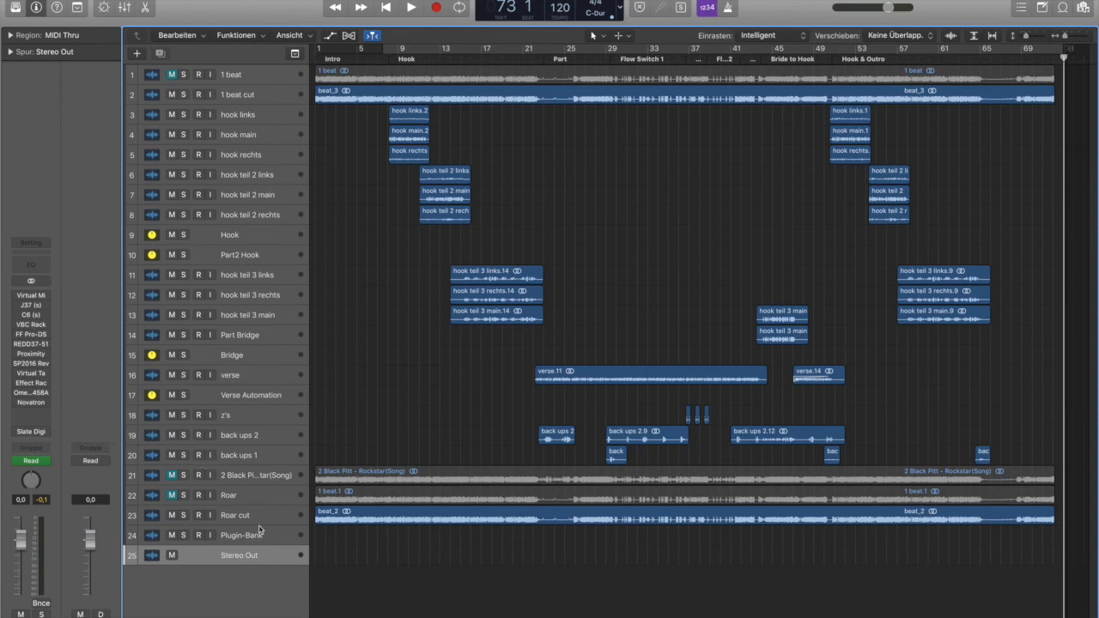
# Audition the soloed 2 Black Pitt - Rockstar(Song) track from bar 8, turn cycle mode on, and unsolo the track
pyautogui.click(182, 475)
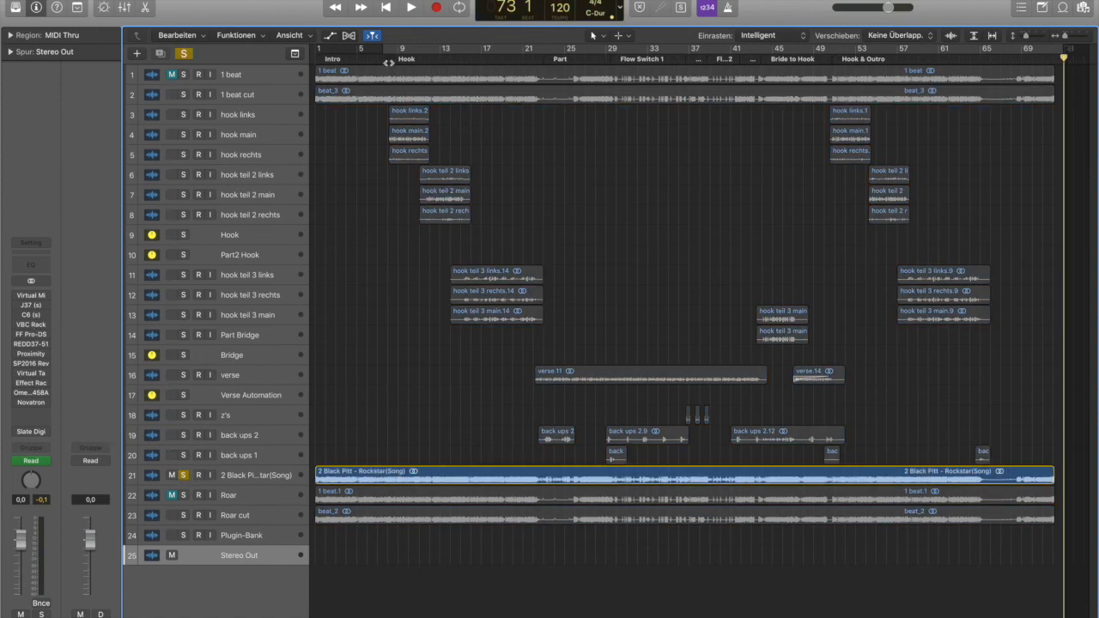
pyautogui.click(388, 59)
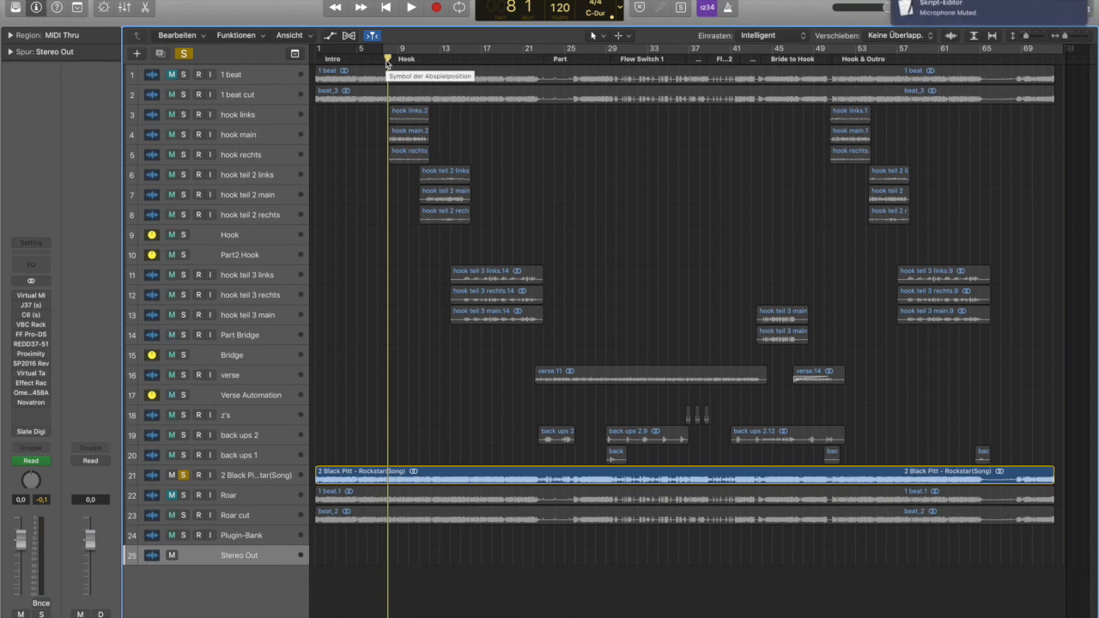
pyautogui.press('space')
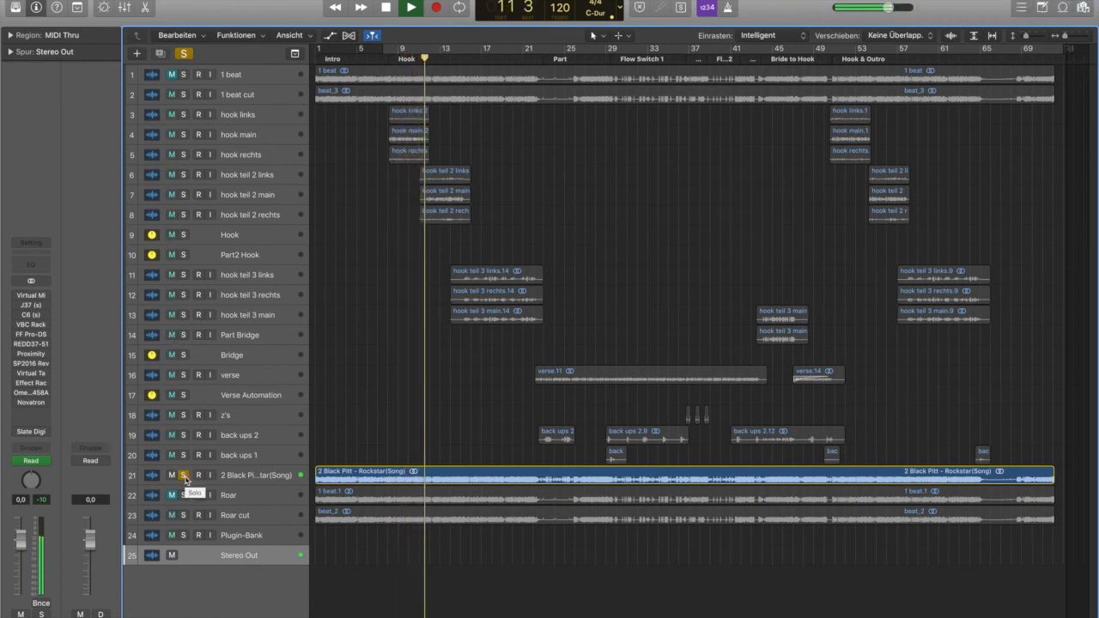
pyautogui.press('space')
pyautogui.press('c')
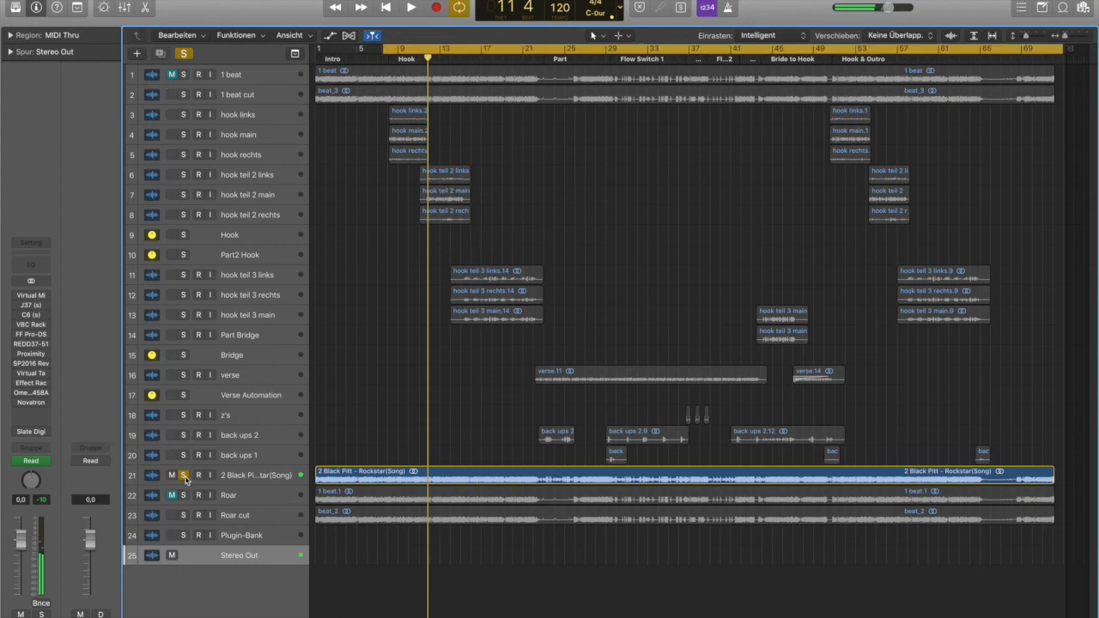
pyautogui.click(185, 476)
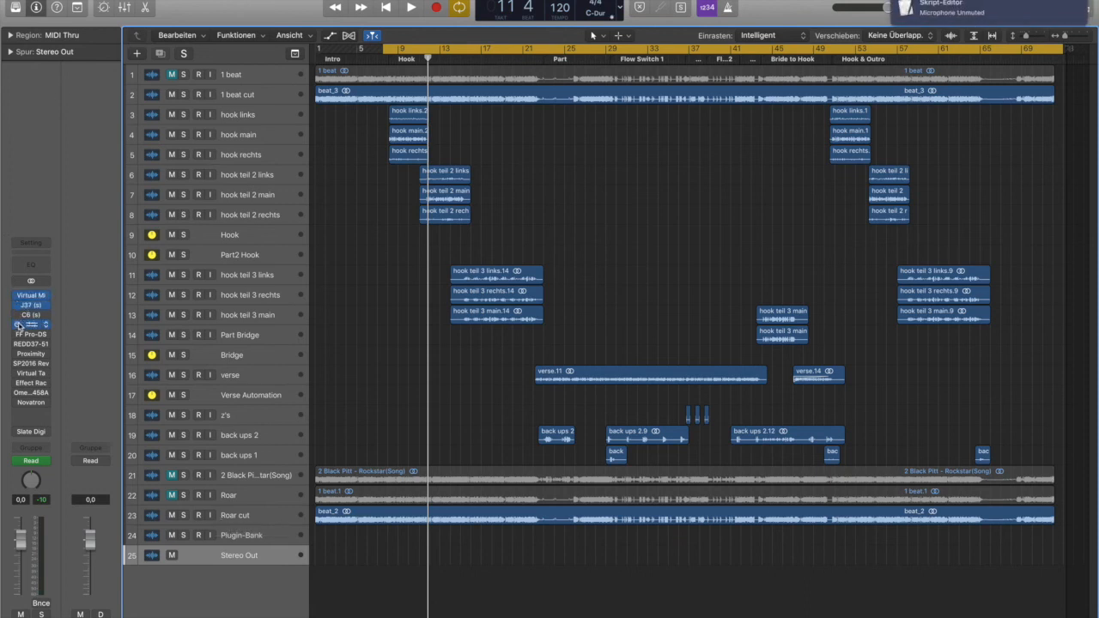
# Switch on the Stereo Out plug-ins up to the last Slate Digital slot, leaving REDD37-51 bypassed
pyautogui.click(15, 335)
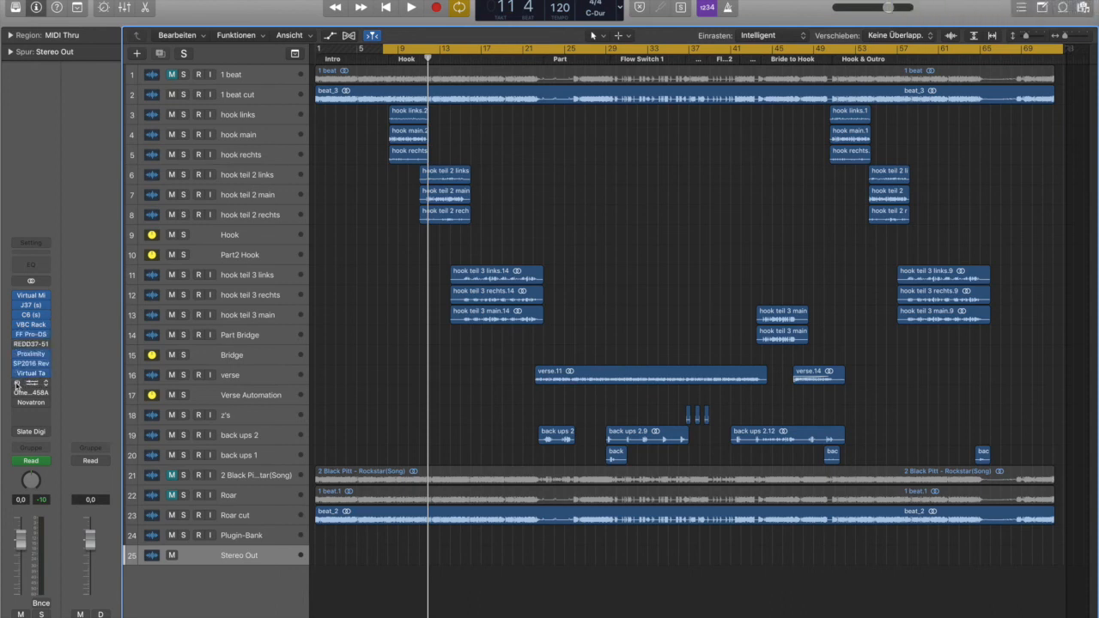
pyautogui.click(19, 435)
pyautogui.click(19, 434)
pyautogui.click(19, 434)
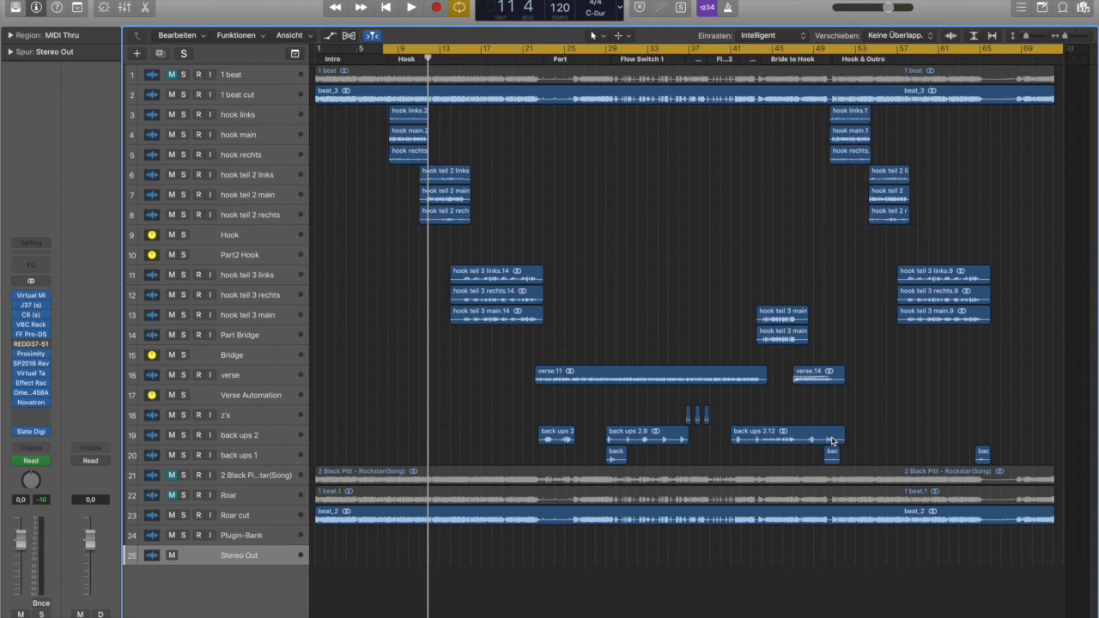
# Play the hook teil 2 section from bar 11 to audition the active Stereo Out chain, and turn cycle mode off
pyautogui.press('space')
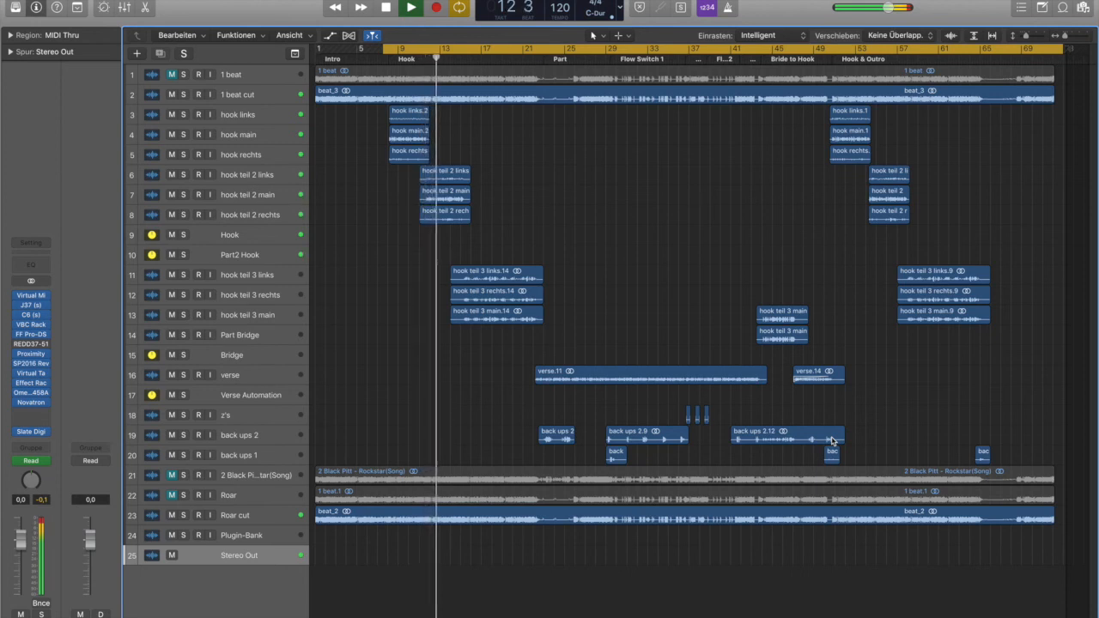
pyautogui.press('space')
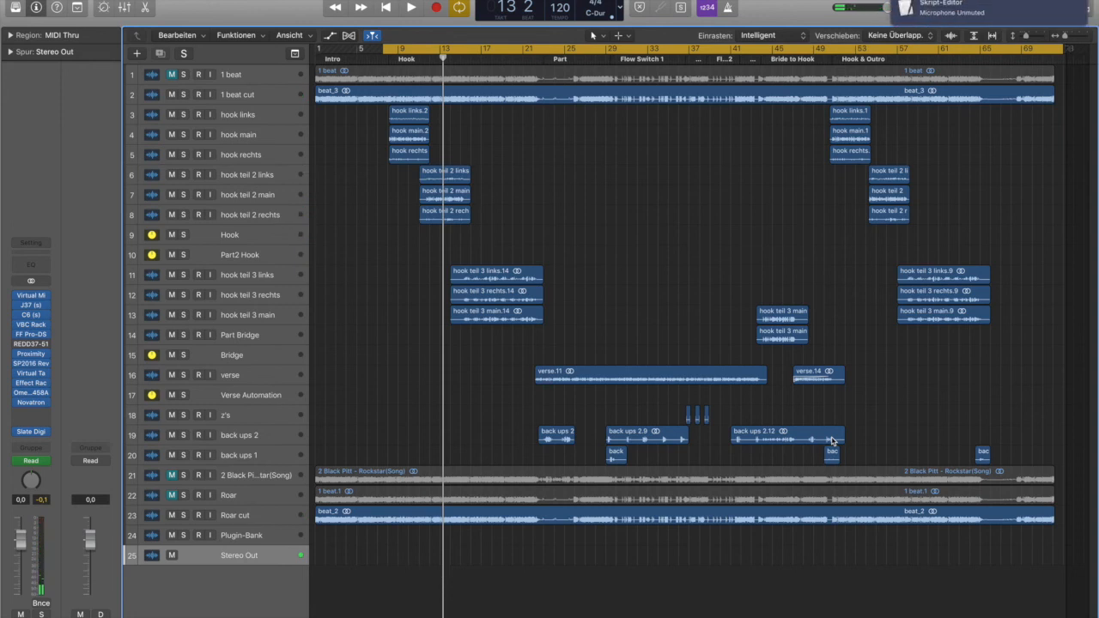
pyautogui.press('c')
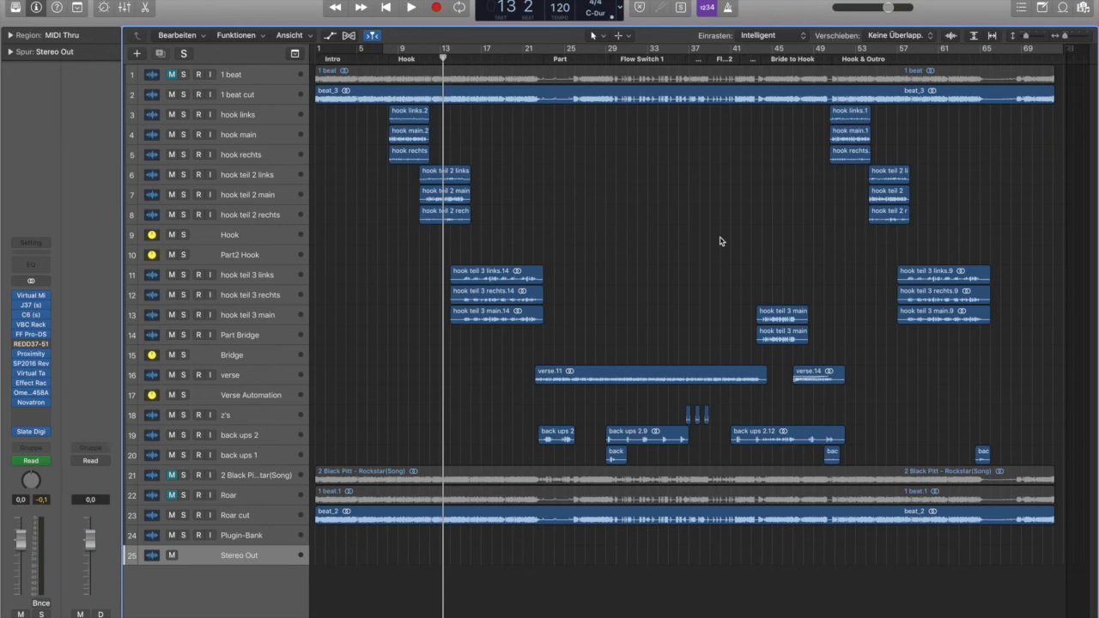
# Inspect the output routing options of the Plugin-Bank track, leaving its output on Stereo
pyautogui.click(241, 536)
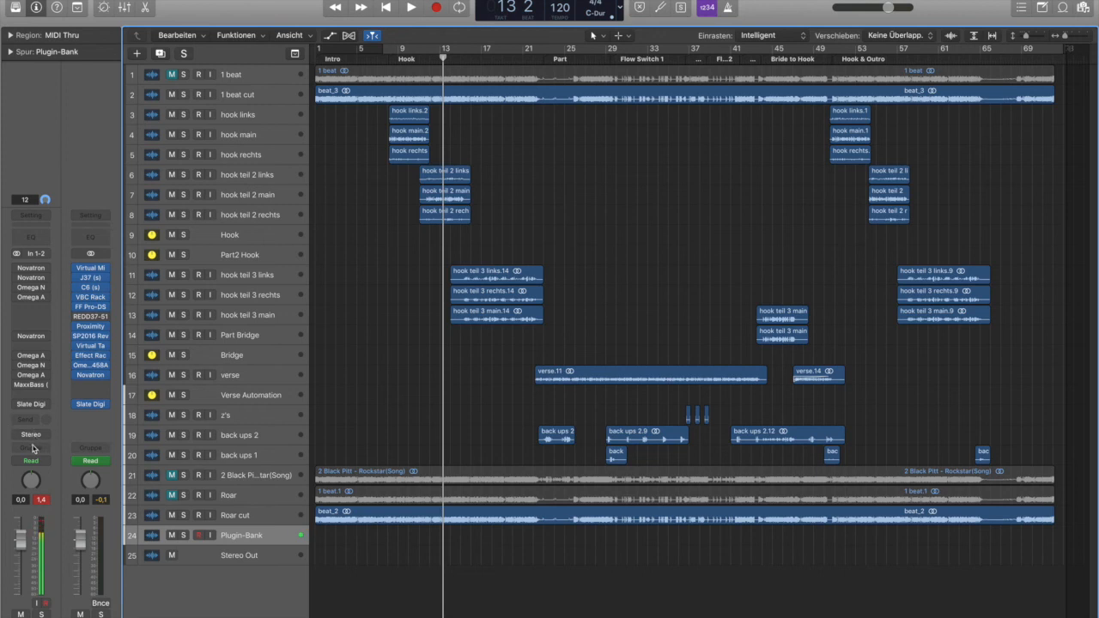
pyautogui.click(32, 436)
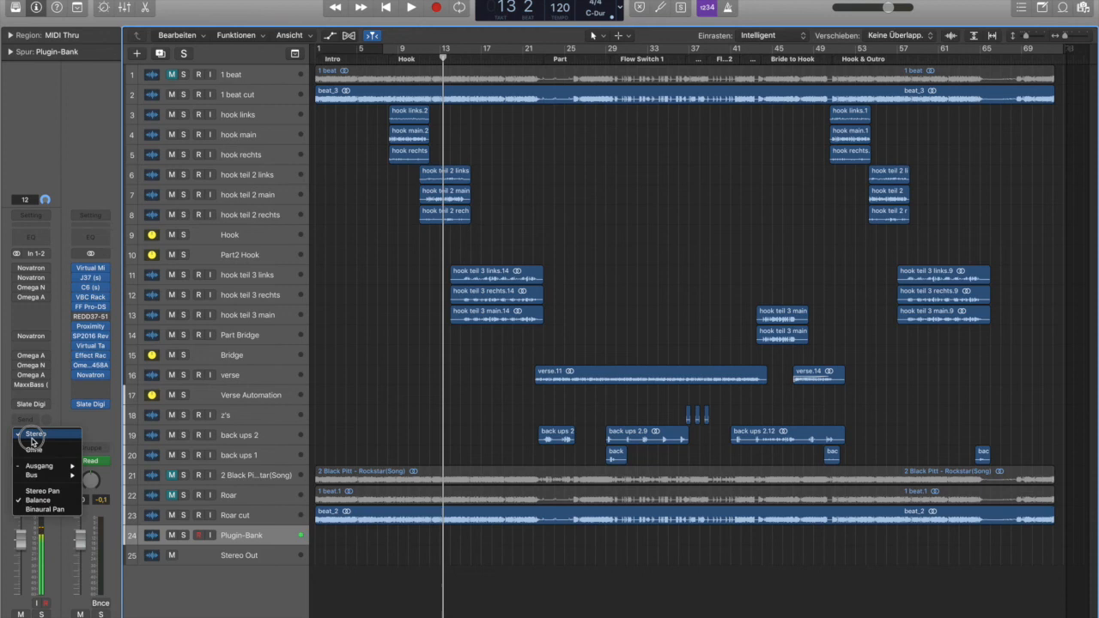
pyautogui.moveTo(63, 473)
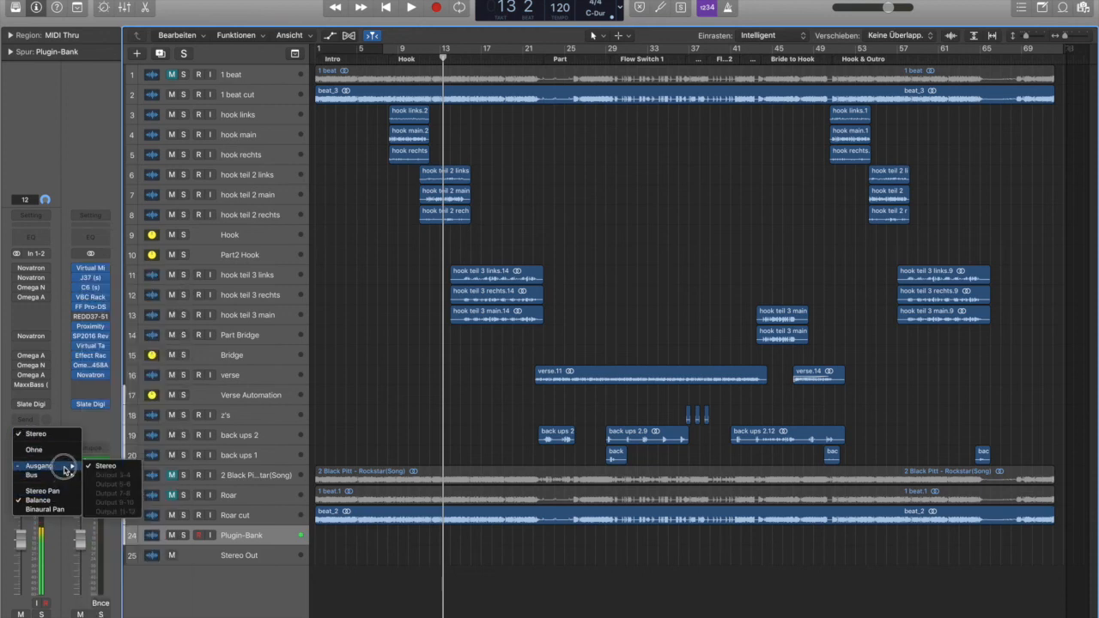
pyautogui.click(2, 435)
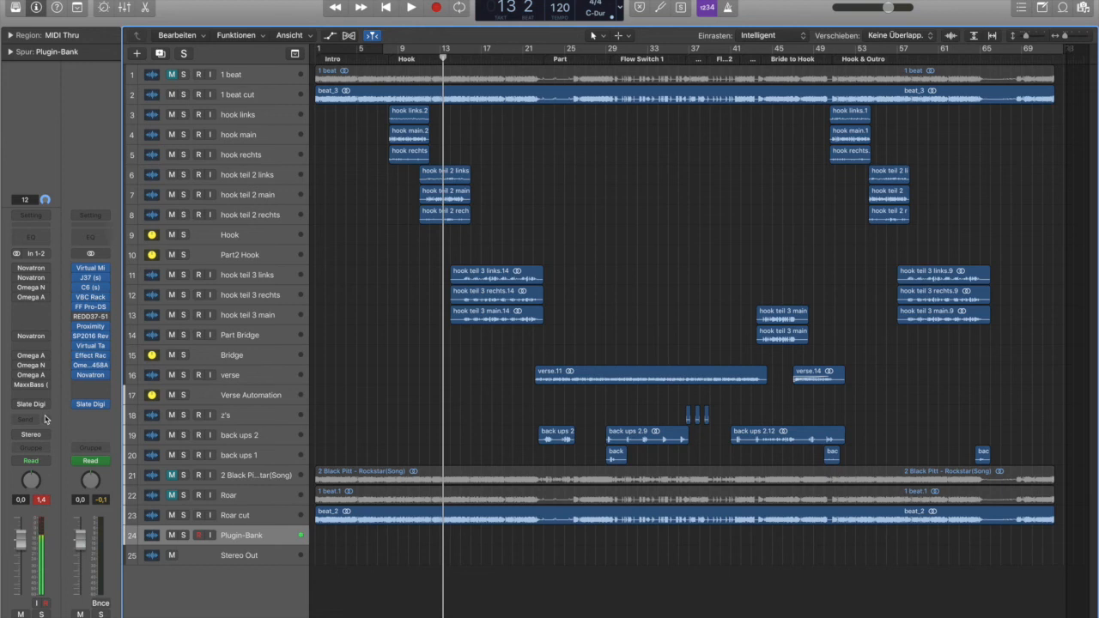
pyautogui.press('Up')
pyautogui.press('Down')
# Change the Intensity of Omega A on Plugin-Bank, compare it with the original setting, and close the plug-in window on the original
pyautogui.click(30, 354)
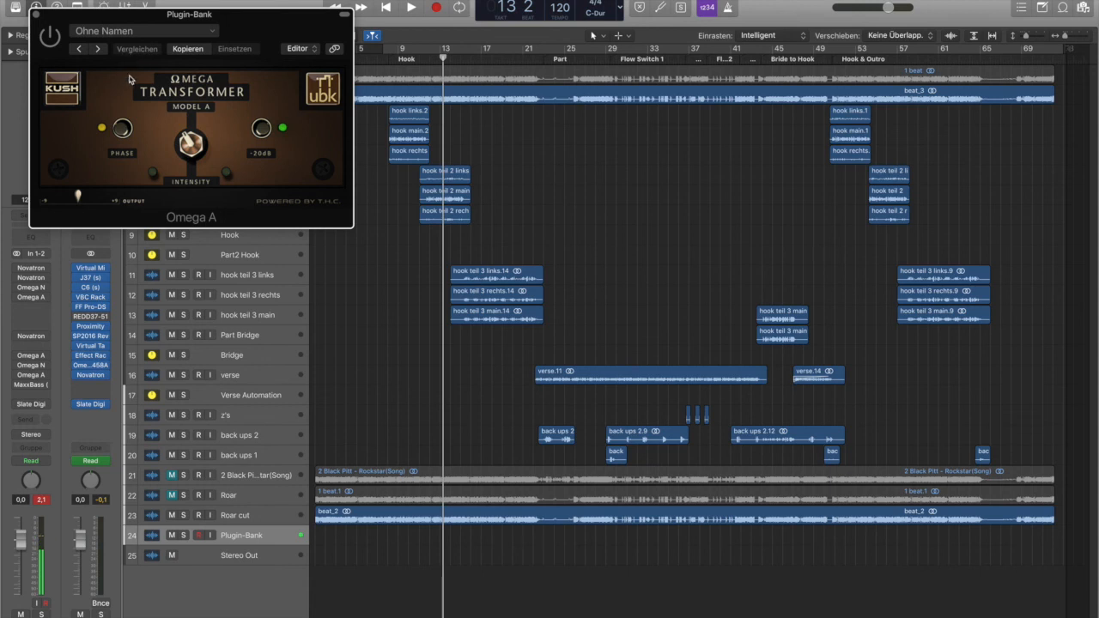
pyautogui.moveTo(202, 155); pyautogui.dragTo(187, 141)
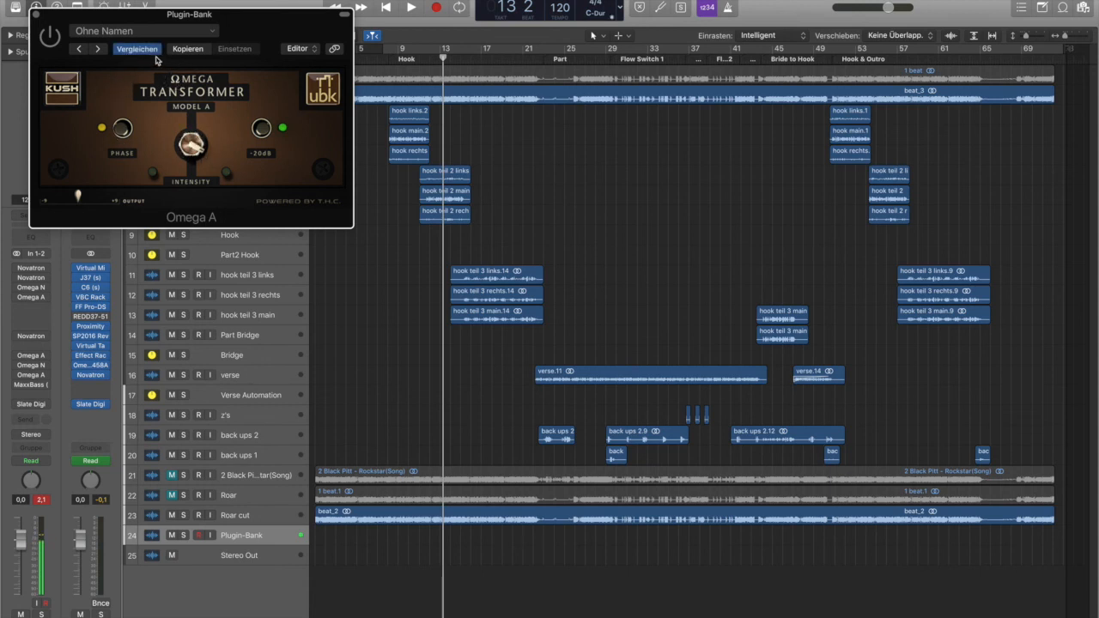
pyautogui.click(139, 50)
pyautogui.click(139, 50)
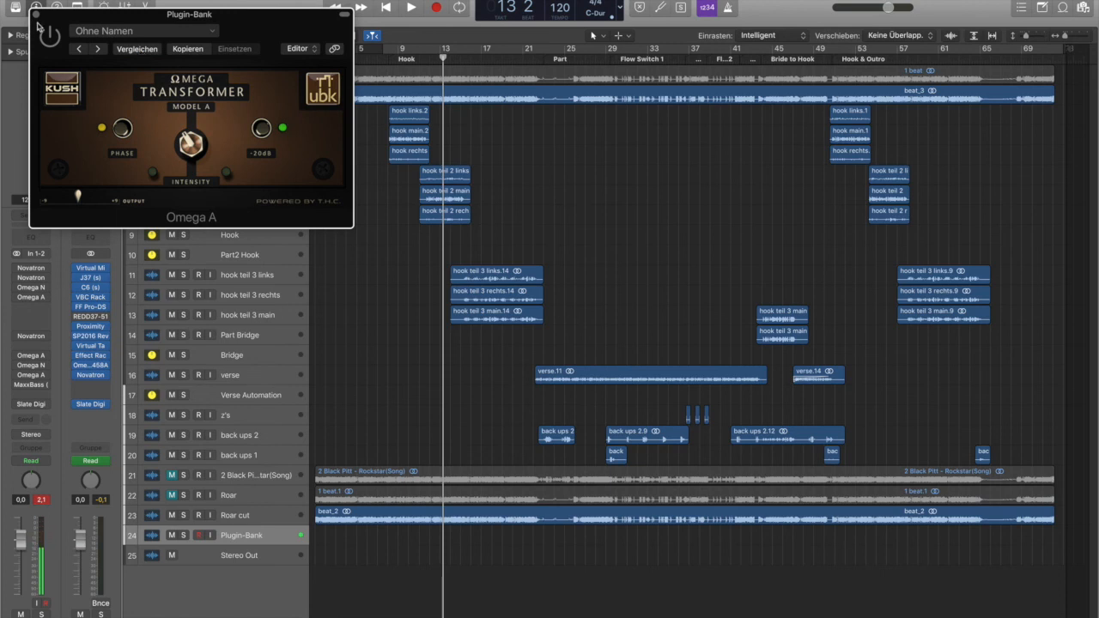
pyautogui.click(138, 50)
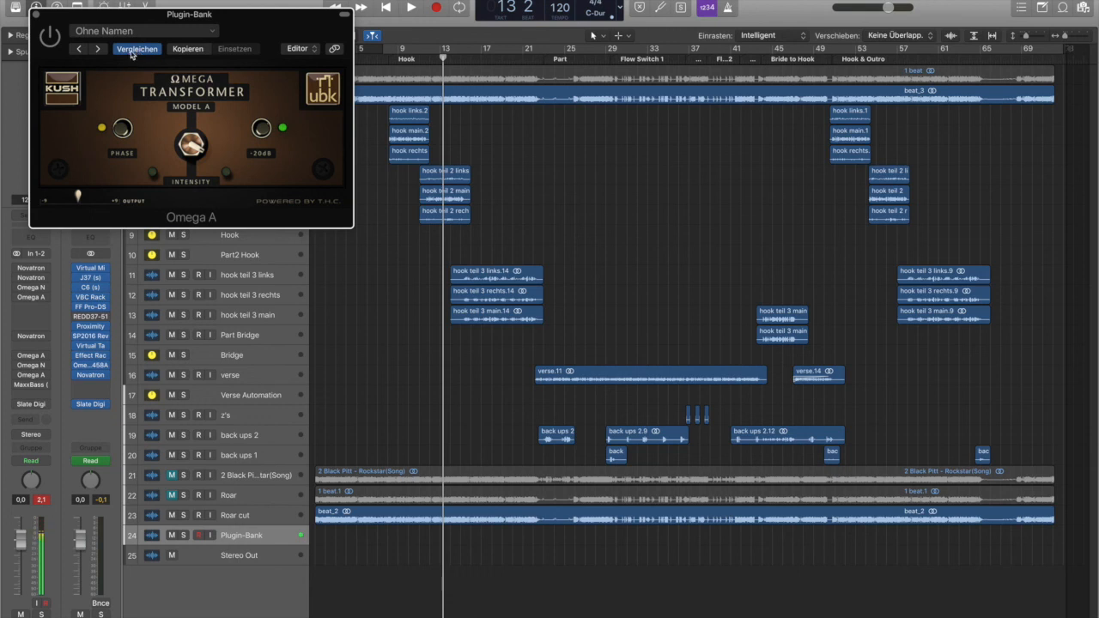
pyautogui.click(133, 51)
pyautogui.click(132, 53)
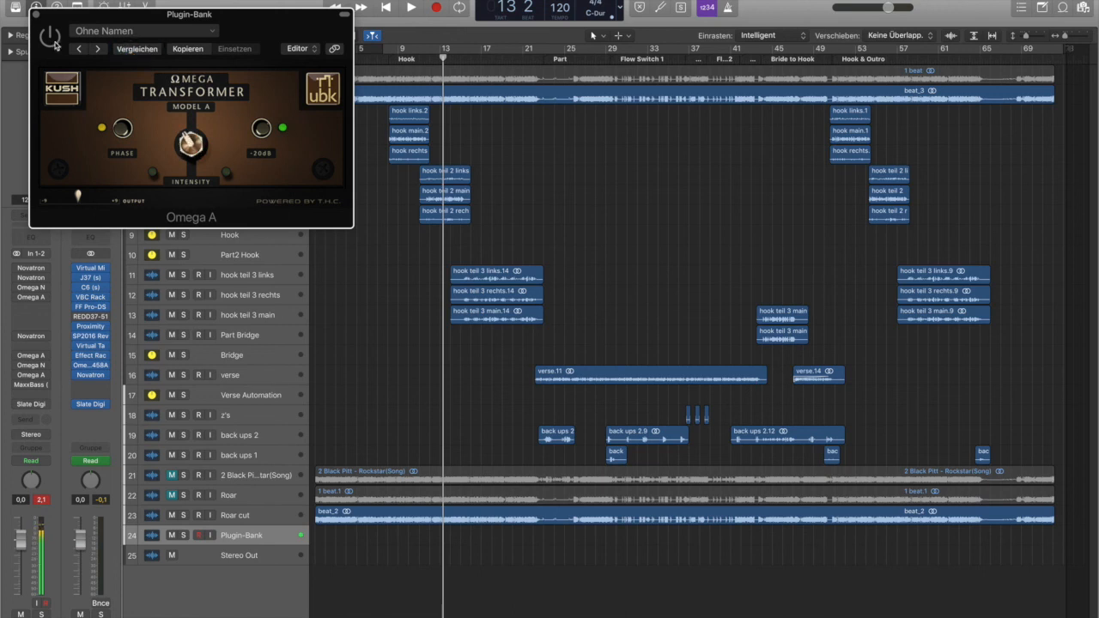
pyautogui.click(37, 15)
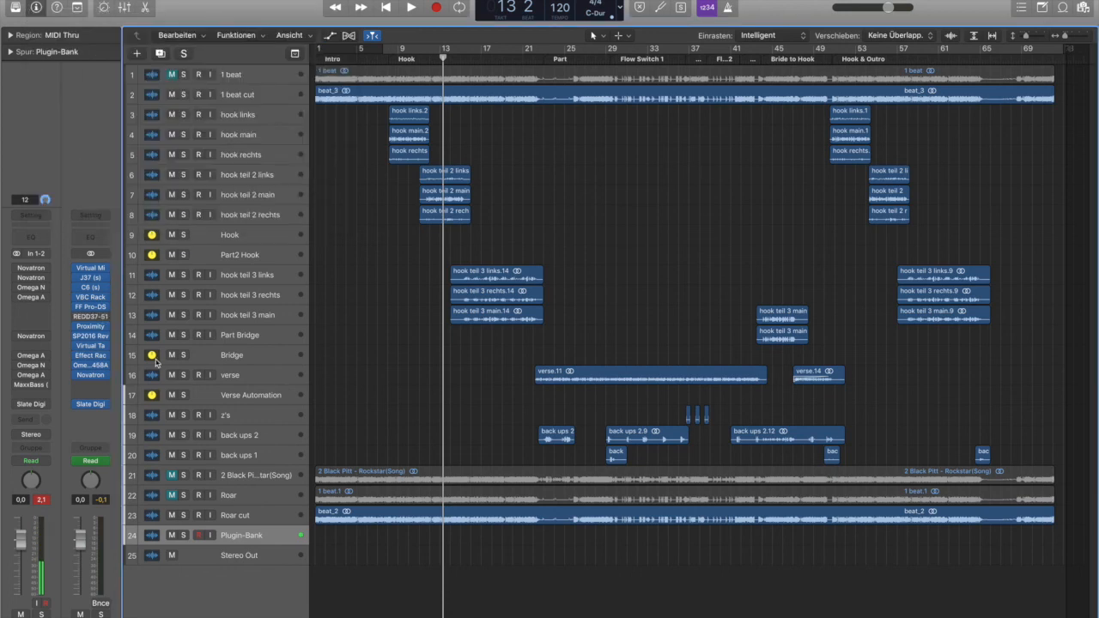
# Show the track automation and enlarge the track heights in the arrangement
pyautogui.click(283, 515)
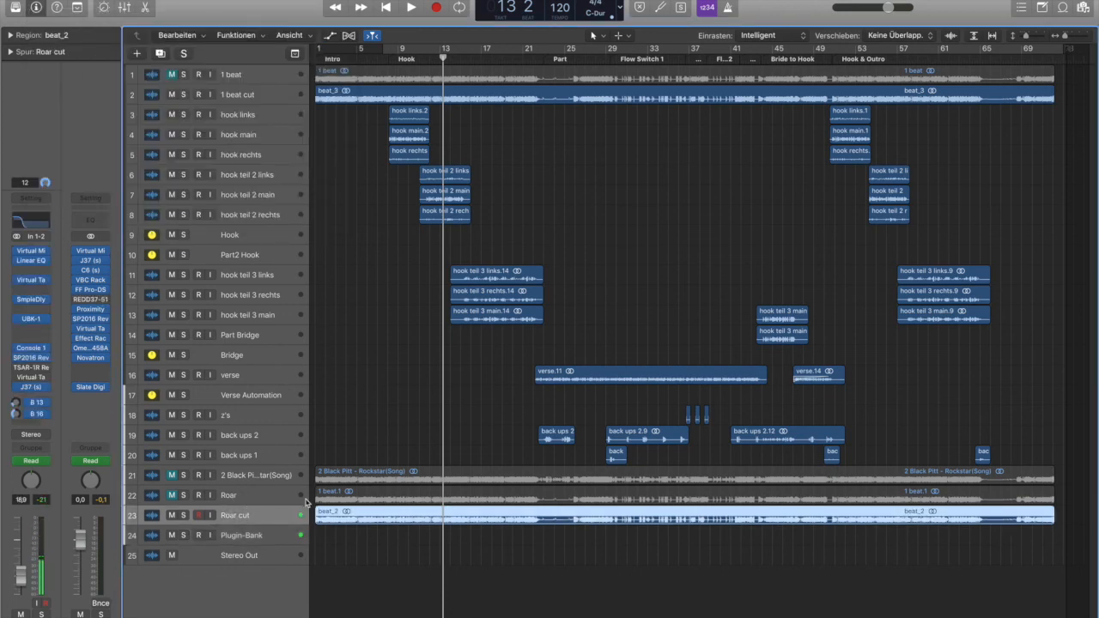
pyautogui.press('a')
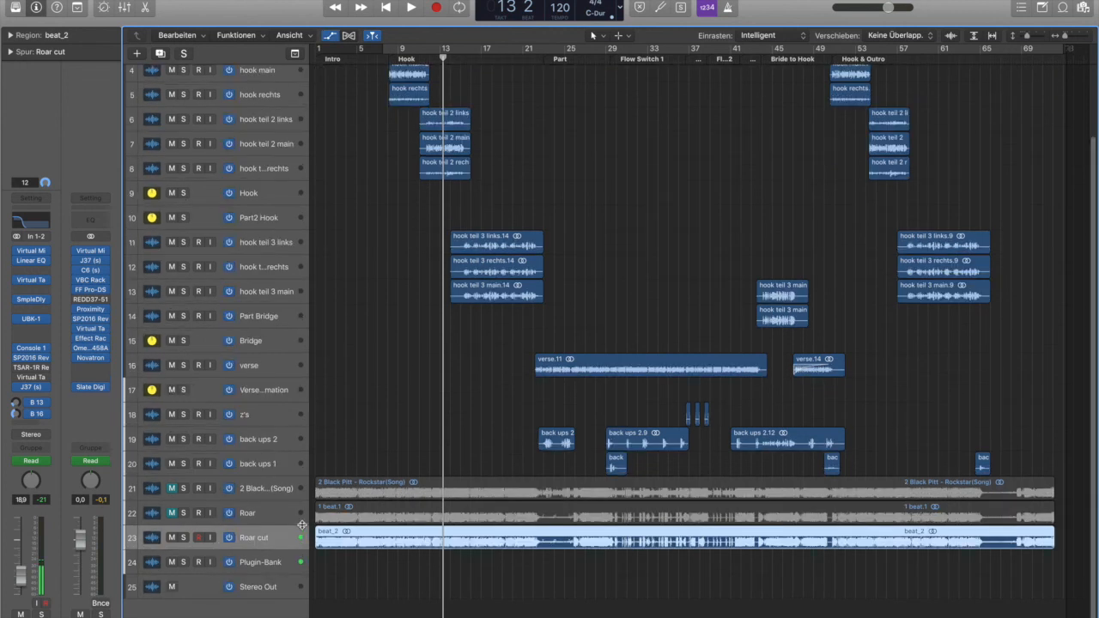
pyautogui.press('super+Down')
pyautogui.scroll(15, 429, 463)
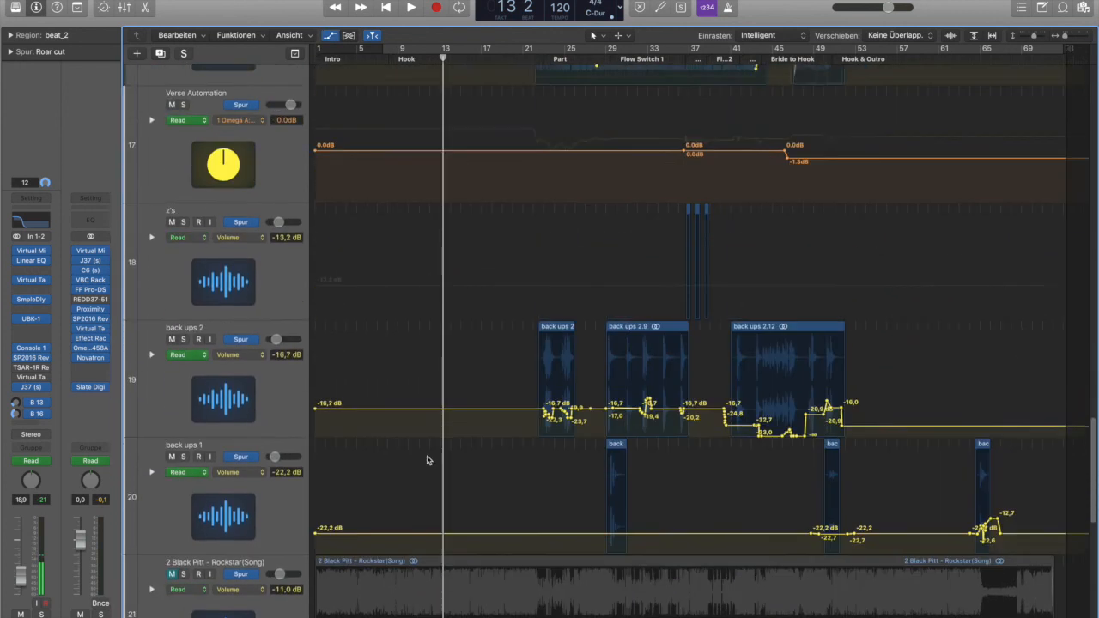
pyautogui.scroll(20, 427, 448)
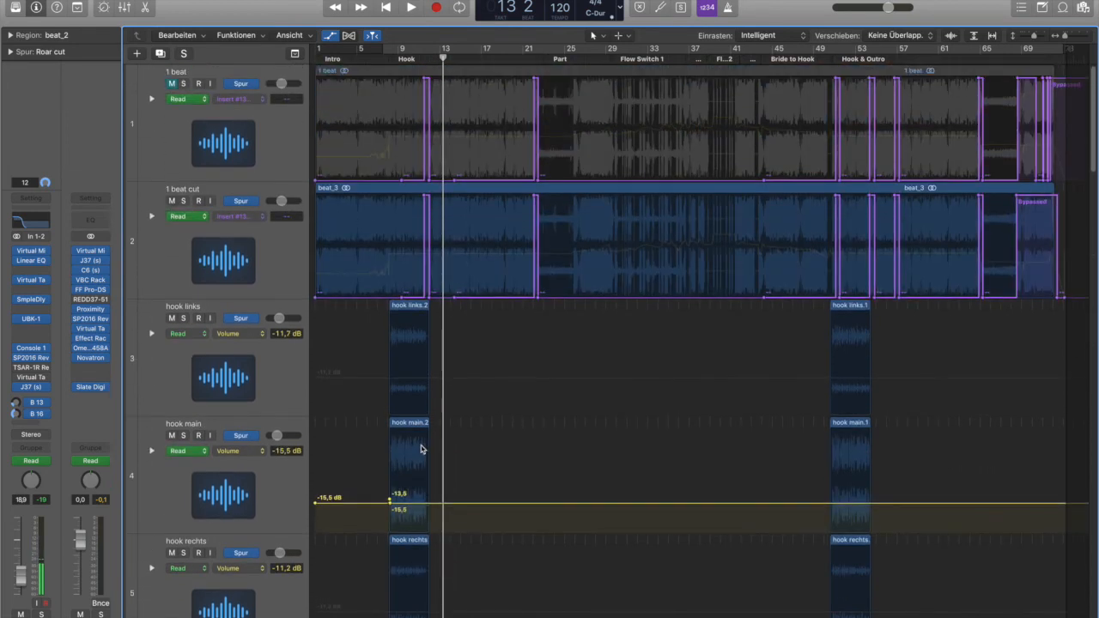
# Display the Volume automation on the 1 beat cut track in place of Insert #13 Bypass
pyautogui.click(287, 142)
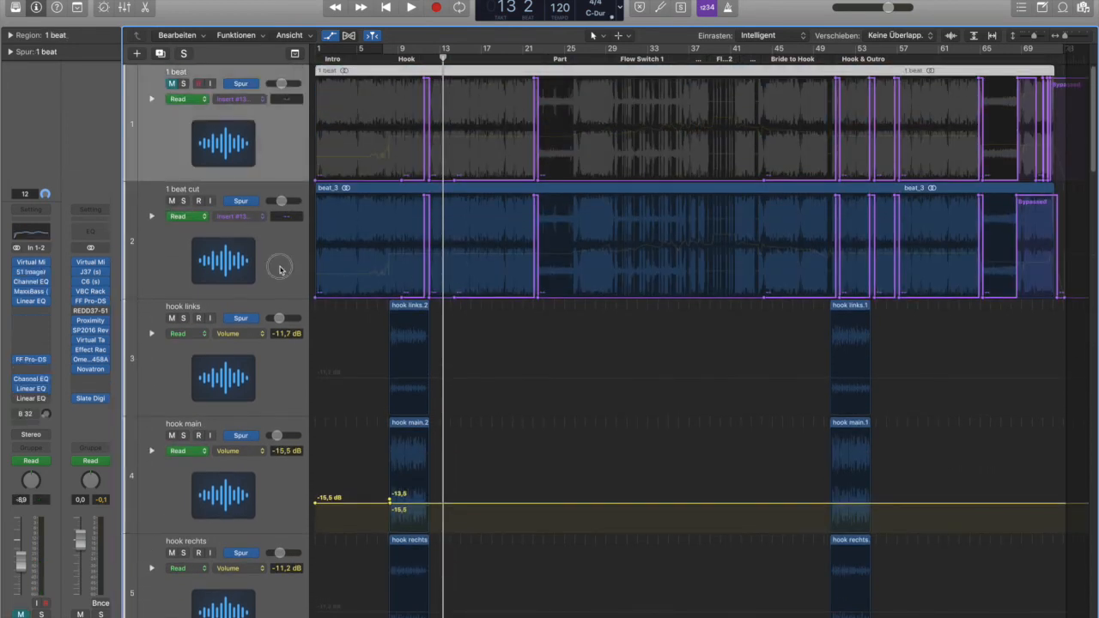
pyautogui.click(287, 262)
pyautogui.click(244, 217)
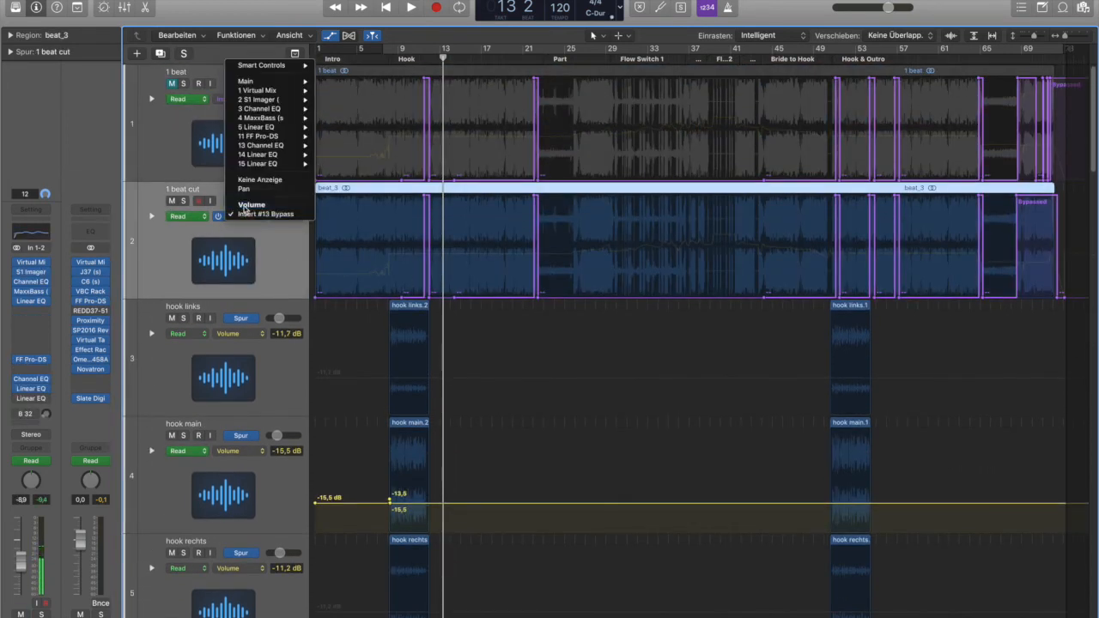
pyautogui.click(249, 205)
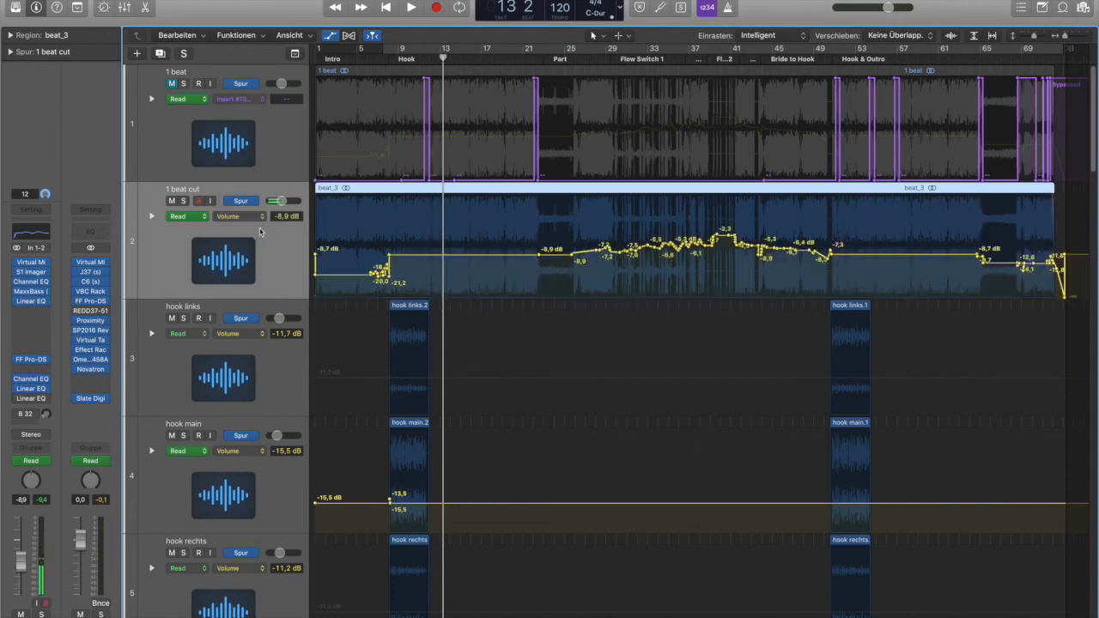
pyautogui.click(258, 217)
pyautogui.click(262, 228)
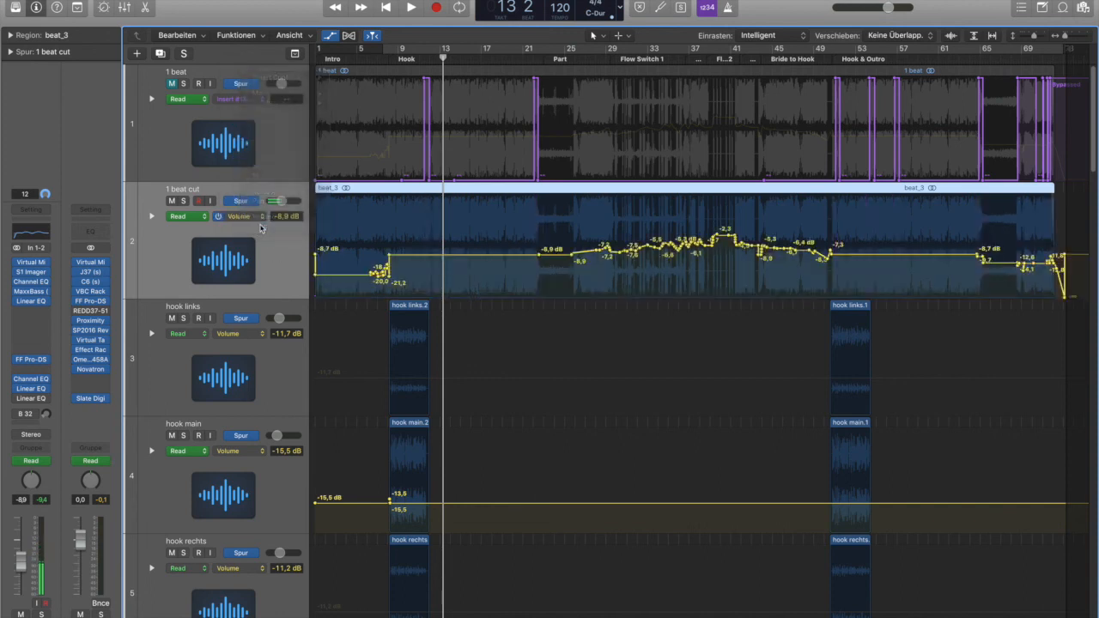
# Examine the volume and plug-in automation curves on the hook, hook teil 2 and hook teil 3 tracks
pyautogui.scroll(-5, 292, 297)
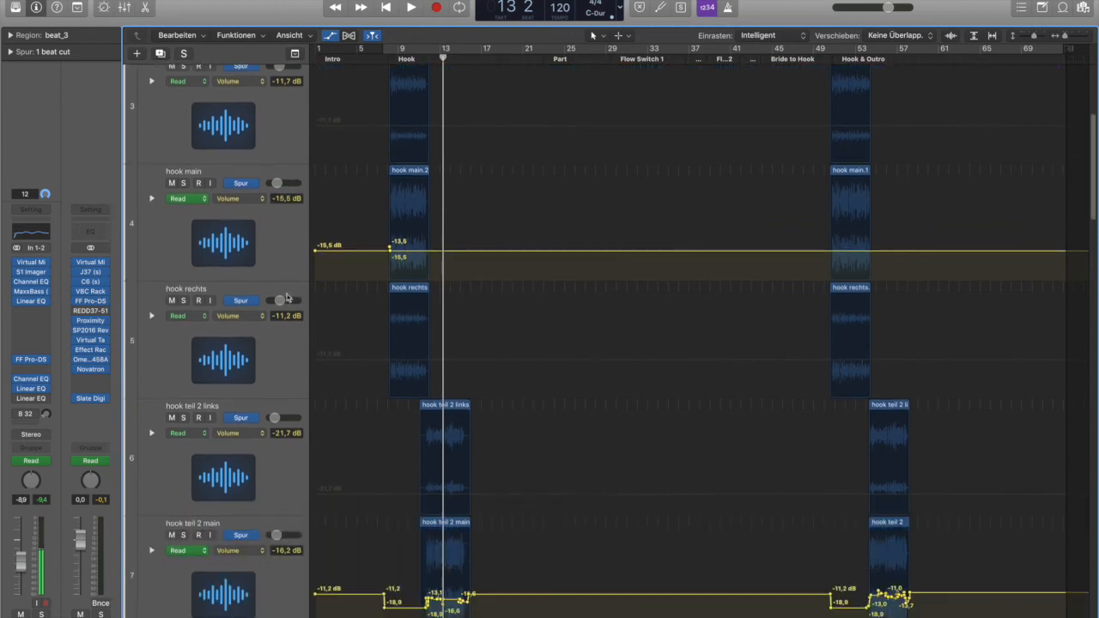
pyautogui.scroll(-4, 277, 271)
pyautogui.scroll(-4, 262, 262)
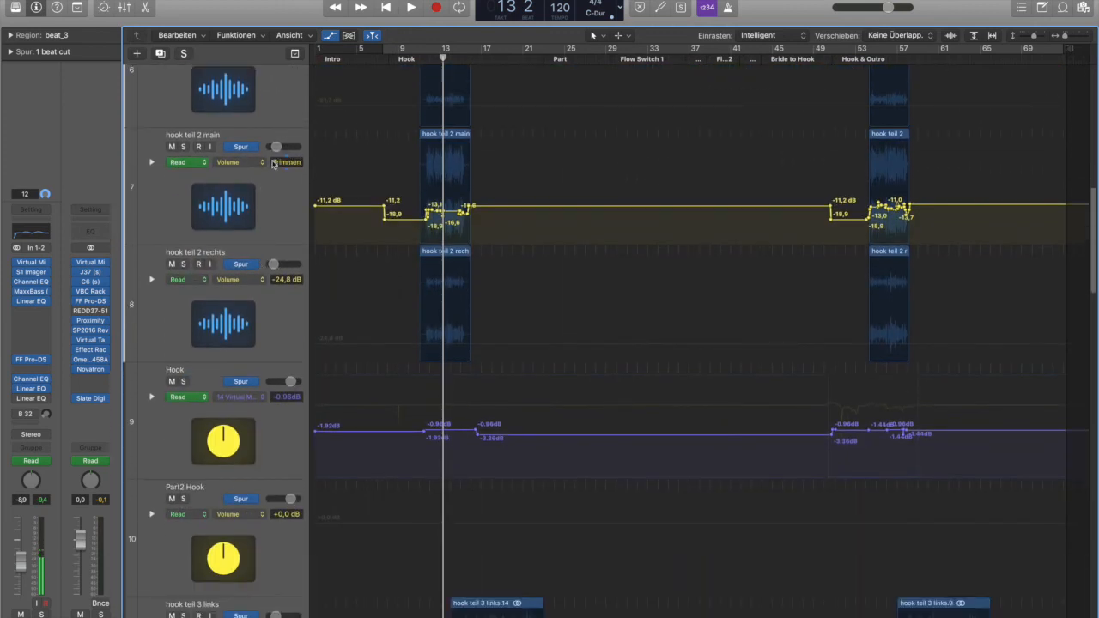
pyautogui.click(261, 163)
pyautogui.click(267, 194)
pyautogui.scroll(-1, 314, 279)
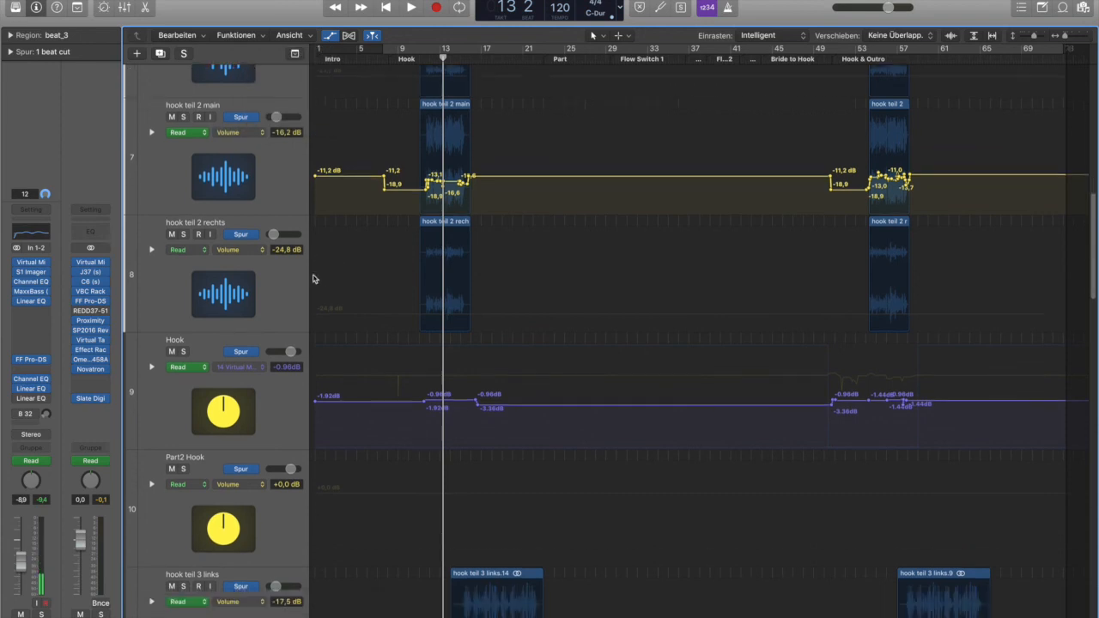
pyautogui.scroll(-6, 247, 307)
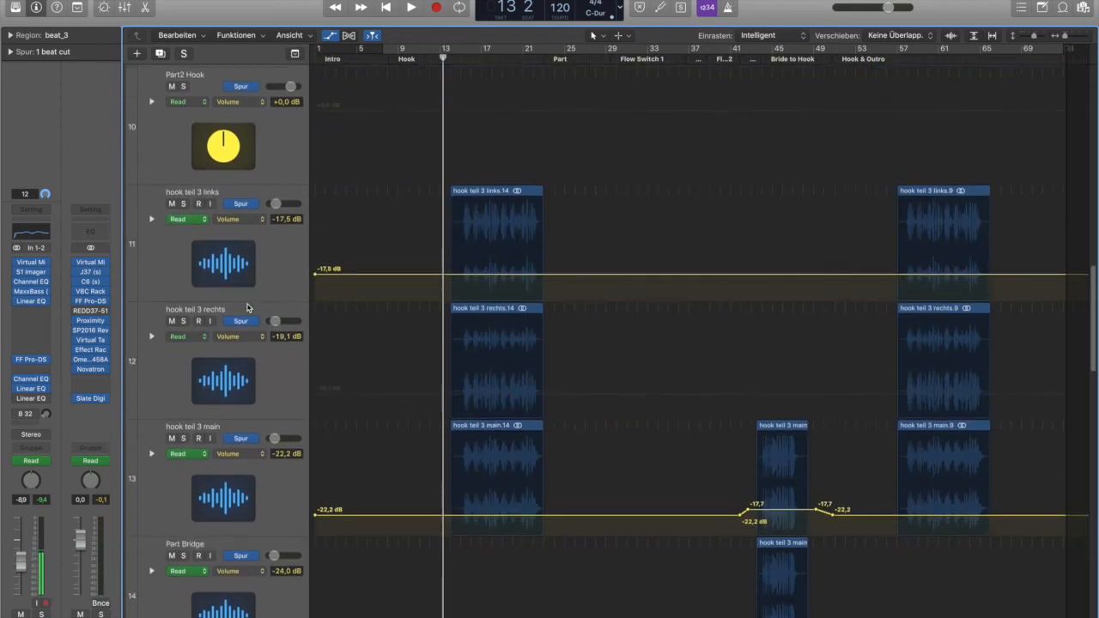
pyautogui.scroll(6, 247, 307)
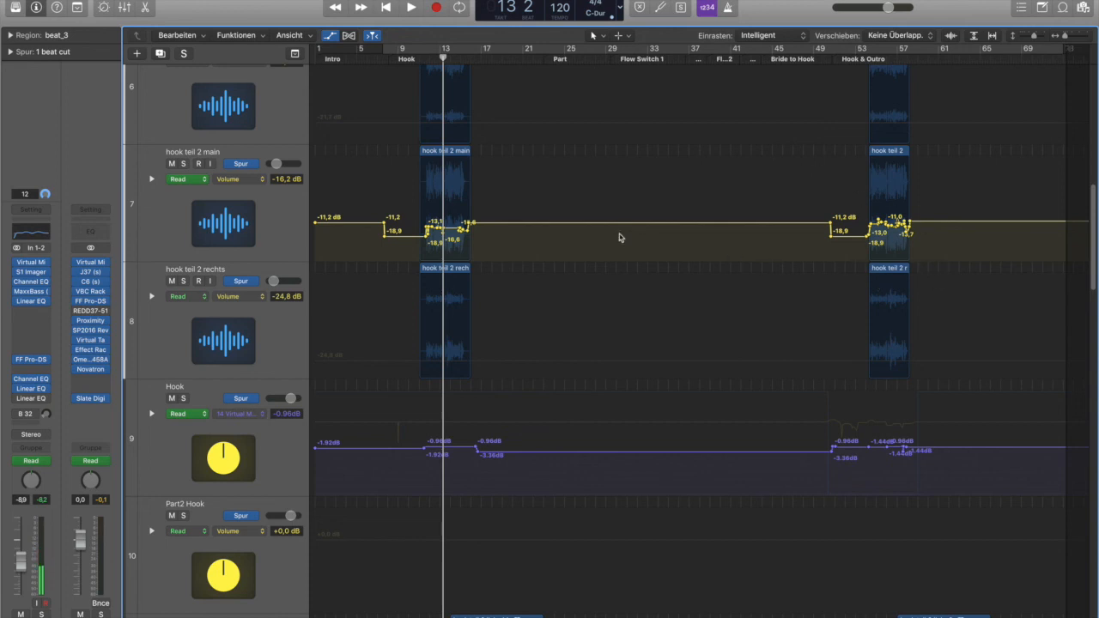
pyautogui.scroll(-5, 713, 275)
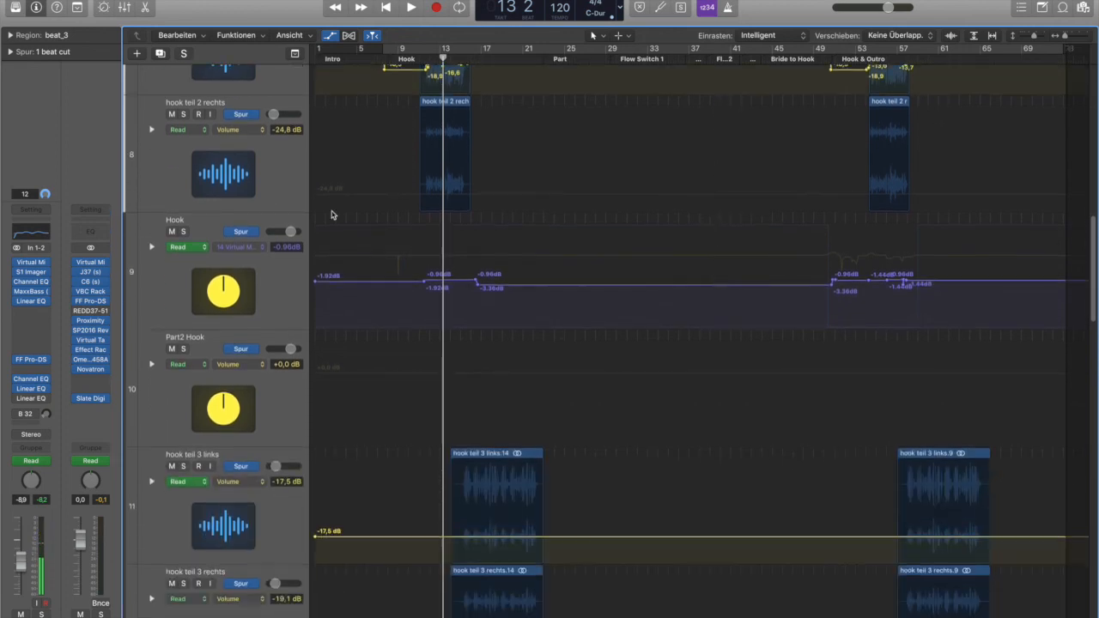
pyautogui.scroll(4, 643, 189)
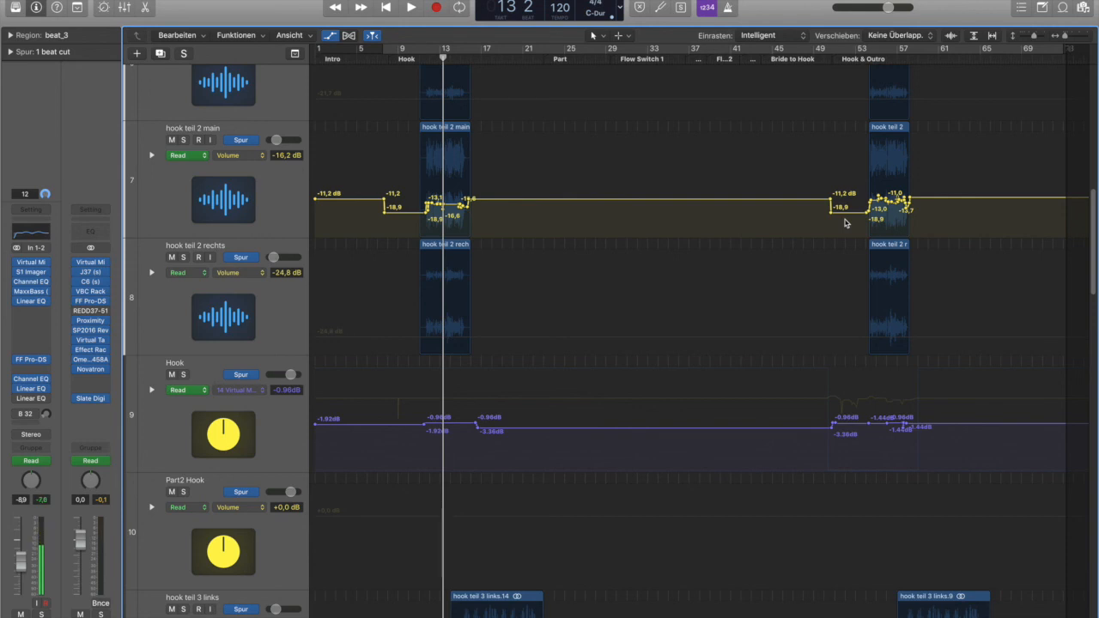
# Display the Volume automation on the Hook track in place of 14 Virtual Mix: C-Trim
pyautogui.scroll(-5, 795, 229)
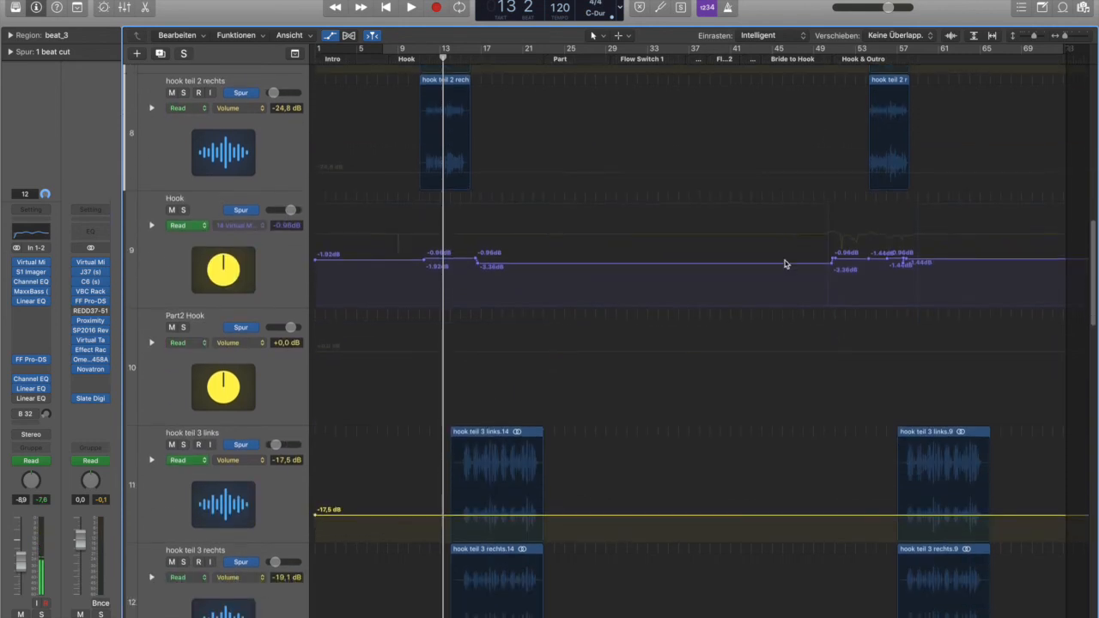
pyautogui.scroll(-5, 672, 301)
pyautogui.scroll(4, 672, 301)
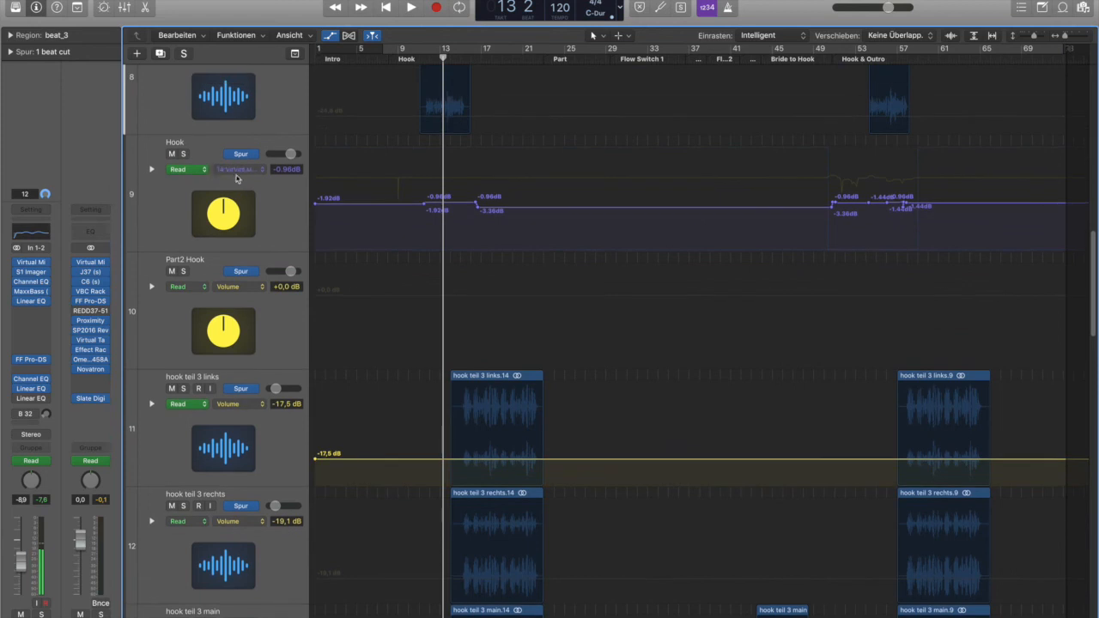
pyautogui.click(242, 172)
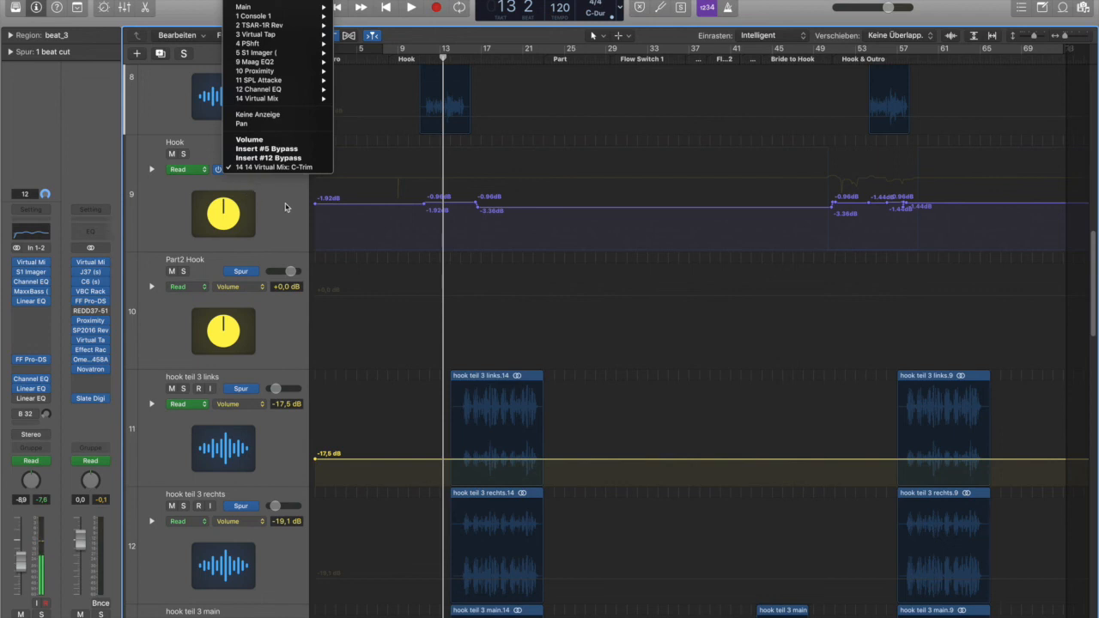
pyautogui.click(269, 139)
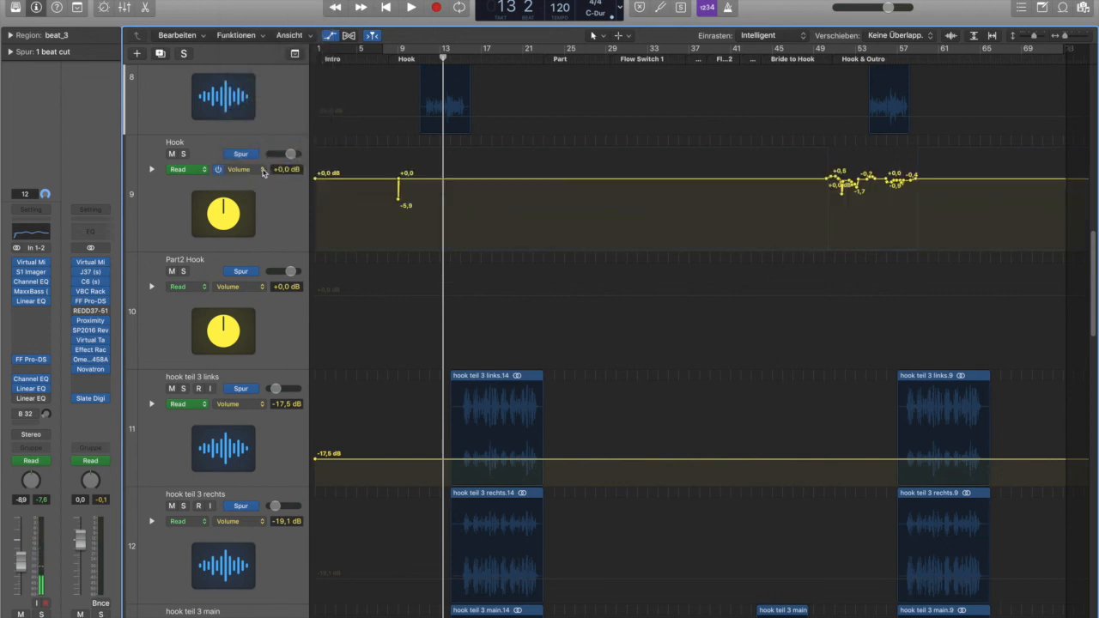
# Switch the Hook track's displayed automation back to 14 Virtual Mix: C-Trim
pyautogui.scroll(5, 255, 185)
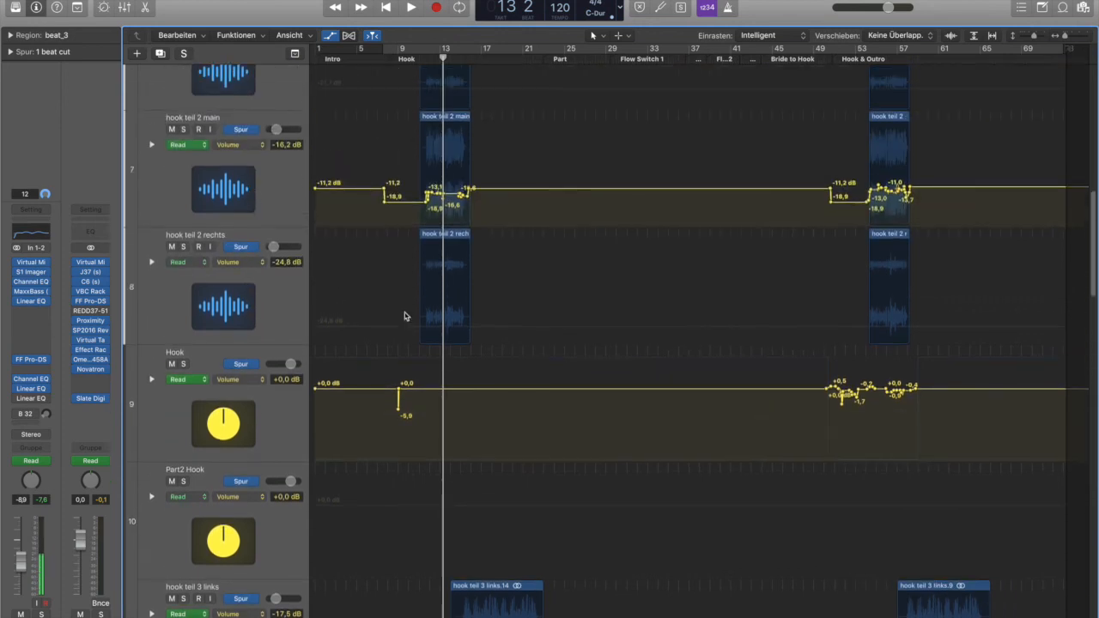
pyautogui.click(246, 381)
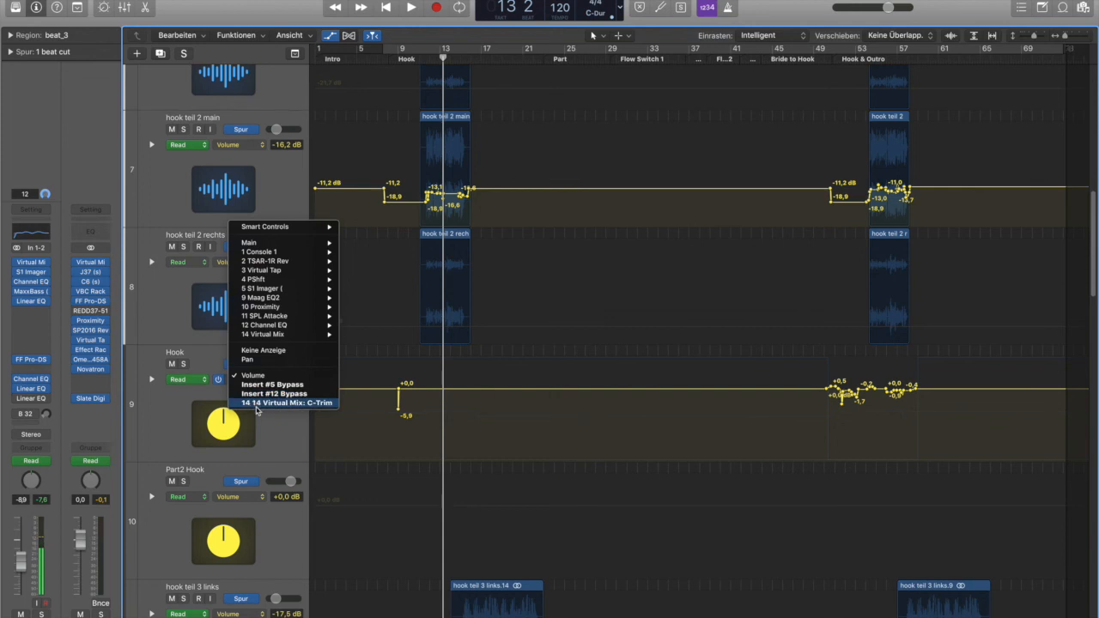
pyautogui.click(256, 403)
# Check which parameters are automated on the Bridge track, keeping Insert #4 Bypass displayed
pyautogui.scroll(-6, 267, 410)
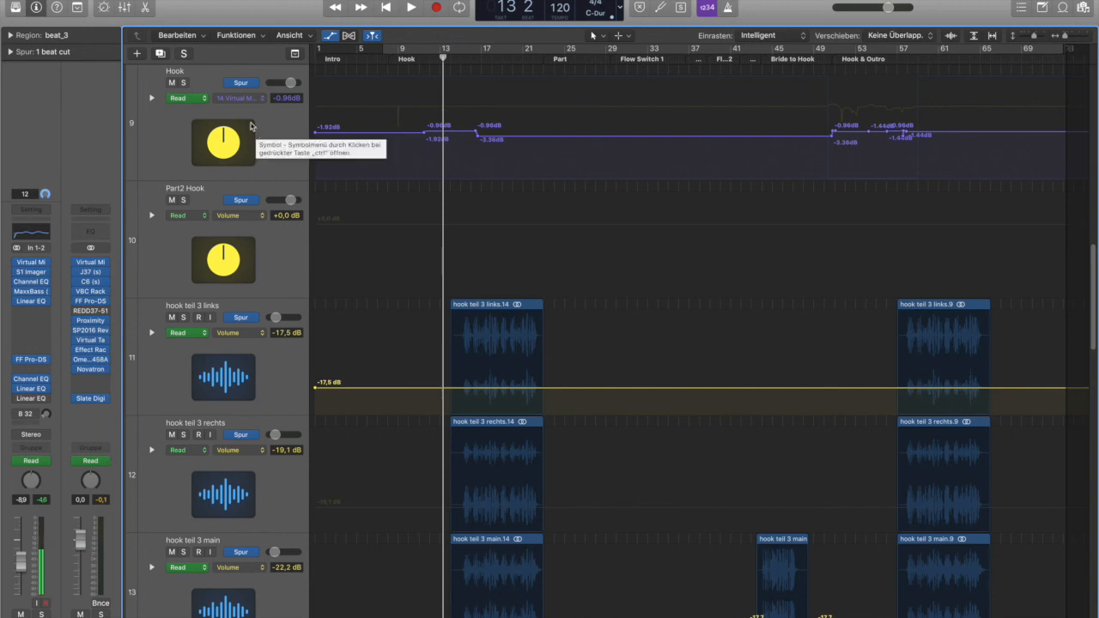
pyautogui.scroll(-5, 566, 412)
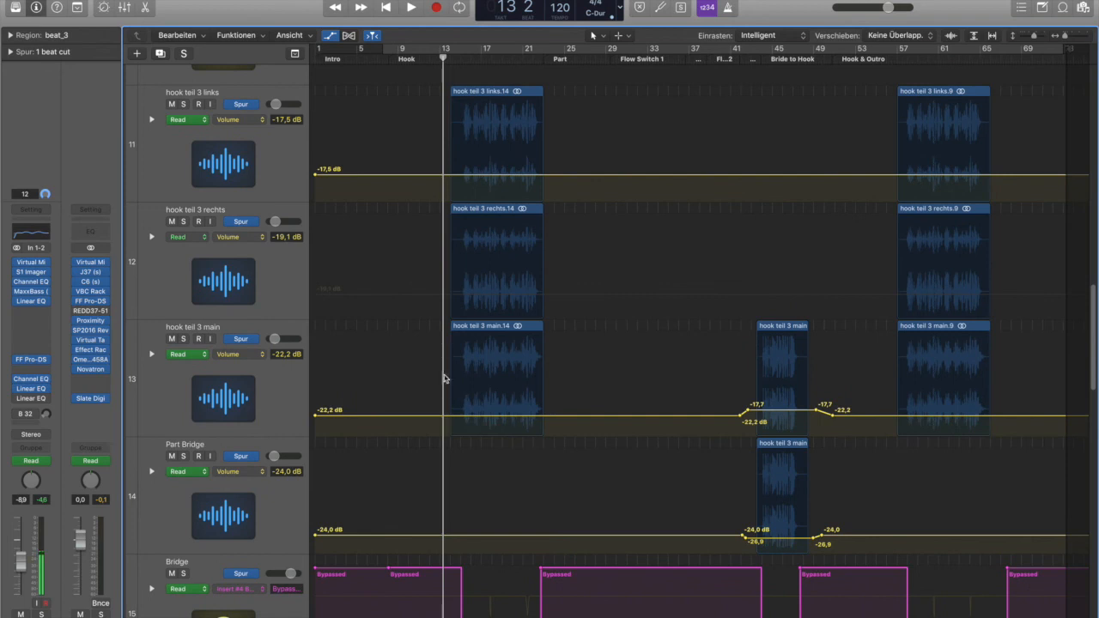
pyautogui.scroll(-5, 455, 360)
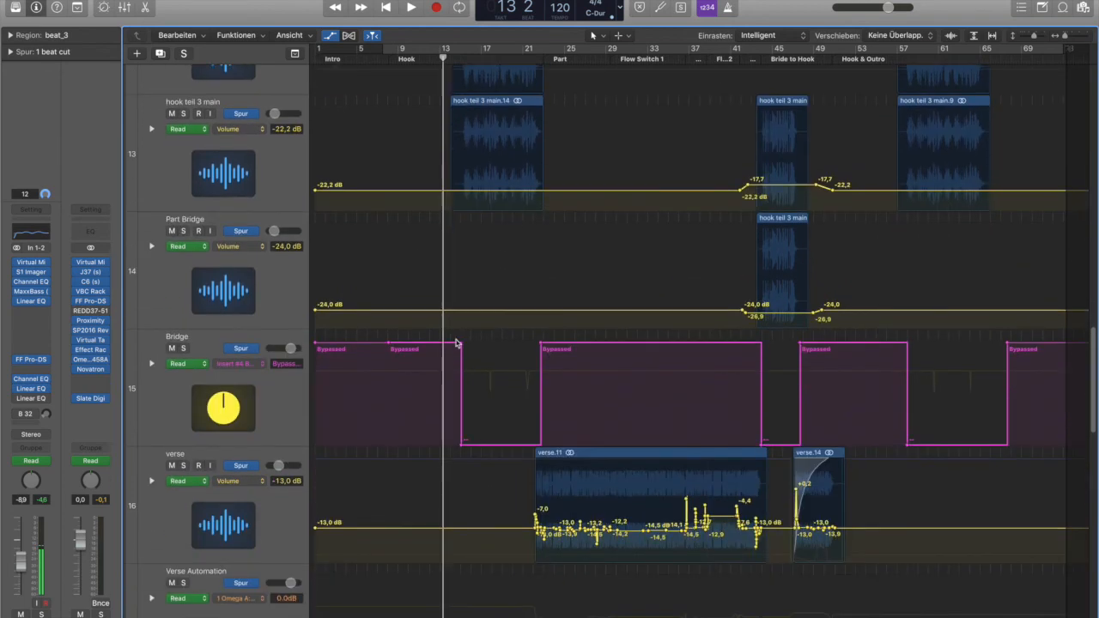
pyautogui.click(258, 365)
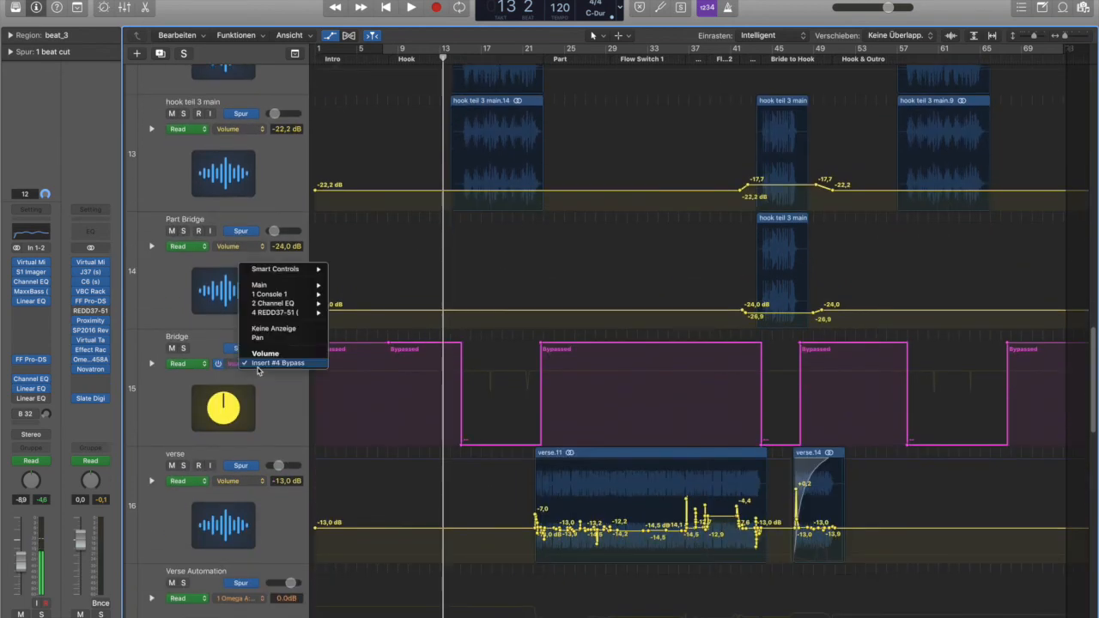
pyautogui.click(287, 417)
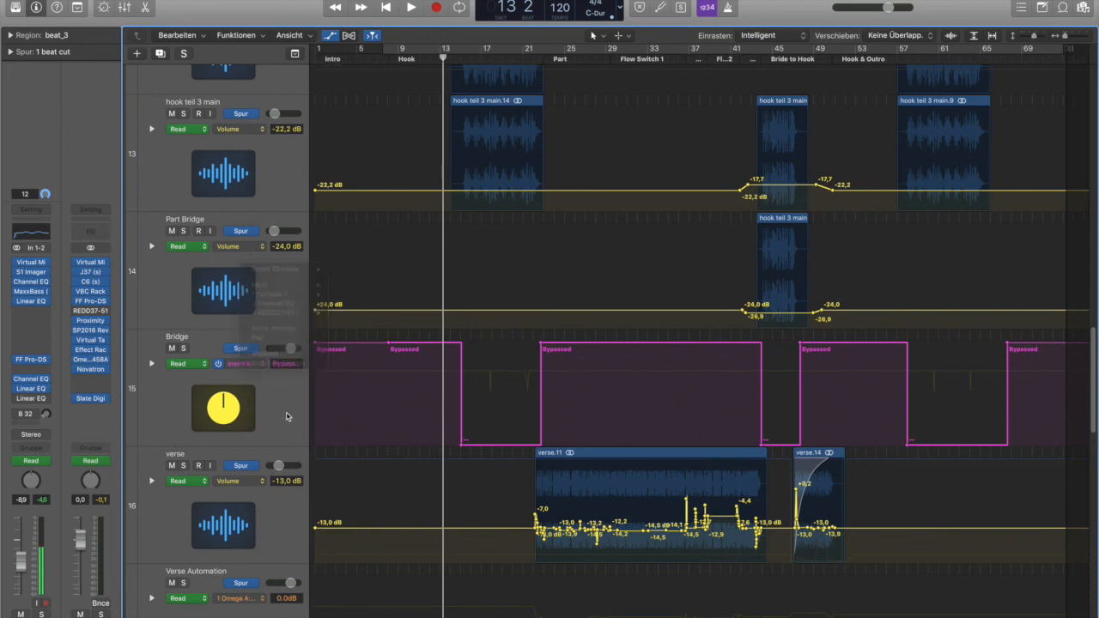
# Select the Bridge track, view its REDD37-51 plug-in in insert 4, and close the plug-in window
pyautogui.click(287, 414)
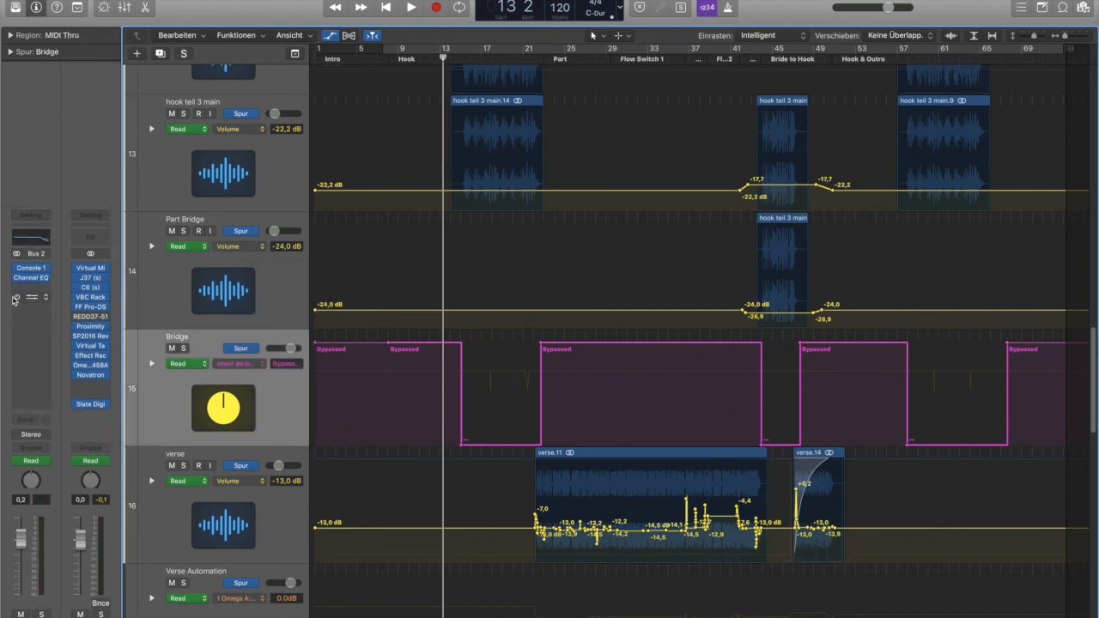
pyautogui.click(36, 296)
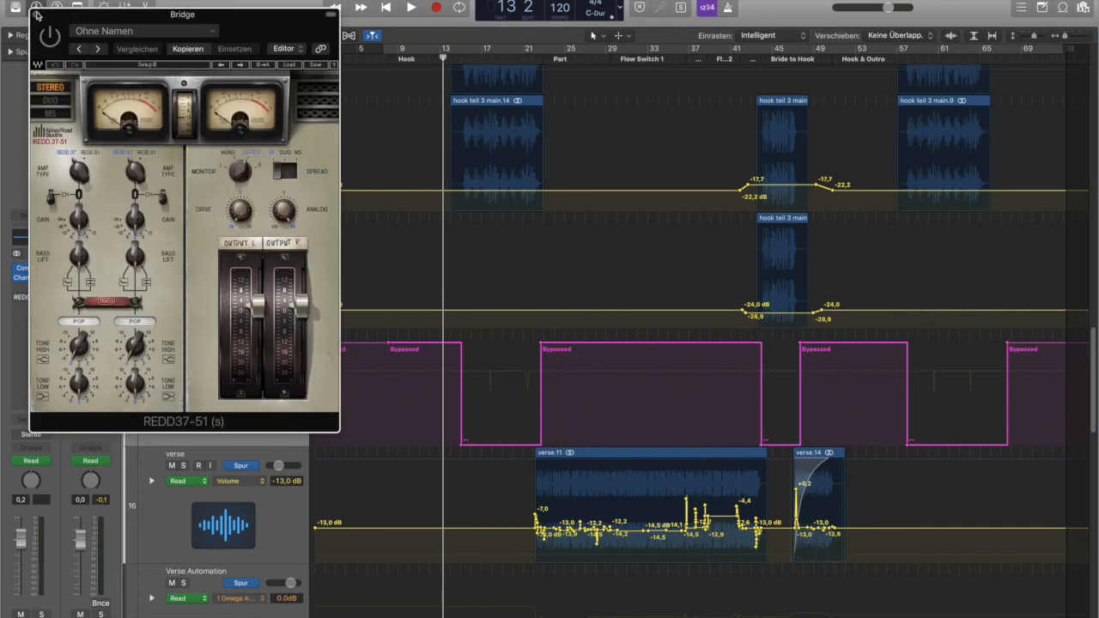
pyautogui.click(36, 14)
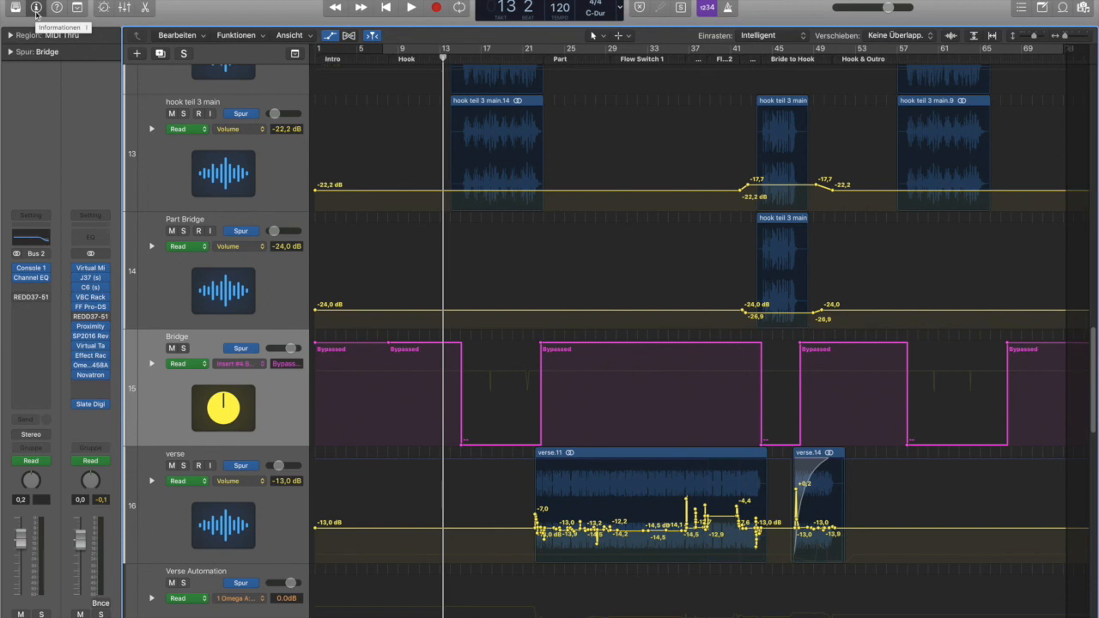
pyautogui.moveTo(31, 300)
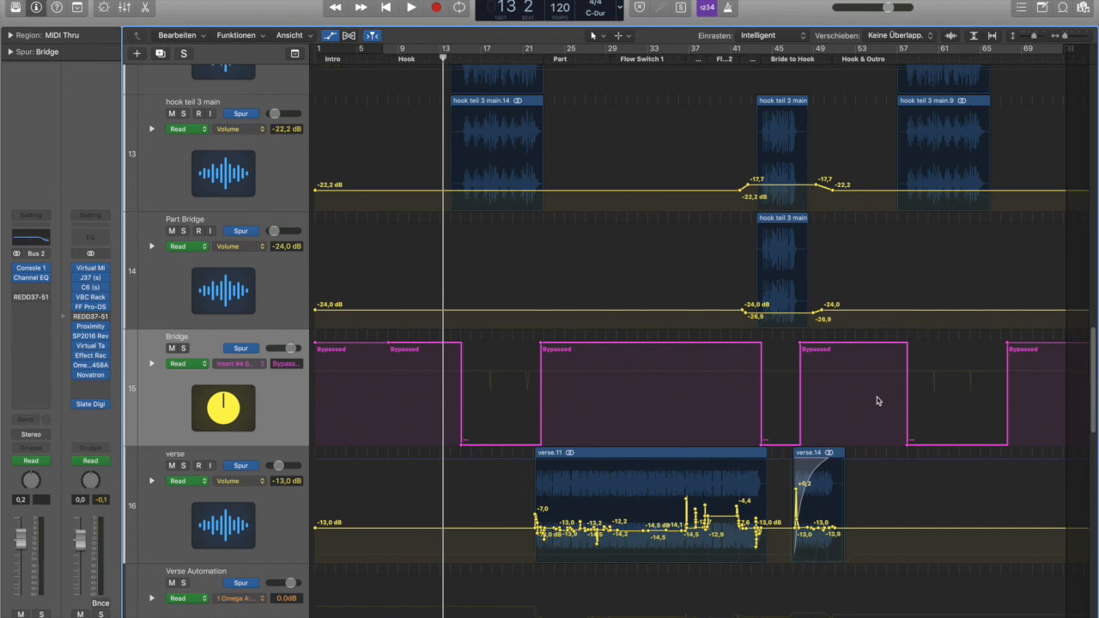
# Play the song from bar 16, where the Bridge track's REDD37-51 bypass automation is off
pyautogui.scroll(-2, 846, 399)
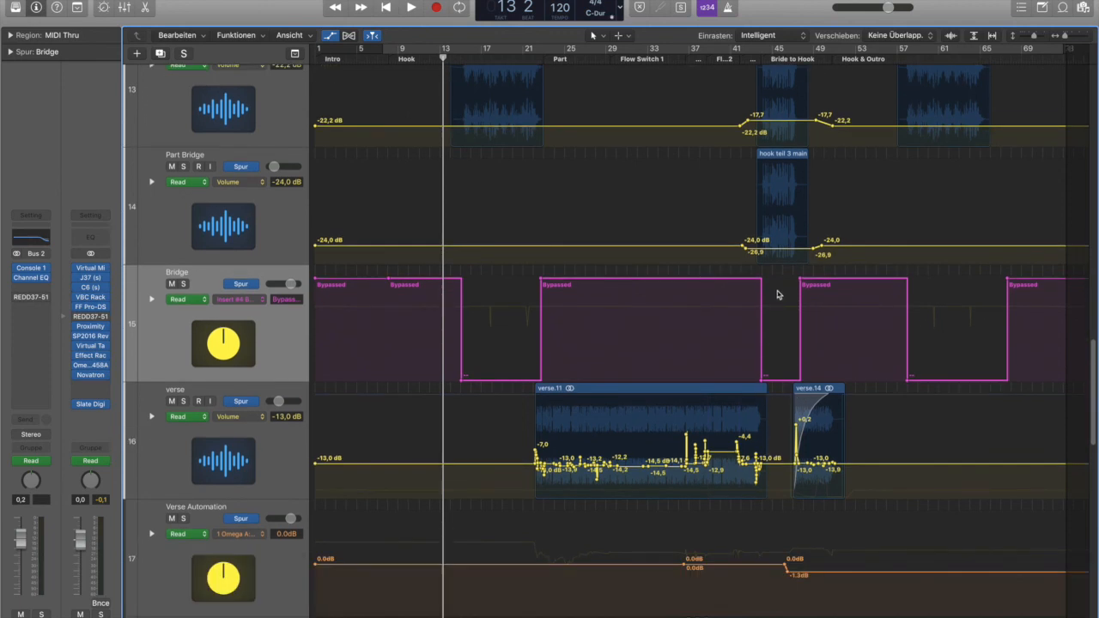
pyautogui.scroll(-1, 674, 400)
pyautogui.scroll(-2, 674, 400)
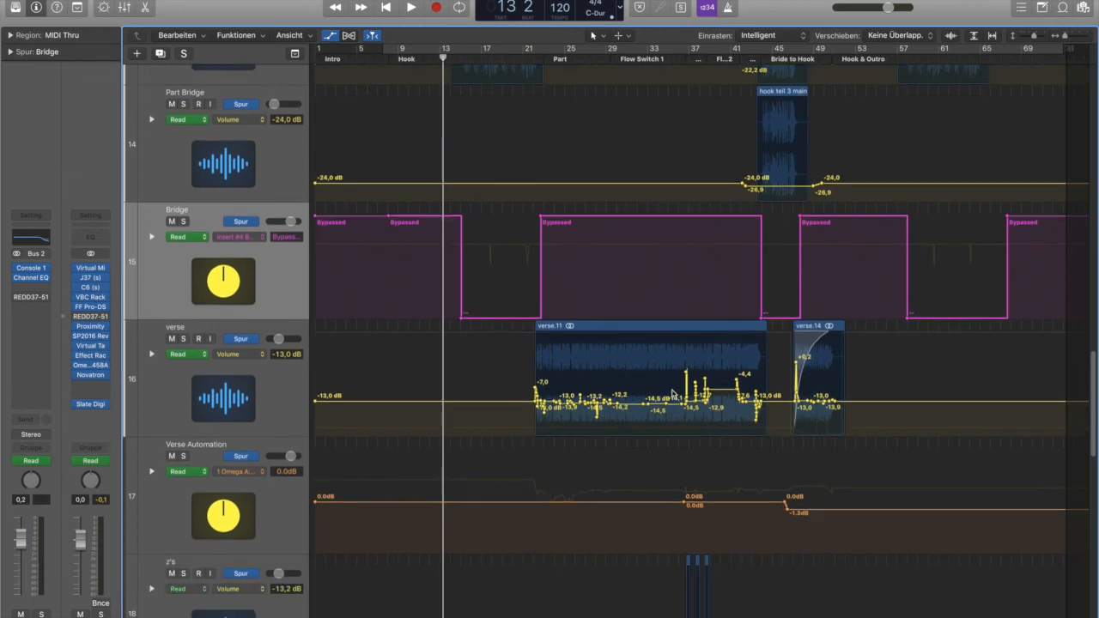
pyautogui.scroll(-1, 674, 395)
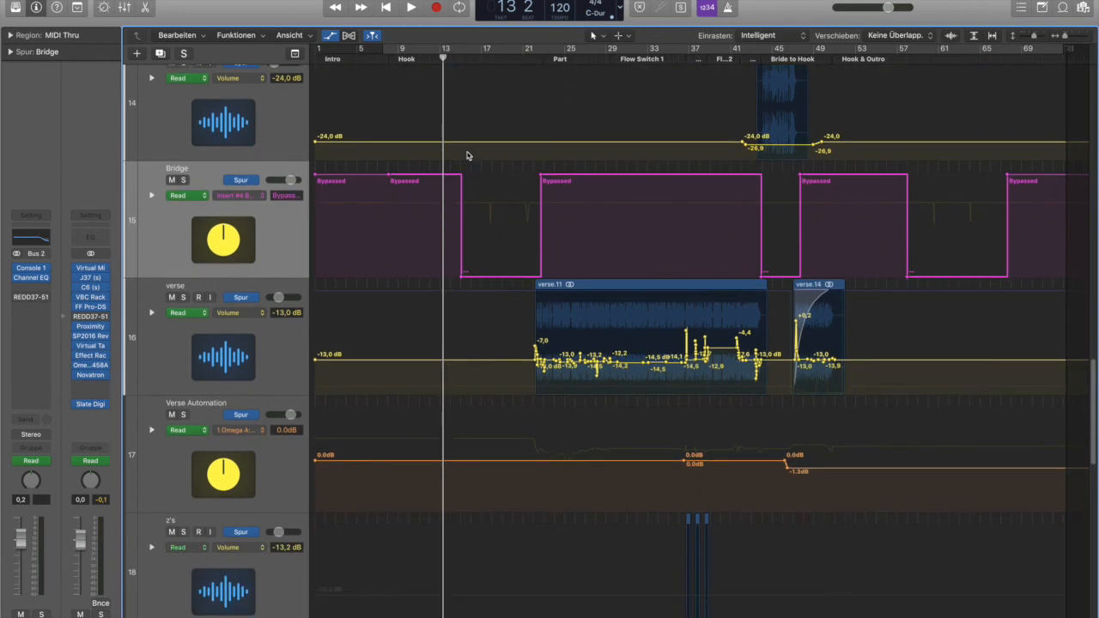
pyautogui.scroll(5, 467, 152)
pyautogui.click(470, 59)
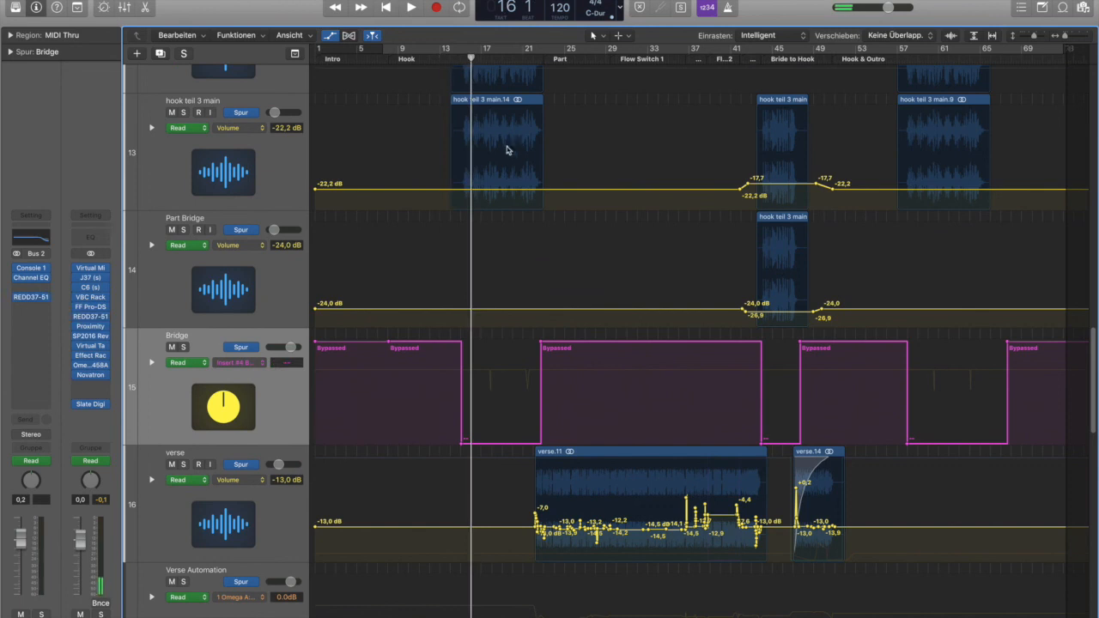
pyautogui.press('space')
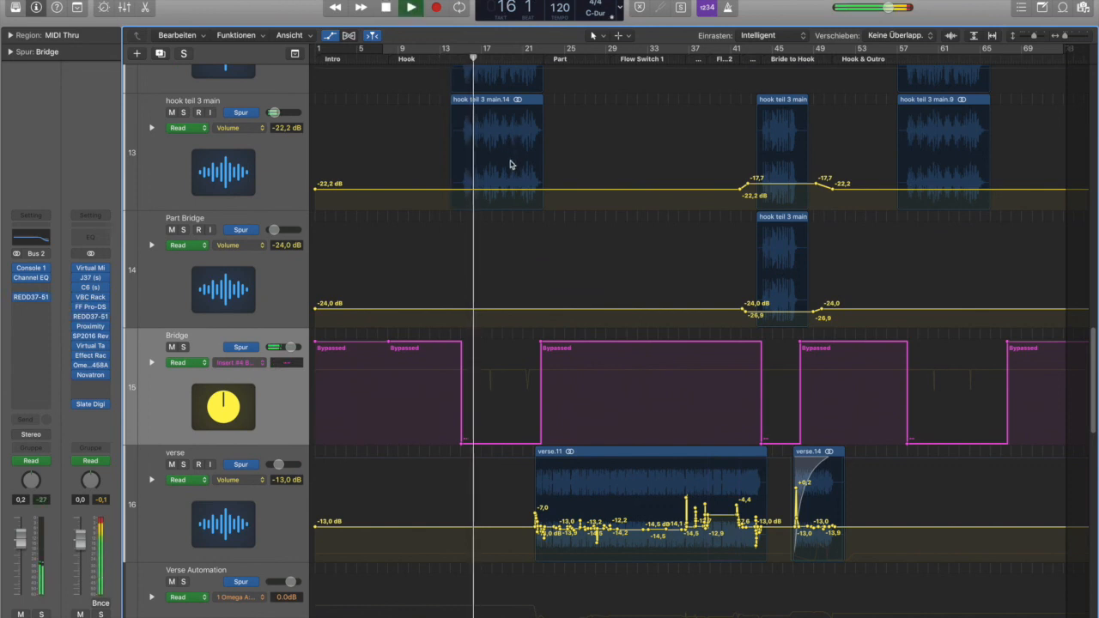
# Play the verse briefly around bar 26, within the bypassed section of the Bridge track, and stop playback
pyautogui.scroll(-3, 576, 304)
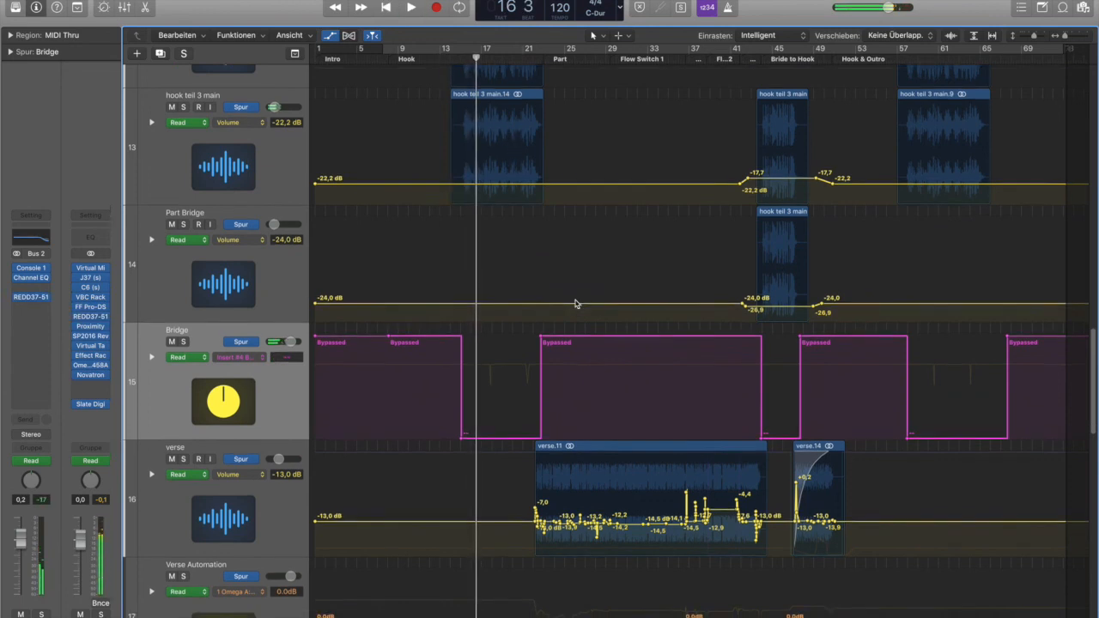
pyautogui.click(570, 66)
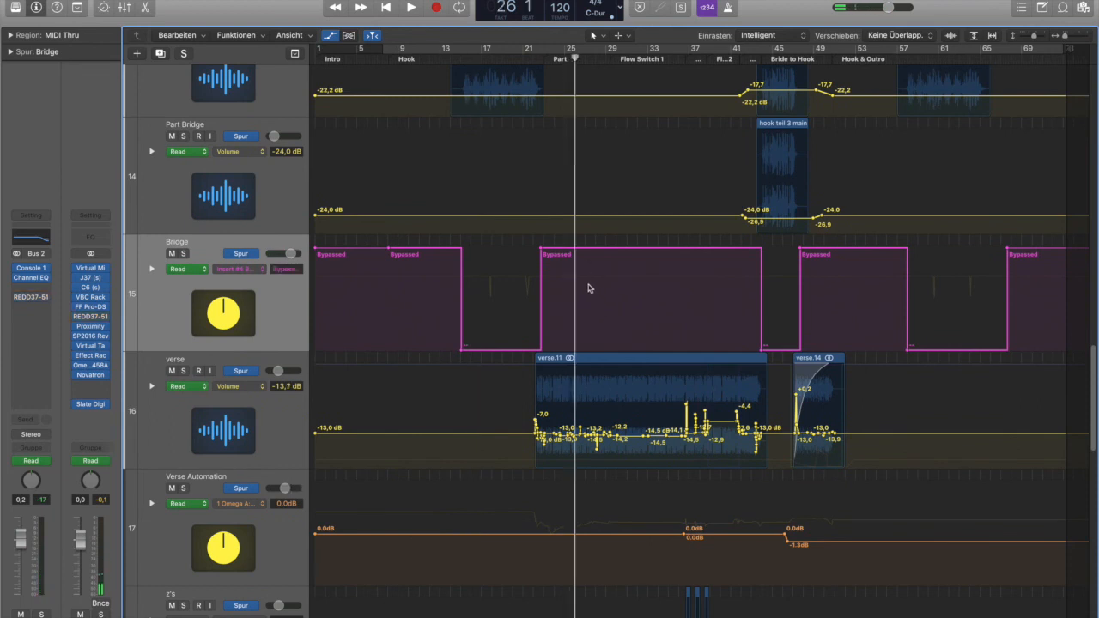
pyautogui.press('space')
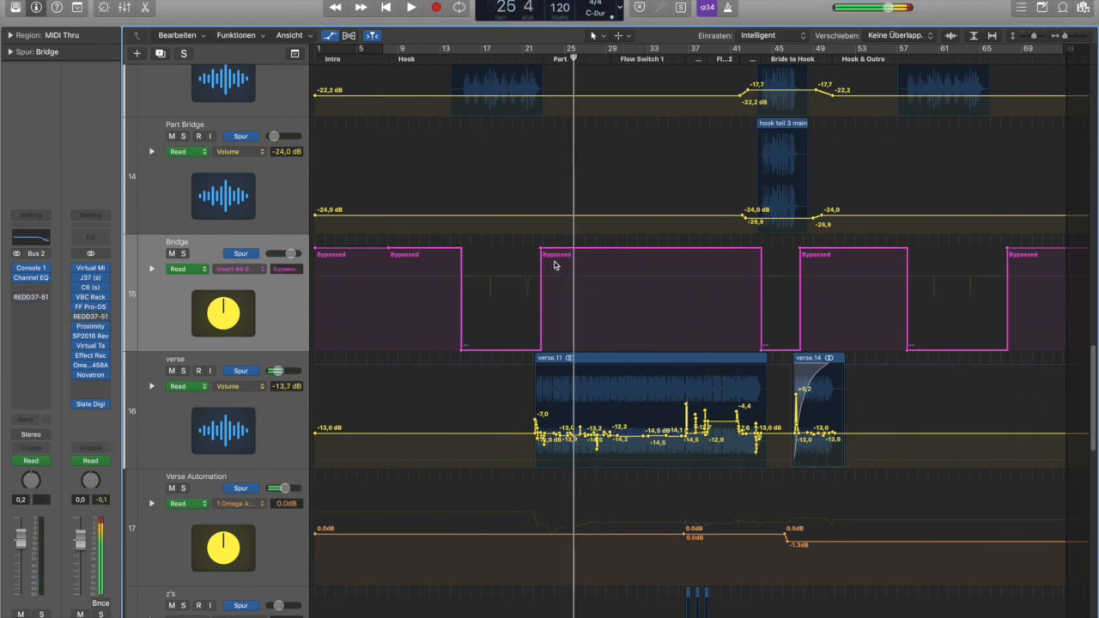
pyautogui.press('space')
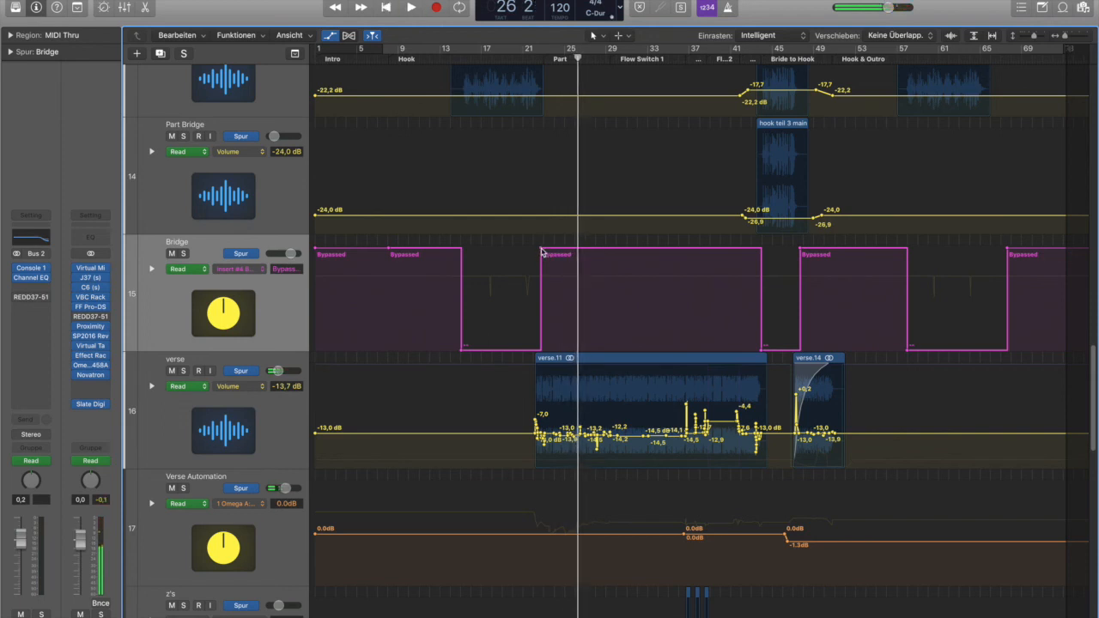
# Delete the Bridge track's bypass automation point near bar 22, play the verse without it, and undo the deletion
pyautogui.doubleClick(541, 249)
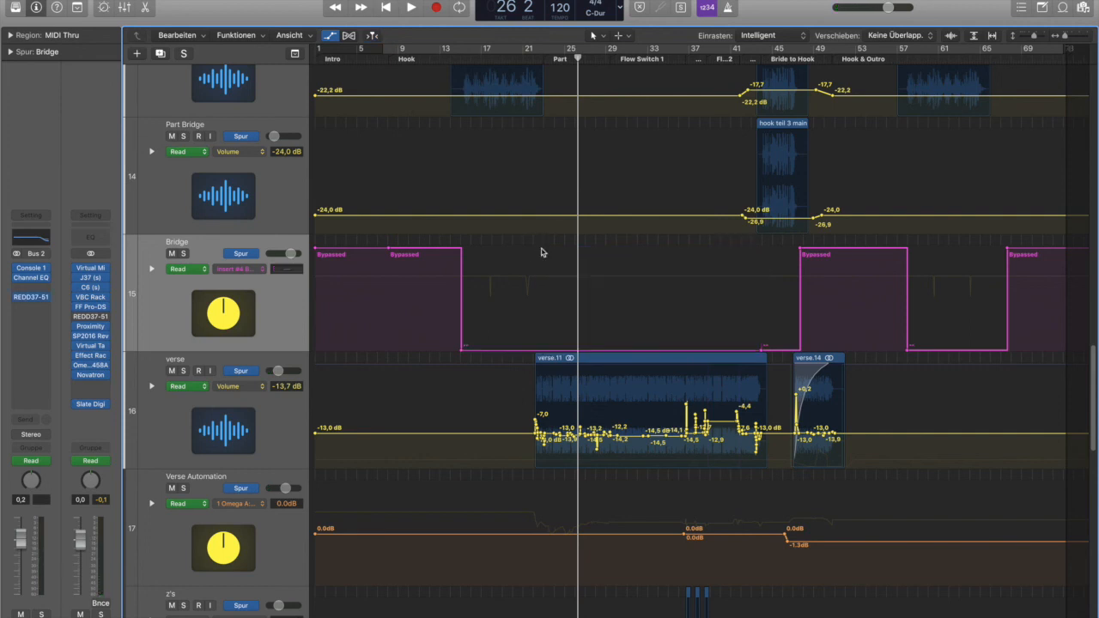
pyautogui.press('space')
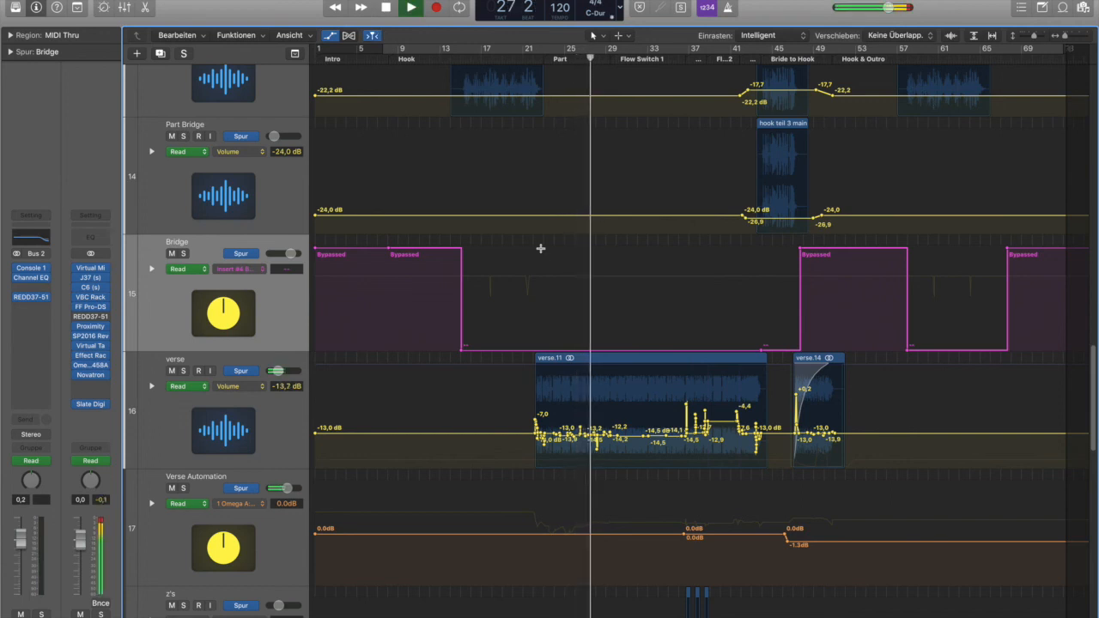
pyautogui.press('super+z')
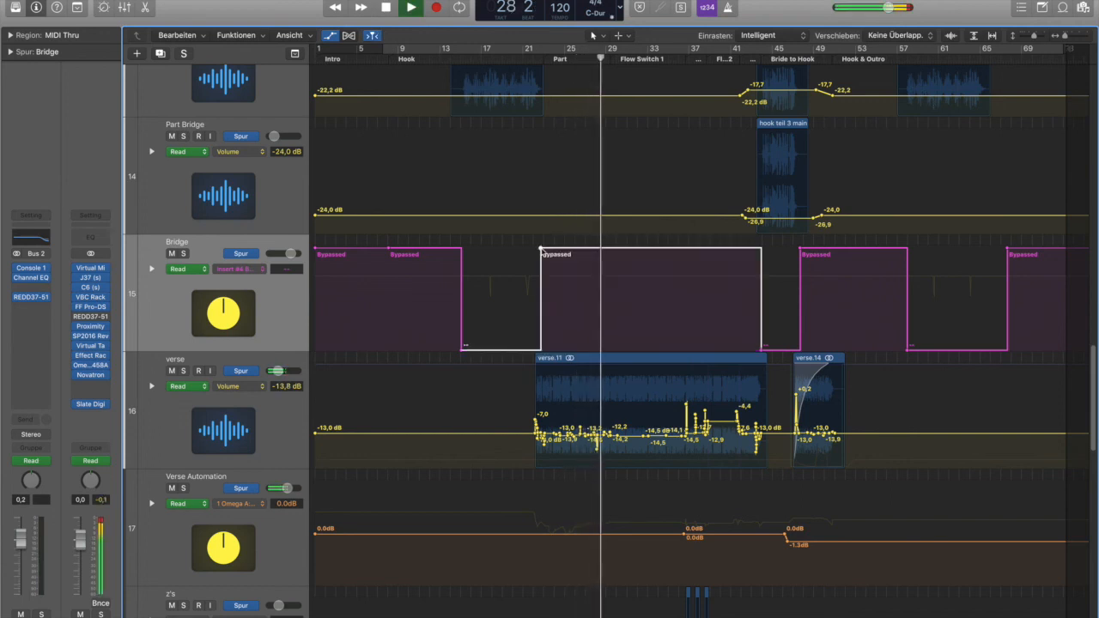
pyautogui.press('space')
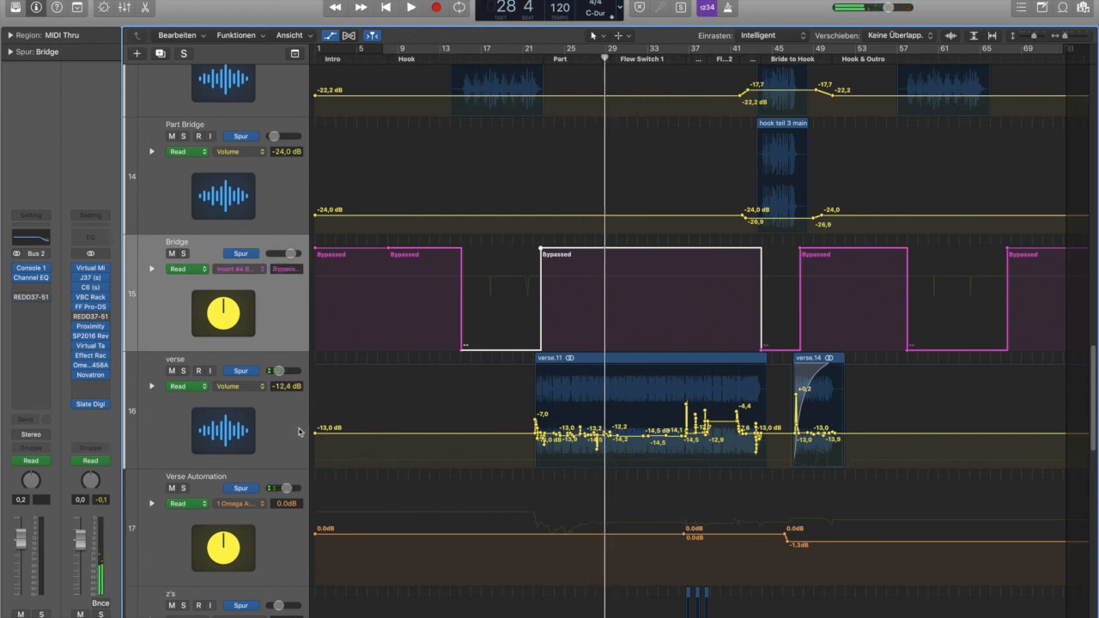
# Select the verse track and display its Insert #10 Bypass automation in place of Volume
pyautogui.scroll(-2, 288, 429)
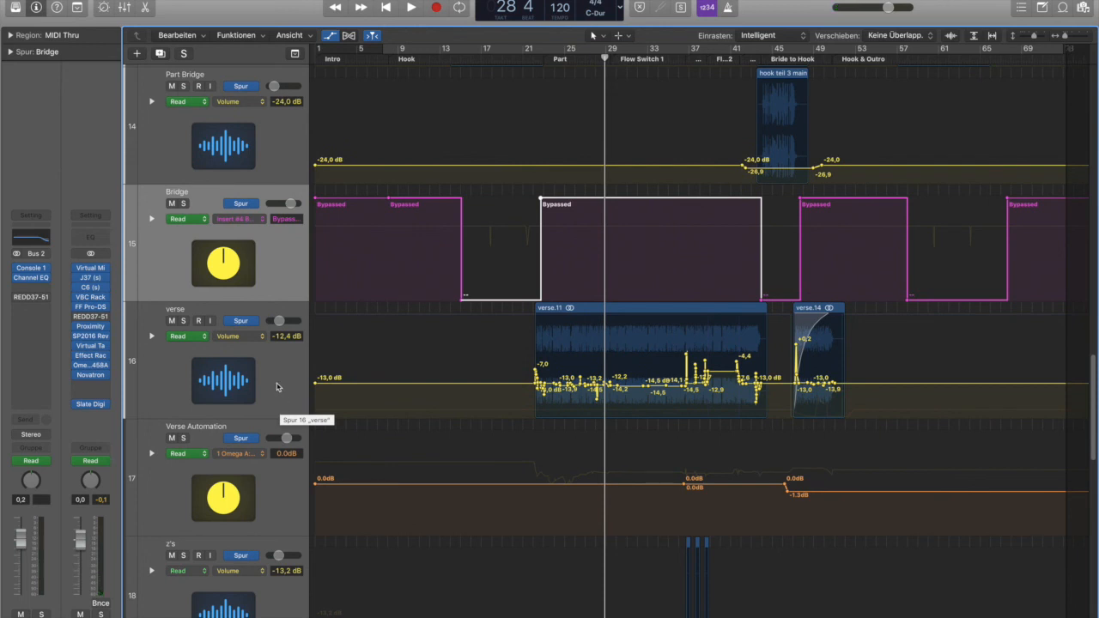
pyautogui.scroll(-1, 277, 387)
pyautogui.click(276, 384)
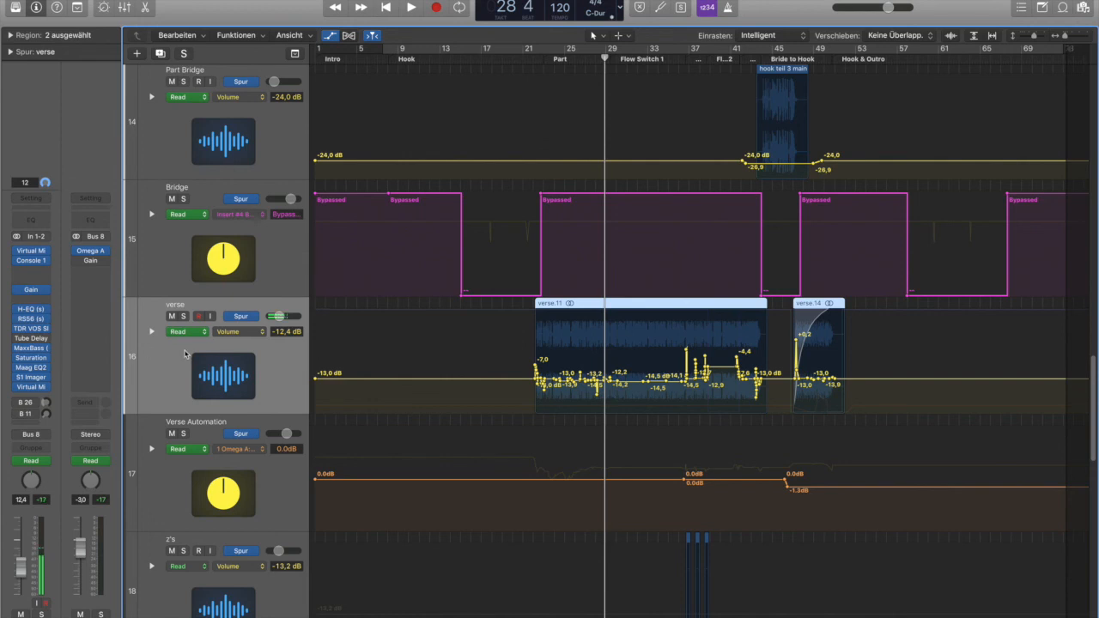
pyautogui.click(248, 332)
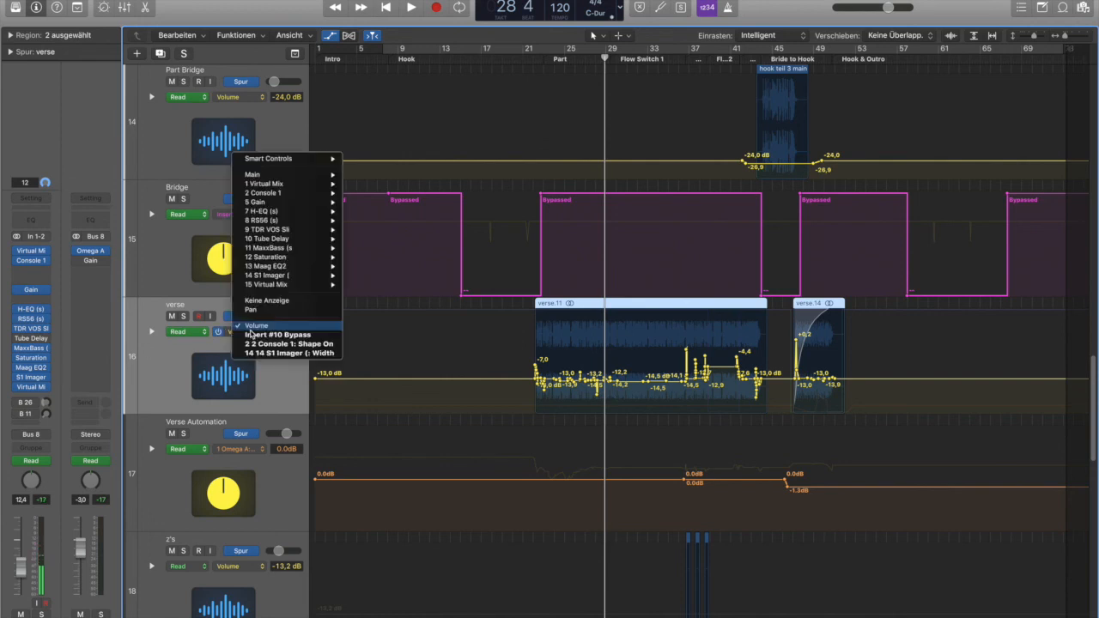
pyautogui.click(257, 335)
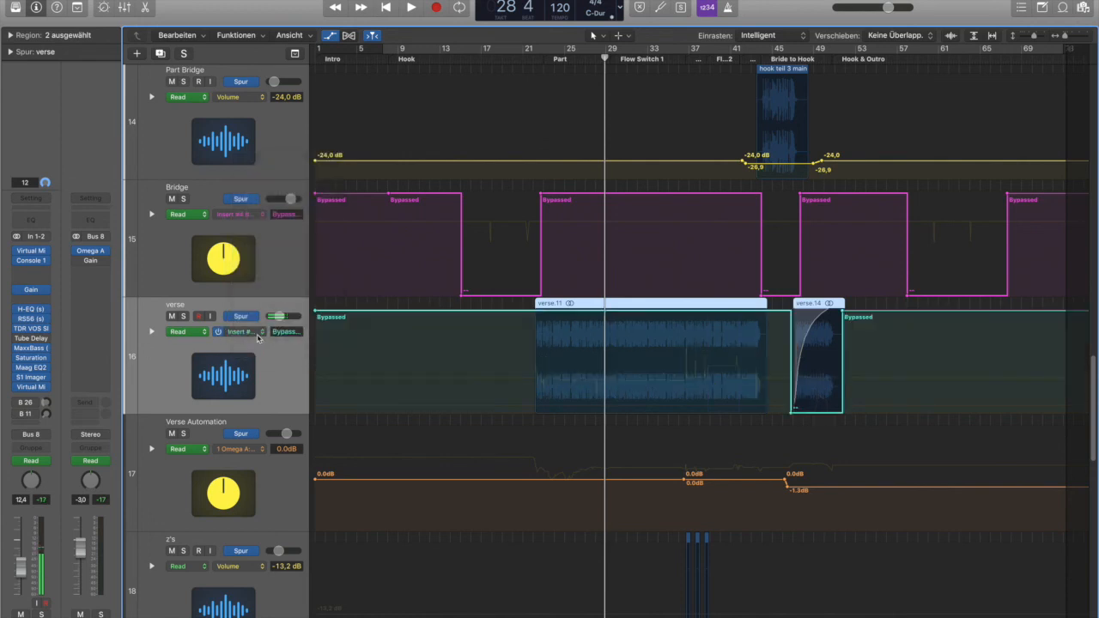
# Play the song from bar 45 with the verse track's Tube Delay plug-in window shown
pyautogui.click(770, 57)
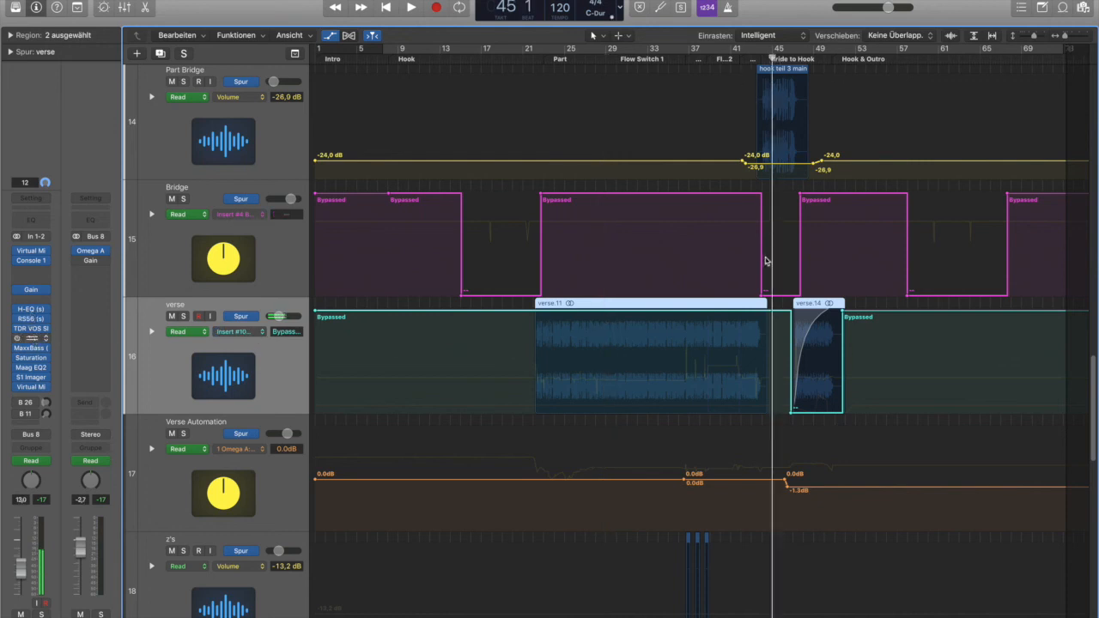
pyautogui.press('v')
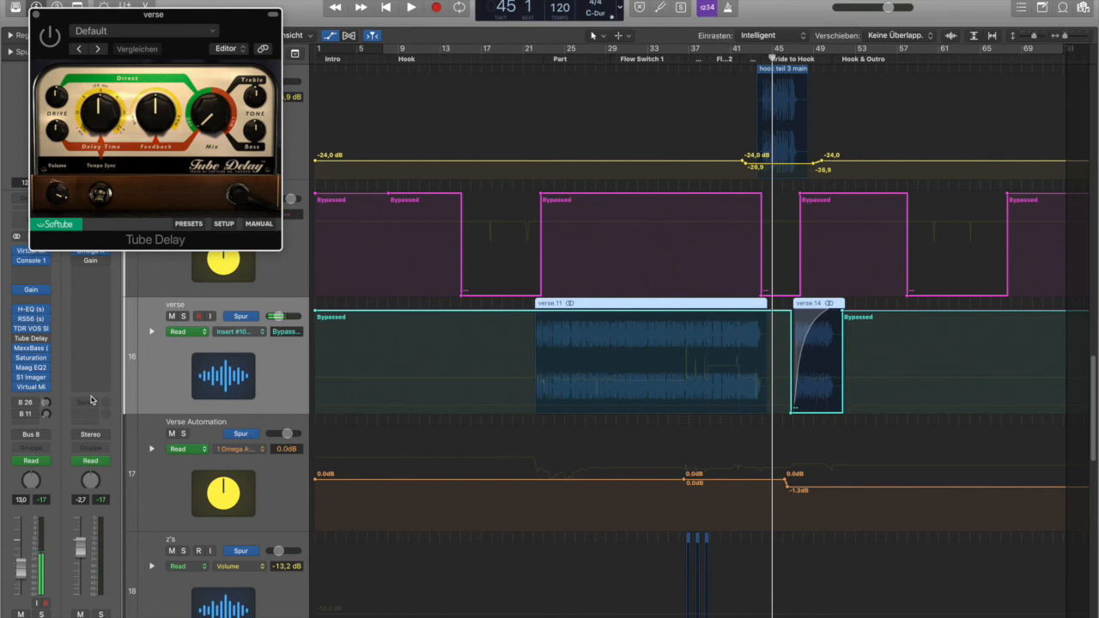
pyautogui.press('space')
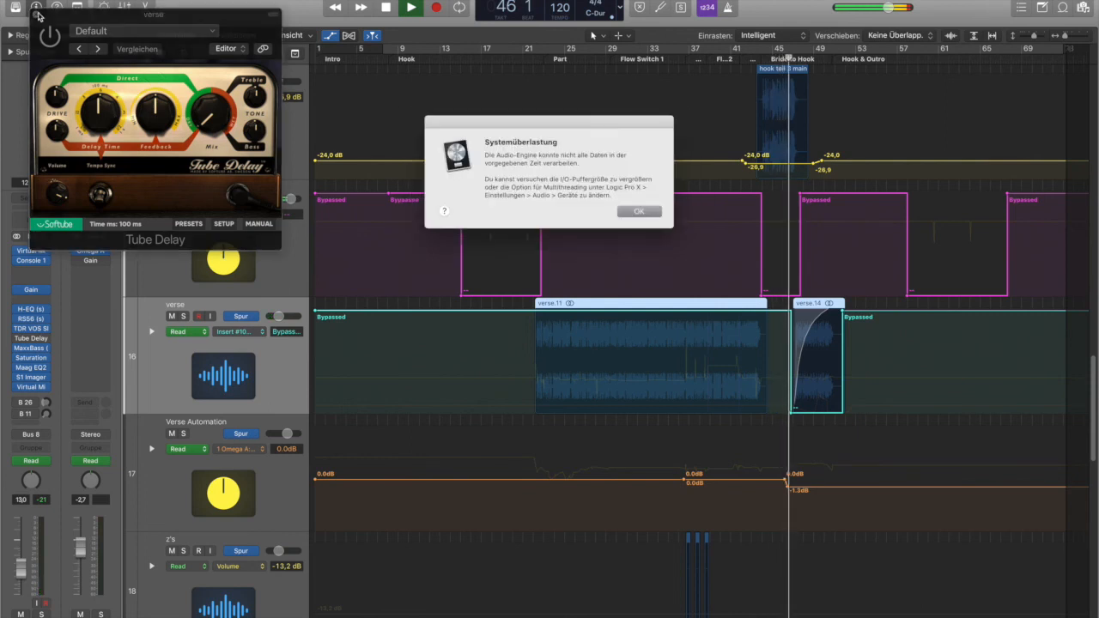
# Dismiss the system overload message and close the Tube Delay plug-in window
pyautogui.press('Return')
pyautogui.click(38, 15)
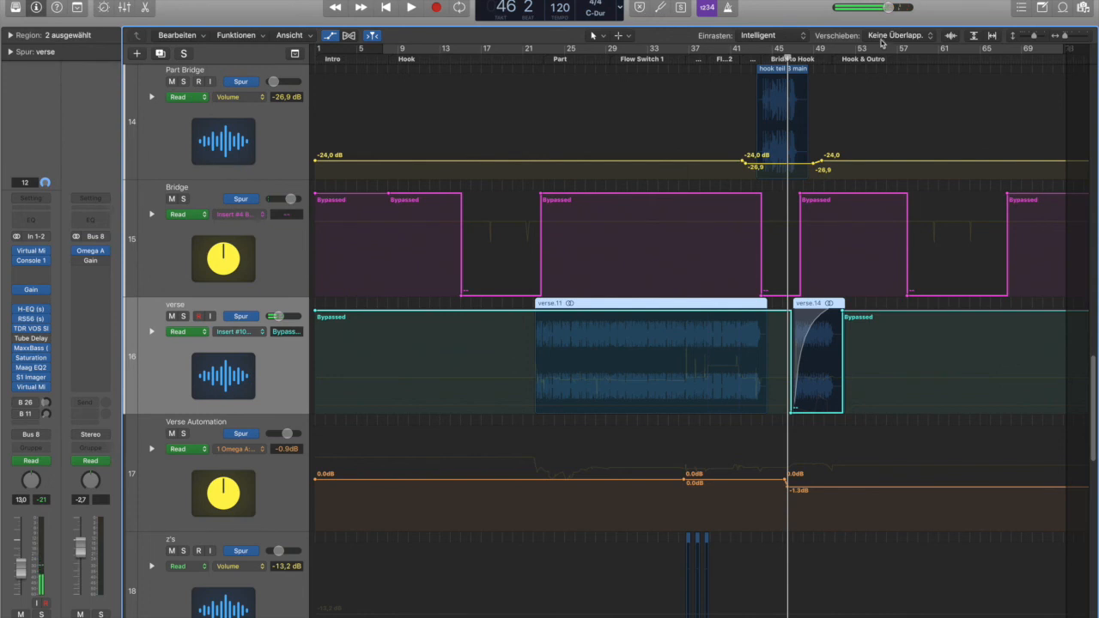
# Play the song briefly from bar 40, then place the playhead at bar 48 to compare the verse track's bypass states
pyautogui.click(801, 59)
pyautogui.press('space')
pyautogui.press('space')
pyautogui.click(721, 59)
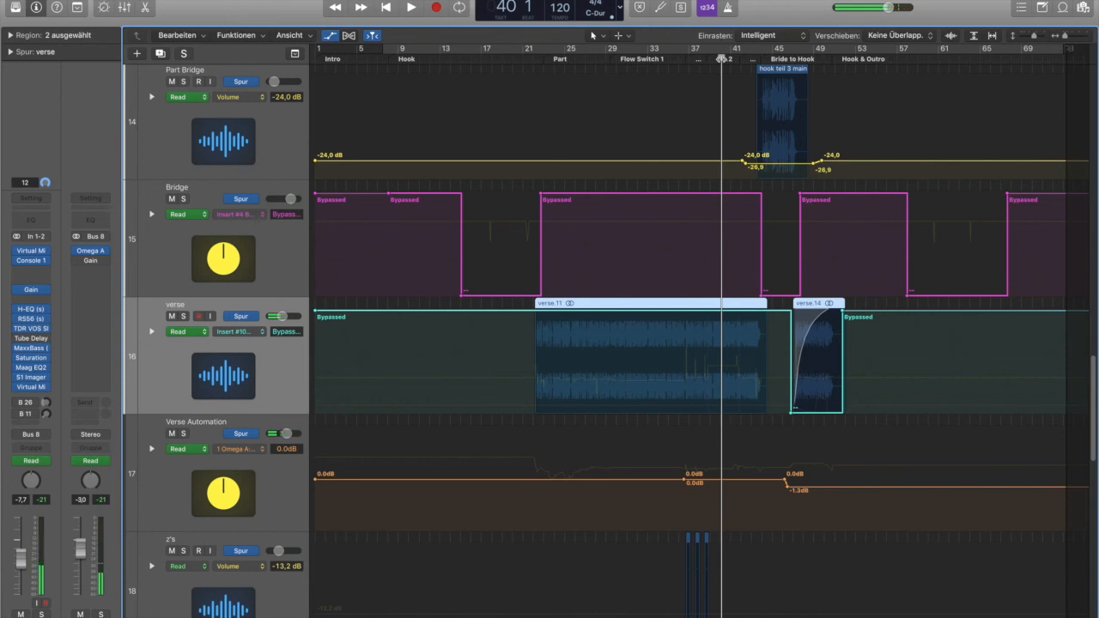
pyautogui.press('space')
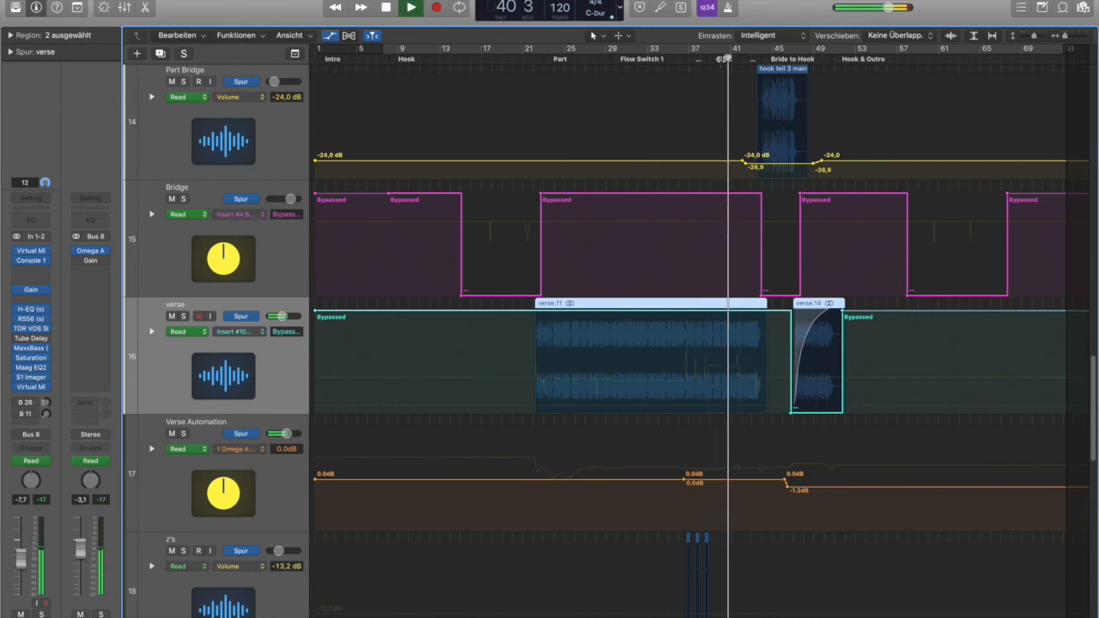
pyautogui.press('space')
pyautogui.click(800, 59)
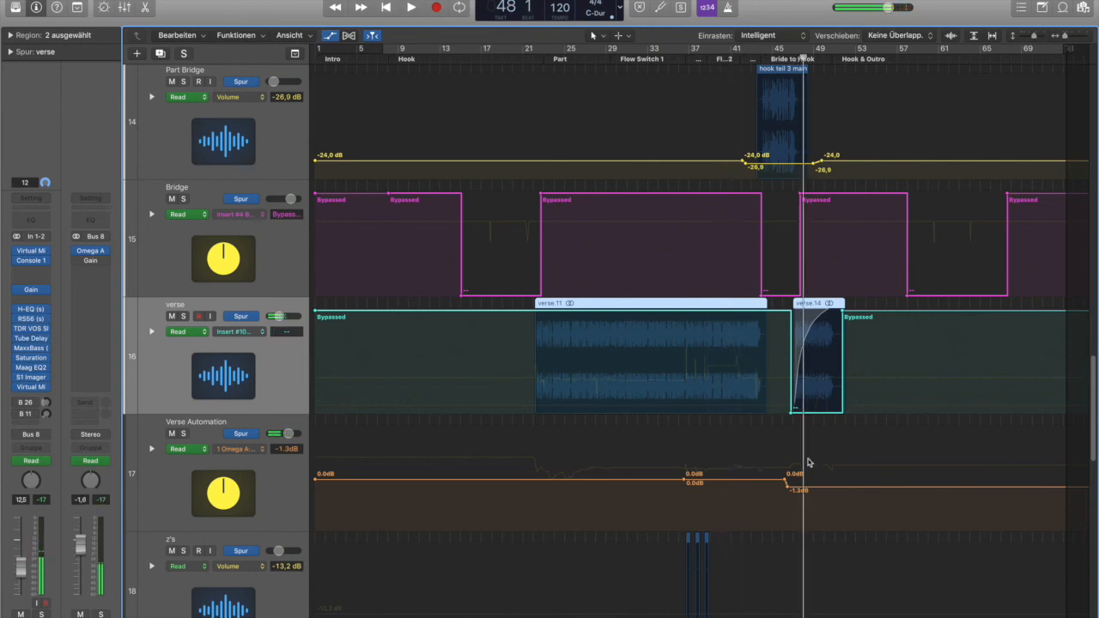
# Delete the verse track's bypass automation point near bar 46, play briefly from bar 48 without it, and restore the point
pyautogui.click(790, 417)
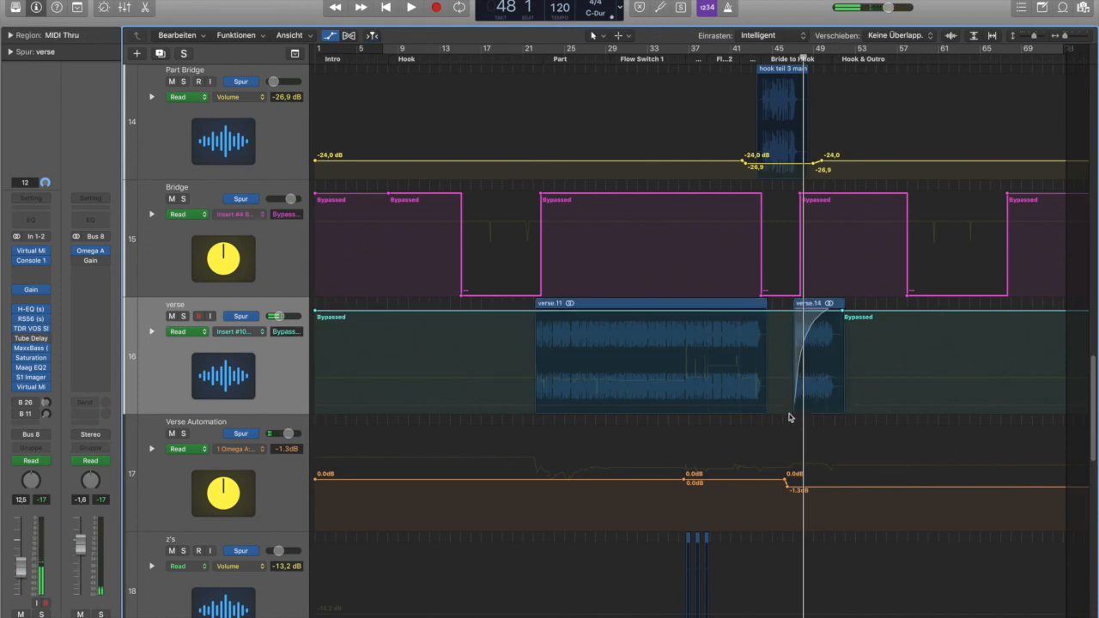
pyautogui.press('space')
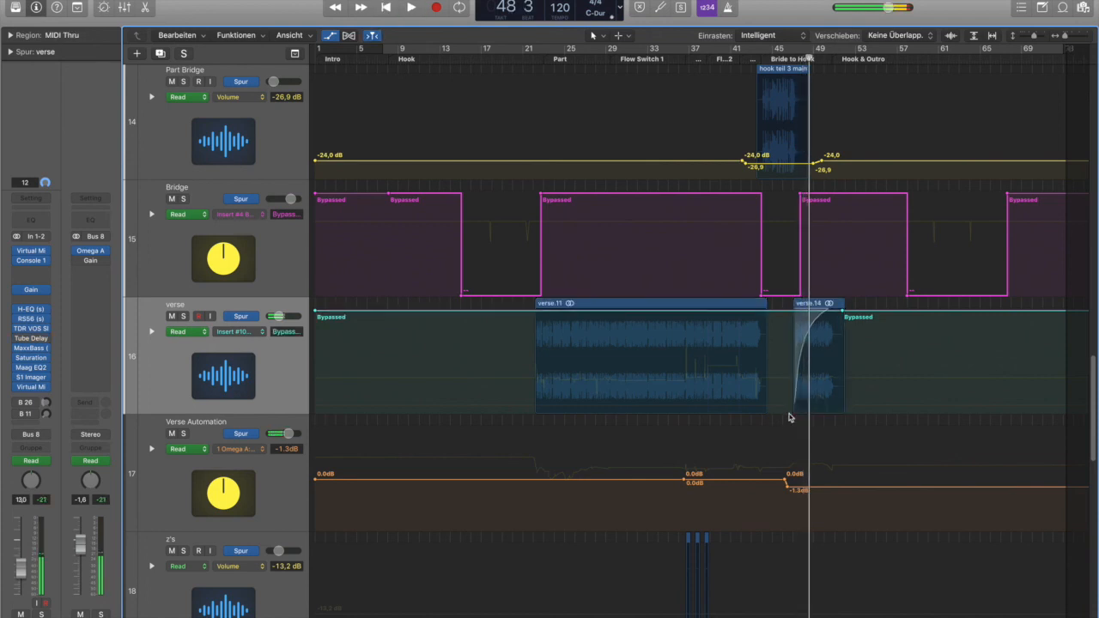
pyautogui.click(790, 413)
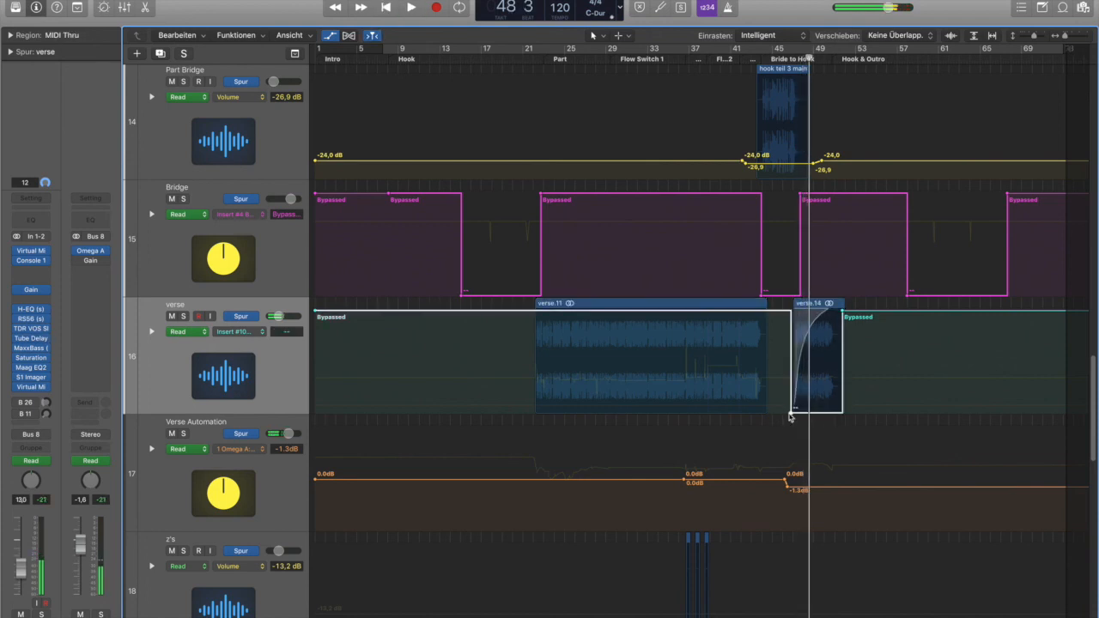
# Play the song briefly from bar 45, before the verse track's bypass switch, and stop playback
pyautogui.click(803, 53)
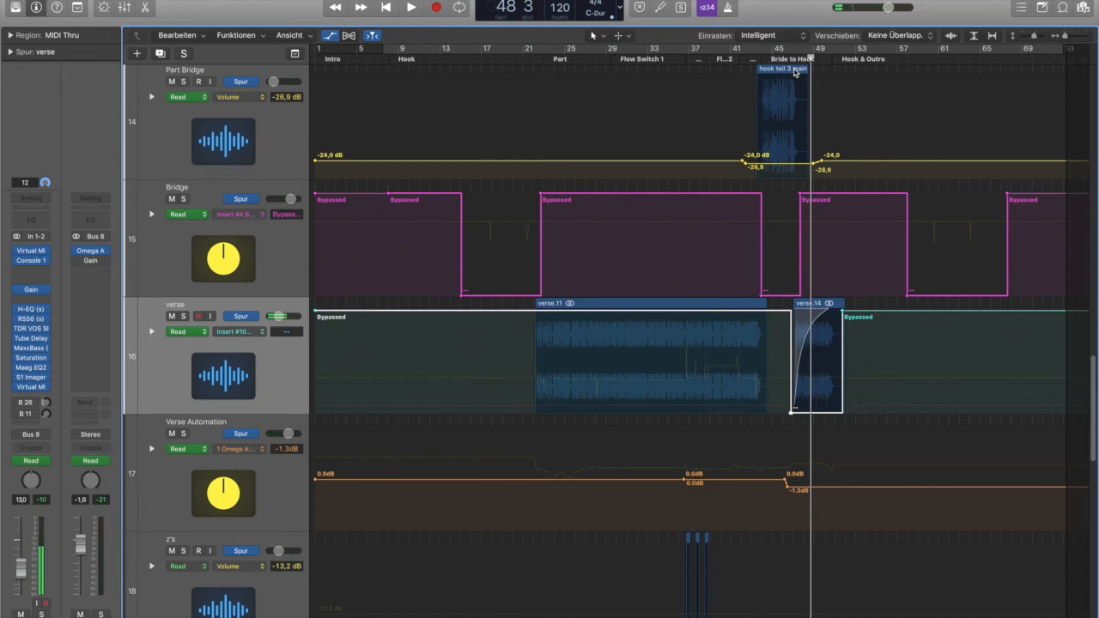
pyautogui.click(775, 57)
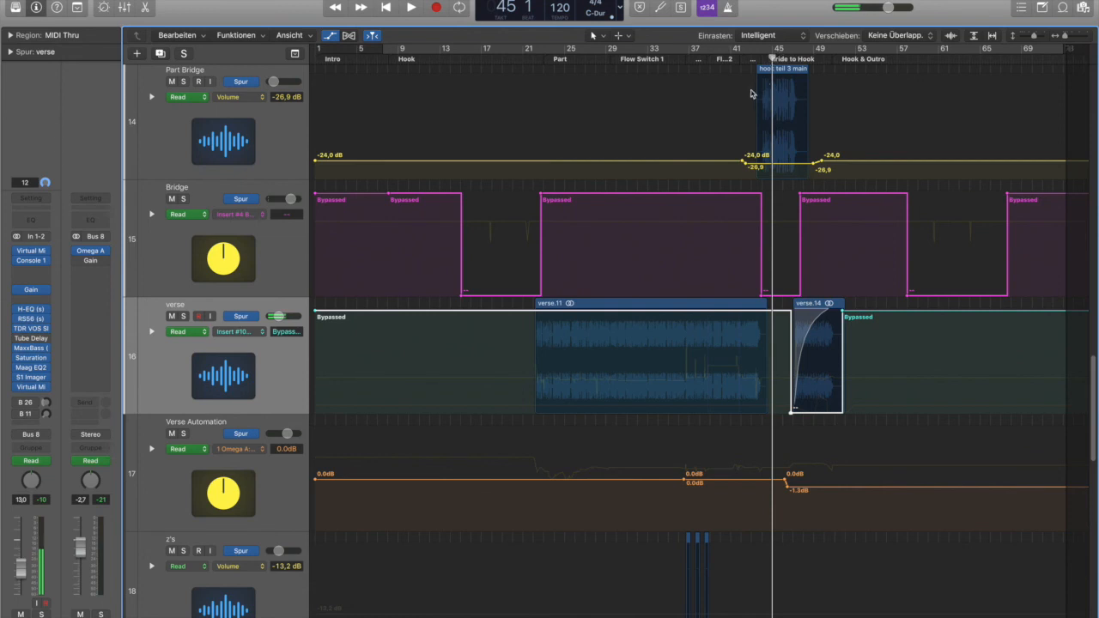
pyautogui.press('space')
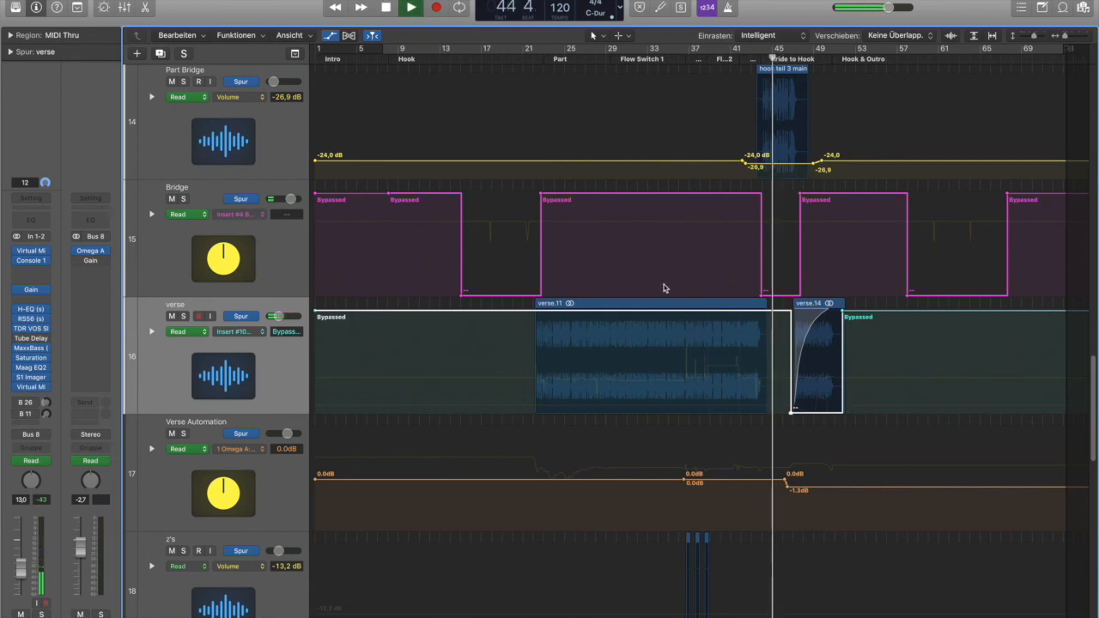
pyautogui.press('space')
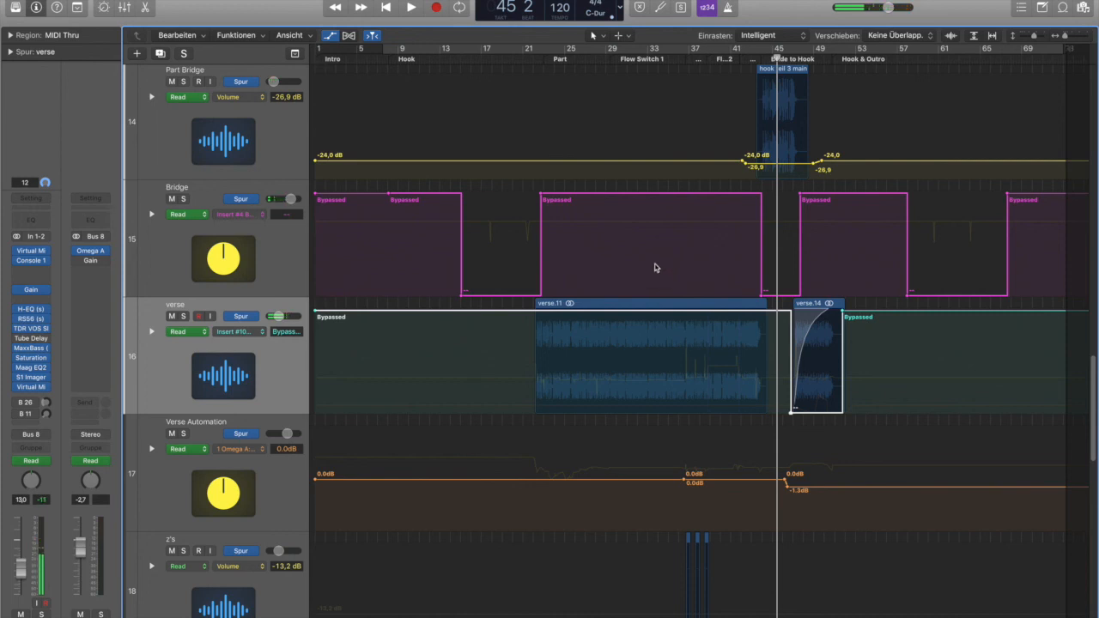
# Place the playhead at bar 31, select the Verse Automation track and check its list of automation parameters
pyautogui.click(625, 56)
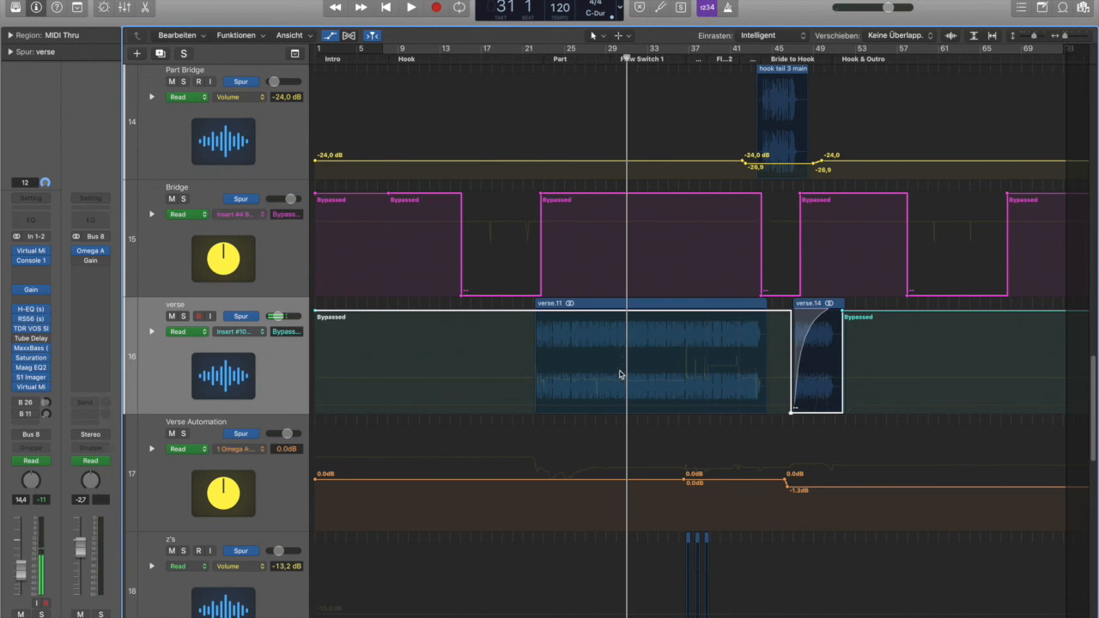
pyautogui.press('a')
pyautogui.press('a')
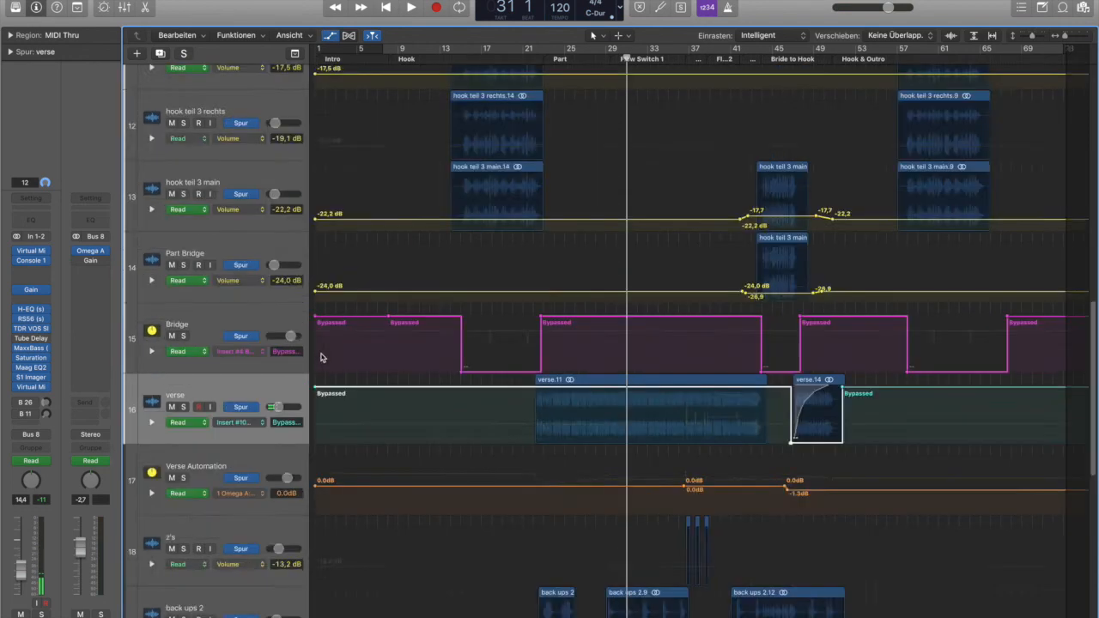
pyautogui.scroll(-10, 464, 411)
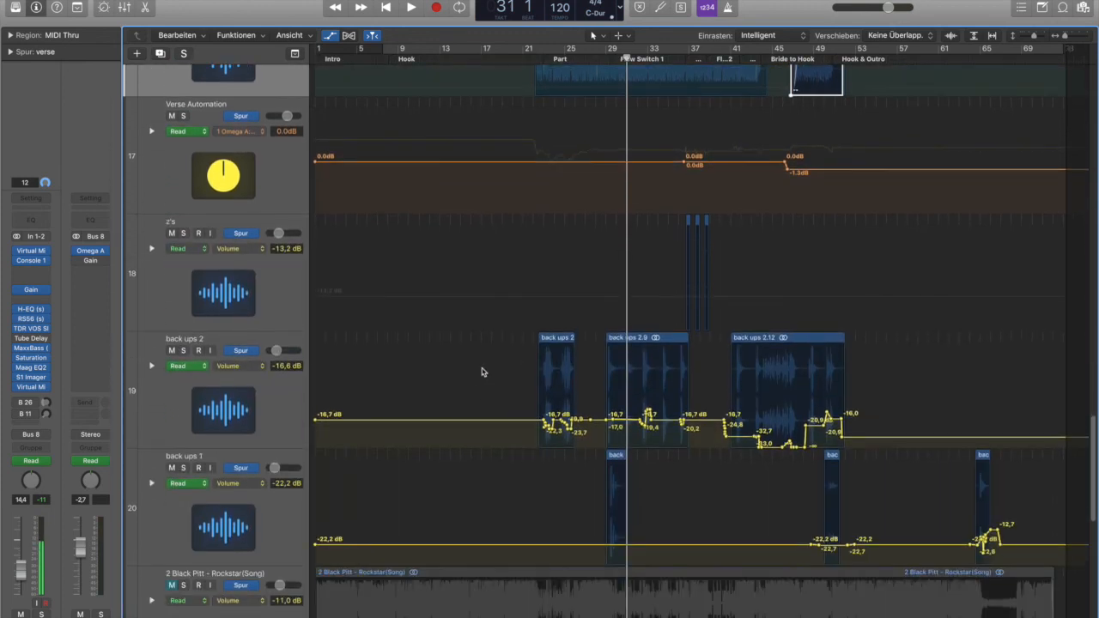
pyautogui.click(292, 184)
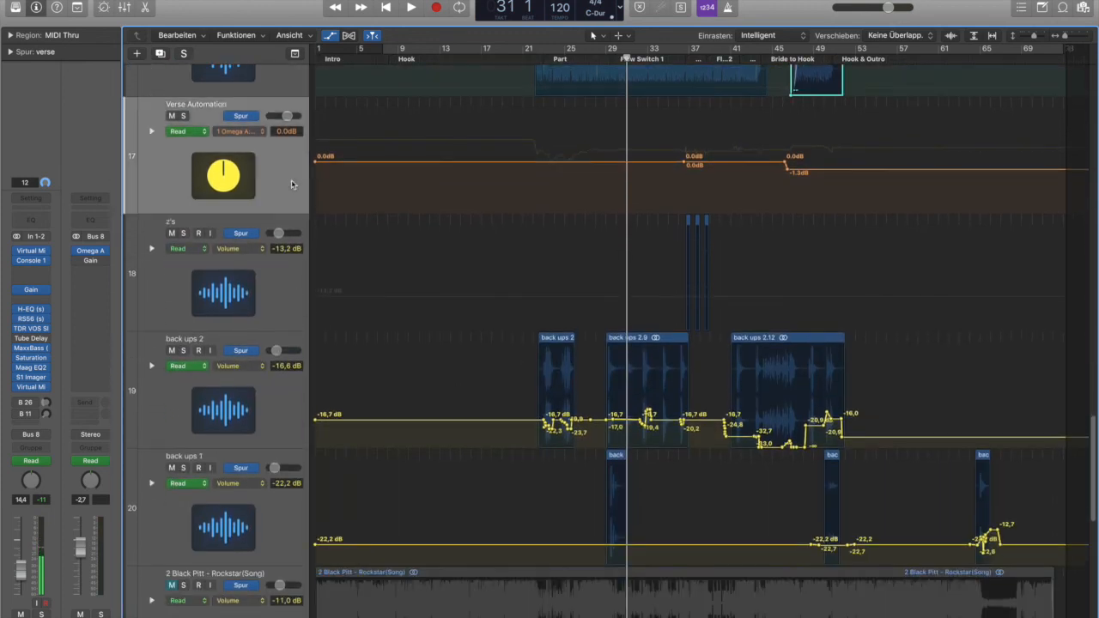
pyautogui.click(256, 134)
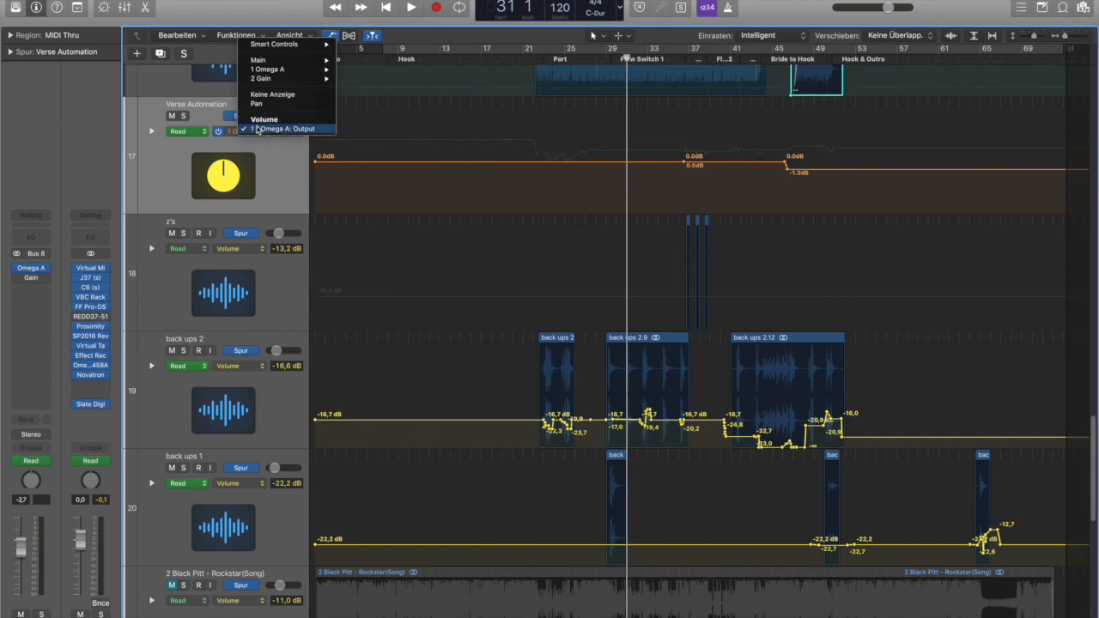
pyautogui.click(266, 165)
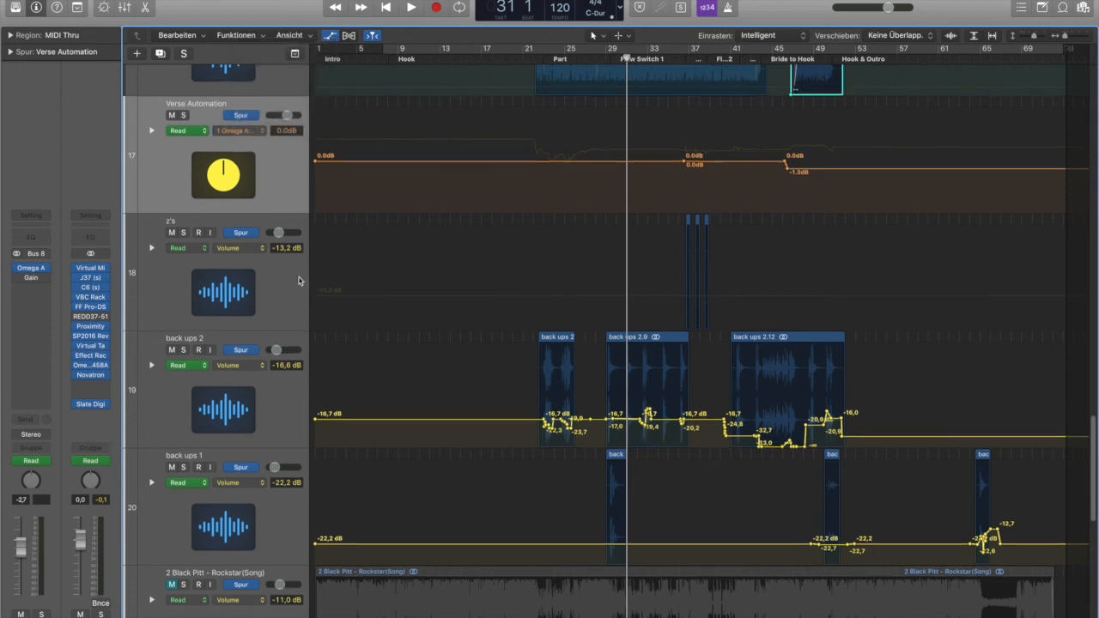
# Select the back ups 2 track and check its automation parameters alongside the volume curve
pyautogui.click(292, 406)
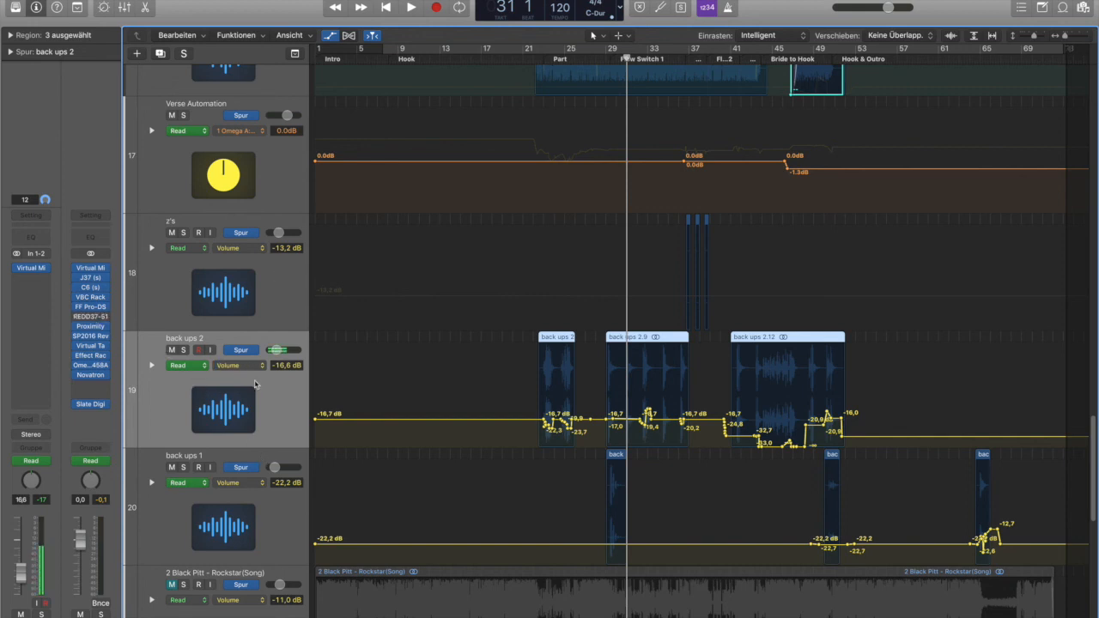
pyautogui.scroll(-3, 290, 419)
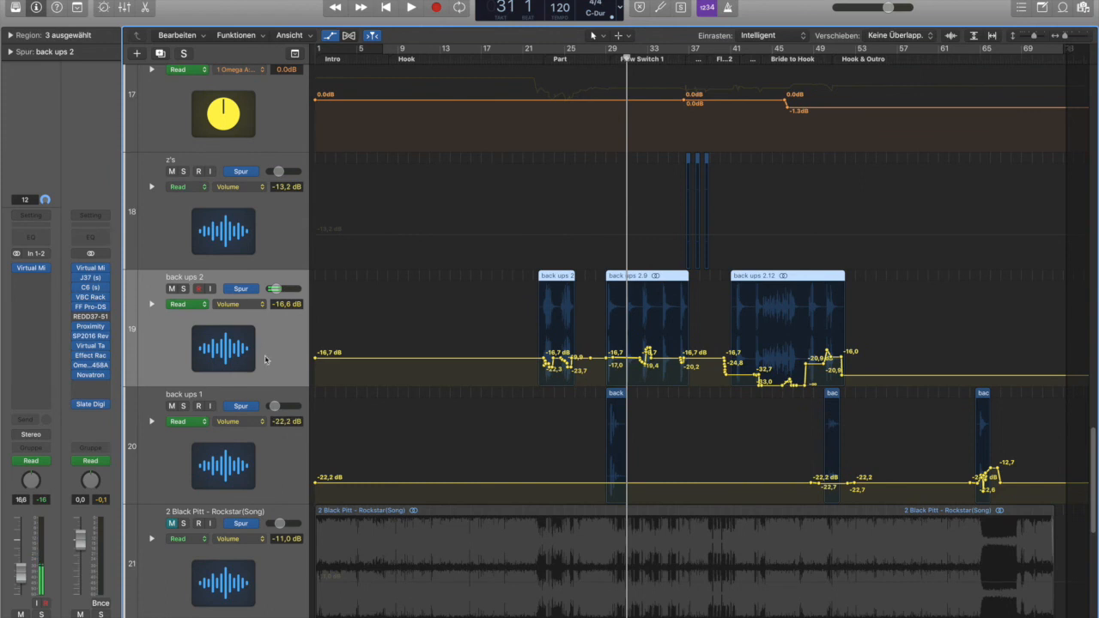
pyautogui.click(254, 306)
pyautogui.click(255, 306)
# Check which parameters are automated on the Stereo Out track, then close the parameter list
pyautogui.scroll(-4, 278, 353)
pyautogui.scroll(-15, 279, 357)
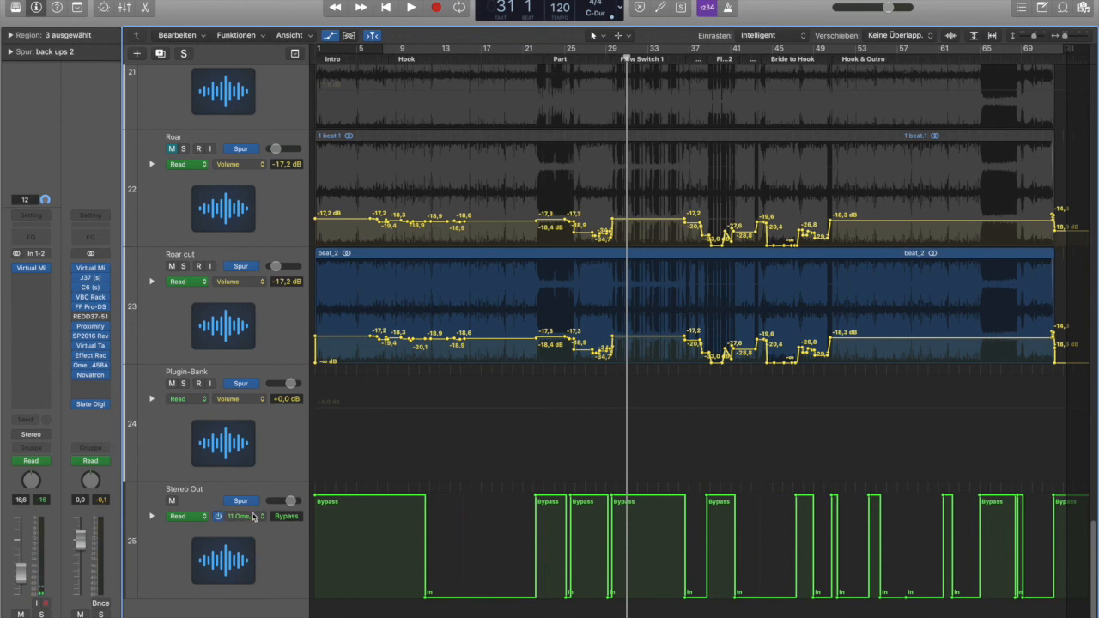
pyautogui.click(254, 518)
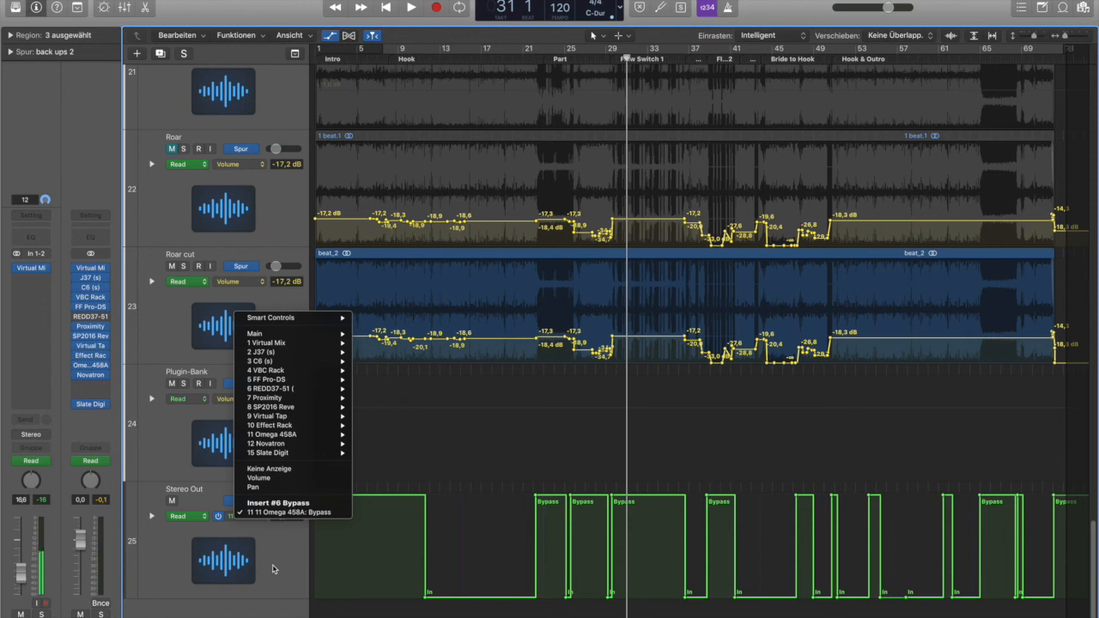
pyautogui.click(529, 65)
# Check the Stereo Out Omega 458A bypass automation at bars 22, 31 and 36, playing briefly from bar 36
pyautogui.click(530, 62)
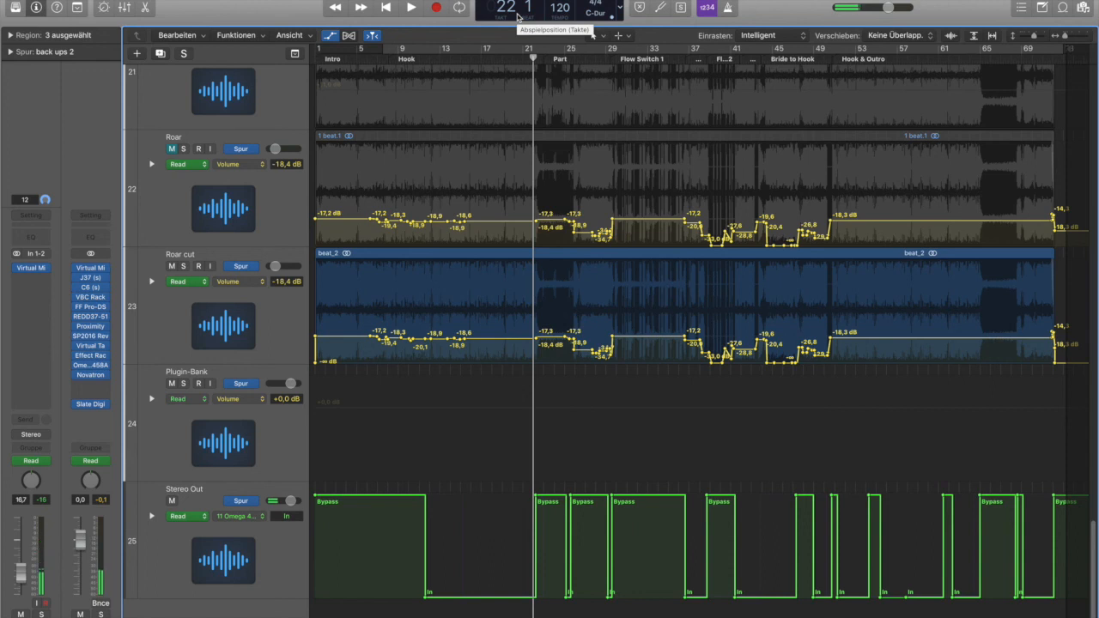
pyautogui.click(627, 58)
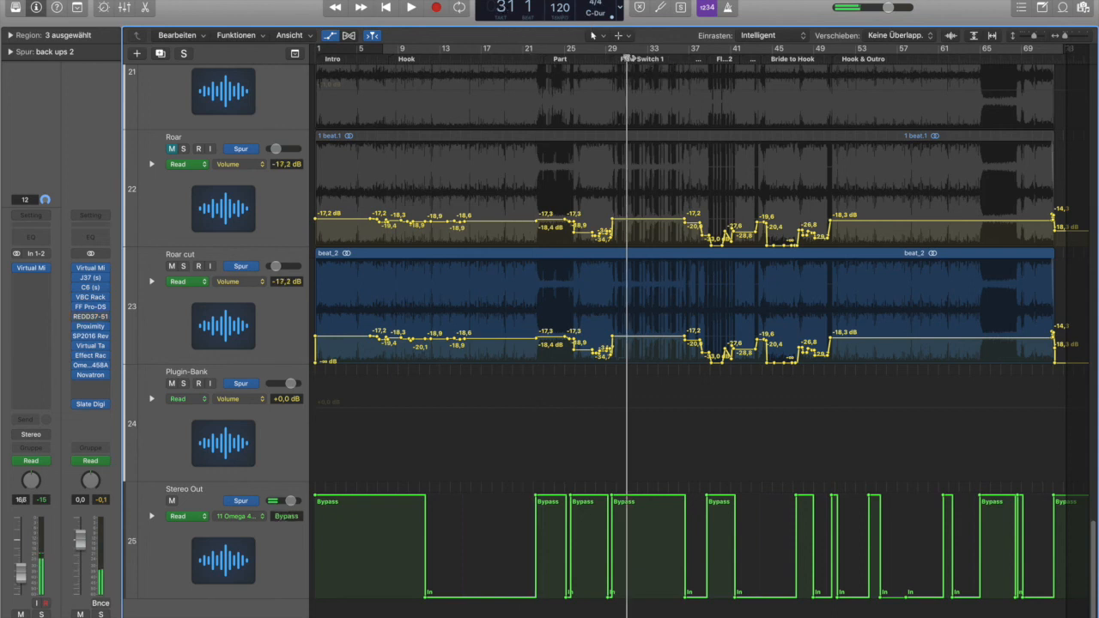
pyautogui.click(678, 59)
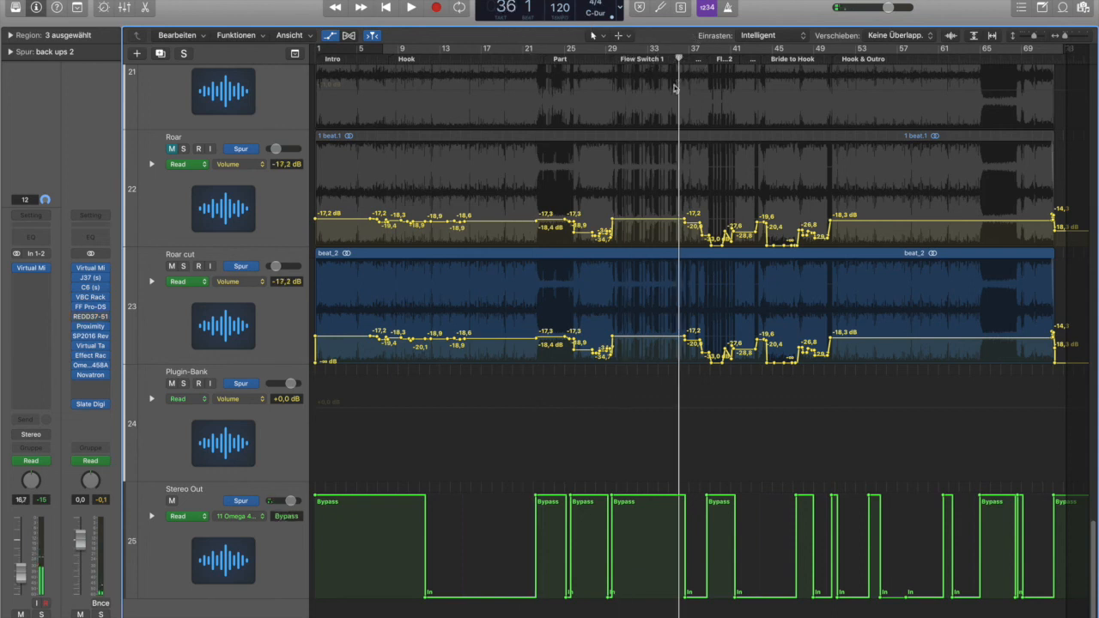
pyautogui.press('space')
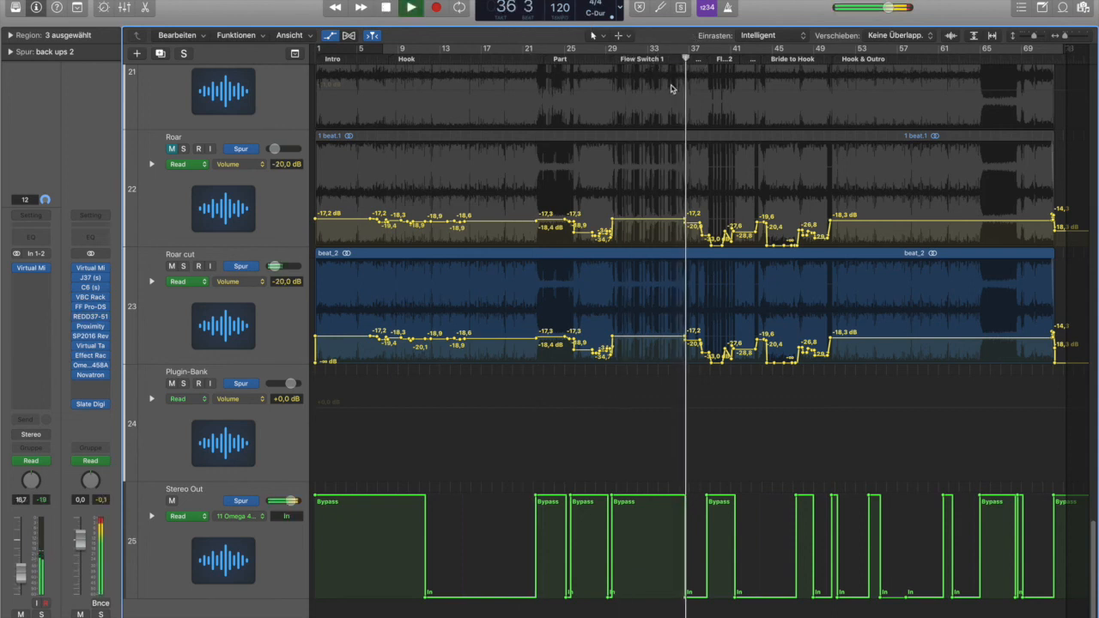
pyautogui.press('space')
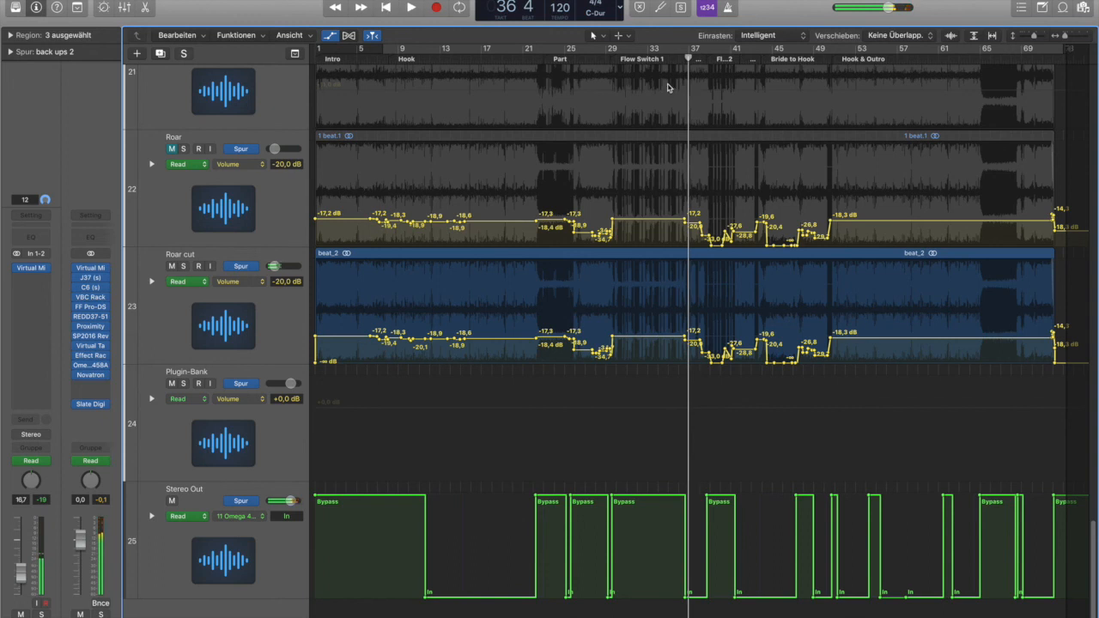
pyautogui.click(678, 60)
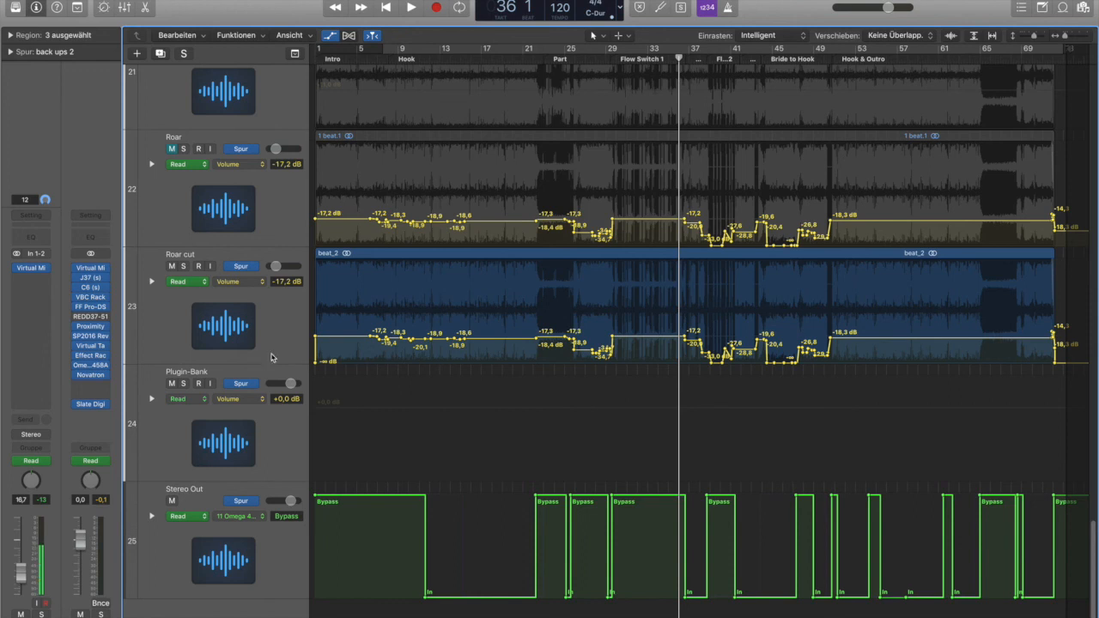
# Select the Stereo Out track and display its Insert #6 Bypass automation in place of the Omega 458A bypass
pyautogui.click(271, 582)
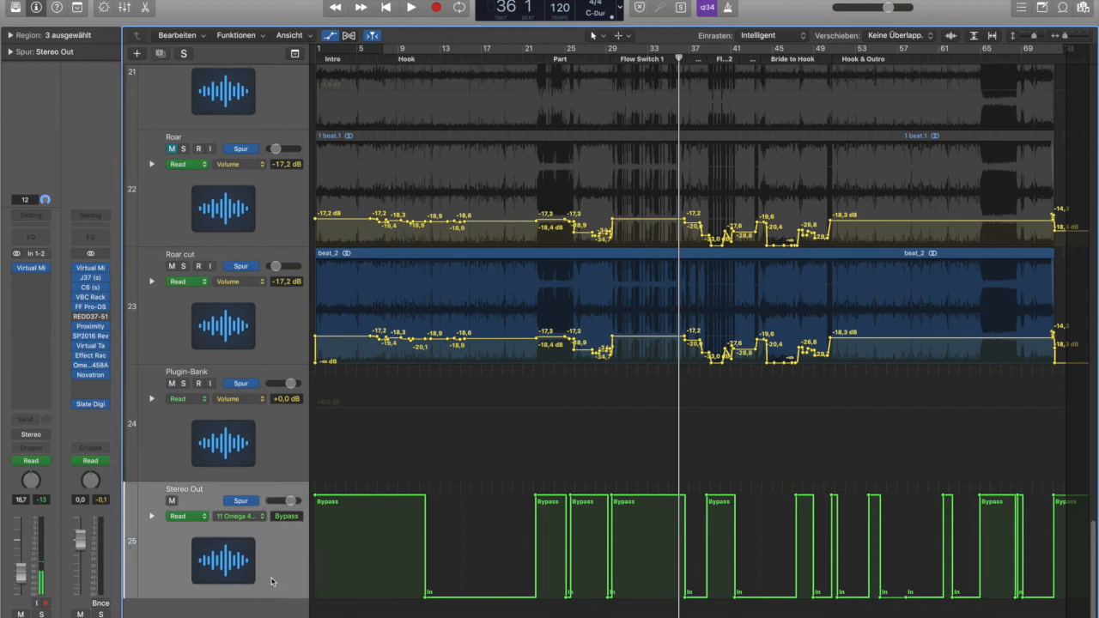
pyautogui.click(250, 516)
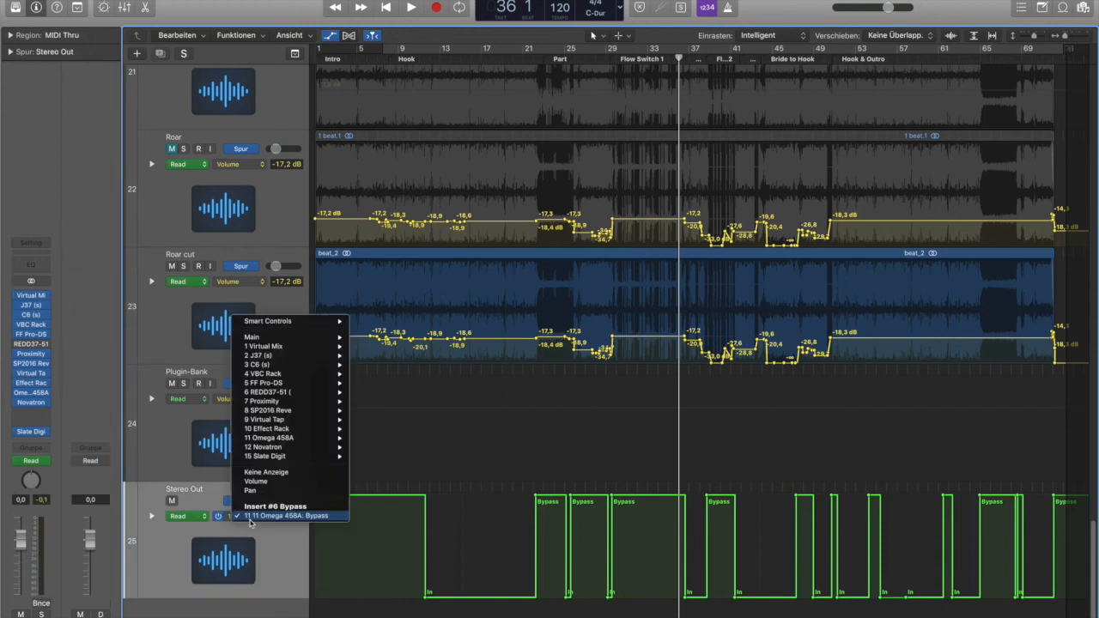
pyautogui.click(263, 509)
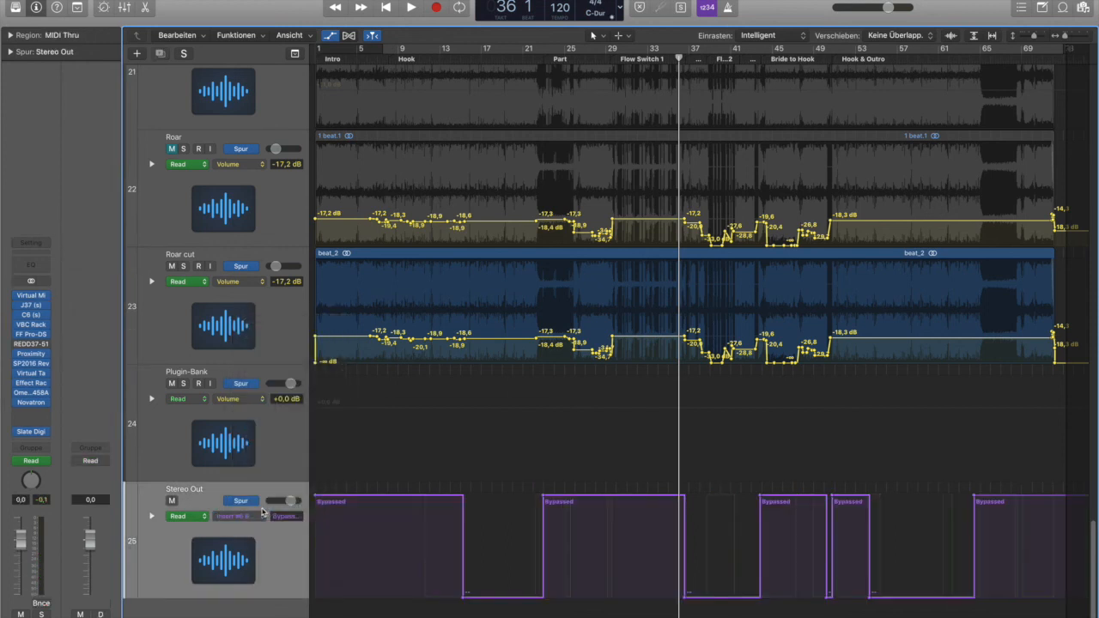
# Inspect the Stereo Out REDD37-51 plug-in with the playhead at bars 14 and 17 to compare bypass states, then close its window
pyautogui.click(30, 344)
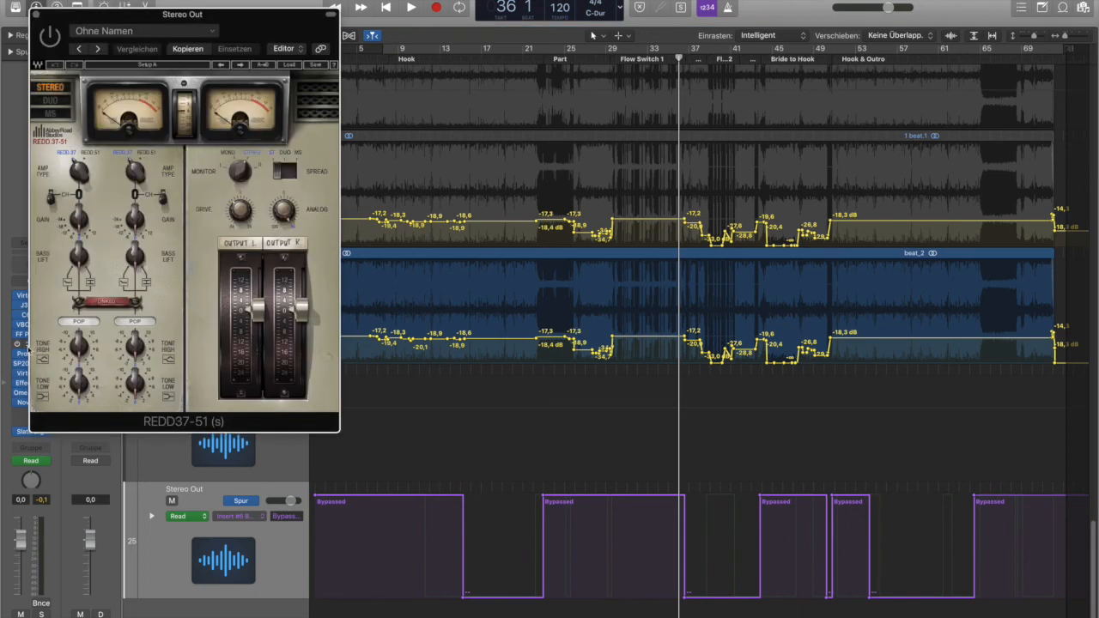
pyautogui.click(452, 63)
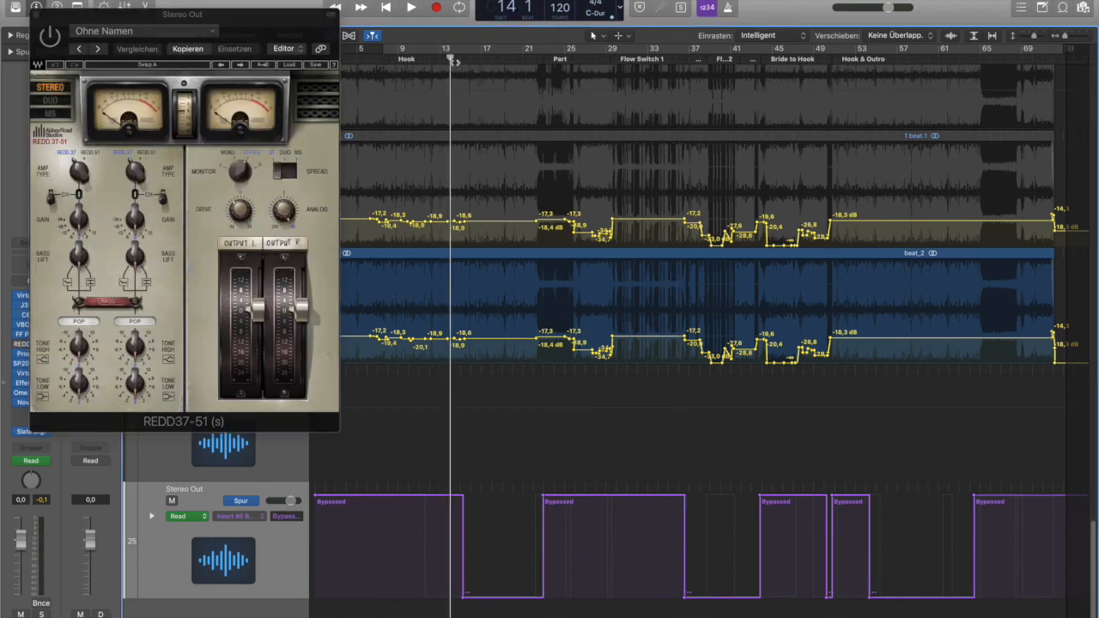
pyautogui.click(483, 59)
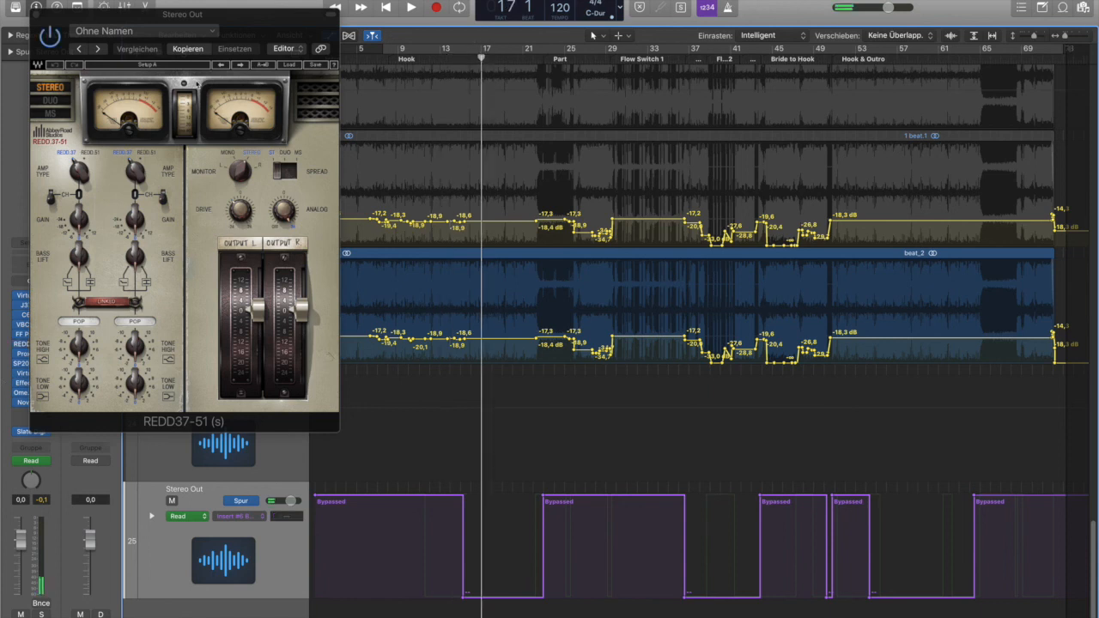
pyautogui.click(37, 15)
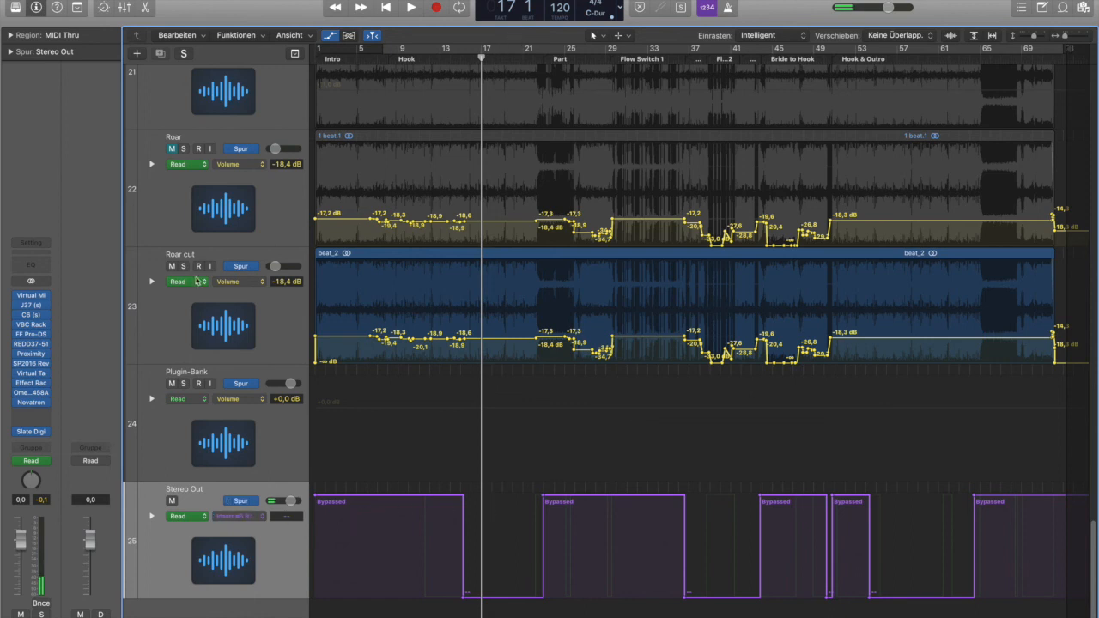
# Return to the first track and hide the automation lanes to show the compact overview of all tracks
pyautogui.scroll(10, 292, 377)
pyautogui.scroll(20, 294, 369)
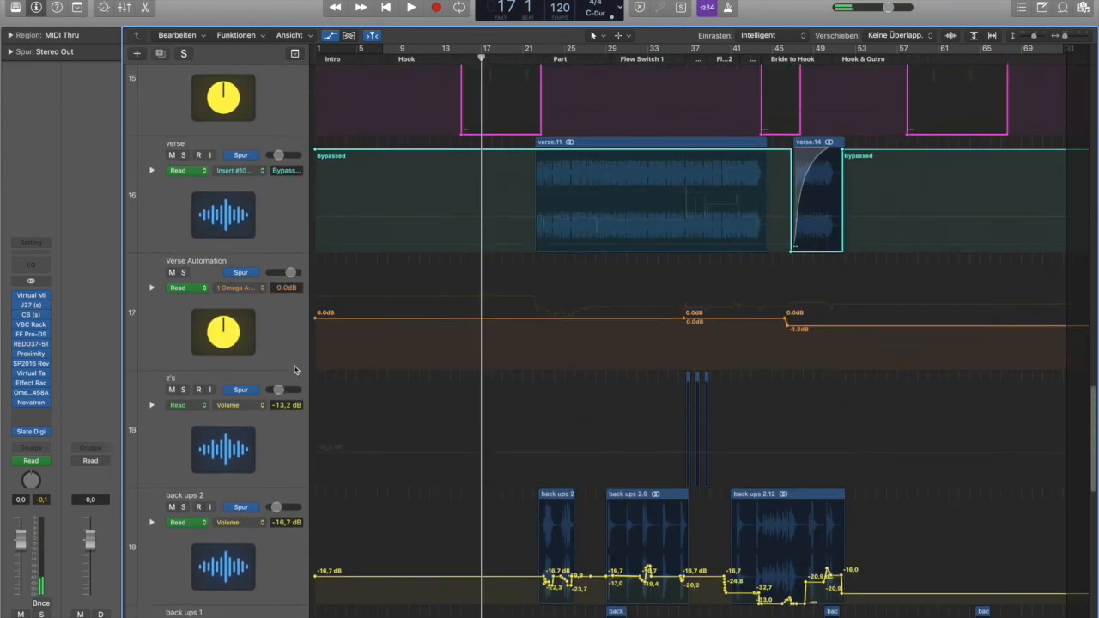
pyautogui.scroll(15, 294, 365)
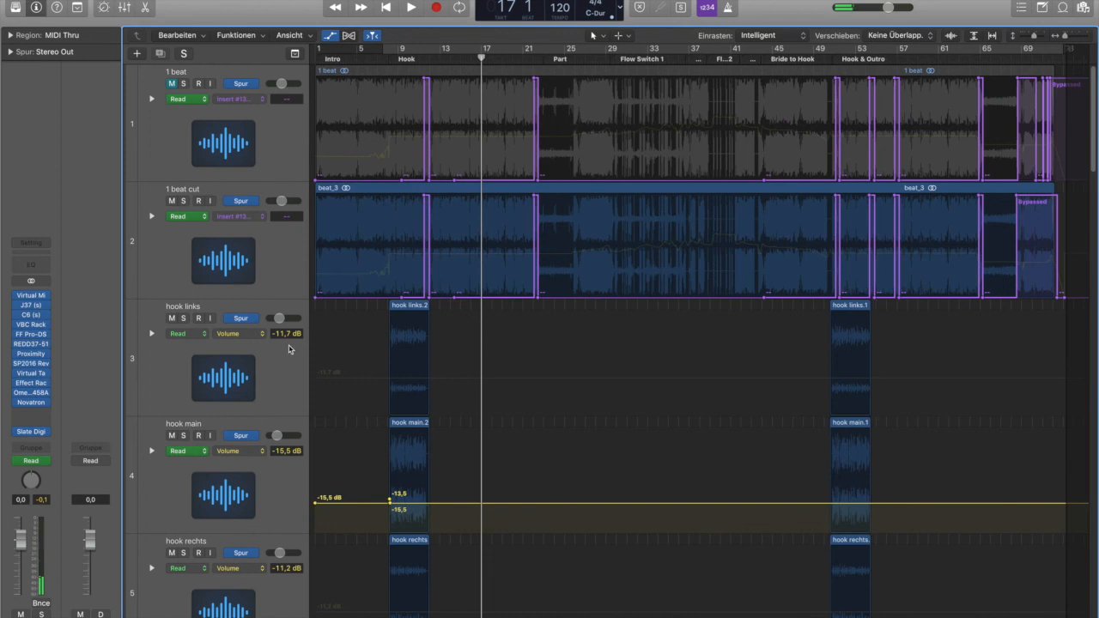
pyautogui.press('a')
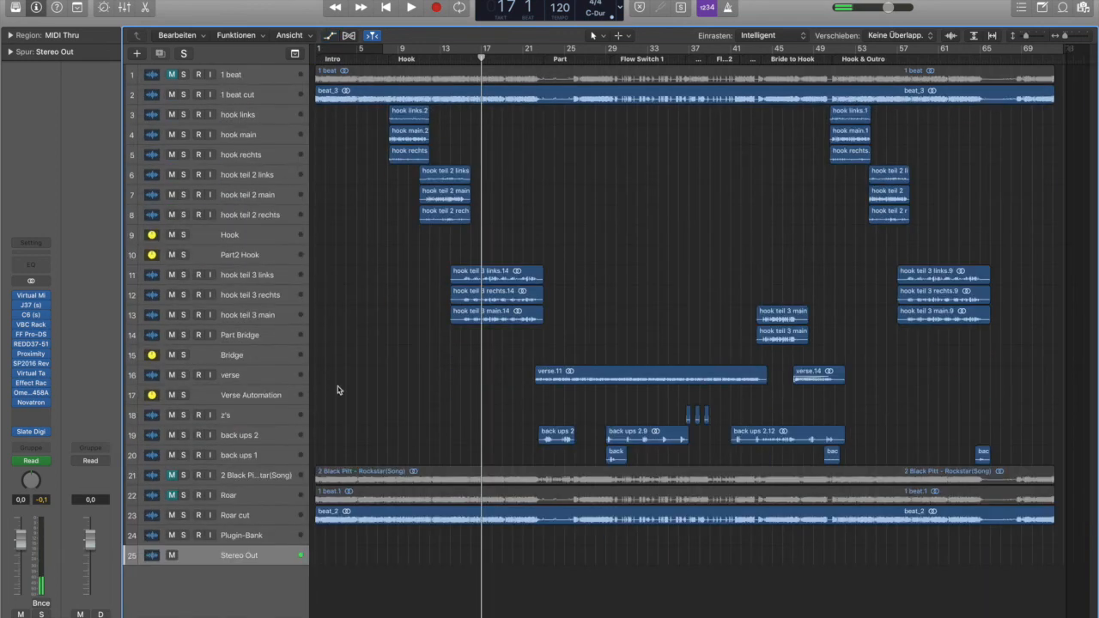